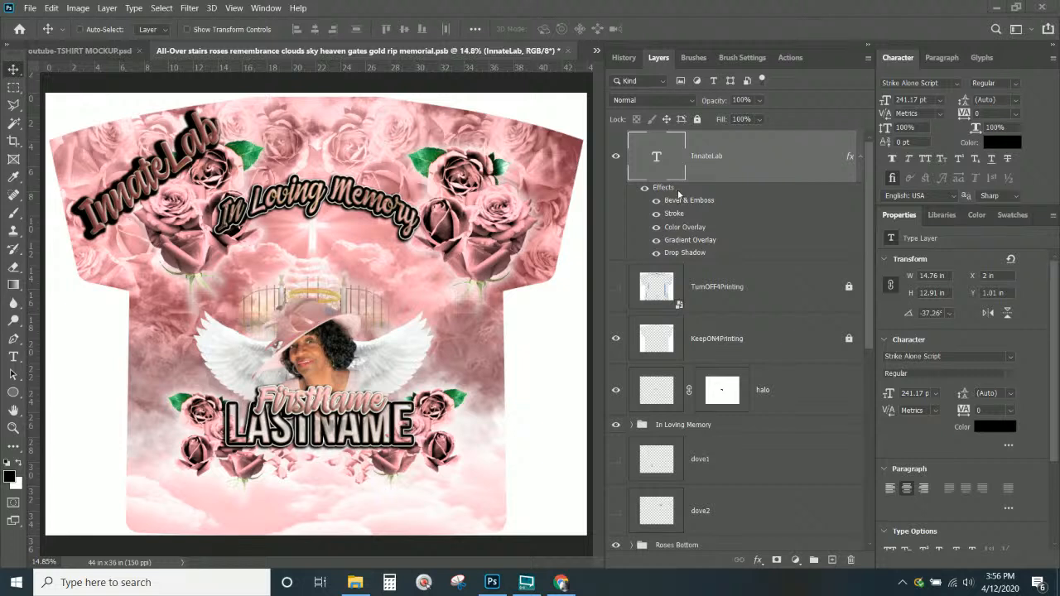
Select TurnOFF4Printing, toggle the gate artwork's visibility, and collapse the InnateLab layer's effects list
{"action": "left_click", "coordinate": [770, 298]}
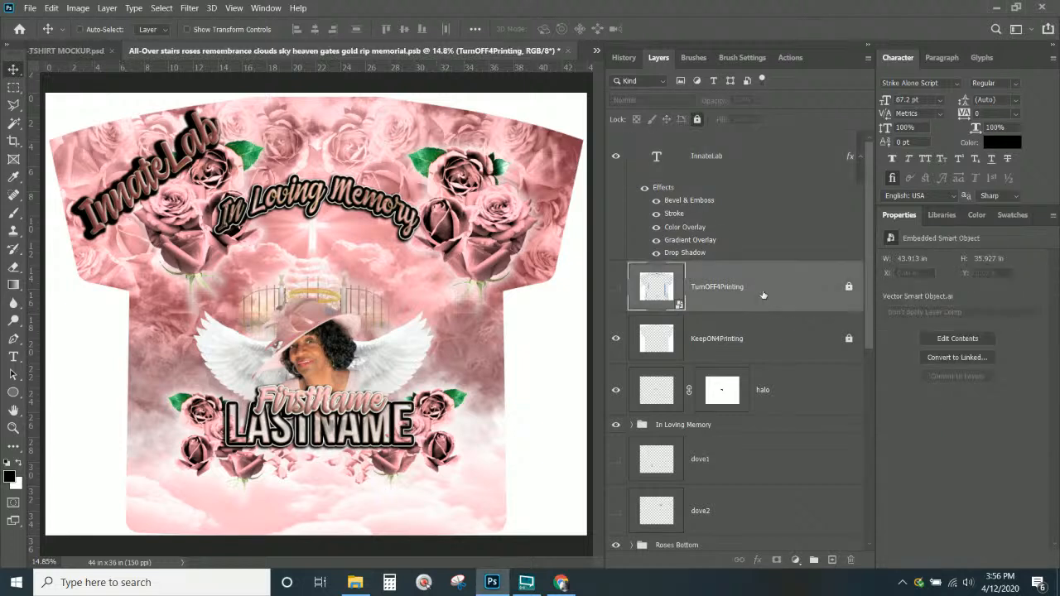
{"action": "scroll", "coordinate": [762, 323], "scroll_direction": "down", "scroll_amount": 5}
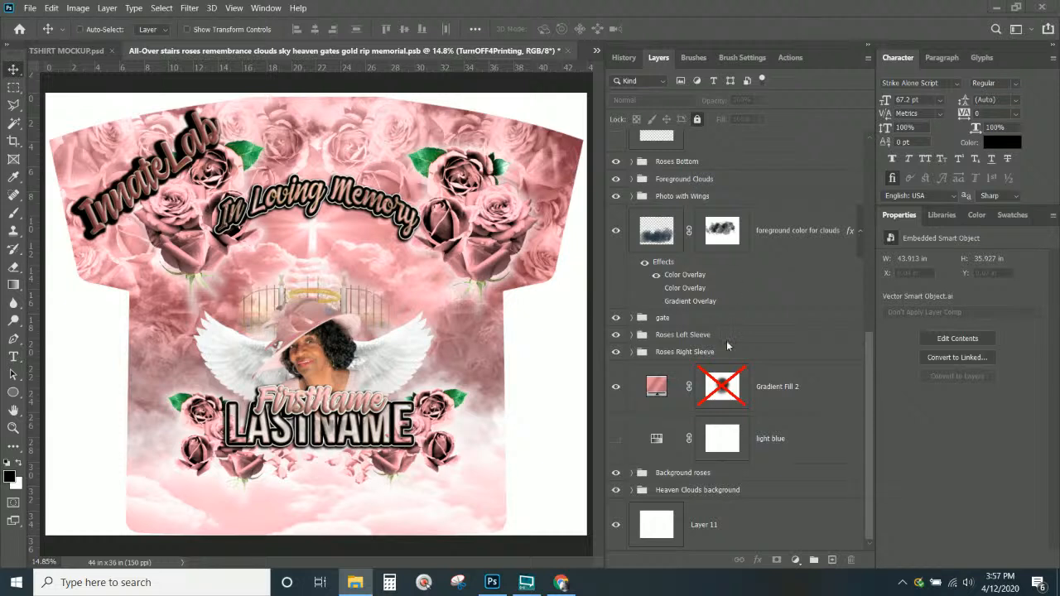
{"action": "left_click", "coordinate": [615, 318]}
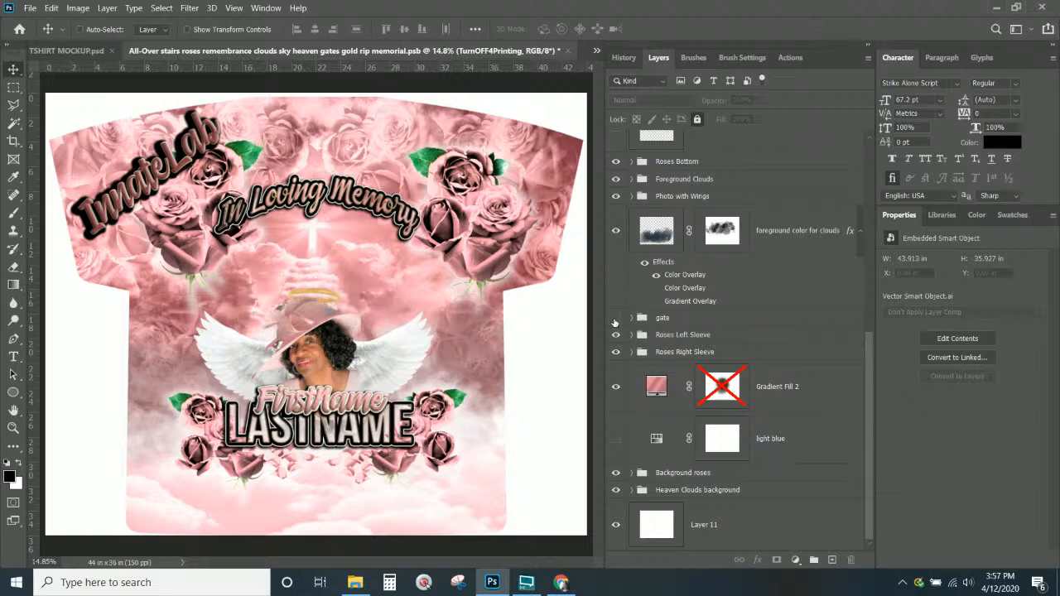
{"action": "left_click", "coordinate": [615, 318]}
{"action": "scroll", "coordinate": [627, 234], "scroll_direction": "up", "scroll_amount": 6}
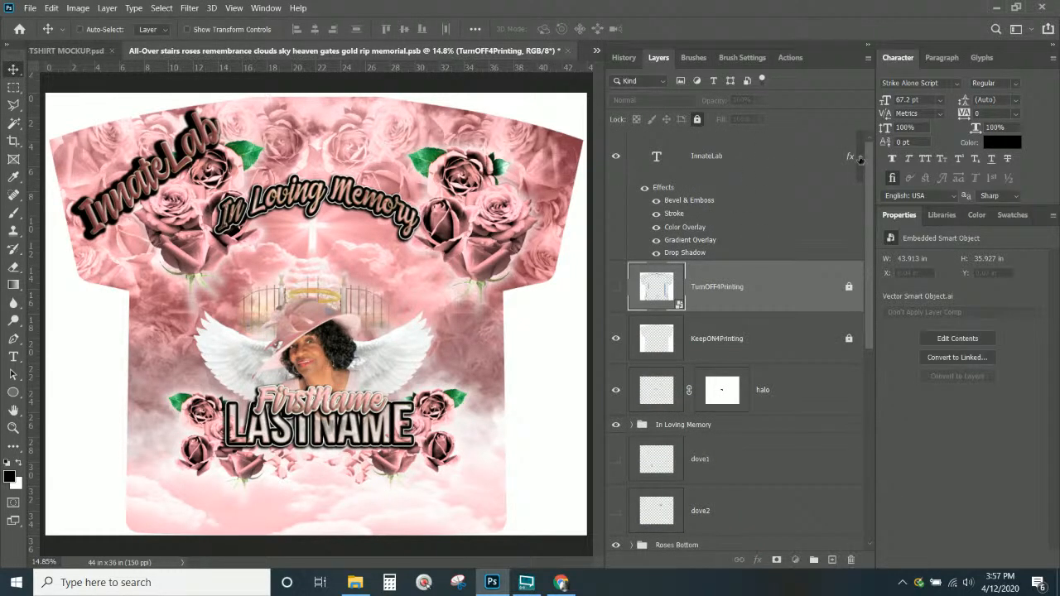
{"action": "left_click", "coordinate": [859, 156]}
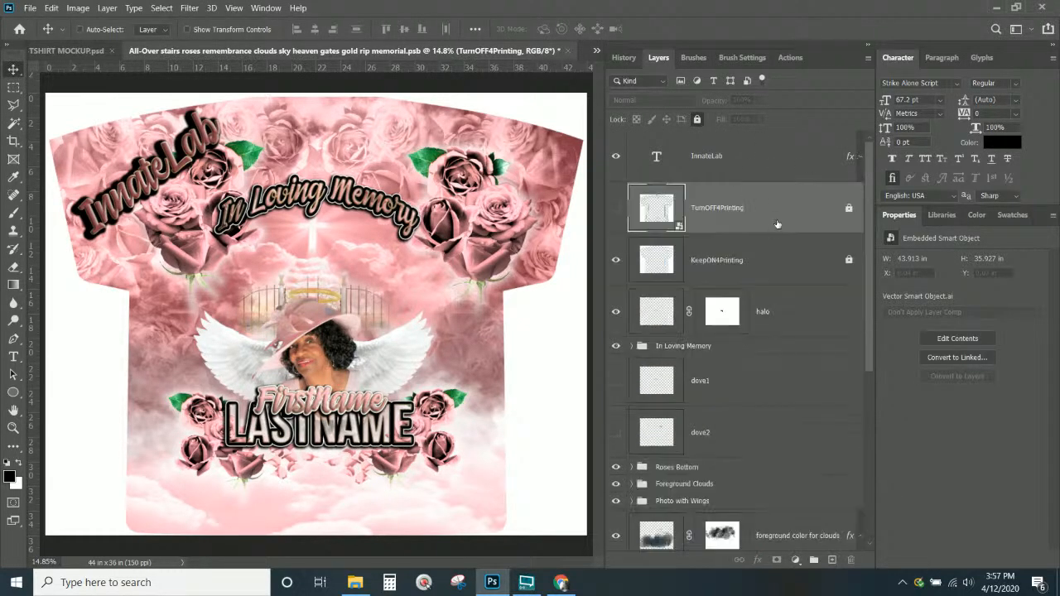
Turn on the TurnOFF4Printing layer so the shirt-edge size guides overlay the design
{"action": "left_click", "coordinate": [617, 210]}
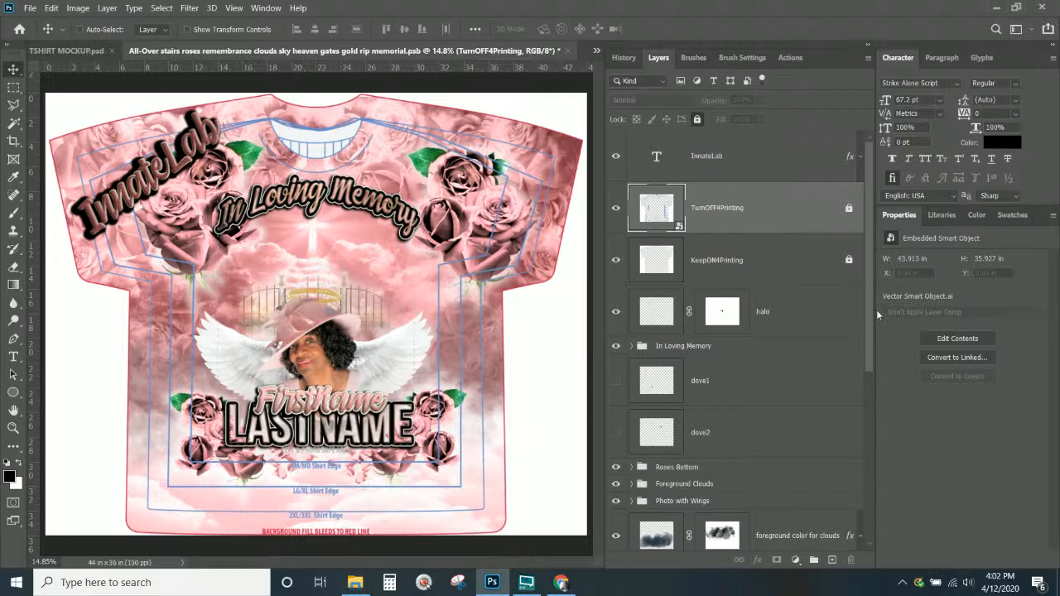
{"action": "left_click_drag", "start_coordinate": [870, 321], "coordinate": [900, 499]}
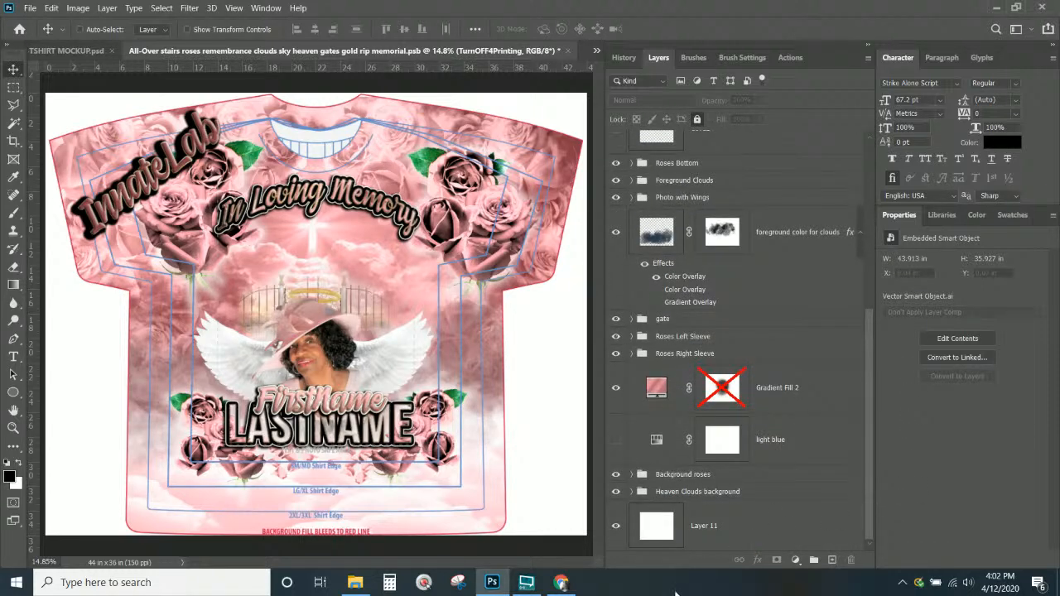
{"action": "mouse_move", "coordinate": [561, 585]}
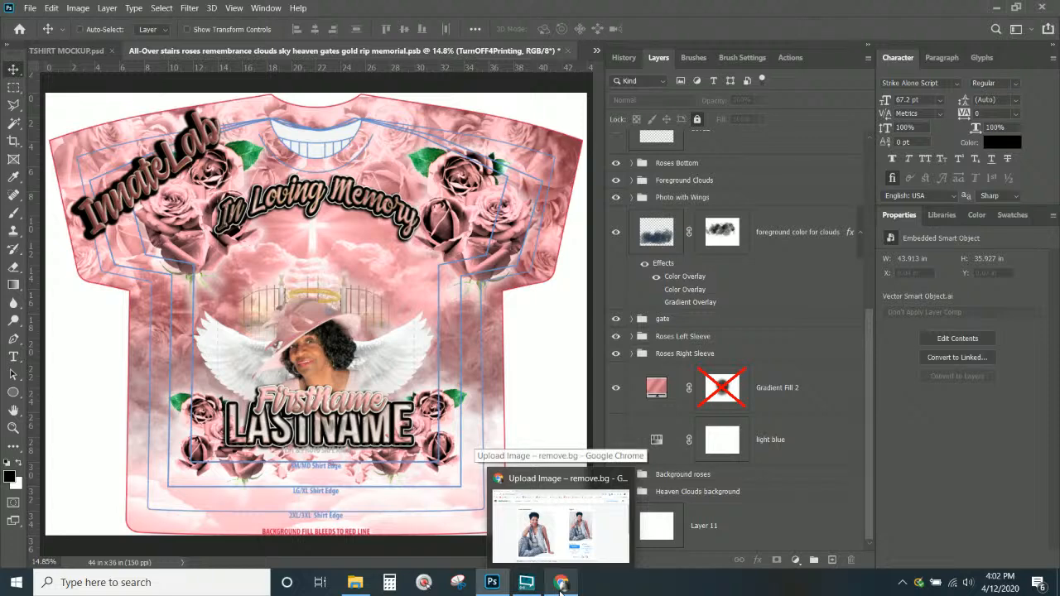
Switch to Chrome's remove.bg result page and open a new blank tab
{"action": "left_click", "coordinate": [561, 583]}
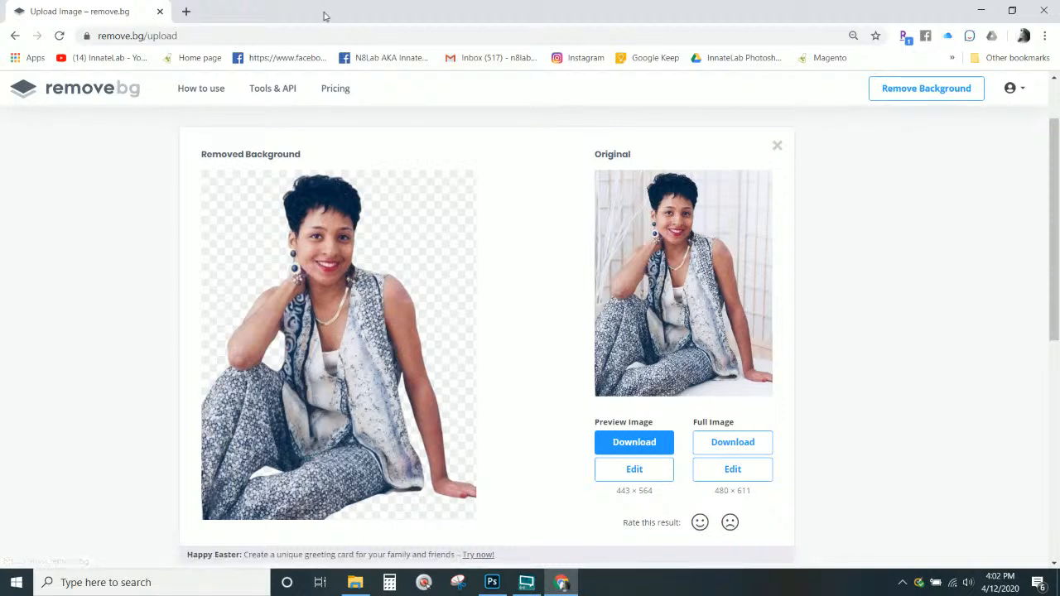
{"action": "left_click", "coordinate": [187, 12]}
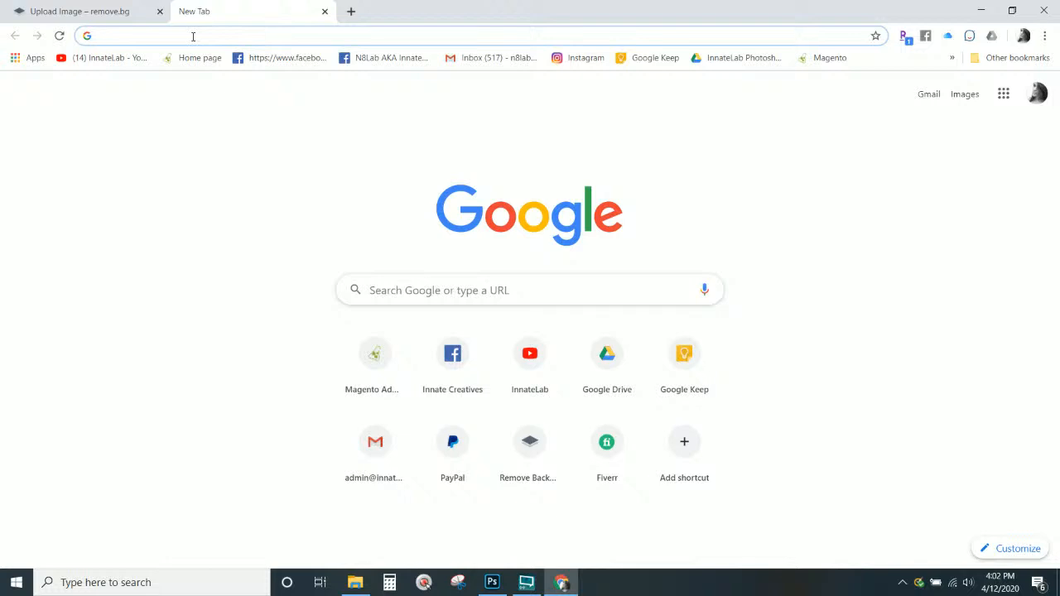
Load innatelab.com and open the $60.00 1-on-1 Private Photoshop Session under Design Services
{"action": "type", "text": "in"}
{"action": "key", "text": "Return"}
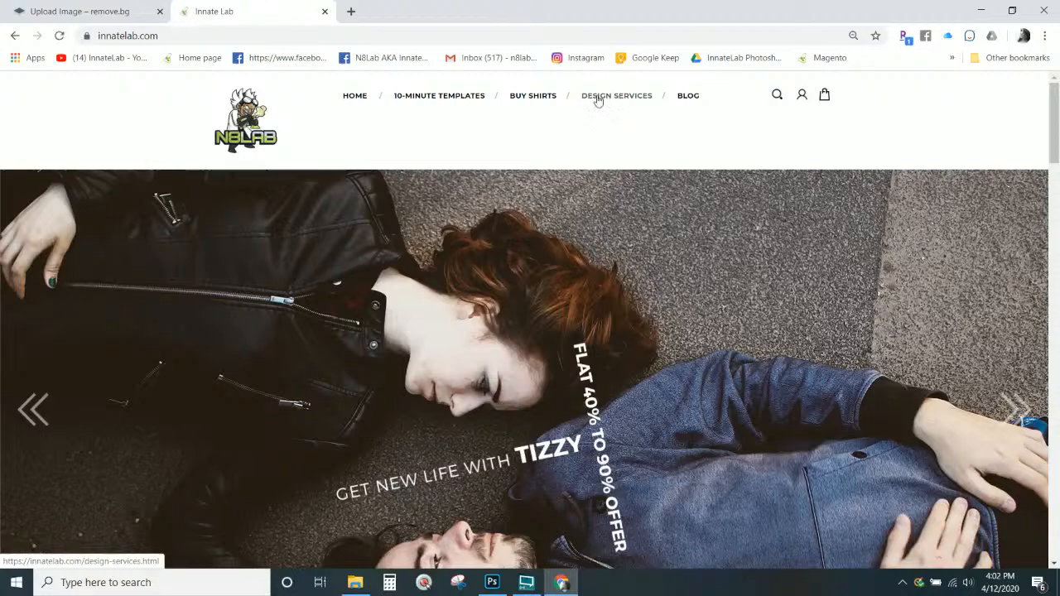
{"action": "left_click", "coordinate": [598, 97]}
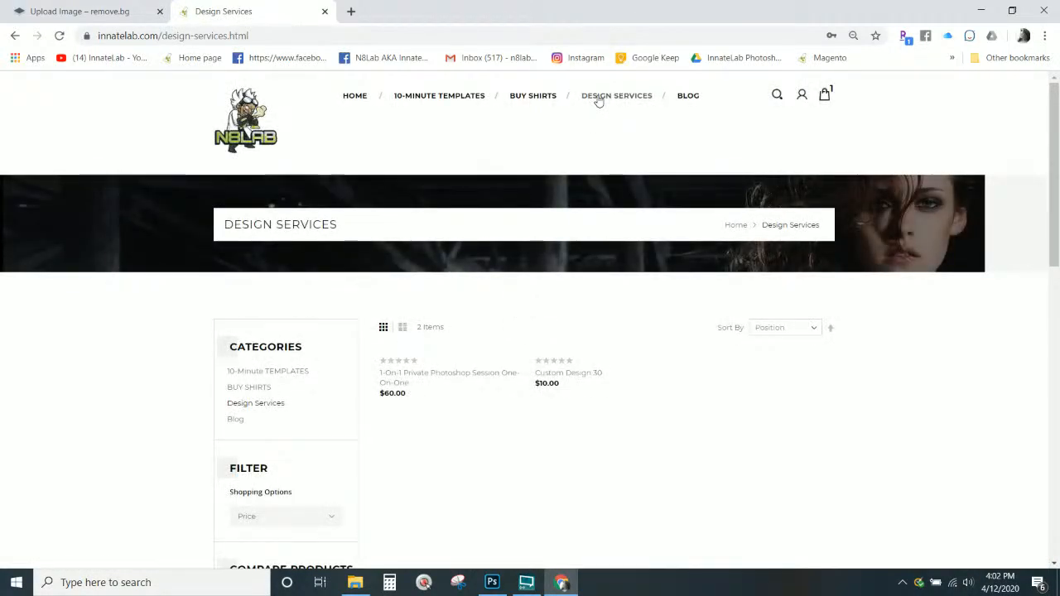
{"action": "scroll", "coordinate": [598, 98], "scroll_direction": "down", "scroll_amount": 1}
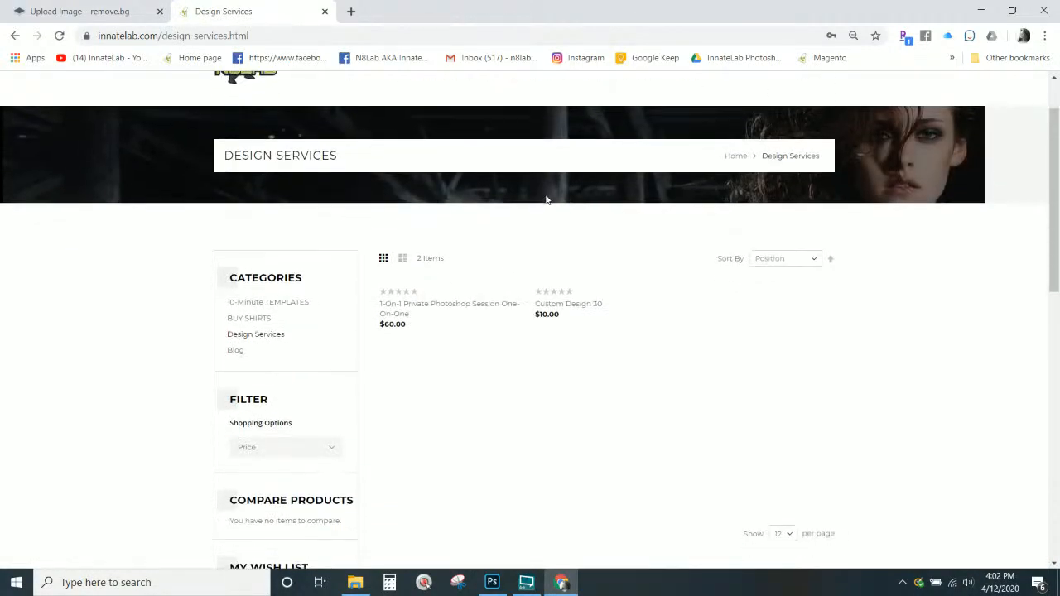
{"action": "left_click", "coordinate": [477, 313]}
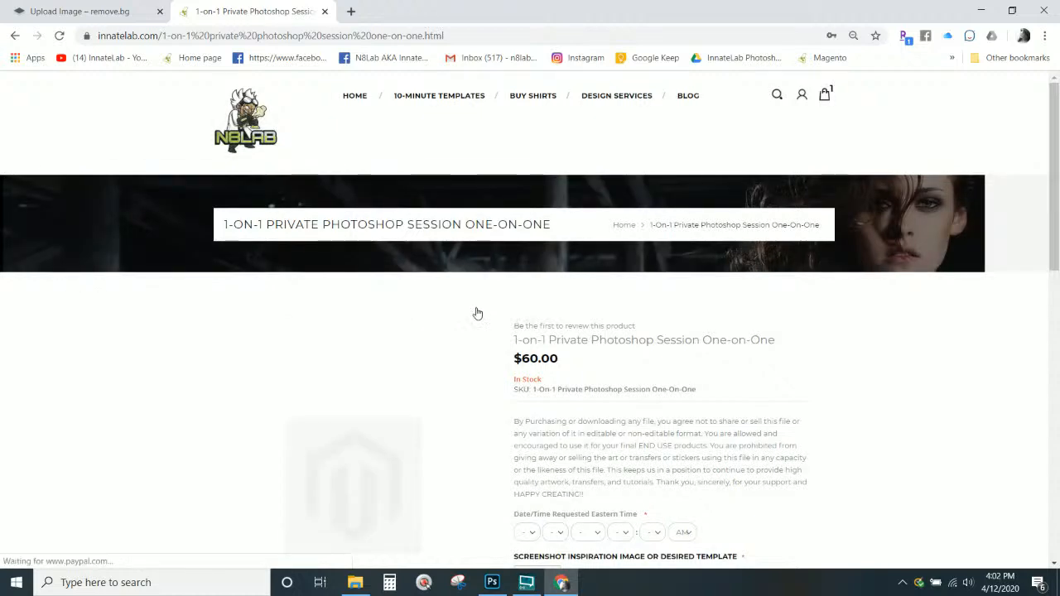
{"action": "scroll", "coordinate": [477, 313], "scroll_direction": "down", "scroll_amount": 5}
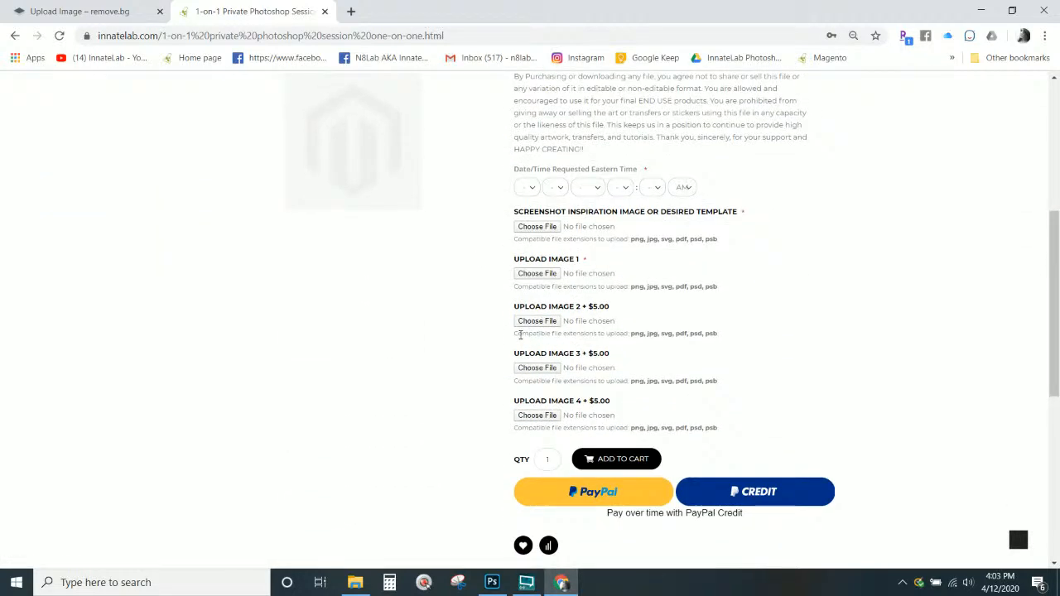
{"action": "scroll", "coordinate": [520, 334], "scroll_direction": "up", "scroll_amount": 3}
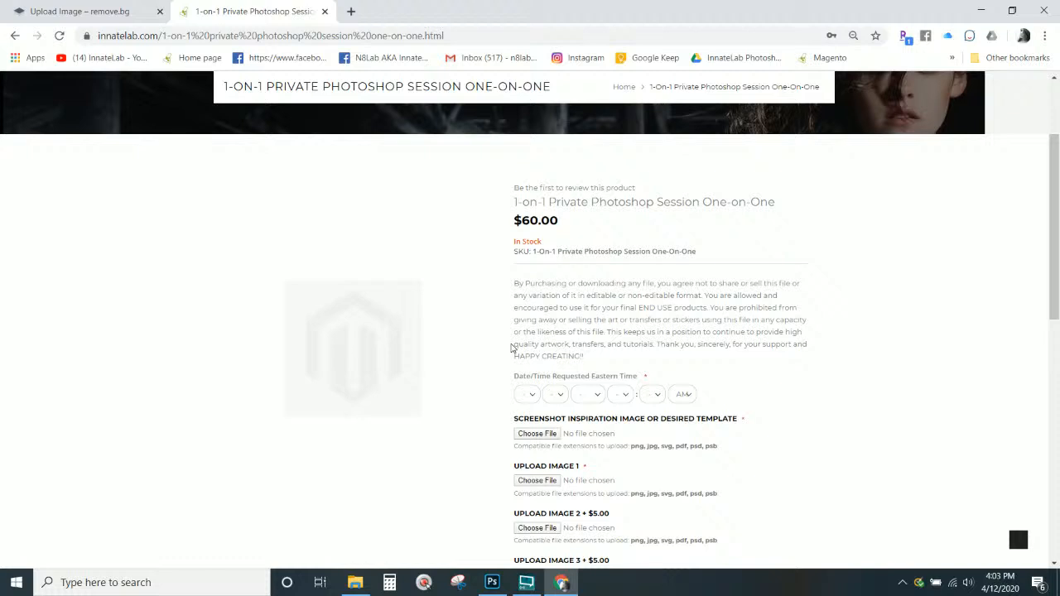
{"action": "scroll", "coordinate": [328, 141], "scroll_direction": "up", "scroll_amount": 2}
Browse the 10-Minute TEMPLATES catalogue of 95 ready-made shirt designs
{"action": "mouse_move", "coordinate": [463, 106]}
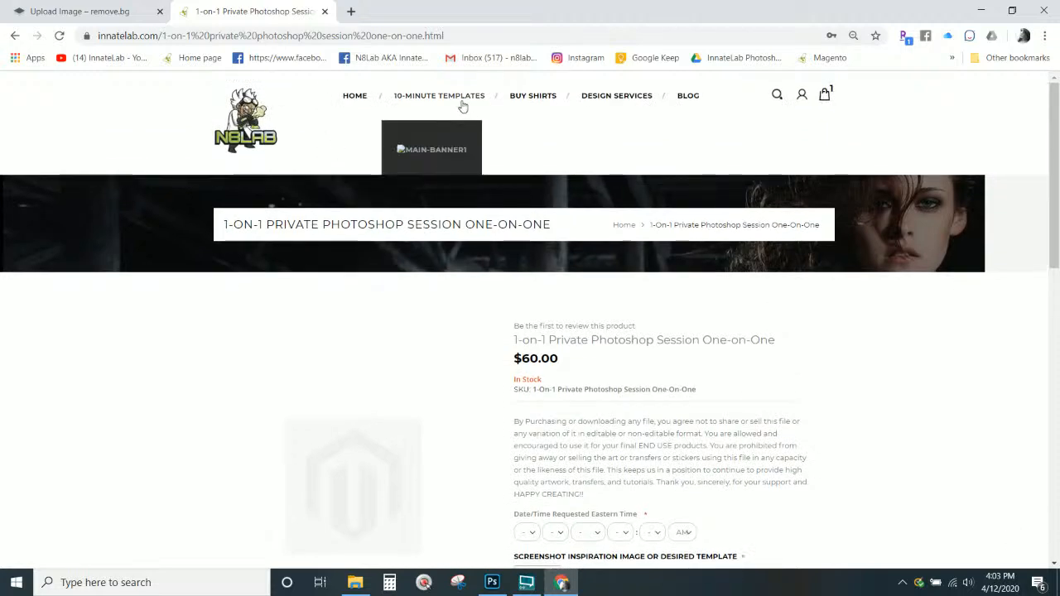
{"action": "left_click", "coordinate": [466, 99]}
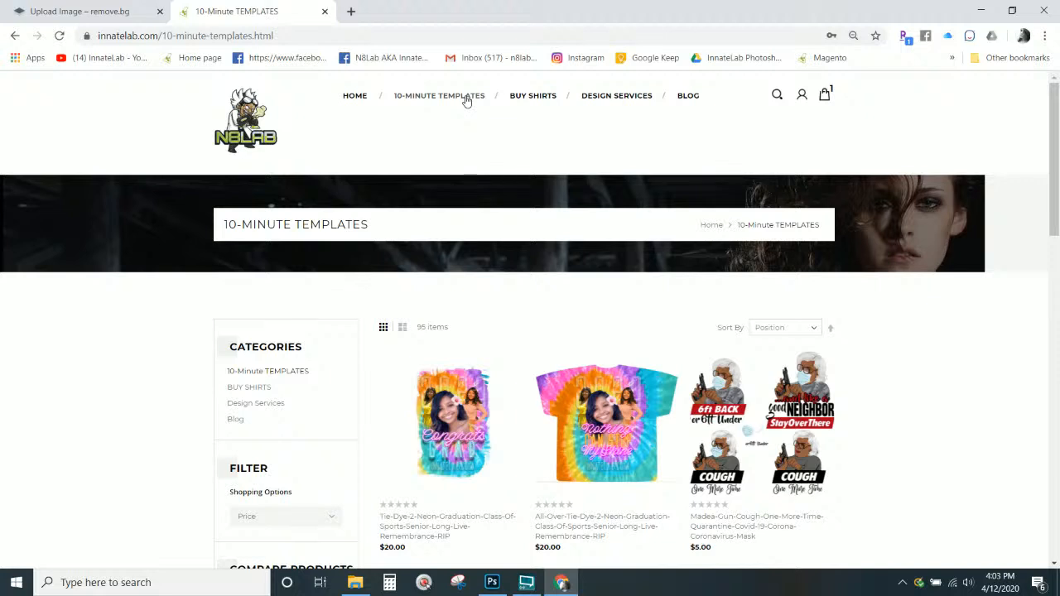
{"action": "scroll", "coordinate": [486, 339], "scroll_direction": "down", "scroll_amount": 1}
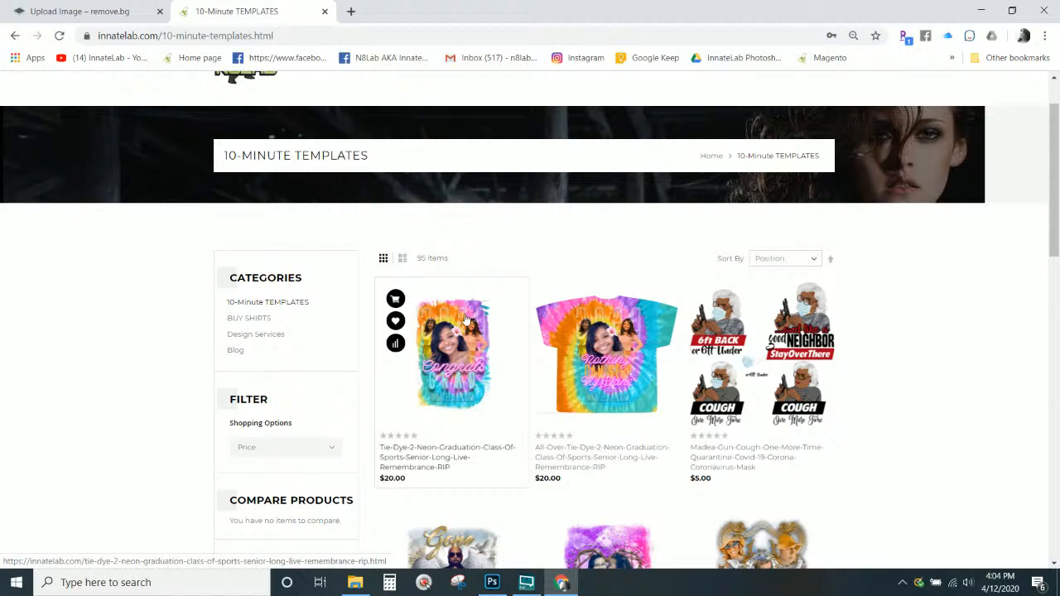
{"action": "mouse_move", "coordinate": [496, 585]}
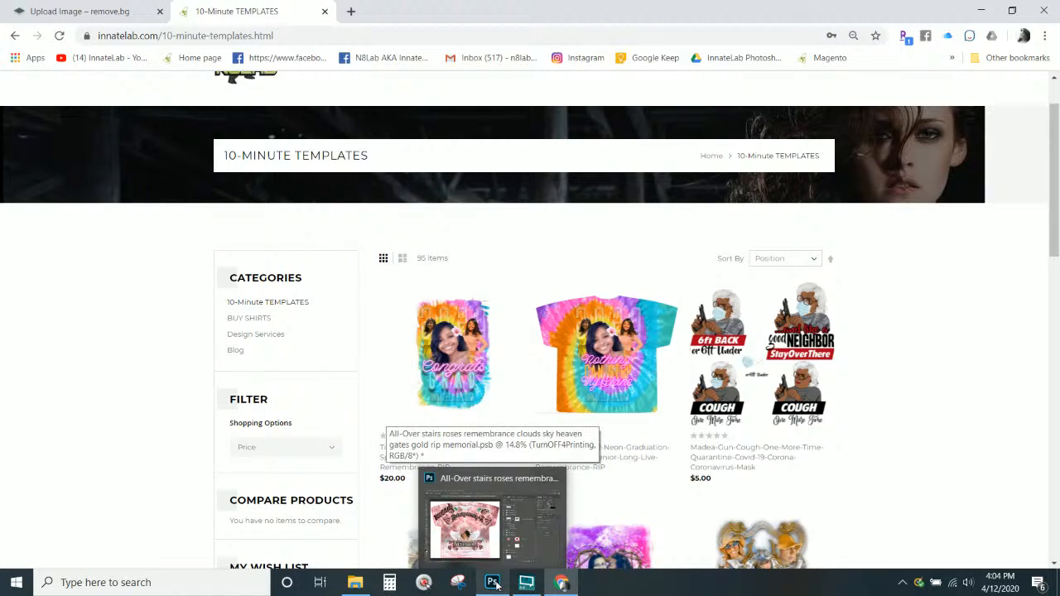
Return to the Photoshop memorial design and select the 'foreground color for clouds' layer
{"action": "left_click", "coordinate": [496, 585]}
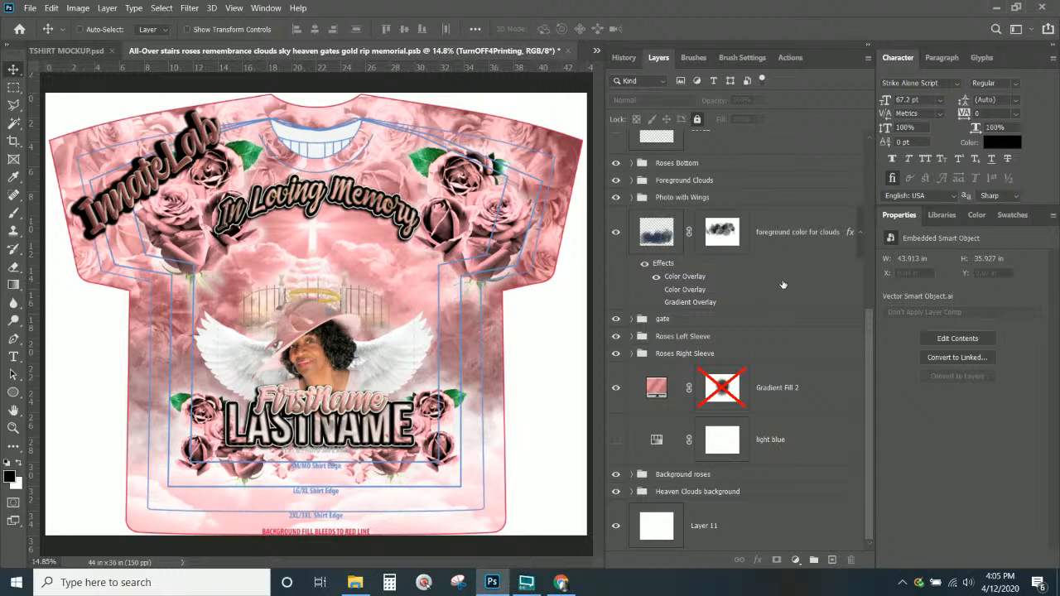
{"action": "left_click", "coordinate": [802, 250]}
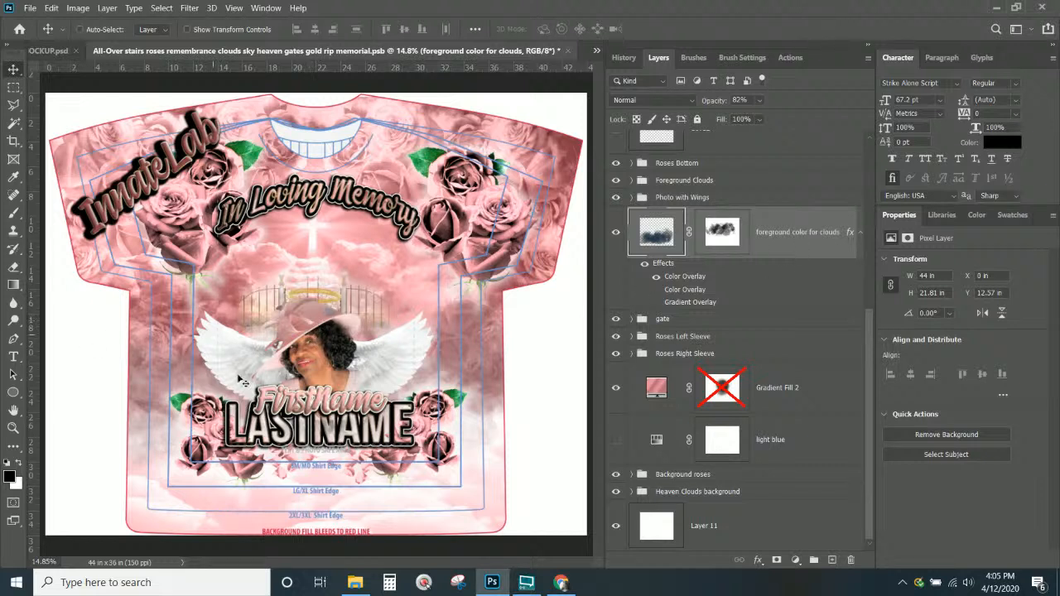
Select the removebg portrait layer from the canvas and hide it, leaving only the wings
{"action": "right_click", "coordinate": [320, 340]}
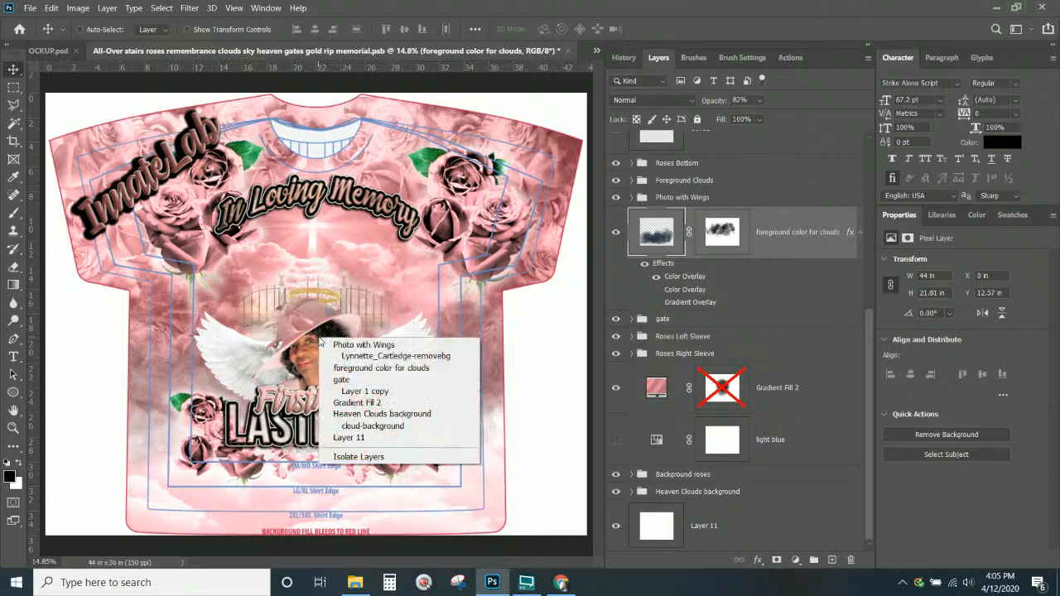
{"action": "left_click", "coordinate": [365, 356]}
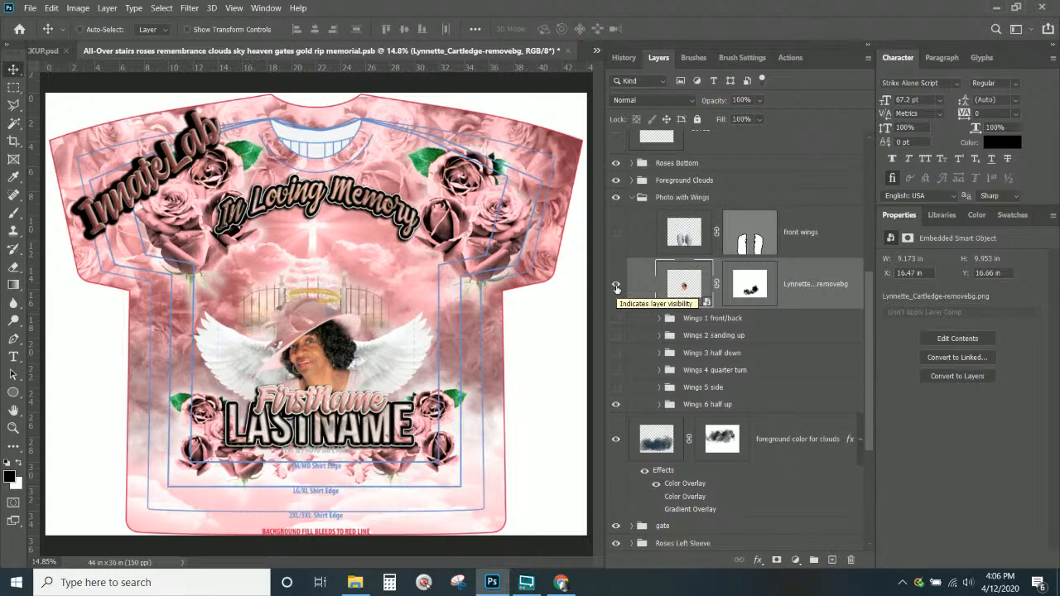
{"action": "left_click", "coordinate": [617, 287]}
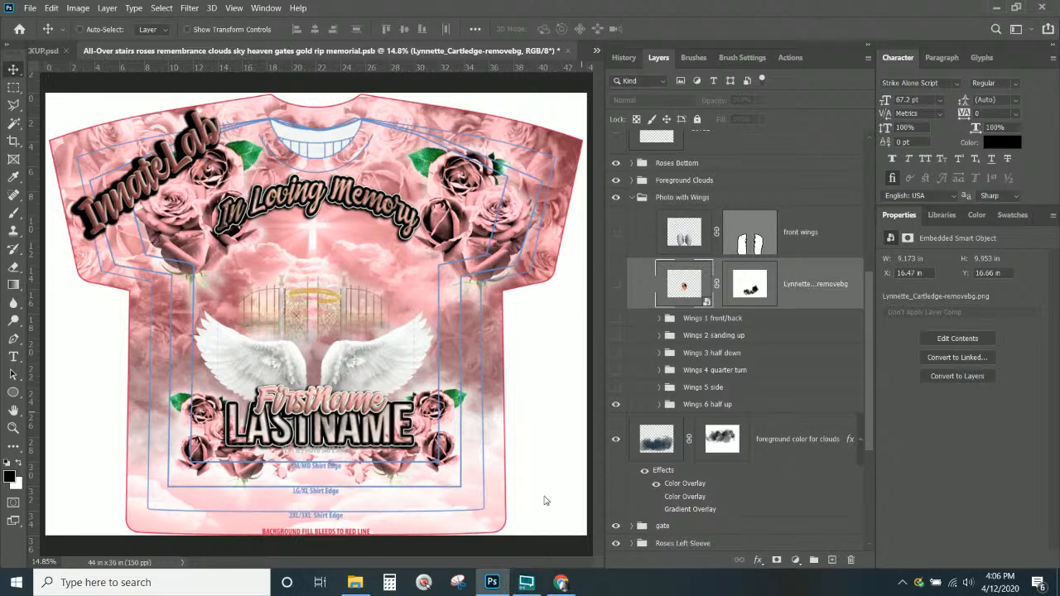
In Chrome, close the templates tab and drag a new photo onto remove.bg for upload
{"action": "left_click", "coordinate": [561, 583]}
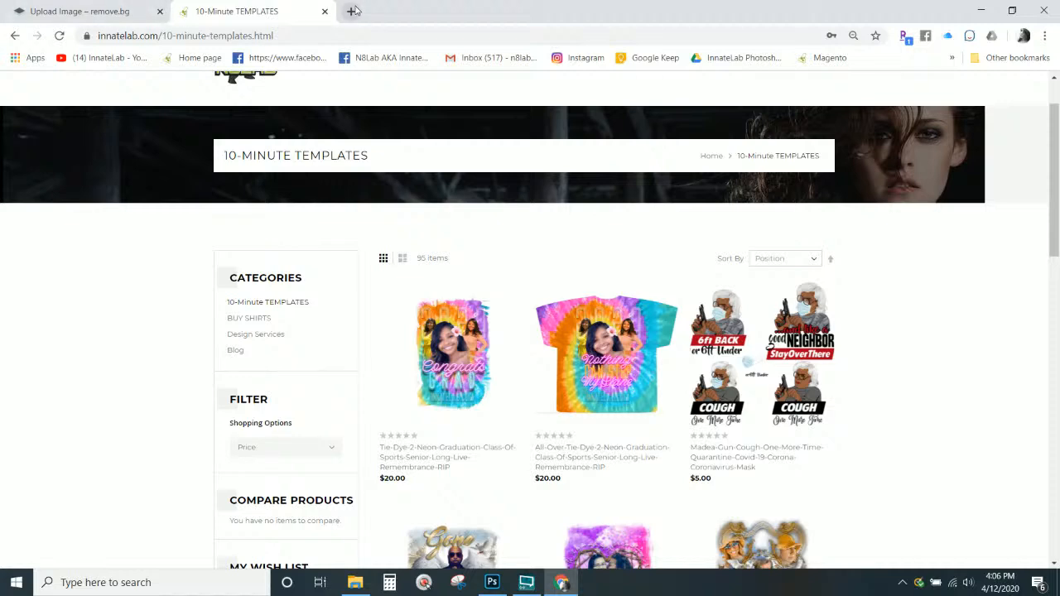
{"action": "left_click", "coordinate": [325, 11]}
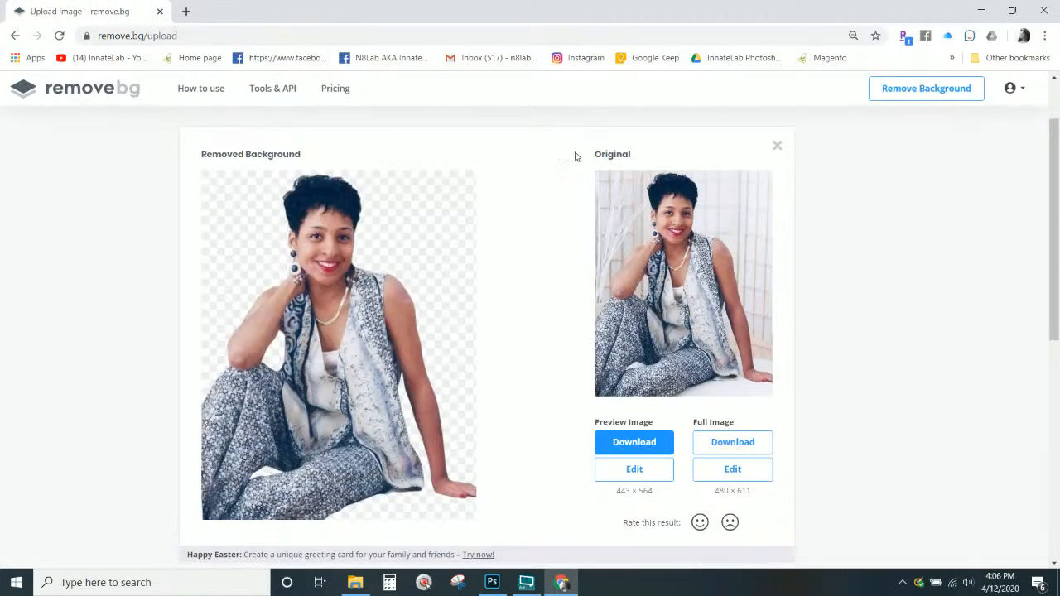
{"action": "scroll", "coordinate": [953, 239], "scroll_direction": "up", "scroll_amount": 1}
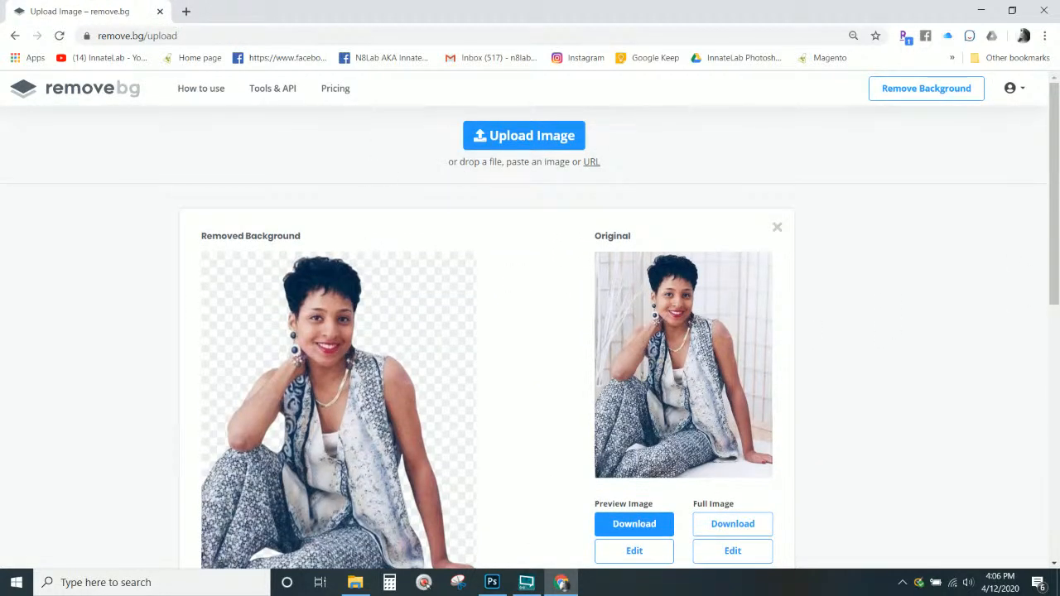
{"action": "left_click_drag", "start_coordinate": [1059, 207], "coordinate": [497, 246]}
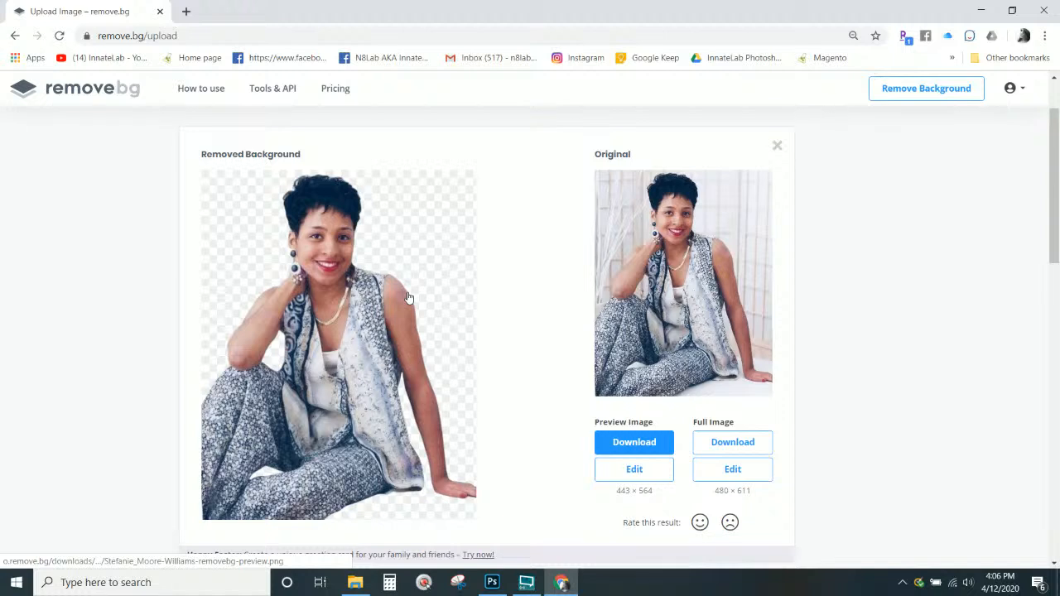
{"action": "scroll", "coordinate": [151, 364], "scroll_direction": "down", "scroll_amount": 1}
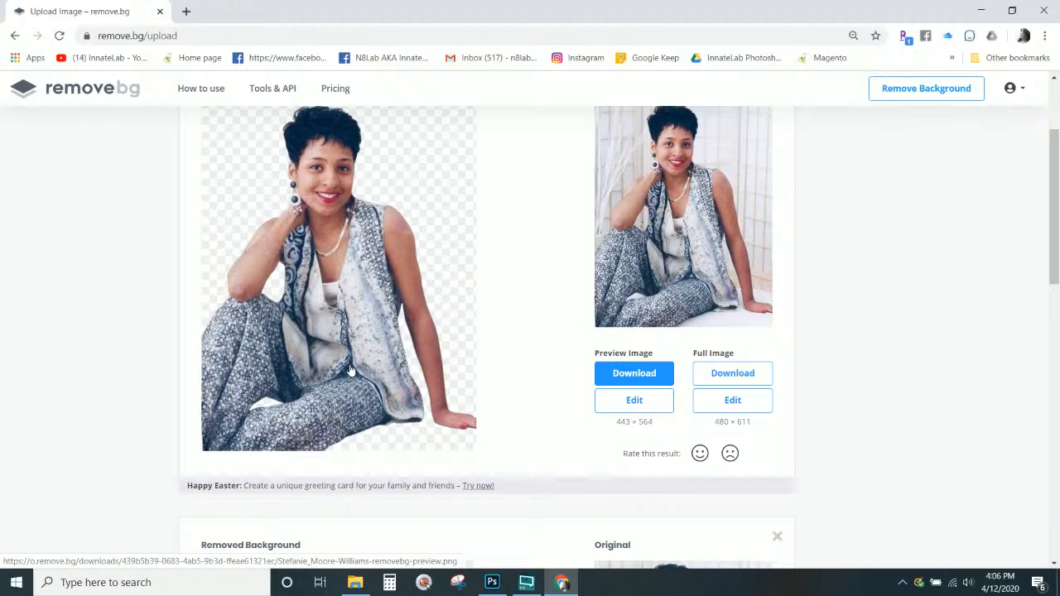
Save the full-size cut-out PNG to the Desktop and drag it into the shirt design
{"action": "left_click", "coordinate": [717, 380]}
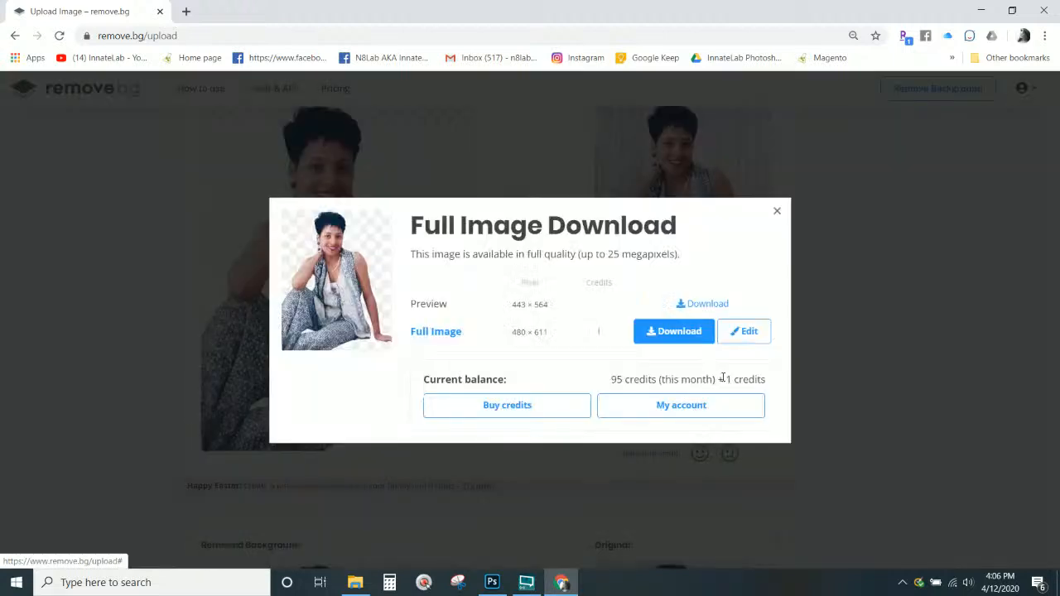
{"action": "left_click", "coordinate": [687, 333]}
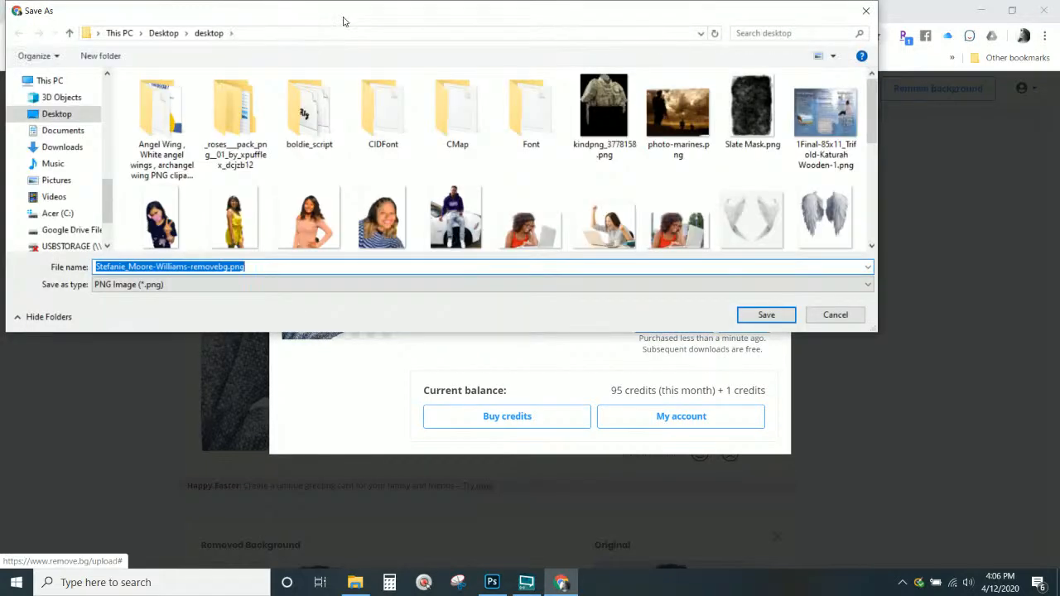
{"action": "left_click", "coordinate": [767, 315]}
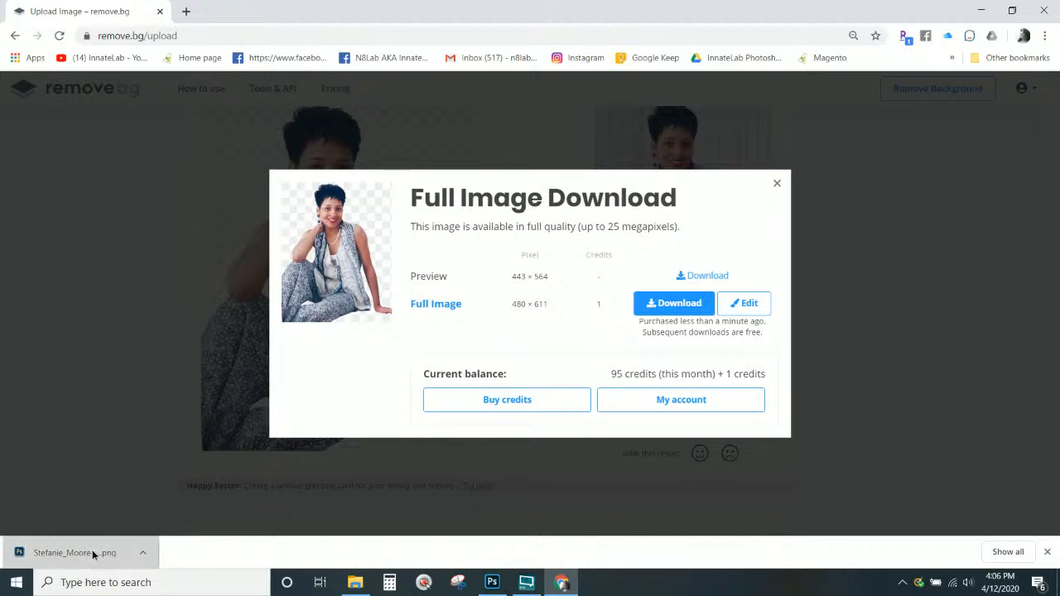
{"action": "left_click_drag", "start_coordinate": [93, 554], "coordinate": [315, 282]}
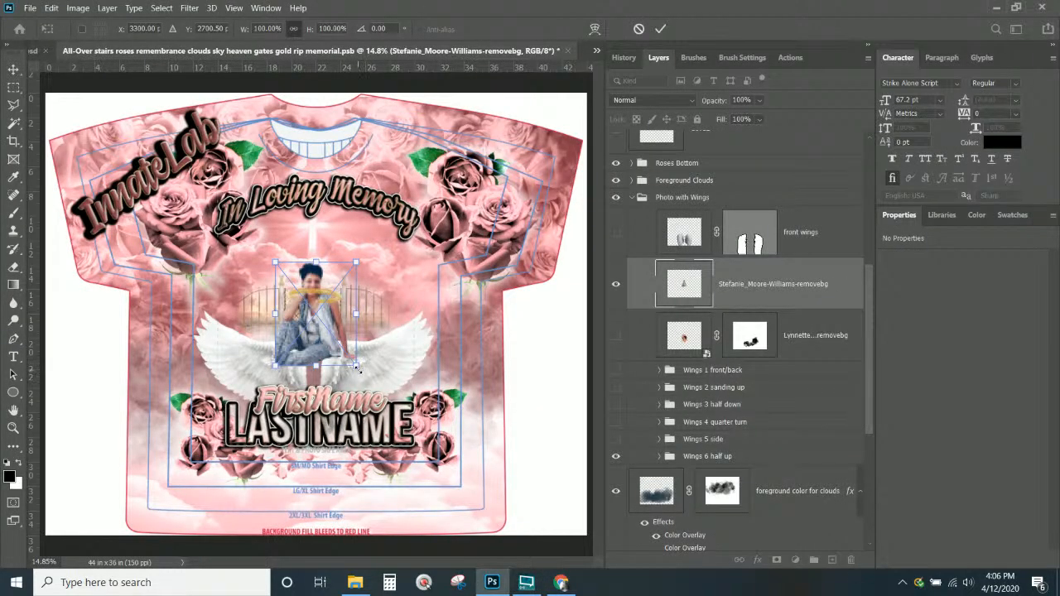
Scale the placed cut-out photo to about 175% and move it up between the angel wings
{"action": "left_click_drag", "start_coordinate": [356, 365], "coordinate": [401, 421]}
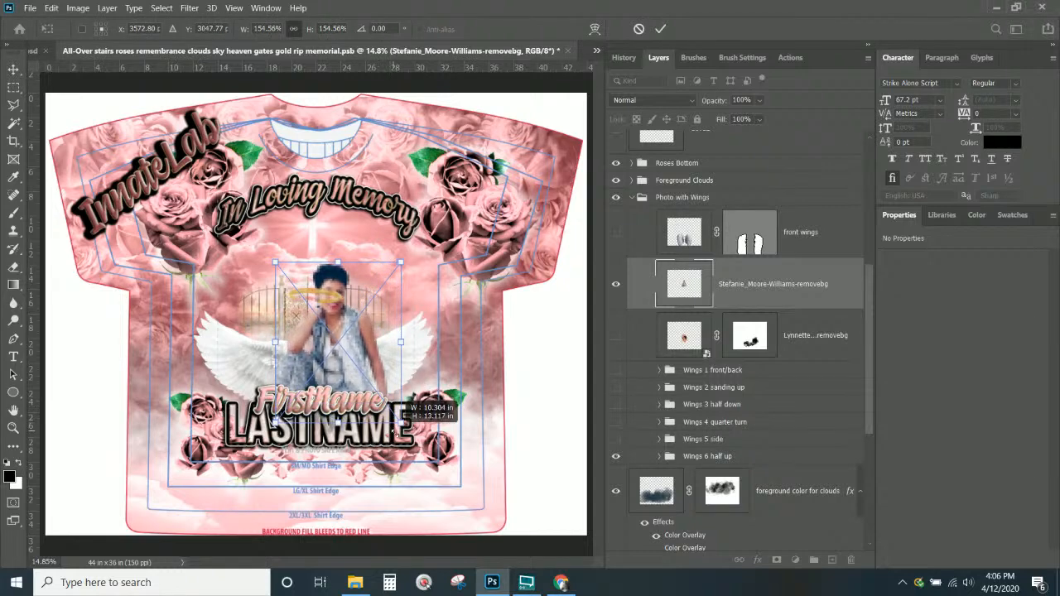
{"action": "left_click", "coordinate": [423, 584]}
{"action": "left_click", "coordinate": [744, 149]}
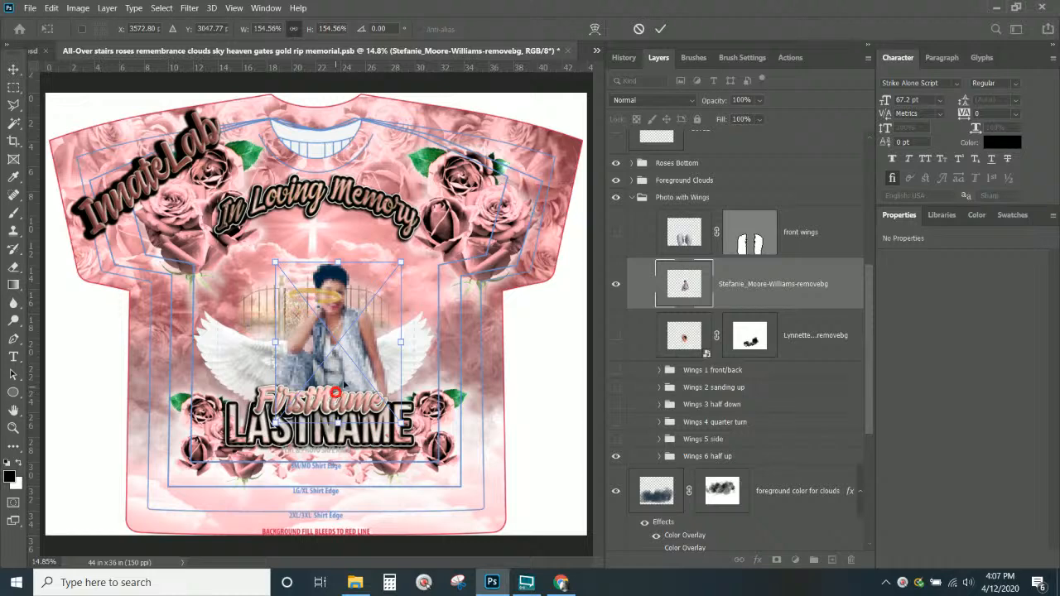
{"action": "left_click_drag", "start_coordinate": [401, 263], "coordinate": [418, 243]}
{"action": "left_click_drag", "start_coordinate": [363, 356], "coordinate": [341, 396]}
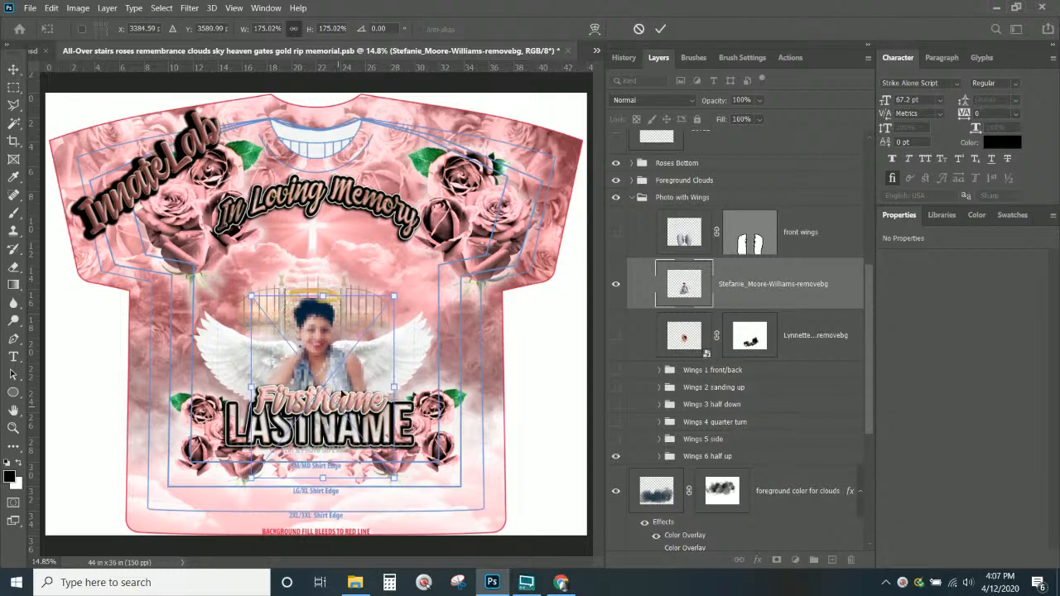
{"action": "key", "text": "Return"}
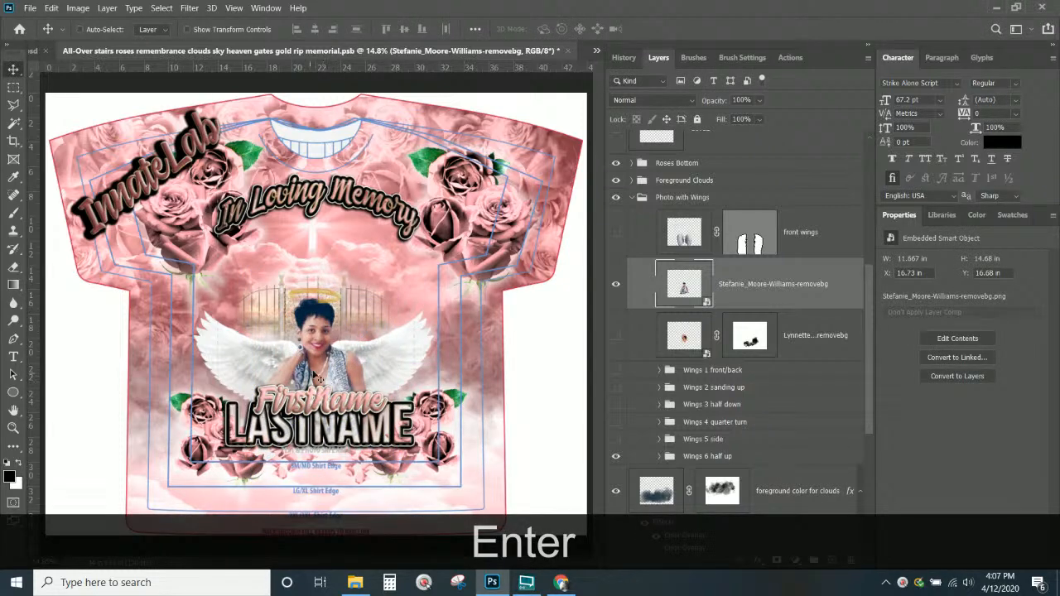
{"action": "mouse_move", "coordinate": [328, 356]}
{"action": "left_mouse_down"}
{"action": "mouse_move", "coordinate": [308, 309]}
{"action": "mouse_move", "coordinate": [335, 353]}
{"action": "left_mouse_up"}
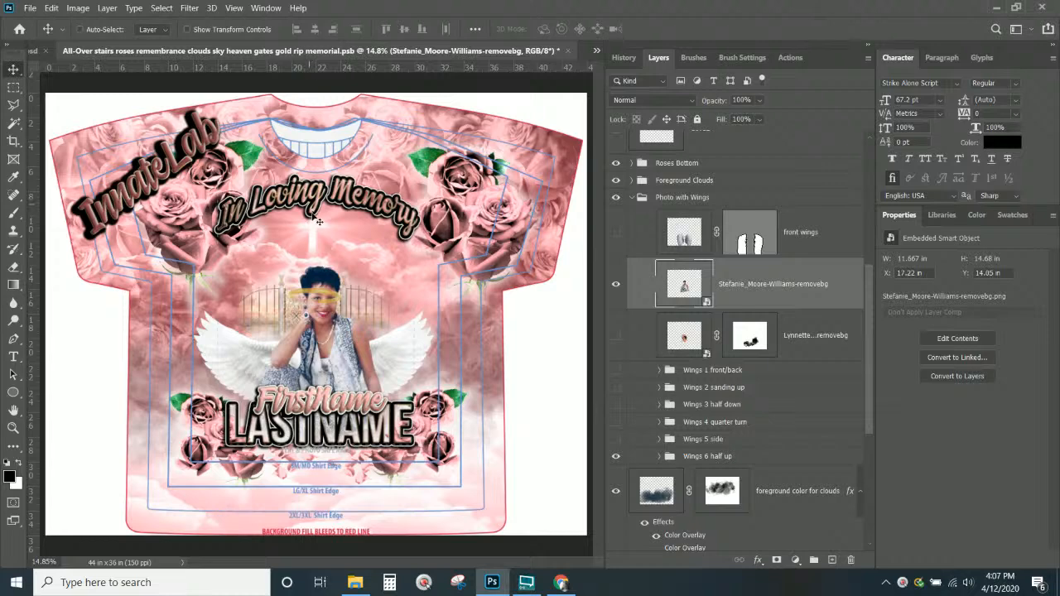
Select the halo layer from the canvas and move the halo up toward the woman's head
{"action": "right_click", "coordinate": [338, 305]}
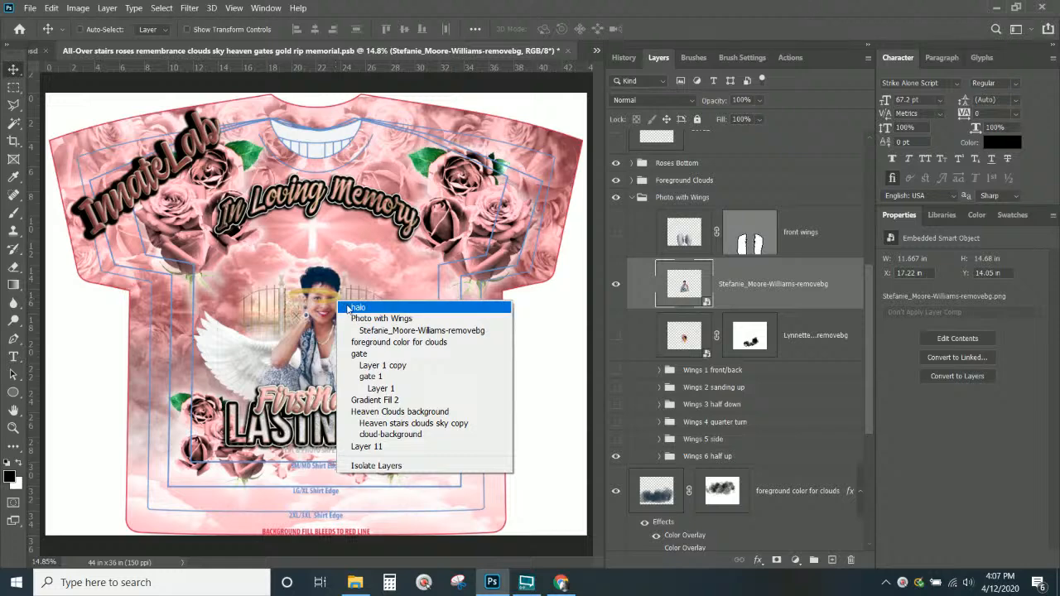
{"action": "left_click", "coordinate": [358, 309]}
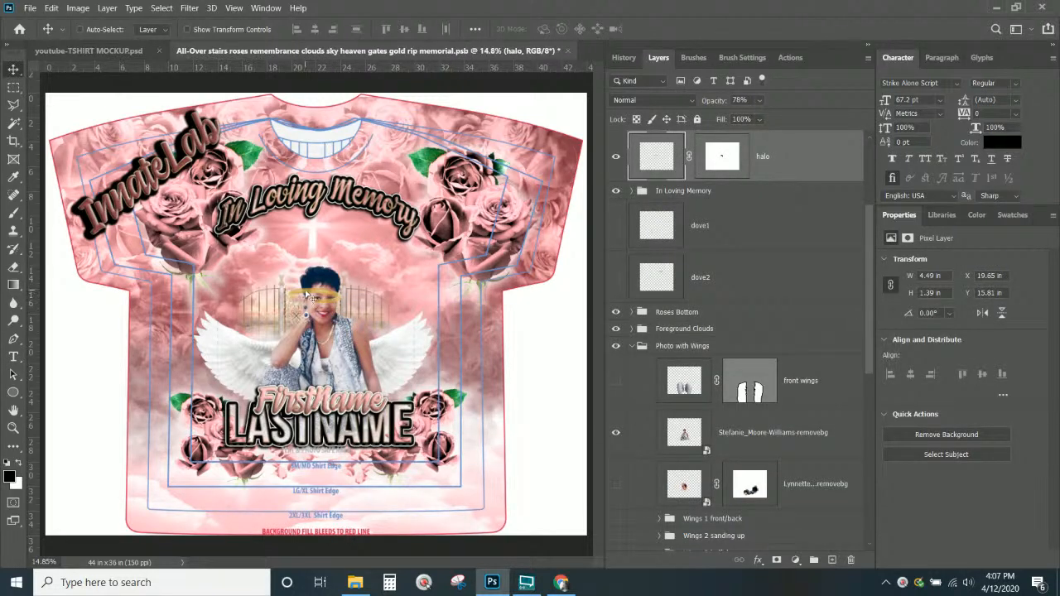
{"action": "right_click", "coordinate": [308, 294]}
{"action": "left_click", "coordinate": [319, 298]}
{"action": "left_click_drag", "start_coordinate": [345, 271], "coordinate": [347, 262]}
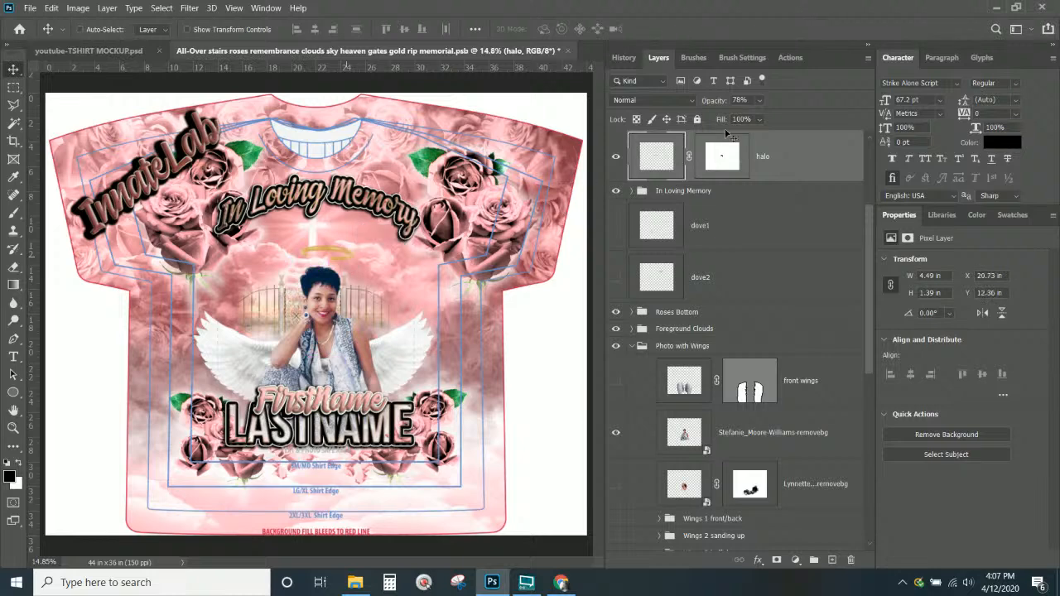
Replace the halo's old layer mask with a fresh white mask and settle it onto the head
{"action": "left_click", "coordinate": [734, 161]}
{"action": "right_click", "coordinate": [734, 162]}
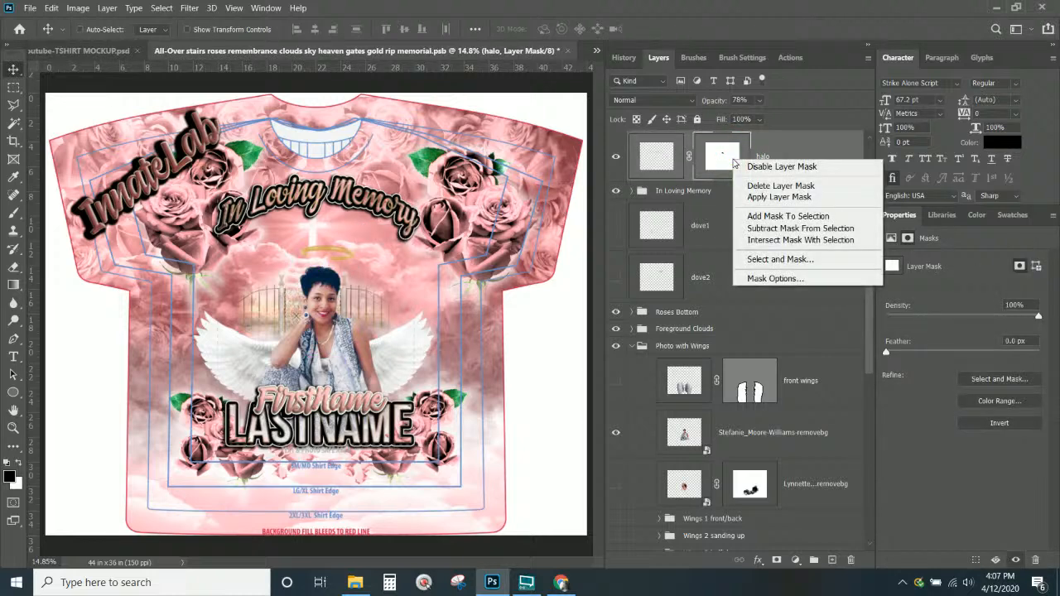
{"action": "left_click", "coordinate": [770, 188]}
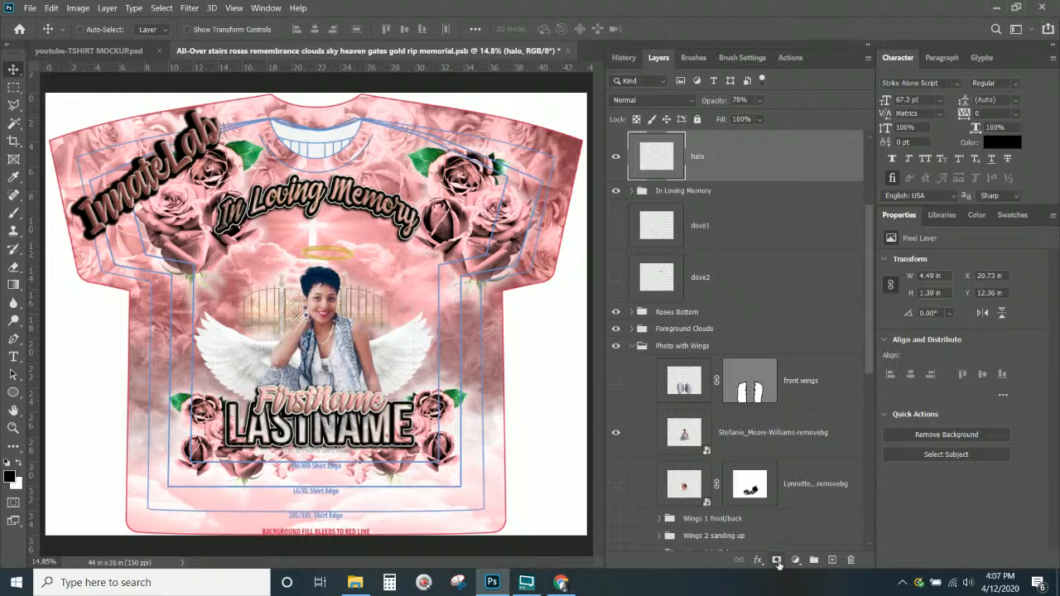
{"action": "left_click", "coordinate": [777, 560]}
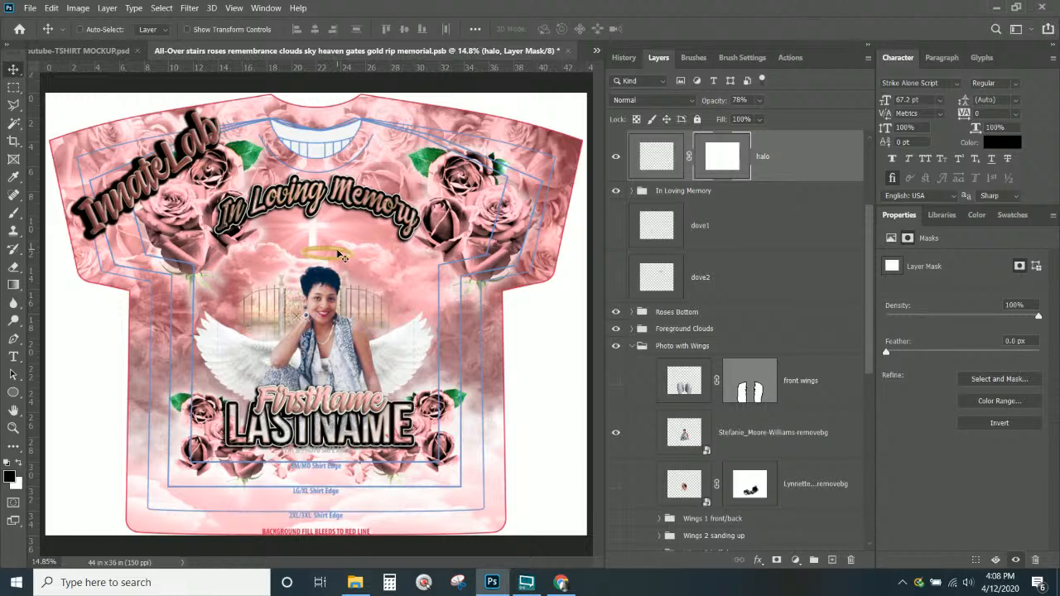
{"action": "left_click_drag", "start_coordinate": [341, 256], "coordinate": [333, 265]}
Scale the halo down to about 77% and nudge it just above her hair
{"action": "key", "text": "ctrl+t"}
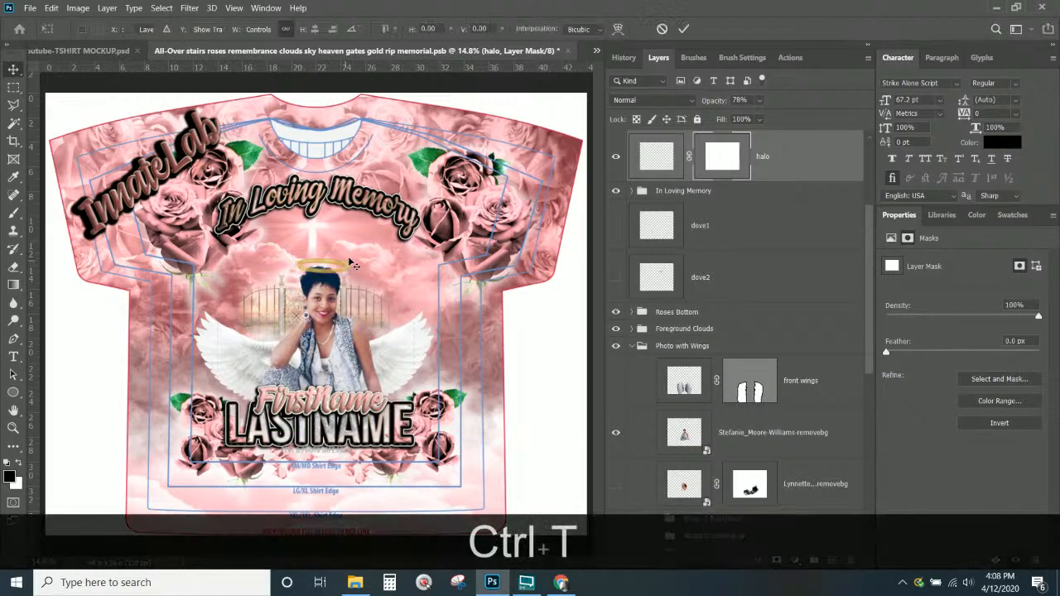
{"action": "left_click_drag", "start_coordinate": [349, 256], "coordinate": [336, 267]}
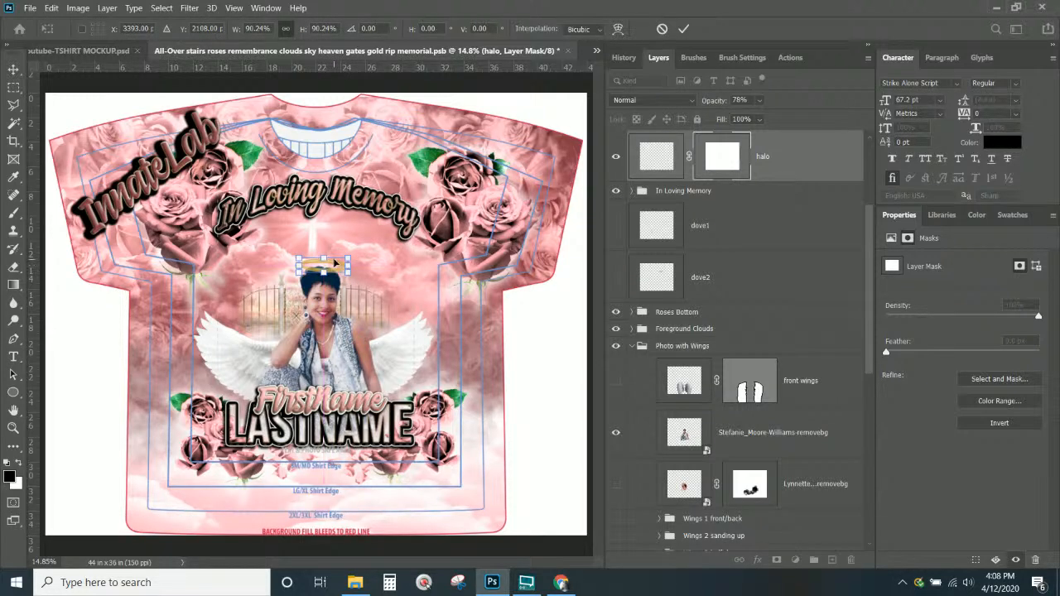
{"action": "key", "text": "ctrl+KP_Add"}
{"action": "key", "text": "ctrl+KP_Add"}
{"action": "key", "text": "ctrl+KP_Add"}
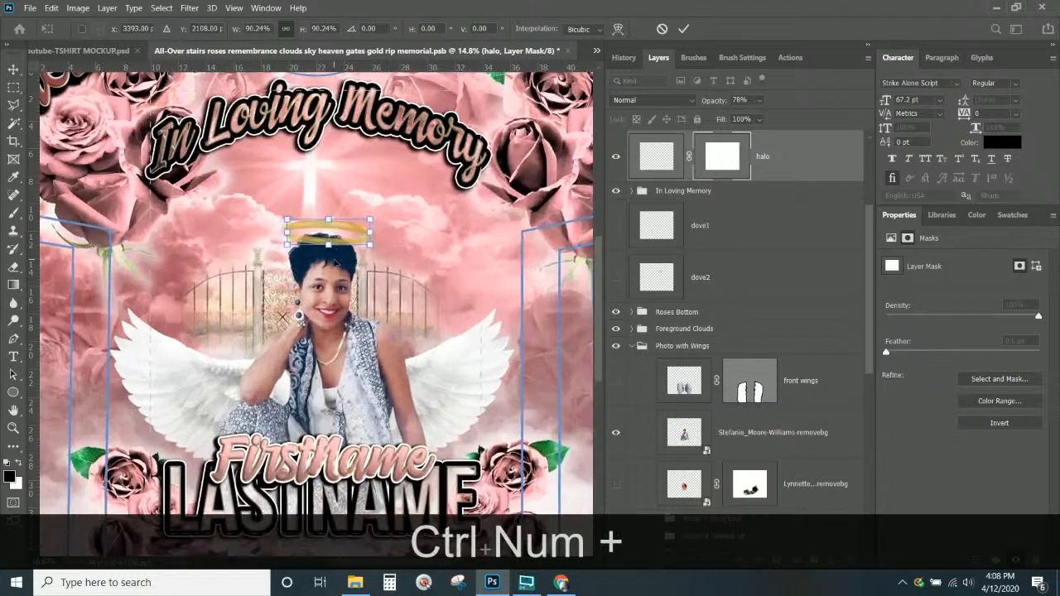
{"action": "key", "text": "ctrl+KP_Add"}
{"action": "key", "text": "ctrl+KP_Add"}
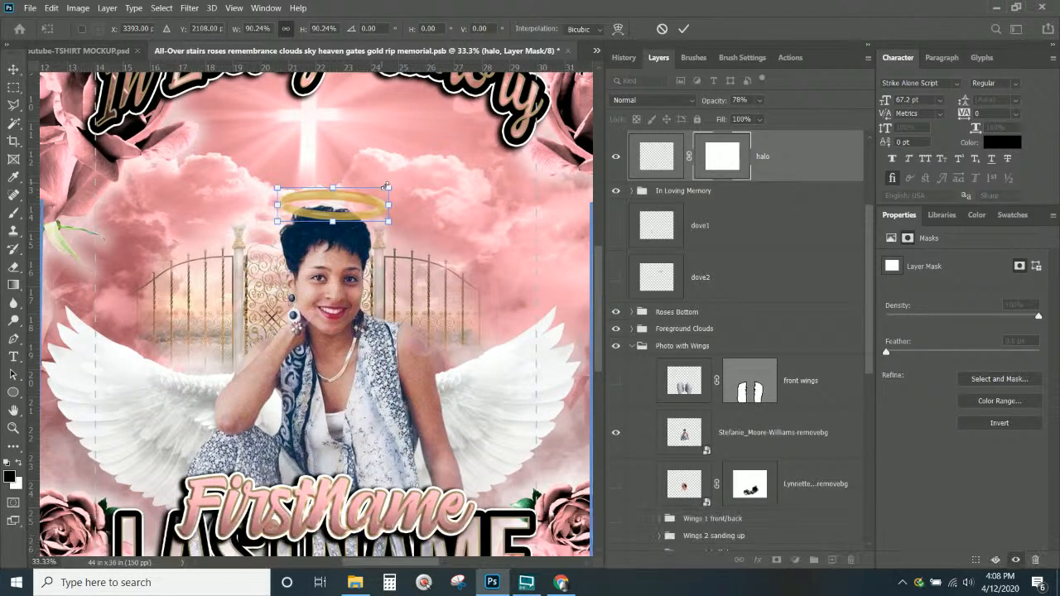
{"action": "left_click_drag", "start_coordinate": [386, 187], "coordinate": [366, 199]}
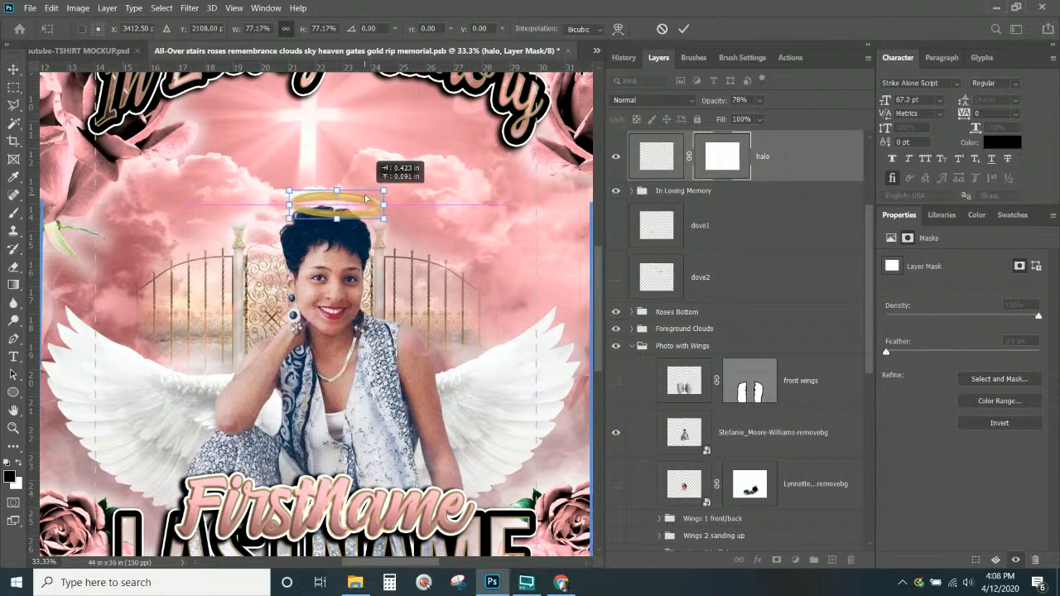
{"action": "key", "text": "Return"}
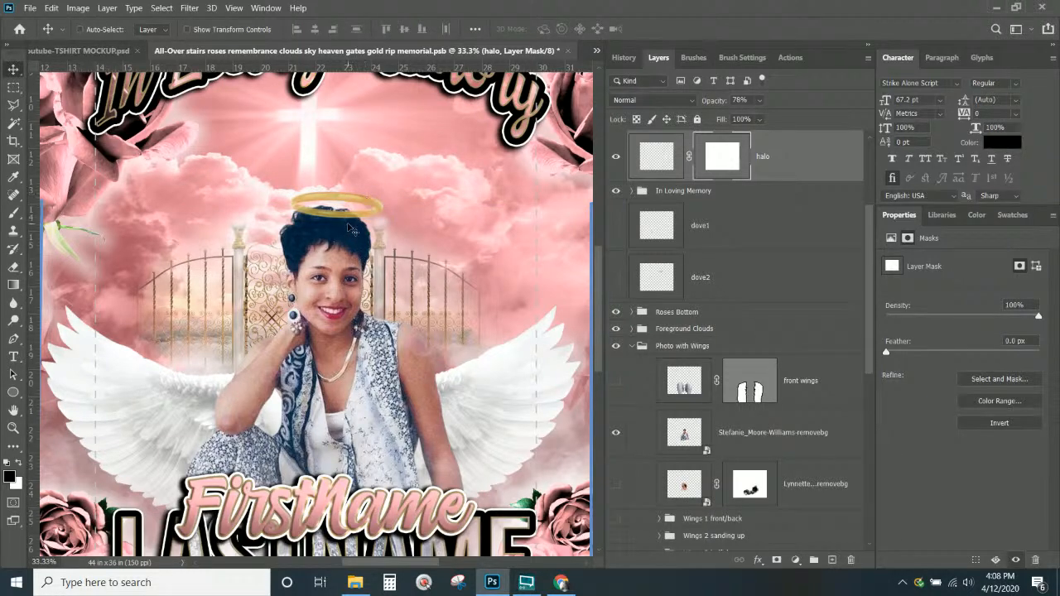
{"action": "left_click_drag", "start_coordinate": [356, 208], "coordinate": [346, 209]}
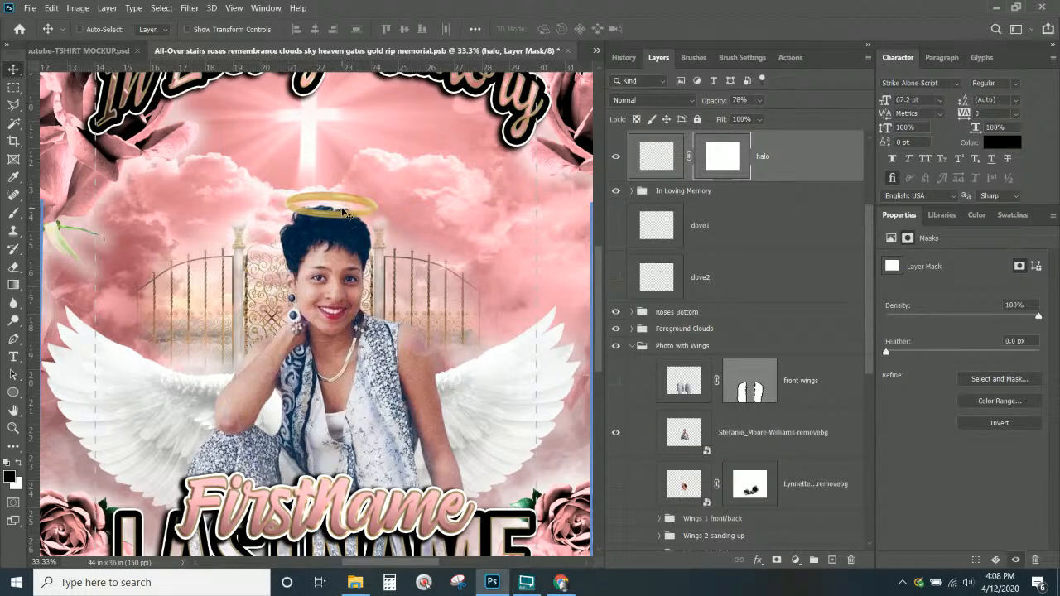
{"action": "key", "text": "Down"}
{"action": "key", "text": "Down"}
{"action": "key", "text": "Down"}
Nudge the halo slightly right and set up a Brush of about 246 px
{"action": "key", "text": "Right"}
{"action": "key", "text": "Right"}
{"action": "key", "text": "Right"}
{"action": "key", "text": "Right"}
{"action": "key", "text": "Right"}
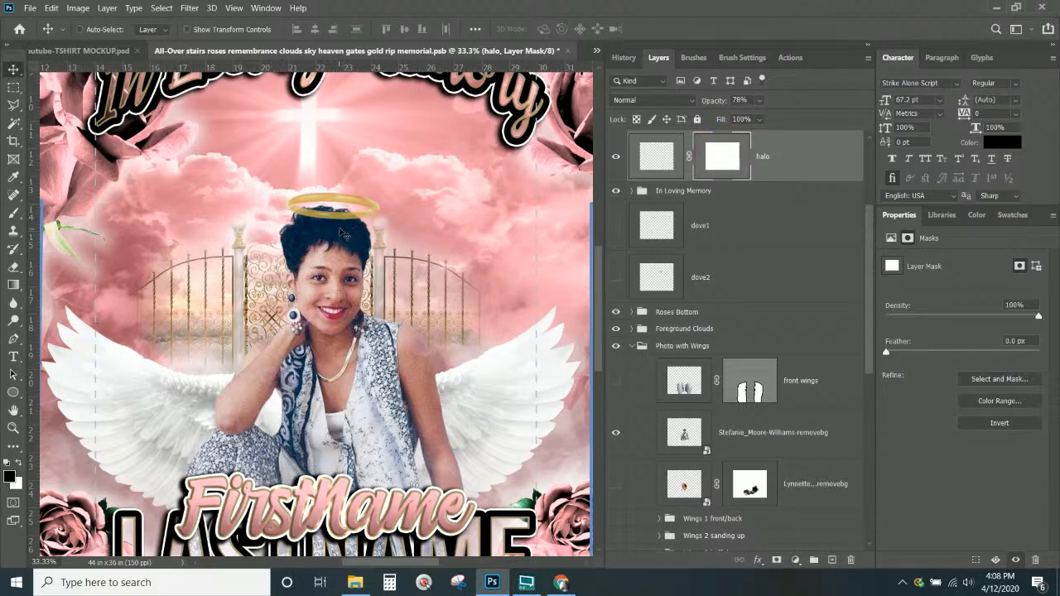
{"action": "left_click", "coordinate": [14, 213]}
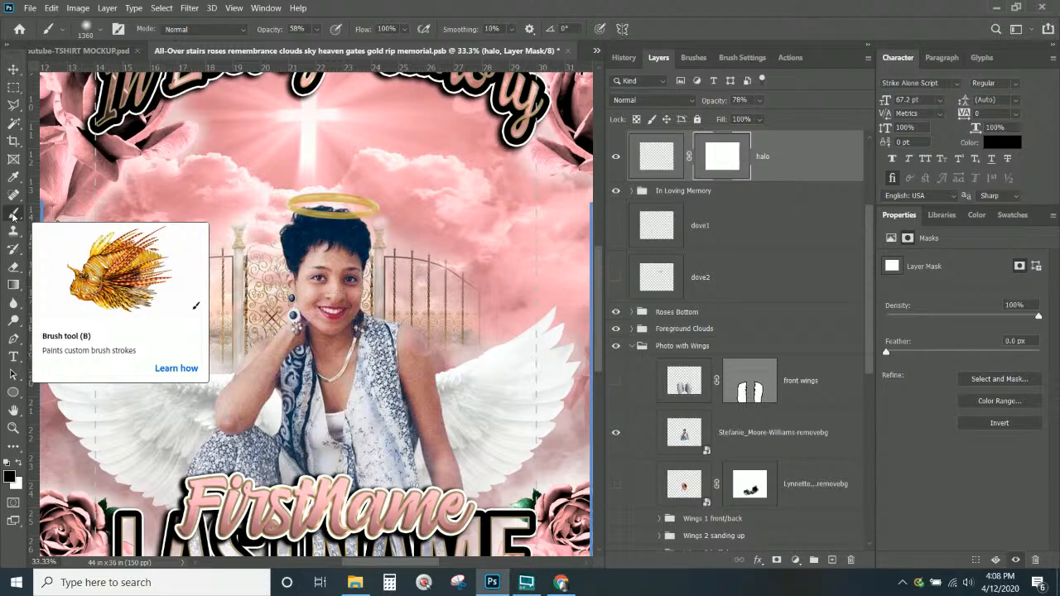
{"action": "key", "text": "ctrl+KP_Add"}
{"action": "key", "text": "ctrl+KP_Add"}
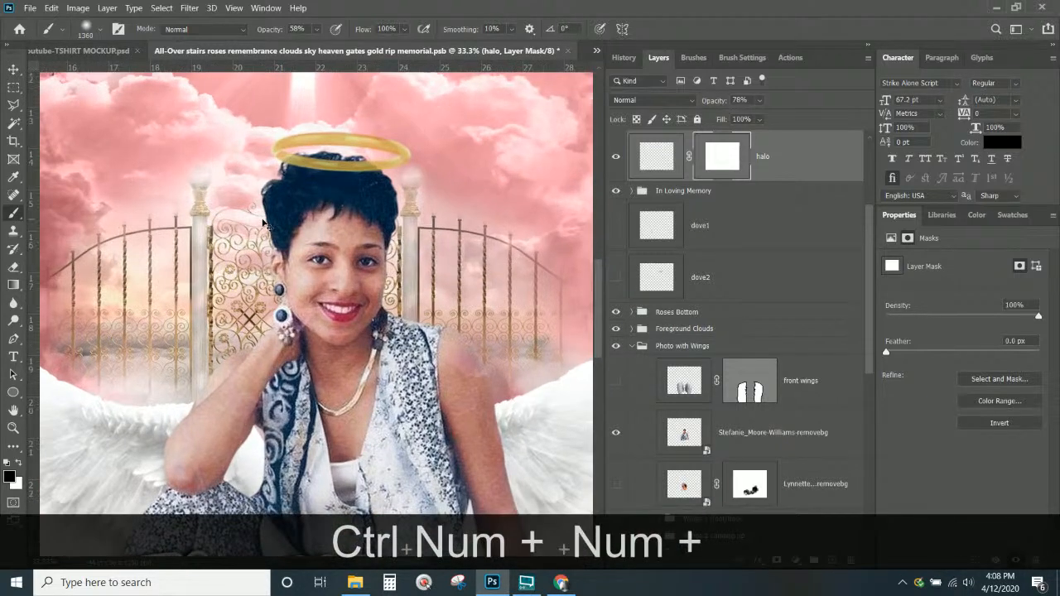
{"action": "key", "text": "ctrl+KP_Add"}
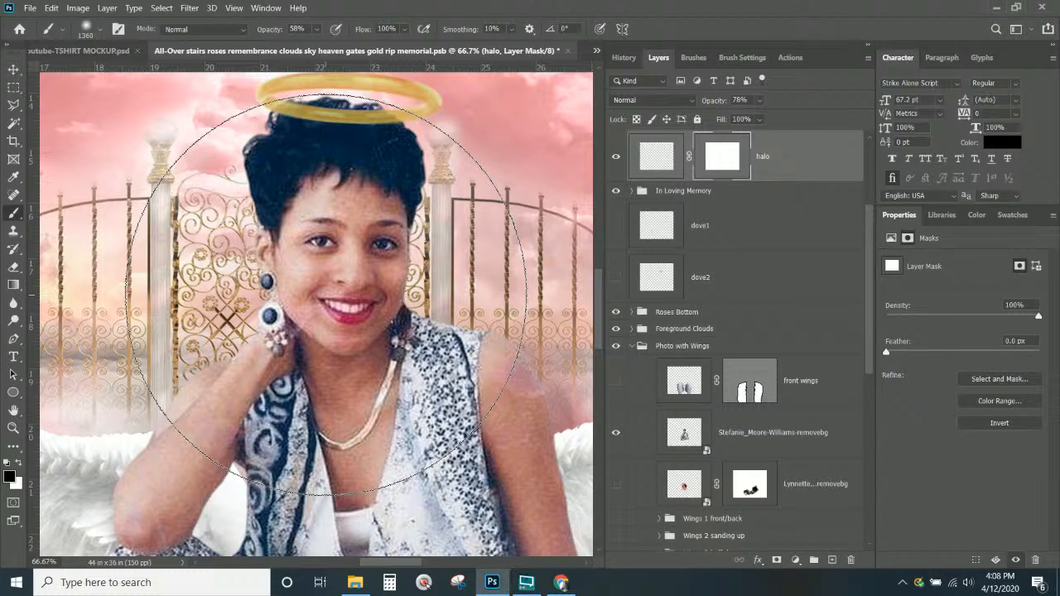
{"action": "mouse_move", "coordinate": [348, 296]}
{"action": "left_mouse_down"}
{"action": "mouse_move", "coordinate": [119, 319]}
{"action": "mouse_move", "coordinate": [367, 306]}
{"action": "mouse_move", "coordinate": [373, 363]}
{"action": "mouse_move", "coordinate": [372, 351]}
{"action": "left_mouse_up"}
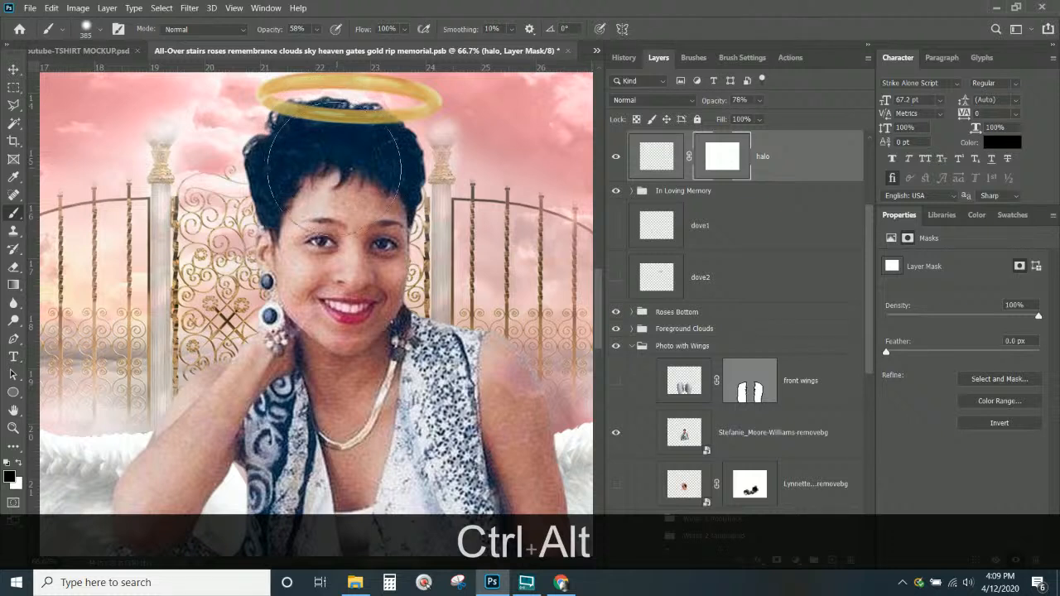
{"action": "mouse_move", "coordinate": [213, 181]}
{"action": "left_mouse_down"}
{"action": "mouse_move", "coordinate": [181, 189]}
{"action": "mouse_move", "coordinate": [149, 177]}
{"action": "left_mouse_up"}
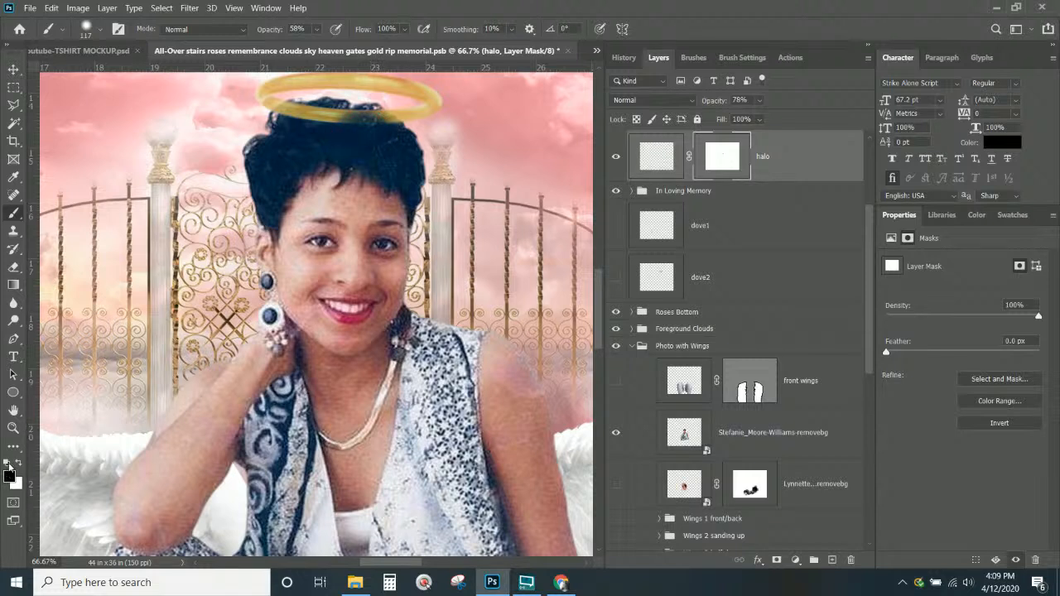
Paint the halo mask black at 100% opacity where the ring crosses her hair
{"action": "key", "text": "x"}
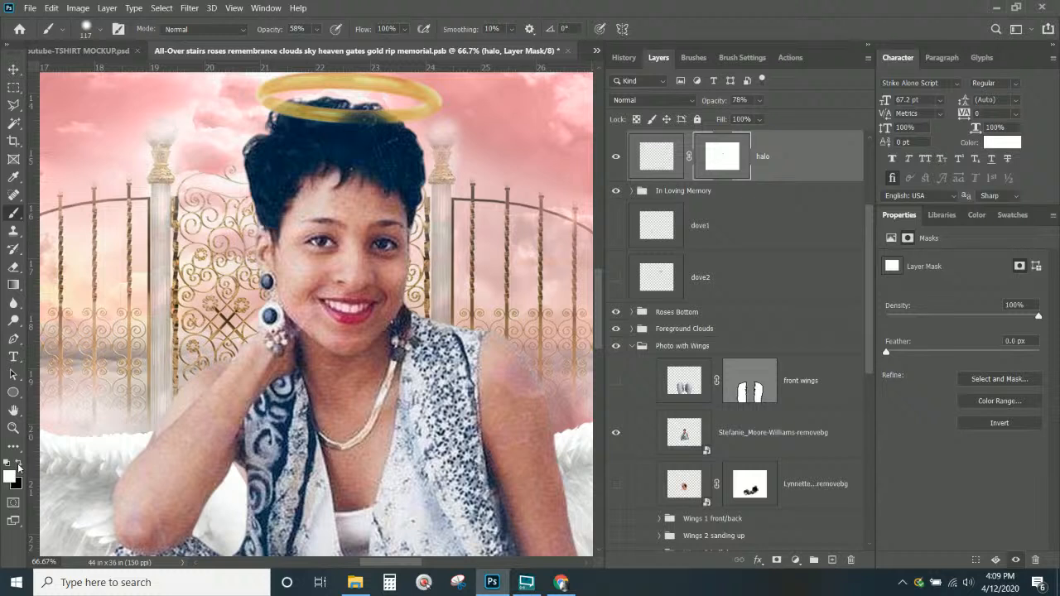
{"action": "left_click", "coordinate": [18, 466]}
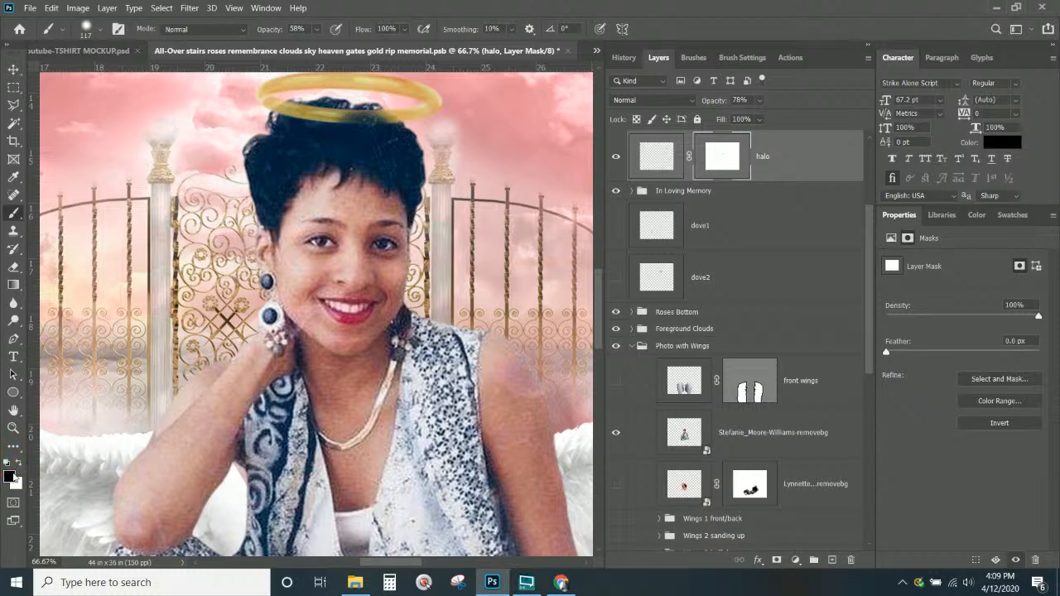
{"action": "left_click_drag", "start_coordinate": [350, 131], "coordinate": [337, 135]}
{"action": "right_click", "coordinate": [333, 131]}
{"action": "left_click", "coordinate": [316, 29]}
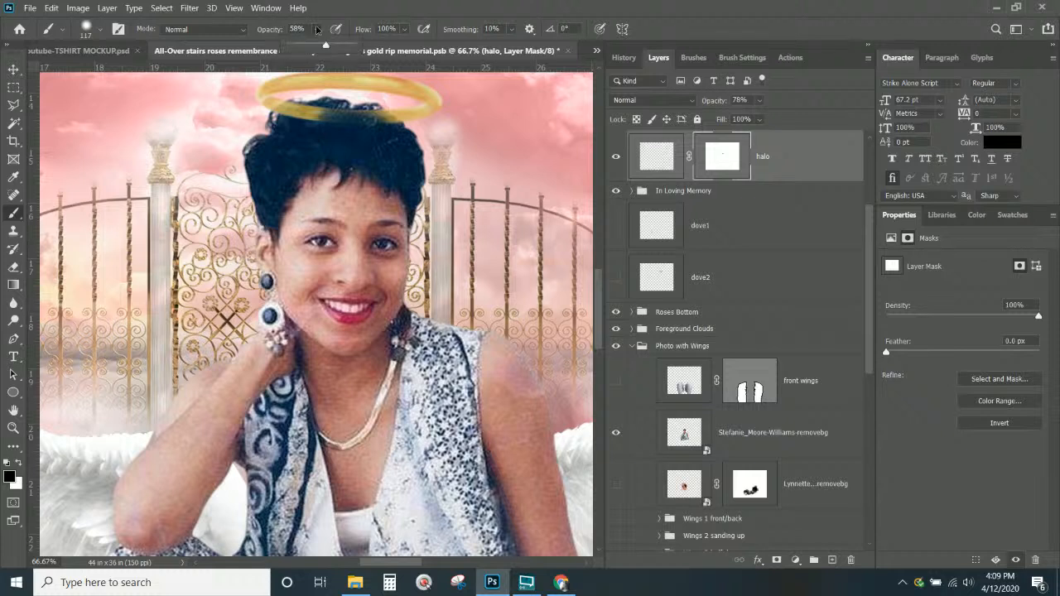
{"action": "left_click_drag", "start_coordinate": [323, 46], "coordinate": [353, 47]}
{"action": "left_click", "coordinate": [332, 141]}
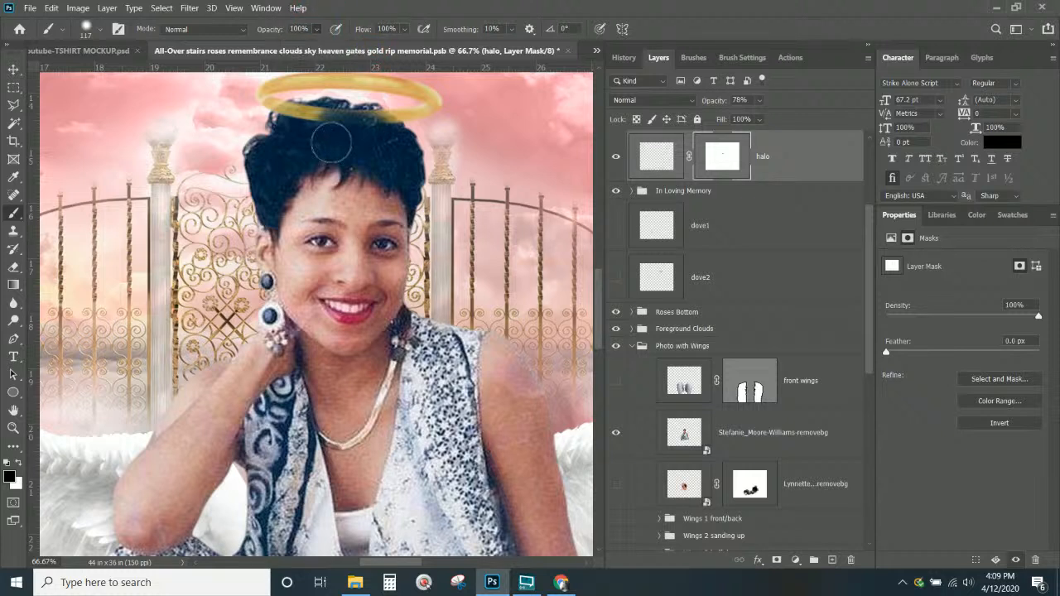
{"action": "mouse_move", "coordinate": [331, 139]}
{"action": "left_mouse_down"}
{"action": "mouse_move", "coordinate": [383, 146]}
{"action": "mouse_move", "coordinate": [376, 129]}
{"action": "mouse_move", "coordinate": [296, 120]}
{"action": "mouse_move", "coordinate": [292, 133]}
{"action": "mouse_move", "coordinate": [316, 142]}
{"action": "left_mouse_up"}
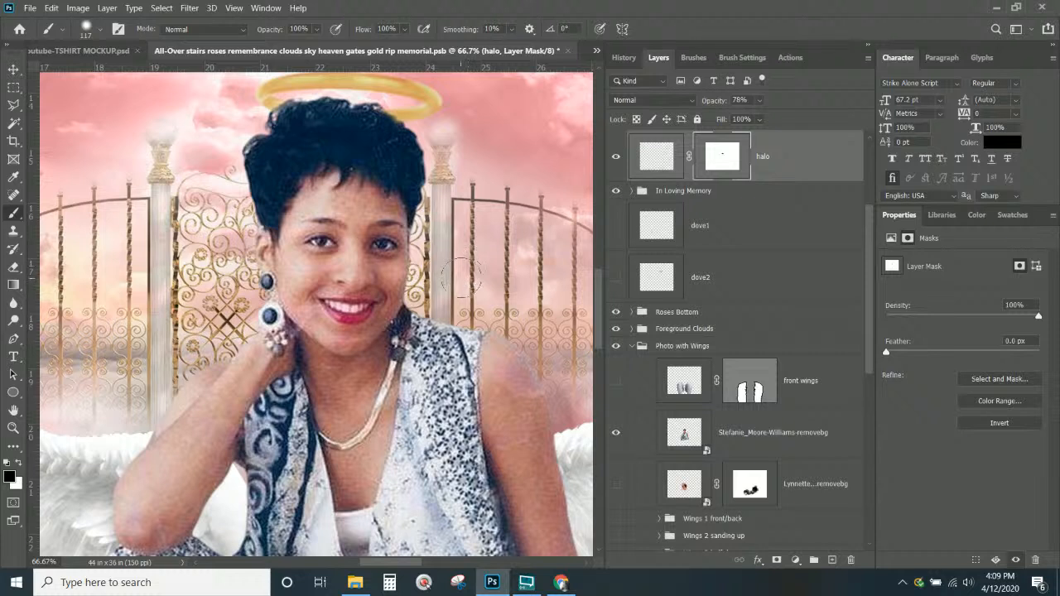
{"action": "scroll", "coordinate": [460, 266], "scroll_direction": "up", "scroll_amount": 2}
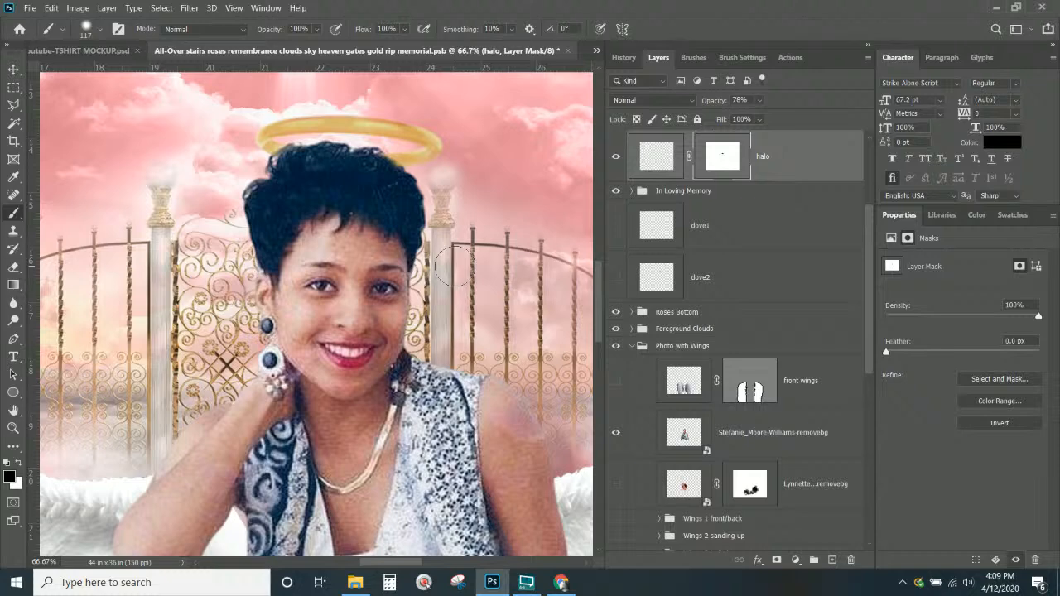
Hide Wings 6 half up, show Wings 1 front/back, and move it upward
{"action": "key", "text": "ctrl+KP_Subtract"}
{"action": "key", "text": "ctrl+KP_Subtract"}
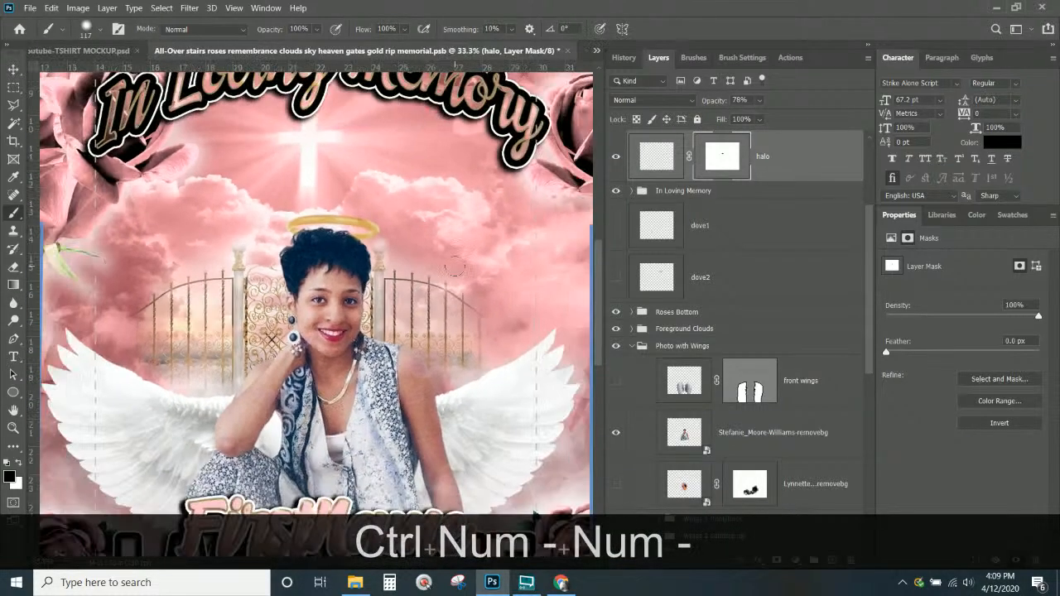
{"action": "scroll", "coordinate": [595, 425], "scroll_direction": "down", "scroll_amount": 2}
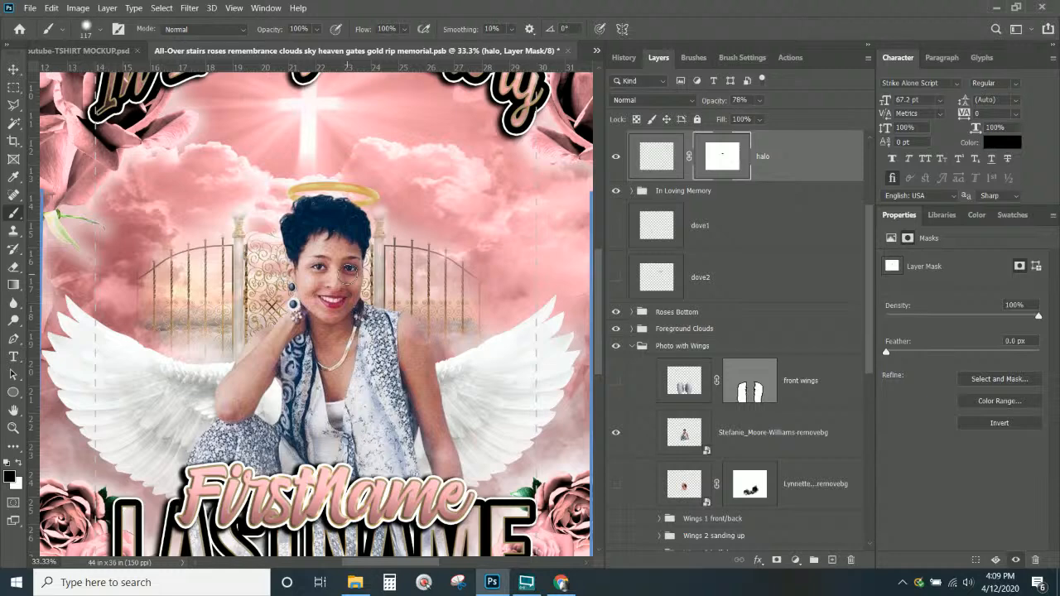
{"action": "scroll", "coordinate": [348, 270], "scroll_direction": "down", "scroll_amount": 3}
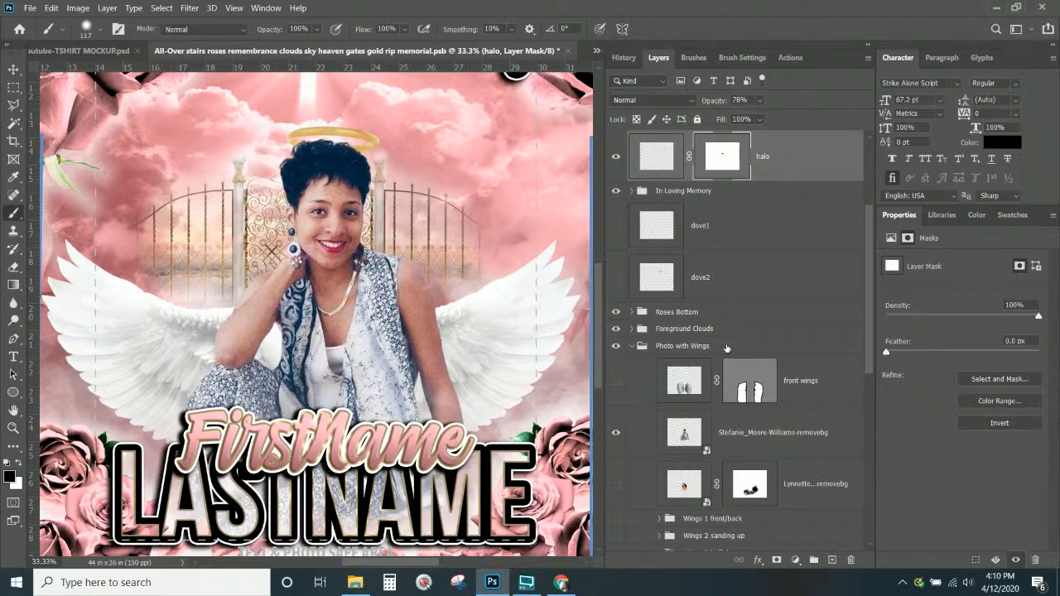
{"action": "scroll", "coordinate": [728, 348], "scroll_direction": "down", "scroll_amount": 3}
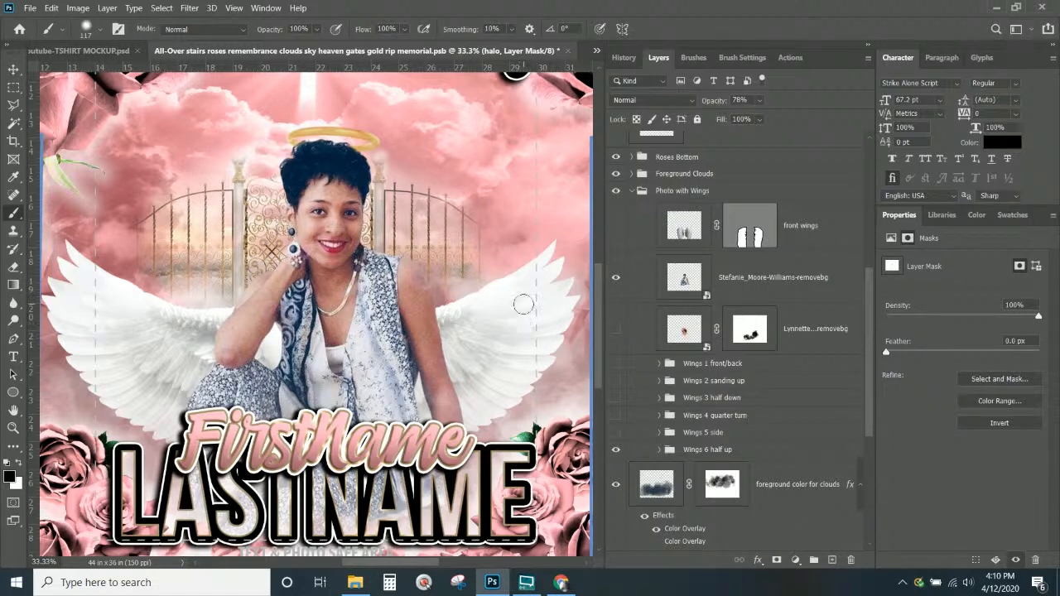
{"action": "key", "text": "ctrl+KP_Subtract"}
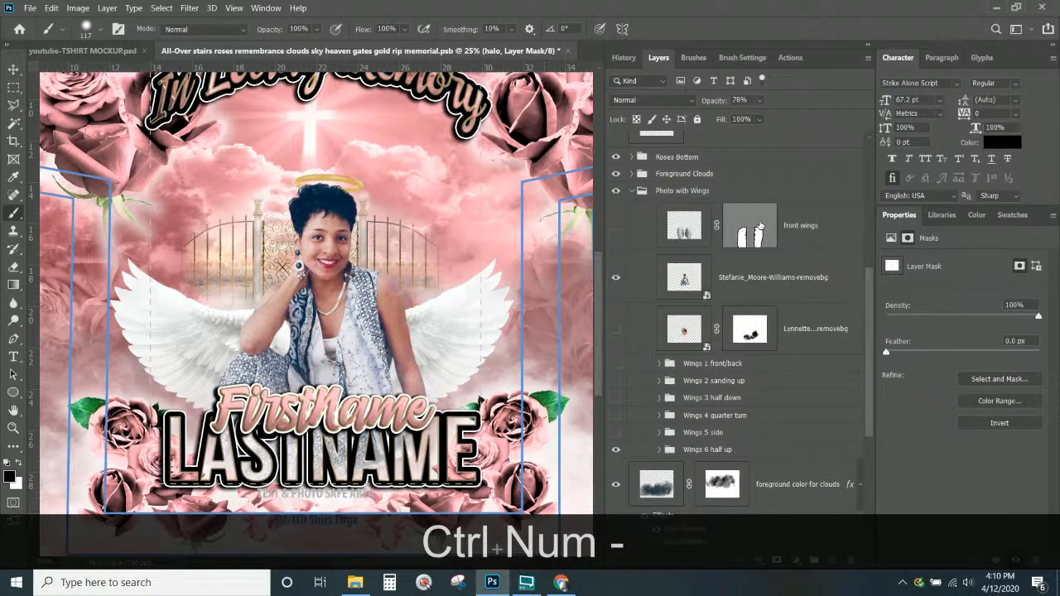
{"action": "left_click", "coordinate": [809, 371]}
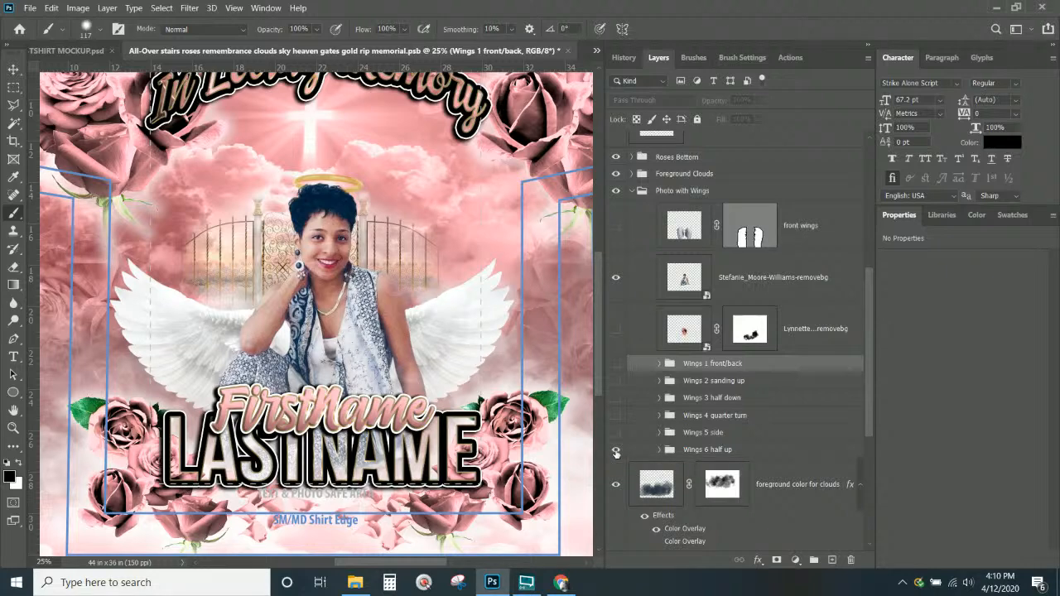
{"action": "key", "text": "ctrl+KP_Subtract"}
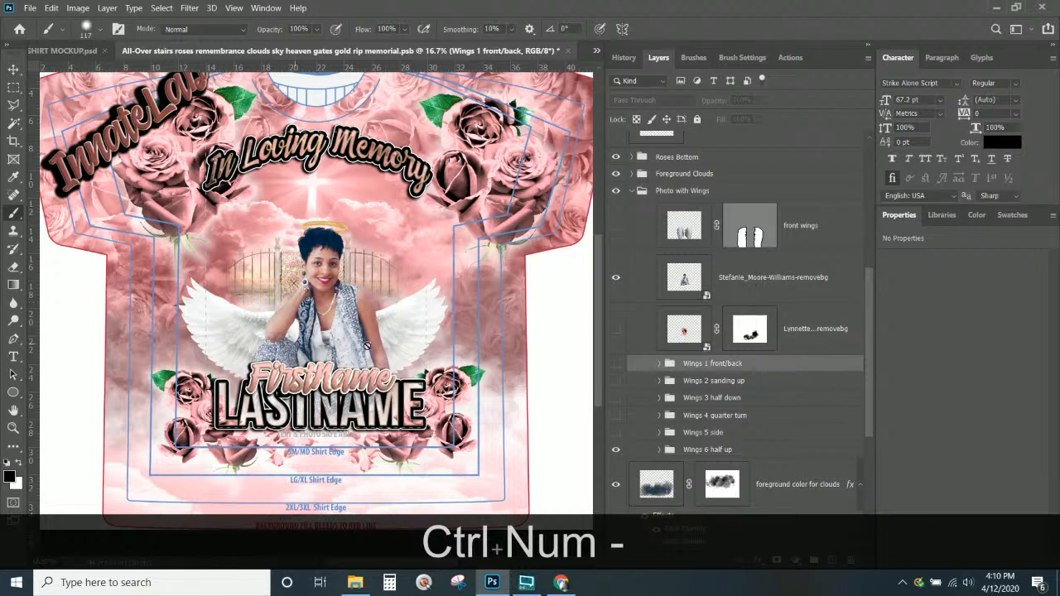
{"action": "left_click", "coordinate": [617, 450]}
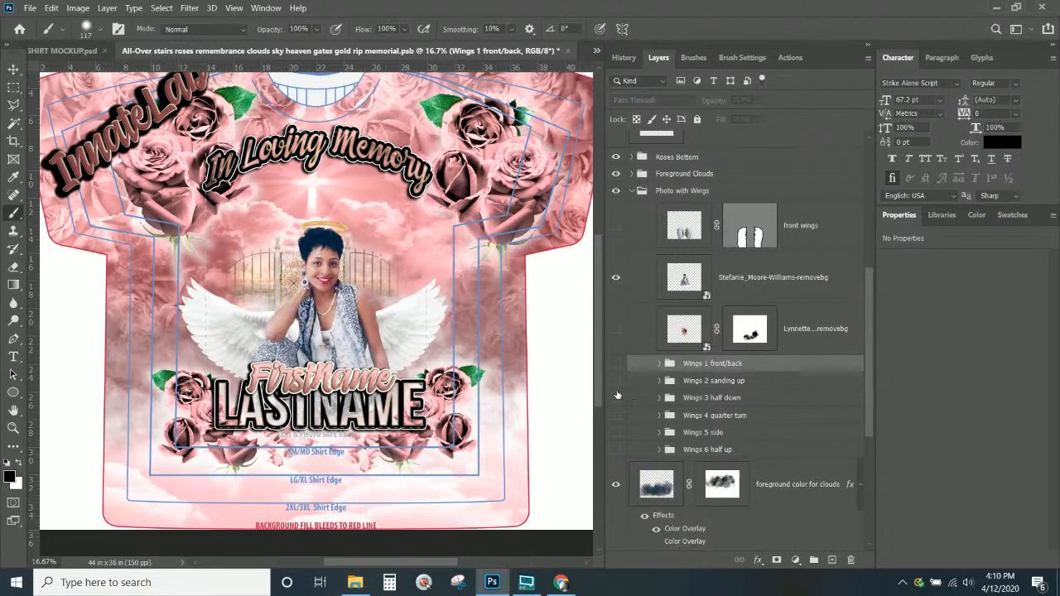
{"action": "left_click", "coordinate": [615, 364]}
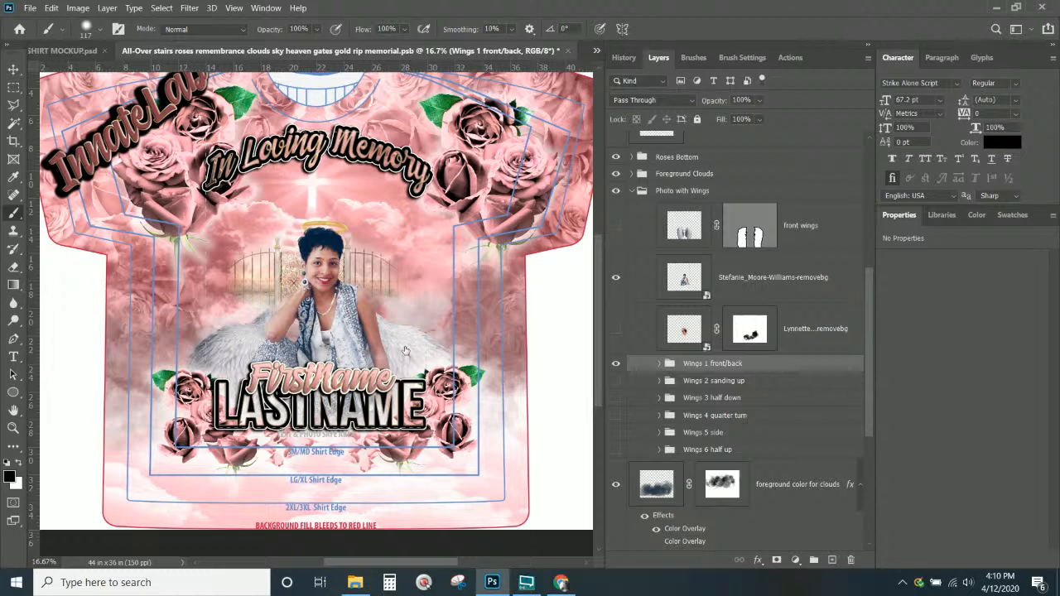
{"action": "left_click", "coordinate": [12, 67]}
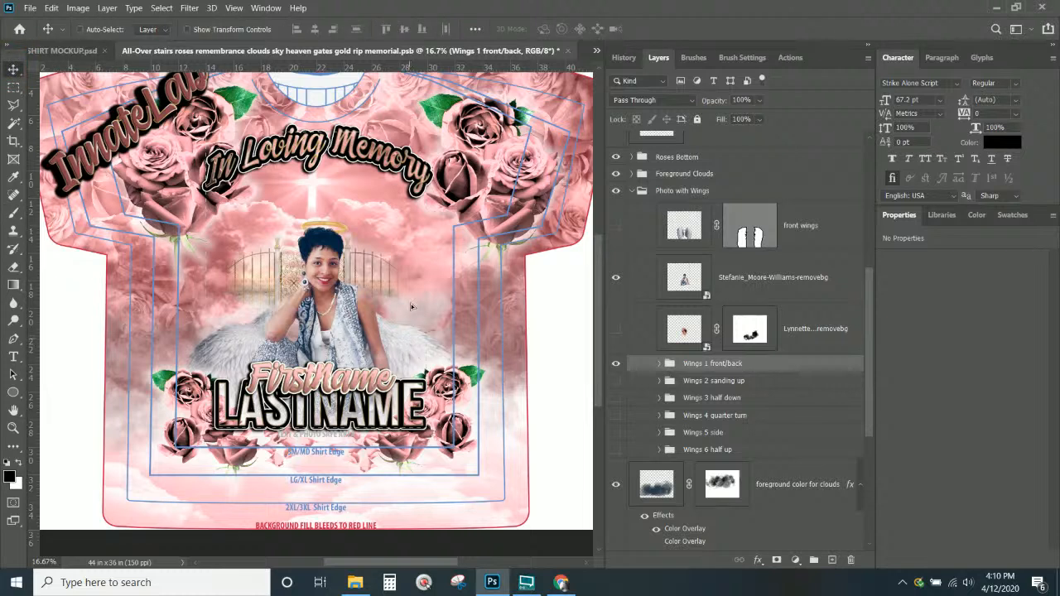
{"action": "left_click_drag", "start_coordinate": [414, 351], "coordinate": [410, 278]}
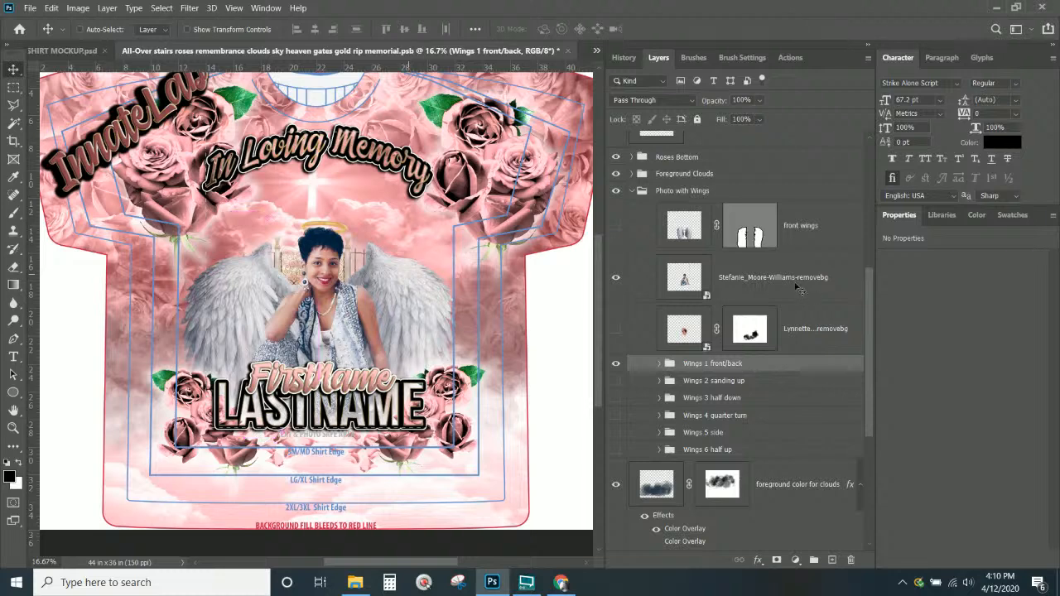
Link the front wings layer with Wings 1 front/back, show it, and raise it behind her
{"action": "left_click", "coordinate": [621, 232]}
{"action": "left_click", "coordinate": [615, 227]}
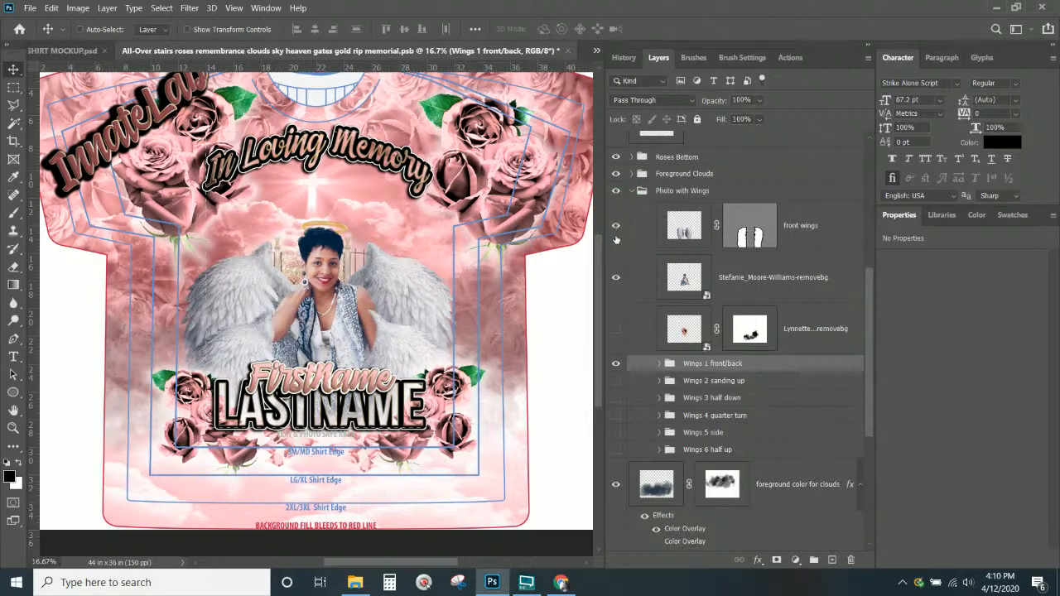
{"action": "key", "text": "ctrl+z"}
{"action": "key", "text": "ctrl+z"}
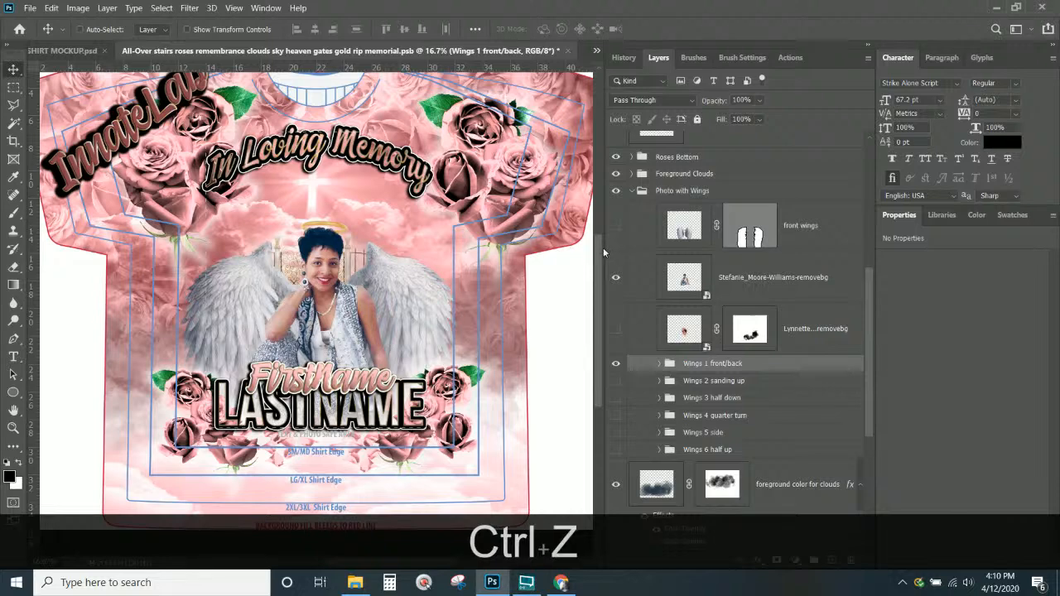
{"action": "left_click", "coordinate": [805, 232], "text": "ctrl"}
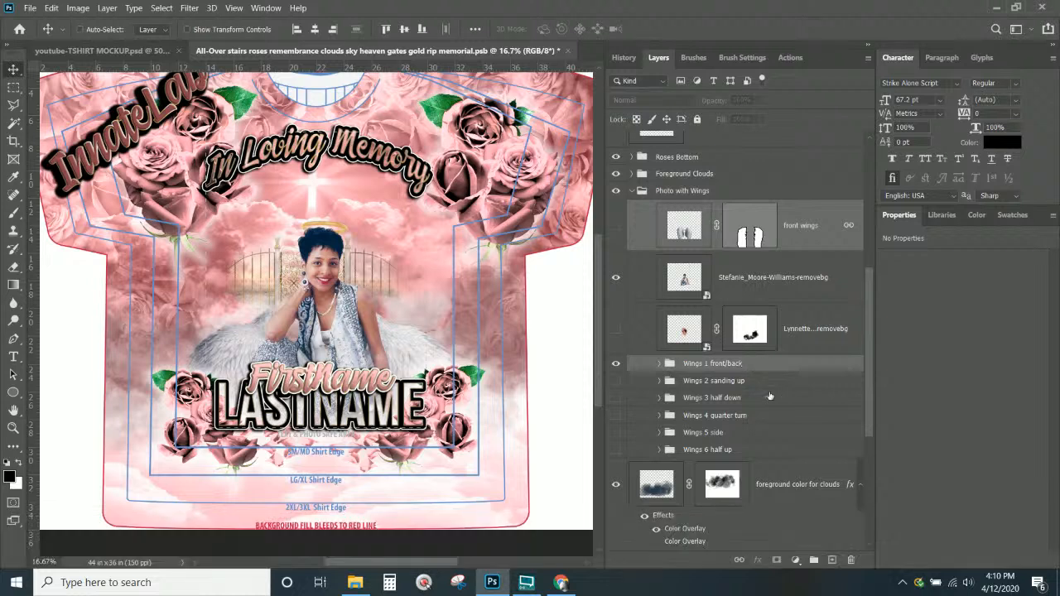
{"action": "left_click", "coordinate": [739, 560]}
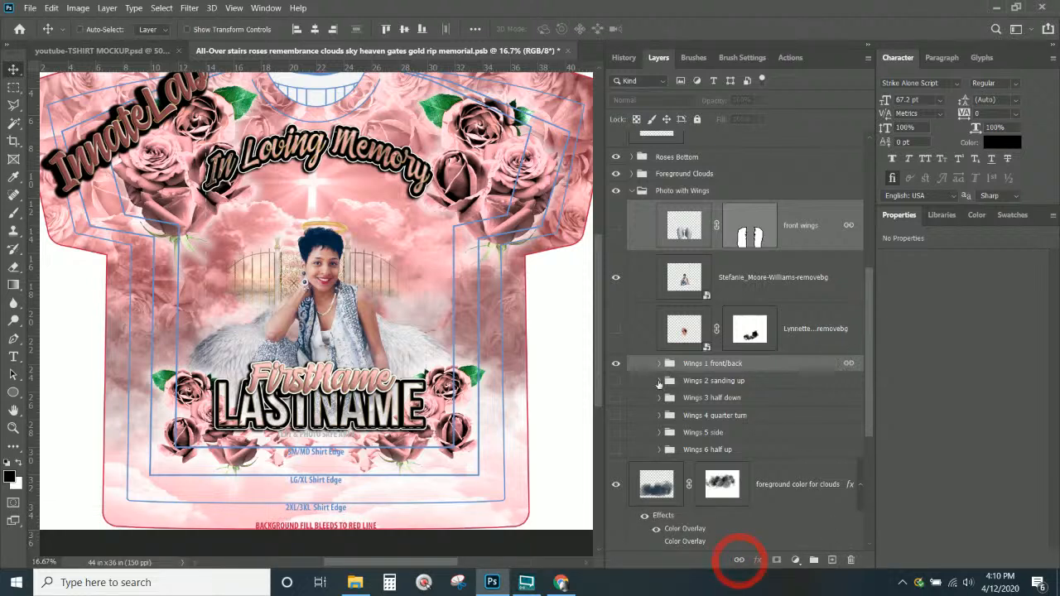
{"action": "left_click", "coordinate": [615, 226]}
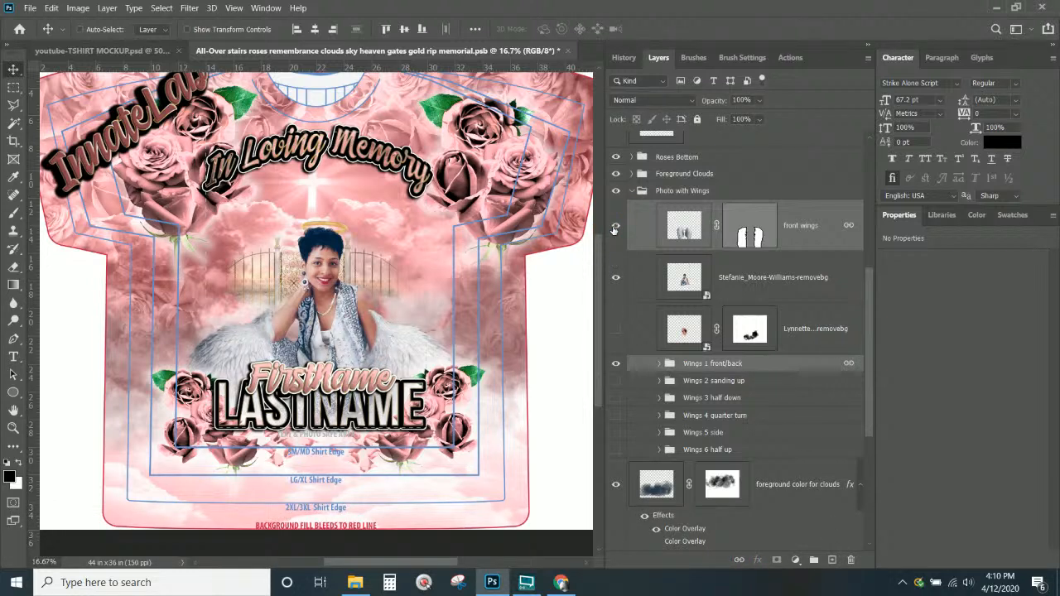
{"action": "left_click_drag", "start_coordinate": [411, 406], "coordinate": [398, 253]}
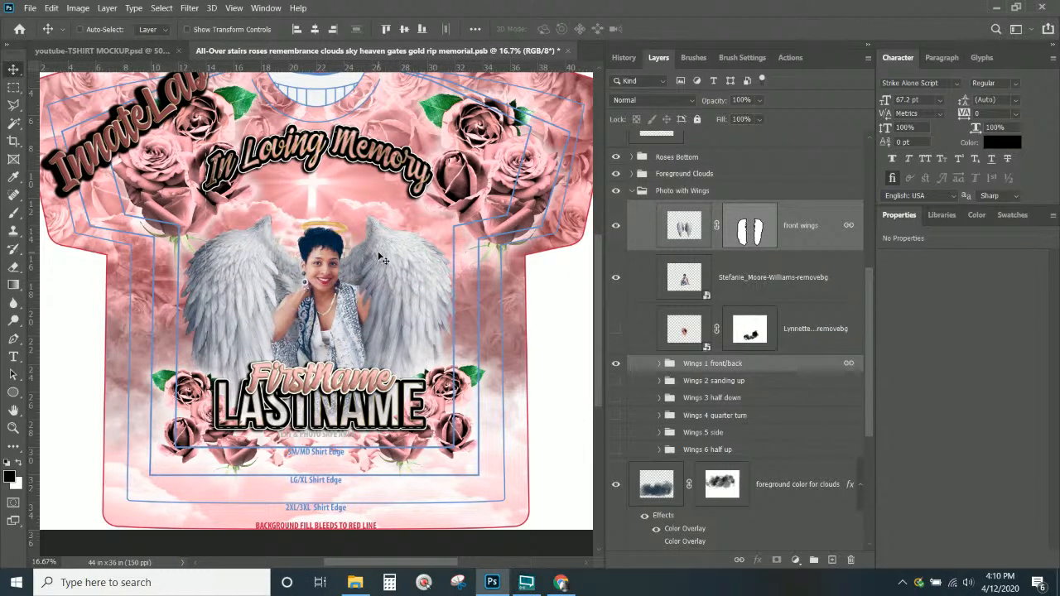
Scale the linked wings to about 83% and shift them right and up around her shoulders
{"action": "key", "text": "ctrl+t"}
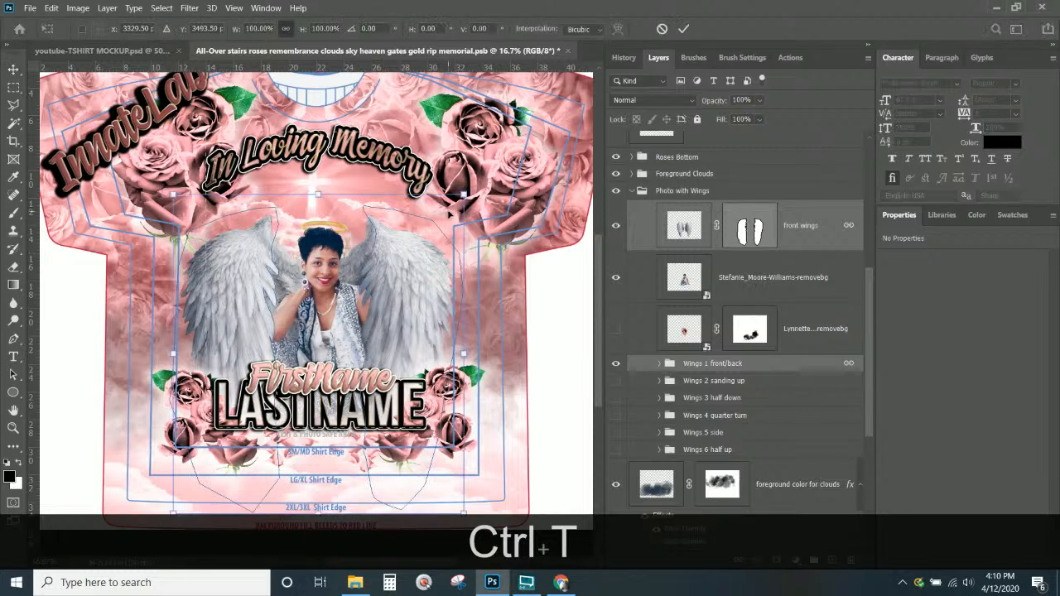
{"action": "left_click_drag", "start_coordinate": [464, 193], "coordinate": [418, 265]}
{"action": "left_click_drag", "start_coordinate": [362, 337], "coordinate": [389, 319]}
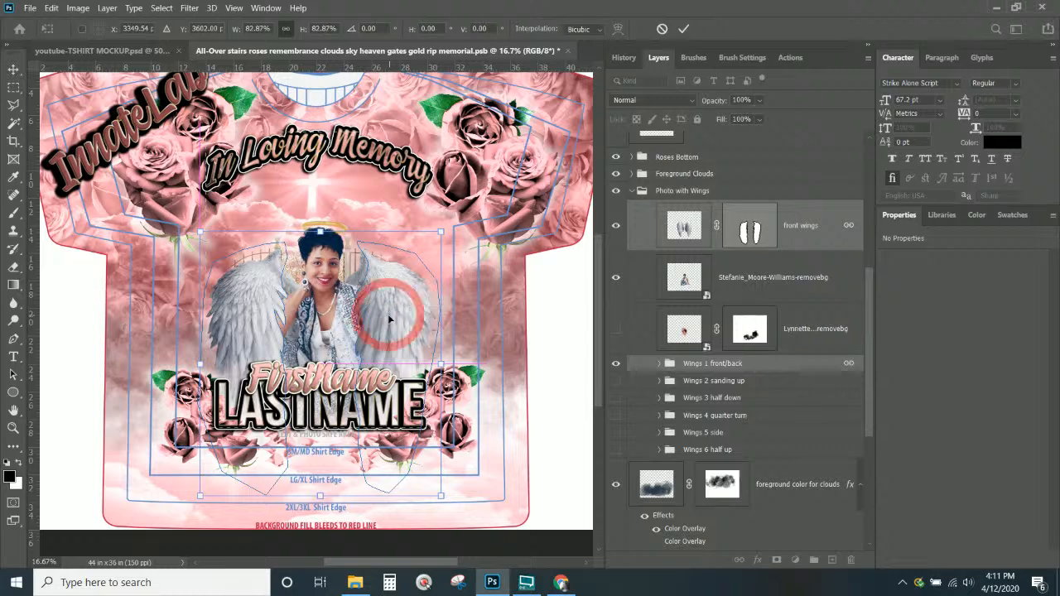
{"action": "key", "text": "Return"}
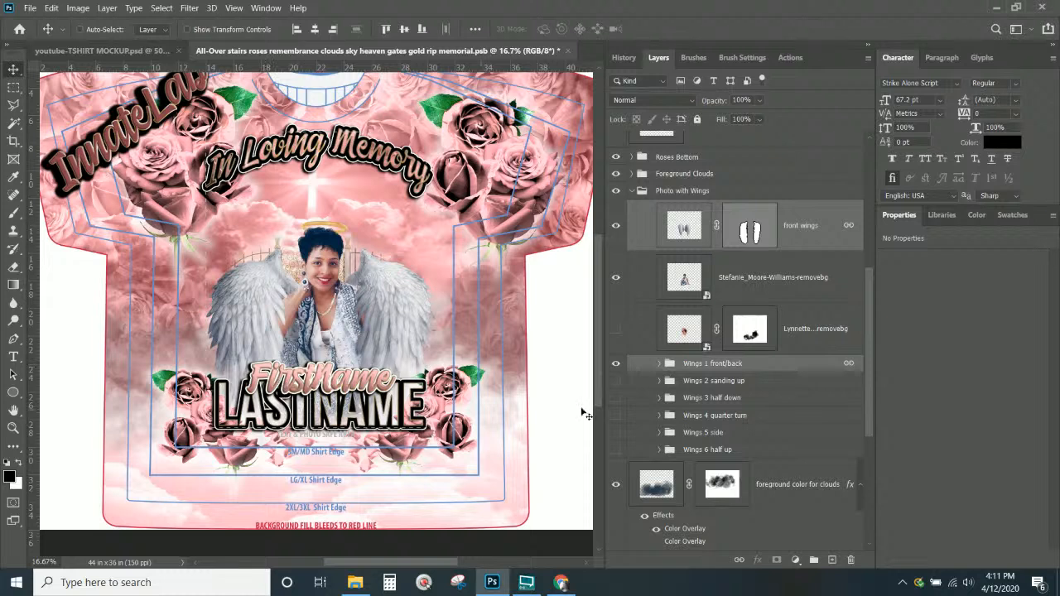
Hide Wings 1 and the front wings, show Wings 2 sanding up, and reposition the woman's photo
{"action": "left_click", "coordinate": [616, 364]}
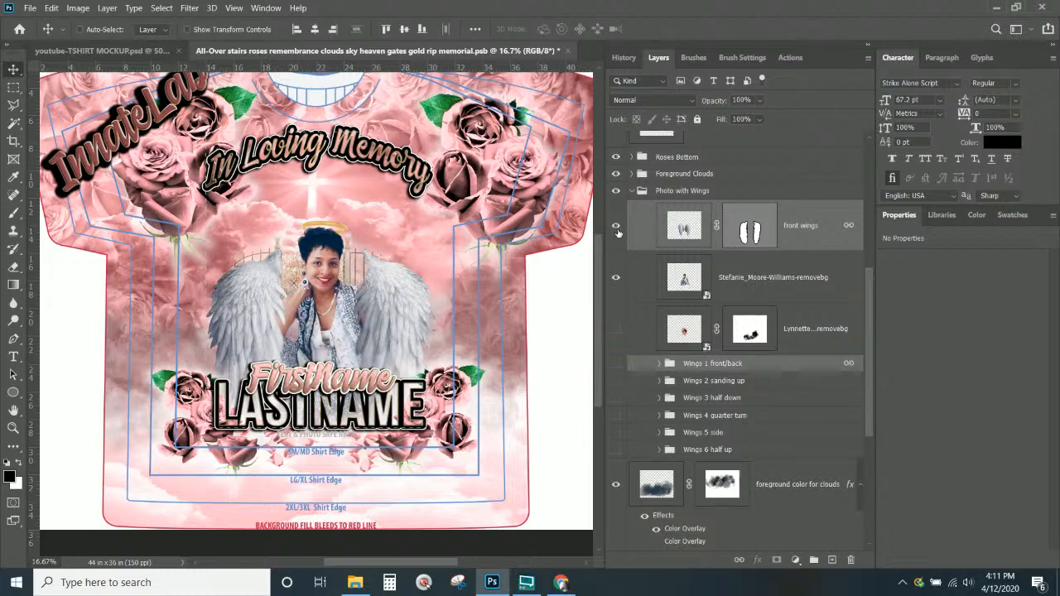
{"action": "left_click", "coordinate": [616, 226]}
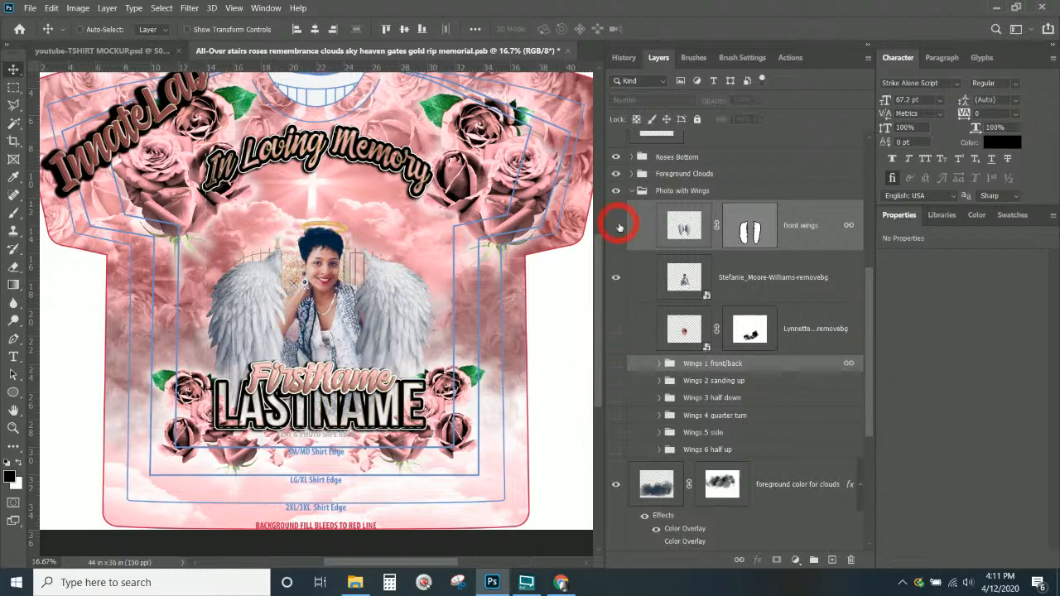
{"action": "left_click", "coordinate": [616, 381]}
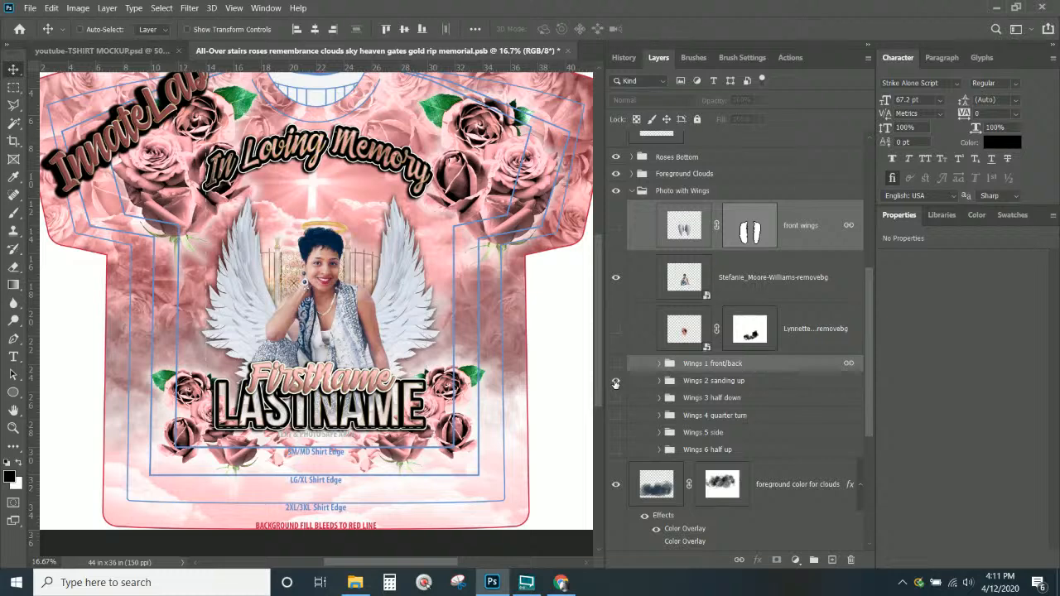
{"action": "left_click", "coordinate": [706, 383]}
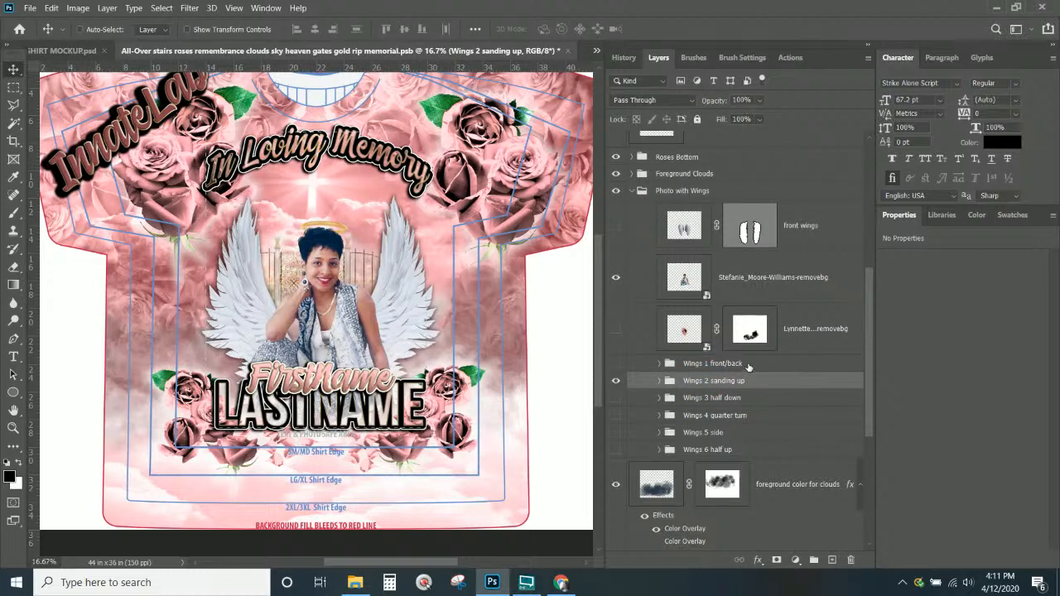
{"action": "left_click", "coordinate": [749, 286]}
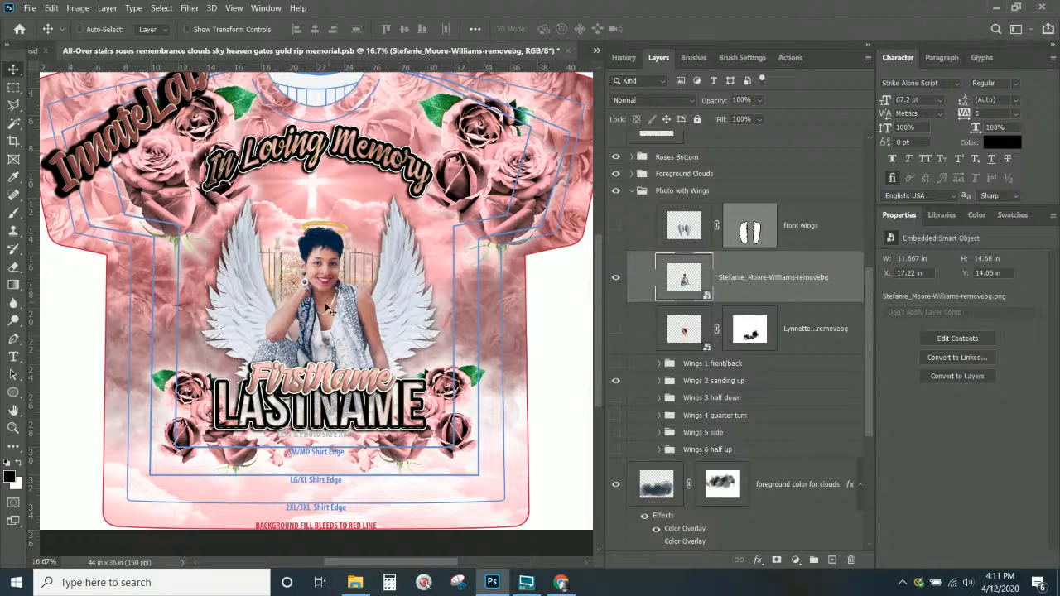
{"action": "left_click_drag", "start_coordinate": [328, 311], "coordinate": [338, 335]}
{"action": "left_click", "coordinate": [683, 191]}
Swap to the Wings 3 half down group and move it up behind the woman
{"action": "left_click", "coordinate": [616, 381]}
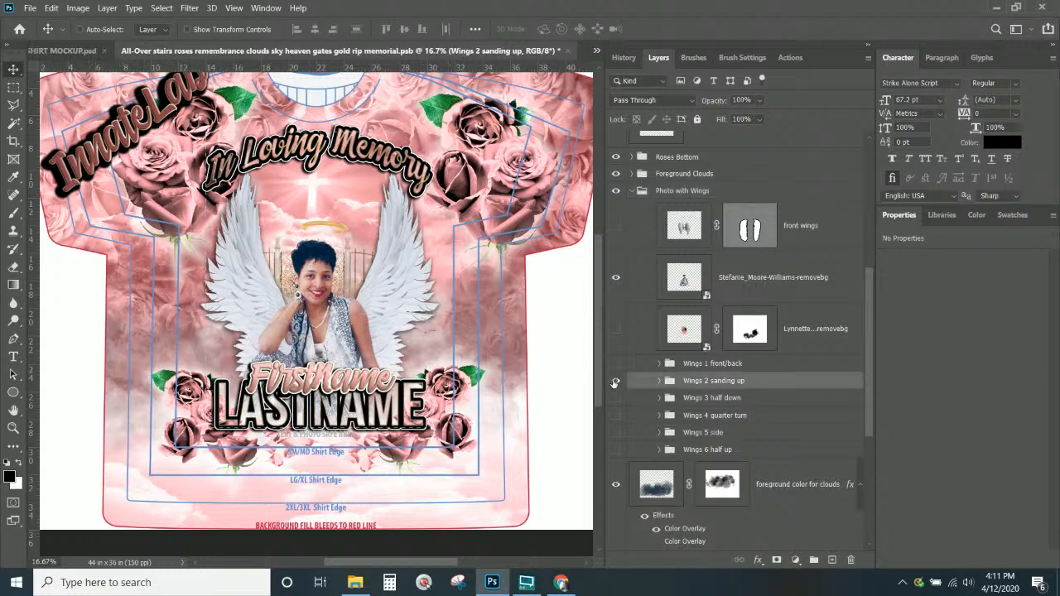
{"action": "left_click", "coordinate": [616, 382]}
{"action": "left_click", "coordinate": [615, 399]}
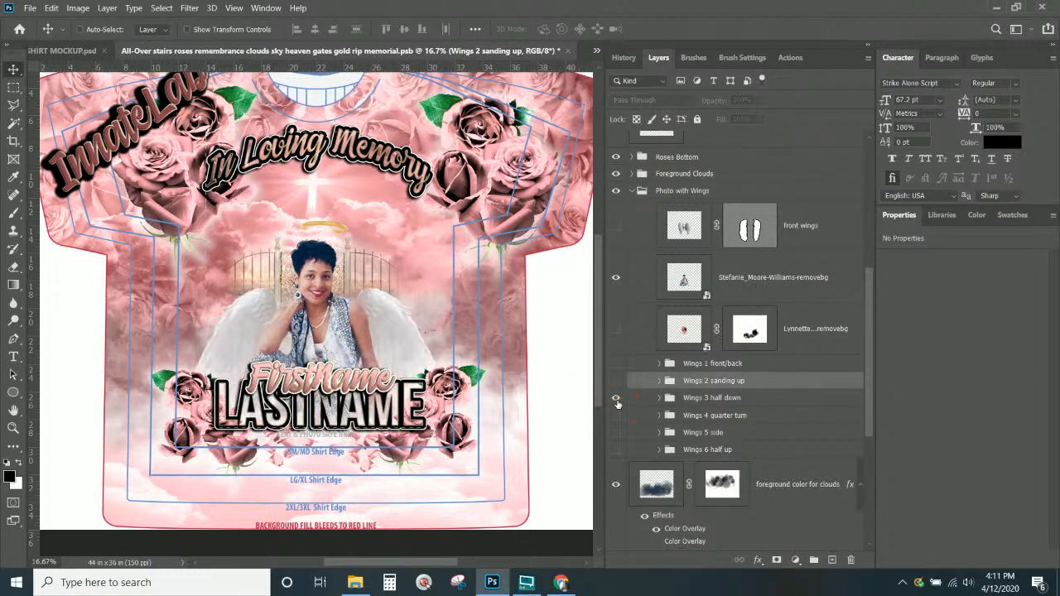
{"action": "left_click", "coordinate": [713, 398]}
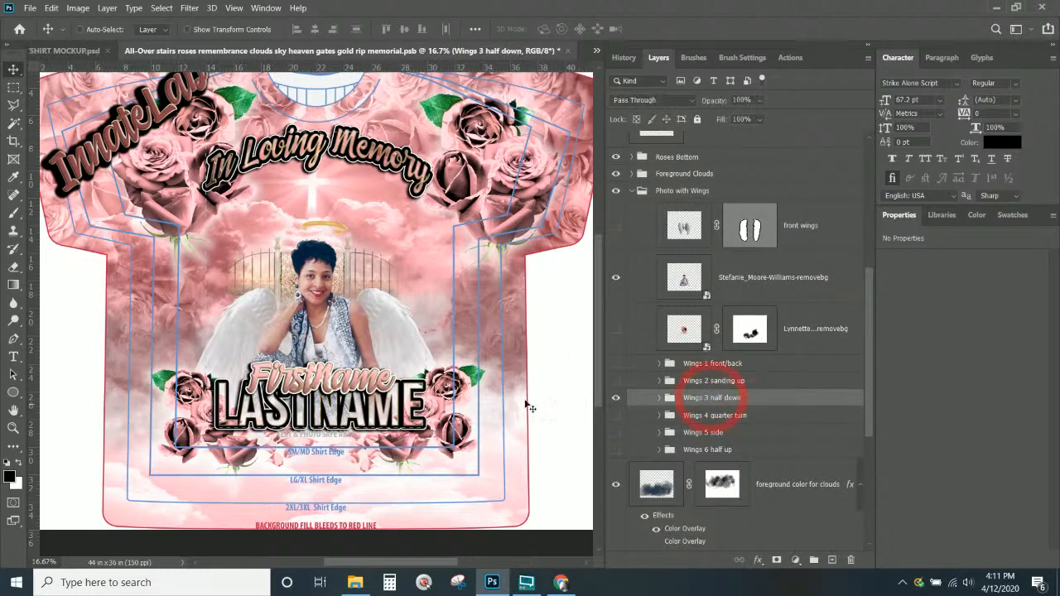
{"action": "left_click_drag", "start_coordinate": [380, 350], "coordinate": [380, 317]}
Try the Wings 4 quarter turn set in place of the half-down wings, moving it higher
{"action": "left_click", "coordinate": [616, 398]}
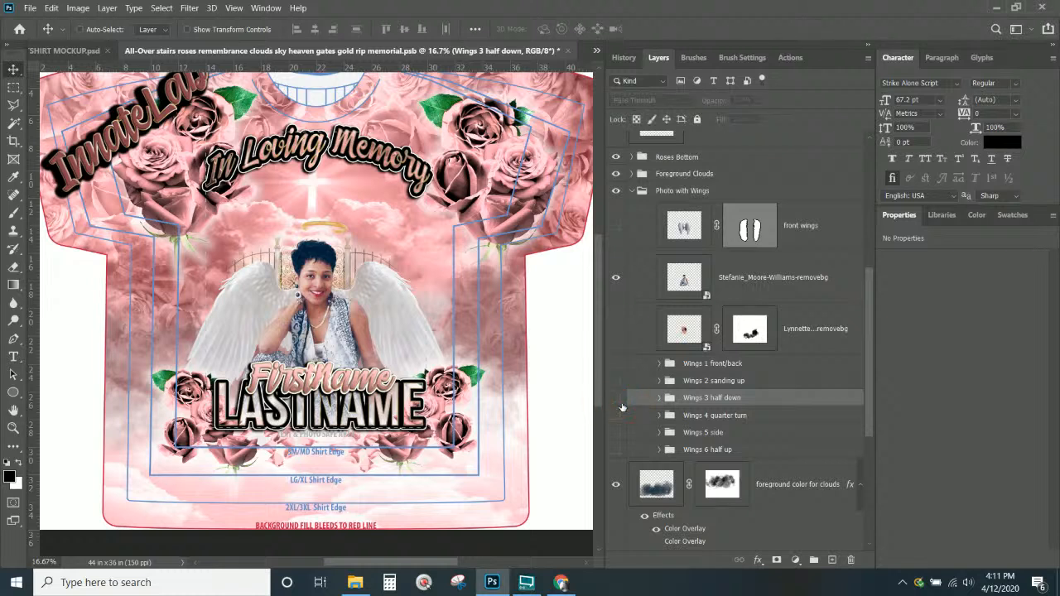
{"action": "left_click", "coordinate": [616, 417]}
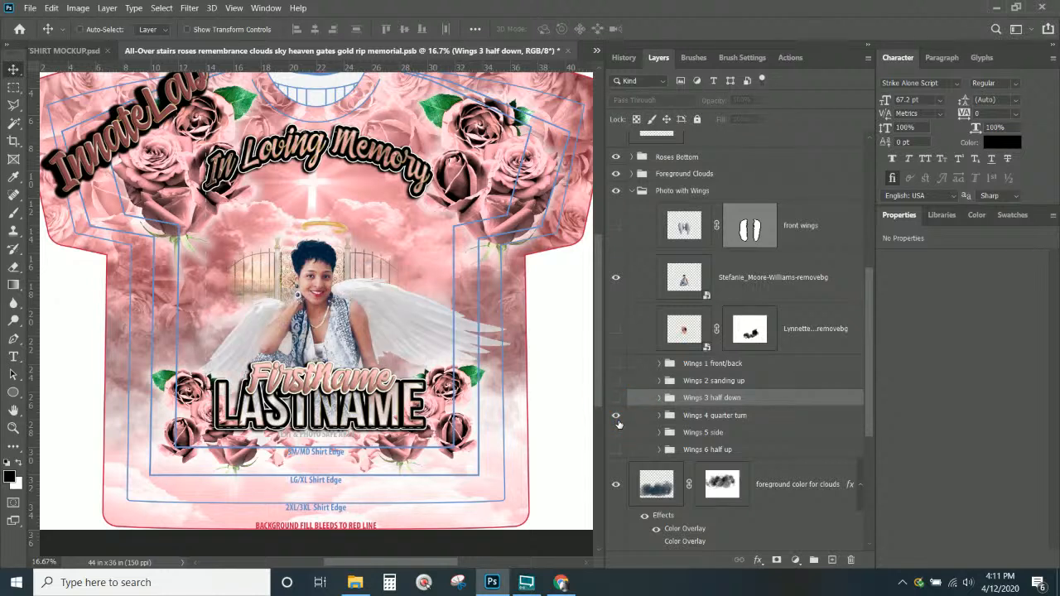
{"action": "left_click_drag", "start_coordinate": [386, 316], "coordinate": [415, 302]}
{"action": "key", "text": "ctrl+z"}
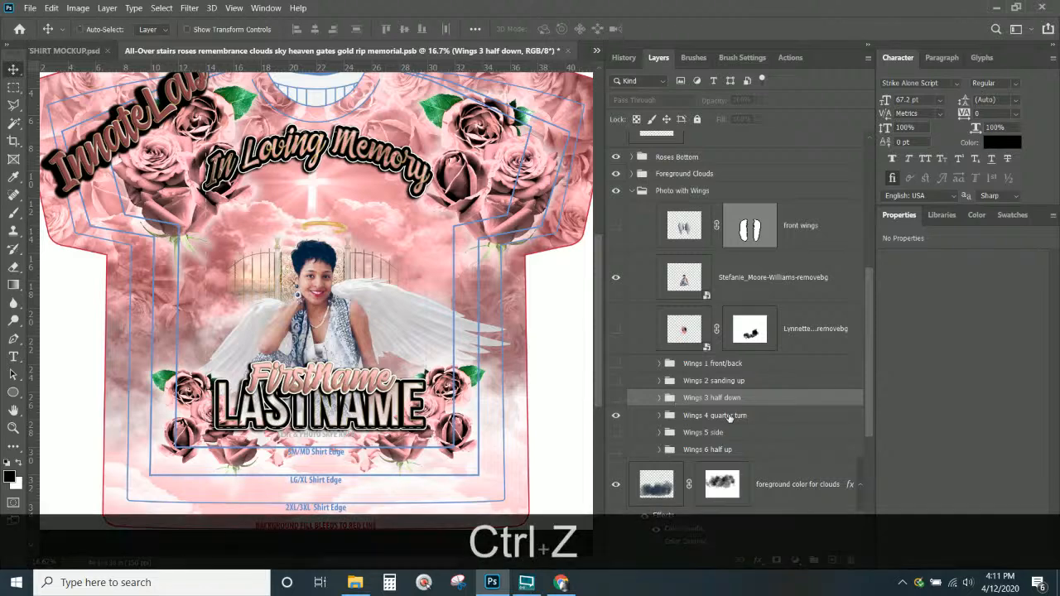
{"action": "left_click", "coordinate": [729, 416]}
{"action": "left_click_drag", "start_coordinate": [420, 338], "coordinate": [422, 322]}
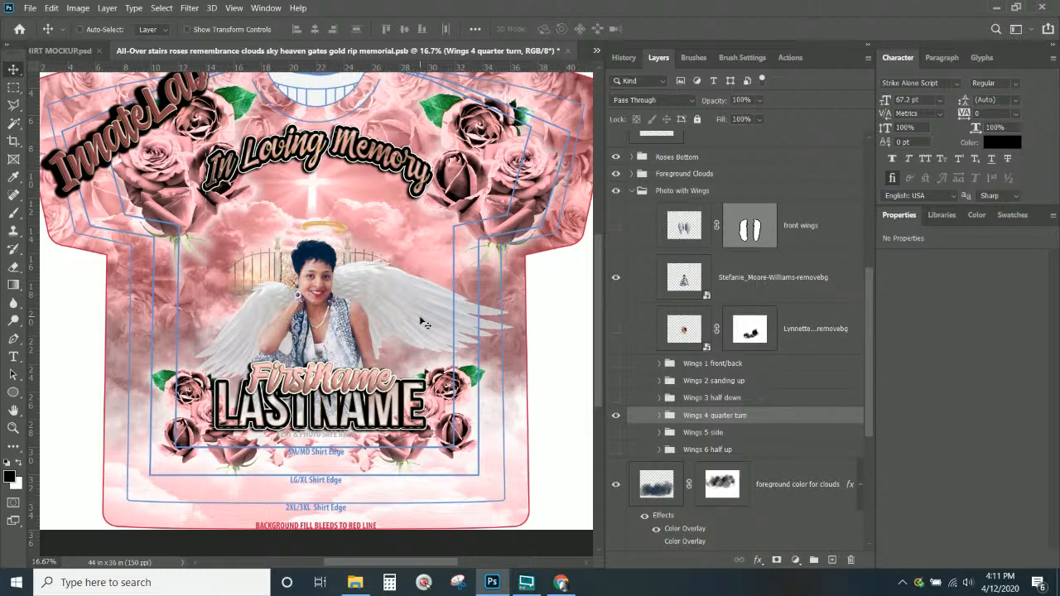
Try the Wings 5 side set, undoing its trial moves
{"action": "left_click", "coordinate": [615, 415]}
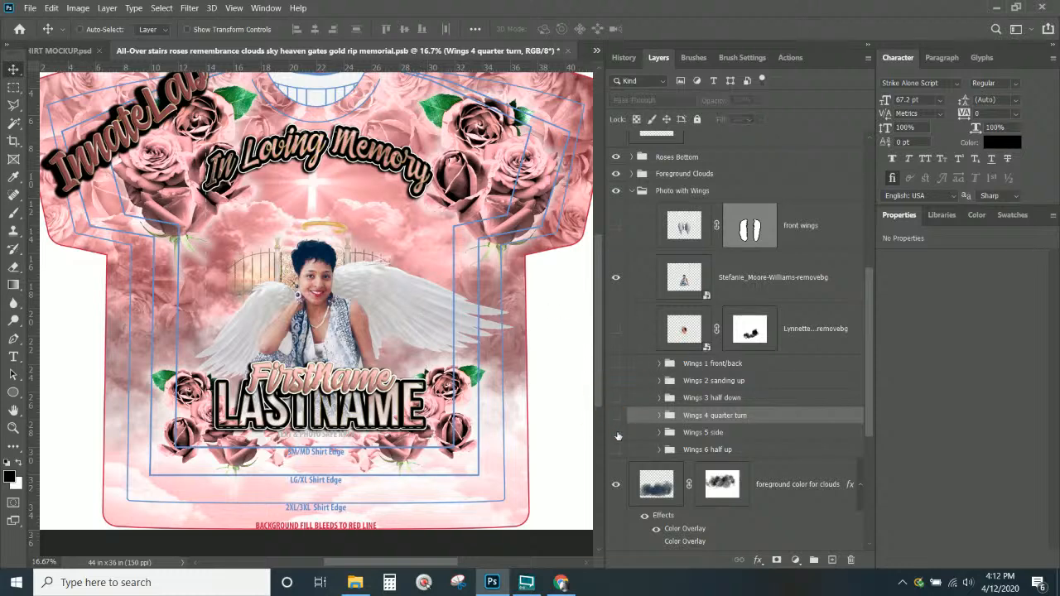
{"action": "left_click", "coordinate": [616, 433]}
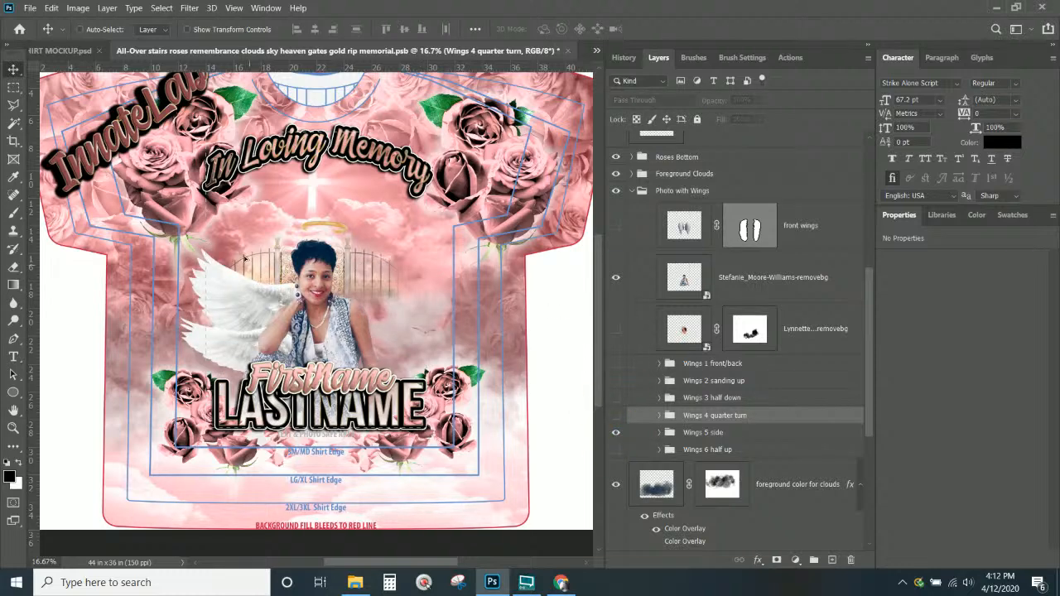
{"action": "left_click_drag", "start_coordinate": [246, 259], "coordinate": [178, 260]}
{"action": "key", "text": "ctrl+z"}
{"action": "left_click", "coordinate": [696, 432]}
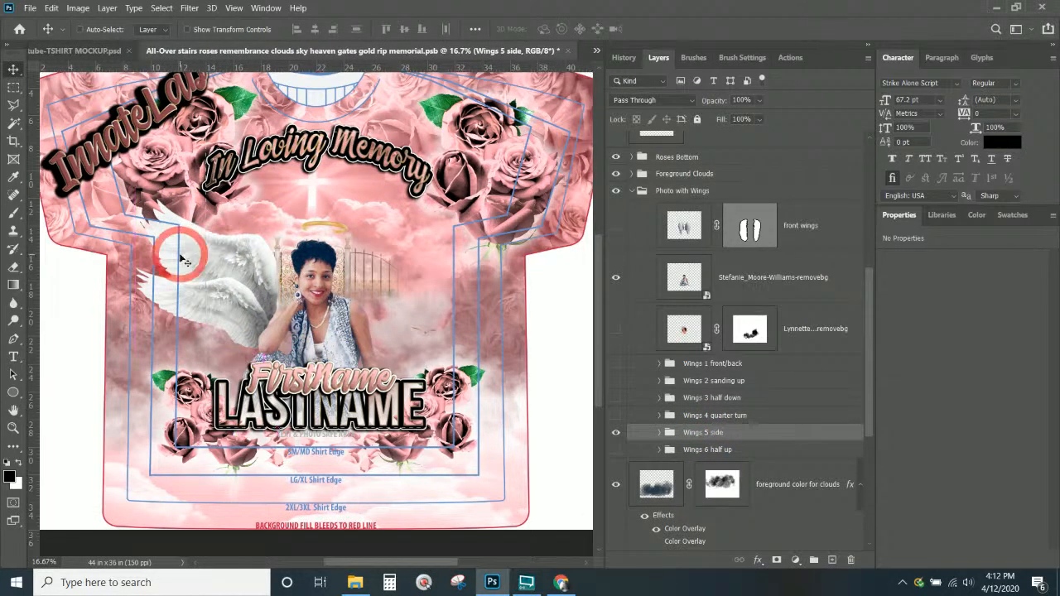
{"action": "key", "text": "ctrl+z"}
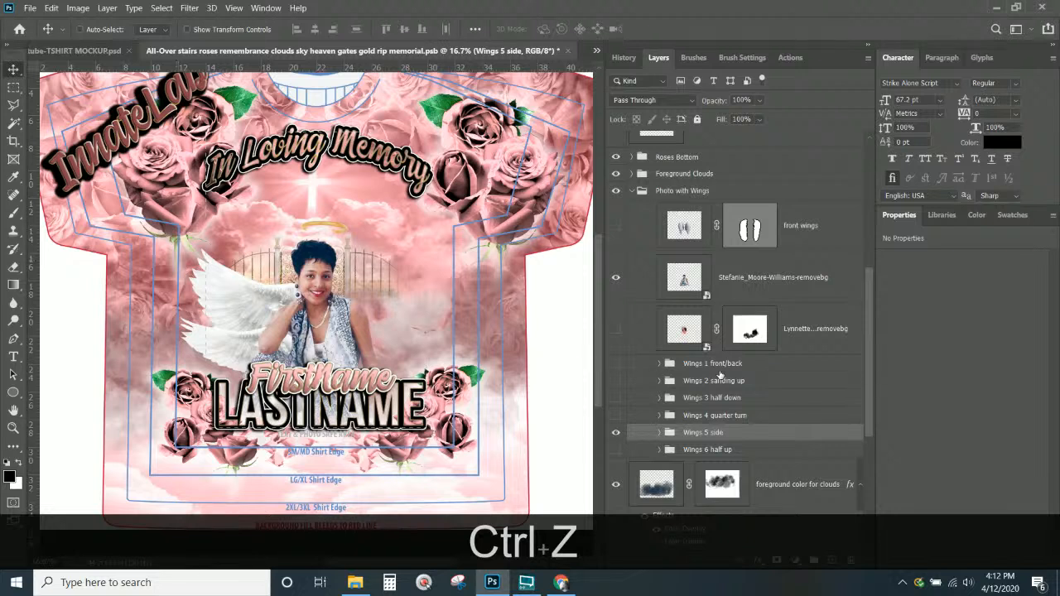
Briefly check the half-up and upright wings, then show Wings 3 half down again
{"action": "left_click", "coordinate": [616, 433]}
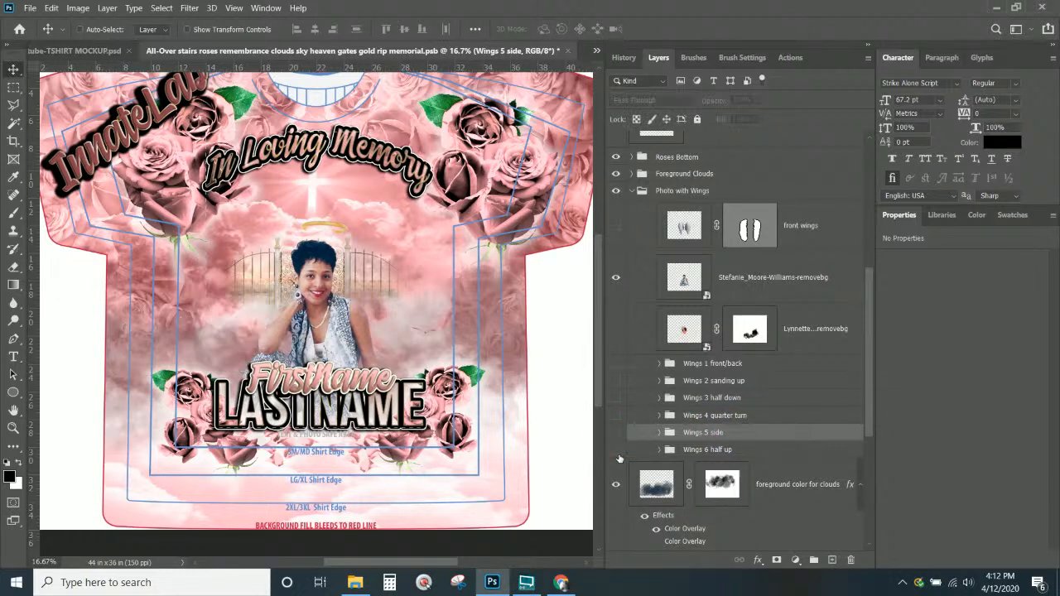
{"action": "left_click", "coordinate": [616, 450]}
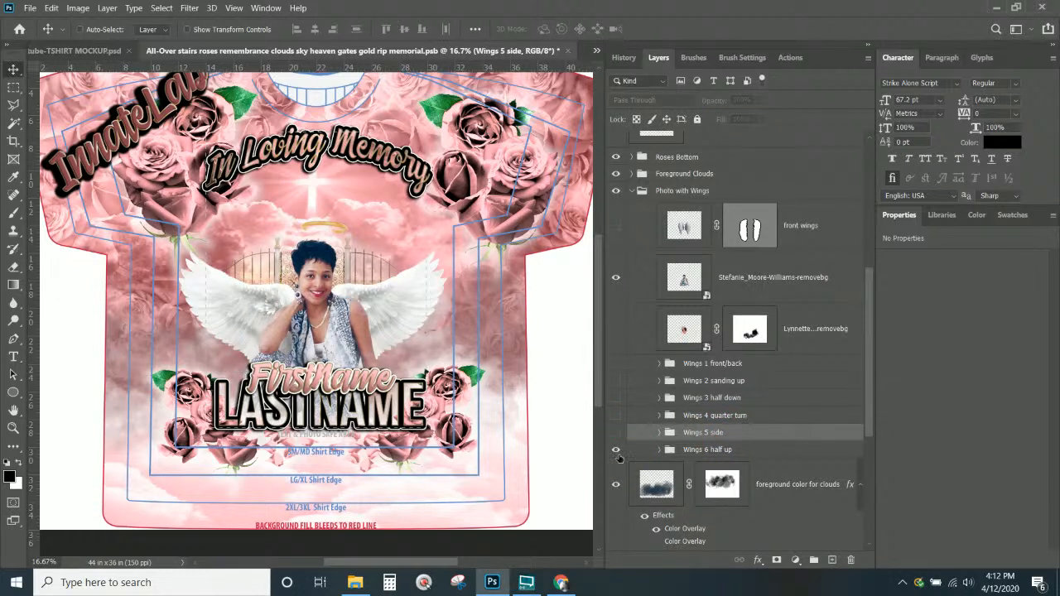
{"action": "left_click", "coordinate": [616, 450]}
{"action": "left_click", "coordinate": [617, 381]}
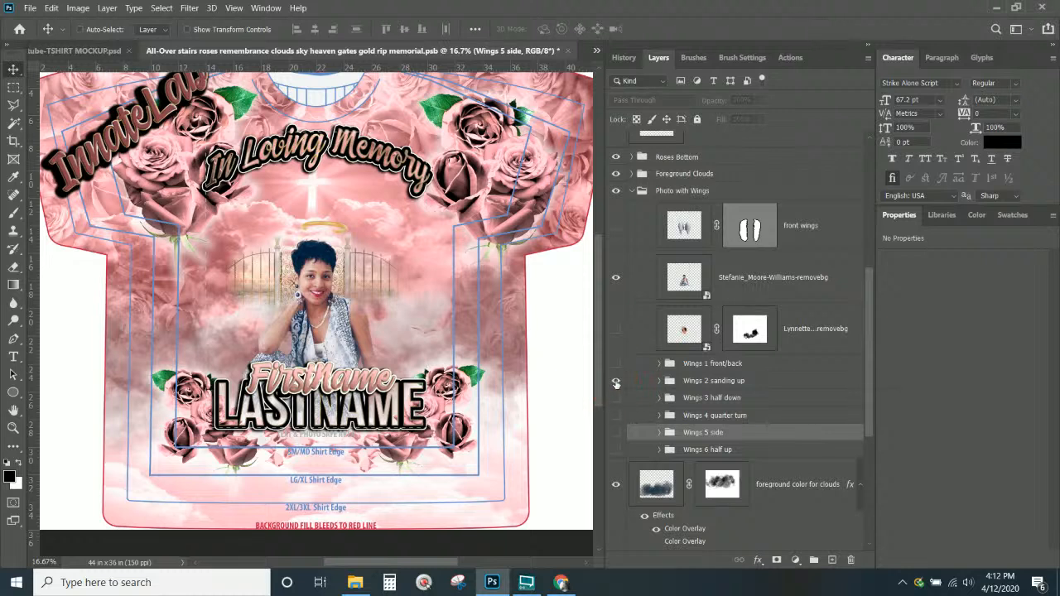
{"action": "left_click", "coordinate": [616, 382]}
{"action": "left_click", "coordinate": [618, 398]}
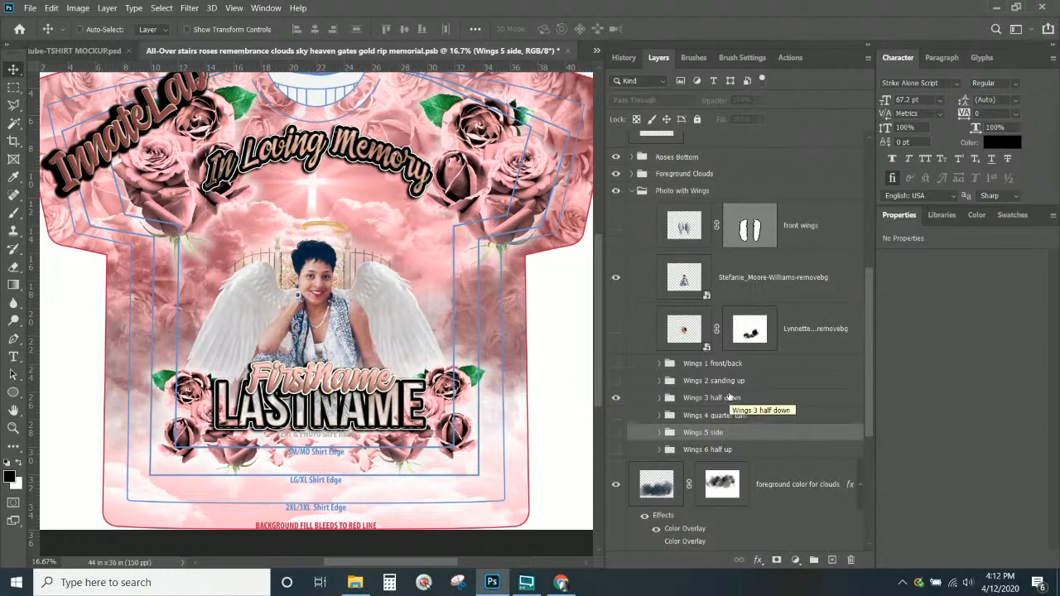
{"action": "left_click", "coordinate": [727, 401]}
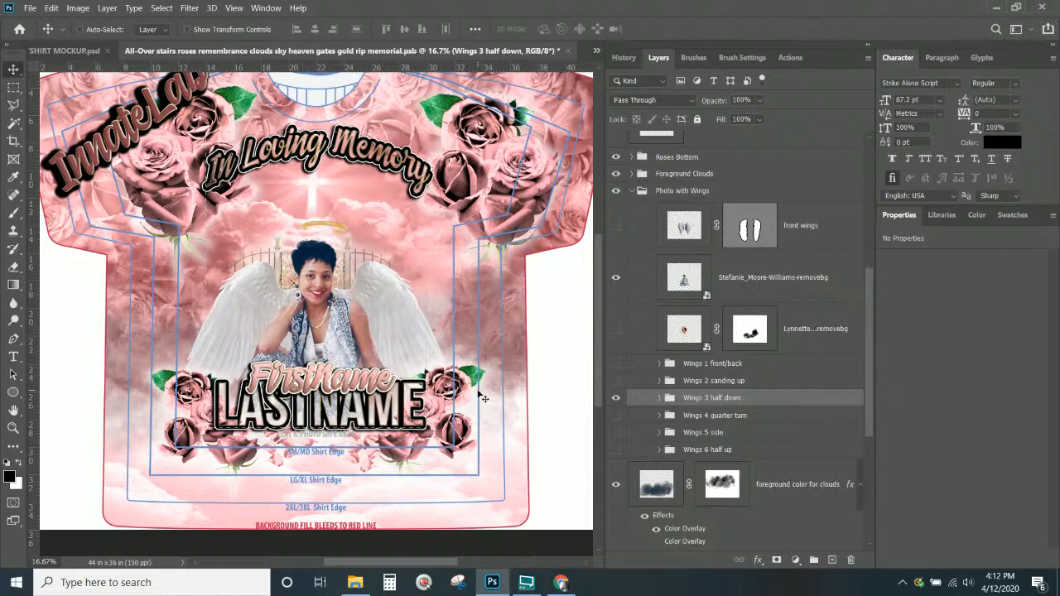
Move the halo layer into the Photo with Wings group and nudge it above her head
{"action": "right_click", "coordinate": [324, 227]}
{"action": "left_click", "coordinate": [332, 231]}
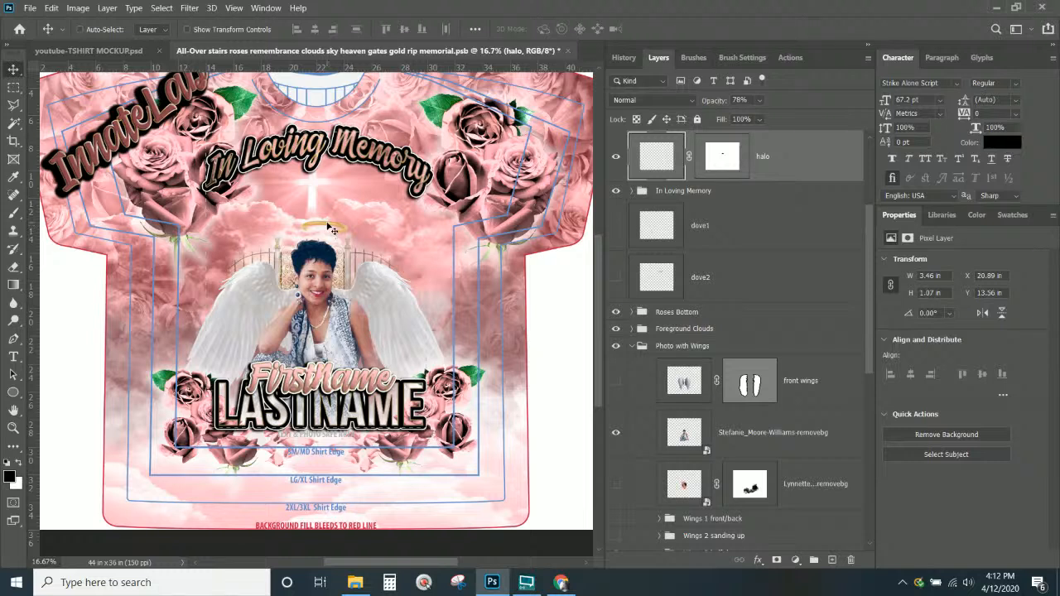
{"action": "left_click_drag", "start_coordinate": [332, 230], "coordinate": [320, 247]}
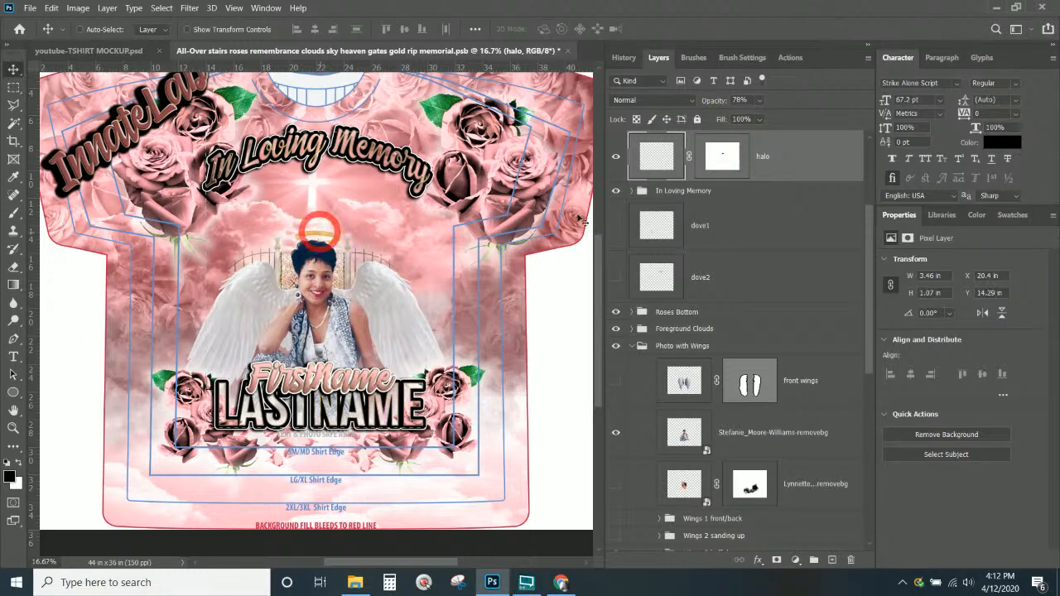
{"action": "left_click_drag", "start_coordinate": [810, 164], "coordinate": [729, 355]}
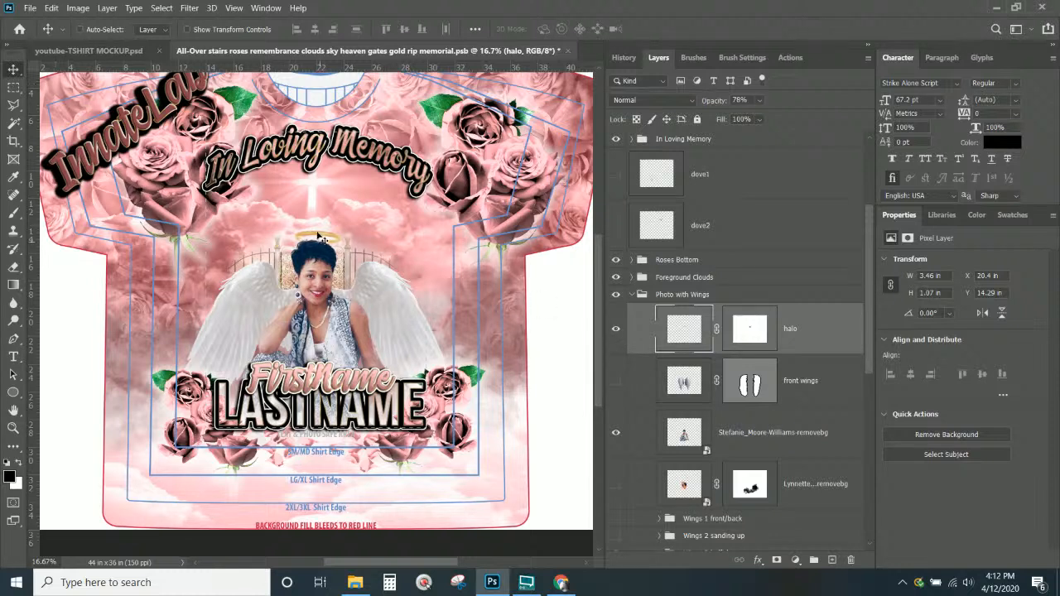
{"action": "left_click_drag", "start_coordinate": [322, 241], "coordinate": [317, 236]}
Collapse the Photo with Wings group and turn off the Gradient Fill 2 layer
{"action": "left_click", "coordinate": [765, 139]}
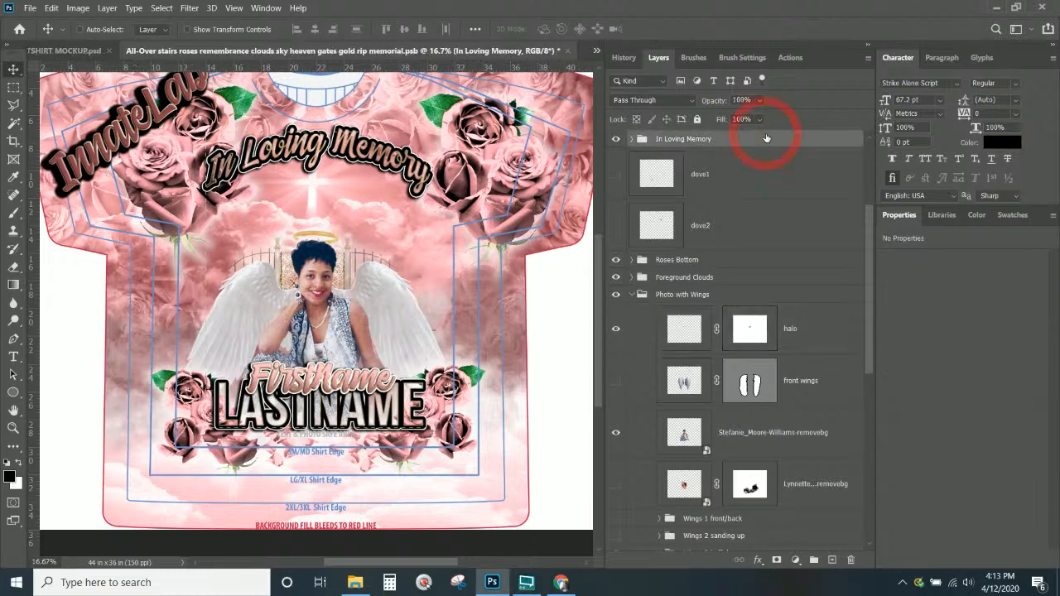
{"action": "scroll", "coordinate": [759, 151], "scroll_direction": "up", "scroll_amount": 3}
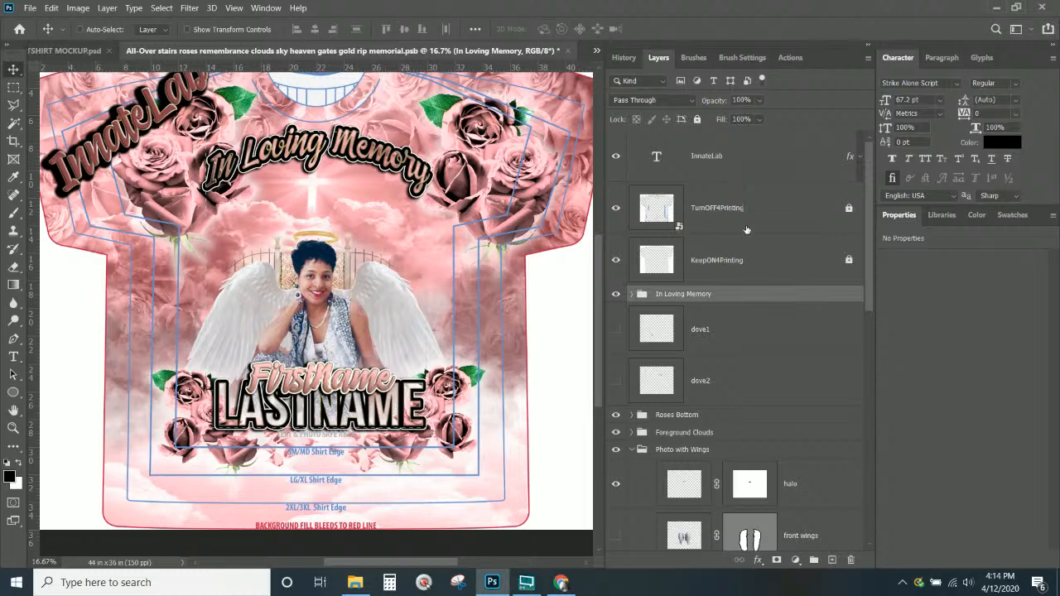
{"action": "scroll", "coordinate": [751, 299], "scroll_direction": "down", "scroll_amount": 3}
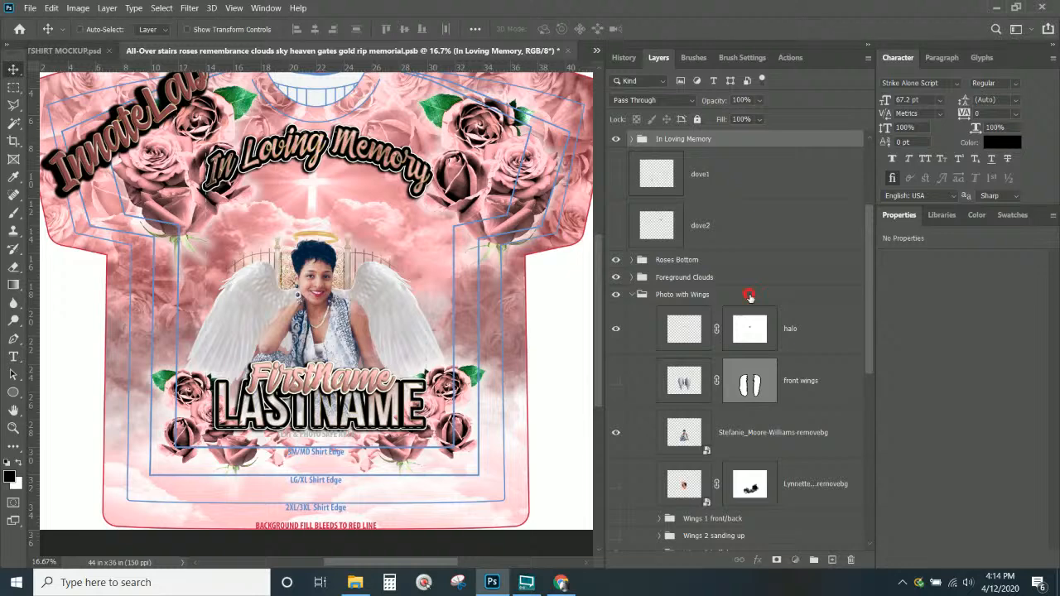
{"action": "left_click", "coordinate": [749, 295]}
{"action": "scroll", "coordinate": [749, 296], "scroll_direction": "down", "scroll_amount": 2}
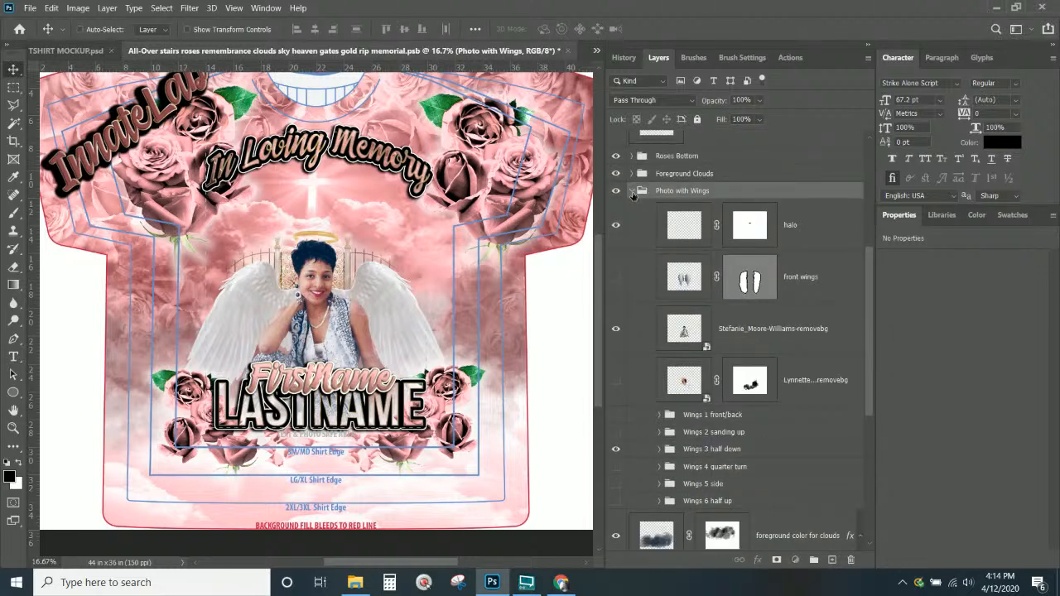
{"action": "left_click", "coordinate": [633, 192]}
{"action": "left_click", "coordinate": [659, 384]}
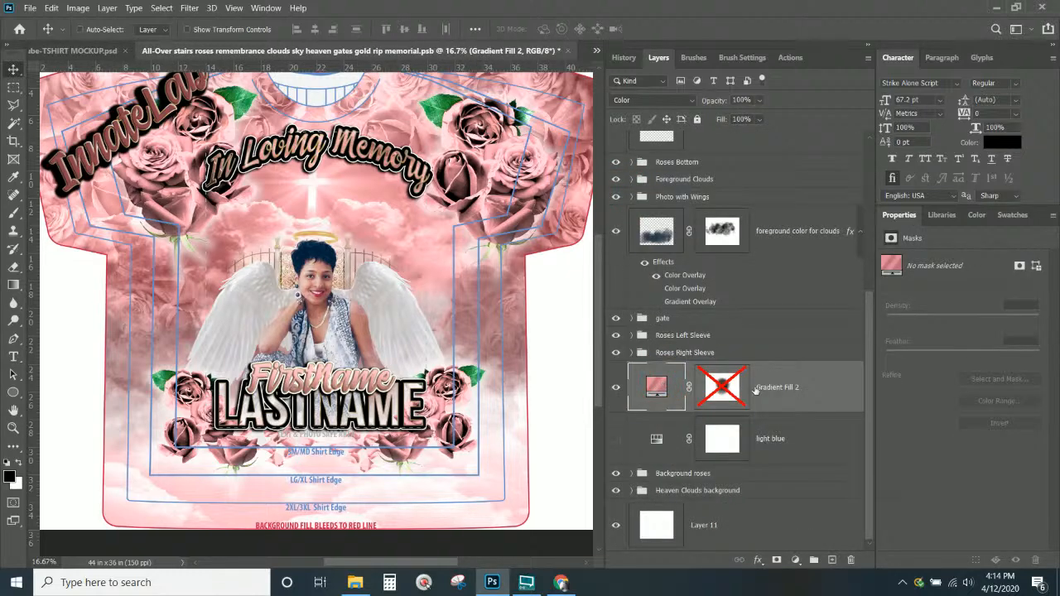
{"action": "left_click", "coordinate": [617, 388]}
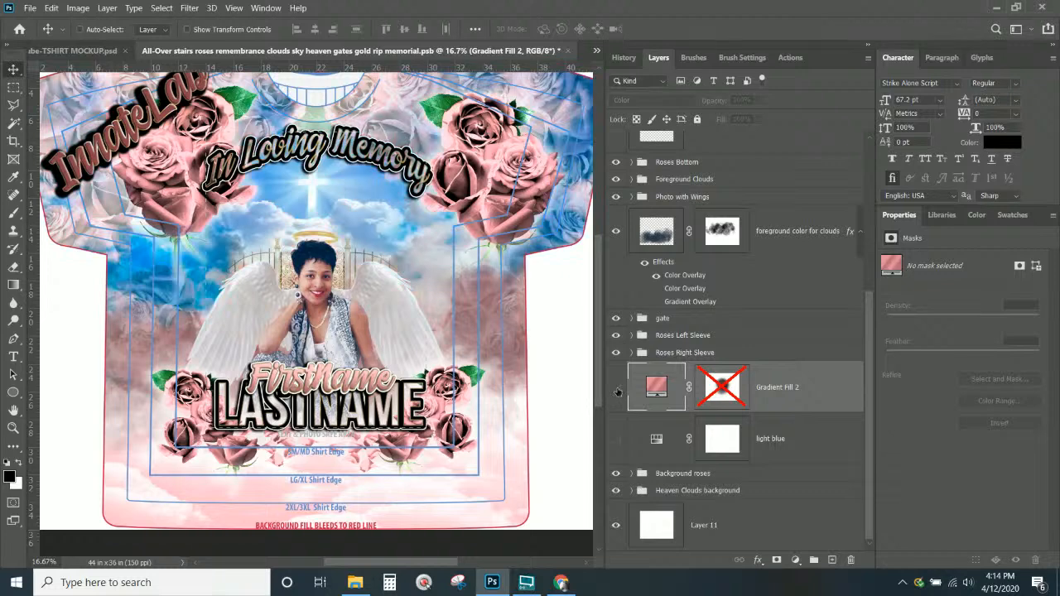
{"action": "left_click", "coordinate": [617, 388]}
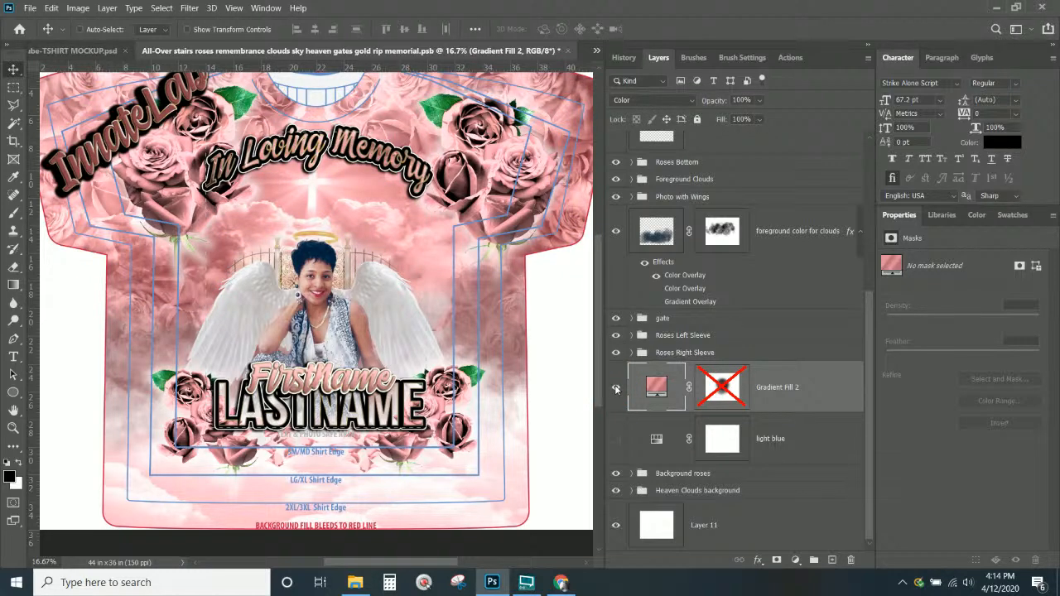
{"action": "left_click", "coordinate": [616, 389]}
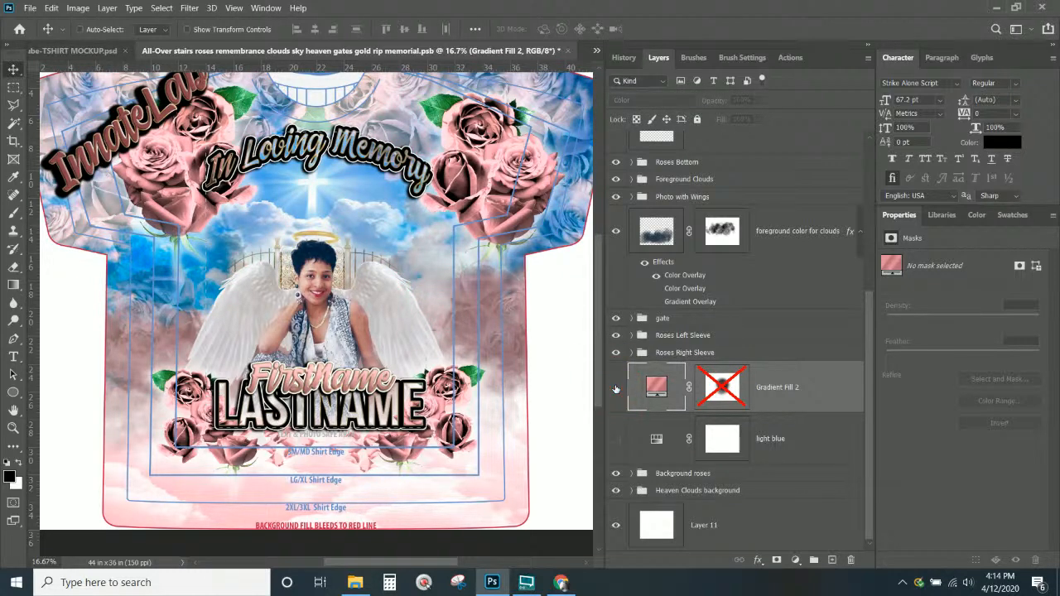
{"action": "left_click", "coordinate": [617, 389]}
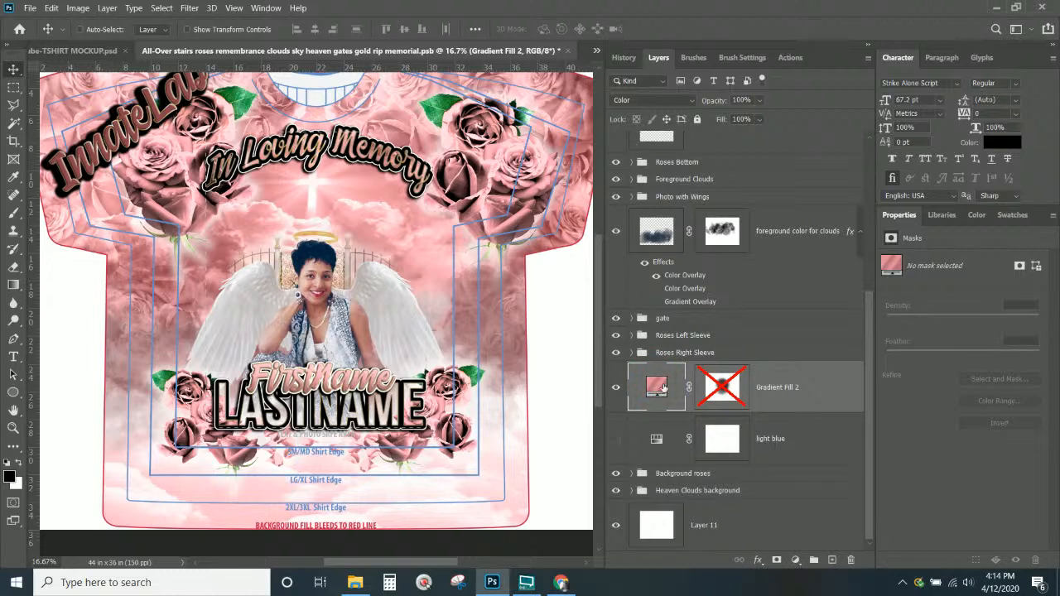
{"action": "left_click", "coordinate": [652, 99]}
{"action": "left_click", "coordinate": [627, 110]}
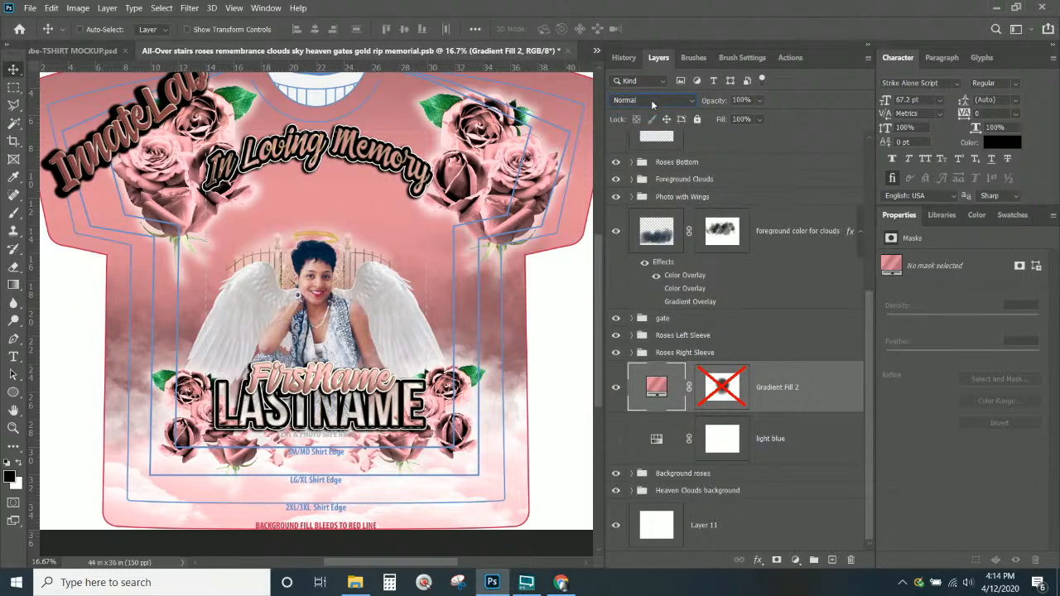
{"action": "left_click", "coordinate": [652, 101]}
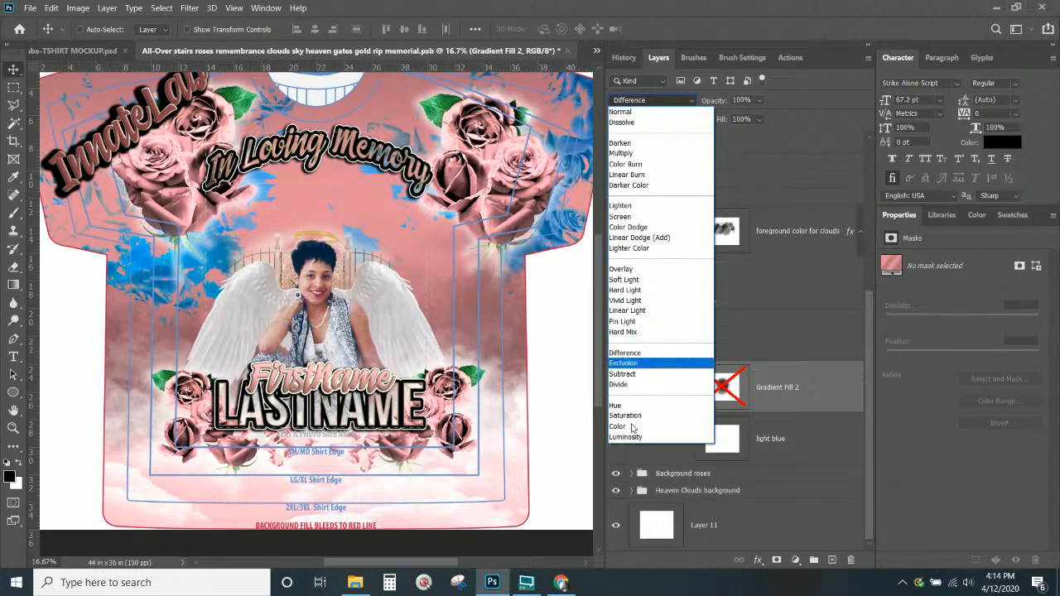
{"action": "left_click", "coordinate": [631, 426]}
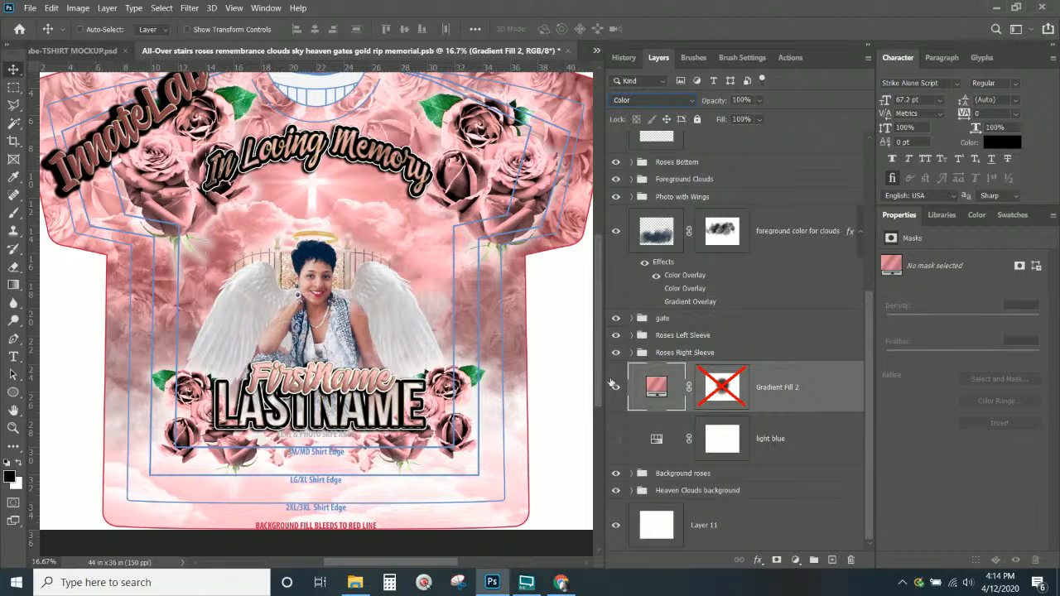
{"action": "left_click", "coordinate": [617, 388]}
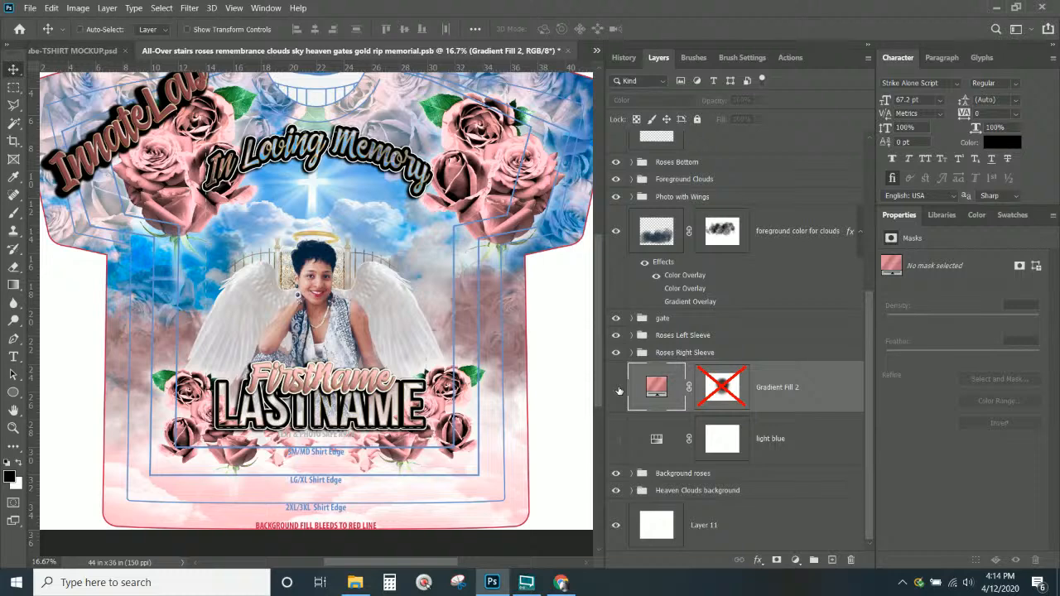
{"action": "left_click", "coordinate": [617, 389]}
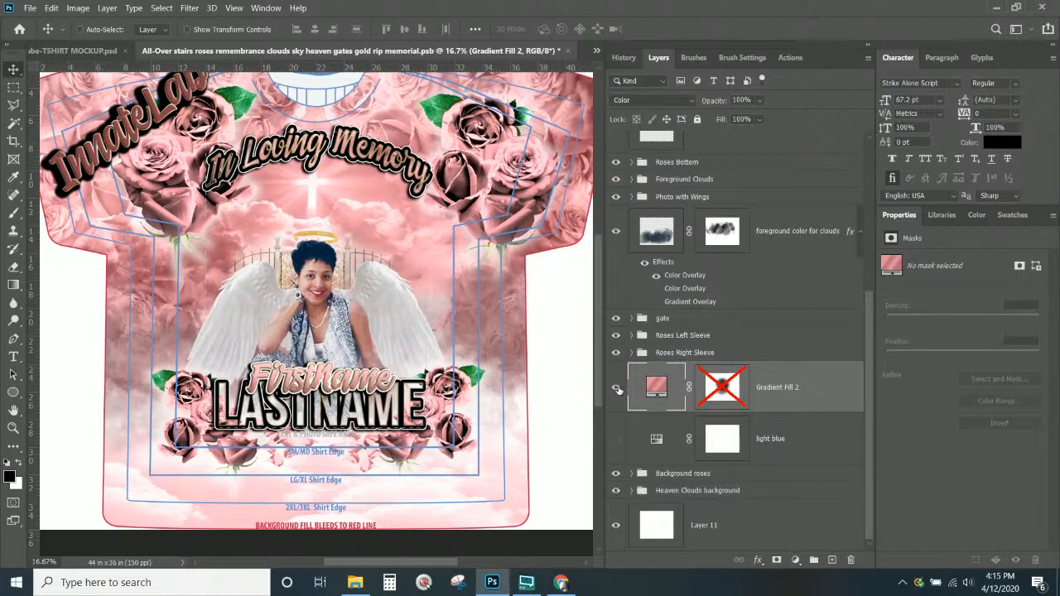
Duplicate Gradient Fill 2, hide the original, and open the copy's gradient editor
{"action": "right_click", "coordinate": [796, 387]}
{"action": "left_click", "coordinate": [840, 63]}
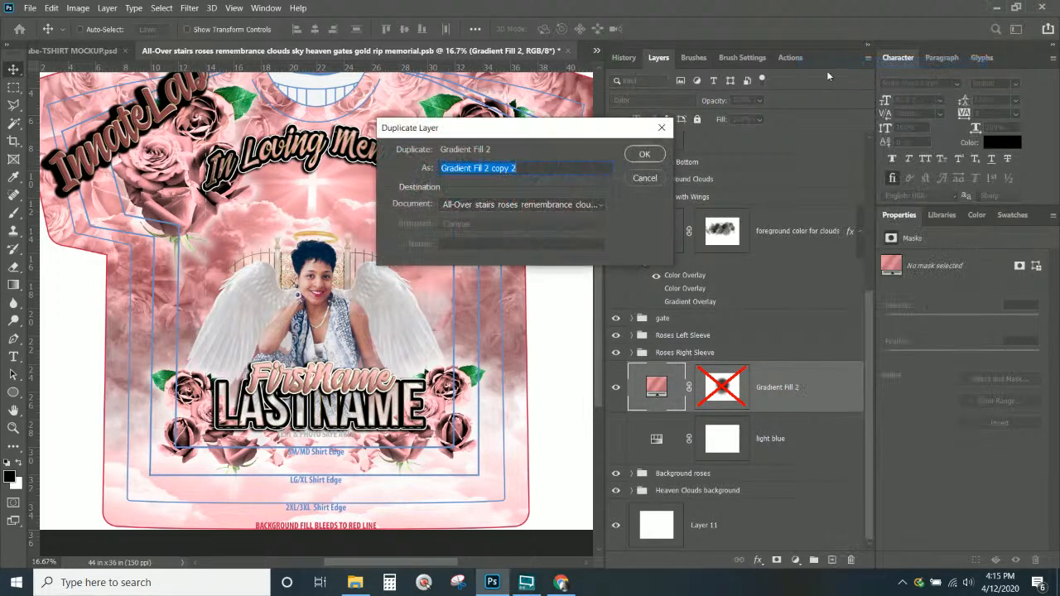
{"action": "left_click", "coordinate": [639, 155]}
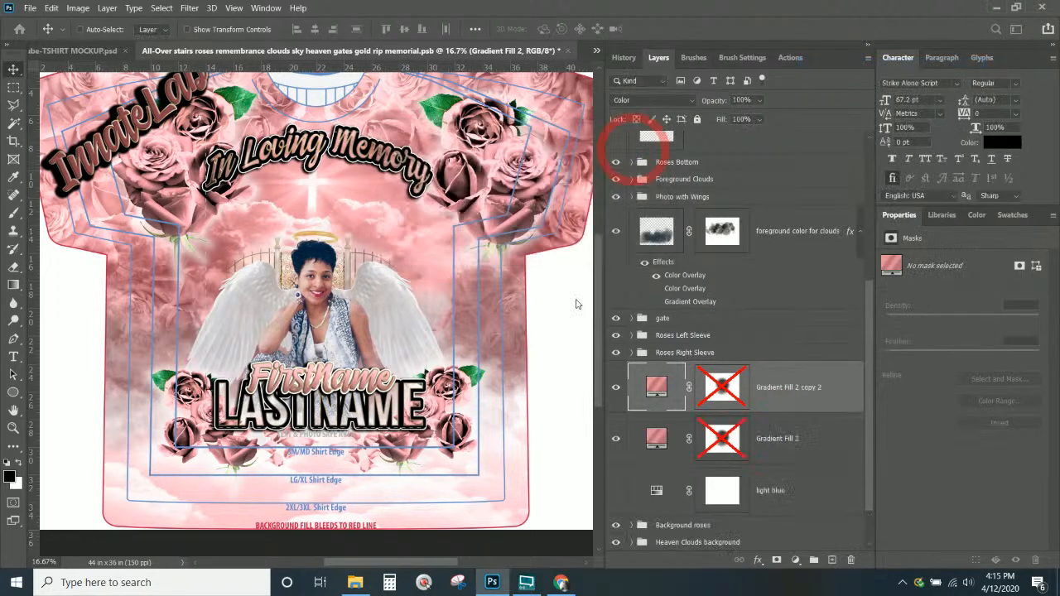
{"action": "left_click", "coordinate": [616, 439]}
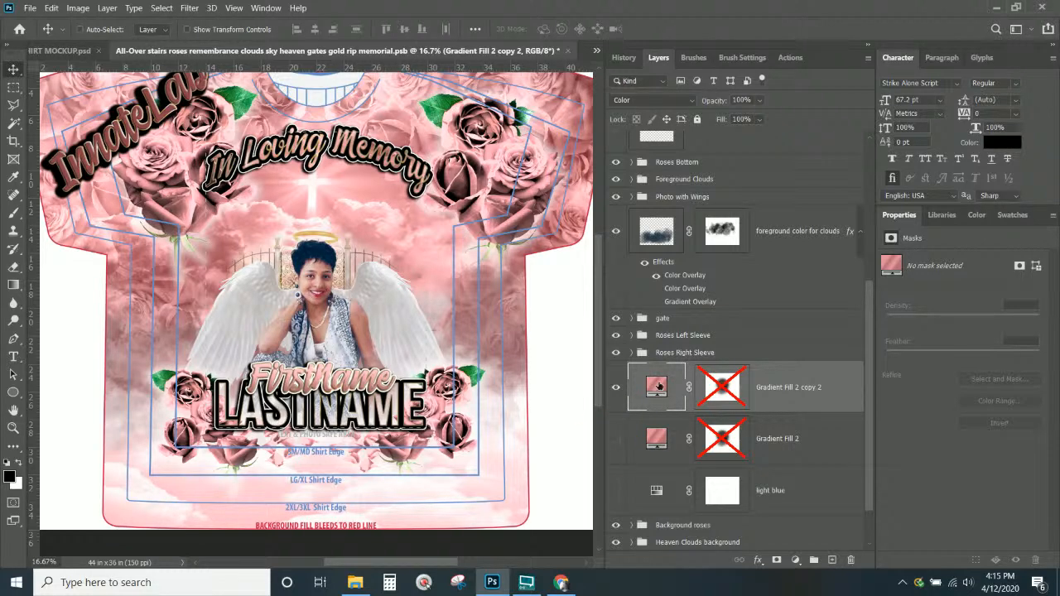
{"action": "double_click", "coordinate": [656, 386]}
{"action": "left_click", "coordinate": [639, 147]}
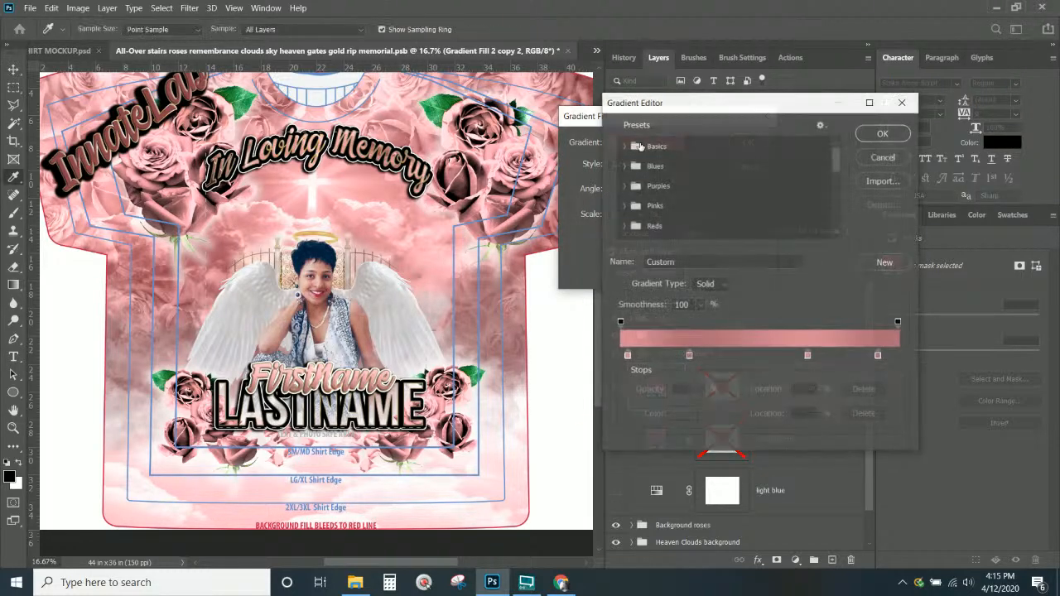
Eyedrop a dark navy blue for the 25% stop and slide it to about 22%
{"action": "left_click", "coordinate": [627, 356]}
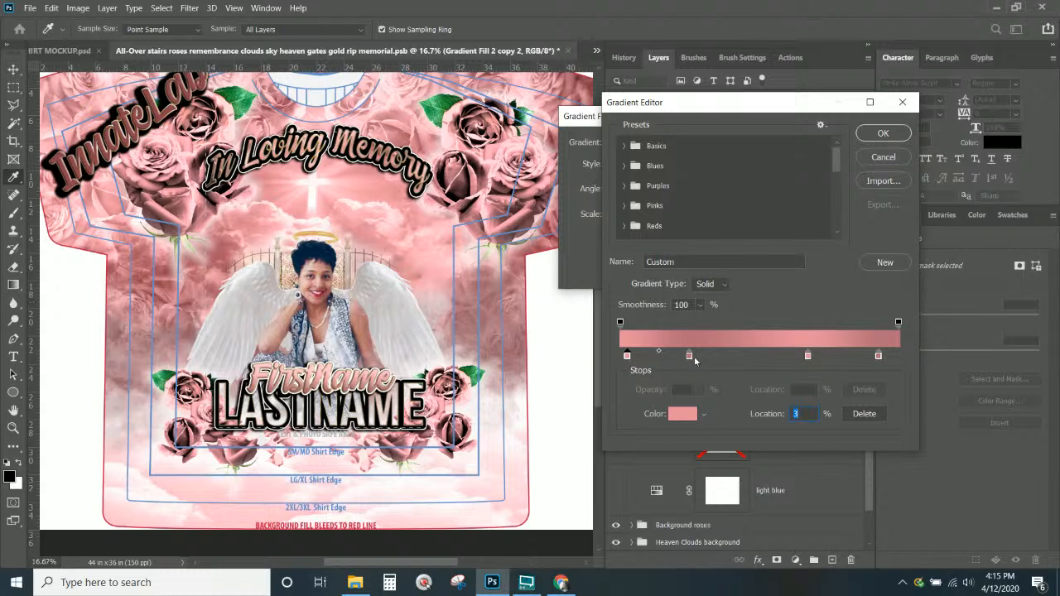
{"action": "left_click", "coordinate": [690, 356]}
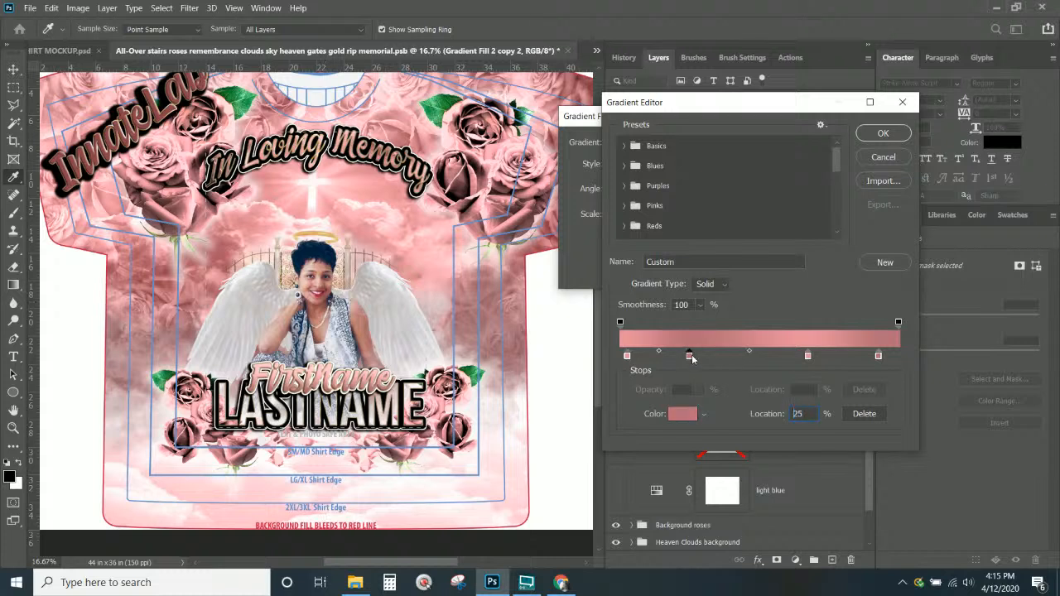
{"action": "left_click", "coordinate": [348, 298]}
{"action": "left_click_drag", "start_coordinate": [348, 299], "coordinate": [351, 300]}
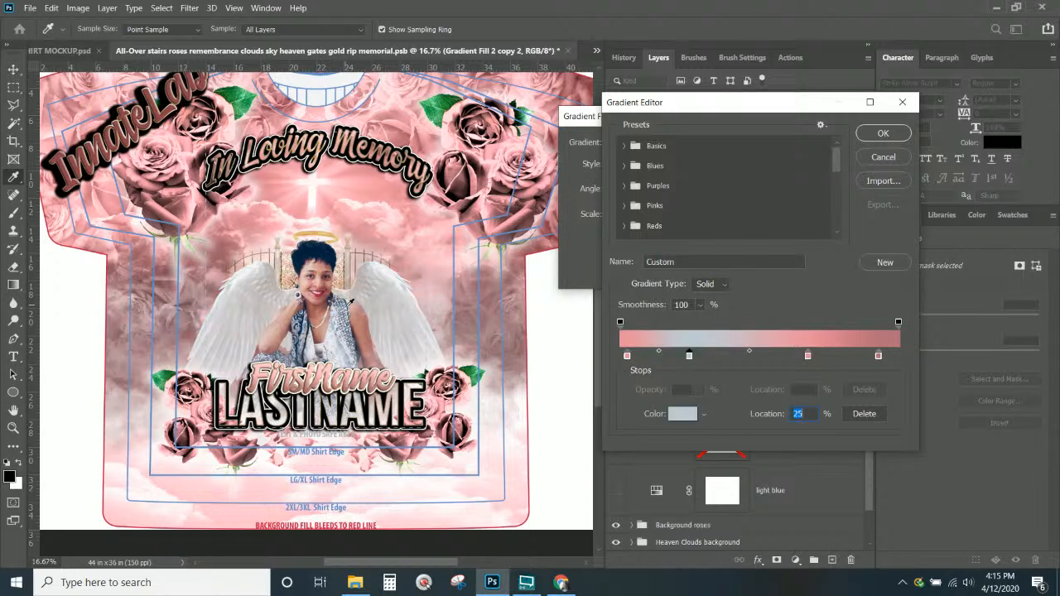
{"action": "left_click", "coordinate": [346, 304]}
{"action": "left_click", "coordinate": [347, 305]}
{"action": "left_click", "coordinate": [346, 309]}
{"action": "left_click", "coordinate": [346, 307]}
{"action": "left_click", "coordinate": [346, 307]}
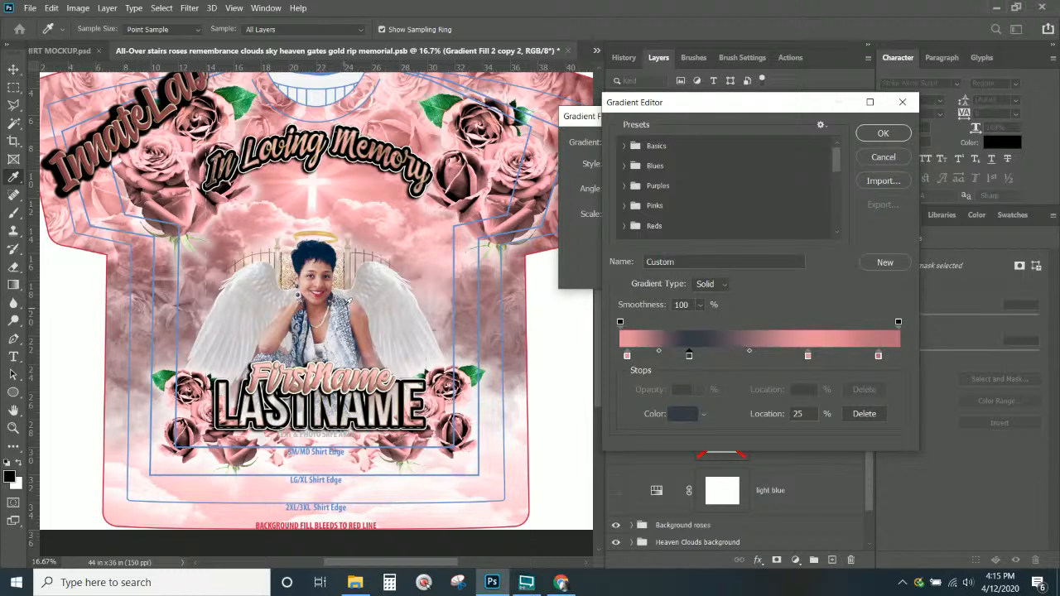
{"action": "left_click", "coordinate": [345, 306]}
{"action": "left_click", "coordinate": [304, 320]}
{"action": "left_click", "coordinate": [303, 322]}
{"action": "left_click", "coordinate": [304, 323]}
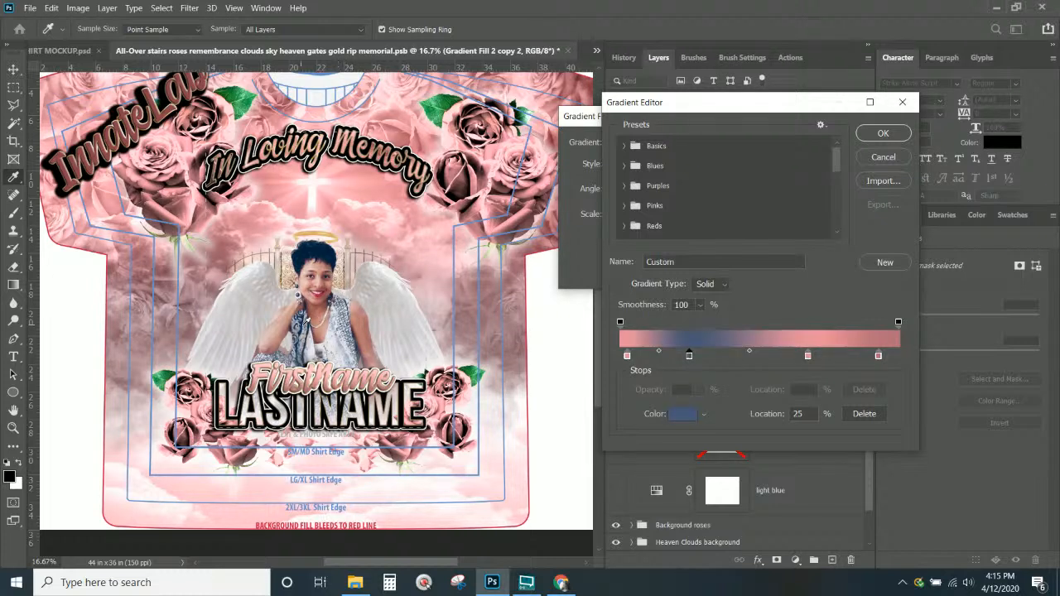
{"action": "left_click", "coordinate": [302, 323]}
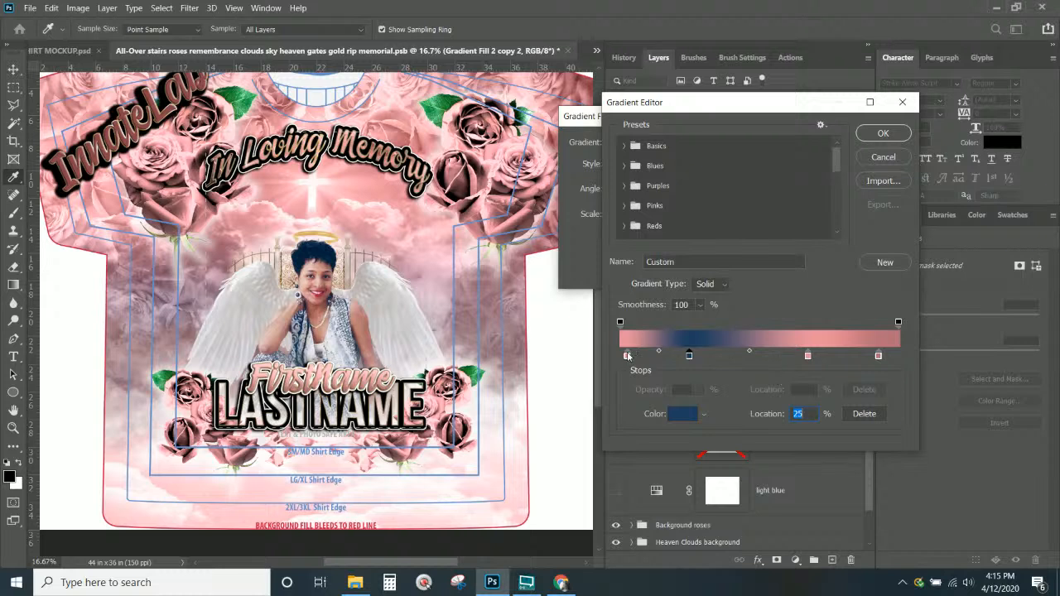
{"action": "left_click", "coordinate": [627, 354]}
{"action": "mouse_move", "coordinate": [687, 356]}
{"action": "left_mouse_down"}
{"action": "mouse_move", "coordinate": [638, 354]}
{"action": "mouse_move", "coordinate": [682, 360]}
{"action": "left_mouse_up"}
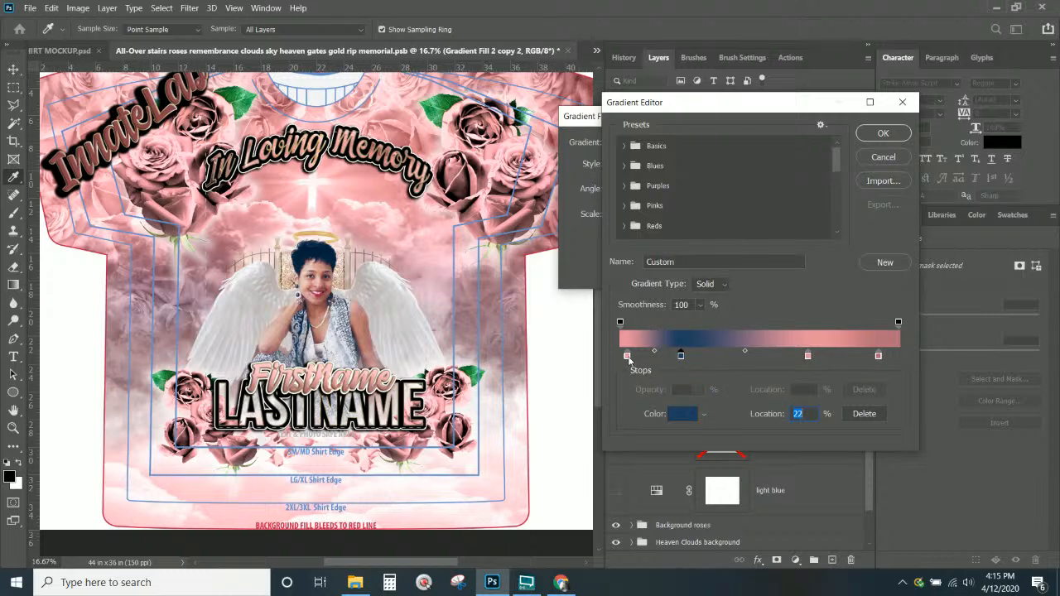
{"action": "key", "text": "ctrl+KP_Add"}
{"action": "key", "text": "ctrl+KP_Add"}
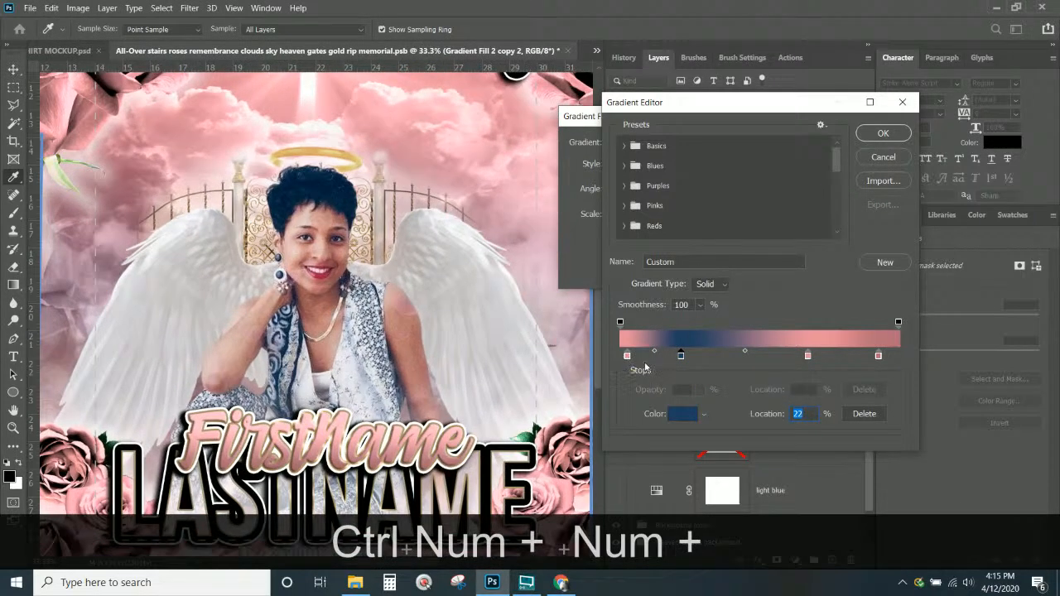
Recolour the first gradient stop light blue and shift the navy stop to 29%
{"action": "double_click", "coordinate": [627, 356]}
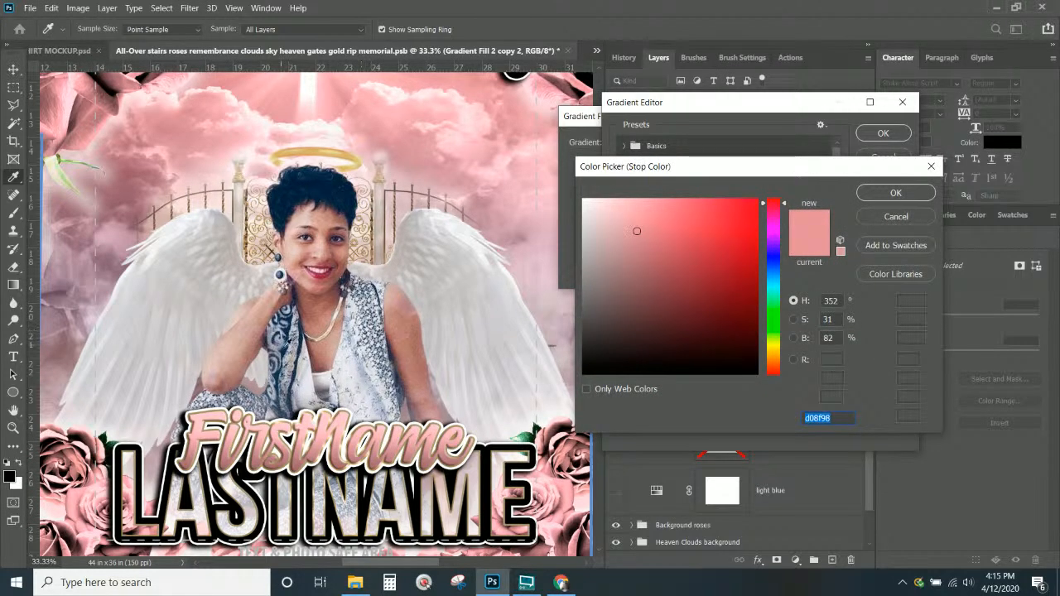
{"action": "left_click", "coordinate": [287, 345]}
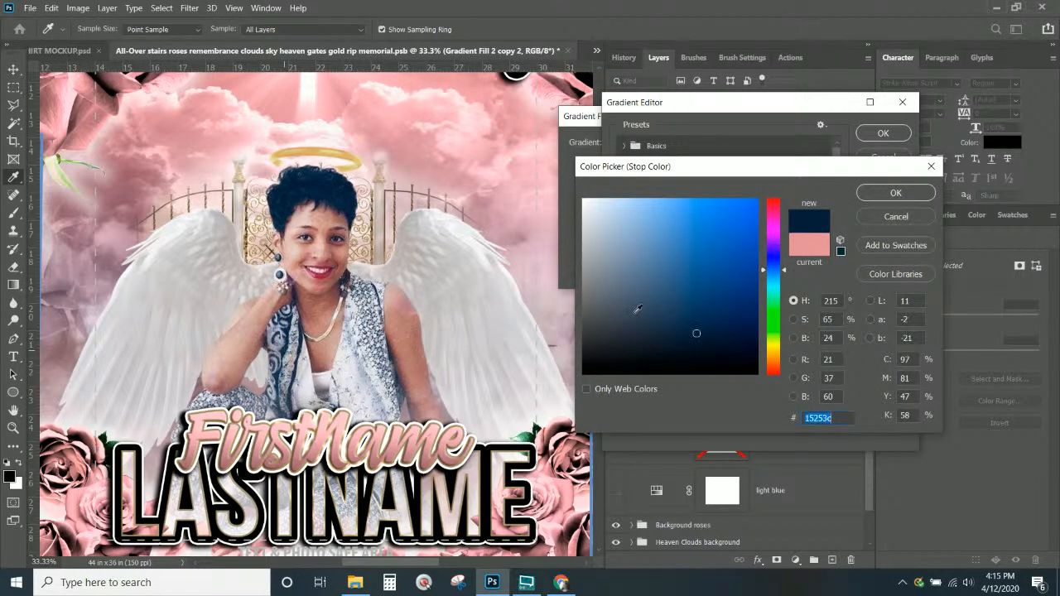
{"action": "left_click", "coordinate": [672, 269]}
{"action": "left_click_drag", "start_coordinate": [672, 269], "coordinate": [657, 240]}
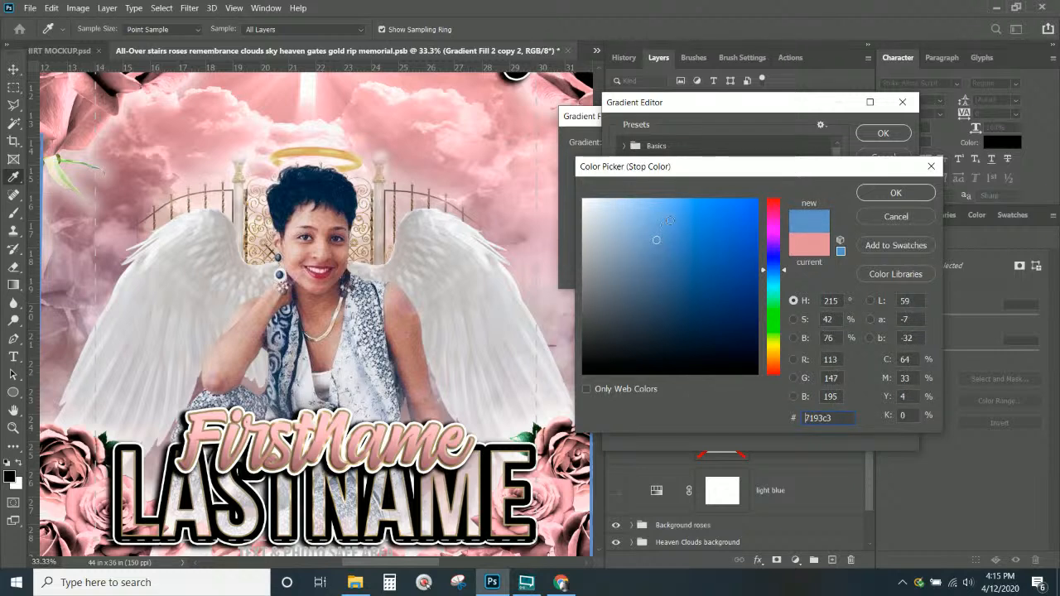
{"action": "left_click", "coordinate": [888, 196]}
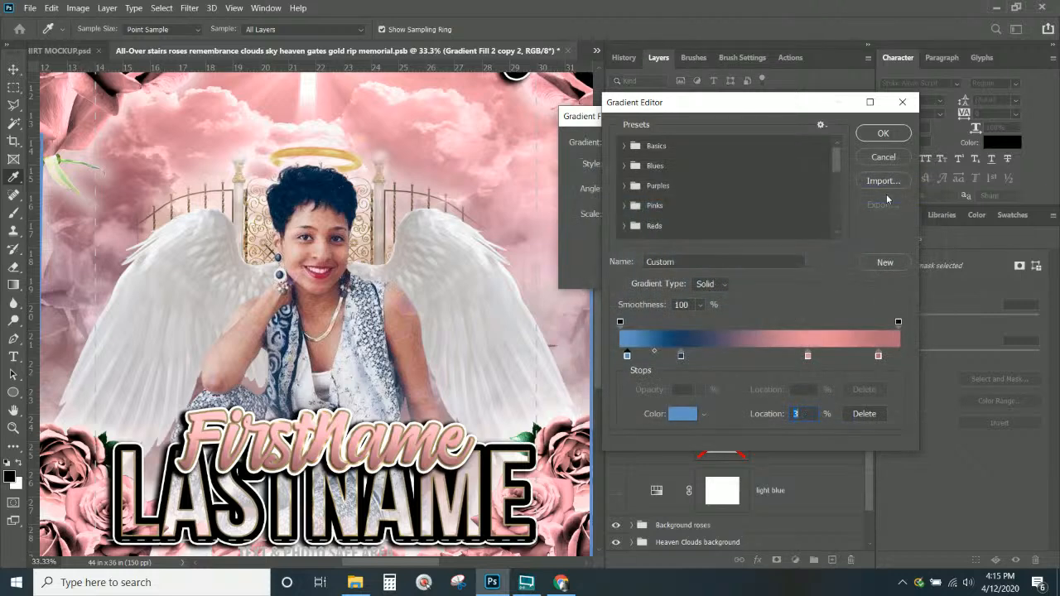
{"action": "left_click", "coordinate": [684, 356]}
{"action": "left_click_drag", "start_coordinate": [684, 356], "coordinate": [700, 356]}
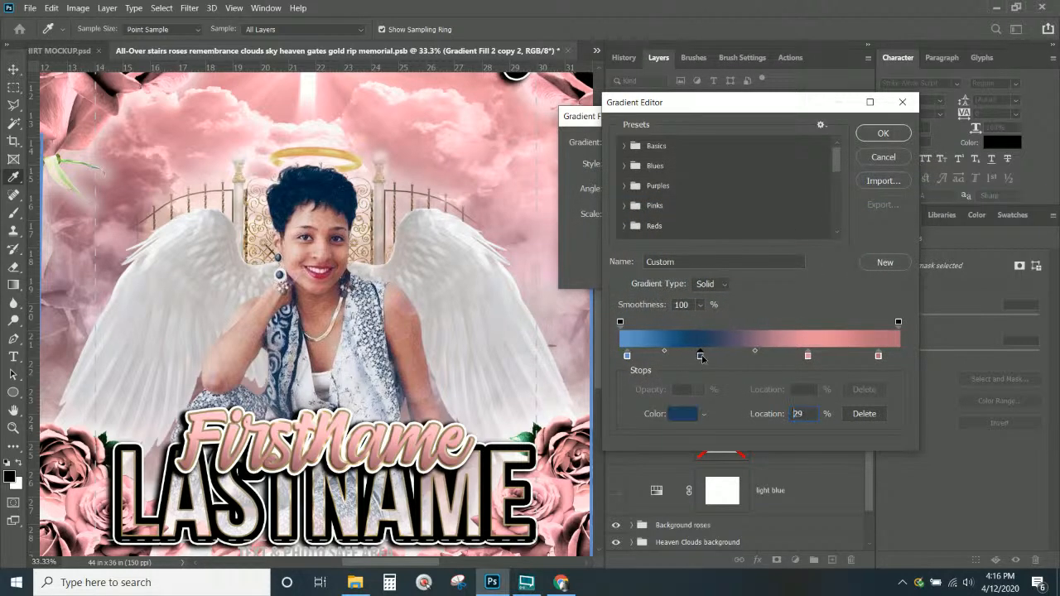
Add light blue at 62% and dark blue at 85%, delete two pink stops, and apply
{"action": "left_click", "coordinate": [627, 356]}
{"action": "left_click", "coordinate": [794, 356]}
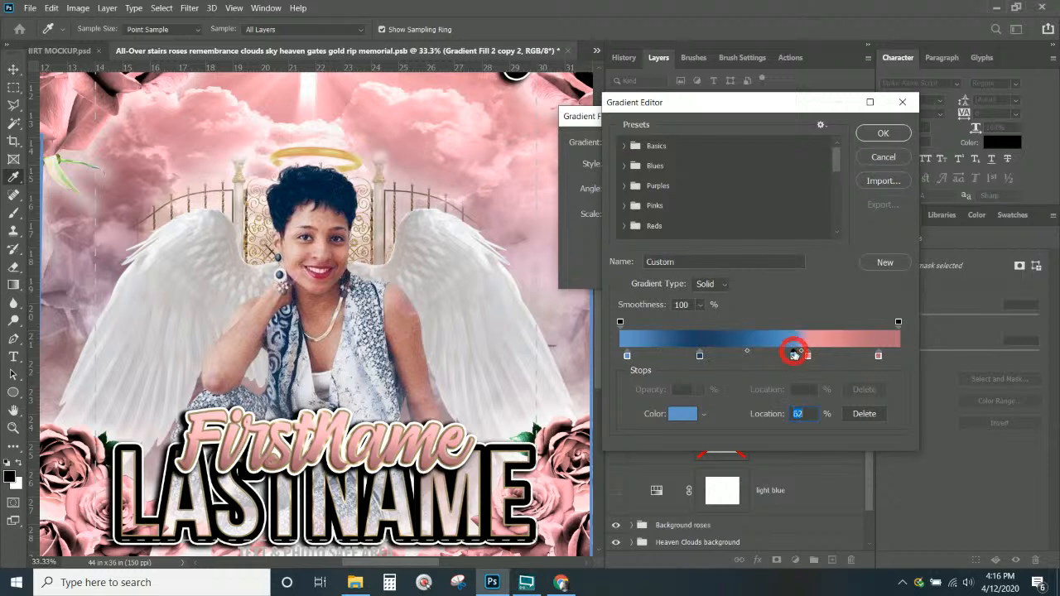
{"action": "left_click", "coordinate": [808, 357]}
{"action": "left_click", "coordinate": [863, 415]}
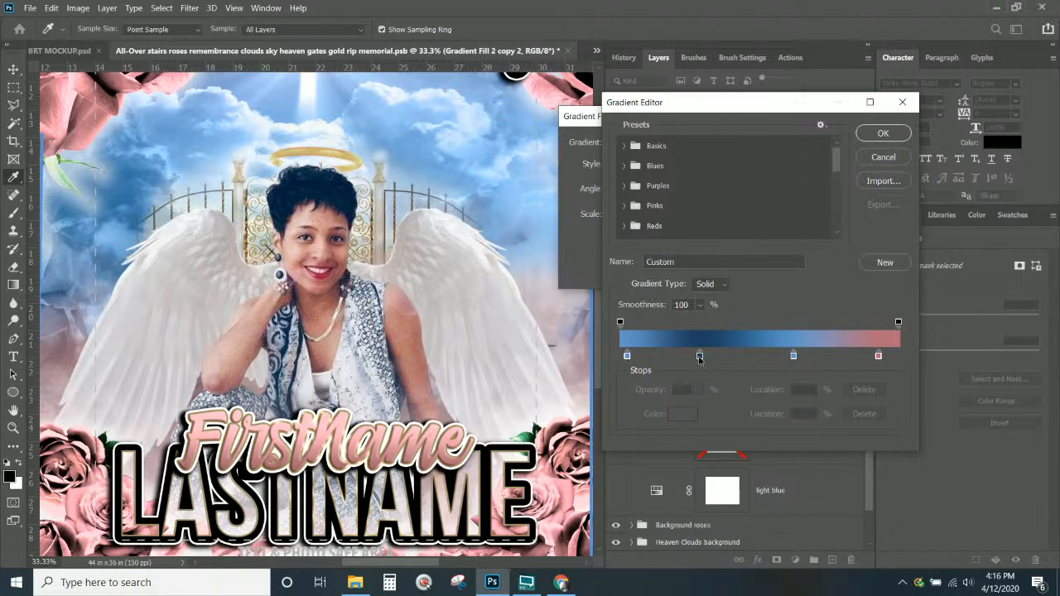
{"action": "left_click", "coordinate": [700, 357]}
{"action": "left_click", "coordinate": [858, 356]}
{"action": "left_click", "coordinate": [879, 356]}
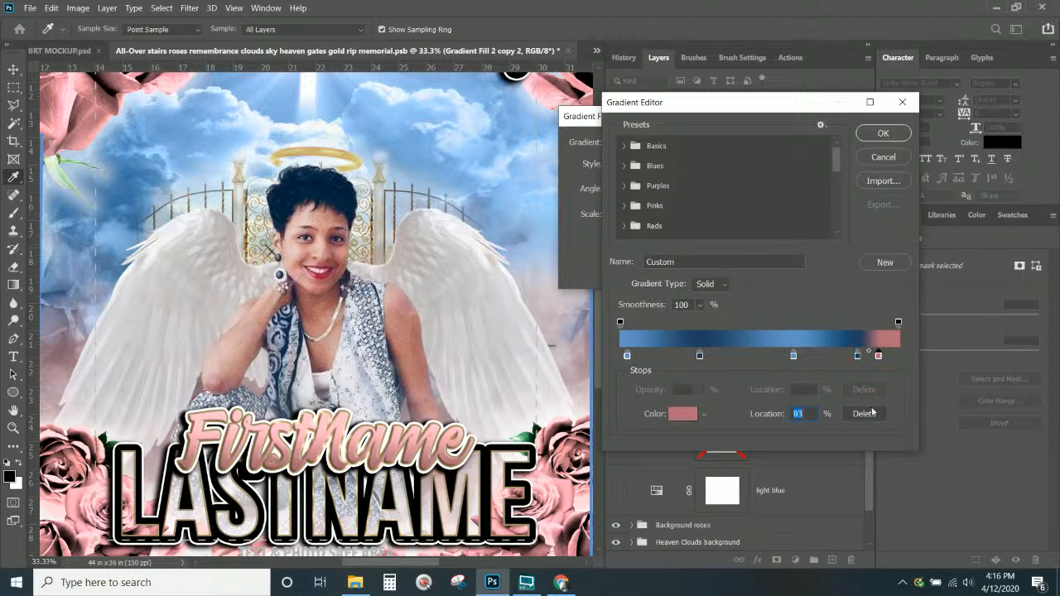
{"action": "left_click", "coordinate": [864, 414]}
{"action": "left_click", "coordinate": [884, 133]}
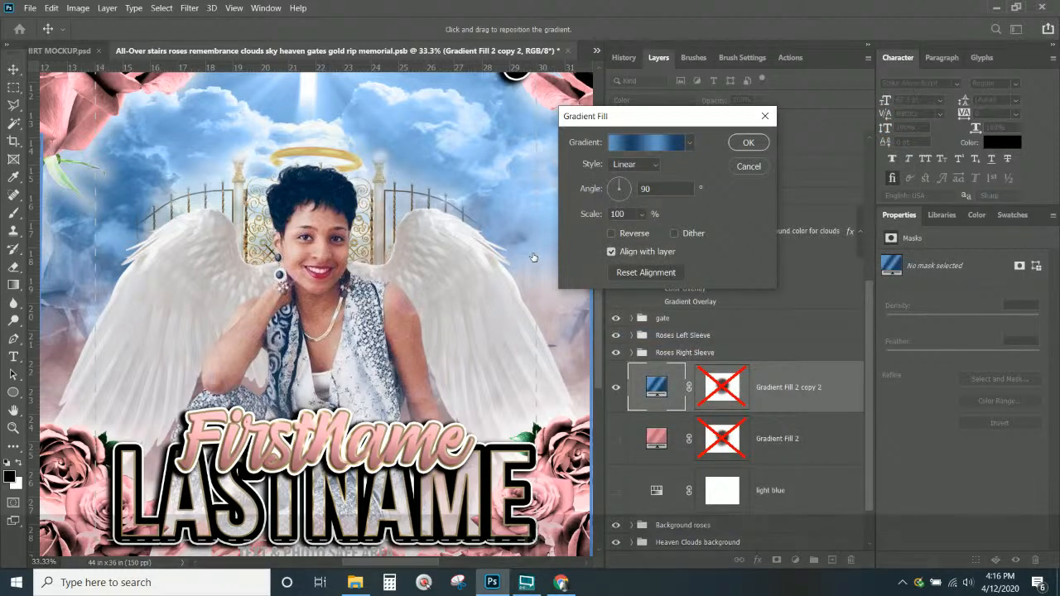
Move the second gradient stop to 36% and make the first stop a lighter blue
{"action": "key", "text": "ctrl+minus"}
{"action": "key", "text": "ctrl+minus"}
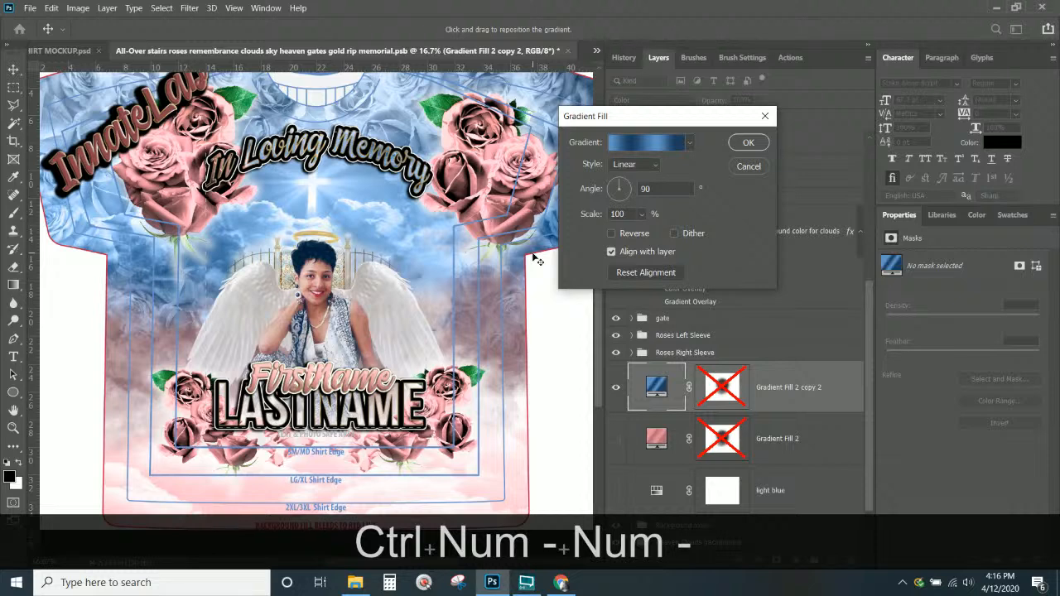
{"action": "scroll", "coordinate": [534, 260], "scroll_direction": "up", "scroll_amount": 1}
{"action": "left_click", "coordinate": [655, 145]}
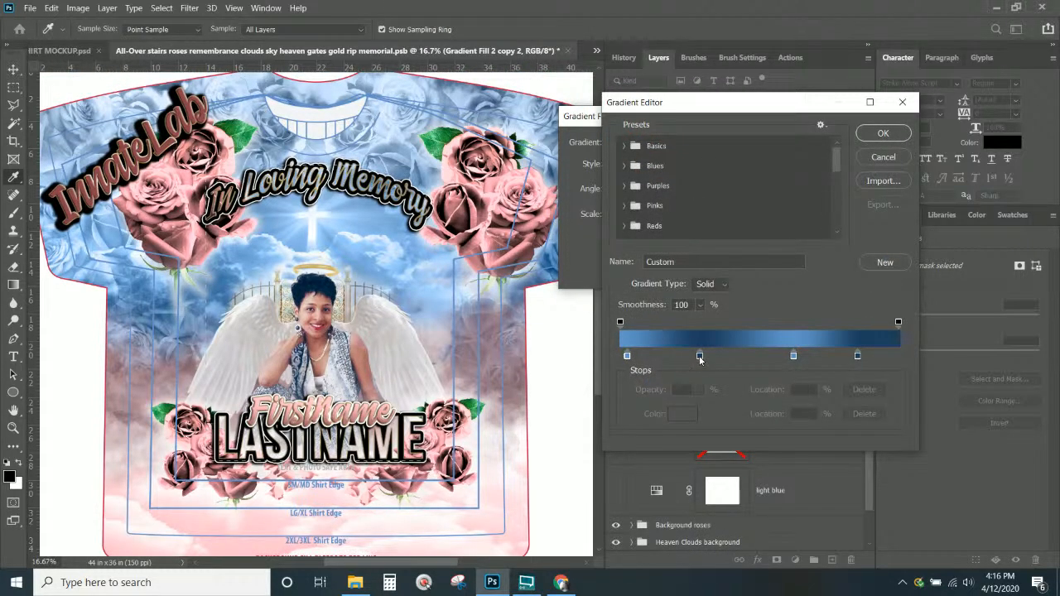
{"action": "left_click_drag", "start_coordinate": [699, 357], "coordinate": [721, 355]}
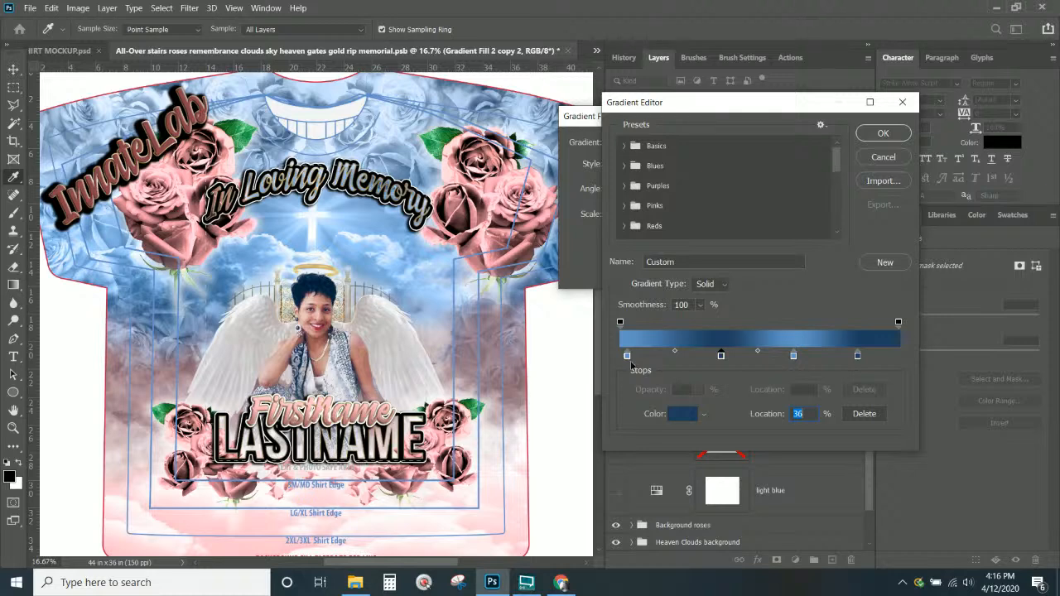
{"action": "double_click", "coordinate": [628, 357]}
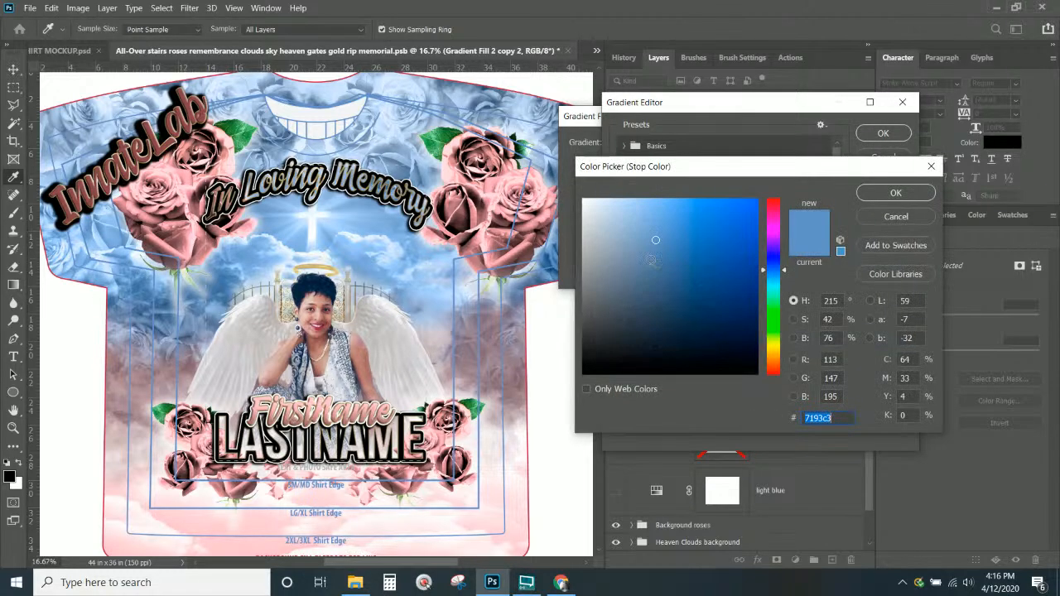
{"action": "left_click", "coordinate": [632, 218]}
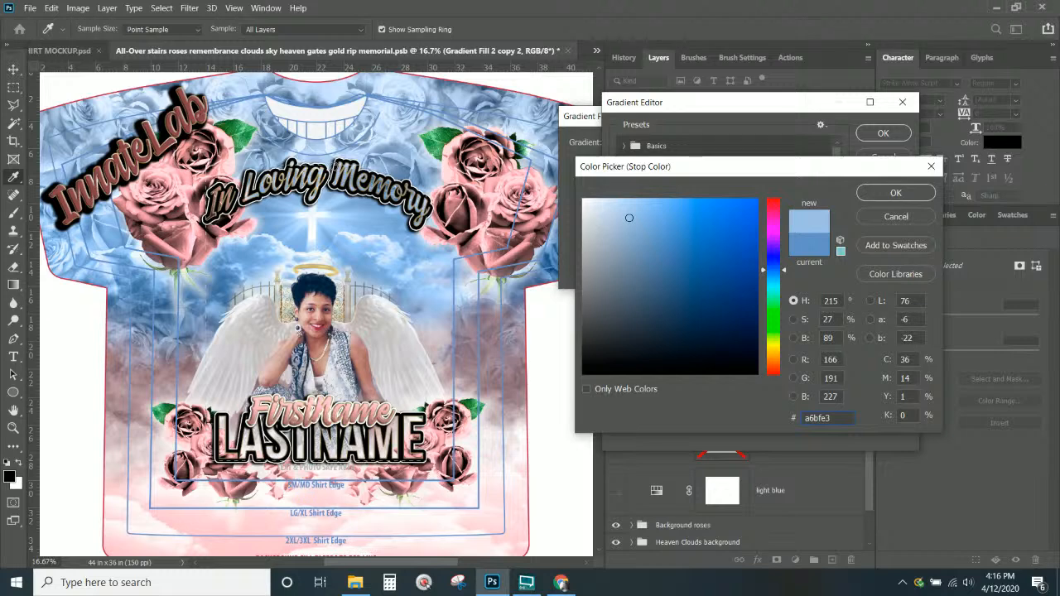
{"action": "left_click", "coordinate": [883, 193]}
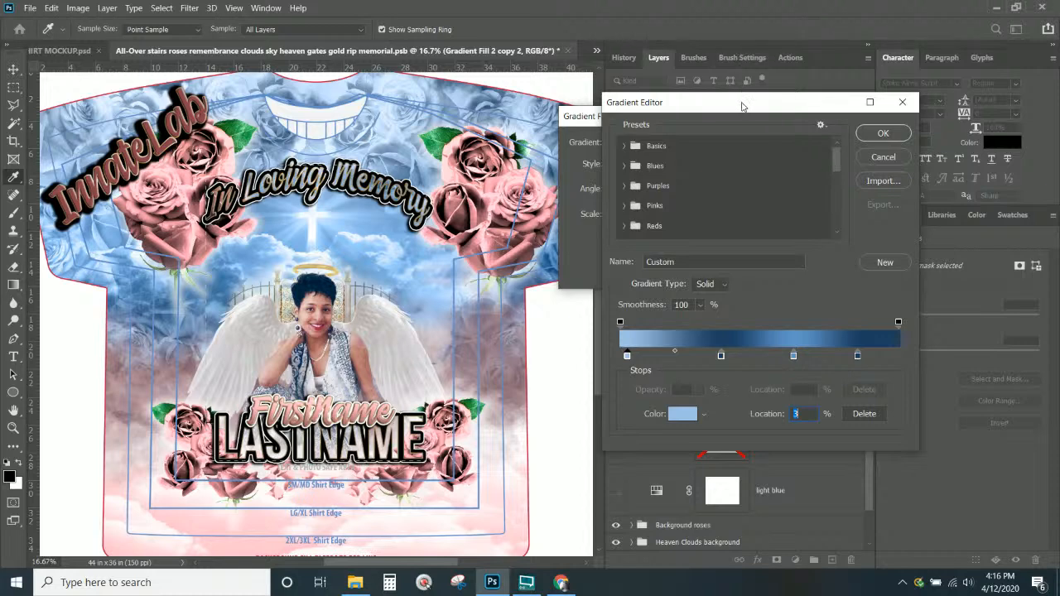
Confirm the blue gradient and apply the Gradient Fill as Linear at a 90° angle
{"action": "left_click_drag", "start_coordinate": [743, 106], "coordinate": [748, 140]}
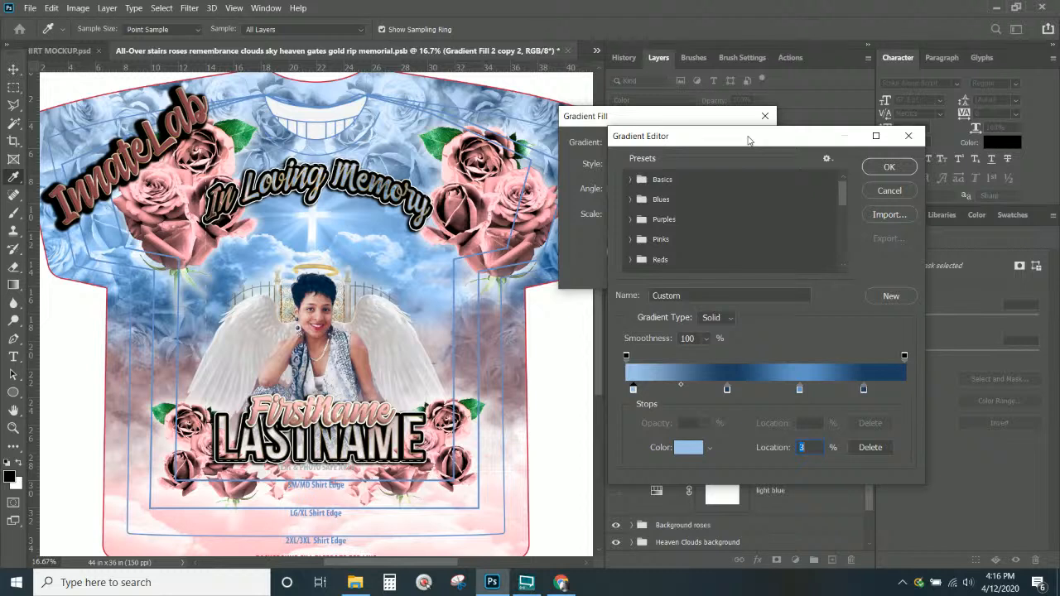
{"action": "left_click", "coordinate": [748, 140]}
{"action": "left_click", "coordinate": [889, 166]}
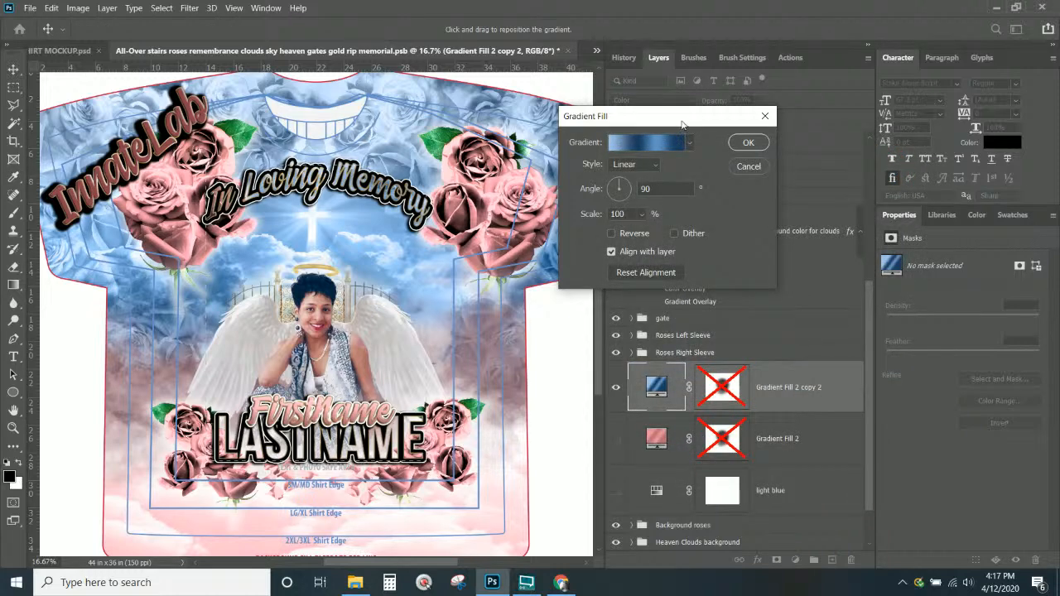
{"action": "left_click", "coordinate": [744, 145]}
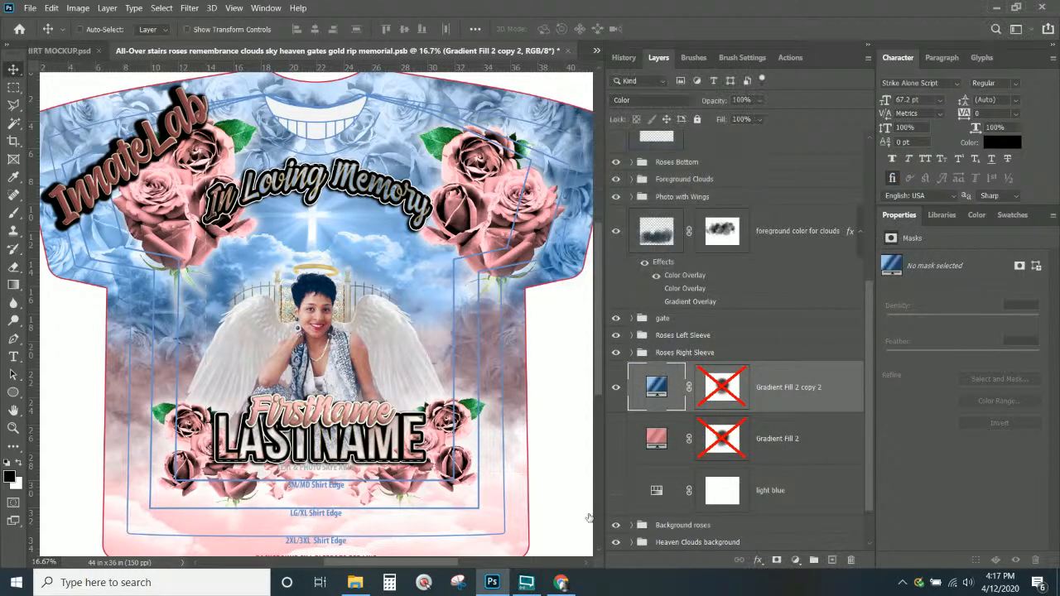
{"action": "scroll", "coordinate": [657, 386], "scroll_direction": "up", "scroll_amount": 3}
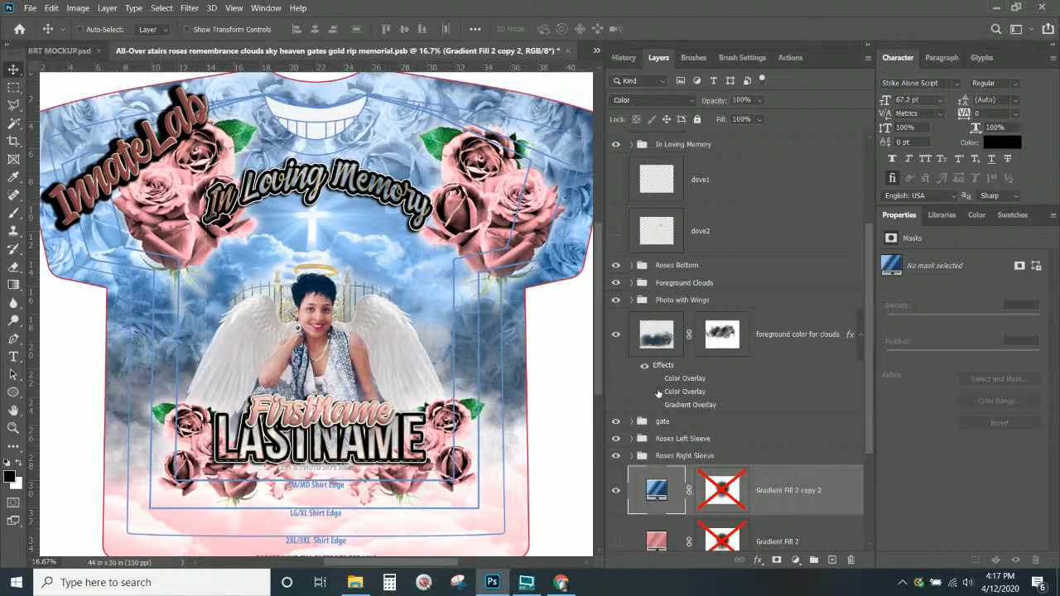
On 'foreground color for clouds', show the first Color Overlay and hide the second
{"action": "left_click", "coordinate": [656, 392]}
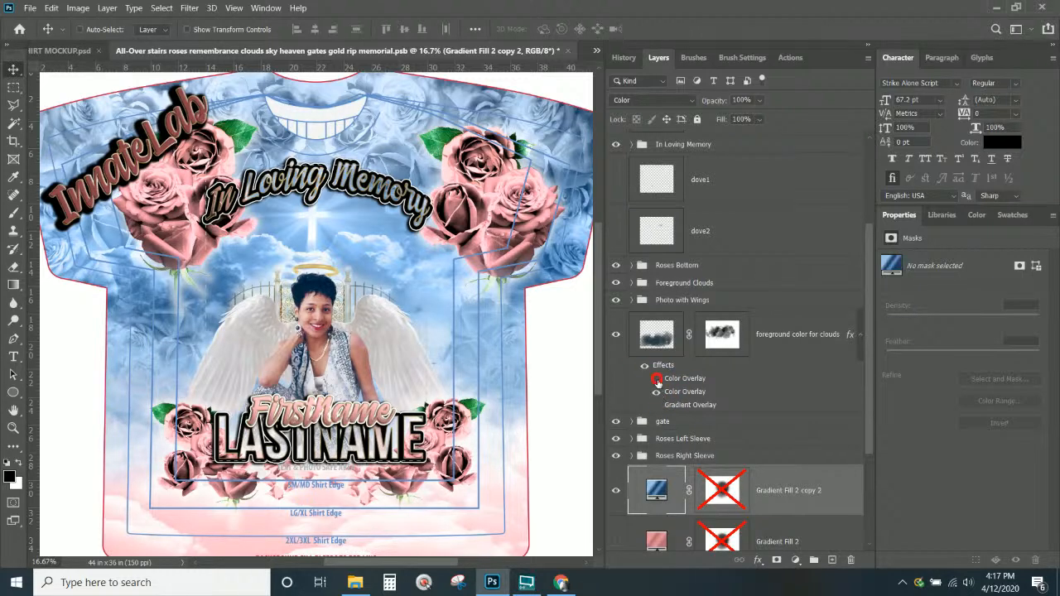
{"action": "left_click", "coordinate": [656, 378]}
{"action": "left_click", "coordinate": [656, 392]}
{"action": "left_click", "coordinate": [672, 378]}
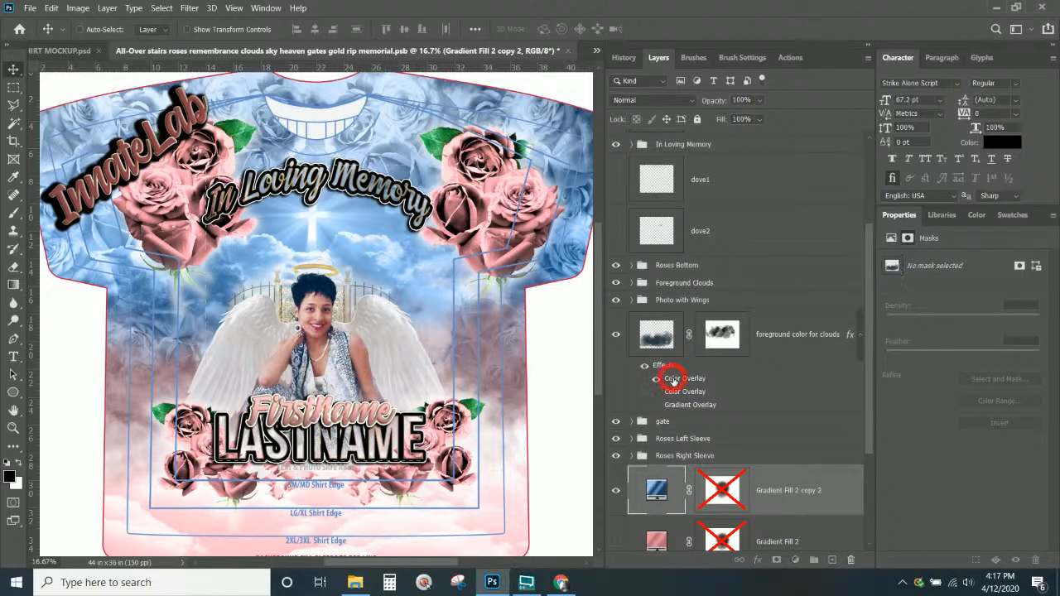
{"action": "scroll", "coordinate": [661, 324], "scroll_direction": "down", "scroll_amount": 2}
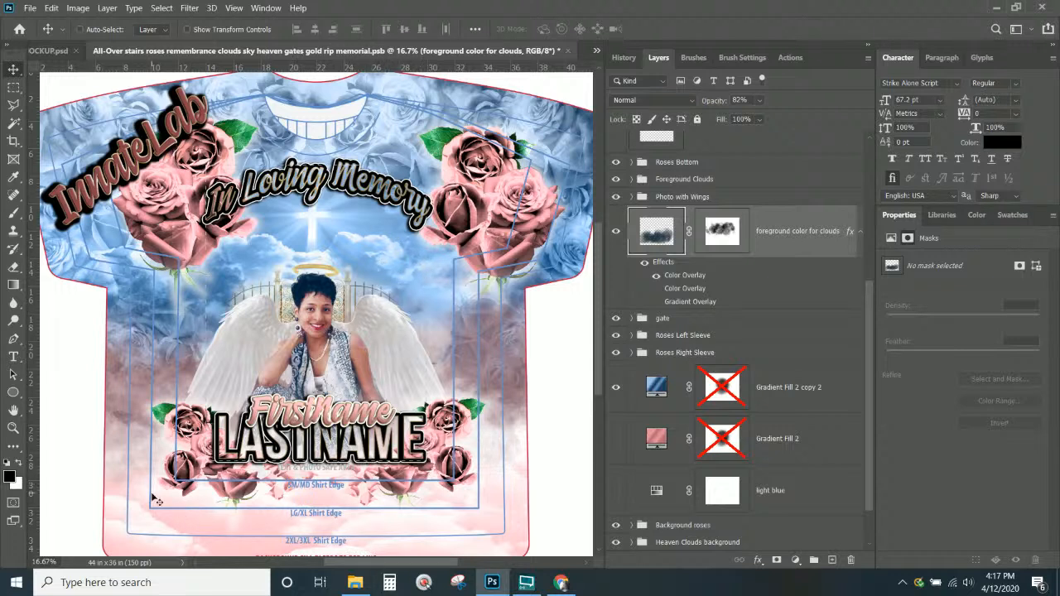
Add a second Color Overlay to the clouds using navy 172a4a sampled from the artwork
{"action": "double_click", "coordinate": [683, 276]}
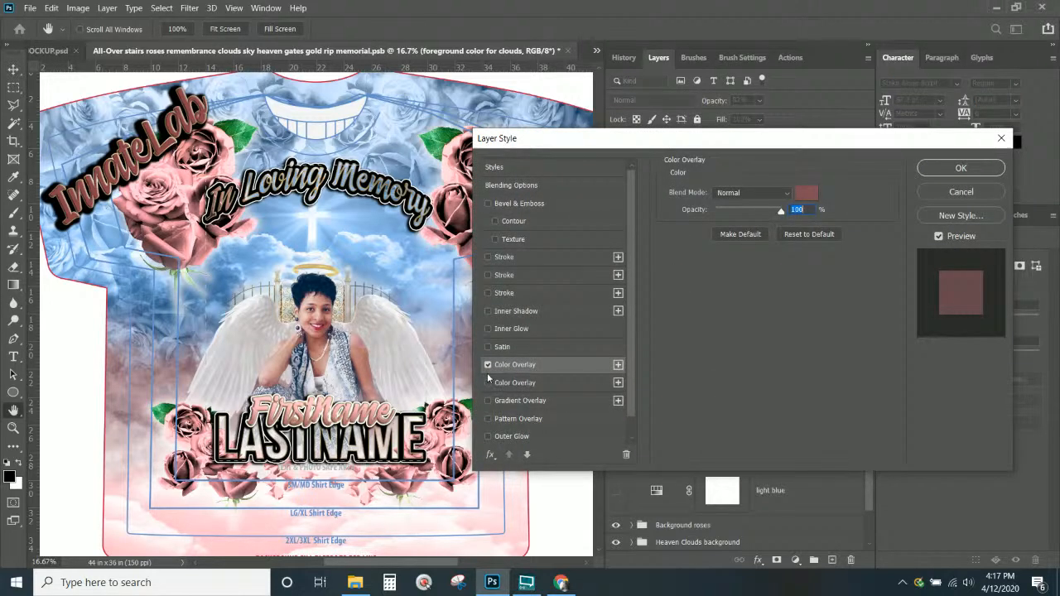
{"action": "left_click", "coordinate": [618, 365]}
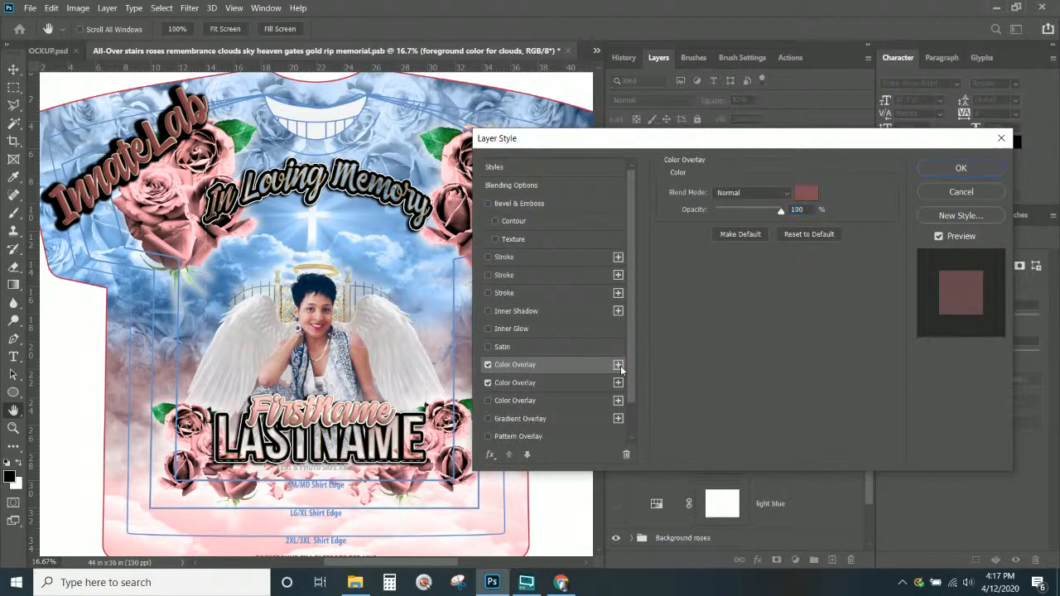
{"action": "left_click", "coordinate": [487, 383]}
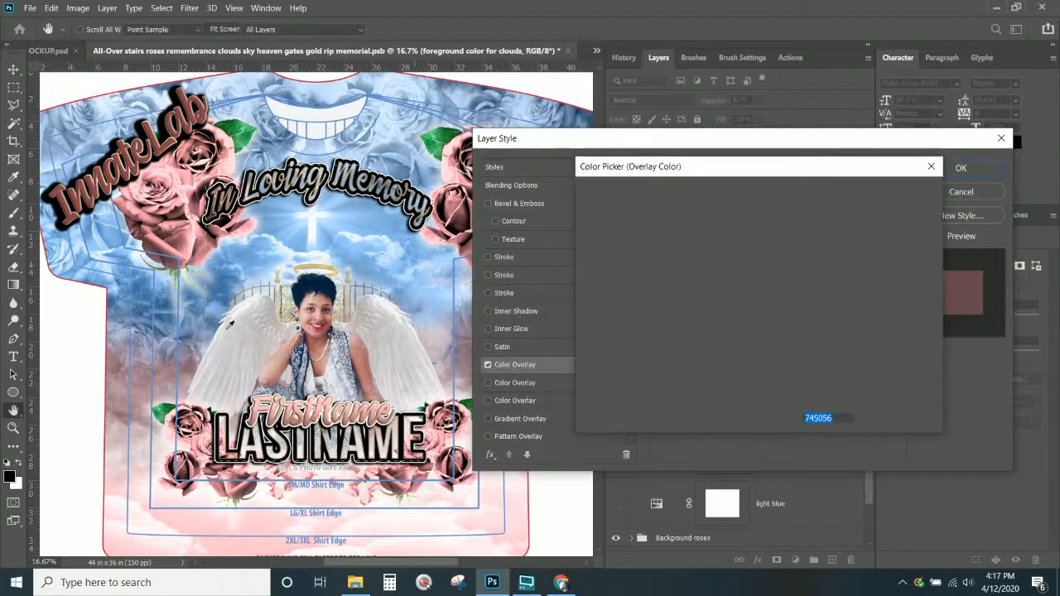
{"action": "left_click", "coordinate": [171, 303]}
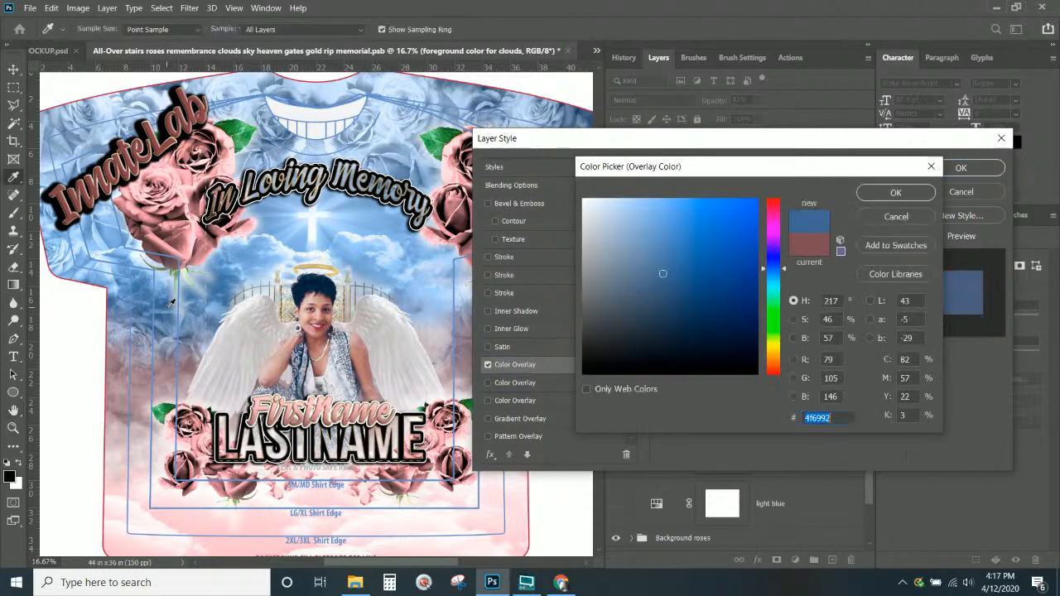
{"action": "left_click", "coordinate": [306, 356]}
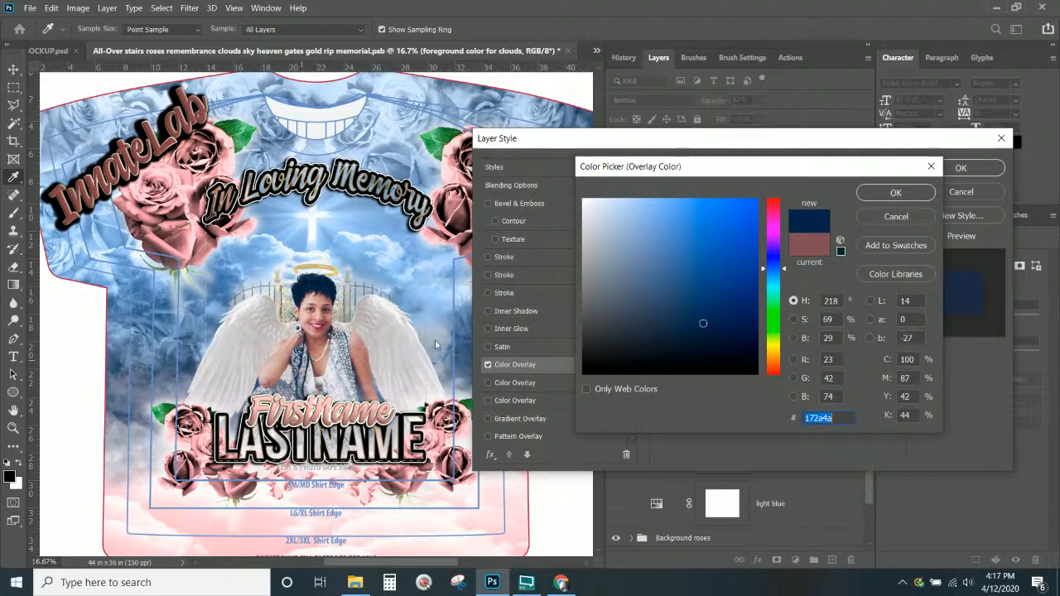
{"action": "left_click", "coordinate": [897, 193]}
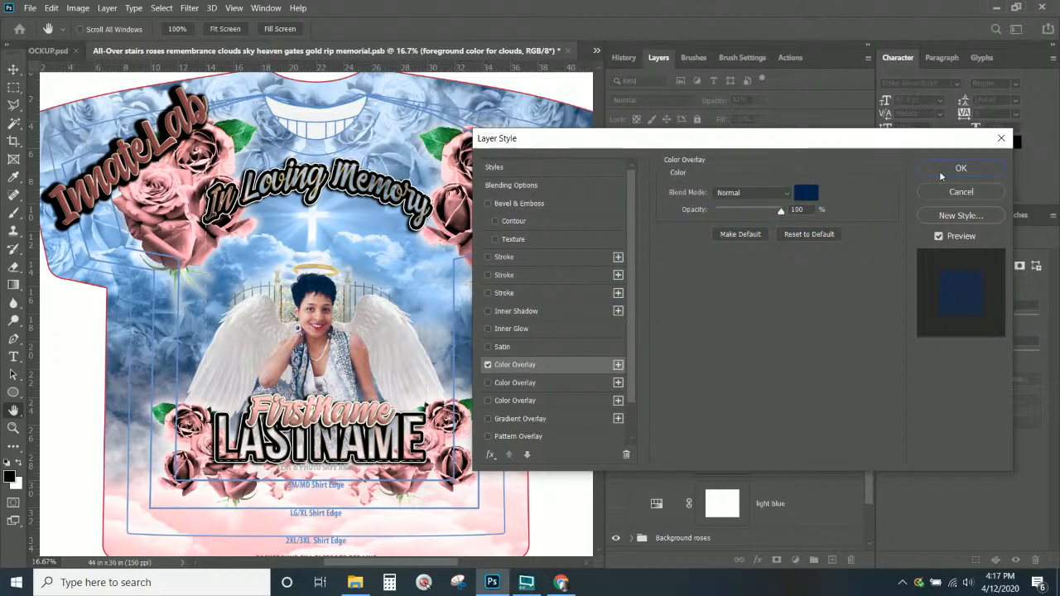
{"action": "left_click", "coordinate": [940, 173]}
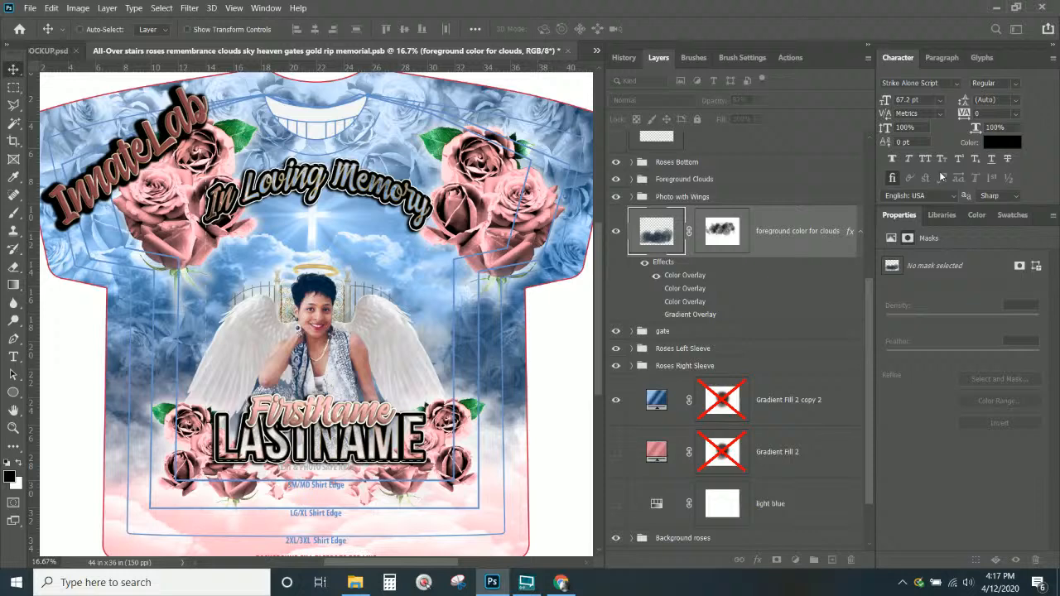
Compare the pink and navy overlays, keeping only the navy 172a4a overlay enabled
{"action": "double_click", "coordinate": [688, 276]}
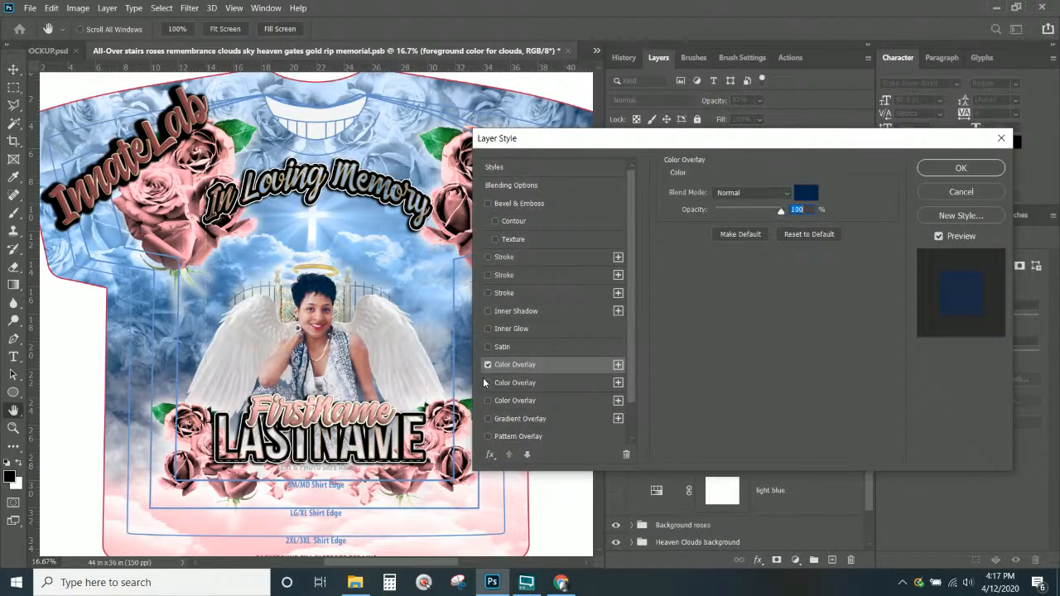
{"action": "left_click", "coordinate": [487, 383]}
{"action": "left_click", "coordinate": [488, 364]}
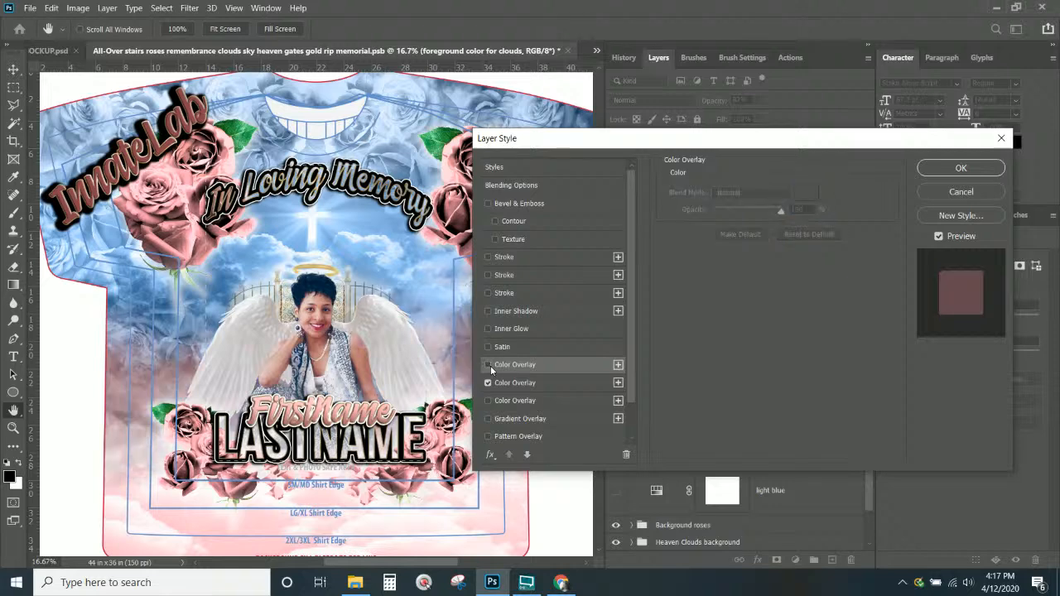
{"action": "left_click", "coordinate": [487, 383]}
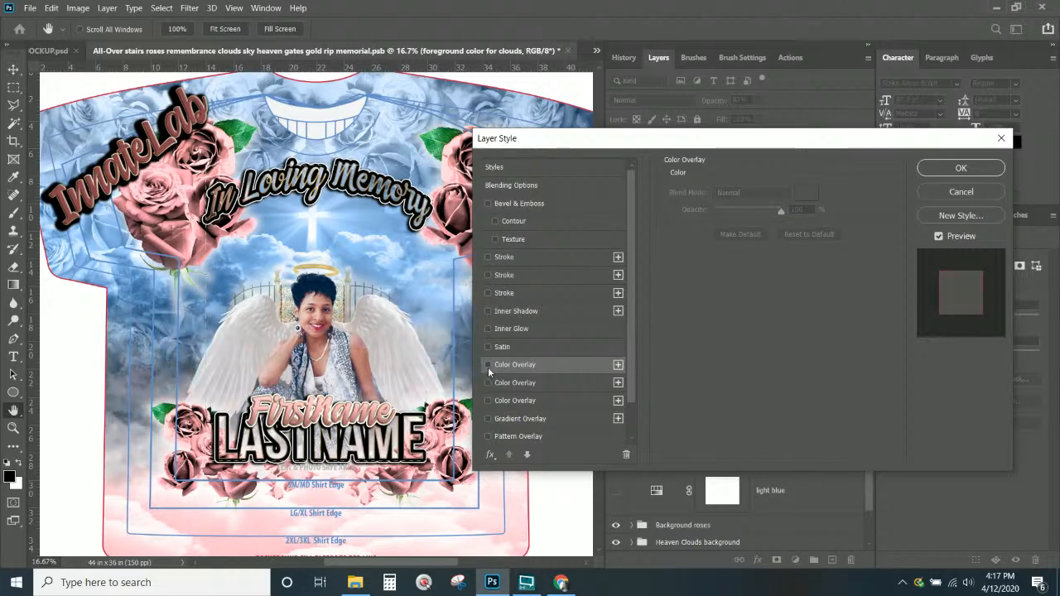
{"action": "left_click", "coordinate": [488, 365]}
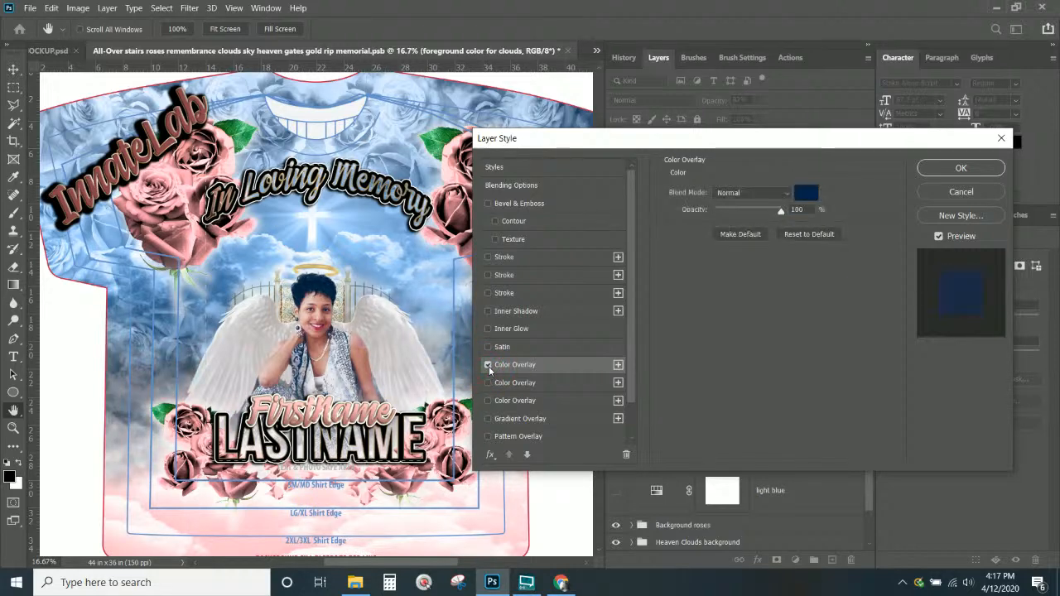
{"action": "left_click", "coordinate": [934, 169]}
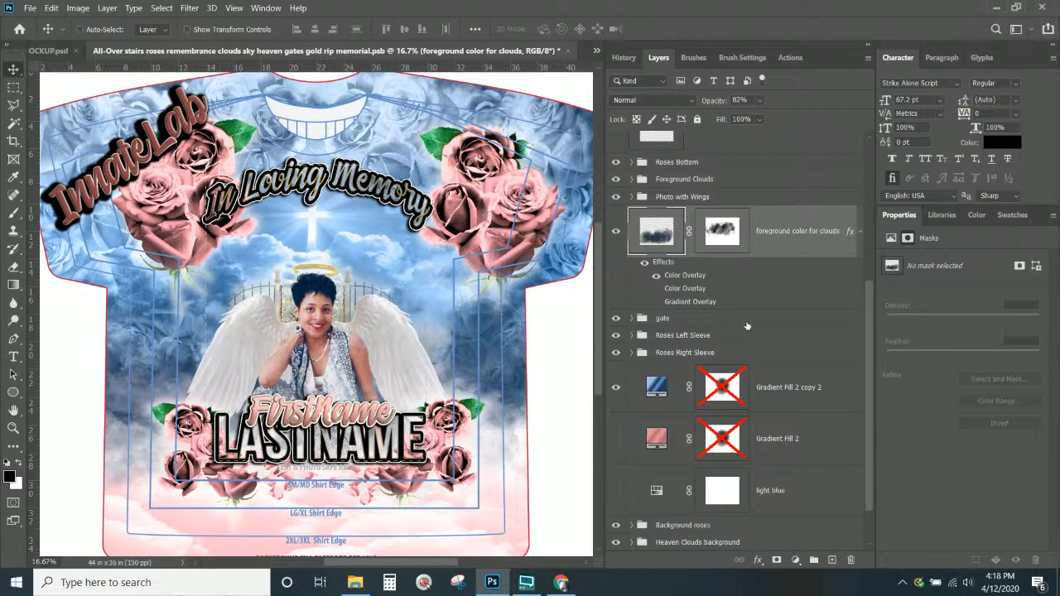
Expand the Foreground Clouds group and select the Gradient Fill 2 copy 2 layer
{"action": "scroll", "coordinate": [756, 349], "scroll_direction": "up", "scroll_amount": 3}
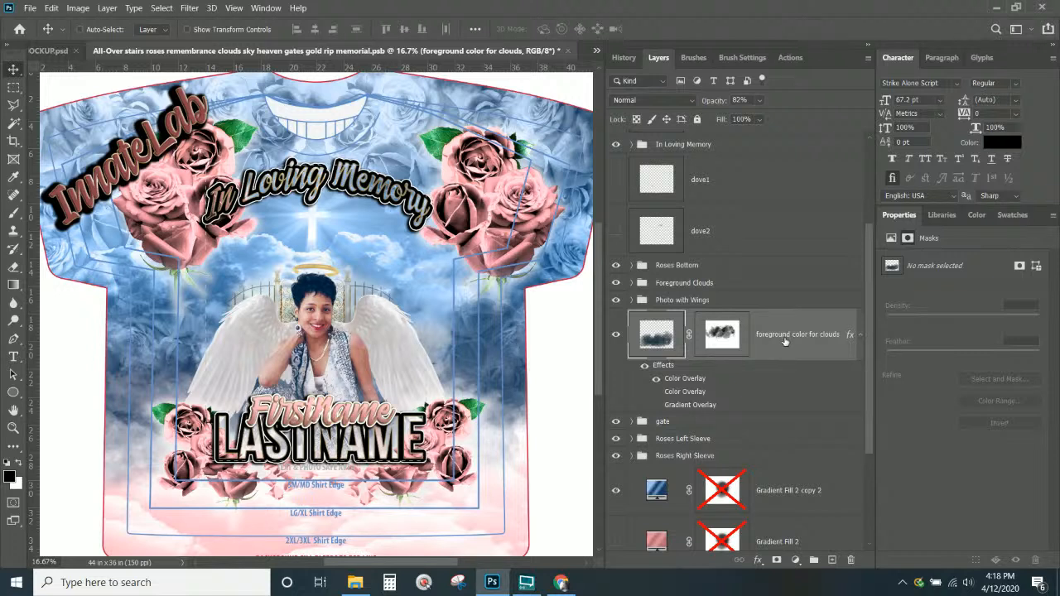
{"action": "scroll", "coordinate": [652, 488], "scroll_direction": "down", "scroll_amount": 1}
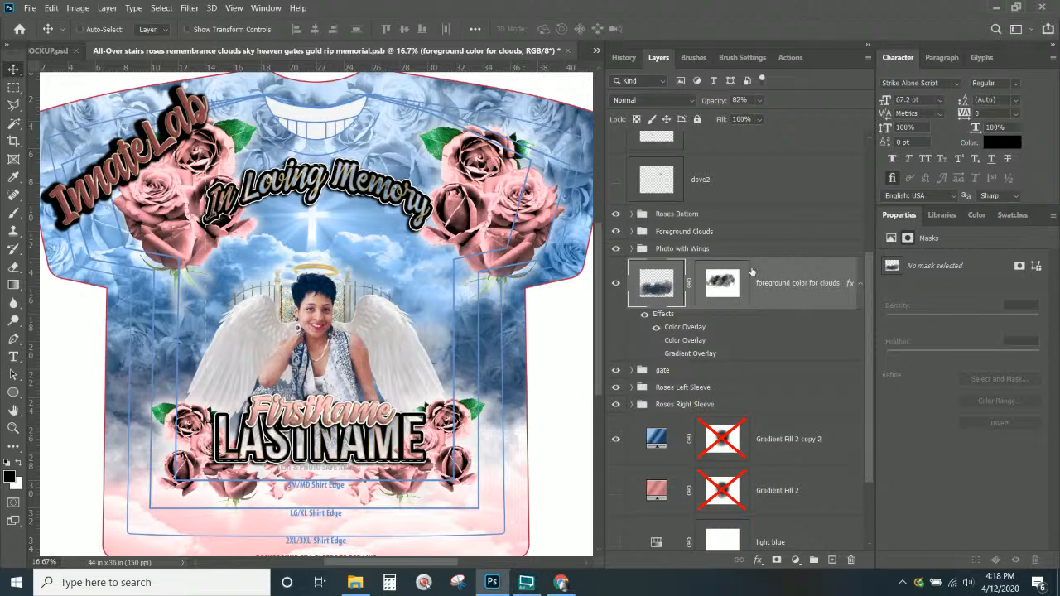
{"action": "left_click", "coordinate": [698, 232]}
{"action": "left_click", "coordinate": [631, 232]}
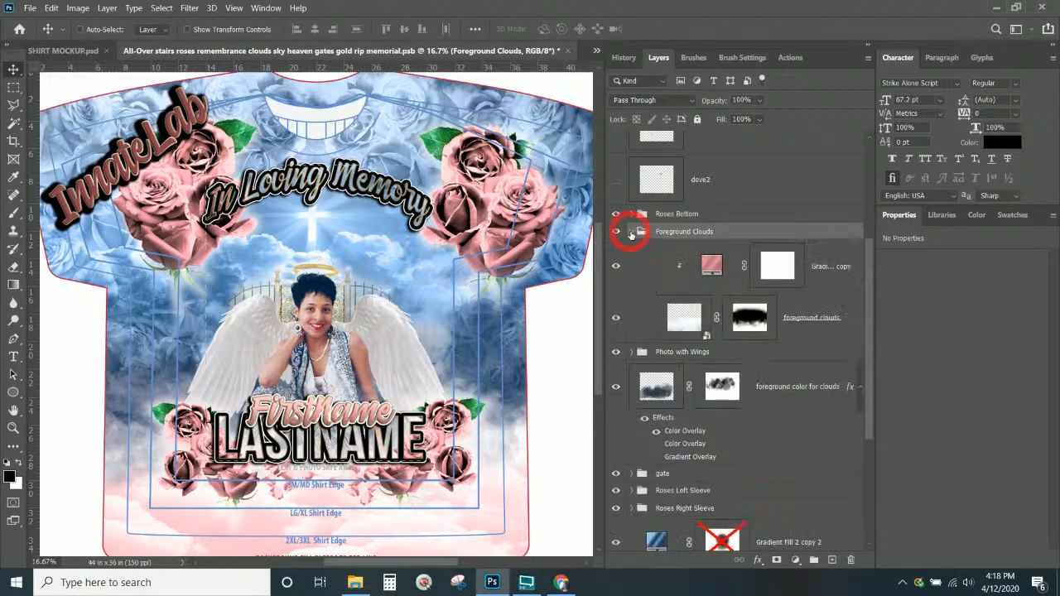
{"action": "left_click", "coordinate": [715, 270]}
{"action": "scroll", "coordinate": [700, 285], "scroll_direction": "down", "scroll_amount": 1}
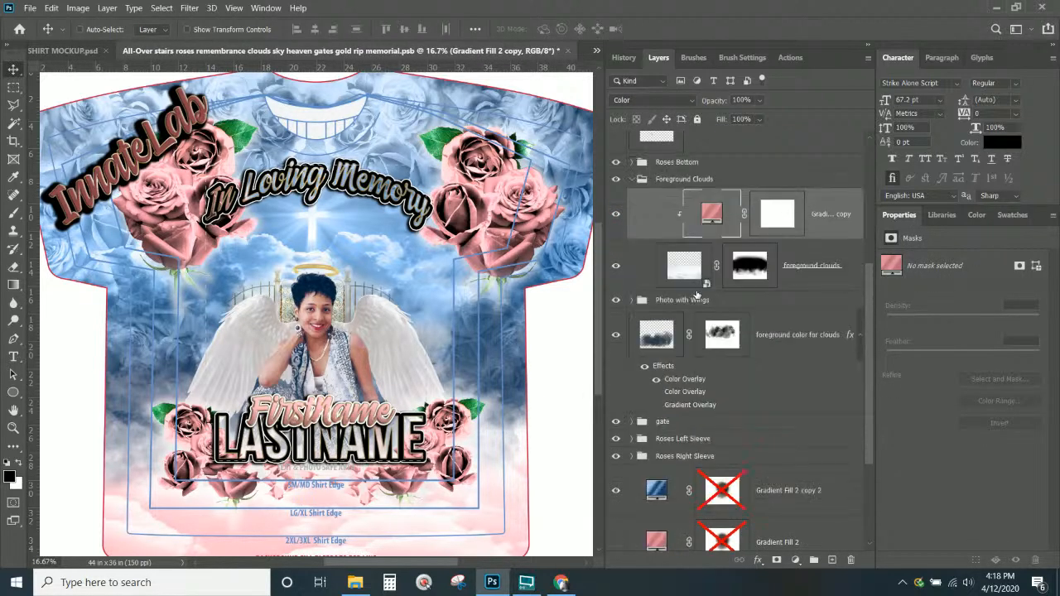
{"action": "scroll", "coordinate": [698, 296], "scroll_direction": "down", "scroll_amount": 1}
{"action": "left_click", "coordinate": [663, 439]}
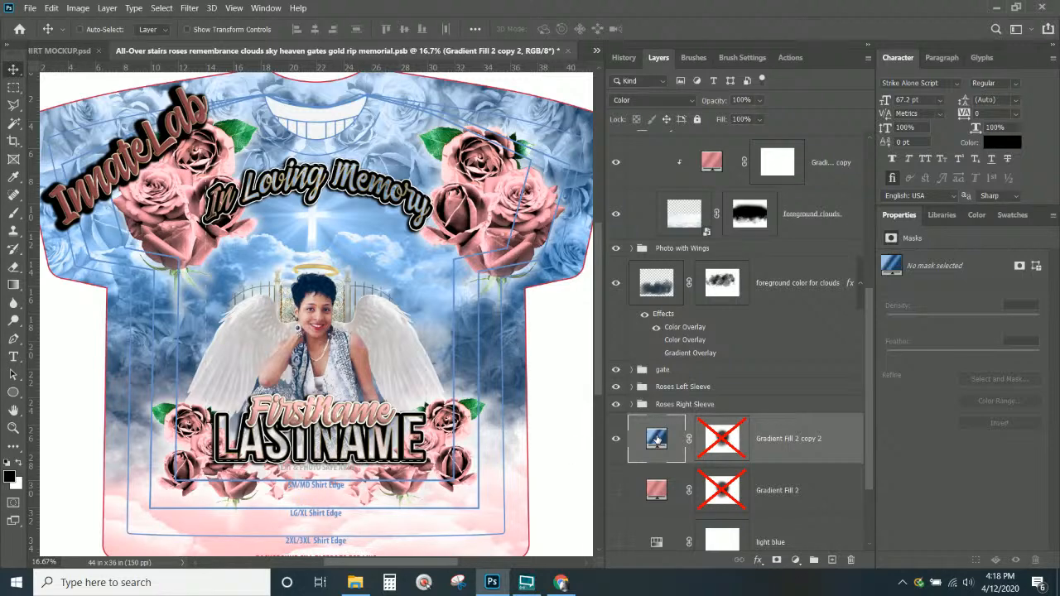
Duplicate the blue gradient fill and place it above the pink gradient in Foreground Clouds
{"action": "left_click_drag", "start_coordinate": [657, 439], "coordinate": [706, 159]}
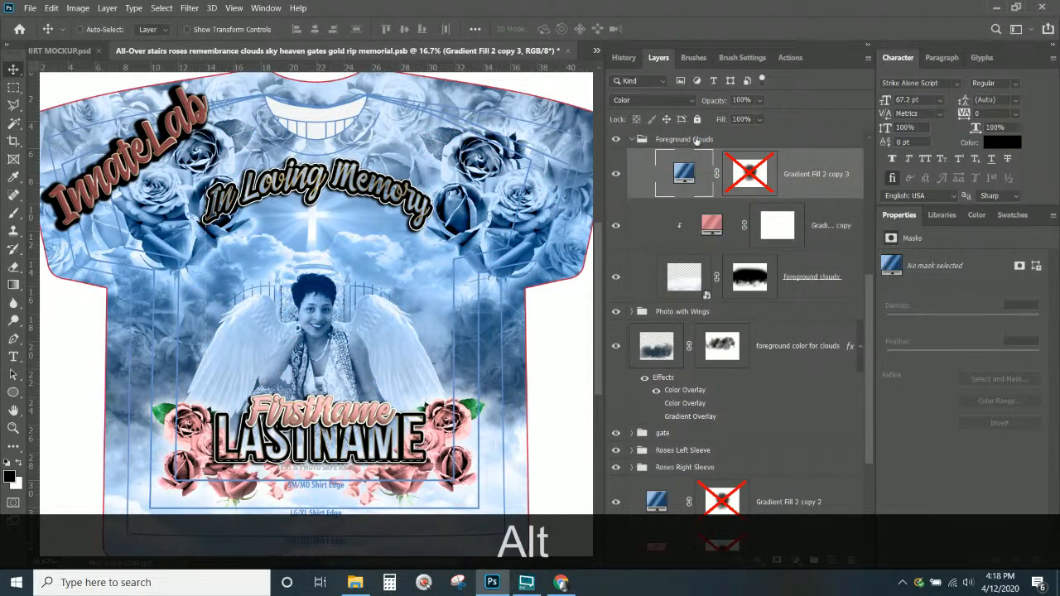
{"action": "scroll", "coordinate": [404, 410], "scroll_direction": "down", "scroll_amount": 1}
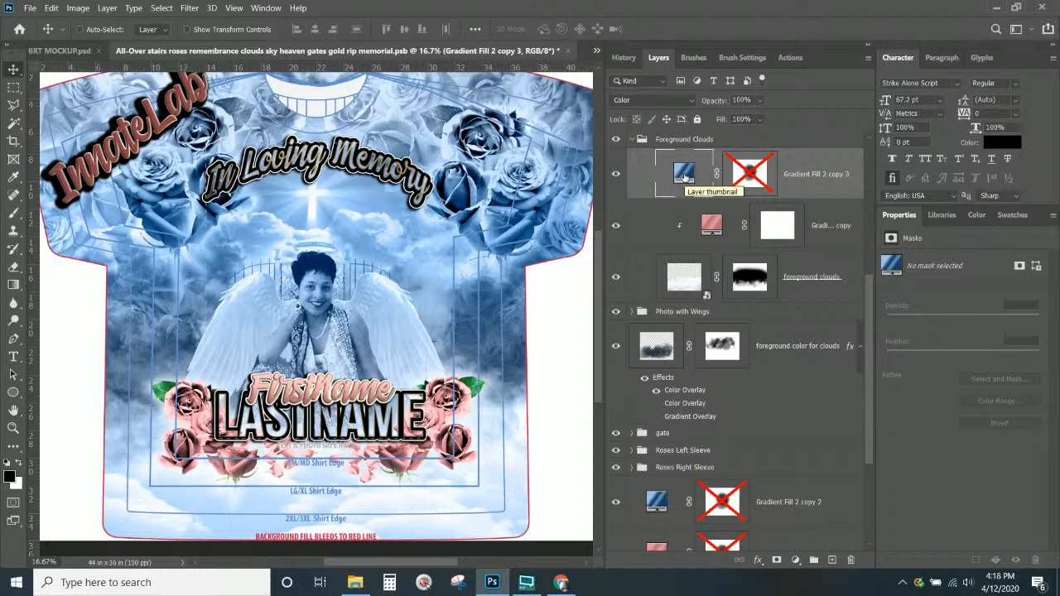
{"action": "left_click_drag", "start_coordinate": [685, 174], "coordinate": [684, 138]}
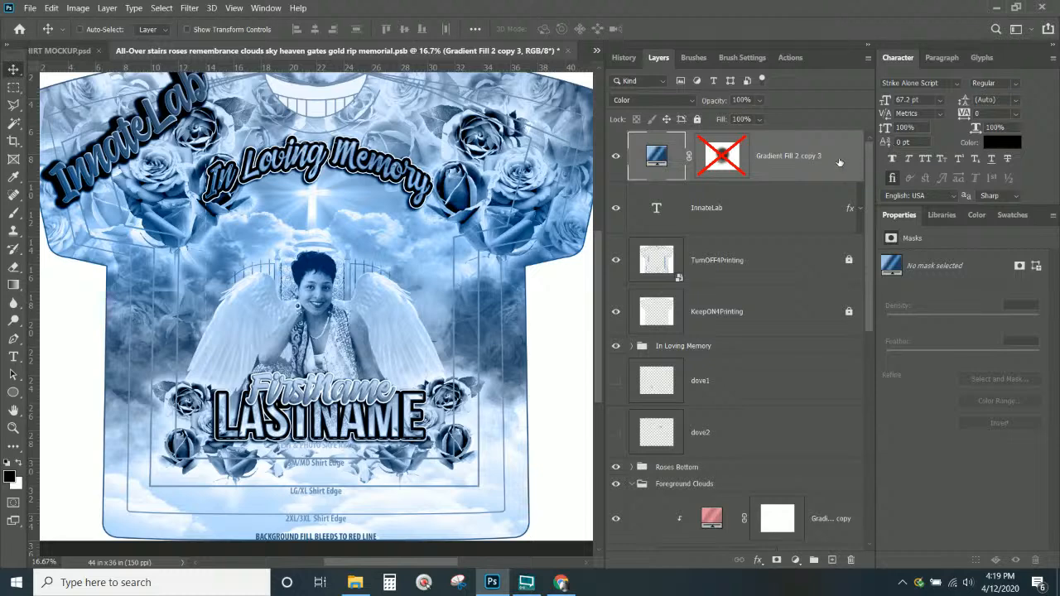
{"action": "left_click_drag", "start_coordinate": [838, 161], "coordinate": [765, 478]}
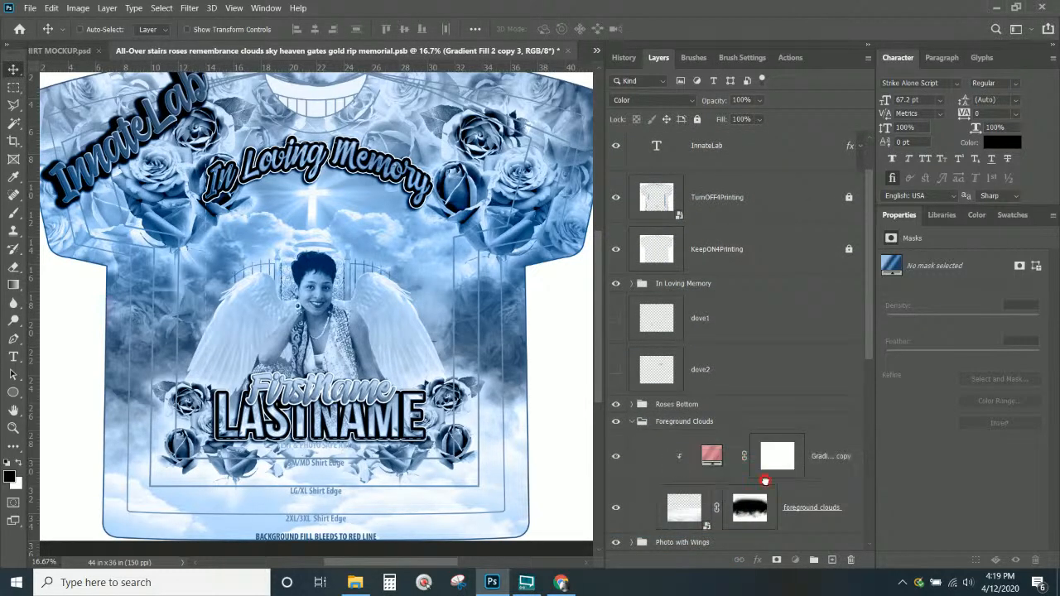
{"action": "left_click_drag", "start_coordinate": [710, 448], "coordinate": [711, 401]}
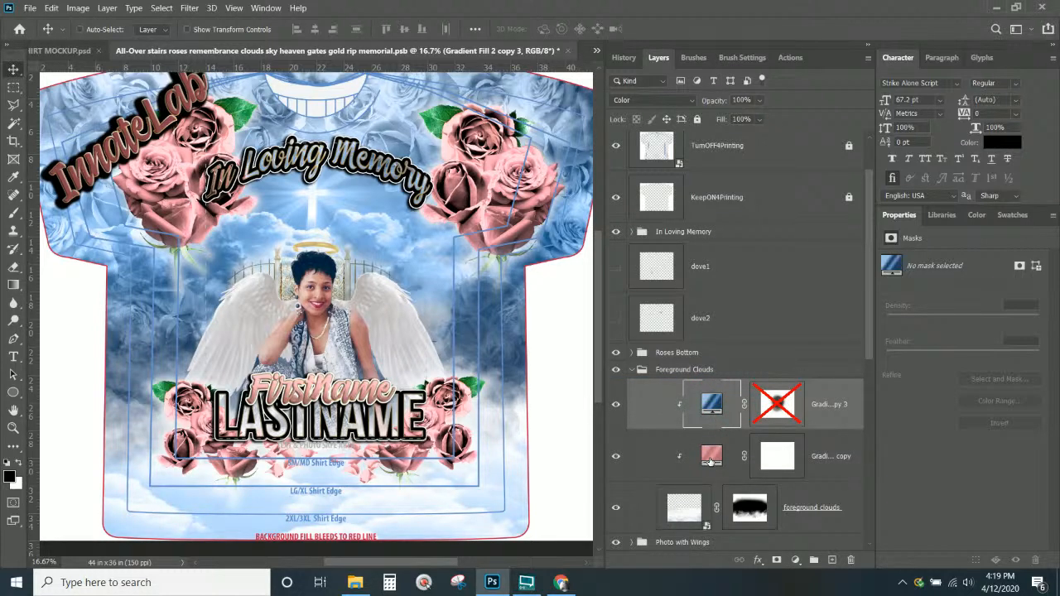
{"action": "scroll", "coordinate": [711, 451], "scroll_direction": "down", "scroll_amount": 1}
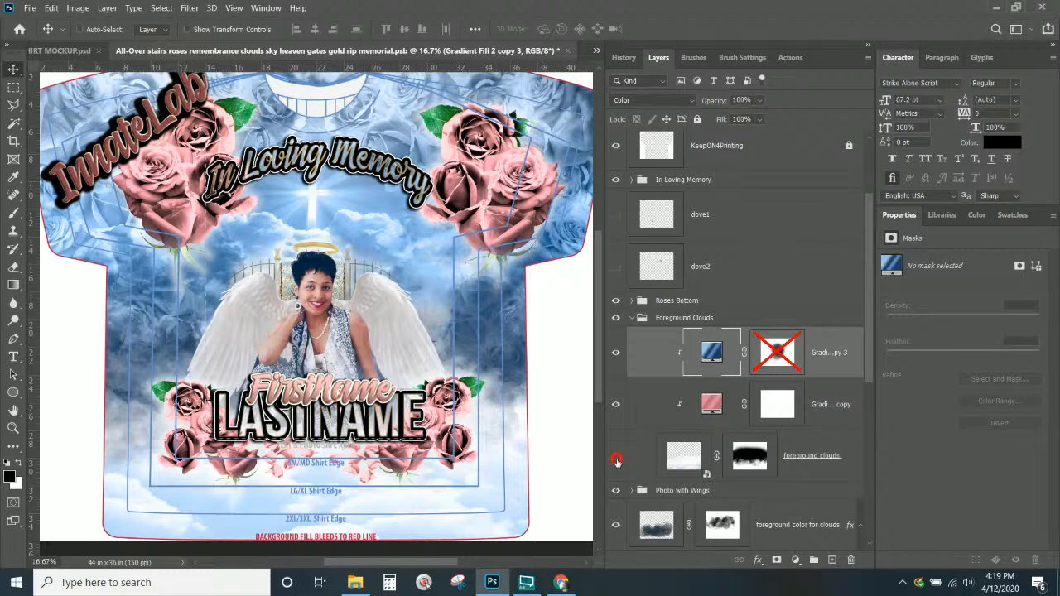
Keep the foreground clouds layer visible and hide the pink gradient fill copy
{"action": "left_click", "coordinate": [617, 461]}
{"action": "left_click", "coordinate": [617, 457]}
{"action": "left_click", "coordinate": [710, 406]}
{"action": "left_click", "coordinate": [616, 407]}
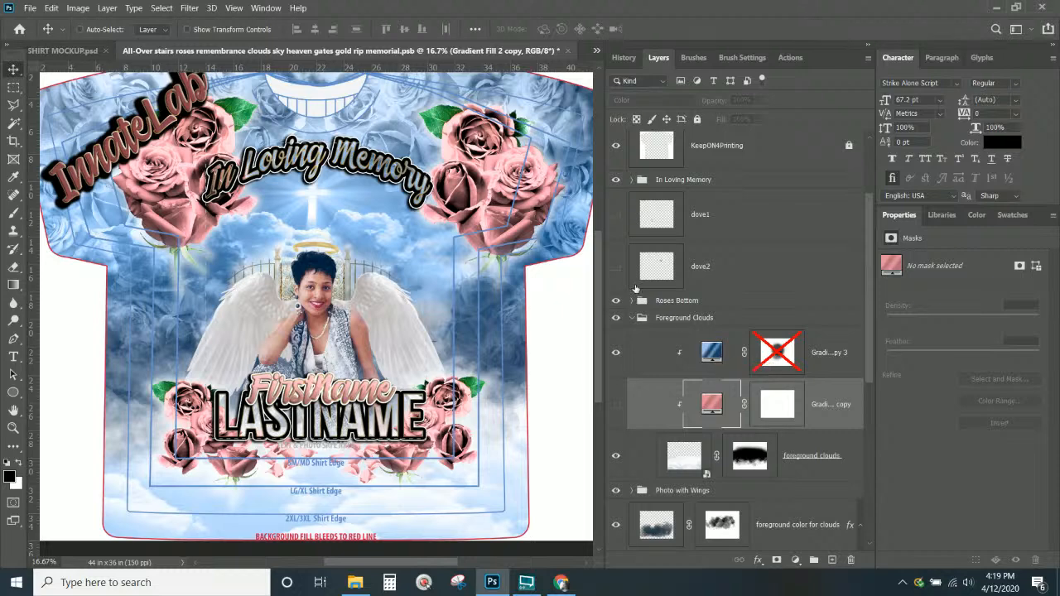
{"action": "scroll", "coordinate": [702, 395], "scroll_direction": "up", "scroll_amount": 3}
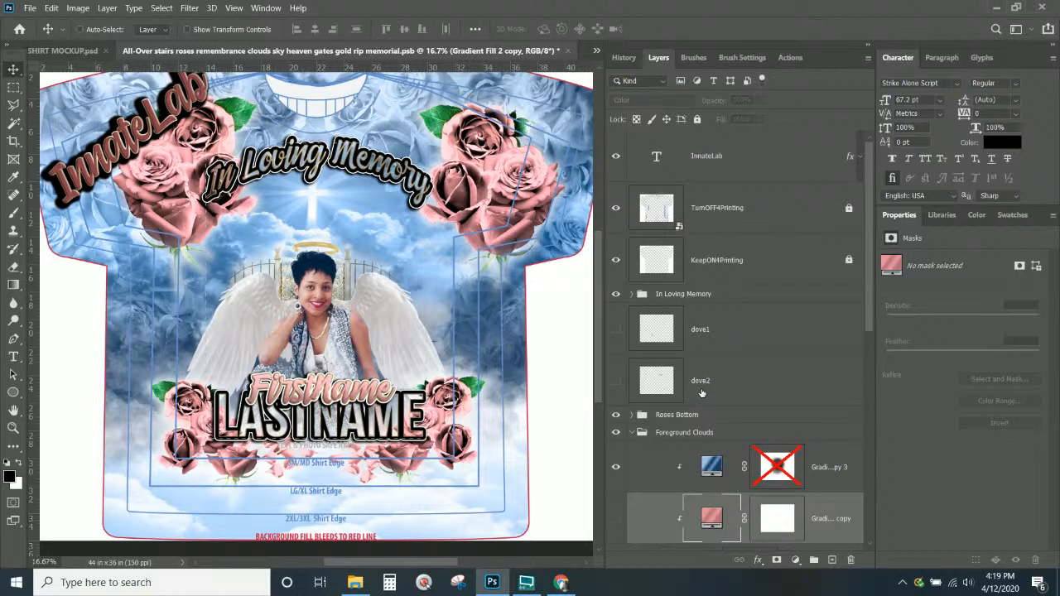
{"action": "left_click", "coordinate": [634, 380]}
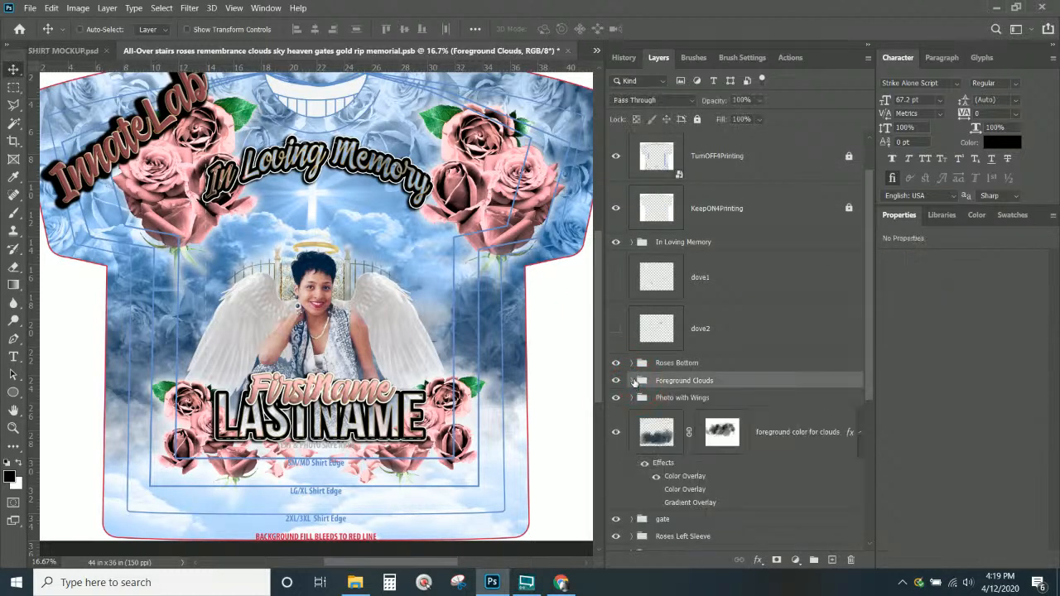
{"action": "left_click", "coordinate": [632, 363]}
{"action": "scroll", "coordinate": [634, 371], "scroll_direction": "down", "scroll_amount": 3}
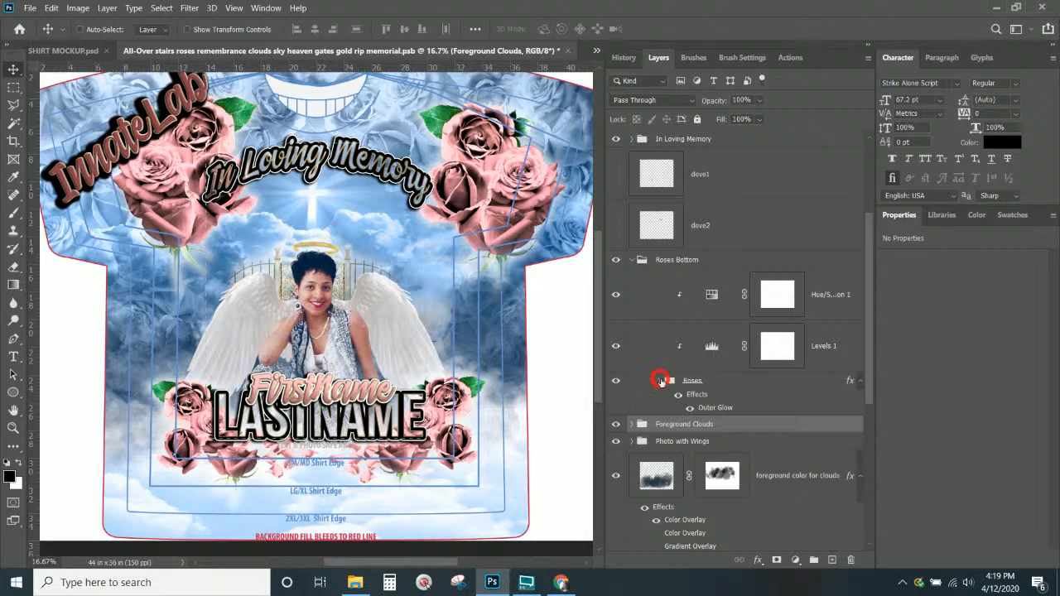
{"action": "left_click", "coordinate": [660, 381]}
{"action": "left_click", "coordinate": [661, 381]}
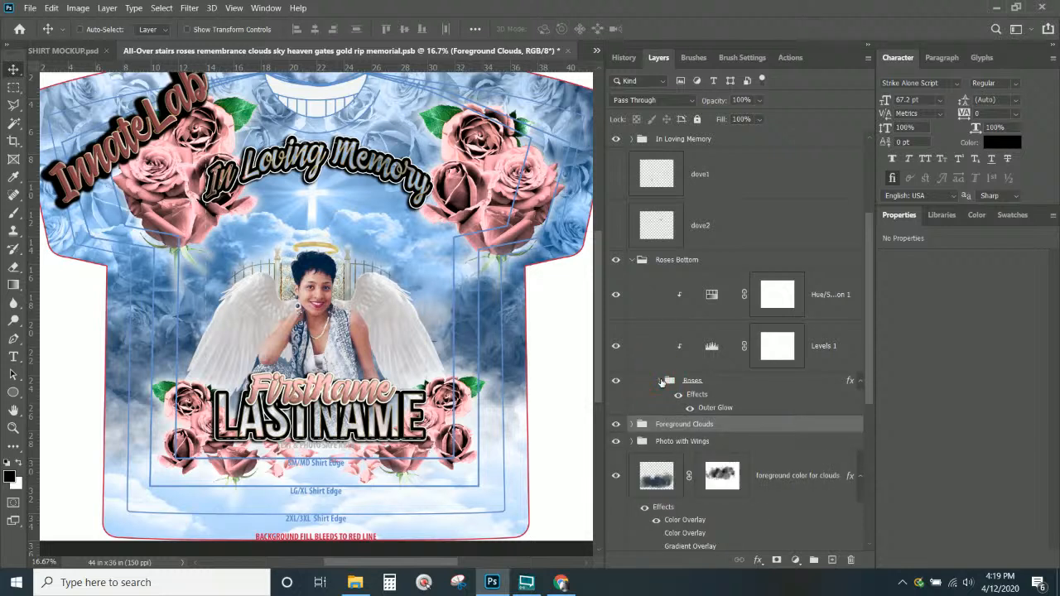
{"action": "left_click", "coordinate": [710, 296]}
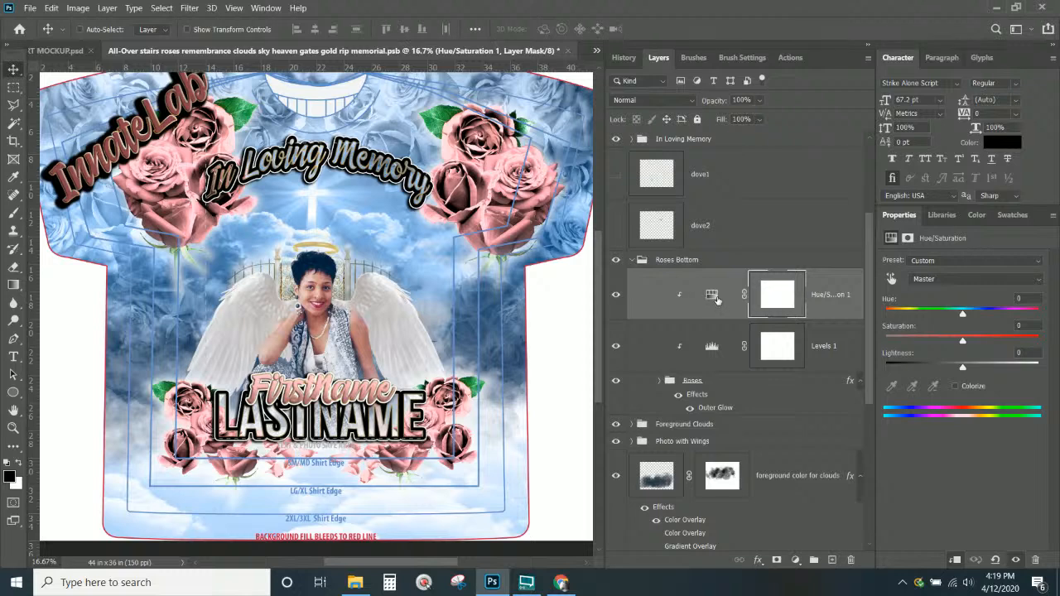
{"action": "left_click", "coordinate": [617, 298]}
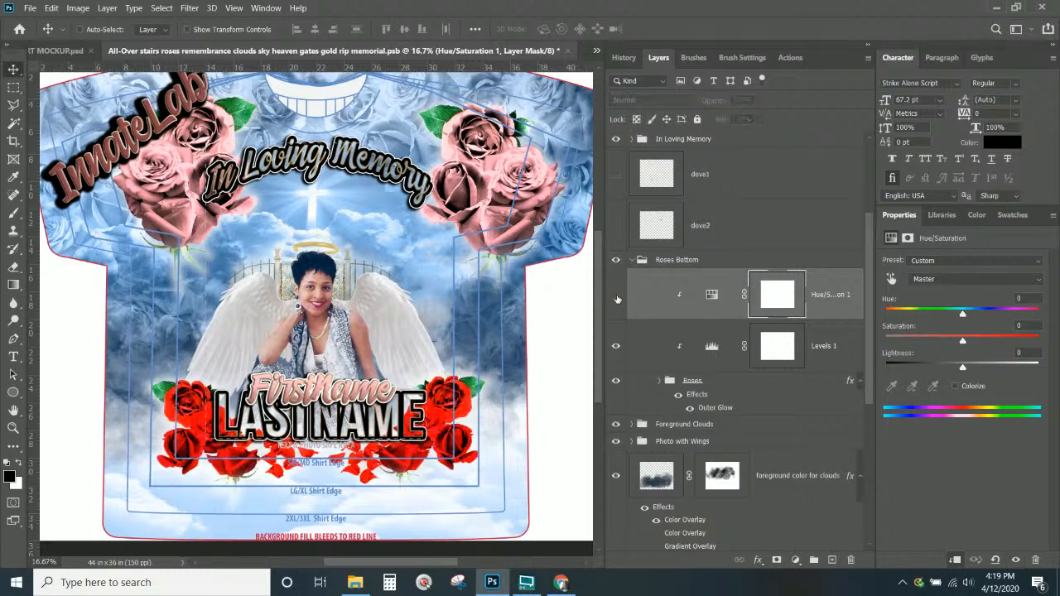
{"action": "left_click", "coordinate": [616, 297]}
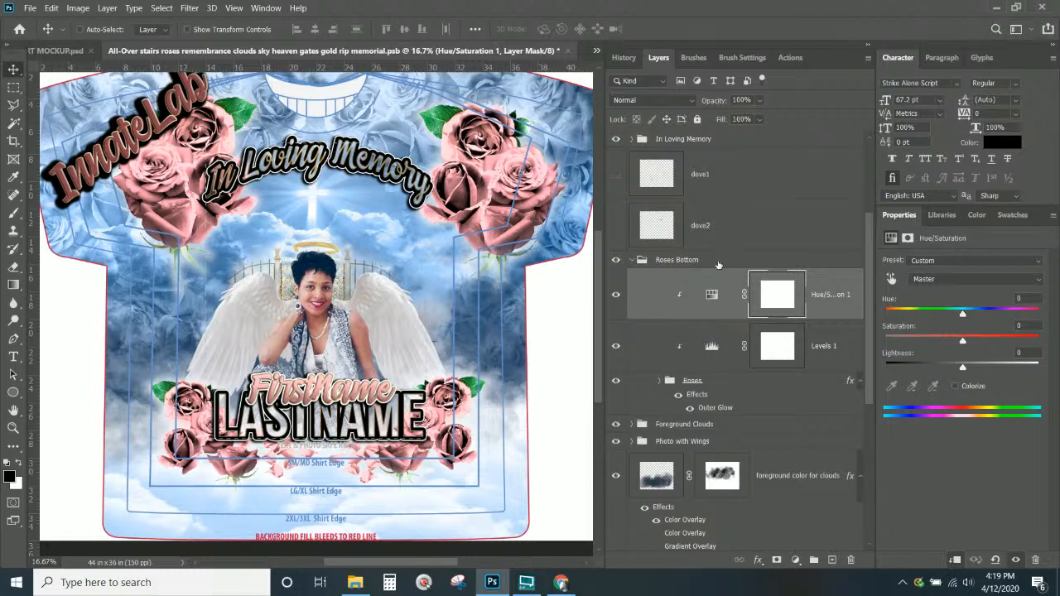
{"action": "left_click", "coordinate": [634, 262]}
{"action": "left_click", "coordinate": [633, 261]}
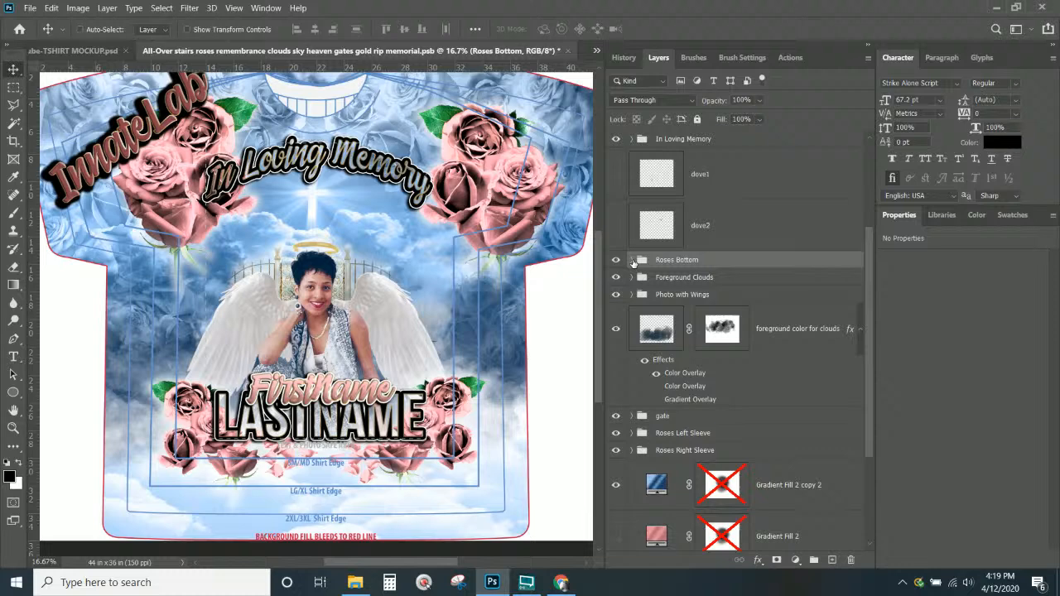
{"action": "left_click", "coordinate": [656, 489]}
Copy the blue gradient above Roses Bottom, clip it to the roses, and delete its mask
{"action": "left_click_drag", "start_coordinate": [656, 489], "coordinate": [665, 249]}
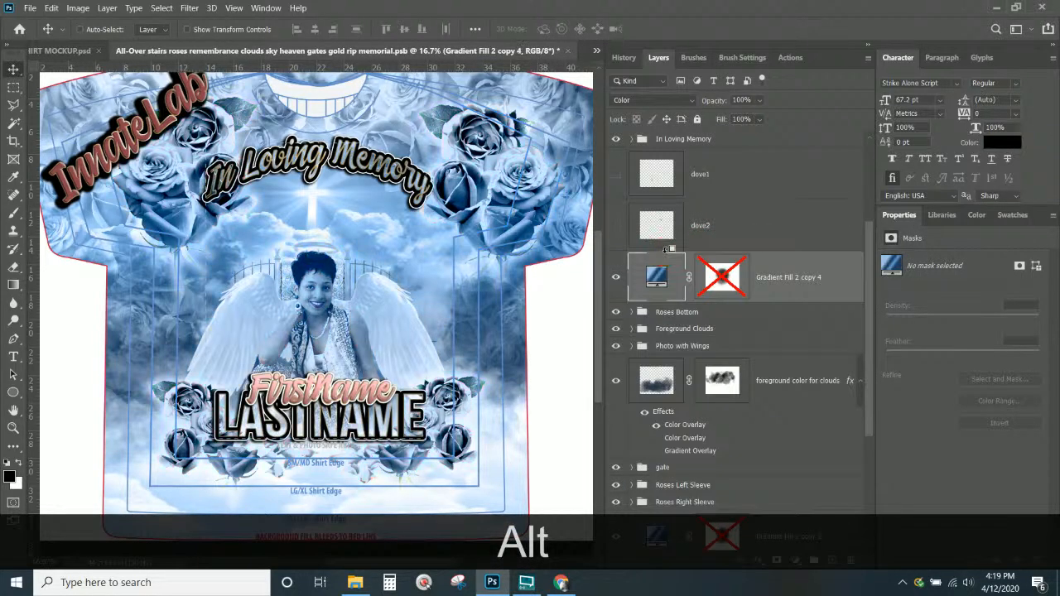
{"action": "right_click", "coordinate": [776, 270]}
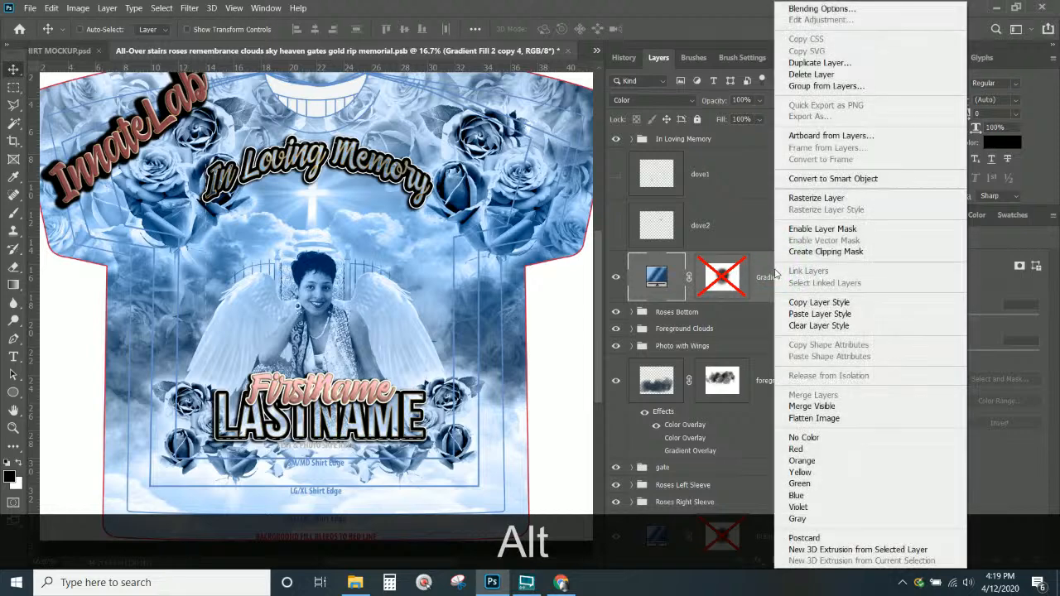
{"action": "left_click", "coordinate": [804, 253]}
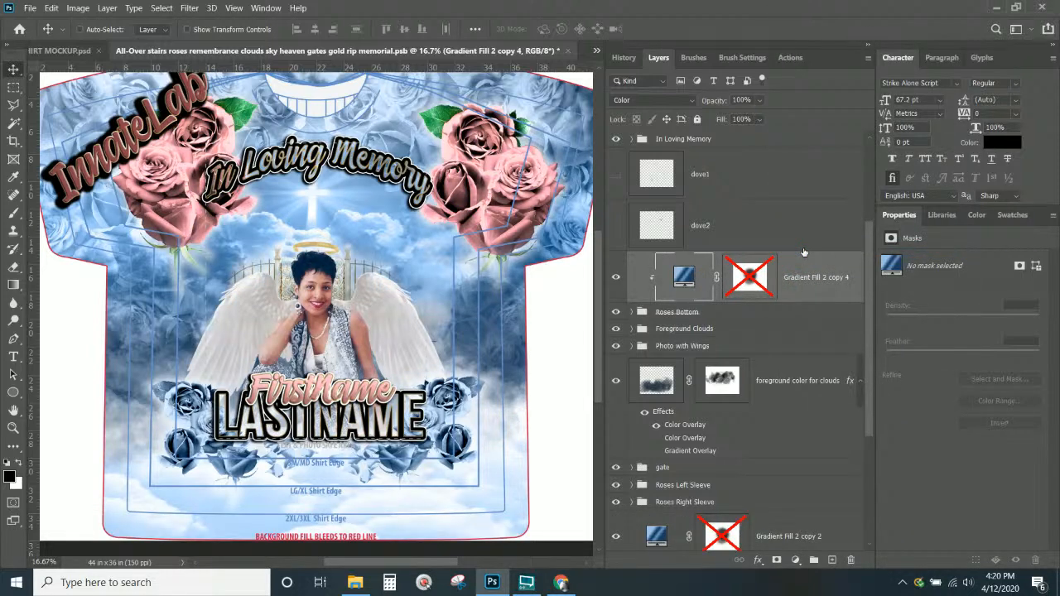
{"action": "left_click", "coordinate": [759, 282], "text": "shift"}
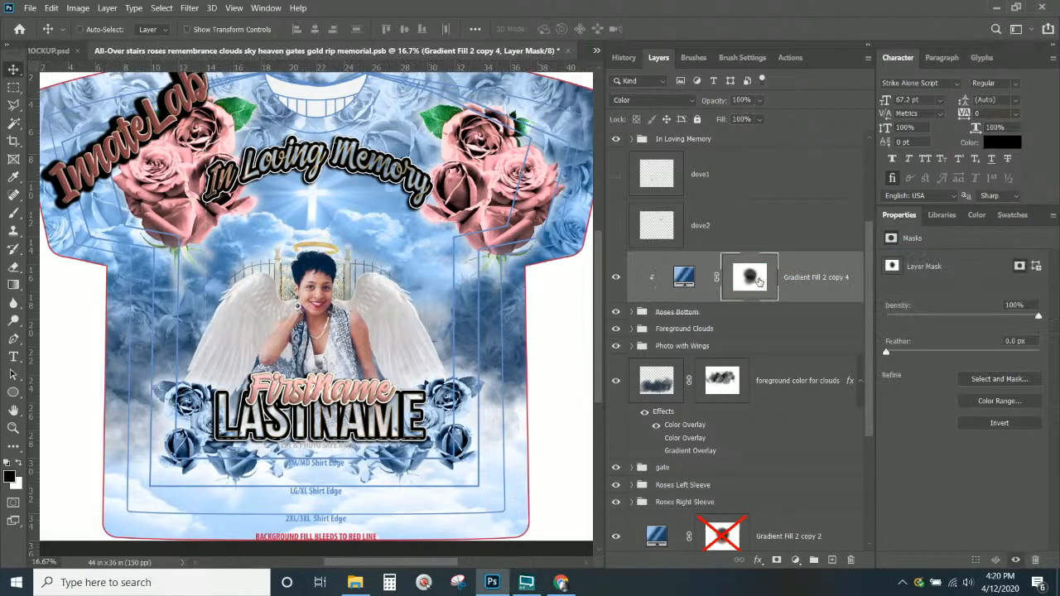
{"action": "right_click", "coordinate": [759, 282]}
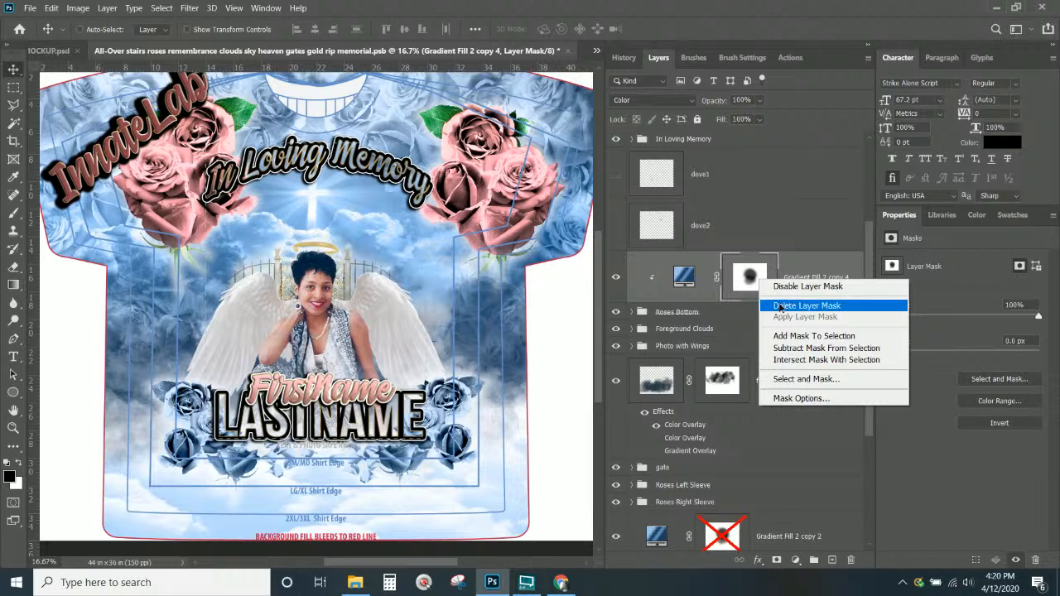
{"action": "left_click", "coordinate": [779, 305]}
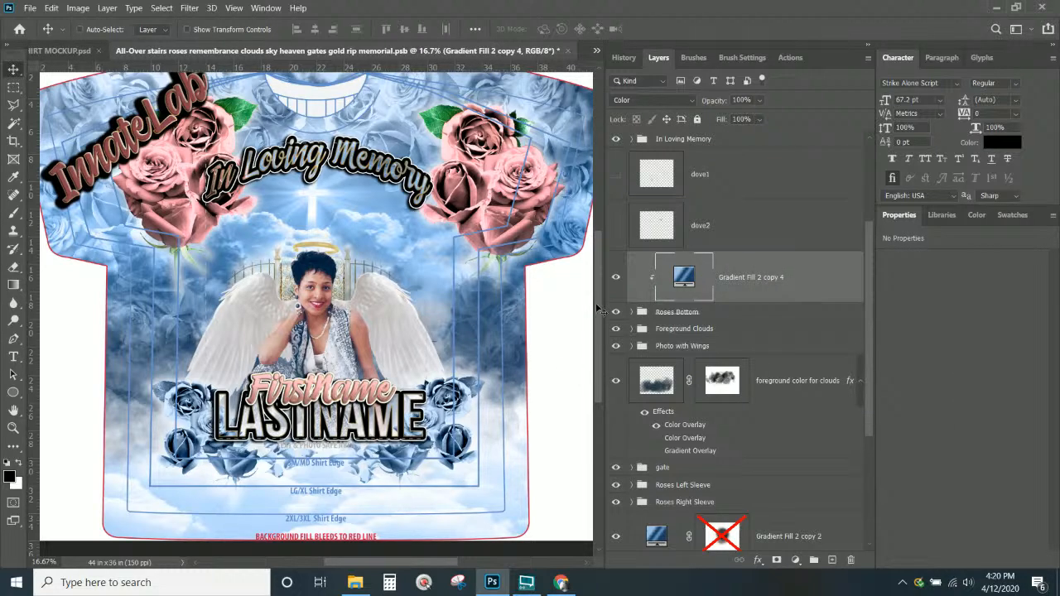
{"action": "left_click_drag", "start_coordinate": [598, 307], "coordinate": [598, 316]}
{"action": "scroll", "coordinate": [675, 302], "scroll_direction": "down", "scroll_amount": 4}
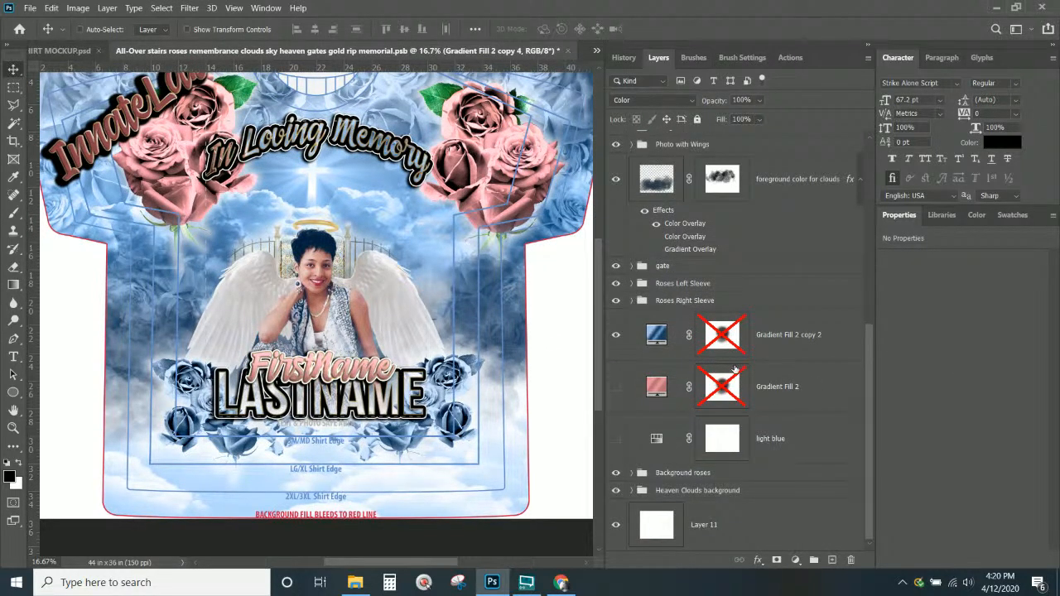
Compare with pink Gradient Fill 2, disable its mask, then keep copy 2 visible and it hidden
{"action": "left_click", "coordinate": [616, 335]}
{"action": "left_click", "coordinate": [616, 386]}
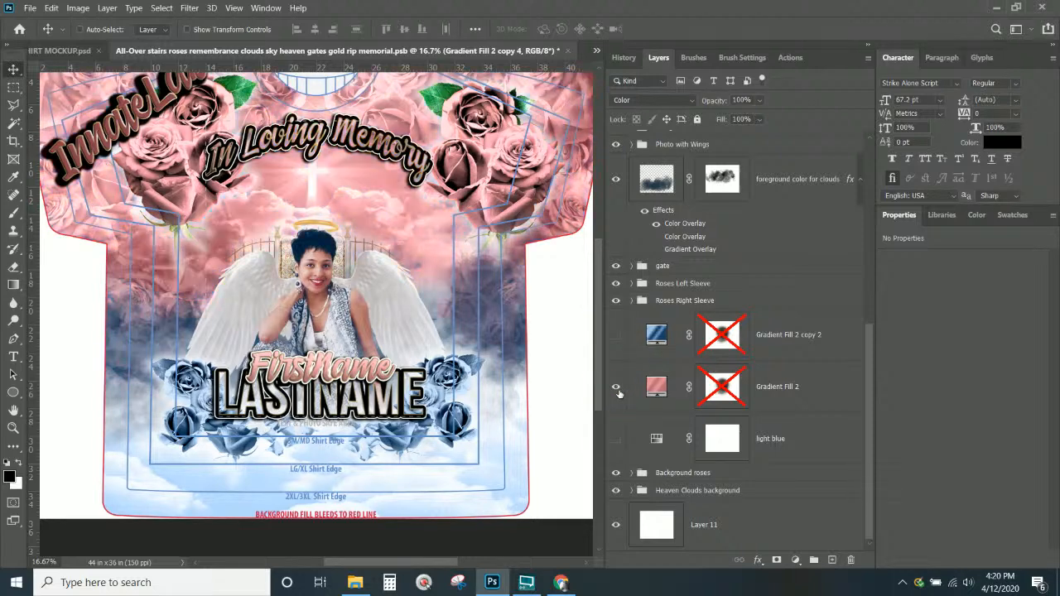
{"action": "left_click", "coordinate": [720, 387], "text": "shift"}
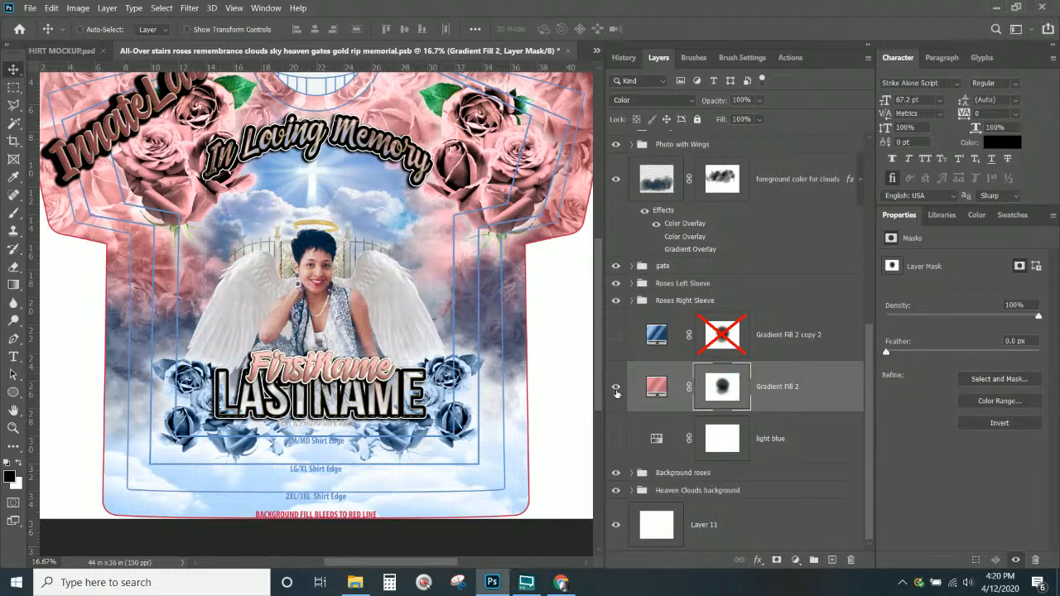
{"action": "right_click", "coordinate": [709, 387]}
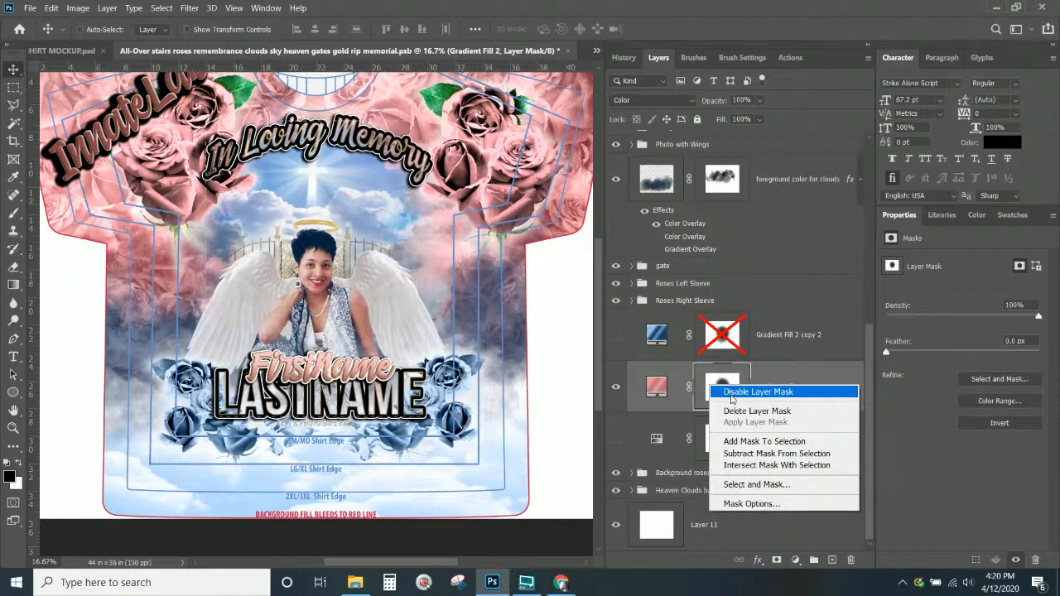
{"action": "left_click", "coordinate": [733, 393]}
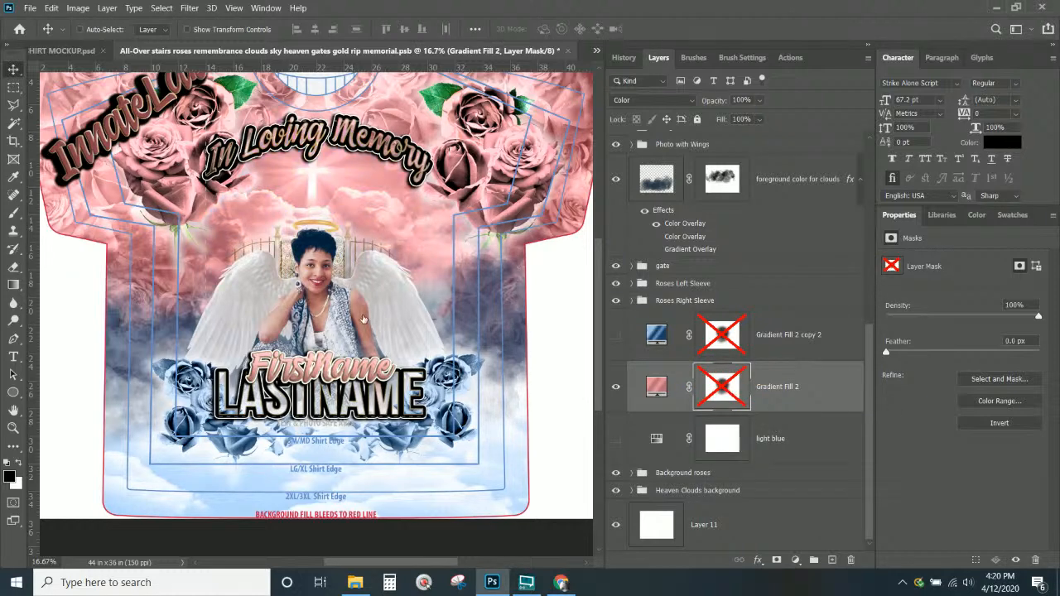
{"action": "left_click", "coordinate": [616, 335]}
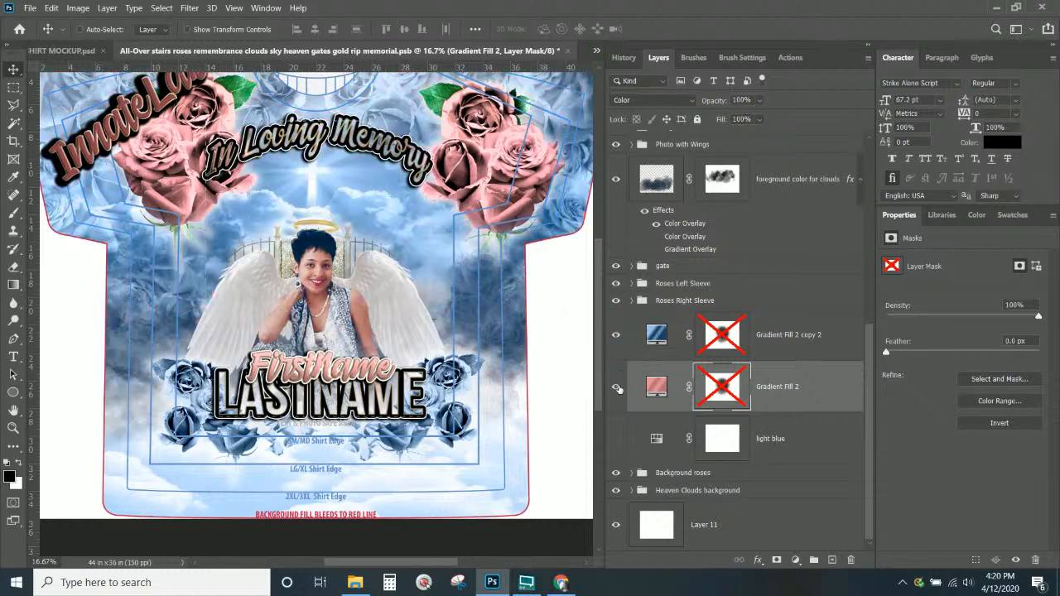
{"action": "left_click", "coordinate": [615, 387]}
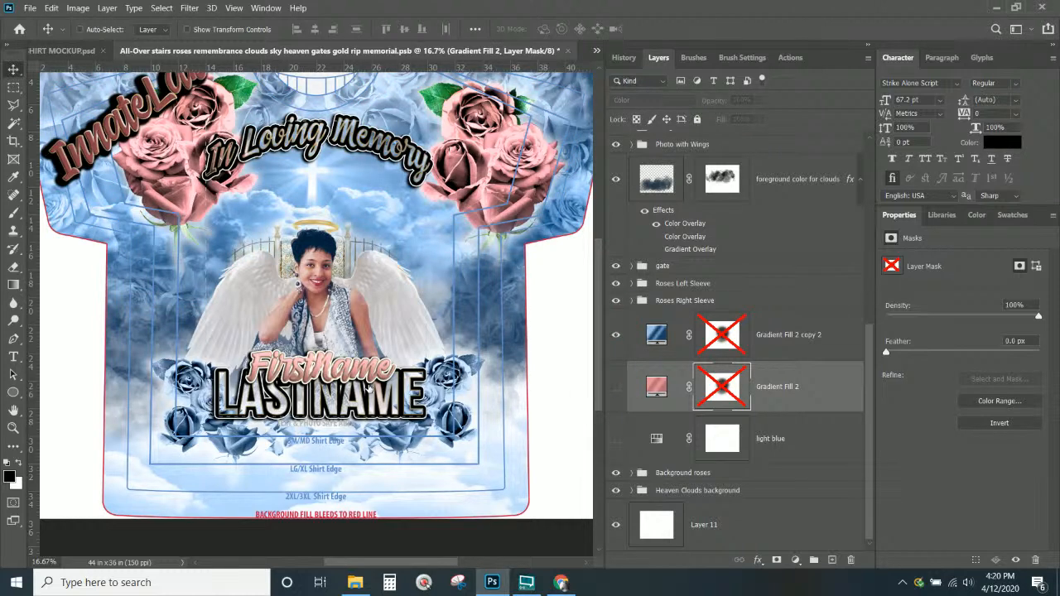
Select the Roses layer from the layers under the design
{"action": "scroll", "coordinate": [374, 392], "scroll_direction": "up", "scroll_amount": 1}
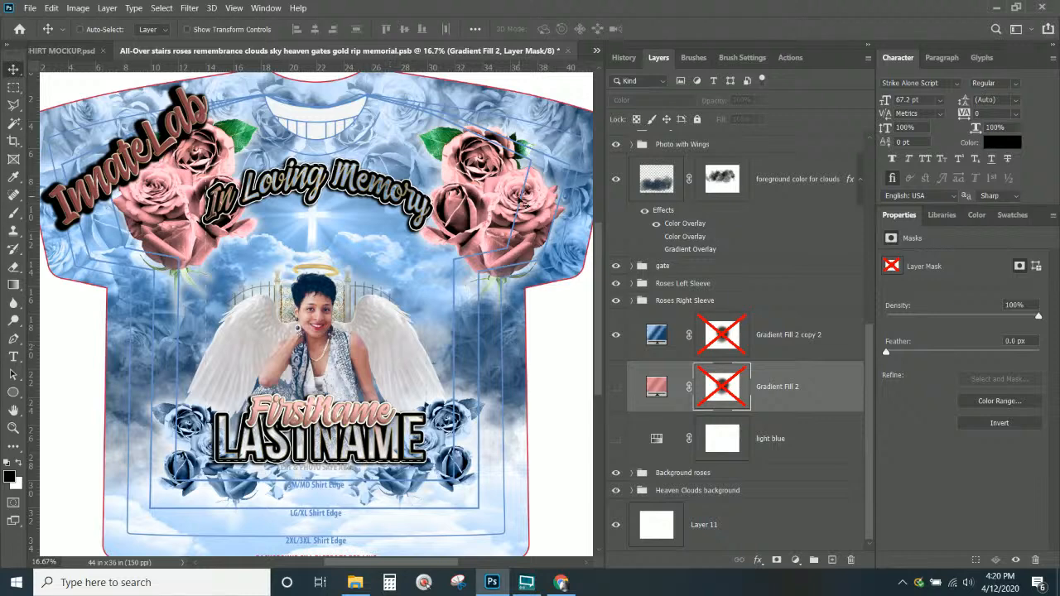
{"action": "right_click", "coordinate": [492, 215]}
{"action": "left_click", "coordinate": [512, 231]}
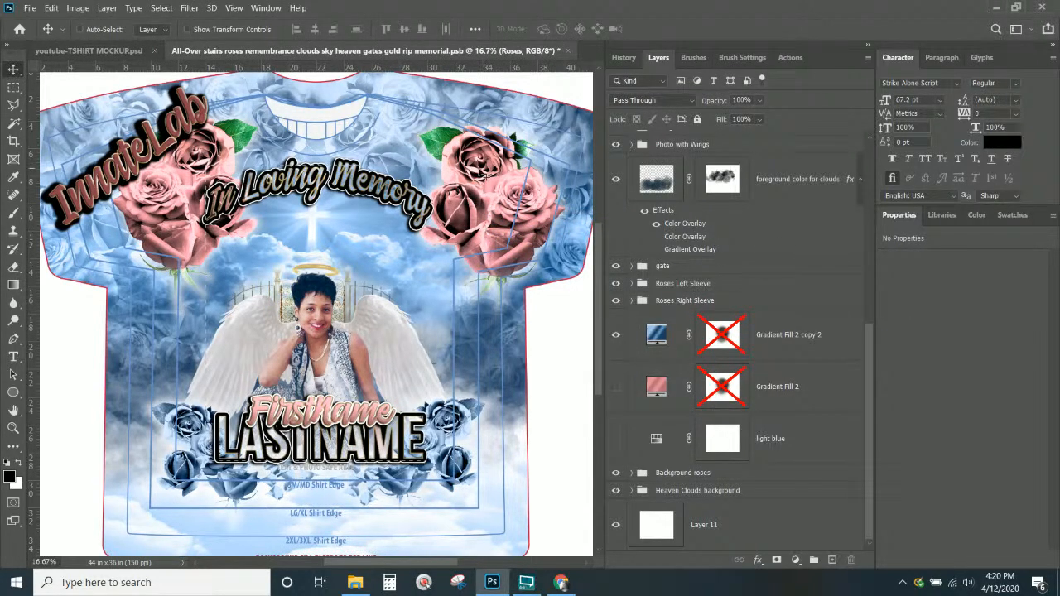
Copy the blue gradient above Roses Right Sleeve and clip it to those roses
{"action": "right_click", "coordinate": [478, 171]}
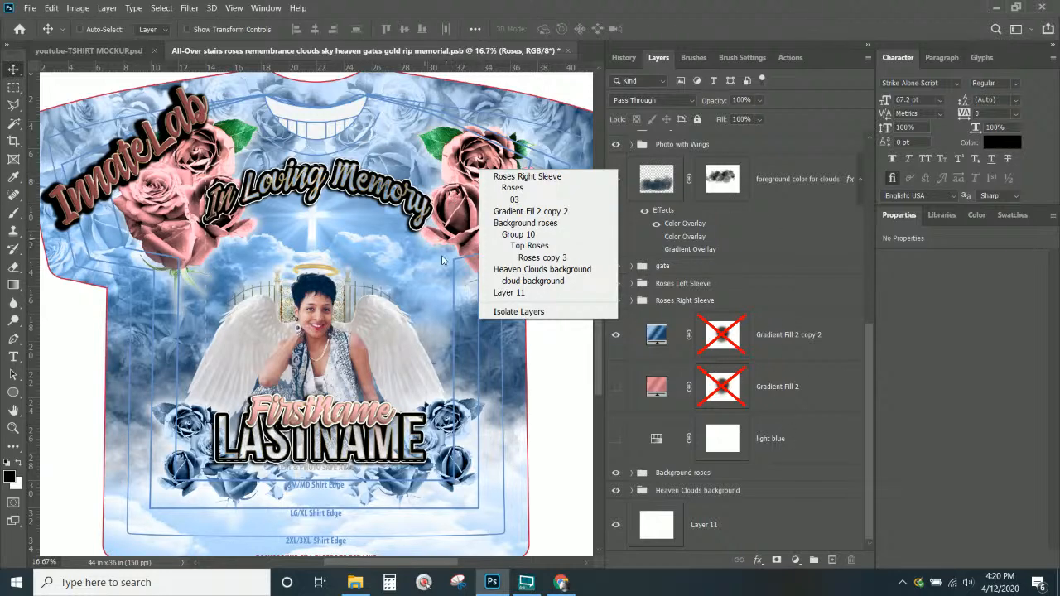
{"action": "right_click", "coordinate": [457, 181]}
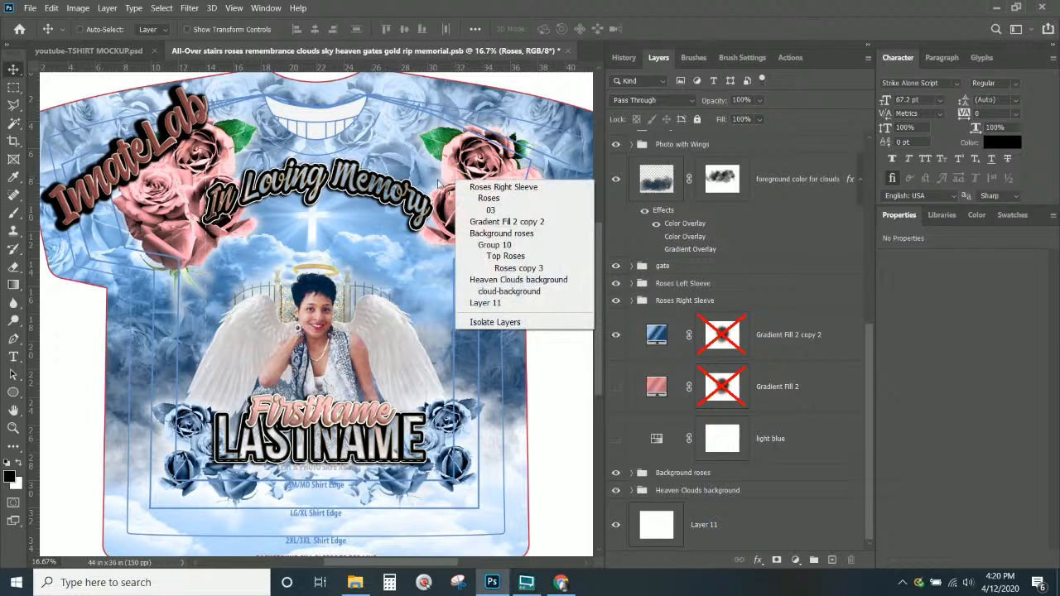
{"action": "left_click", "coordinate": [488, 189]}
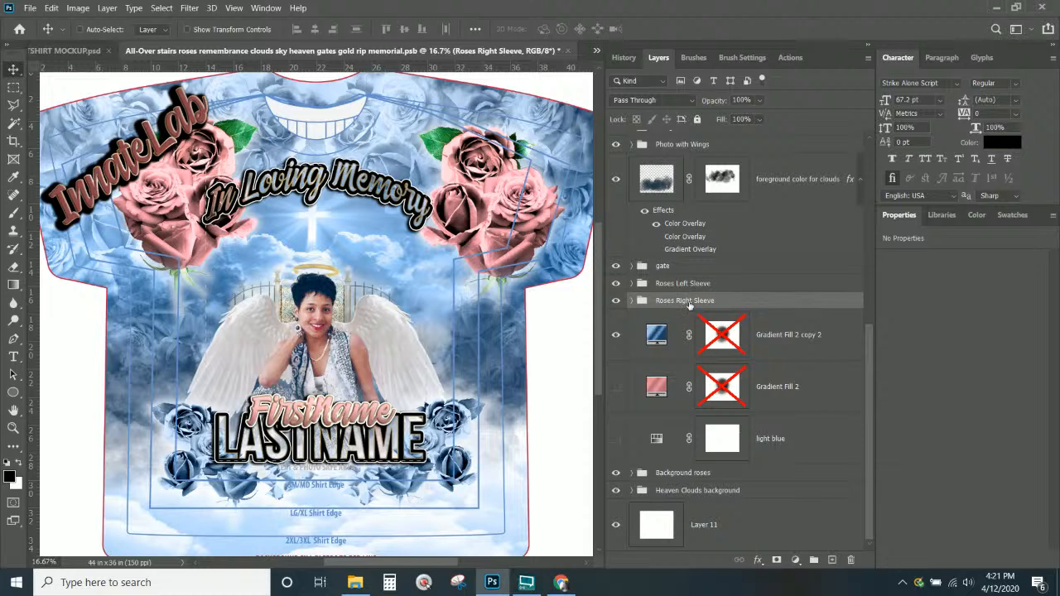
{"action": "left_click", "coordinate": [656, 336]}
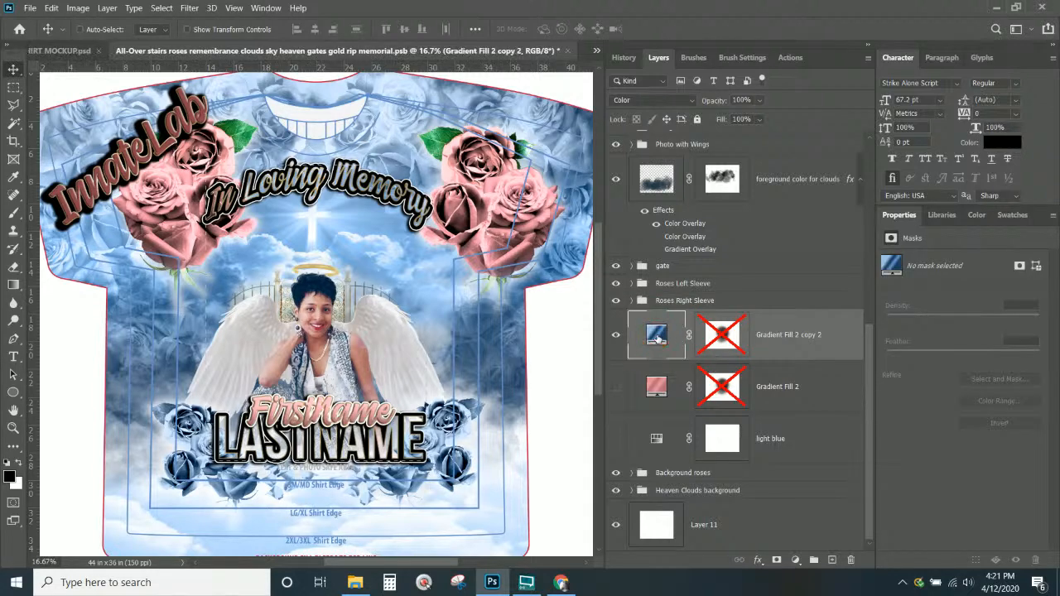
{"action": "left_click_drag", "start_coordinate": [656, 335], "coordinate": [652, 294]}
{"action": "right_click", "coordinate": [666, 321]}
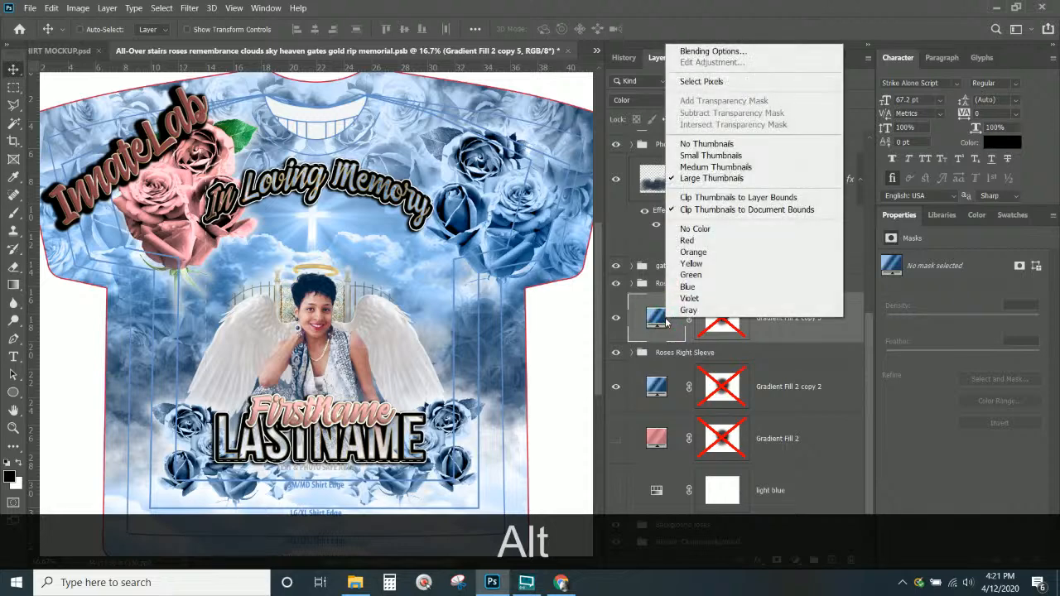
{"action": "right_click", "coordinate": [801, 329]}
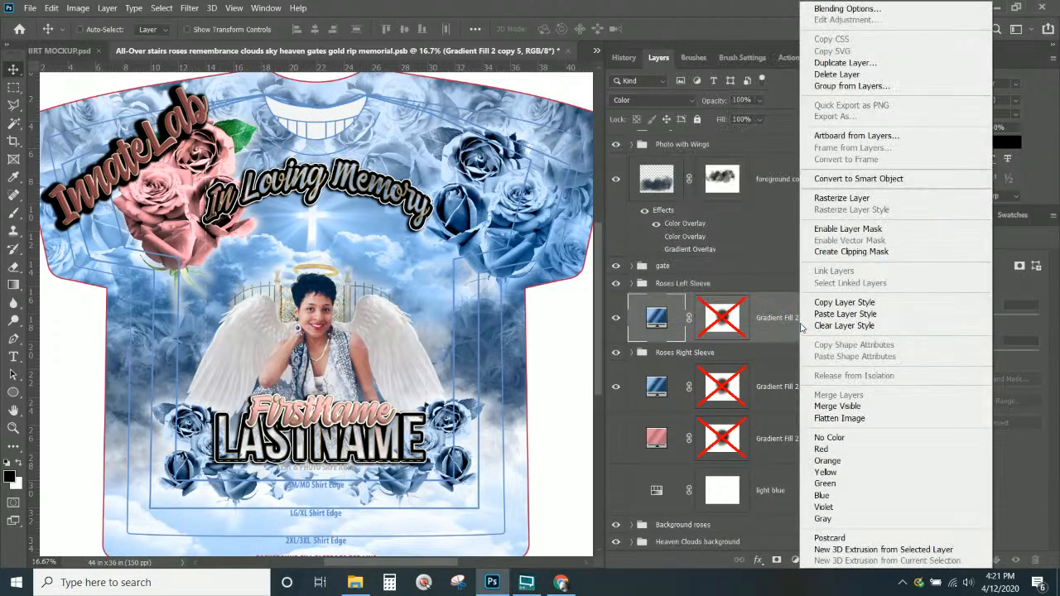
{"action": "left_click", "coordinate": [843, 257]}
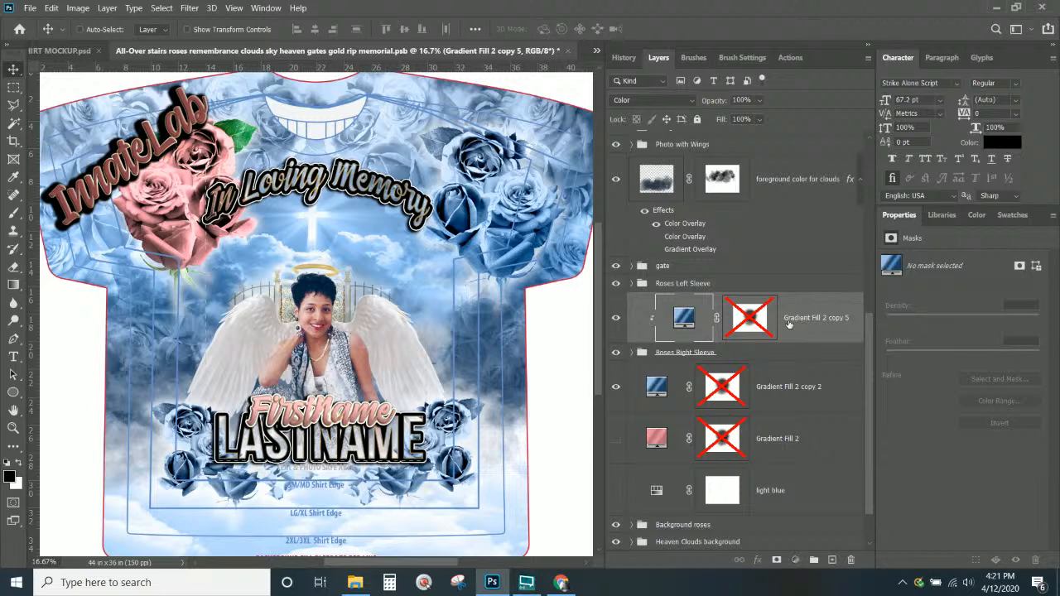
Duplicate that rose gradient fill again and clip the new copy to the upper-left roses
{"action": "scroll", "coordinate": [806, 324], "scroll_direction": "down", "scroll_amount": 1}
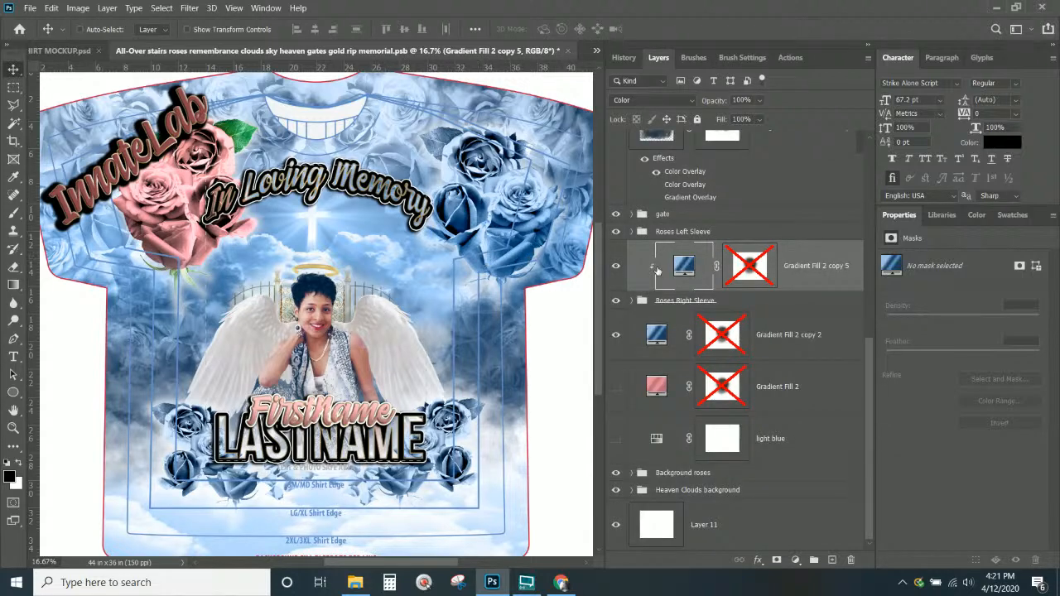
{"action": "left_click", "coordinate": [691, 267]}
{"action": "left_click_drag", "start_coordinate": [688, 269], "coordinate": [686, 225]}
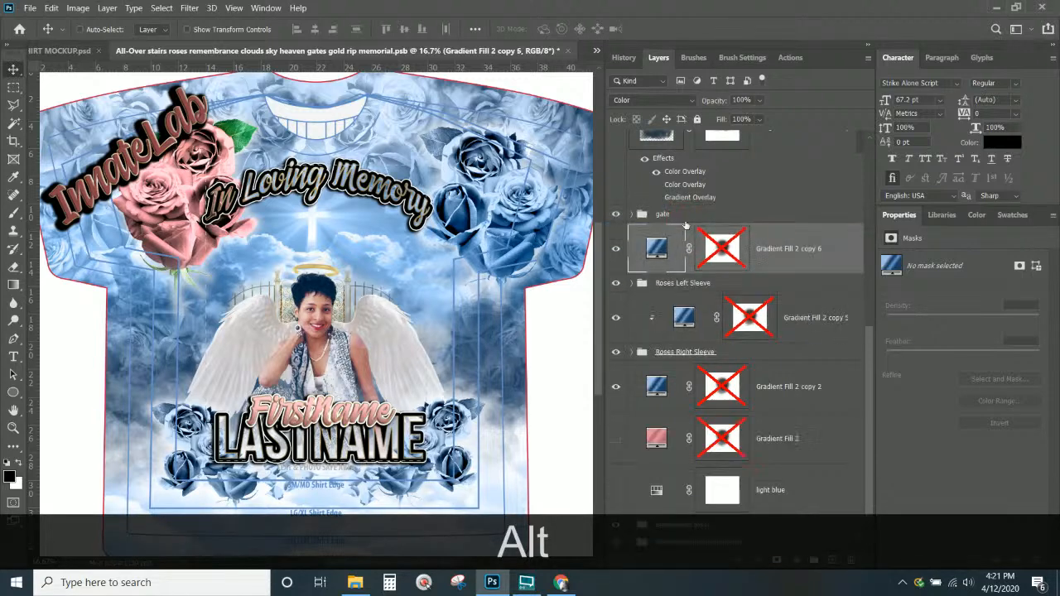
{"action": "right_click", "coordinate": [804, 258]}
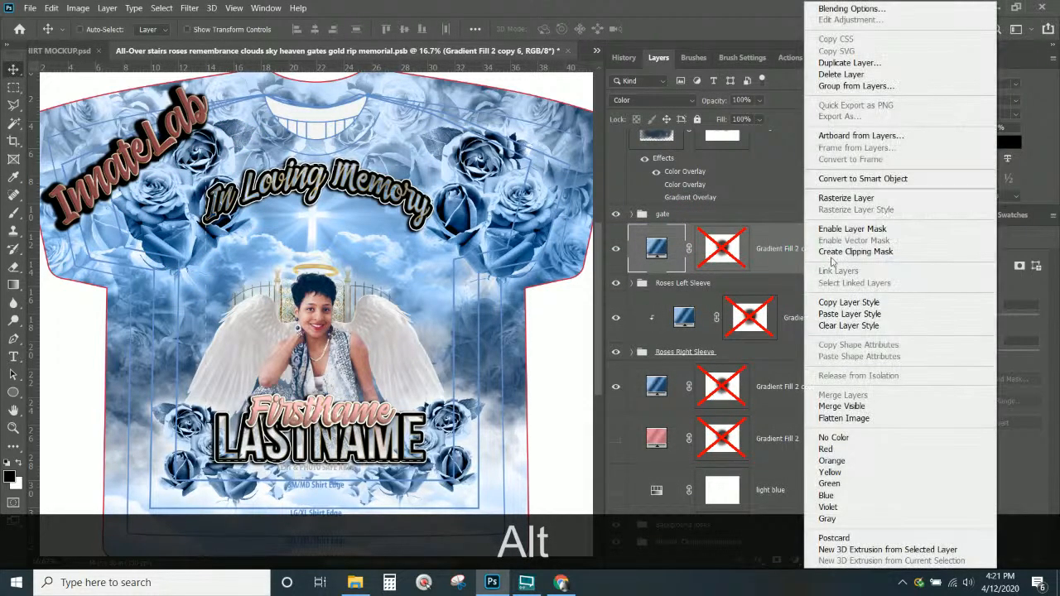
{"action": "left_click", "coordinate": [833, 256]}
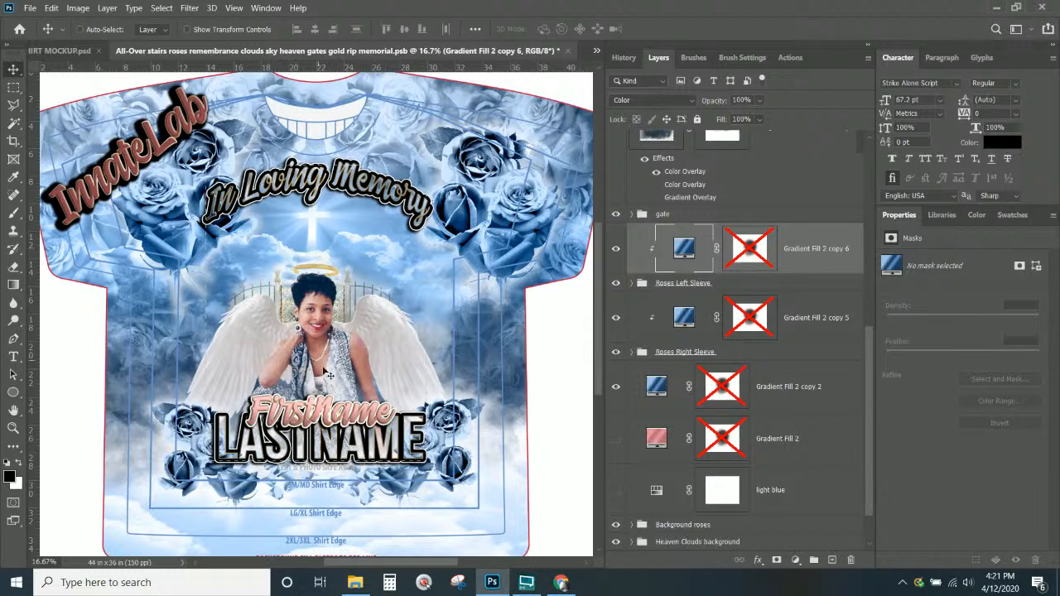
Duplicate the In Loving Memory group, hide the original, and expand the copy's layers
{"action": "right_click", "coordinate": [322, 179]}
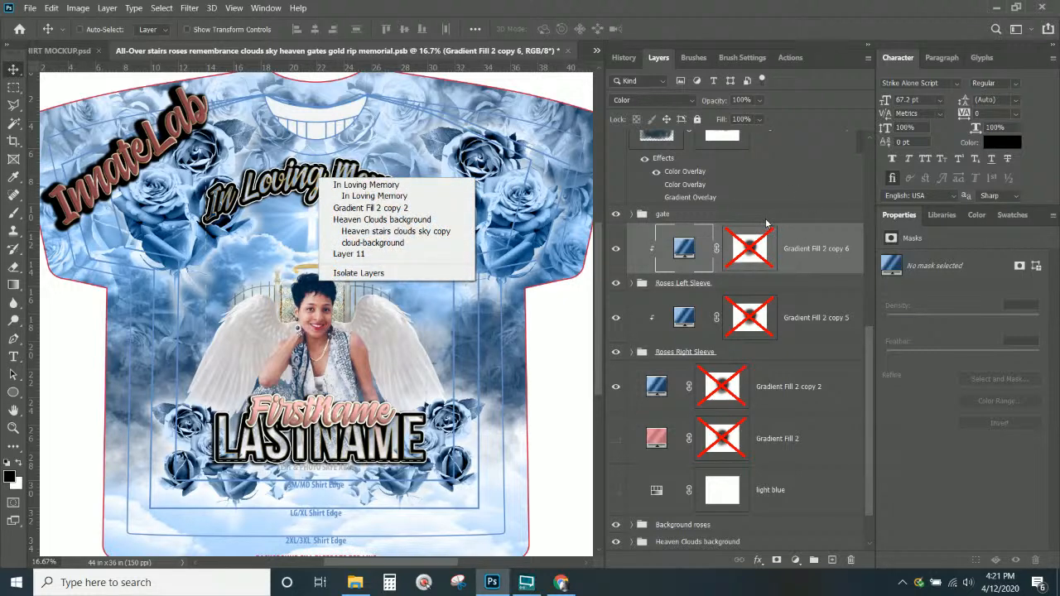
{"action": "left_click", "coordinate": [358, 185]}
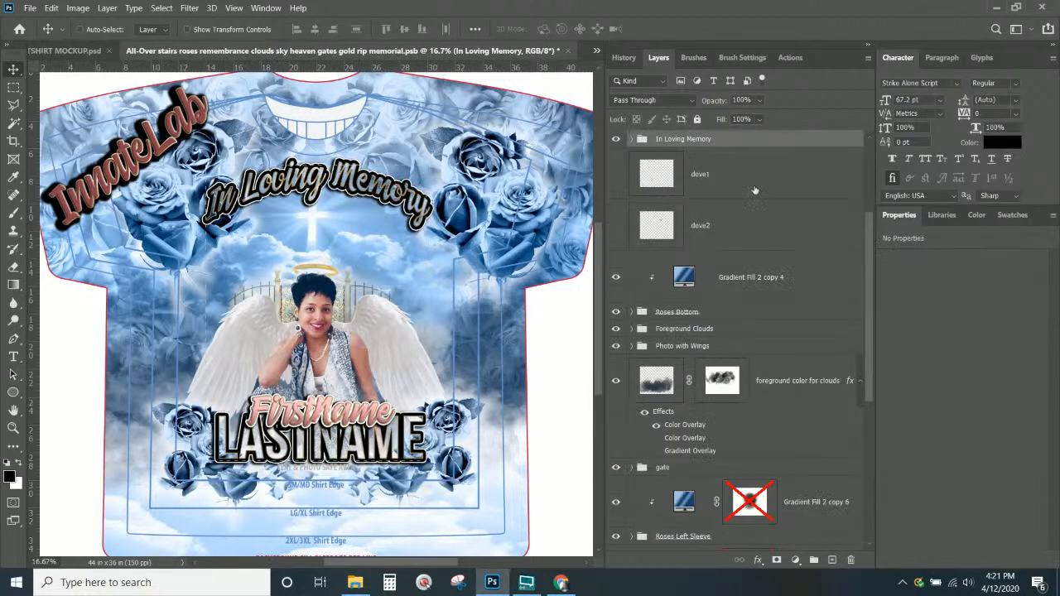
{"action": "right_click", "coordinate": [722, 145]}
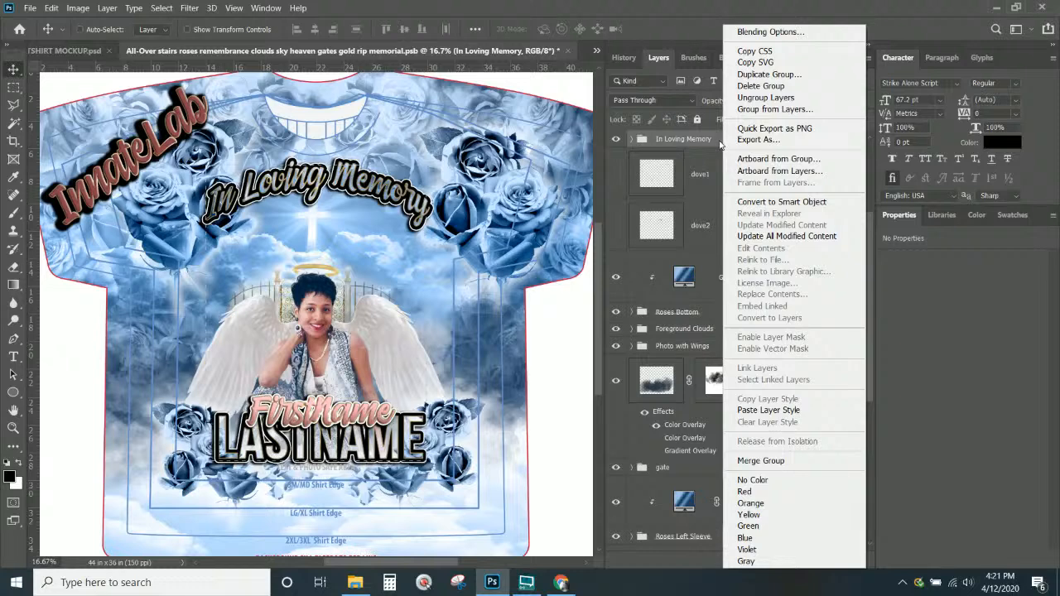
{"action": "left_click", "coordinate": [762, 74]}
{"action": "key", "text": "Return"}
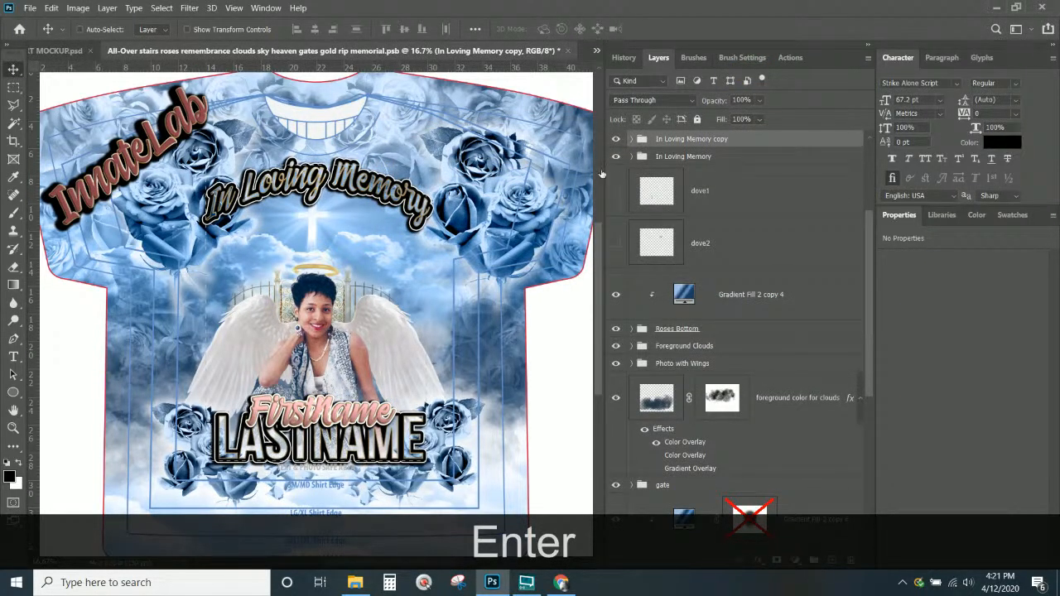
{"action": "left_click", "coordinate": [614, 156]}
{"action": "left_click", "coordinate": [616, 157]}
{"action": "left_click", "coordinate": [616, 158]}
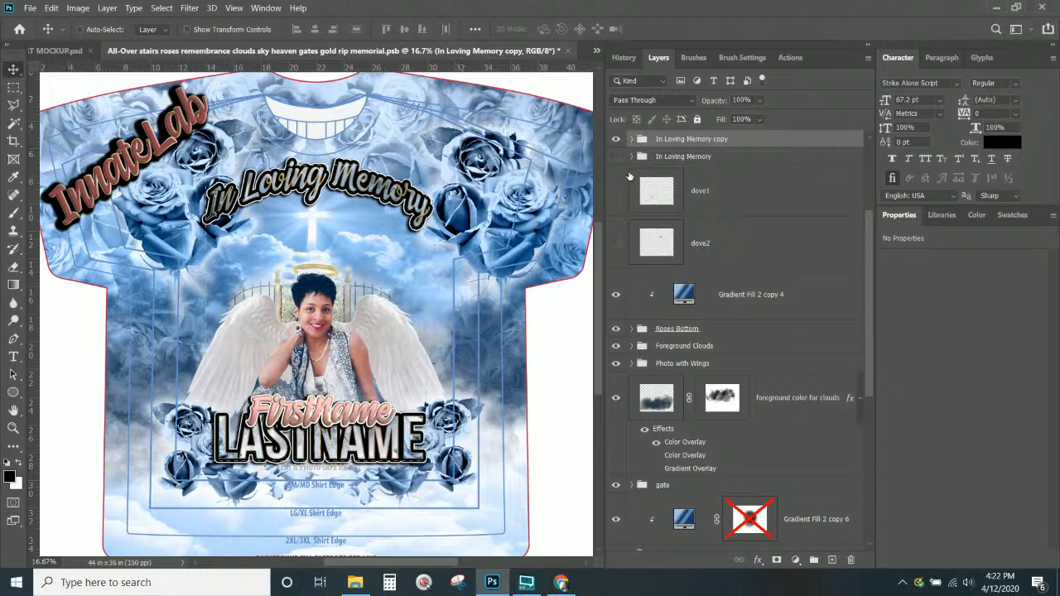
{"action": "left_click", "coordinate": [632, 139]}
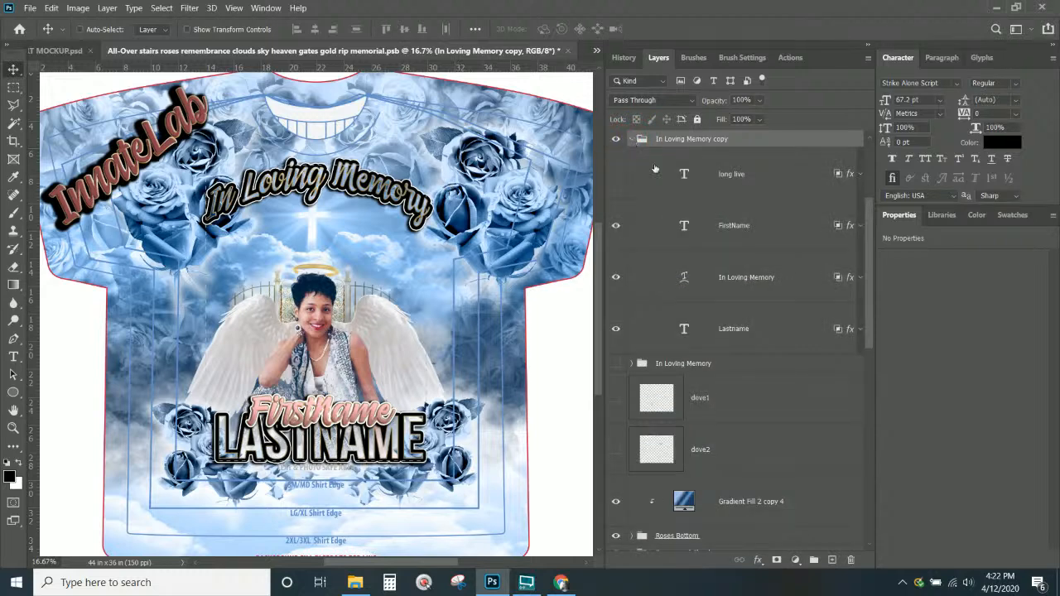
Replace the FirstName placeholder text with the memorial person's full name and commit it
{"action": "left_click", "coordinate": [684, 224]}
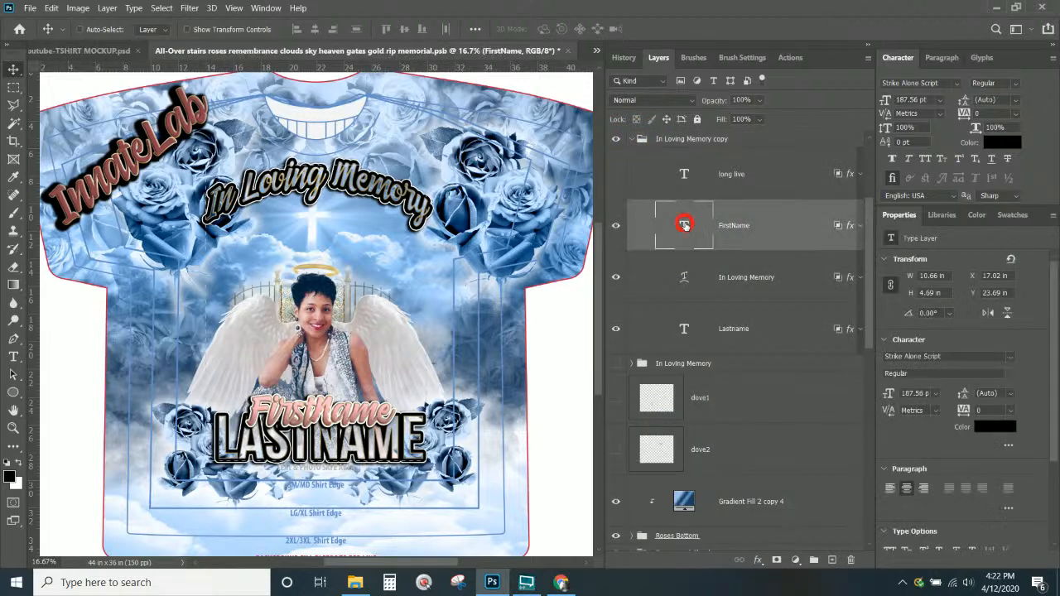
{"action": "double_click", "coordinate": [685, 225]}
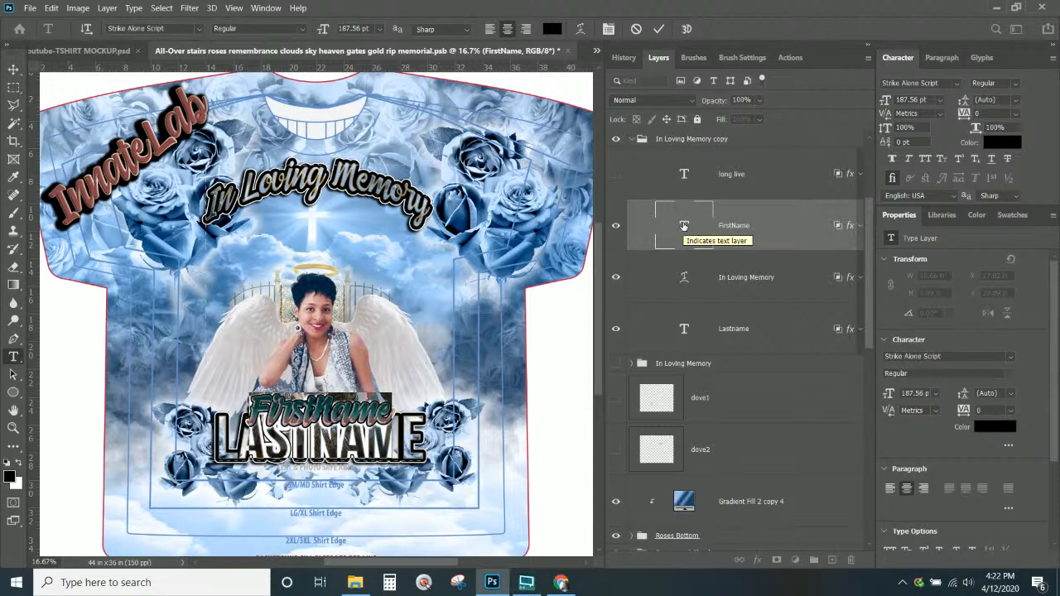
{"action": "left_click", "coordinate": [685, 226]}
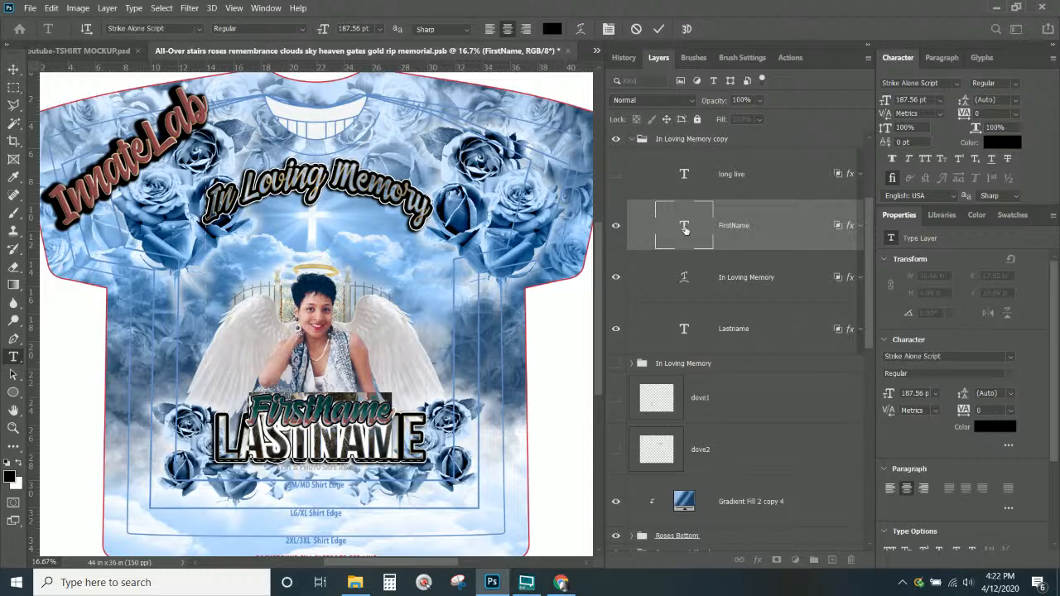
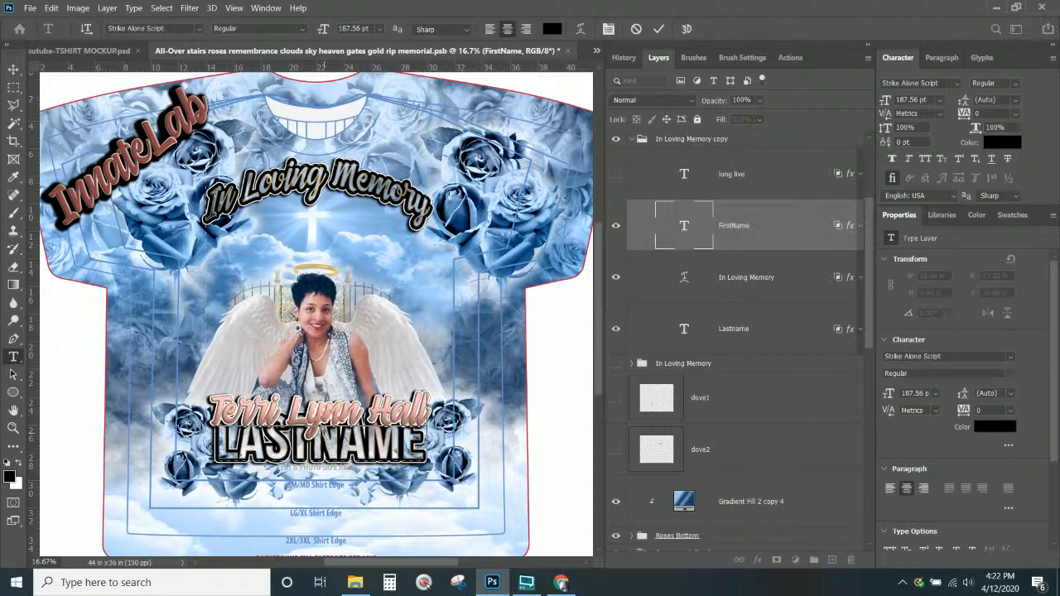
{"action": "left_click", "coordinate": [13, 69]}
Transform the name text to about 89% width, nudge it up five steps, and apply
{"action": "key", "text": "ctrl+t"}
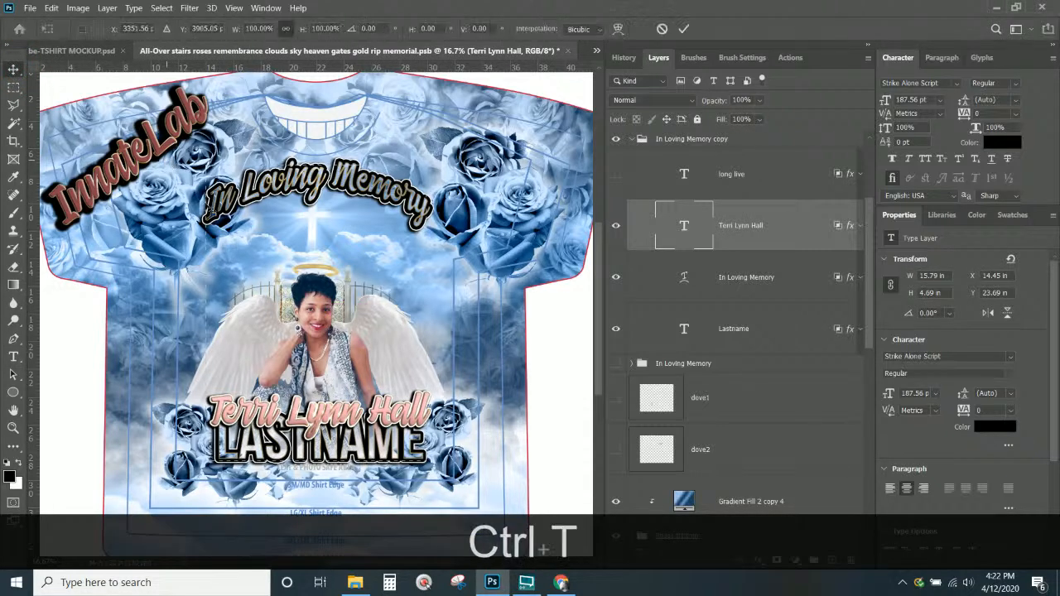
{"action": "mouse_move", "coordinate": [211, 424]}
{"action": "left_mouse_down"}
{"action": "mouse_move", "coordinate": [234, 422]}
{"action": "mouse_move", "coordinate": [224, 422]}
{"action": "left_mouse_up"}
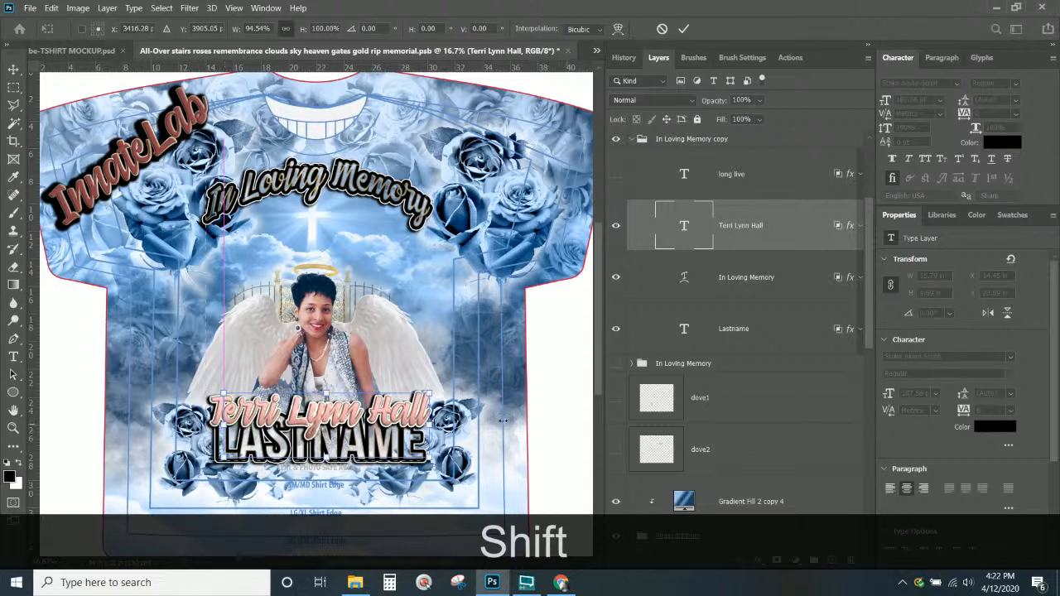
{"action": "left_click_drag", "start_coordinate": [427, 422], "coordinate": [415, 420]}
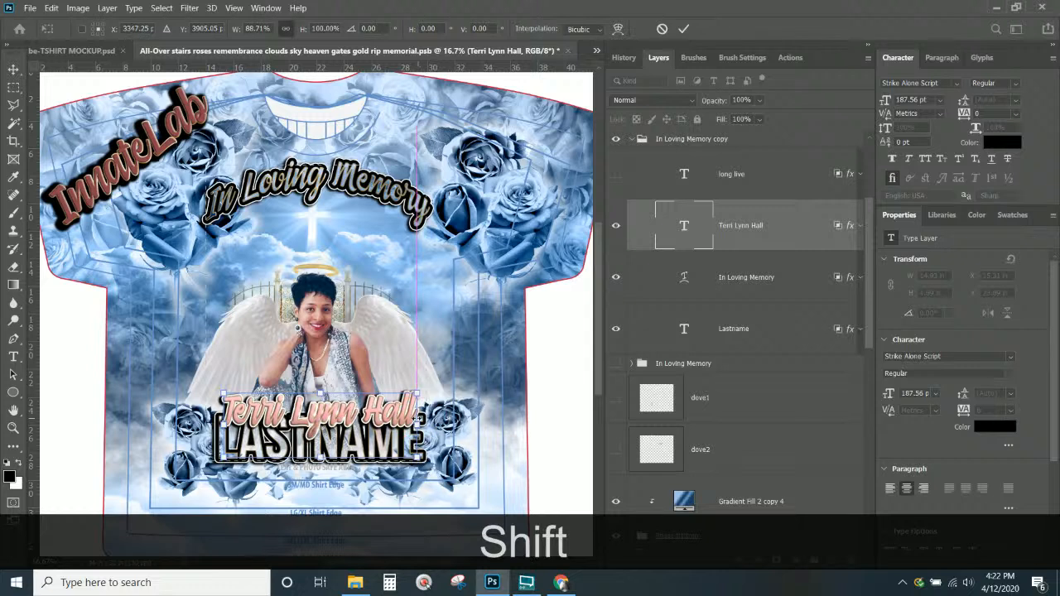
{"action": "key", "text": "Up"}
{"action": "key", "text": "Up"}
{"action": "key", "text": "Up"}
{"action": "key", "text": "Up"}
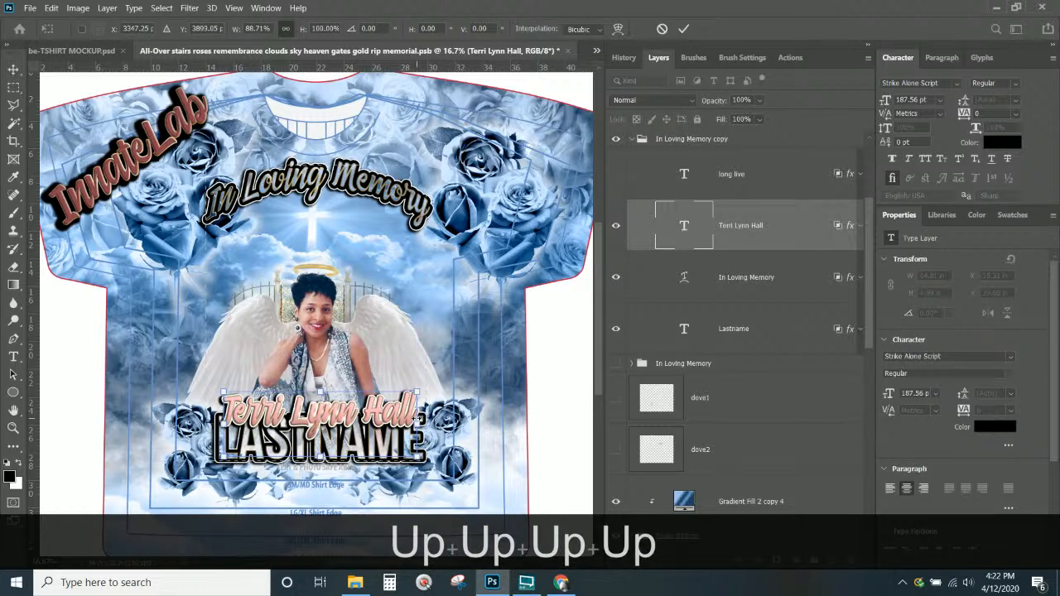
{"action": "key", "text": "Up"}
{"action": "key", "text": "Up"}
{"action": "key", "text": "Up"}
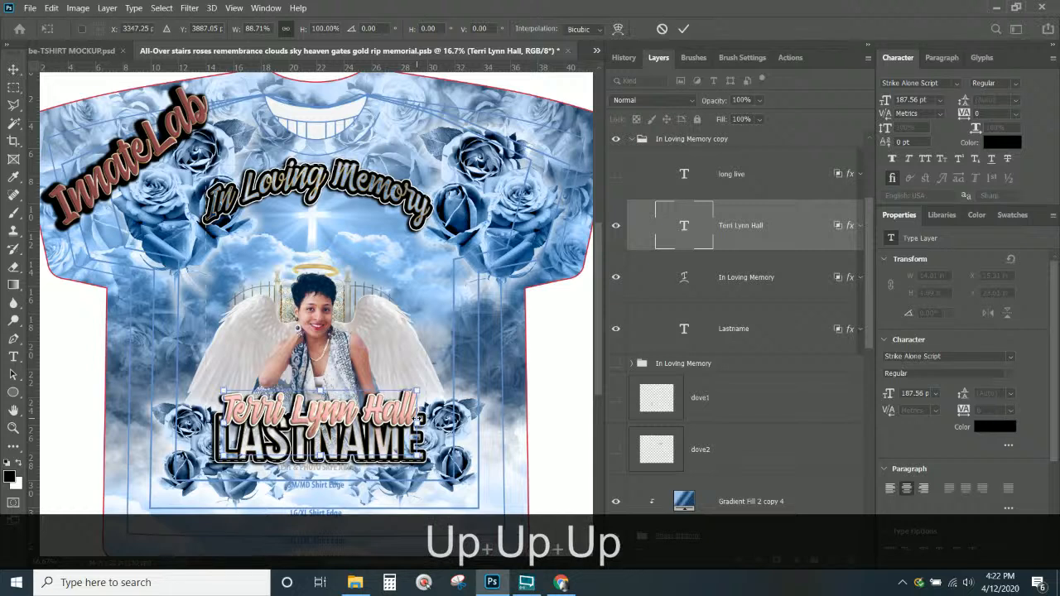
{"action": "key", "text": "Up"}
{"action": "key", "text": "Up"}
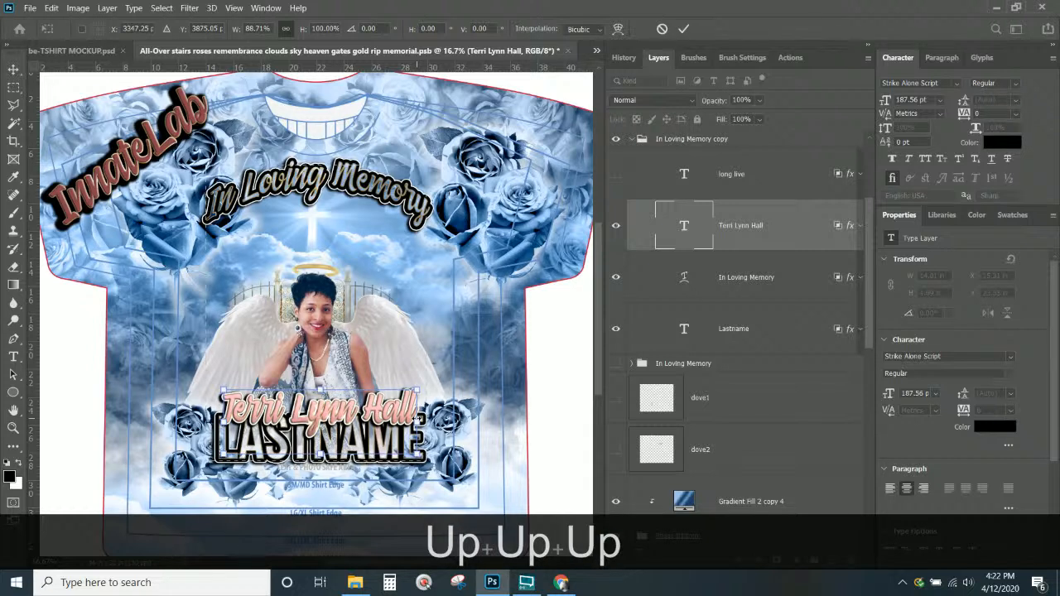
{"action": "key", "text": "Up"}
{"action": "key", "text": "Up"}
{"action": "key", "text": "Up"}
{"action": "key", "text": "Up"}
{"action": "key", "text": "Up"}
{"action": "key", "text": "Up"}
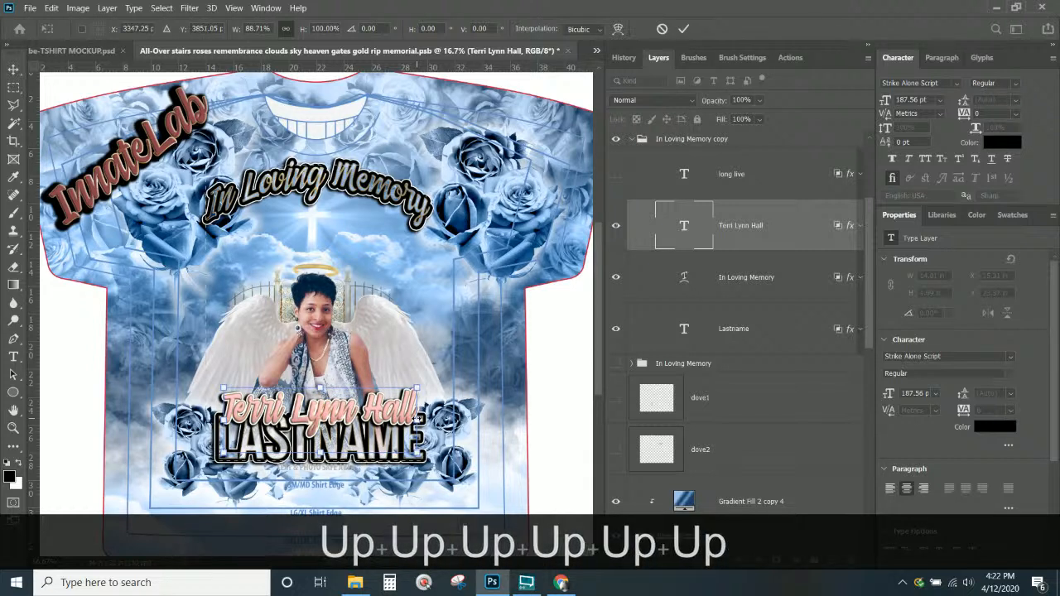
{"action": "key", "text": "Up"}
{"action": "key", "text": "Up"}
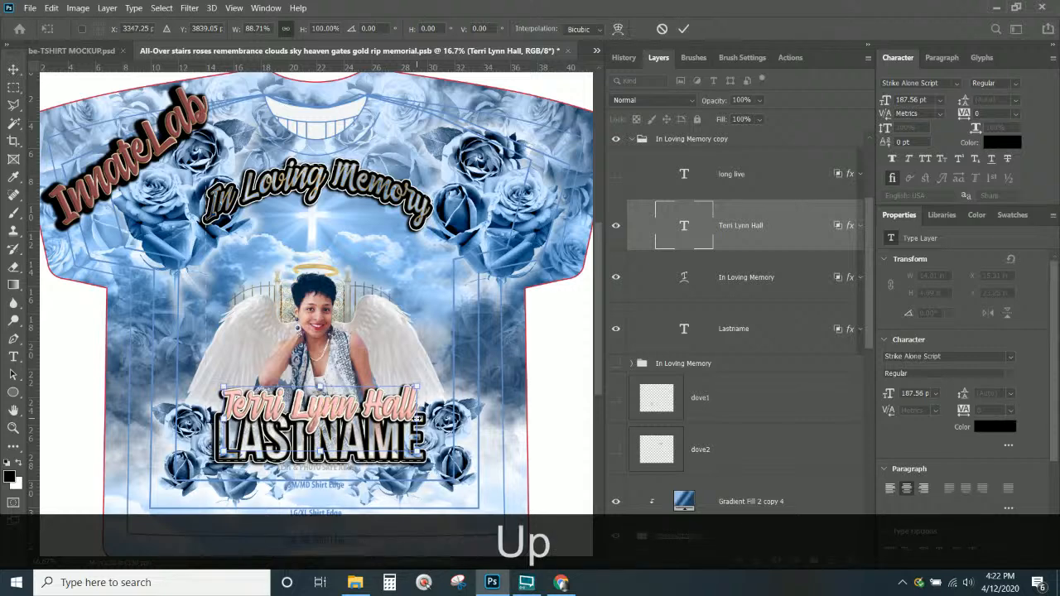
{"action": "key", "text": "Return"}
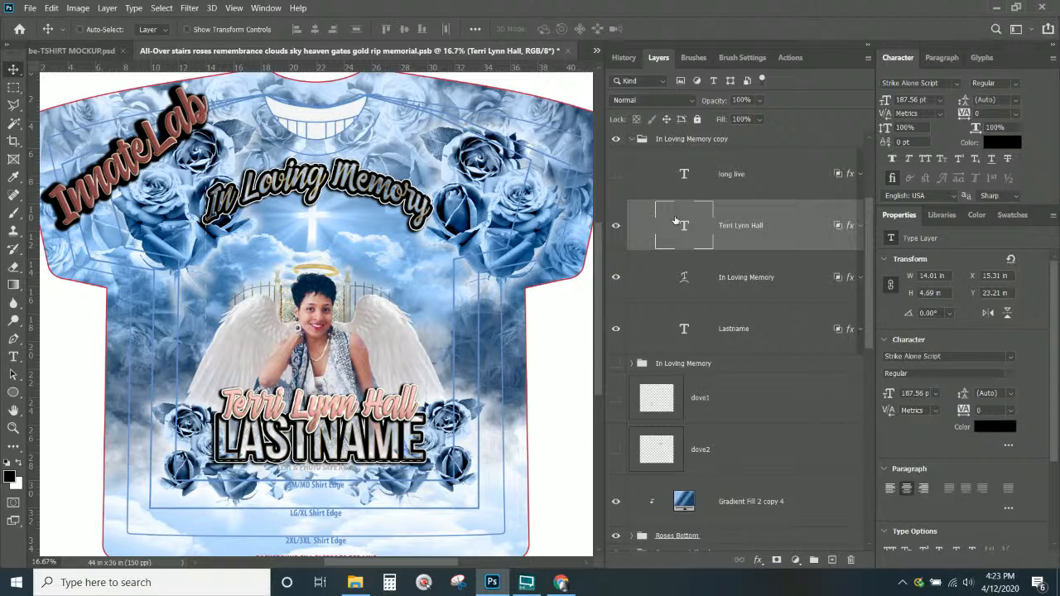
Replace the name's pink gradient overlay with a dark-to-light blue gradient sampled from the design, then apply it
{"action": "double_click", "coordinate": [848, 227]}
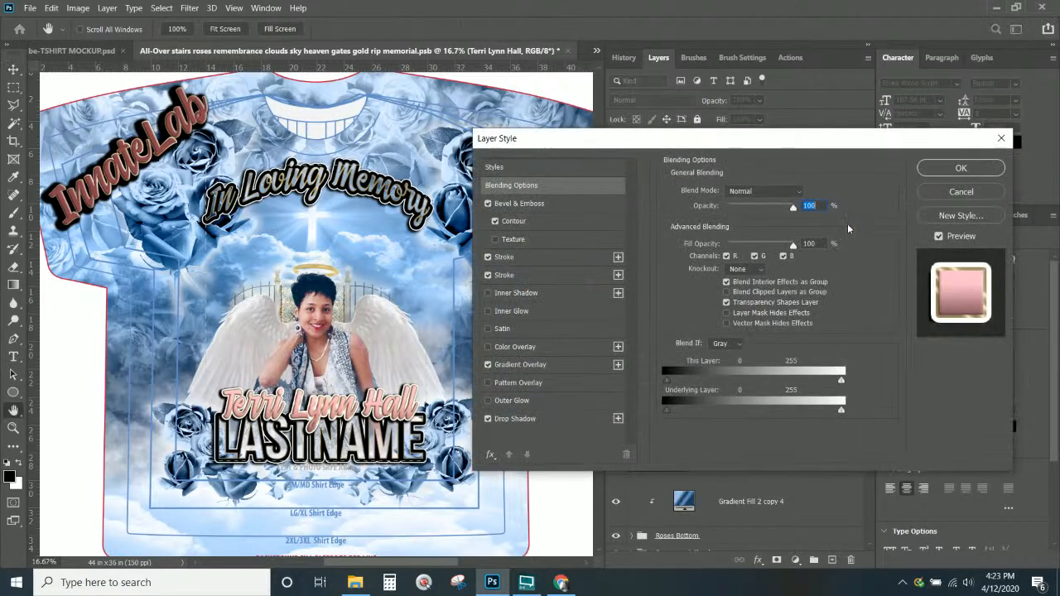
{"action": "left_click", "coordinate": [517, 367]}
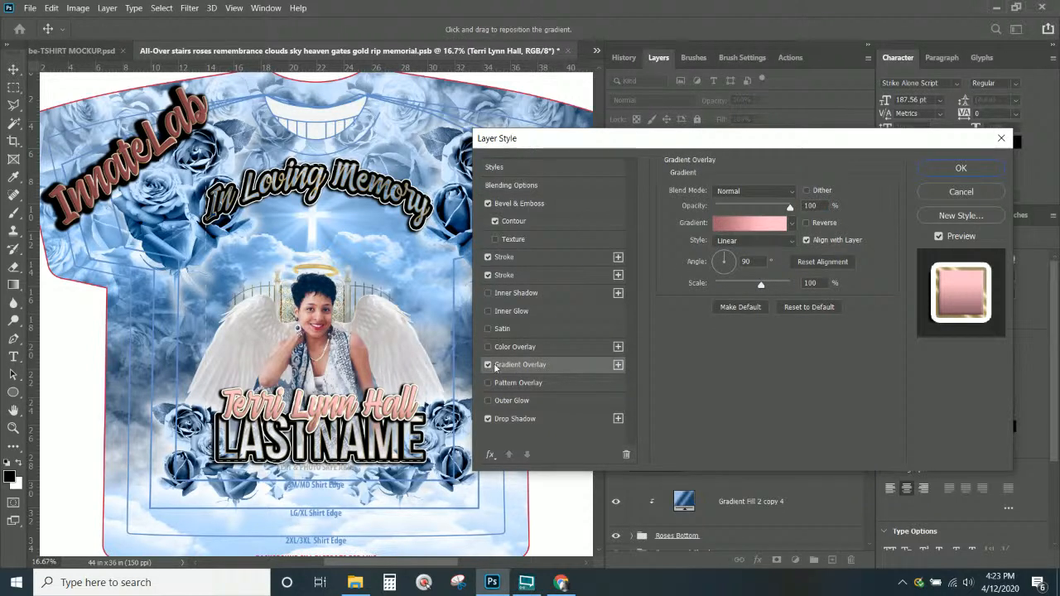
{"action": "left_click", "coordinate": [619, 365]}
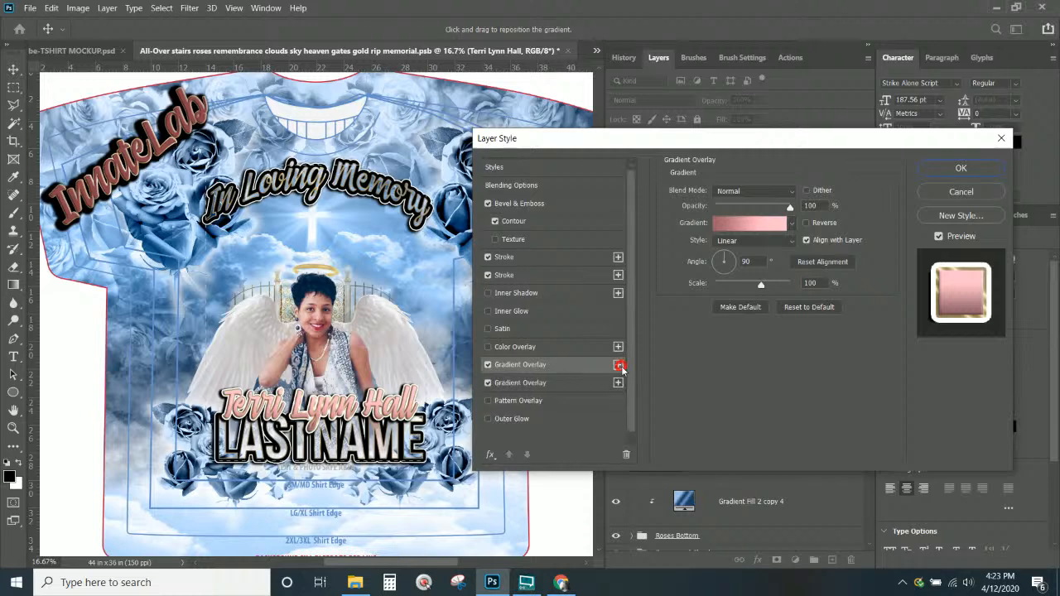
{"action": "left_click", "coordinate": [488, 383]}
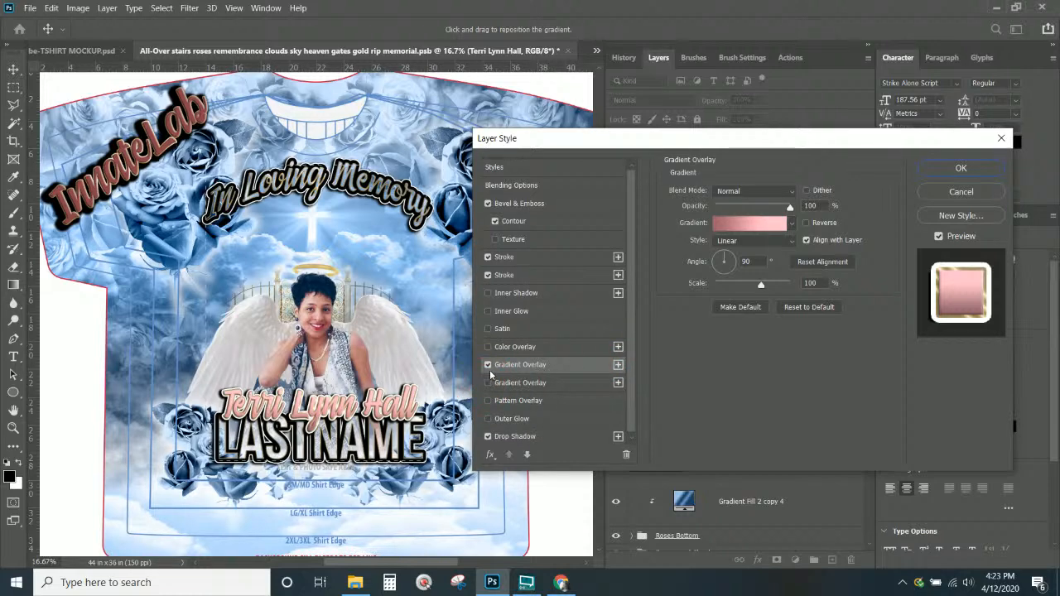
{"action": "left_click", "coordinate": [729, 224]}
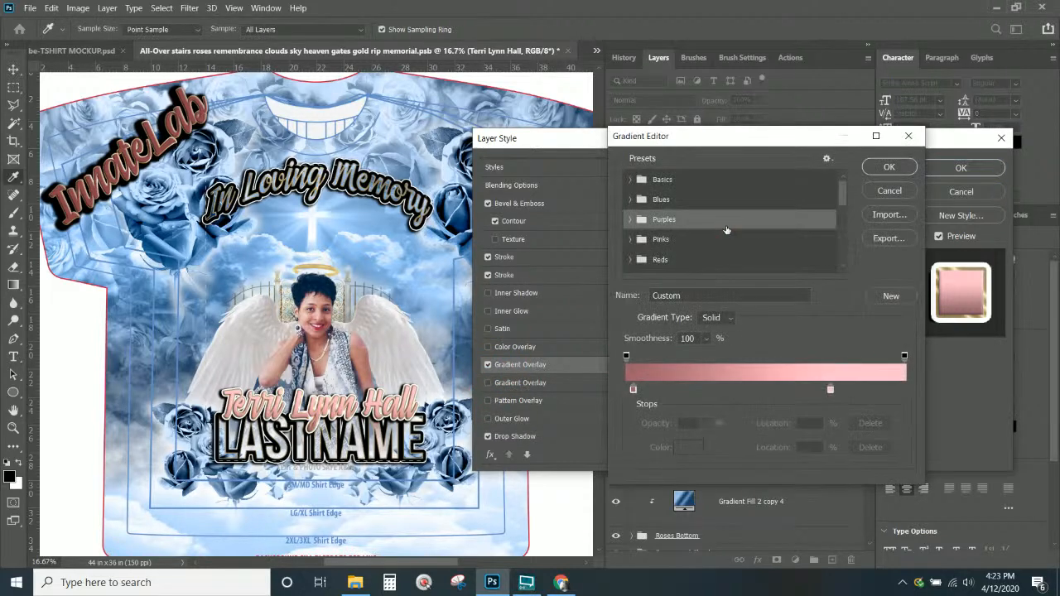
{"action": "left_click", "coordinate": [634, 388]}
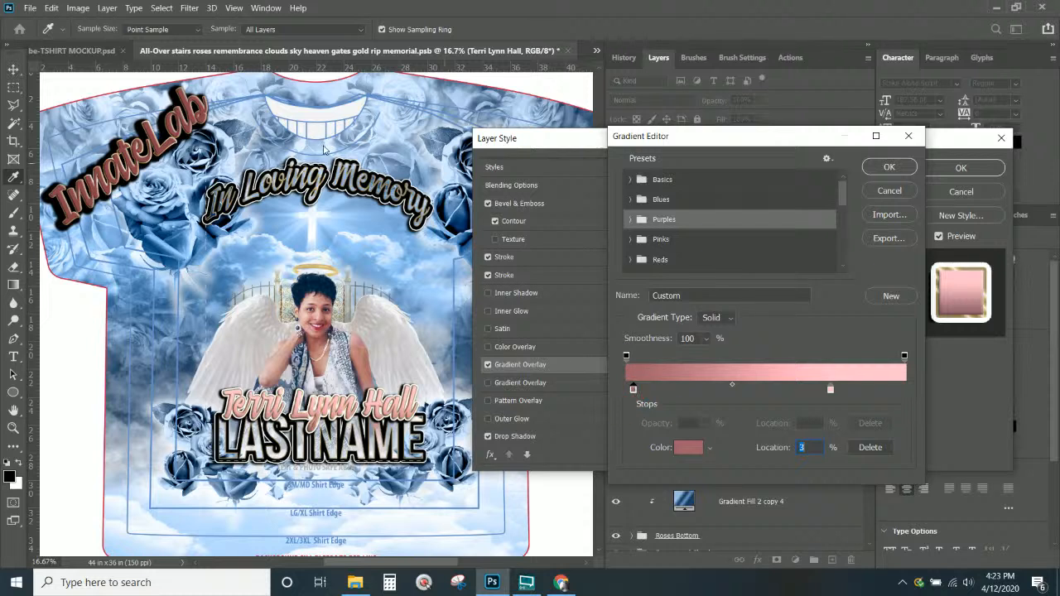
{"action": "left_click", "coordinate": [462, 223]}
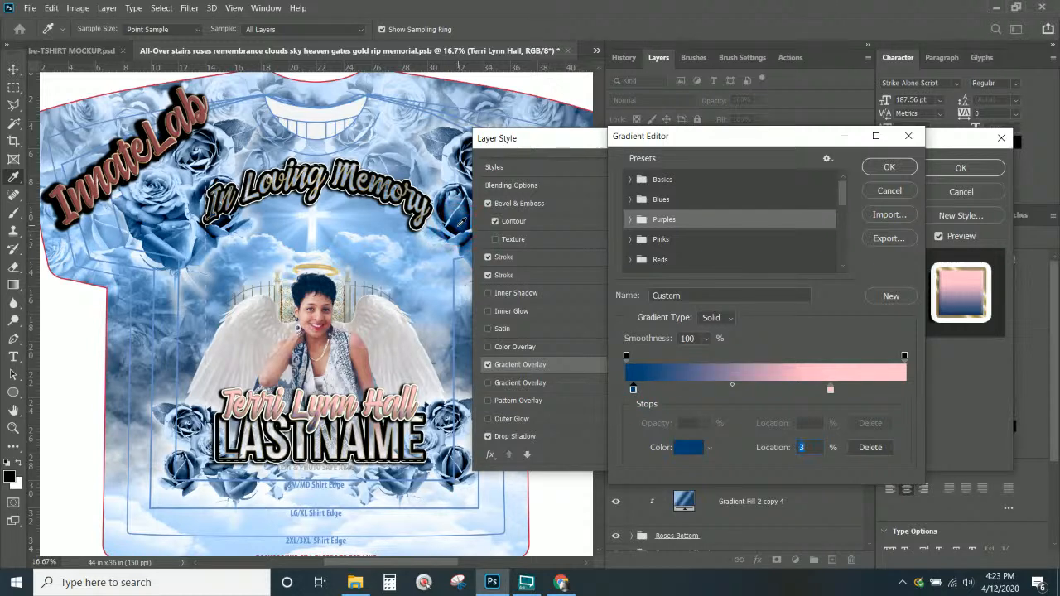
{"action": "left_click", "coordinate": [831, 389]}
{"action": "left_click", "coordinate": [450, 169]}
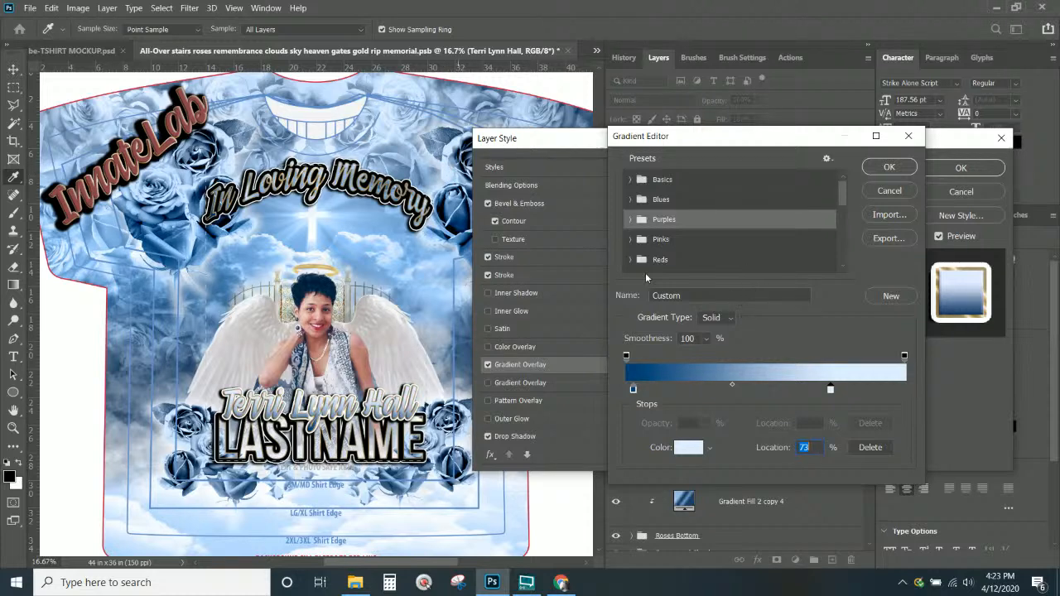
{"action": "left_click", "coordinate": [902, 170]}
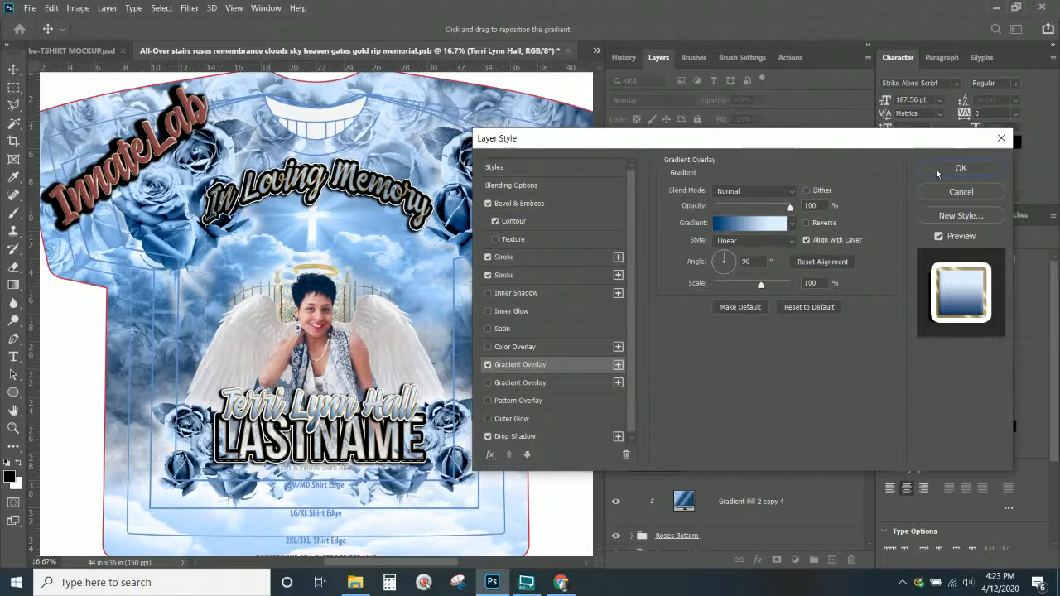
{"action": "left_click", "coordinate": [957, 168]}
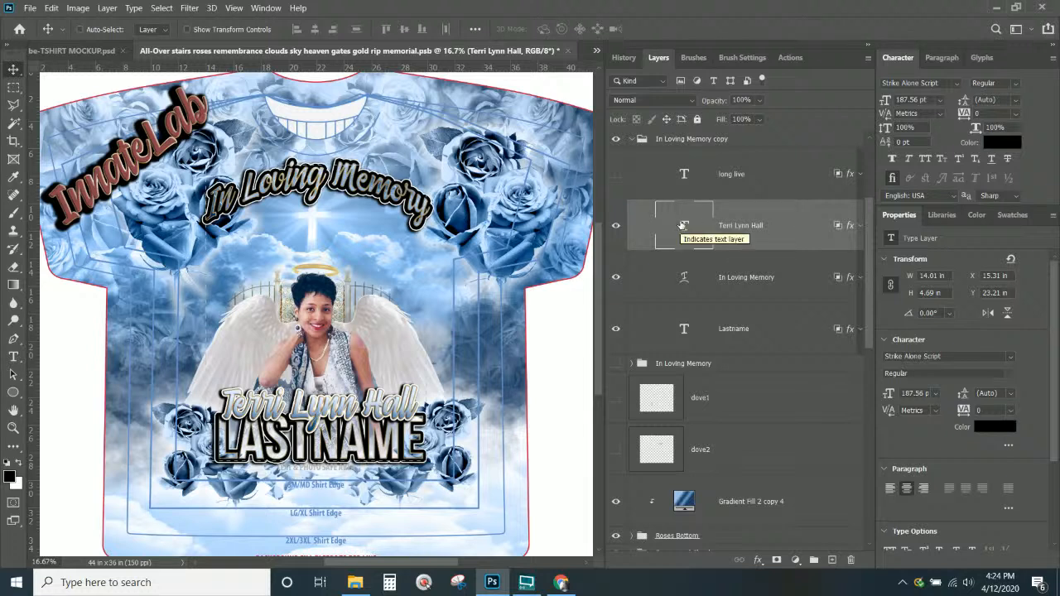
Confirm the name text's font is Strike Alone Script, then bring Google Chrome to the front
{"action": "left_click", "coordinate": [883, 83]}
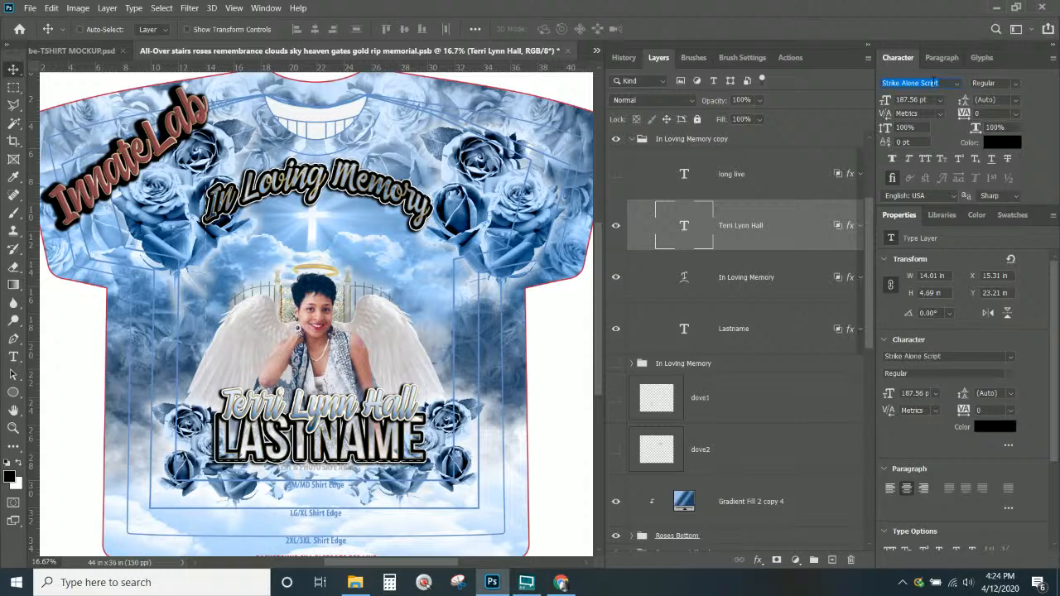
{"action": "left_click", "coordinate": [562, 582]}
Search the web for 'strike alone font' in a new tab
{"action": "left_click", "coordinate": [187, 12]}
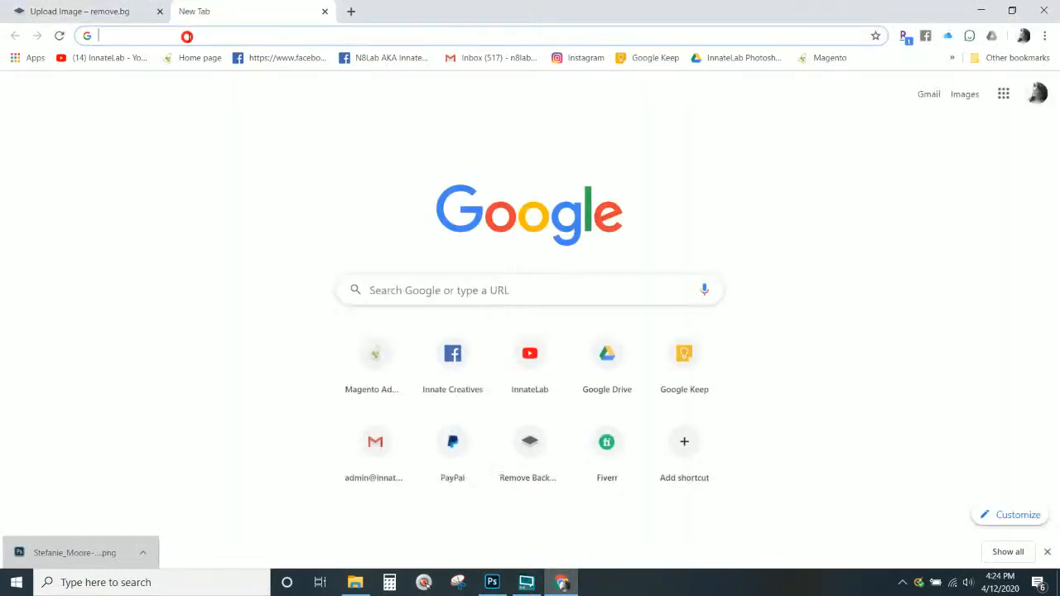
{"action": "type", "text": "sri"}
{"action": "type", "text": "k"}
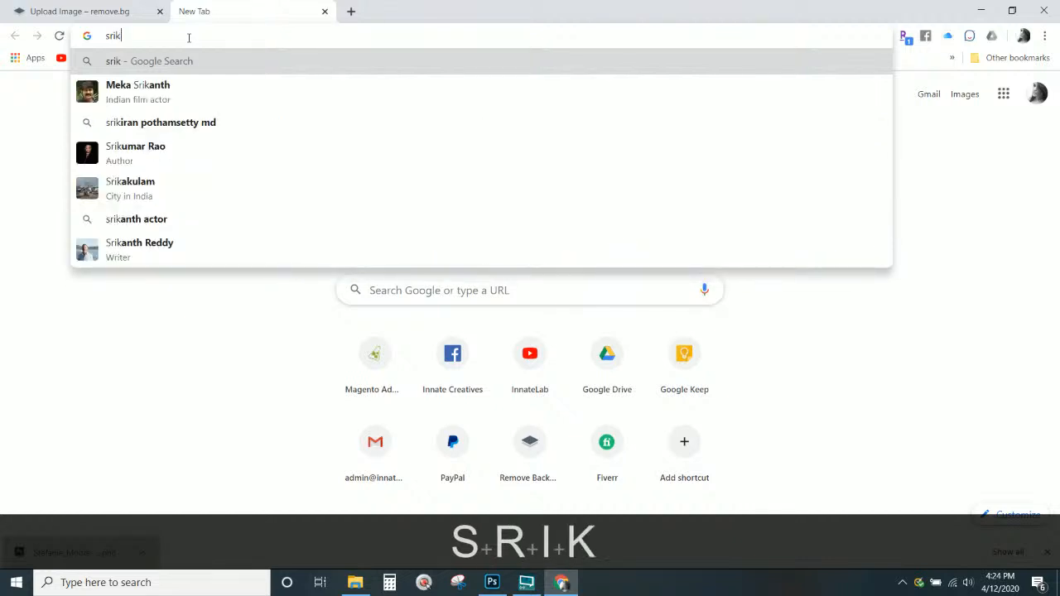
{"action": "type", "text": "e alone fnt"}
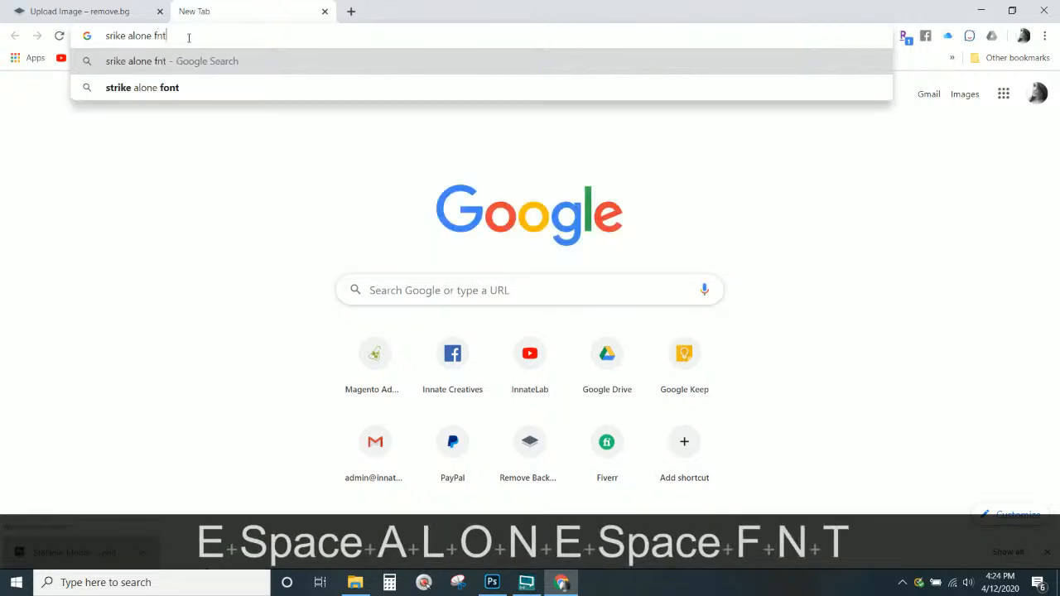
{"action": "key", "text": "Return"}
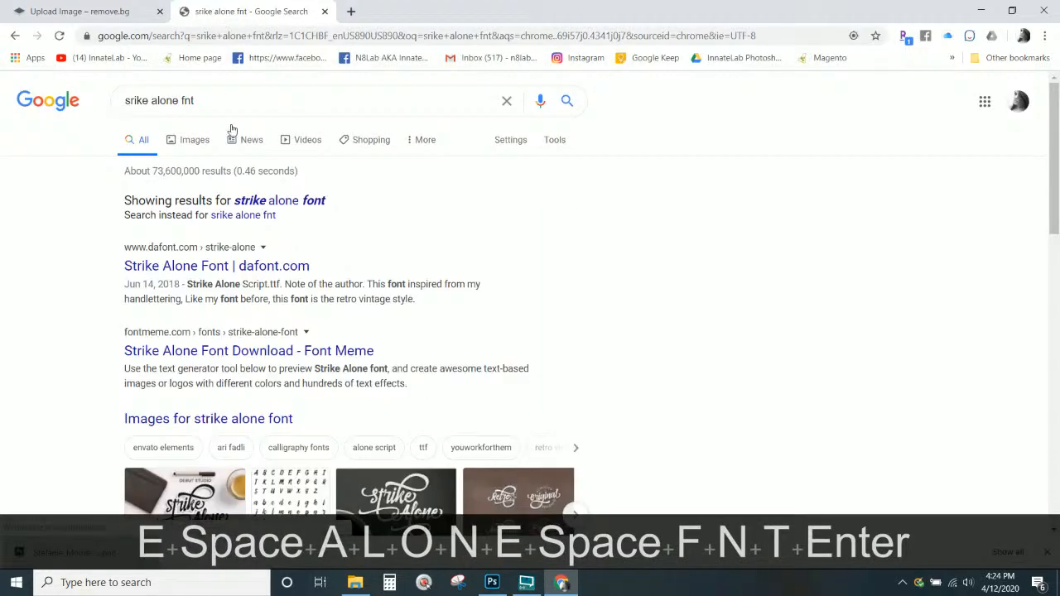
{"action": "left_click", "coordinate": [278, 202]}
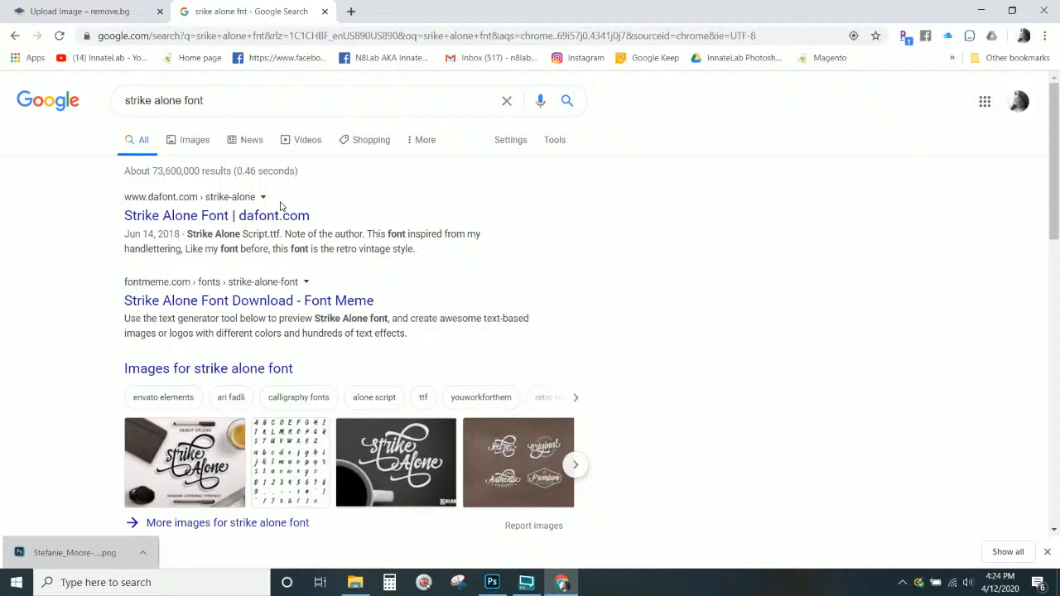
{"action": "scroll", "coordinate": [256, 286], "scroll_direction": "down", "scroll_amount": 3}
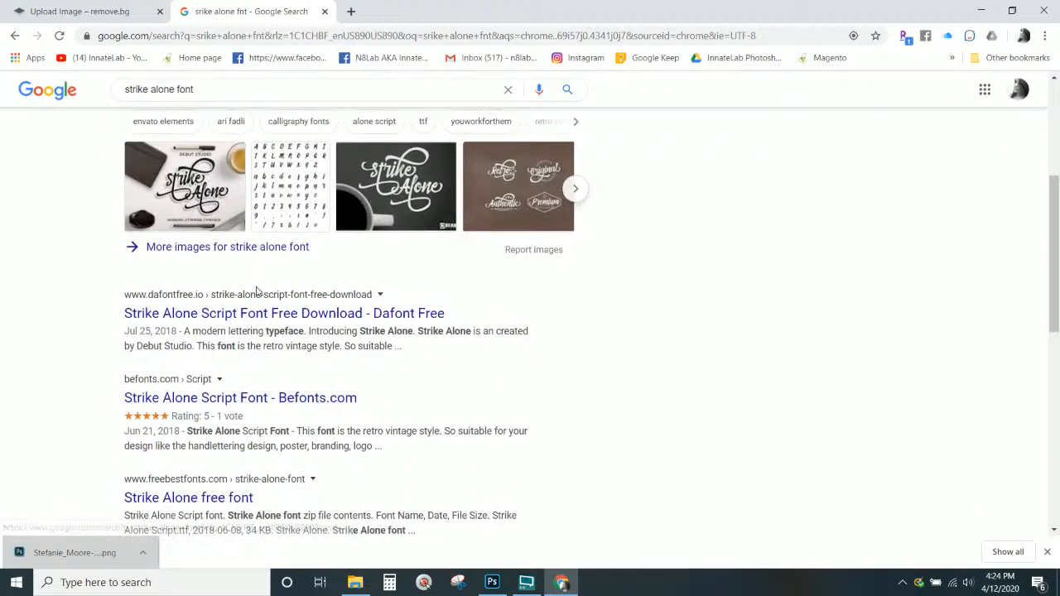
{"action": "scroll", "coordinate": [256, 290], "scroll_direction": "down", "scroll_amount": 2}
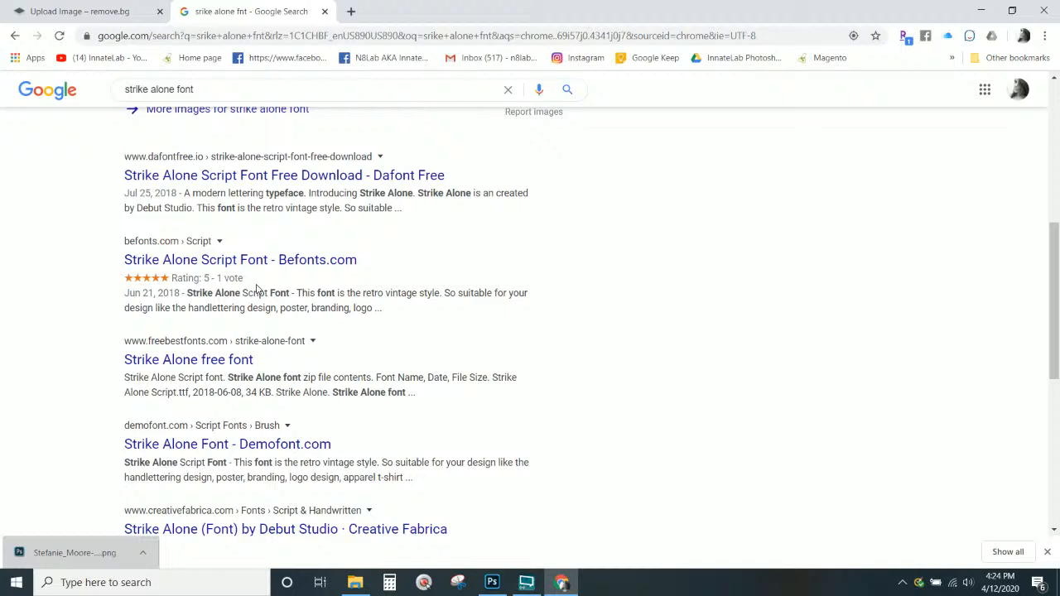
{"action": "scroll", "coordinate": [256, 290], "scroll_direction": "down", "scroll_amount": 1}
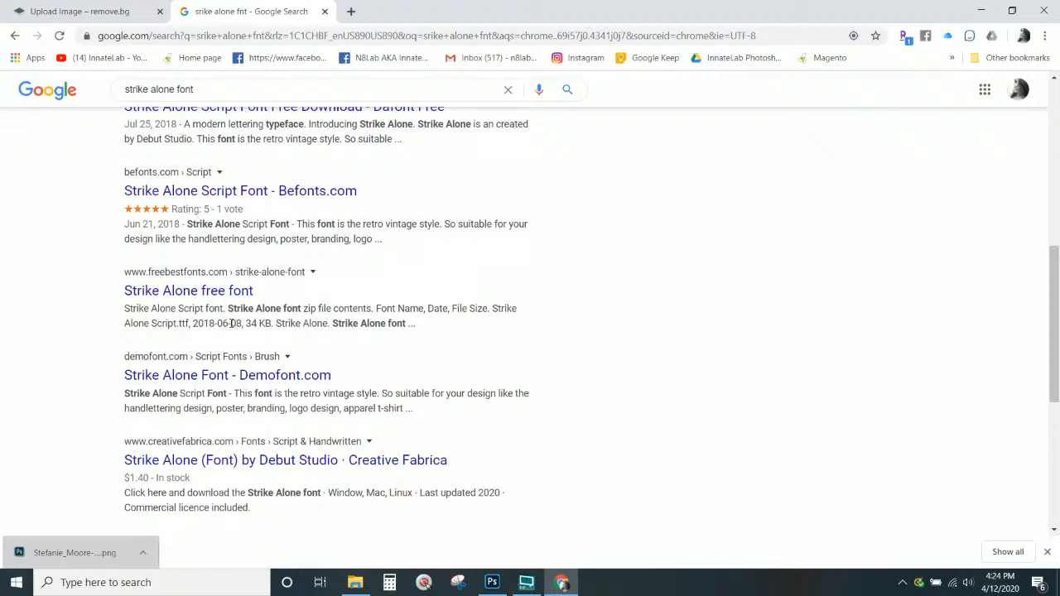
Look through the Strike Alone free font page on freebestfonts, then close that tab
{"action": "left_click", "coordinate": [223, 292]}
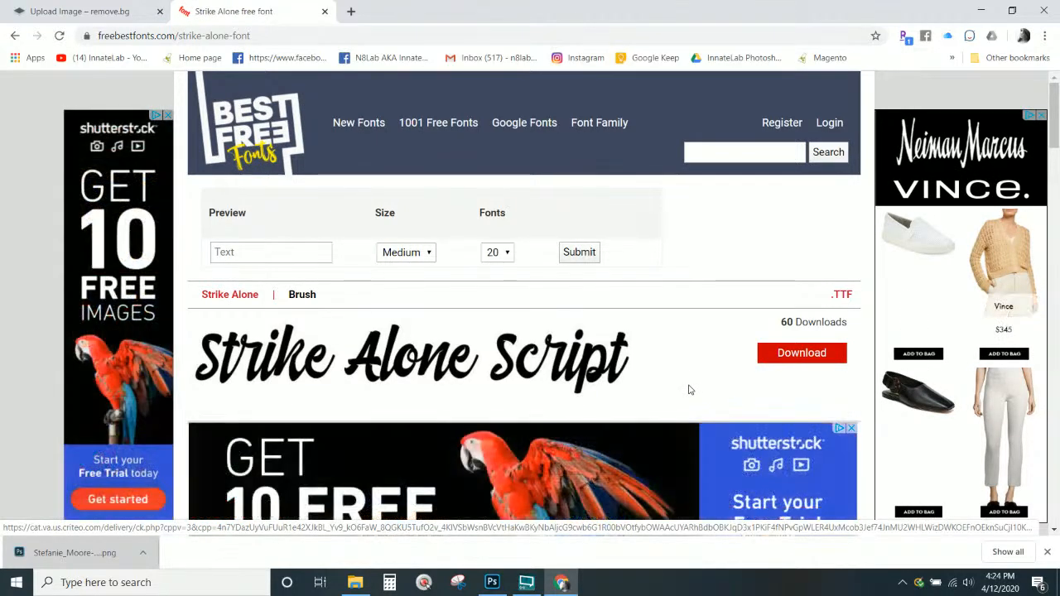
{"action": "scroll", "coordinate": [689, 390], "scroll_direction": "down", "scroll_amount": 3}
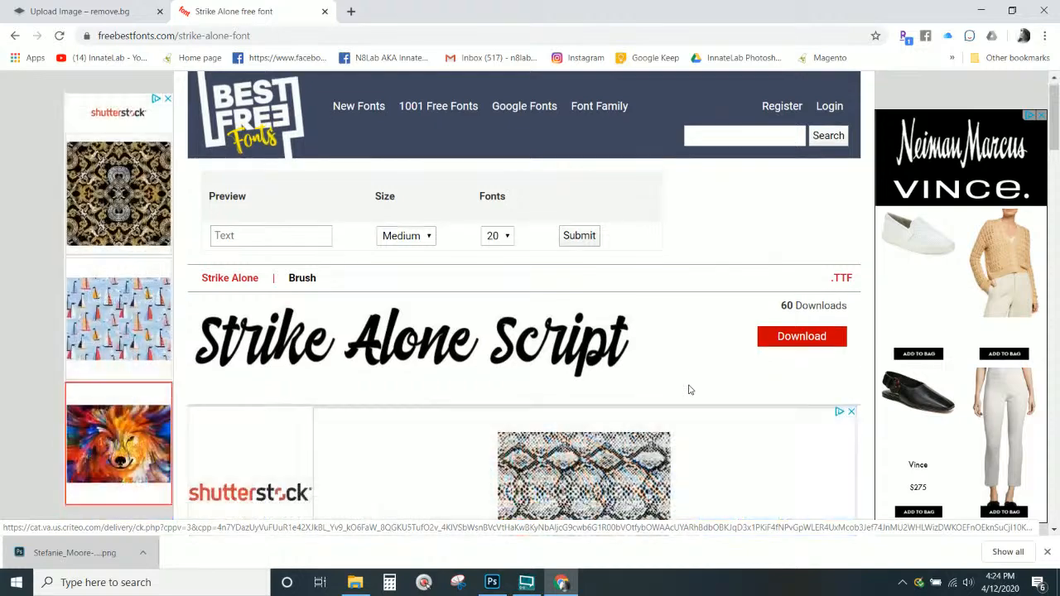
{"action": "scroll", "coordinate": [688, 389], "scroll_direction": "down", "scroll_amount": 8}
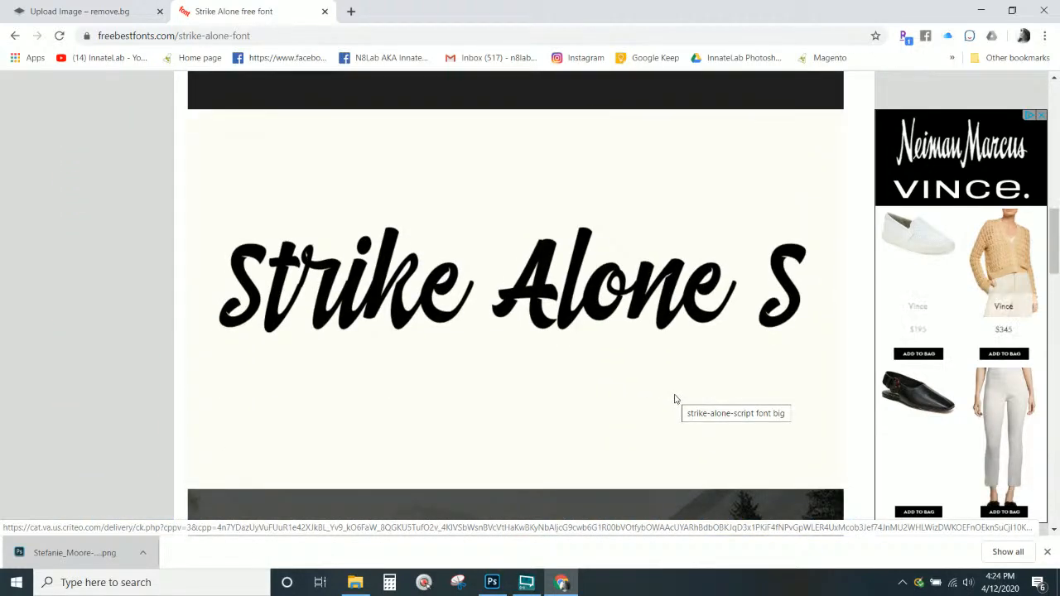
{"action": "scroll", "coordinate": [409, 357], "scroll_direction": "down", "scroll_amount": 3}
{"action": "scroll", "coordinate": [426, 356], "scroll_direction": "up", "scroll_amount": 10}
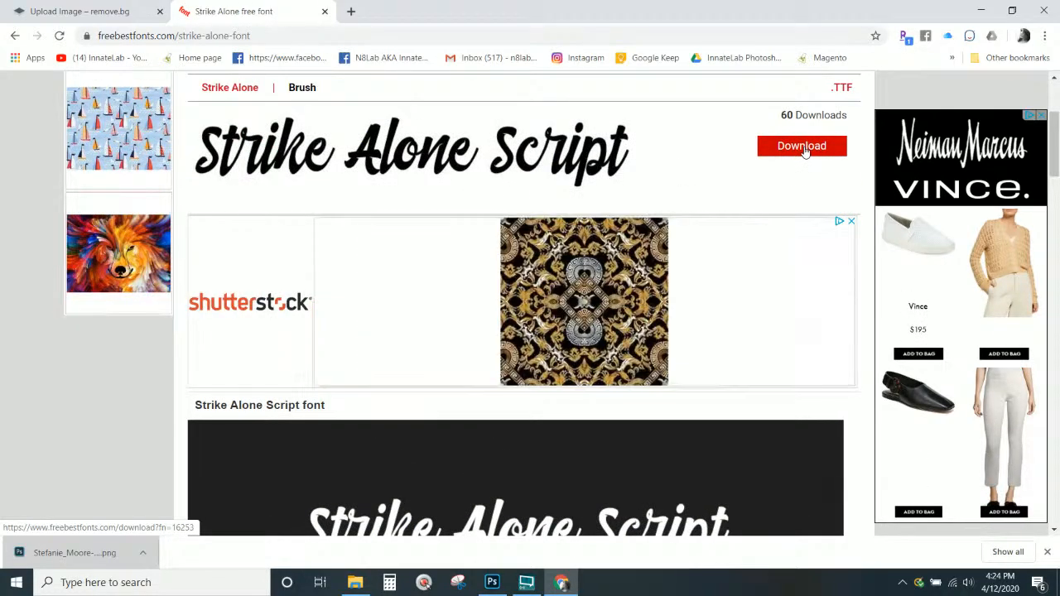
{"action": "left_click", "coordinate": [324, 11]}
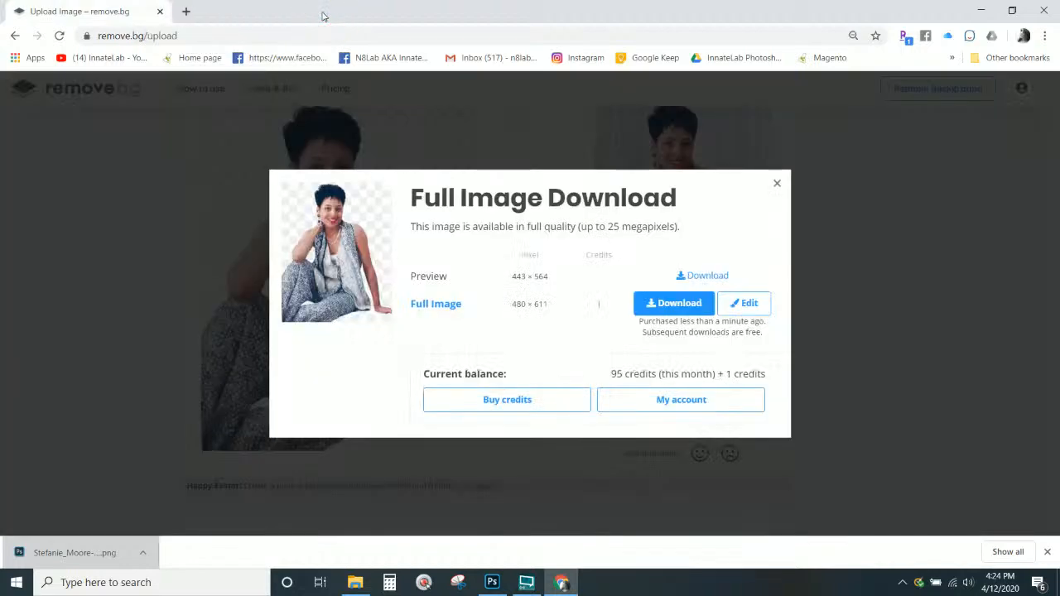
Close the Chrome window to return to the Photoshop design
{"action": "left_click", "coordinate": [1044, 10]}
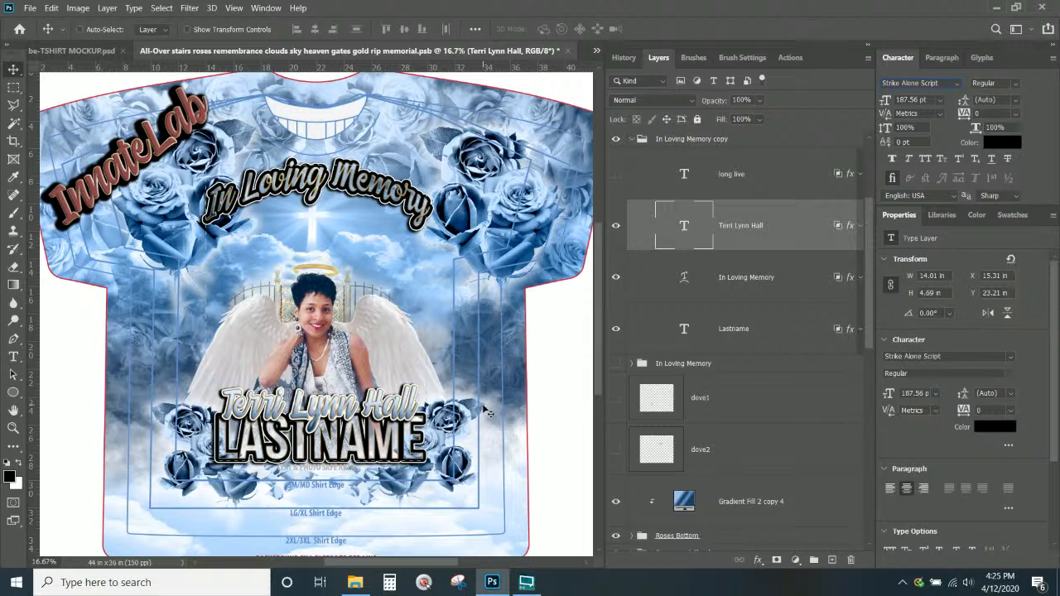
Select the 'In Loving Memory' text layer in the Layers panel
{"action": "left_click", "coordinate": [753, 230]}
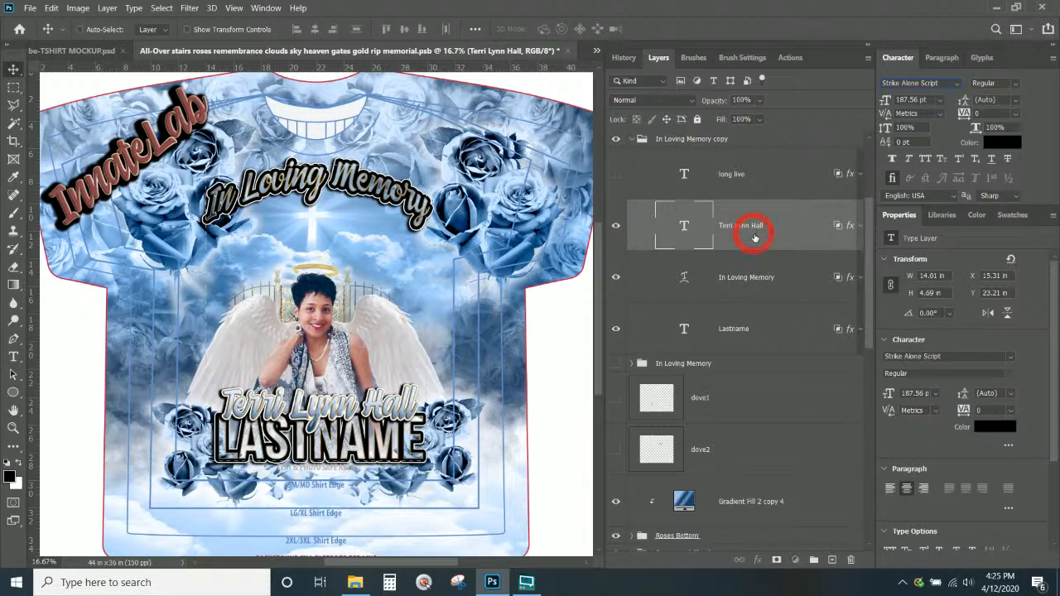
{"action": "left_click", "coordinate": [751, 277]}
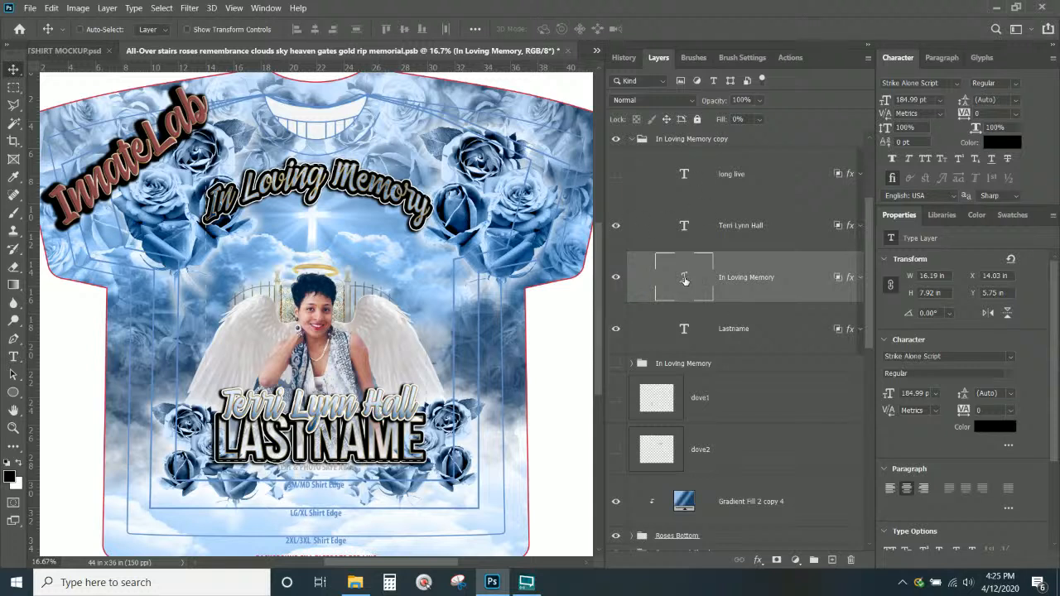
{"action": "left_click", "coordinate": [683, 229]}
{"action": "double_click", "coordinate": [684, 329]}
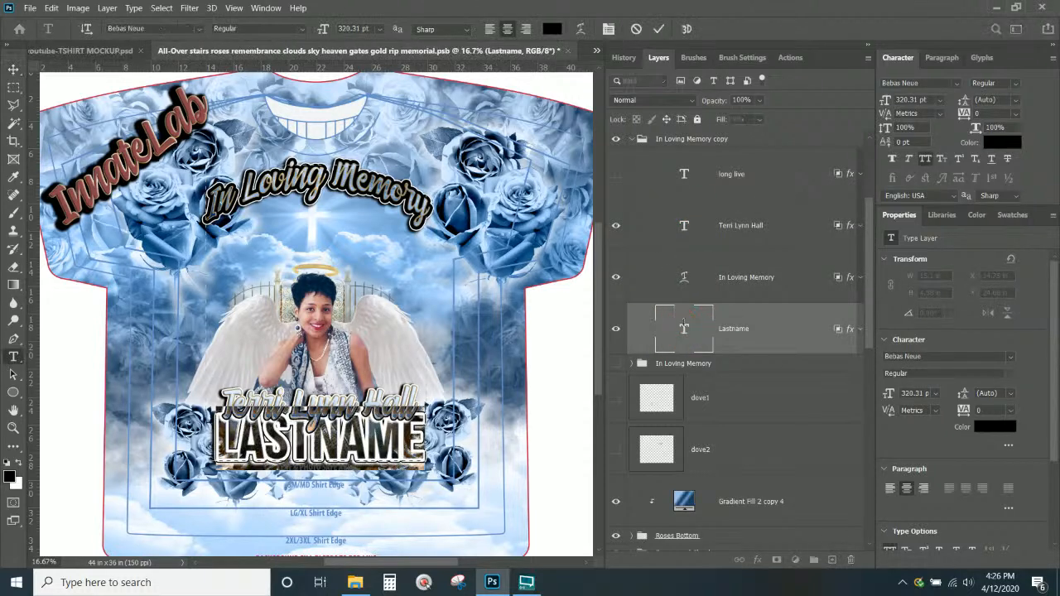
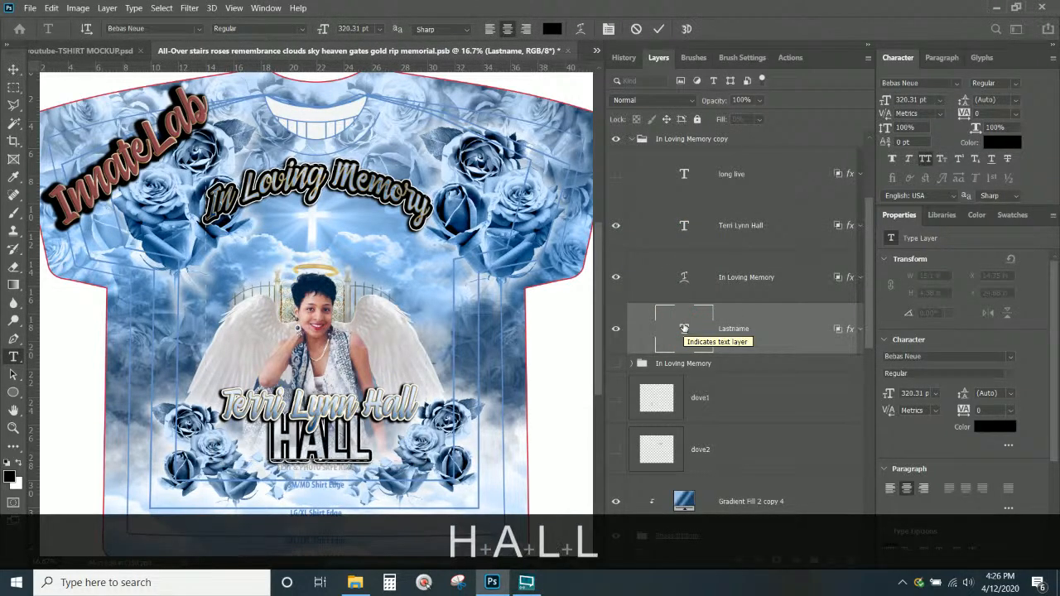
{"action": "left_click", "coordinate": [723, 287]}
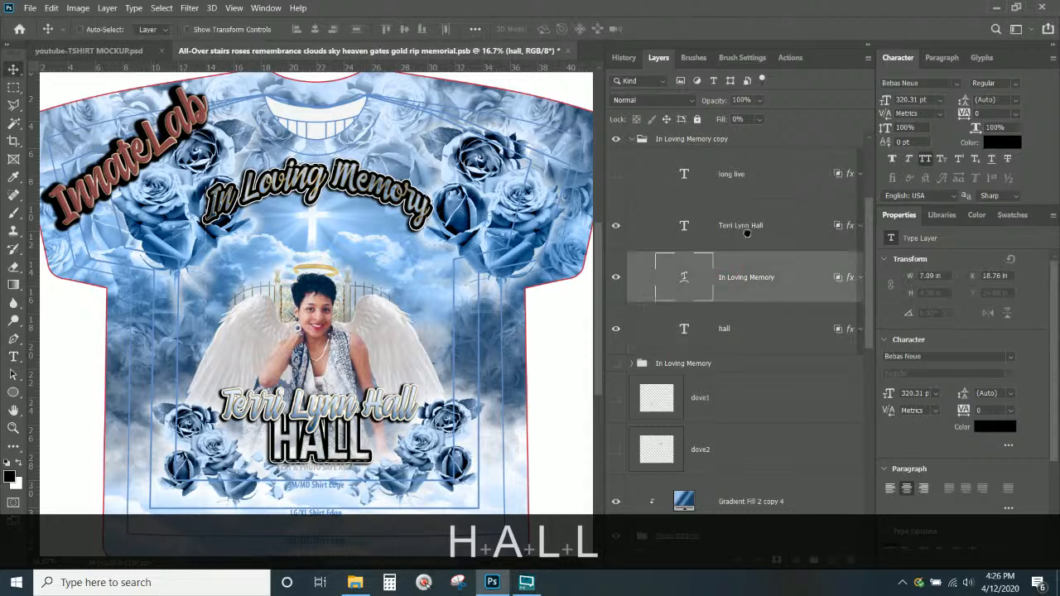
{"action": "double_click", "coordinate": [684, 226]}
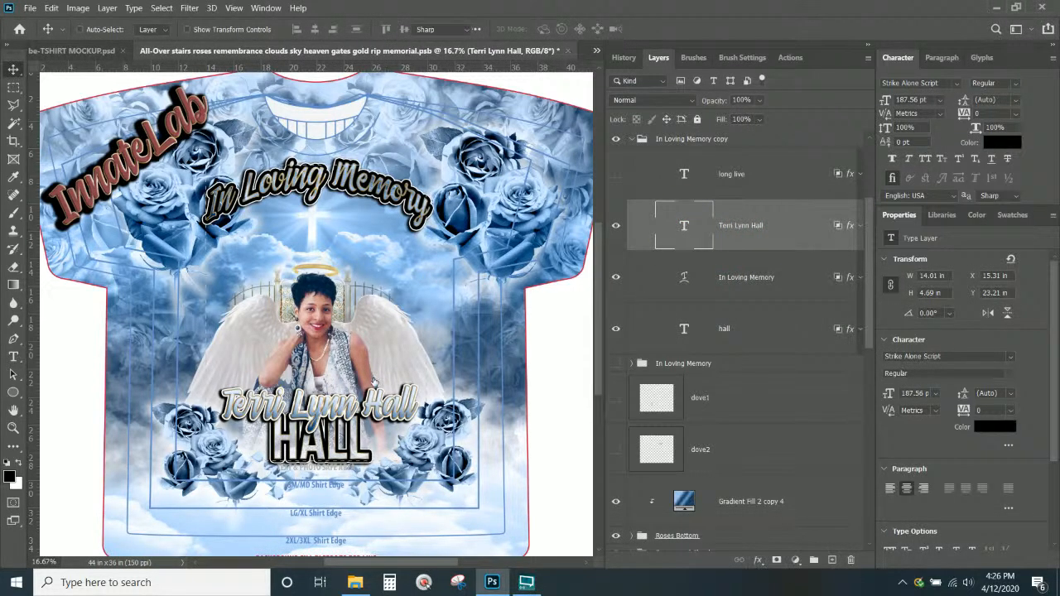
{"action": "key", "text": "Right"}
{"action": "key", "text": "BackSpace"}
{"action": "key", "text": "BackSpace"}
{"action": "key", "text": "BackSpace"}
{"action": "key", "text": "BackSpace"}
{"action": "key", "text": "BackSpace"}
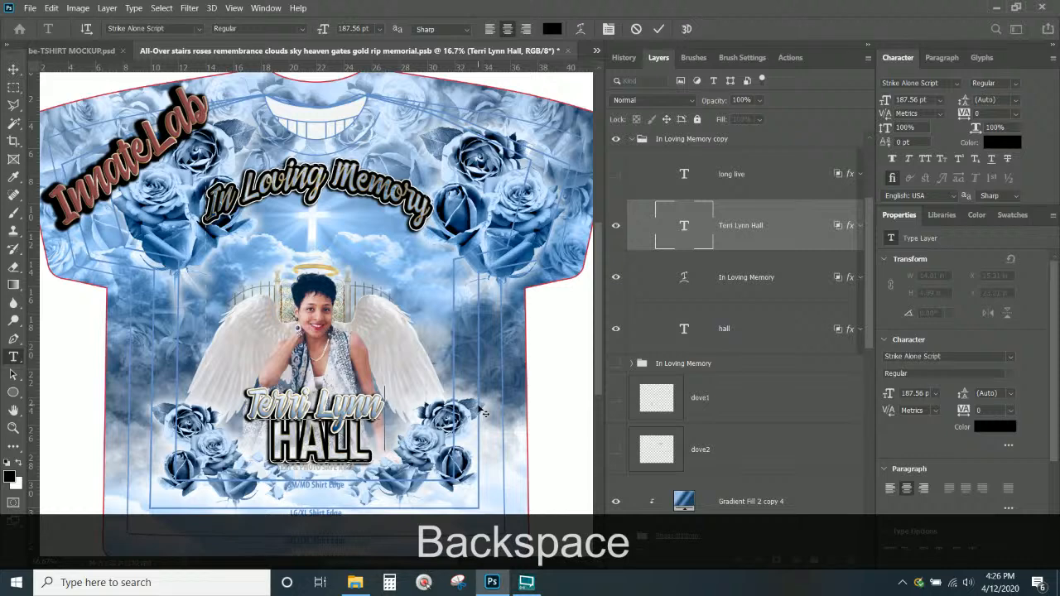
{"action": "left_click", "coordinate": [13, 70]}
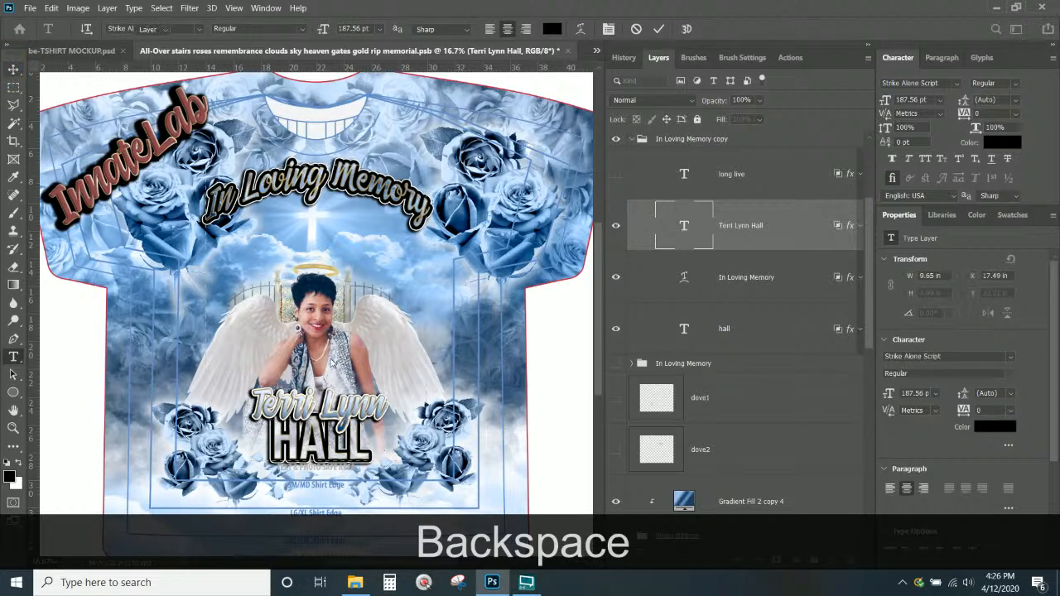
{"action": "right_click", "coordinate": [340, 321]}
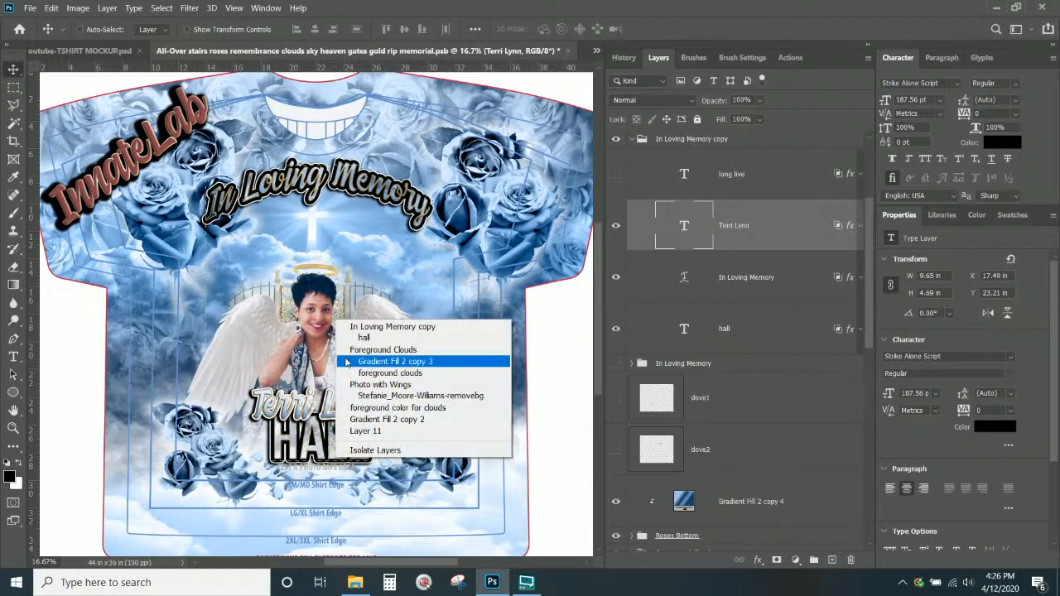
{"action": "left_click", "coordinate": [364, 338]}
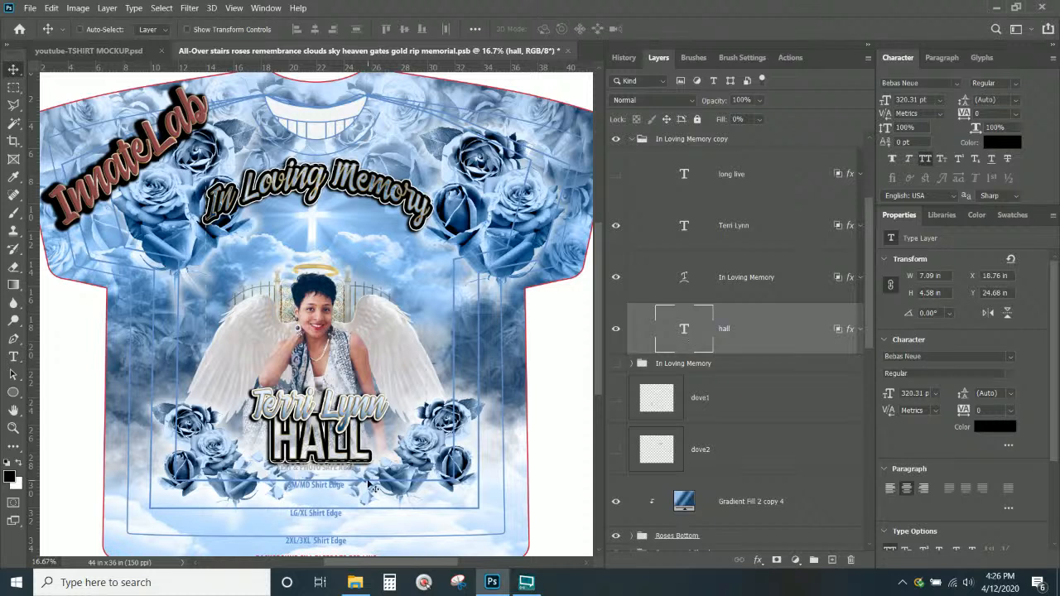
{"action": "left_click_drag", "start_coordinate": [354, 458], "coordinate": [356, 456]}
{"action": "right_click", "coordinate": [357, 402]}
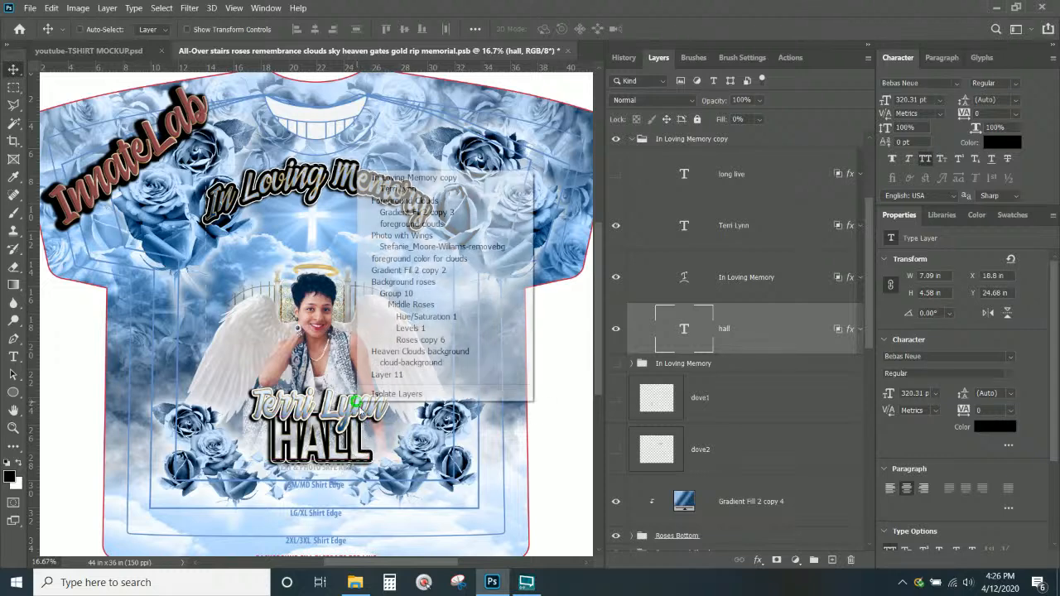
{"action": "left_click", "coordinate": [398, 189]}
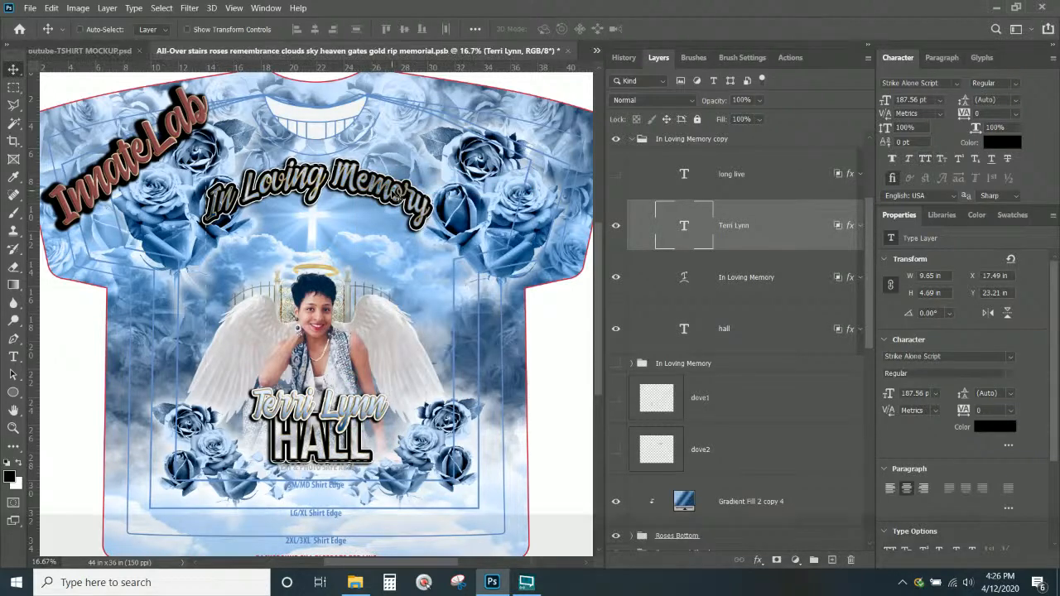
{"action": "key", "text": "Up"}
{"action": "key", "text": "Up"}
{"action": "key", "text": "Up"}
{"action": "key", "text": "Up"}
{"action": "key", "text": "Up"}
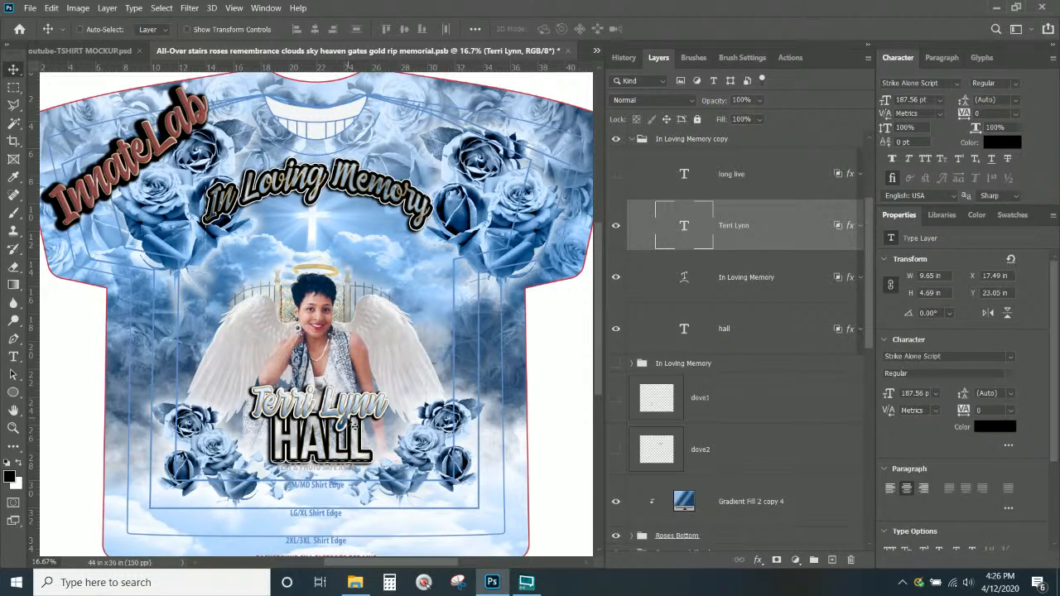
{"action": "left_click", "coordinate": [346, 414]}
{"action": "left_click", "coordinate": [850, 226]}
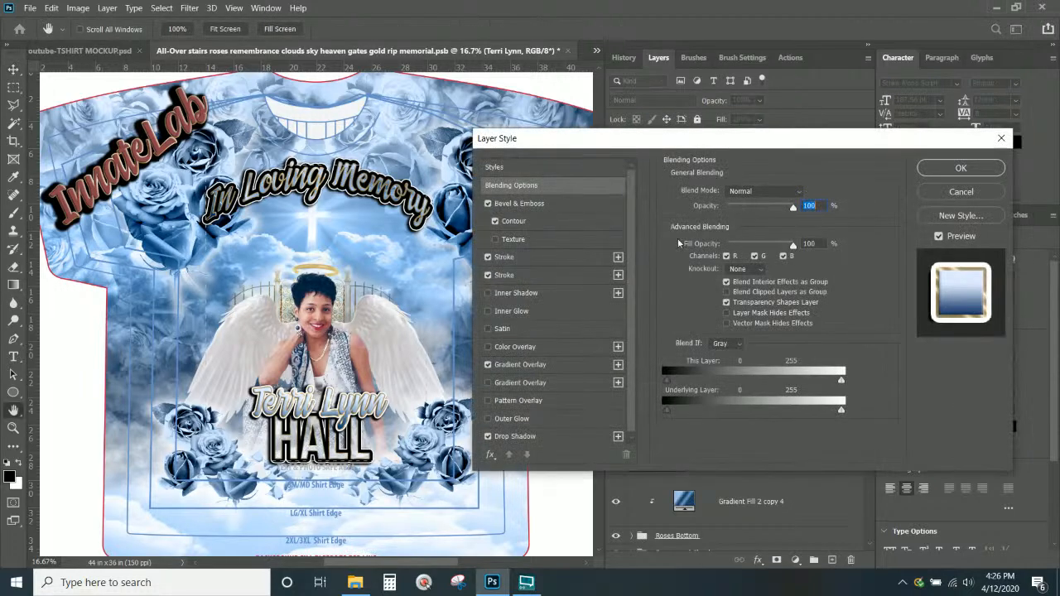
{"action": "left_click", "coordinate": [522, 365]}
{"action": "left_click", "coordinate": [726, 229]}
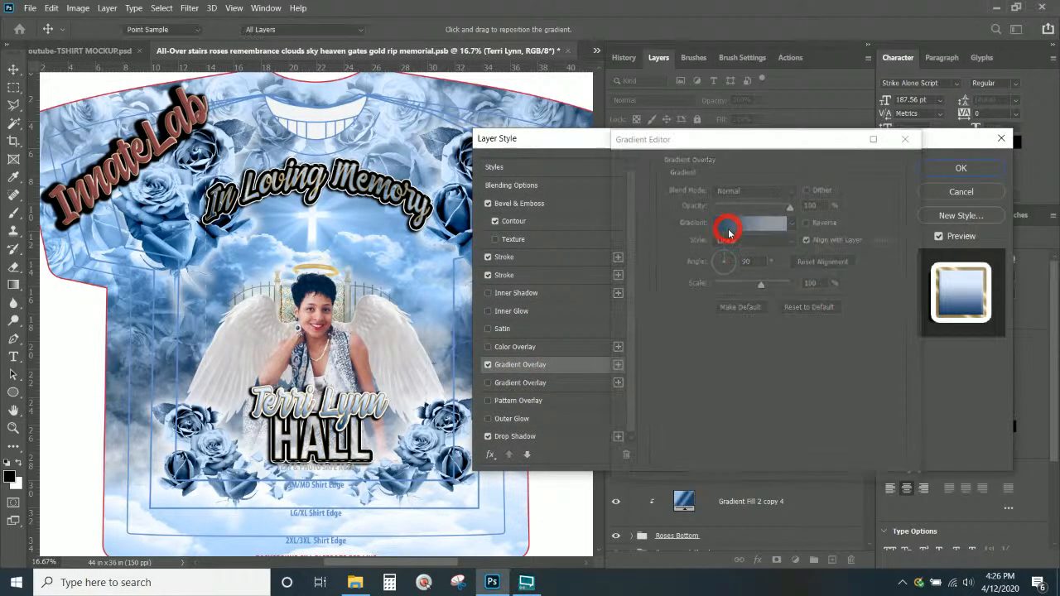
{"action": "left_click_drag", "start_coordinate": [633, 390], "coordinate": [706, 392]}
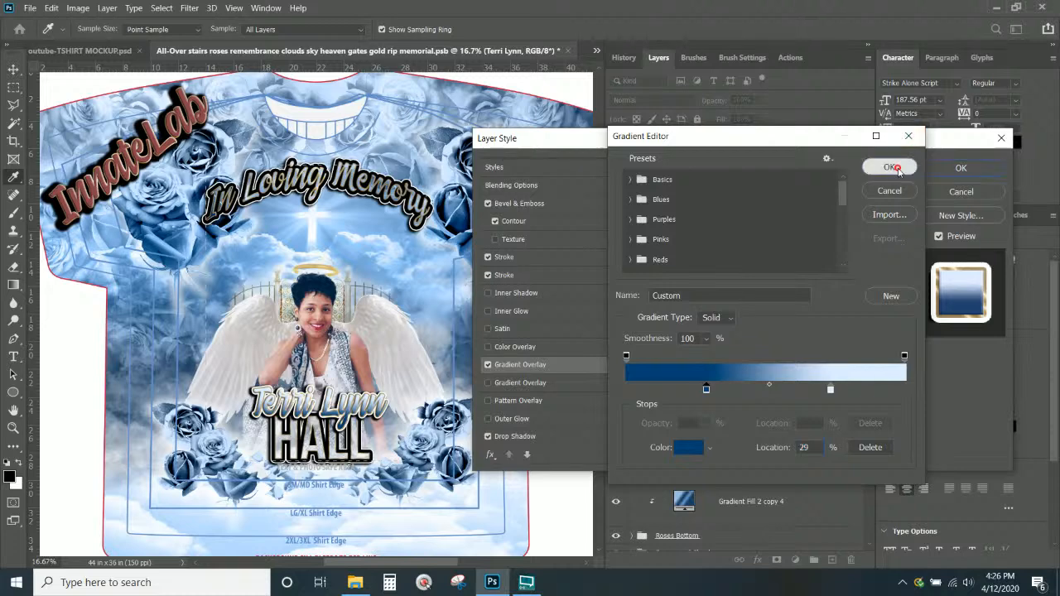
{"action": "left_click", "coordinate": [890, 168]}
{"action": "left_click", "coordinate": [961, 169]}
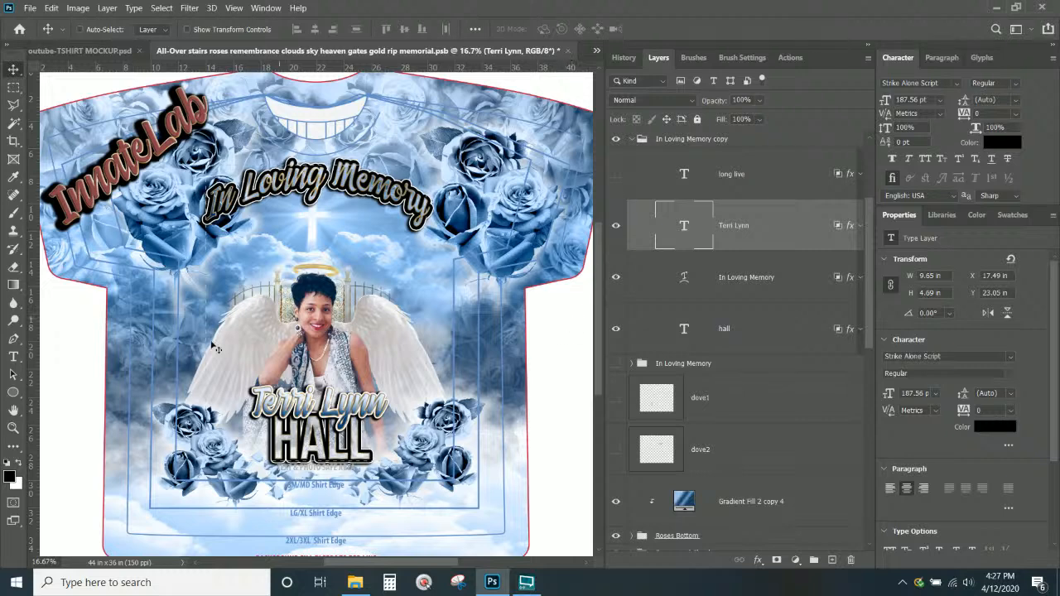
Save the memorial shirt document with Ctrl+S
{"action": "scroll", "coordinate": [472, 277], "scroll_direction": "up", "scroll_amount": 1}
{"action": "scroll", "coordinate": [787, 273], "scroll_direction": "down", "scroll_amount": 10}
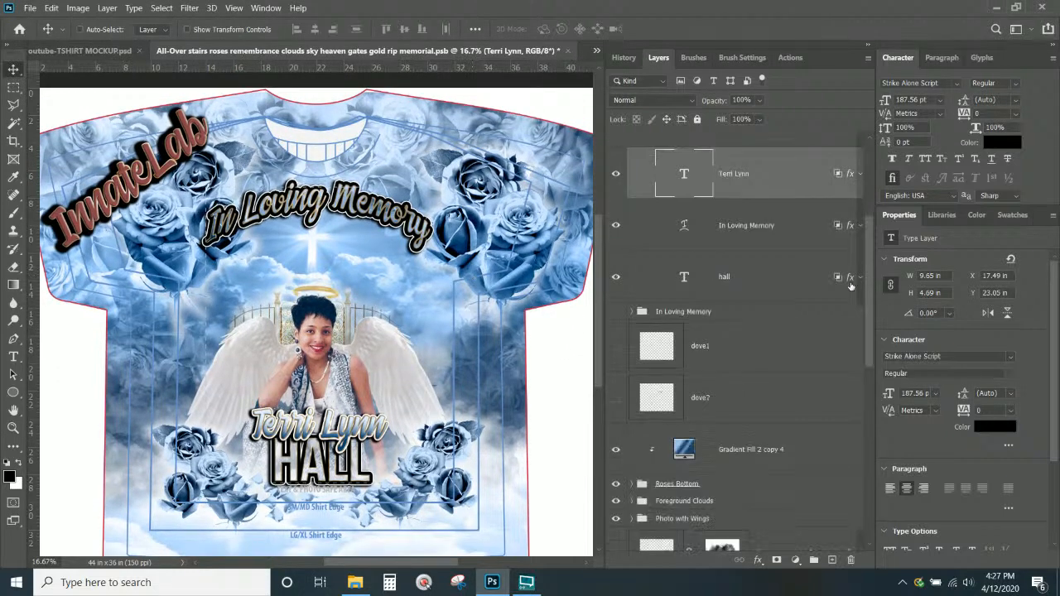
{"action": "key", "text": "ctrl+s"}
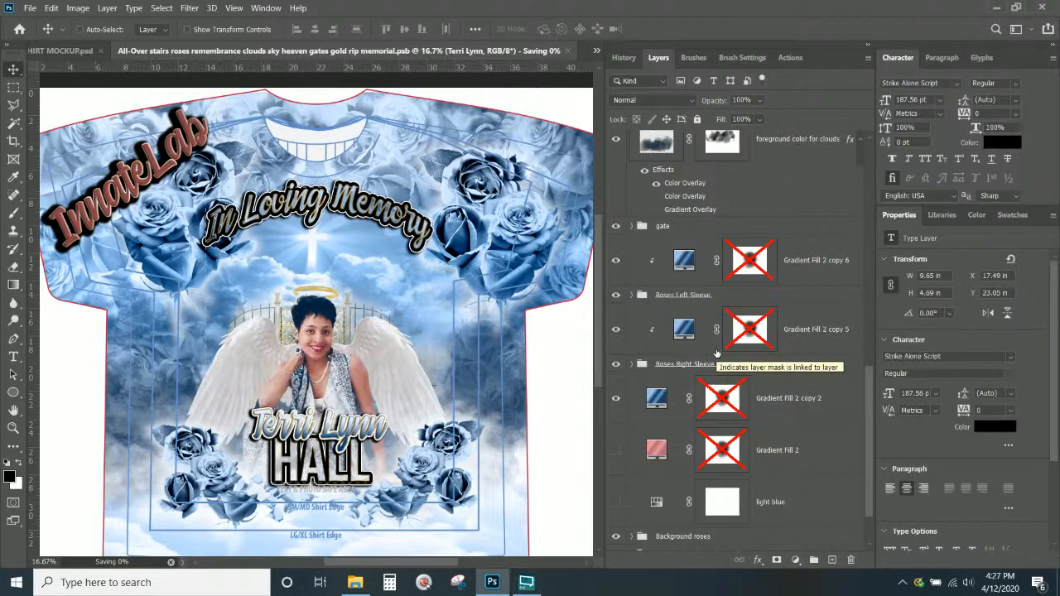
Swap the blue Gradient Fill 2 tints for pink on the background and upper-left and upper-right roses
{"action": "left_click", "coordinate": [689, 263]}
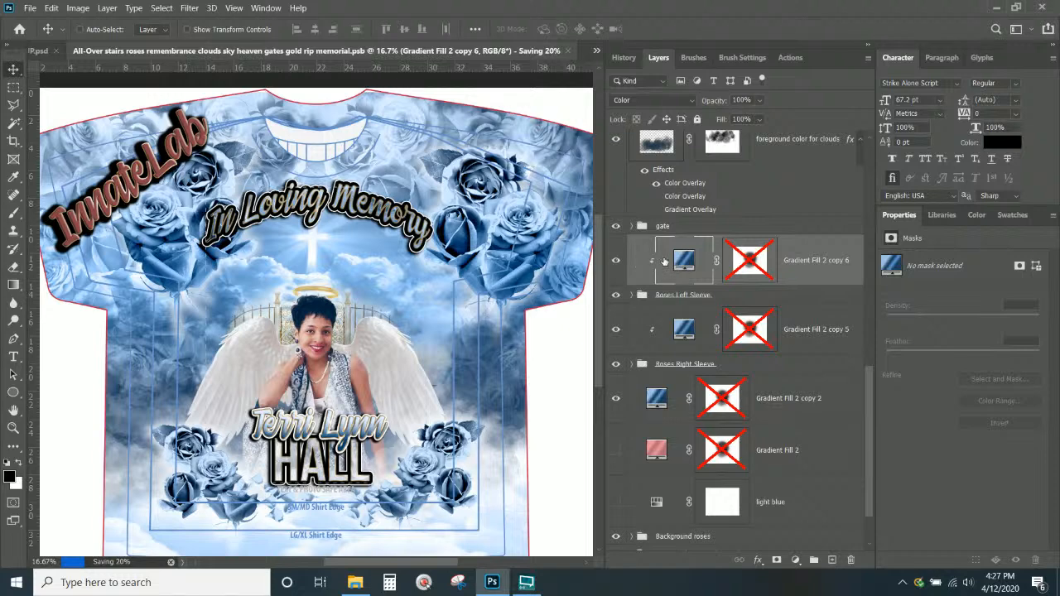
{"action": "scroll", "coordinate": [660, 273], "scroll_direction": "down", "scroll_amount": 2}
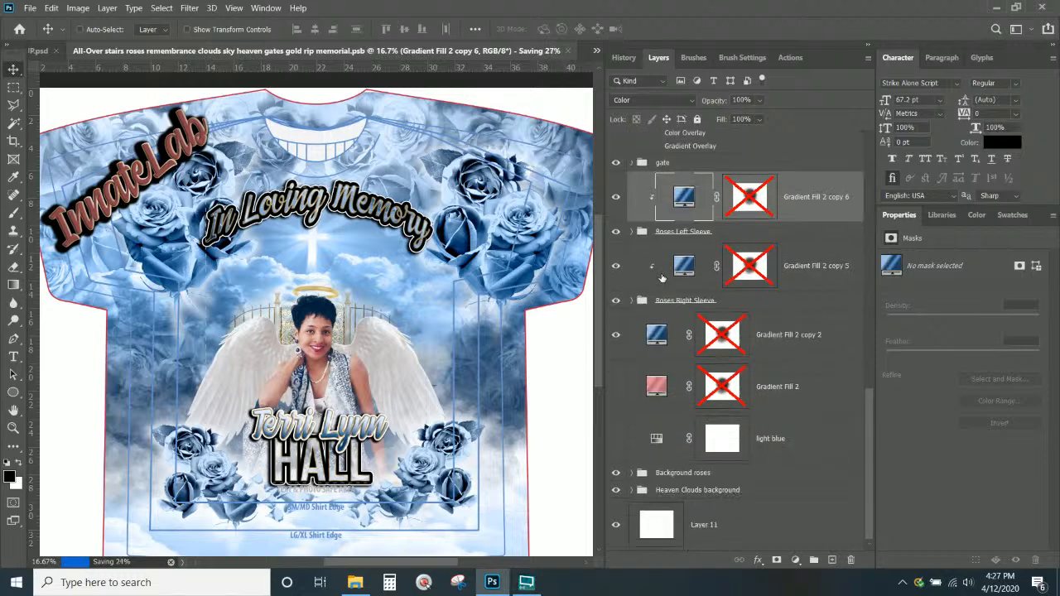
{"action": "left_click", "coordinate": [695, 473]}
{"action": "left_click", "coordinate": [616, 334]}
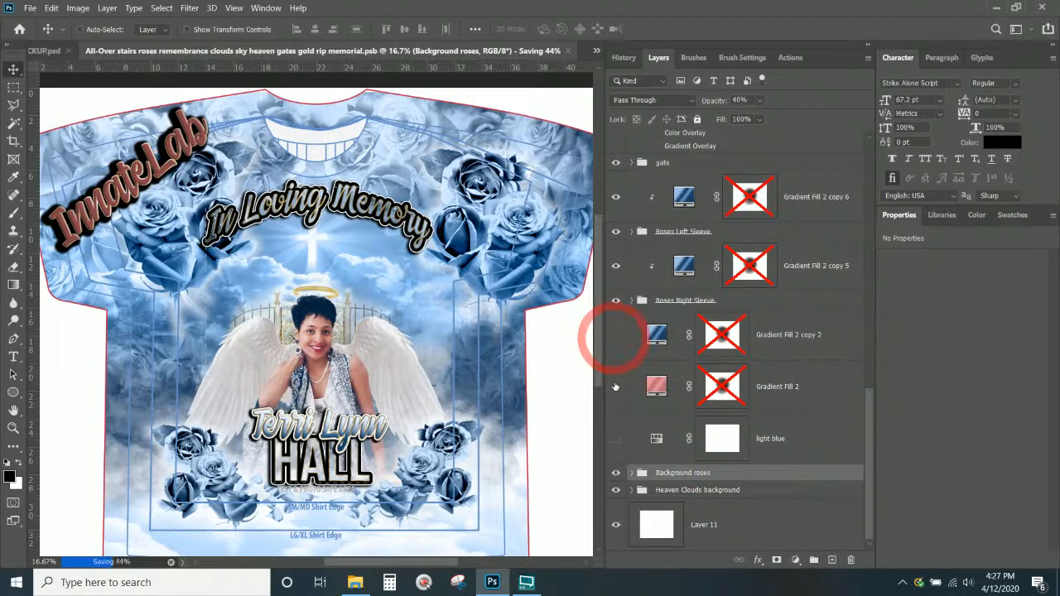
{"action": "left_click", "coordinate": [615, 386]}
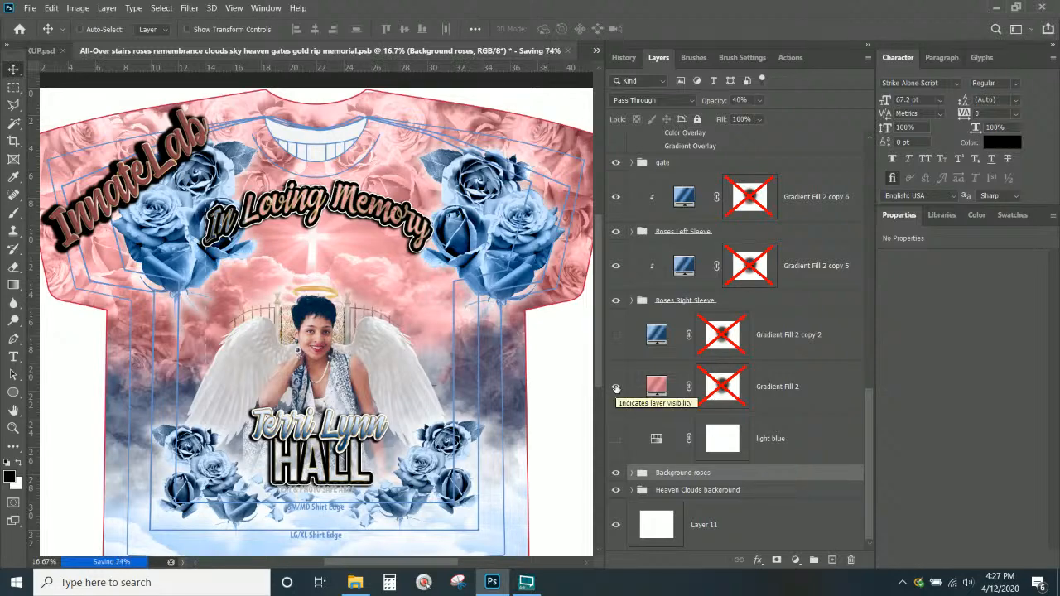
{"action": "scroll", "coordinate": [631, 245], "scroll_direction": "up", "scroll_amount": 2}
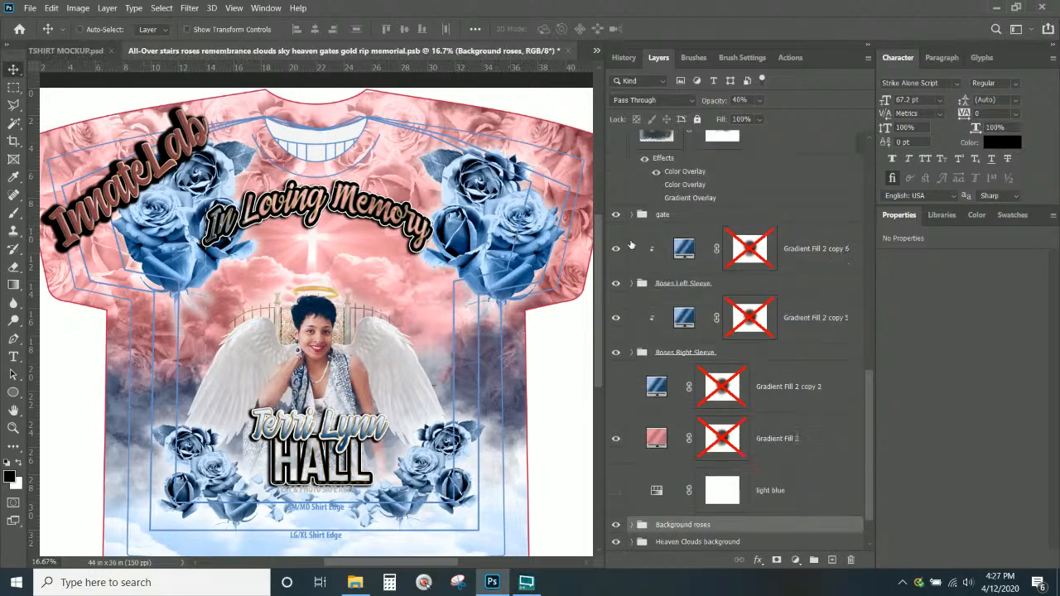
{"action": "left_click", "coordinate": [616, 249]}
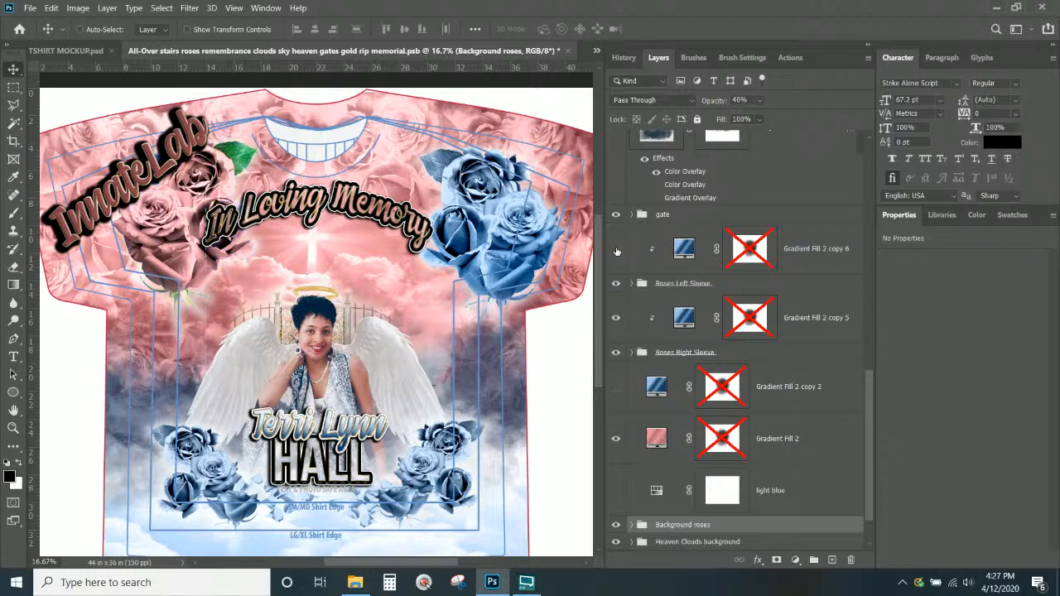
{"action": "left_click", "coordinate": [616, 318]}
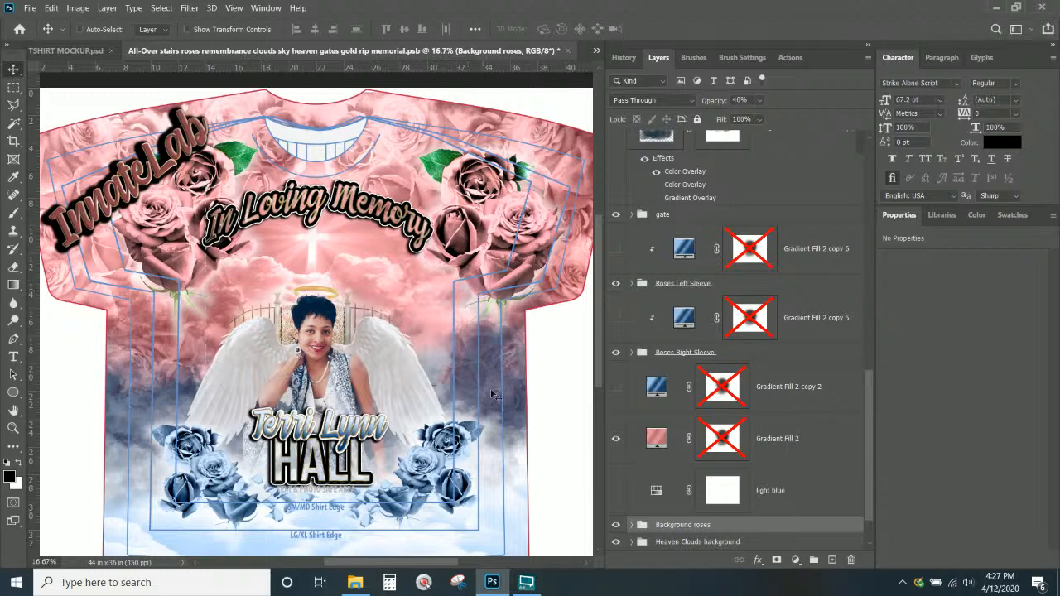
Expand the Heaven Clouds background group and re-enable the Gradient Fill 2 layer mask
{"action": "scroll", "coordinate": [499, 406], "scroll_direction": "down", "scroll_amount": 1}
{"action": "scroll", "coordinate": [720, 424], "scroll_direction": "down", "scroll_amount": 2}
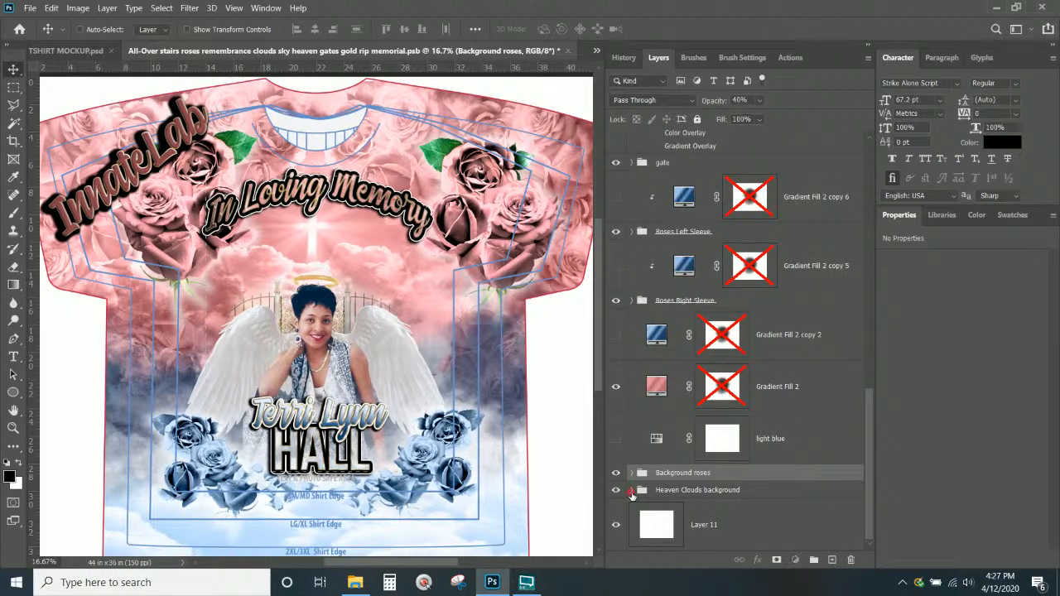
{"action": "left_click", "coordinate": [632, 493]}
{"action": "scroll", "coordinate": [569, 462], "scroll_direction": "down", "scroll_amount": 1}
{"action": "scroll", "coordinate": [736, 460], "scroll_direction": "down", "scroll_amount": 2}
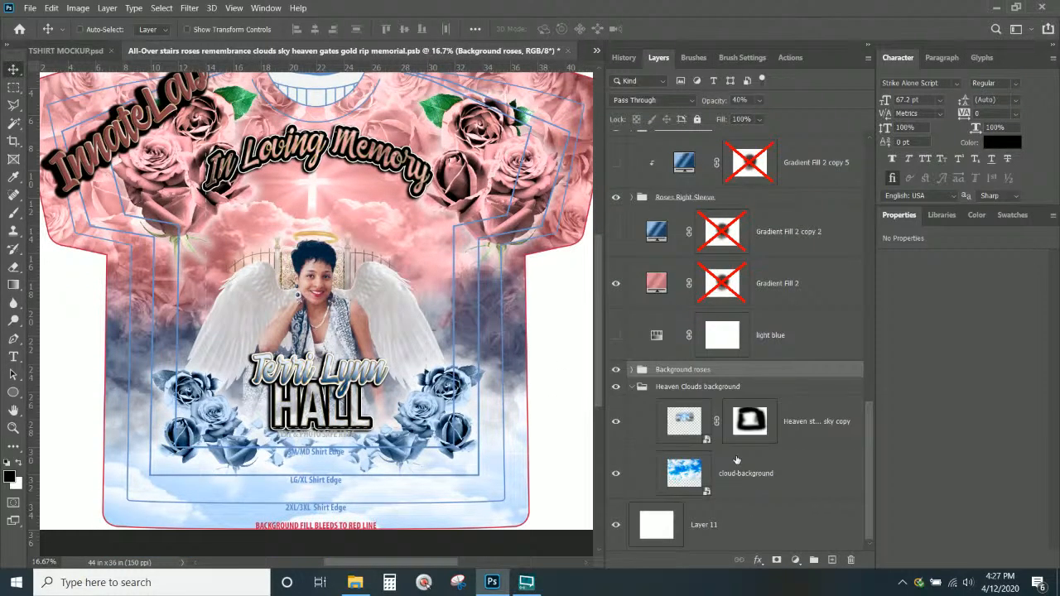
{"action": "left_click", "coordinate": [687, 387]}
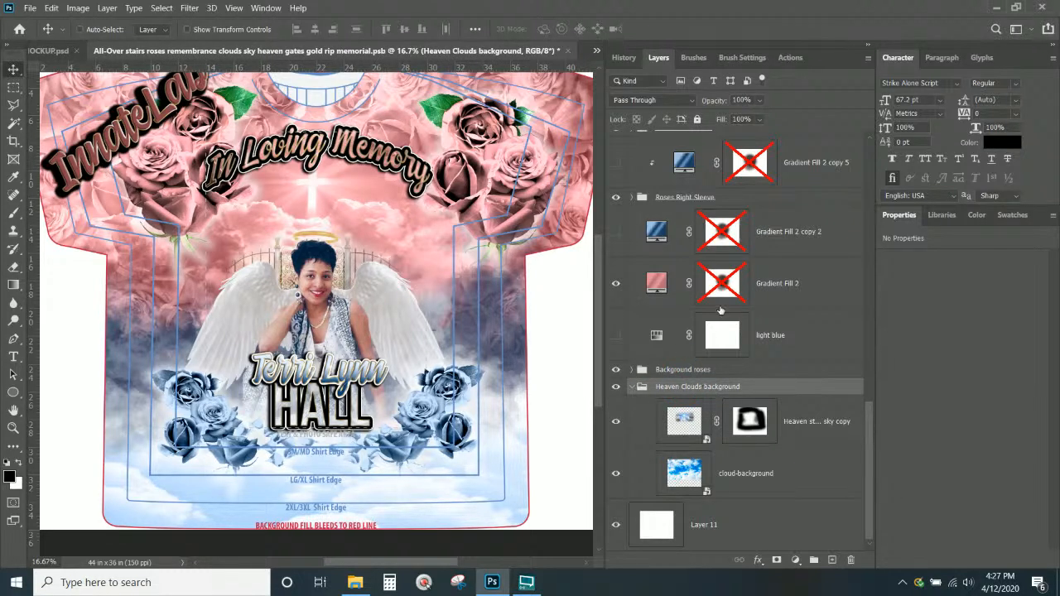
{"action": "scroll", "coordinate": [725, 248], "scroll_direction": "up", "scroll_amount": 1}
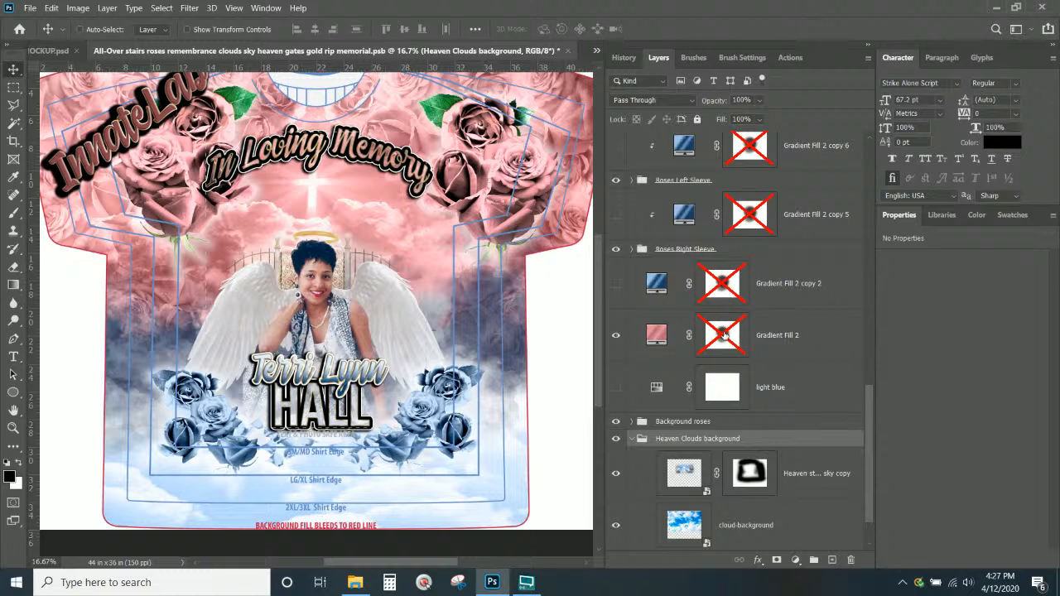
{"action": "left_click", "coordinate": [724, 334], "text": "shift"}
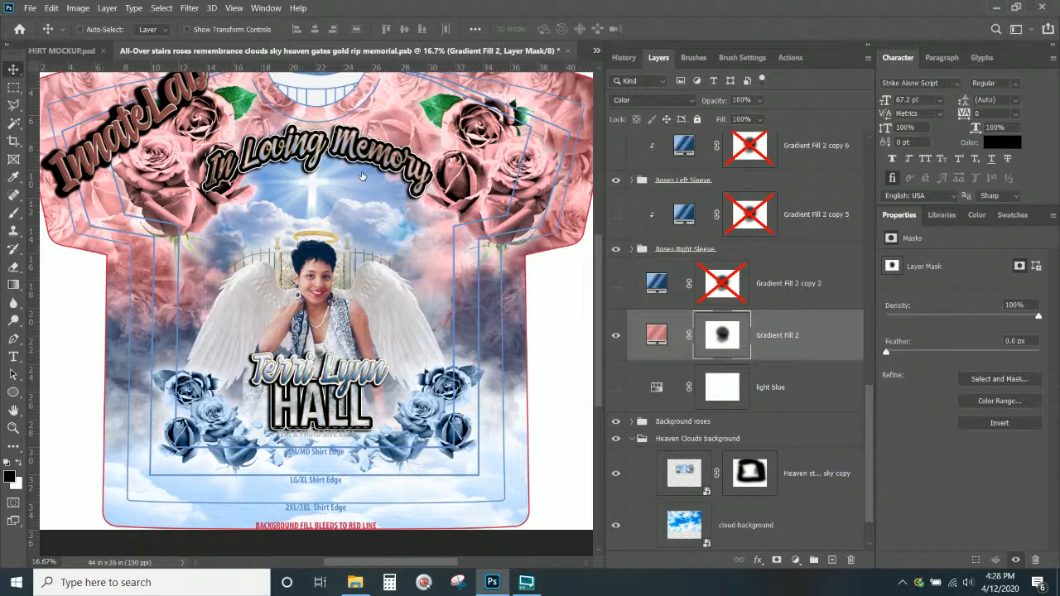
{"action": "scroll", "coordinate": [548, 367], "scroll_direction": "up", "scroll_amount": 2}
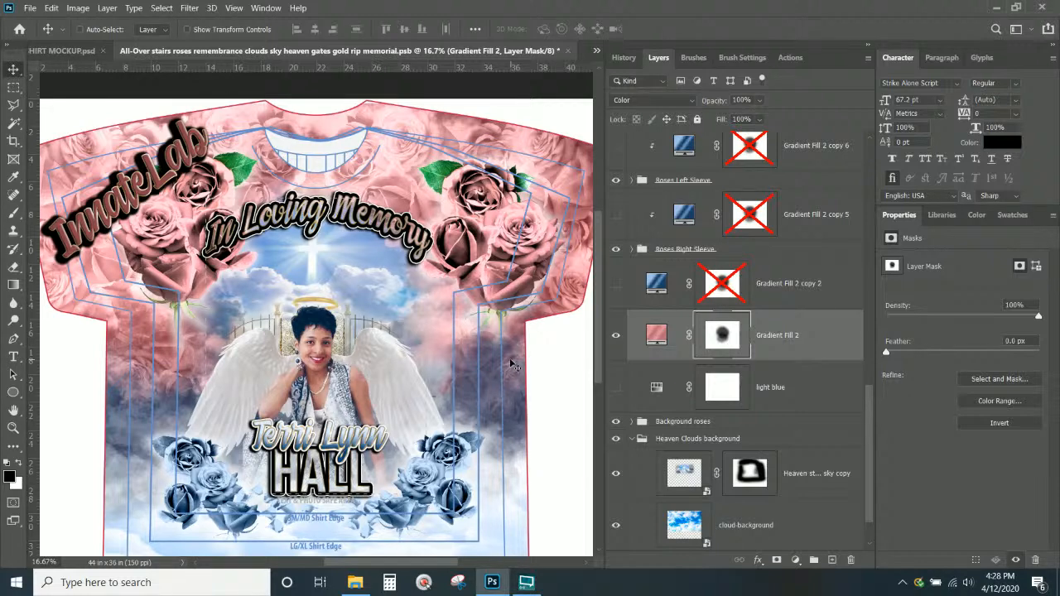
{"action": "scroll", "coordinate": [514, 365], "scroll_direction": "down", "scroll_amount": 3}
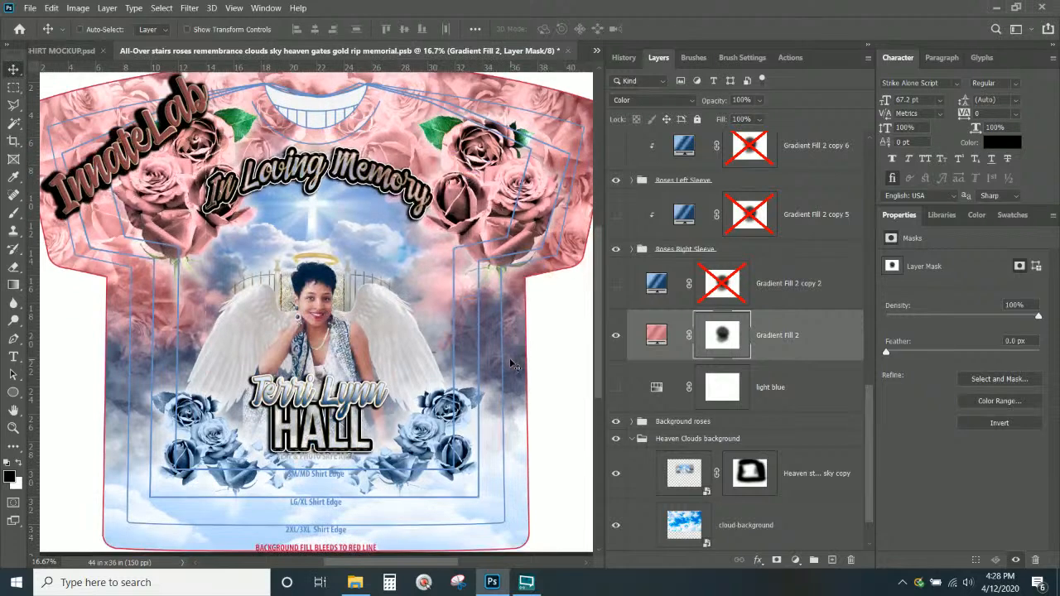
{"action": "scroll", "coordinate": [514, 365], "scroll_direction": "up", "scroll_amount": 3}
{"action": "scroll", "coordinate": [787, 309], "scroll_direction": "up", "scroll_amount": 5}
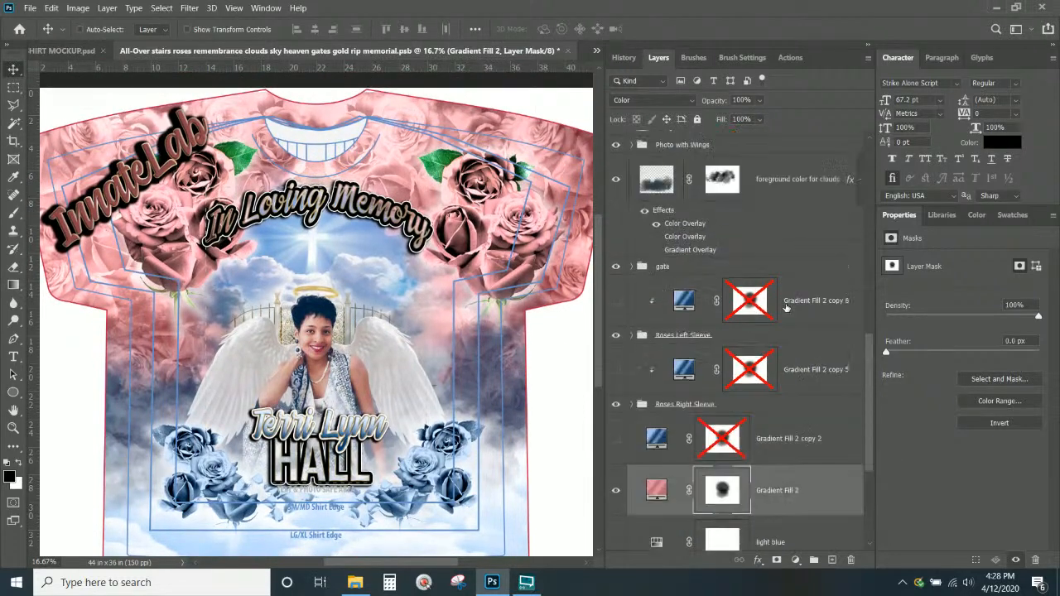
{"action": "scroll", "coordinate": [480, 315], "scroll_direction": "down", "scroll_amount": 3}
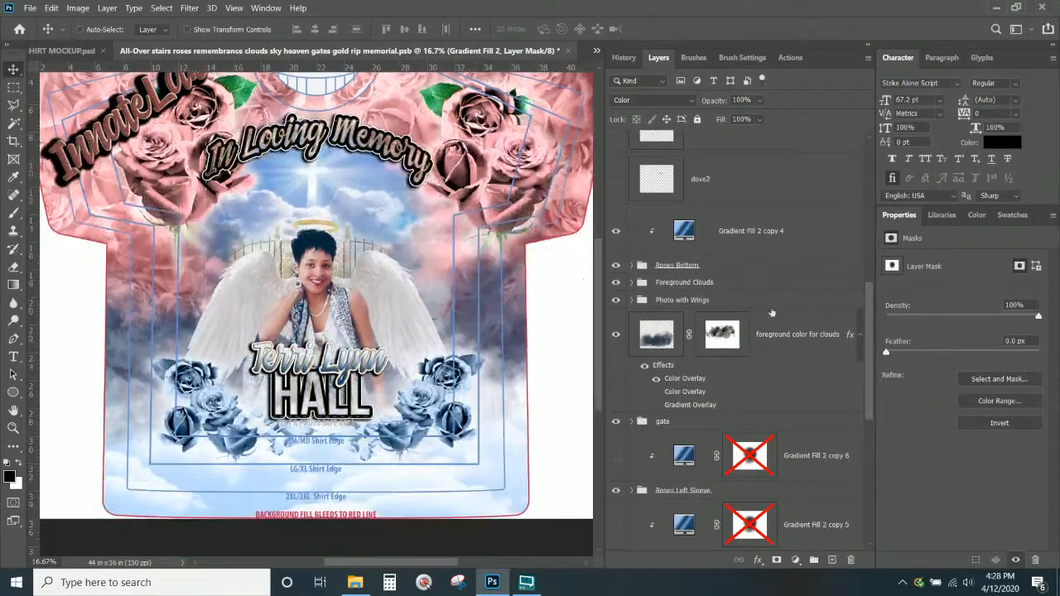
{"action": "scroll", "coordinate": [792, 321], "scroll_direction": "down", "scroll_amount": 5}
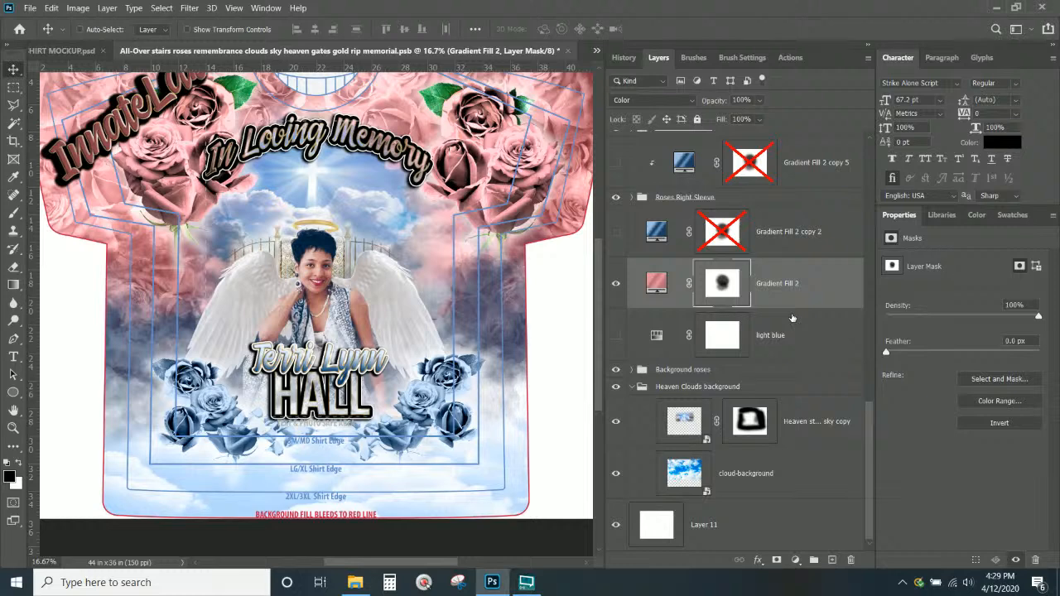
{"action": "scroll", "coordinate": [621, 265], "scroll_direction": "up", "scroll_amount": 5}
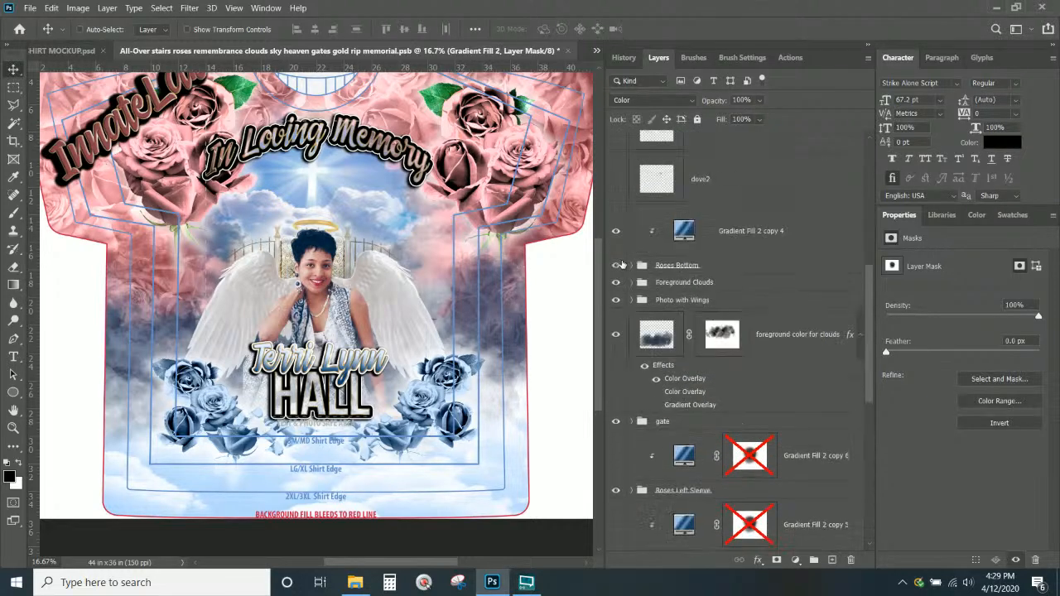
Save the memorial shirt document with Ctrl+S
{"action": "key", "text": "ctrl+s"}
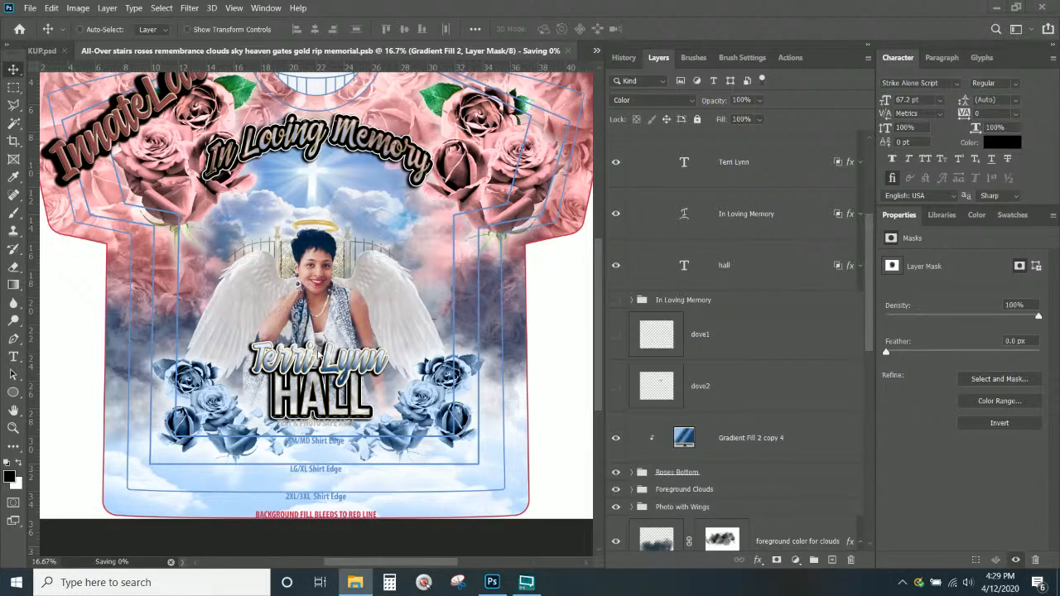
{"action": "scroll", "coordinate": [323, 323], "scroll_direction": "up", "scroll_amount": 1}
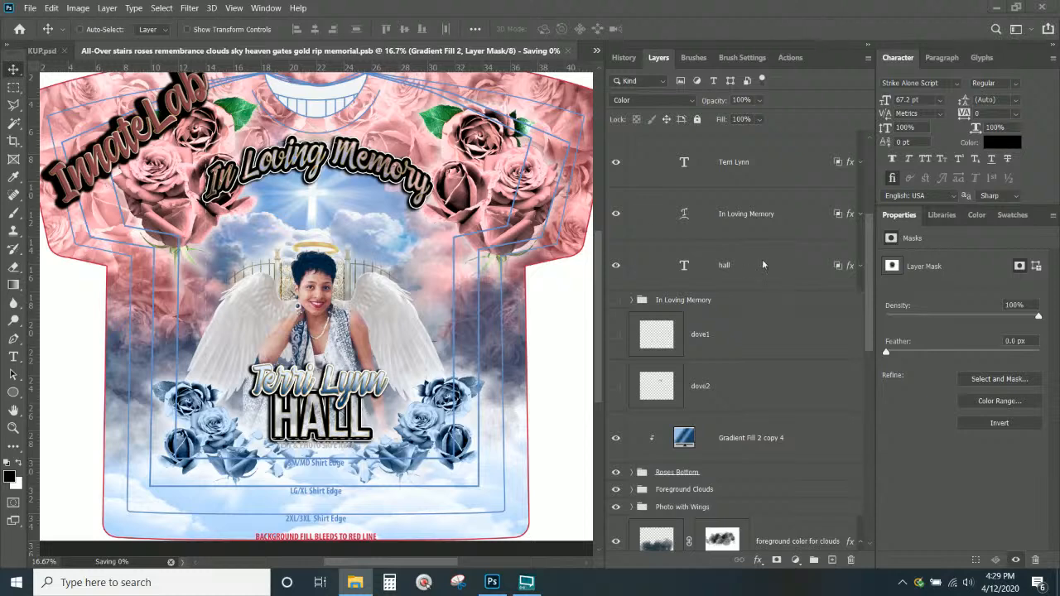
{"action": "scroll", "coordinate": [762, 259], "scroll_direction": "up", "scroll_amount": 4}
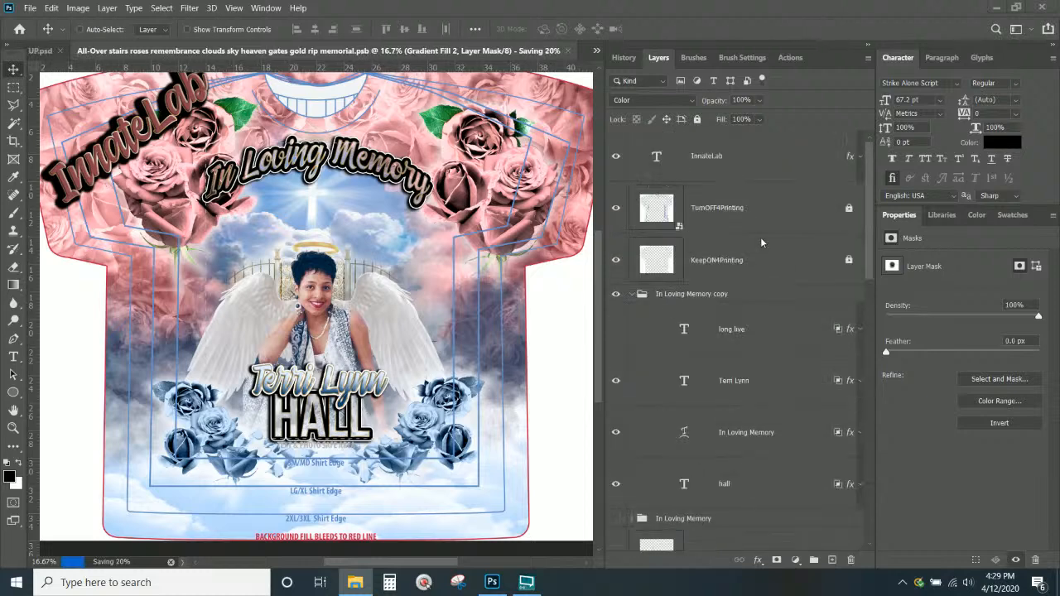
Duplicate the In Loving Memory copy group, hide the old copy, and select copy 2's title layer
{"action": "left_click", "coordinate": [630, 297]}
{"action": "left_click", "coordinate": [631, 295]}
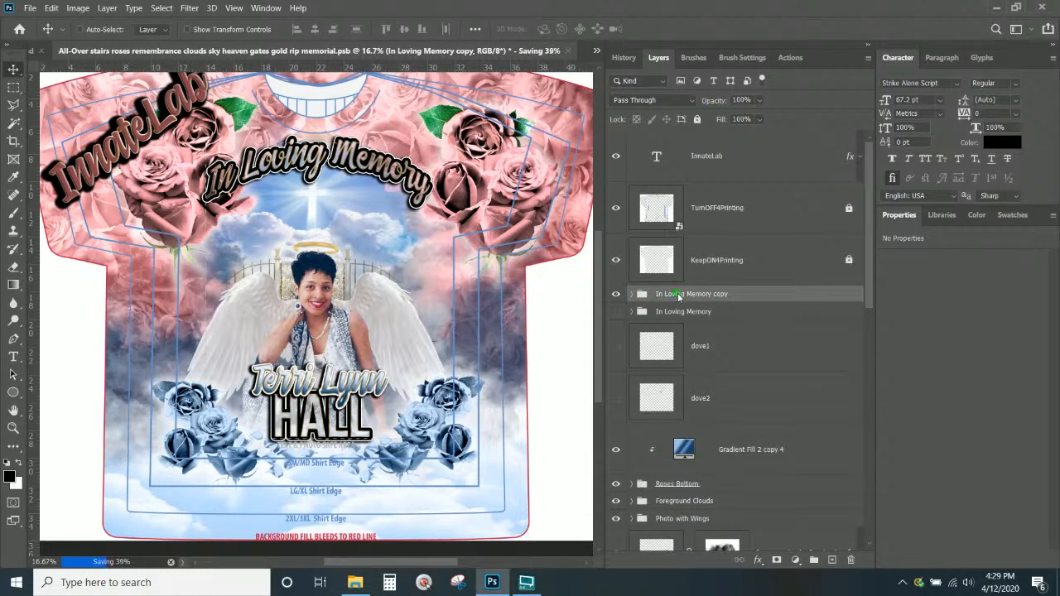
{"action": "right_click", "coordinate": [678, 296]}
{"action": "left_click", "coordinate": [723, 73]}
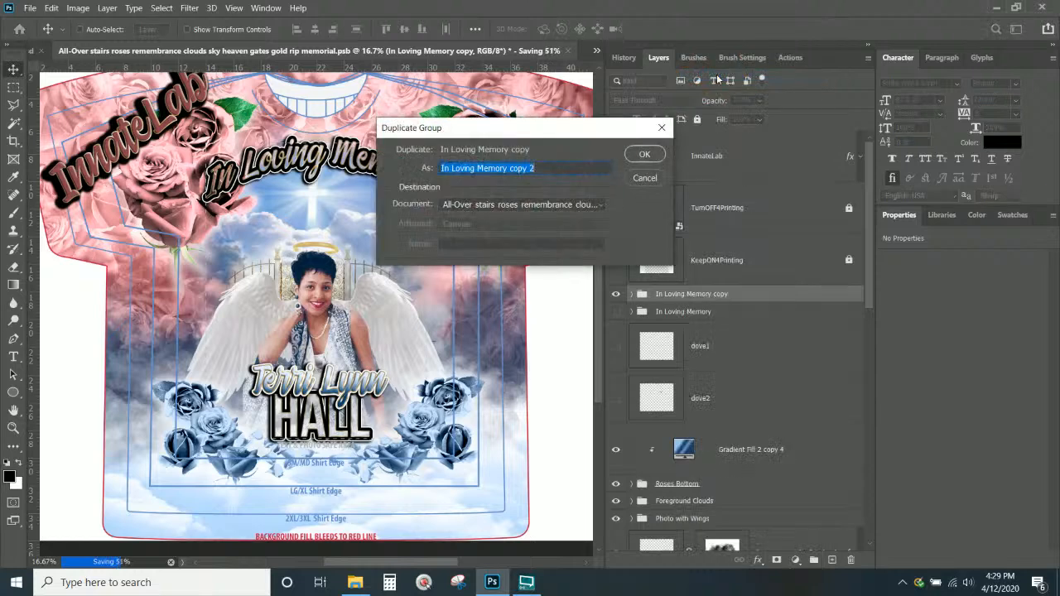
{"action": "key", "text": "Return"}
{"action": "left_click", "coordinate": [616, 313]}
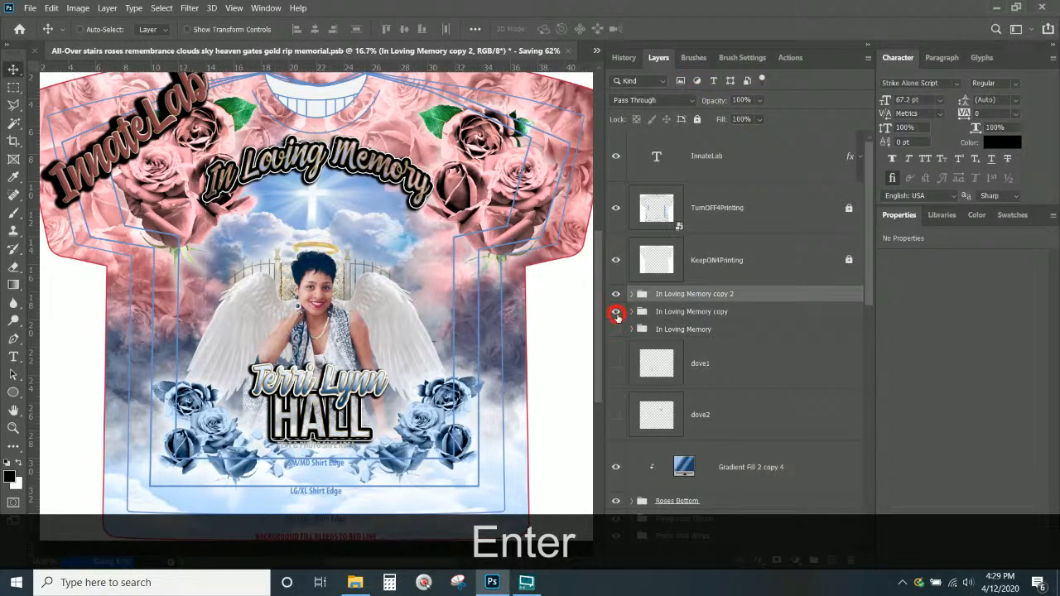
{"action": "left_click", "coordinate": [632, 294]}
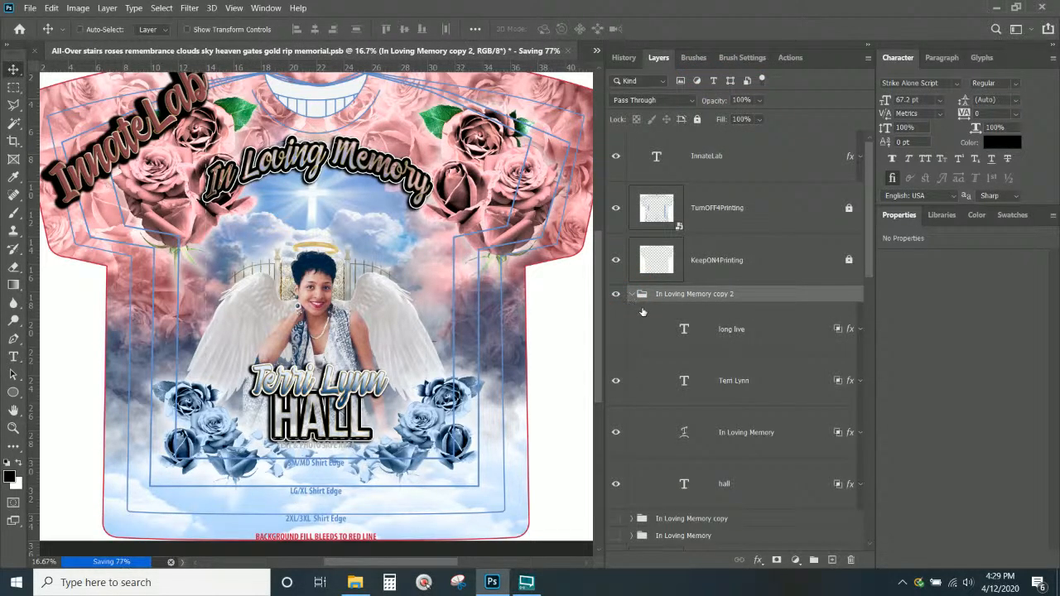
{"action": "scroll", "coordinate": [747, 385], "scroll_direction": "down", "scroll_amount": 2}
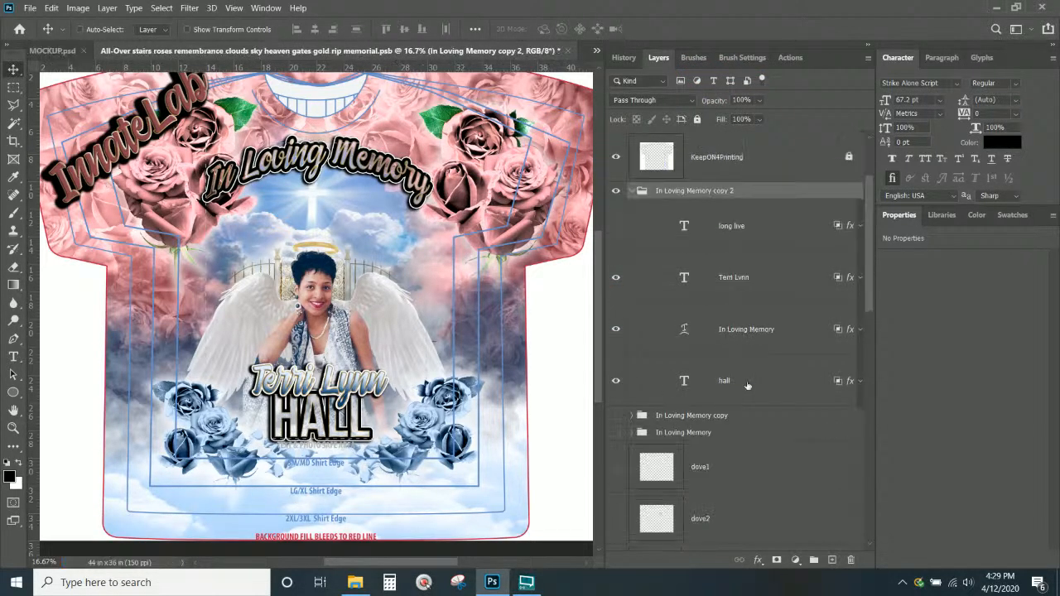
{"action": "left_click", "coordinate": [742, 335]}
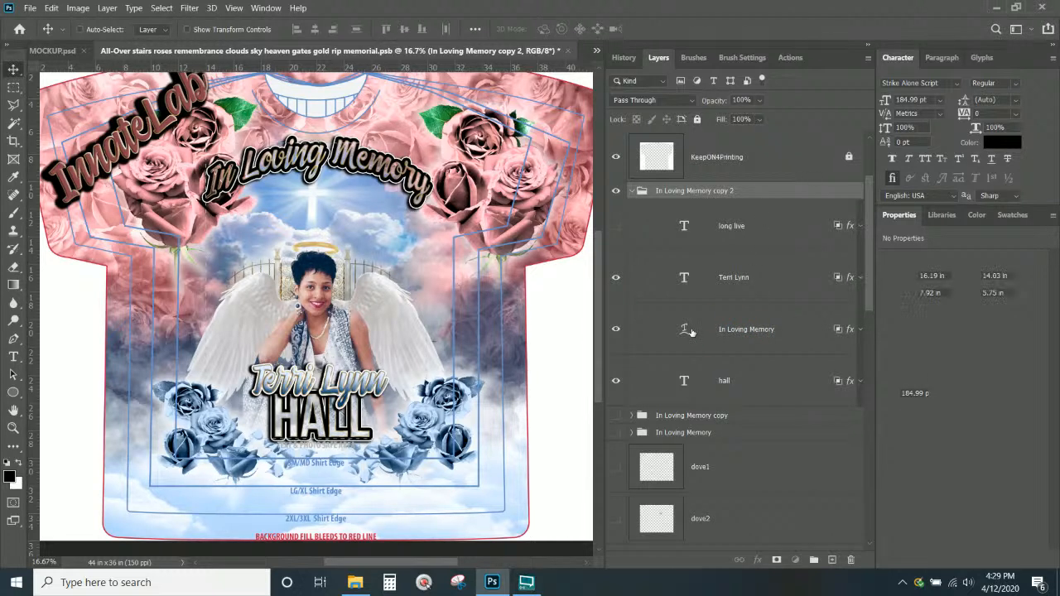
Retype the arched title layer as 'A Mother's Love' and commit it
{"action": "double_click", "coordinate": [720, 333]}
{"action": "left_click", "coordinate": [698, 338]}
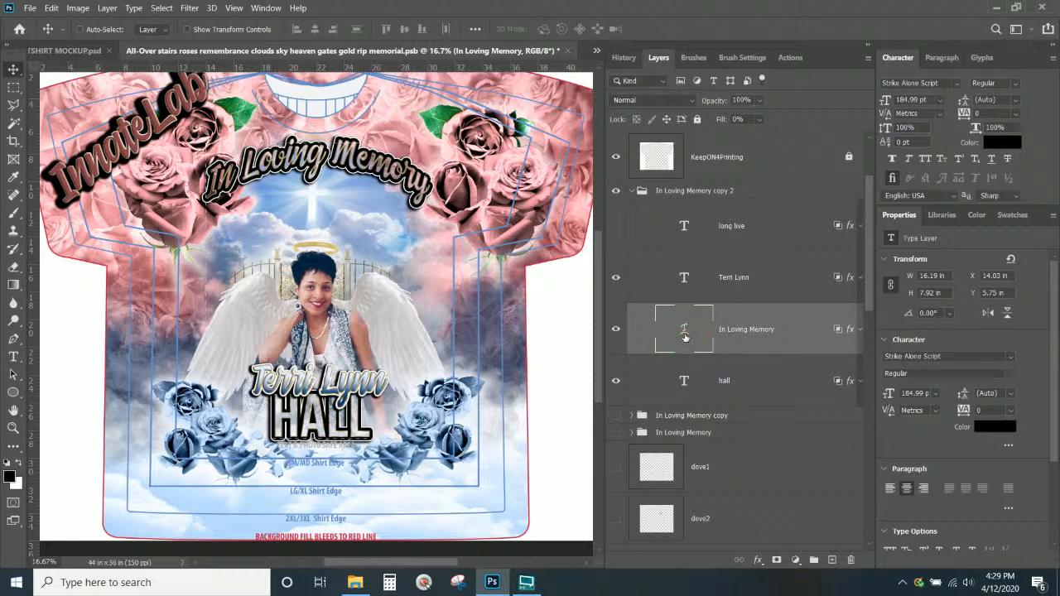
{"action": "double_click", "coordinate": [684, 332]}
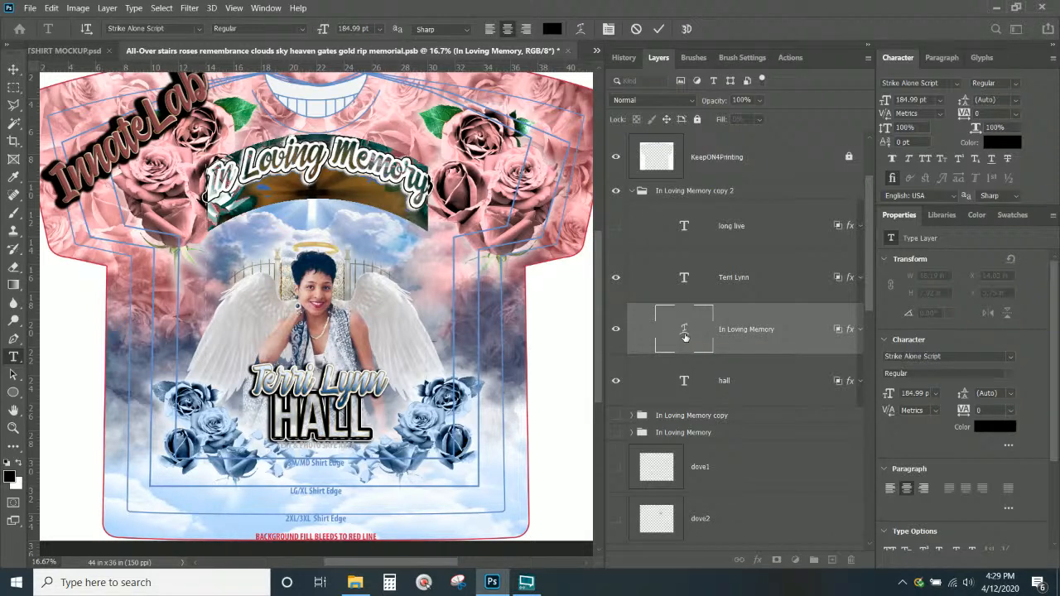
{"action": "type", "text": "A"}
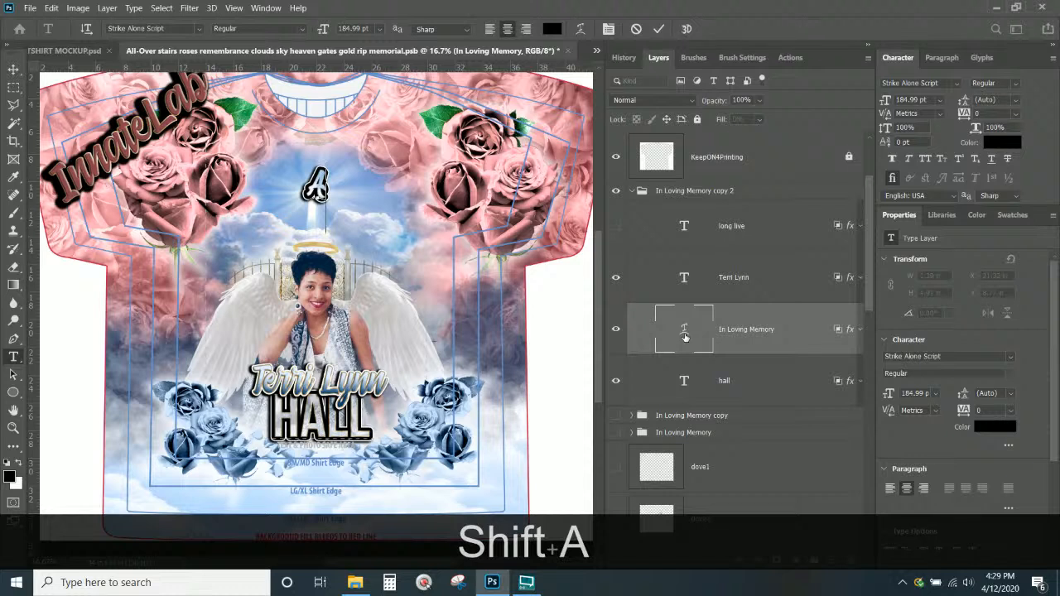
{"action": "type", "text": " Mo"}
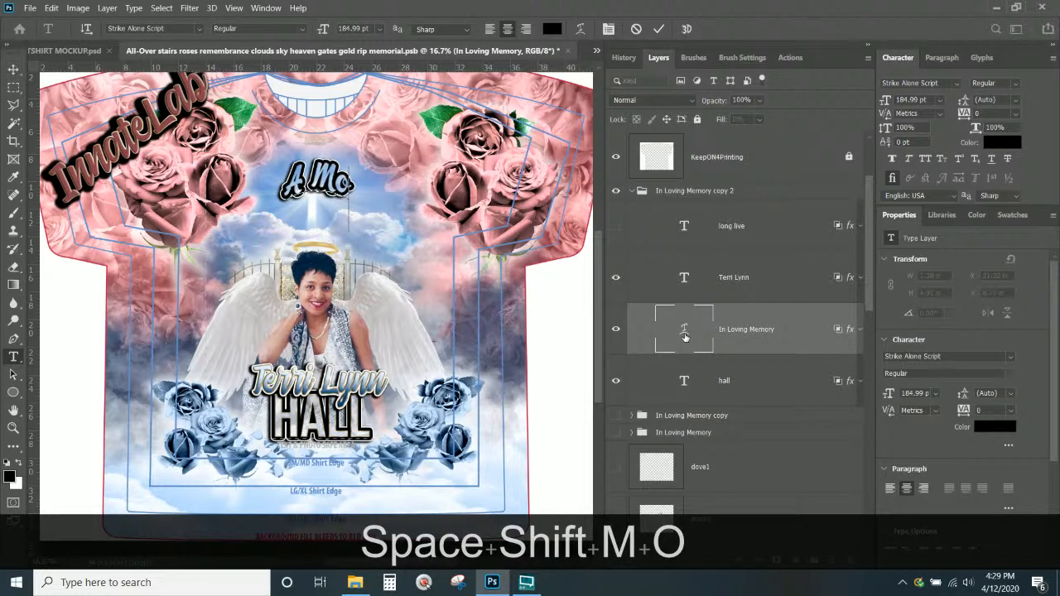
{"action": "type", "text": "ther's Lov"}
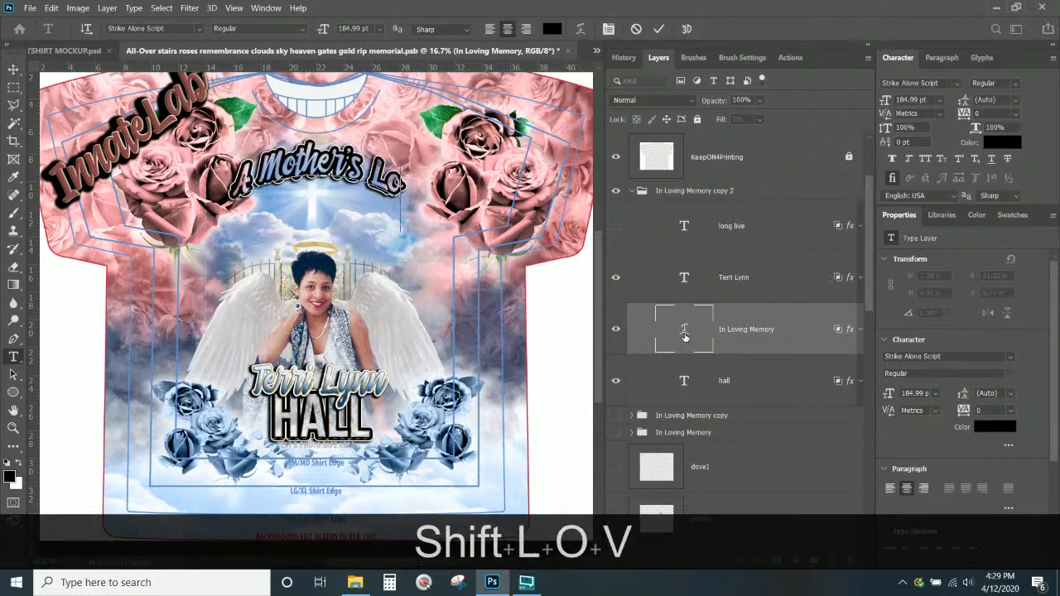
{"action": "type", "text": "e"}
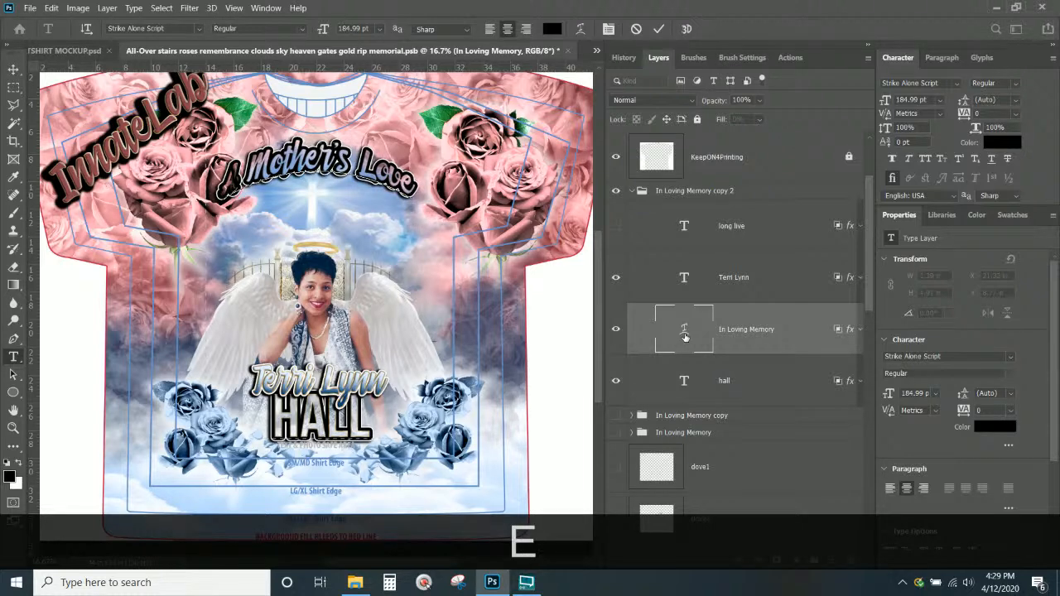
{"action": "left_click", "coordinate": [14, 69]}
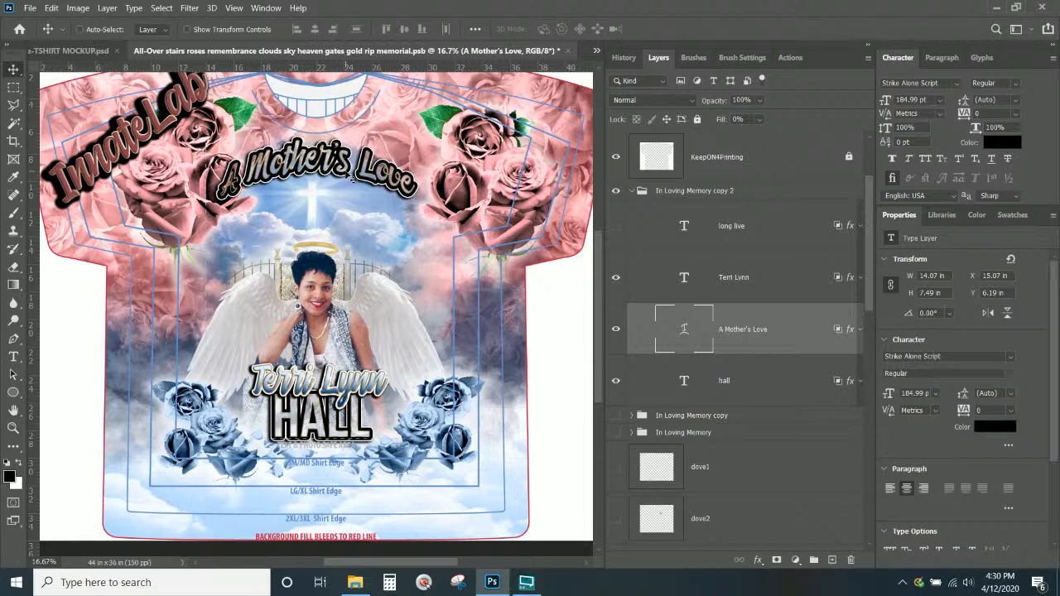
Check the portrait layer, then hide and collapse the Photo with Wings group
{"action": "scroll", "coordinate": [680, 409], "scroll_direction": "down", "scroll_amount": 10}
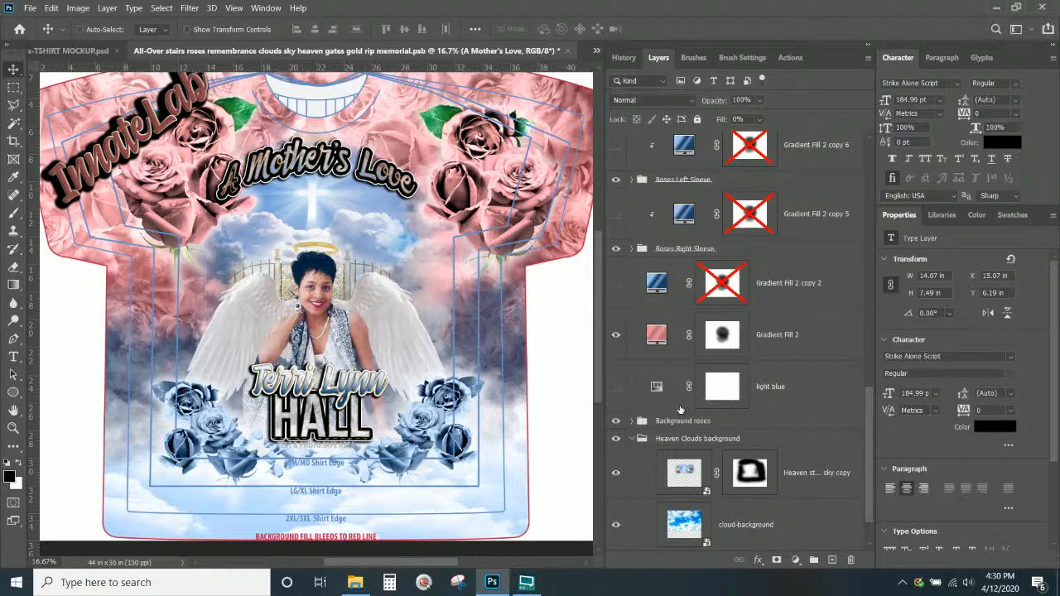
{"action": "scroll", "coordinate": [670, 380], "scroll_direction": "down", "scroll_amount": 1}
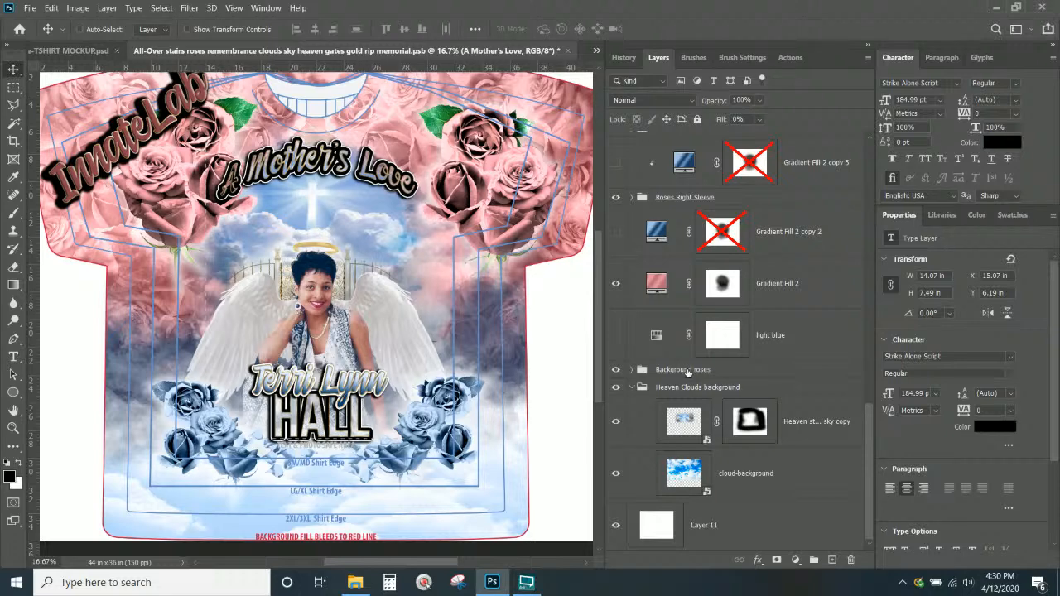
{"action": "scroll", "coordinate": [687, 373], "scroll_direction": "up", "scroll_amount": 5}
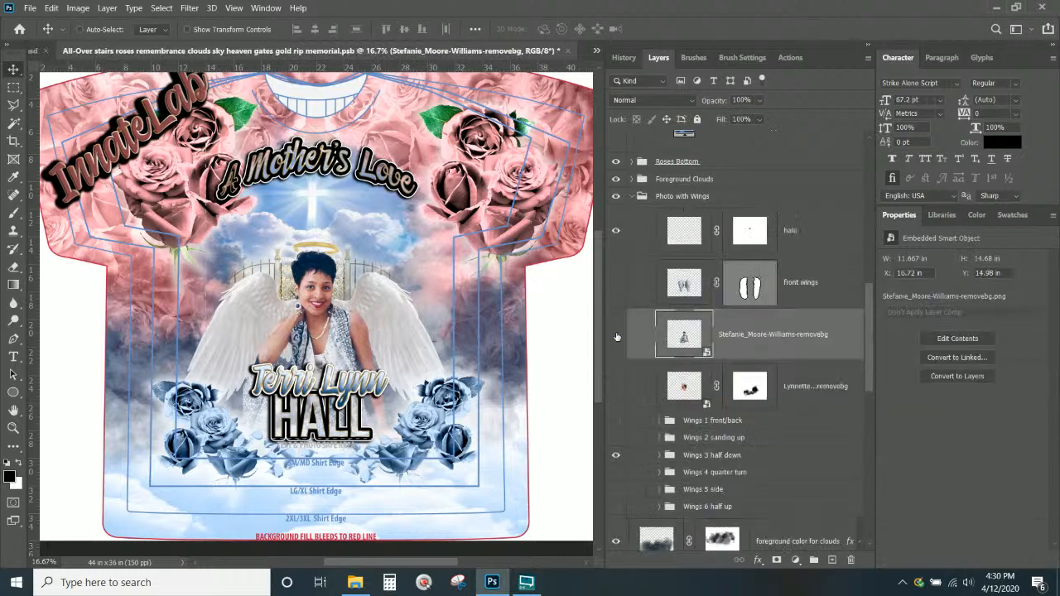
{"action": "left_click", "coordinate": [616, 336]}
{"action": "left_click", "coordinate": [616, 335]}
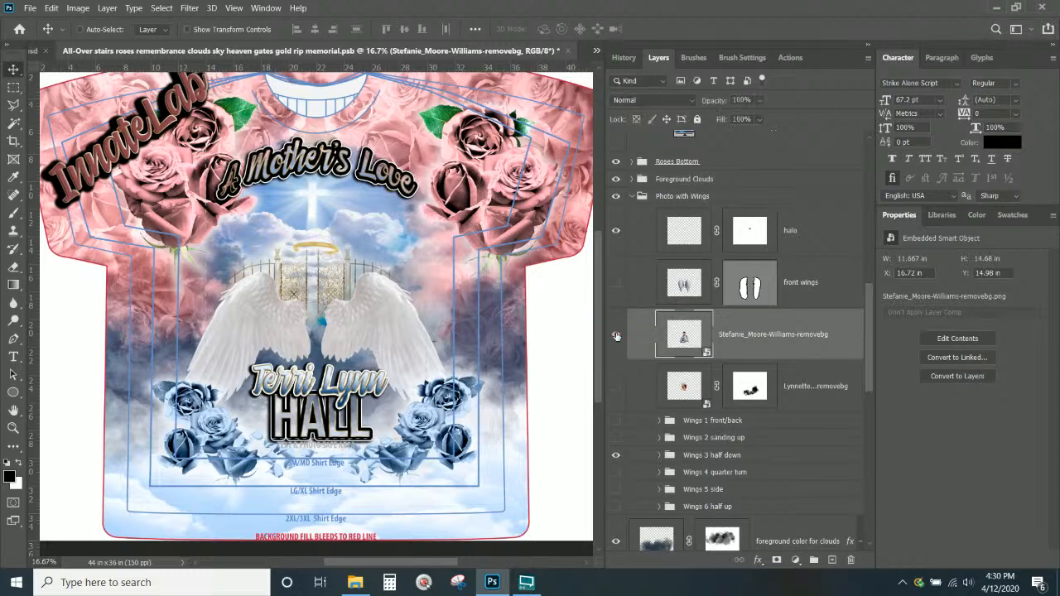
{"action": "left_click", "coordinate": [638, 196]}
{"action": "left_click", "coordinate": [632, 196]}
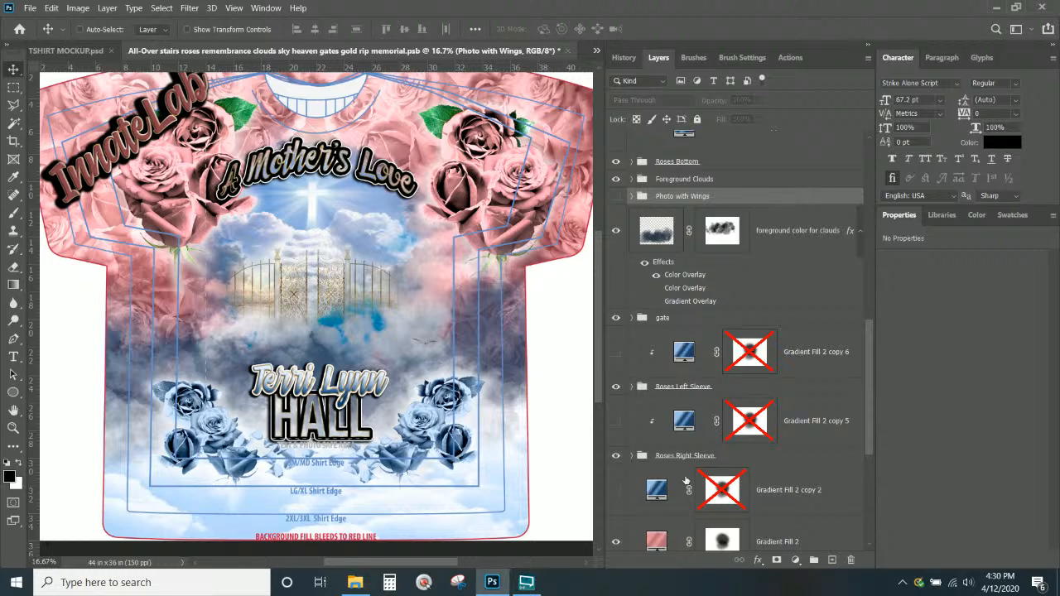
Hide and collapse the Heaven Clouds background group, checking the Background roses group's visibility
{"action": "scroll", "coordinate": [686, 480], "scroll_direction": "down", "scroll_amount": 5}
{"action": "left_click", "coordinate": [616, 387]}
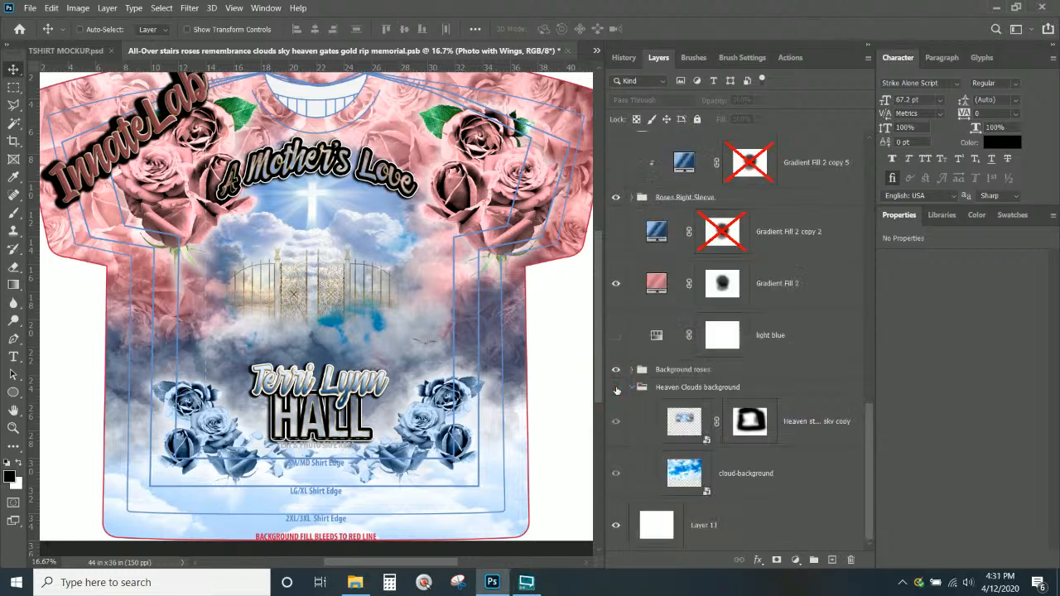
{"action": "left_click", "coordinate": [616, 387]}
{"action": "left_click", "coordinate": [616, 388]}
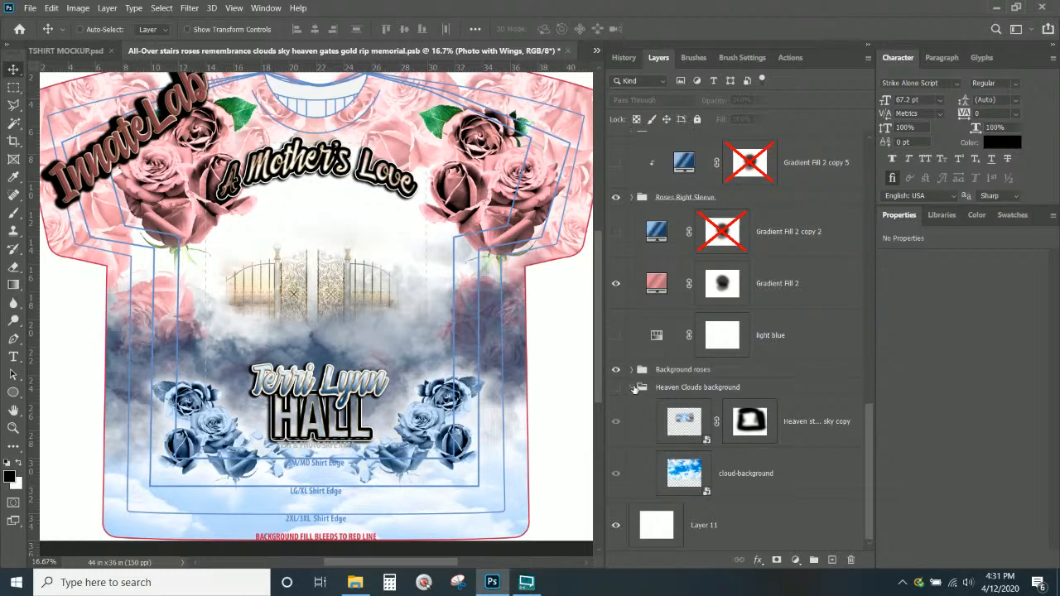
{"action": "left_click", "coordinate": [633, 387]}
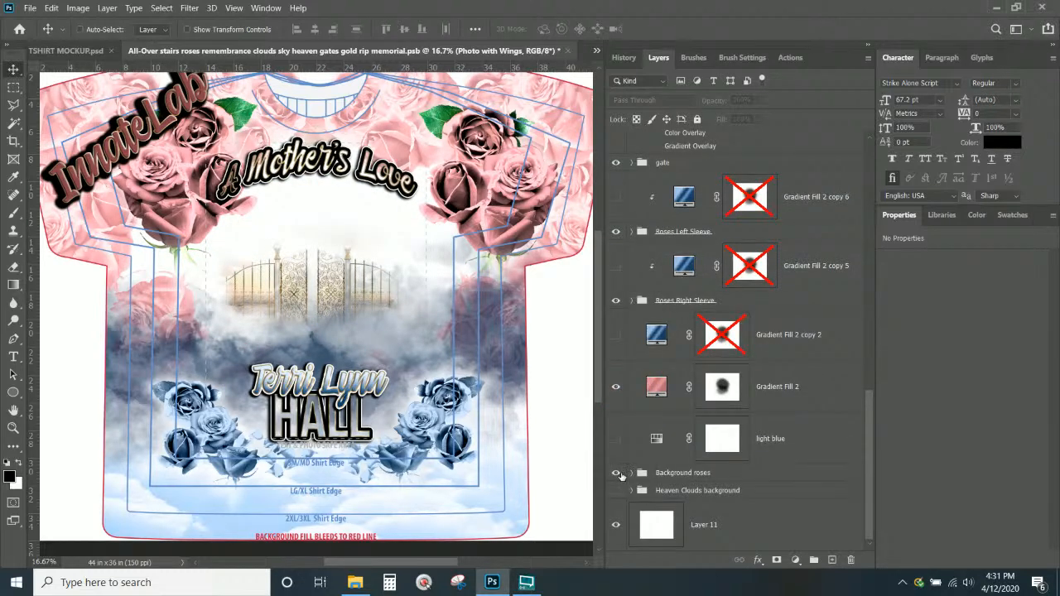
{"action": "left_click", "coordinate": [616, 473]}
{"action": "left_click", "coordinate": [615, 473]}
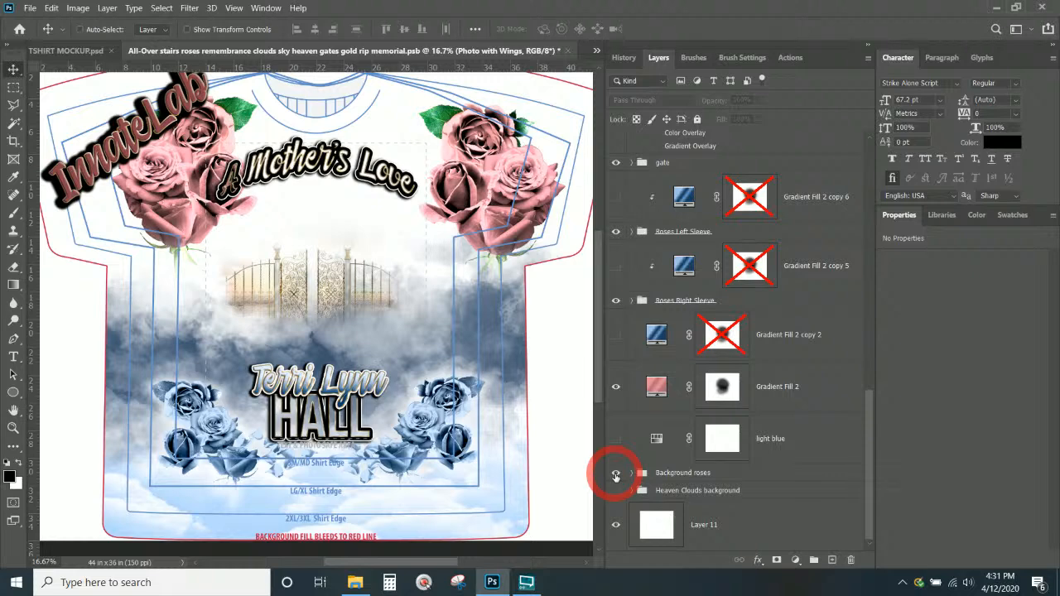
{"action": "scroll", "coordinate": [615, 414], "scroll_direction": "up", "scroll_amount": 5}
Show the Foreground Clouds group but hide its dark clouds layer, and hide the gate group
{"action": "left_click", "coordinate": [642, 285]}
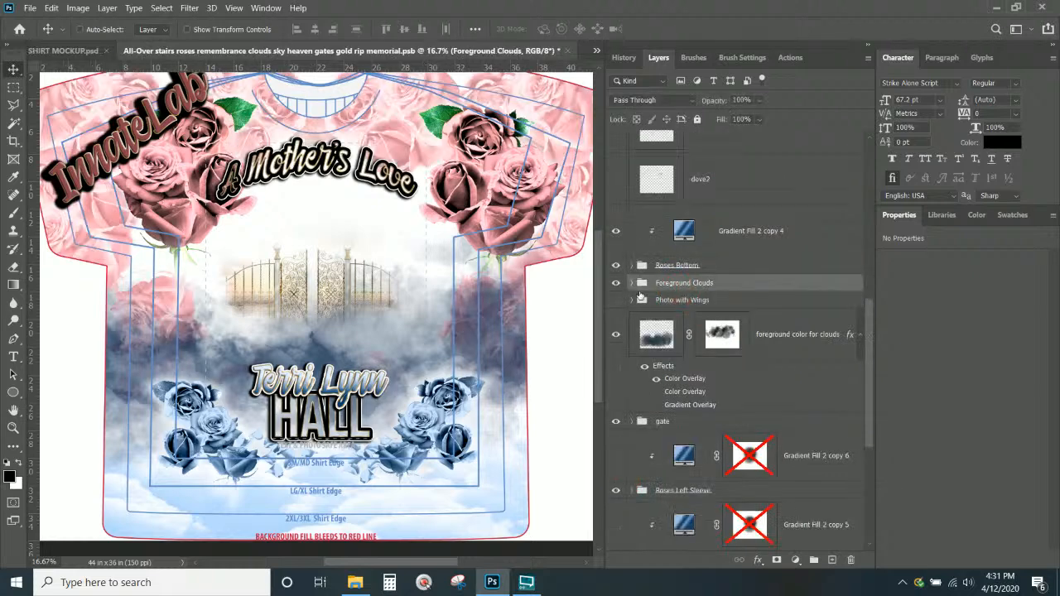
{"action": "left_click", "coordinate": [616, 284]}
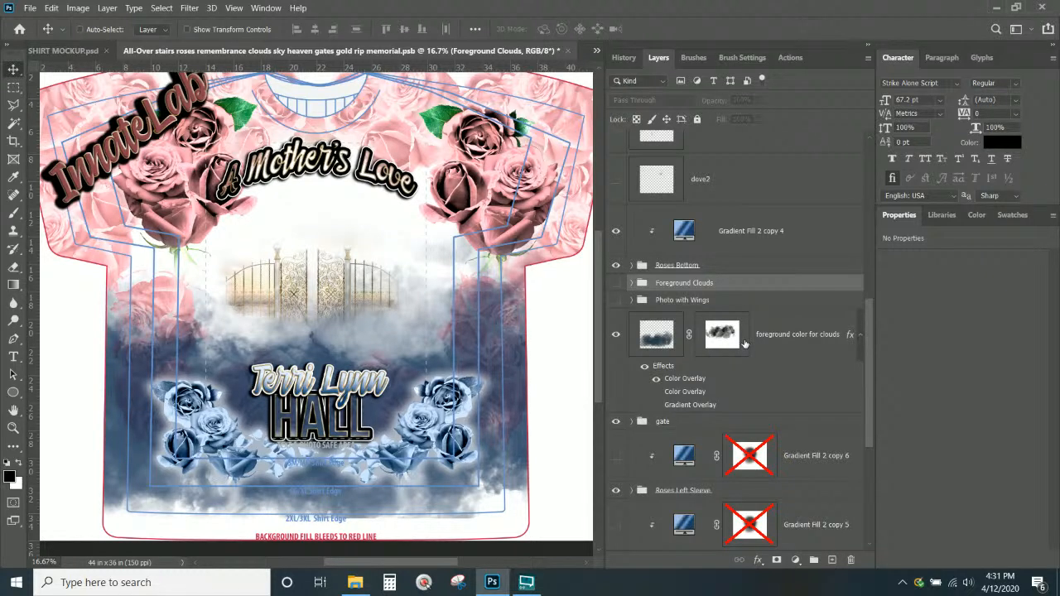
{"action": "left_click", "coordinate": [616, 334]}
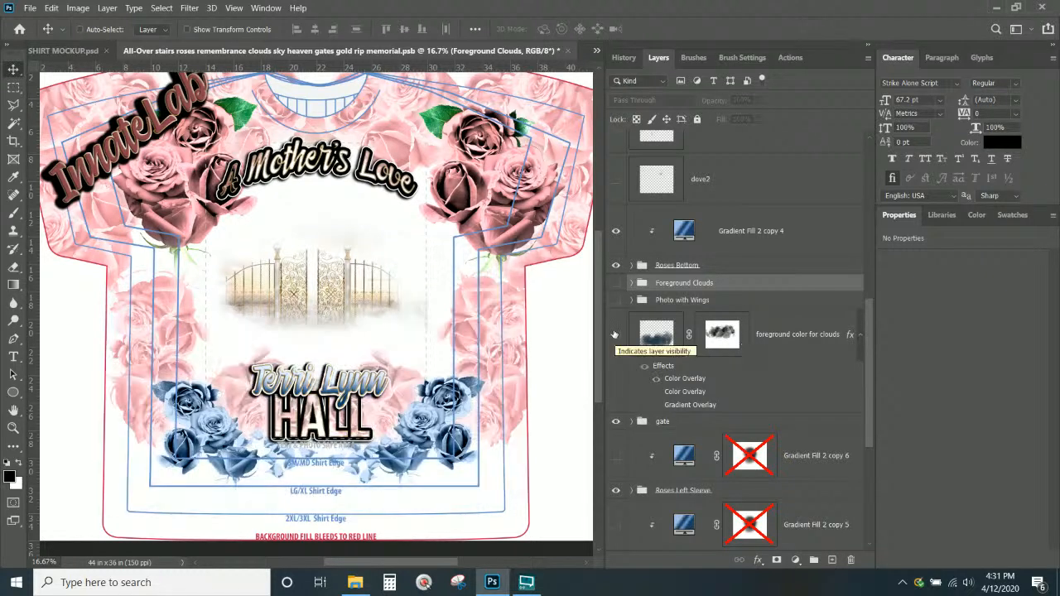
{"action": "scroll", "coordinate": [655, 358], "scroll_direction": "down", "scroll_amount": 2}
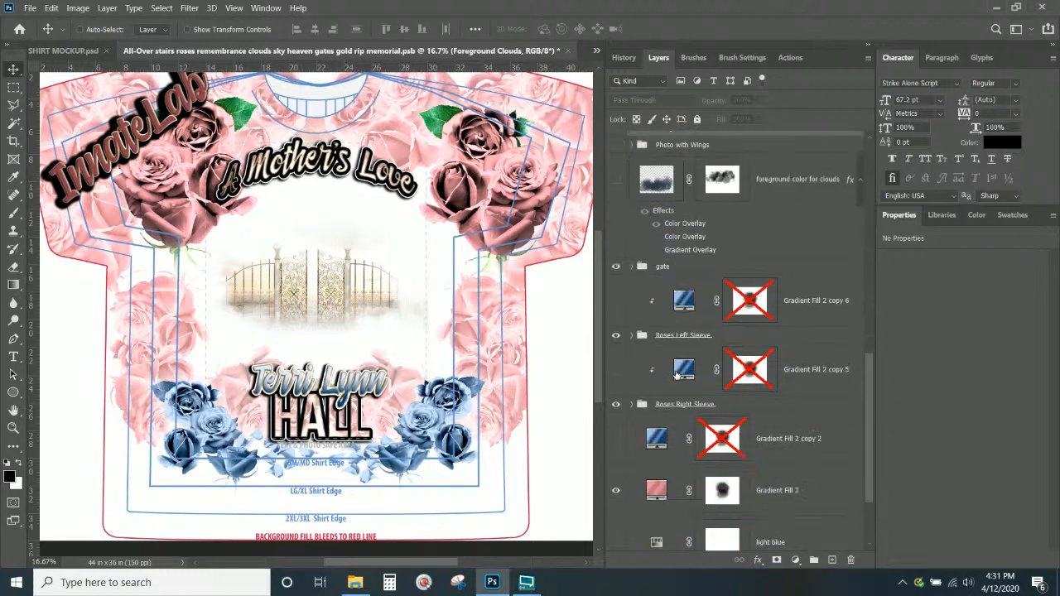
{"action": "left_click", "coordinate": [676, 267]}
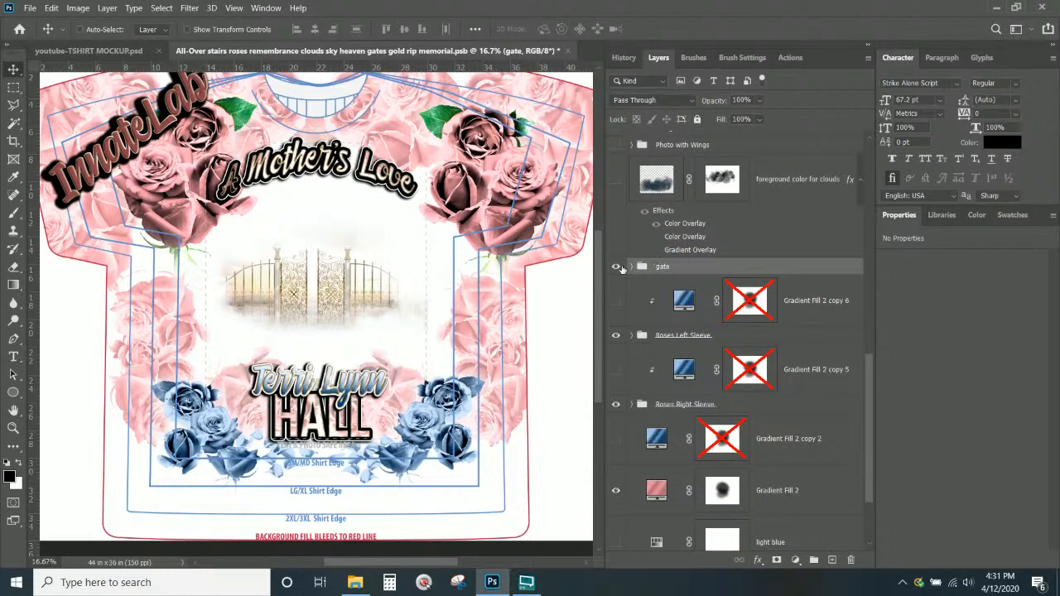
{"action": "left_click", "coordinate": [616, 267]}
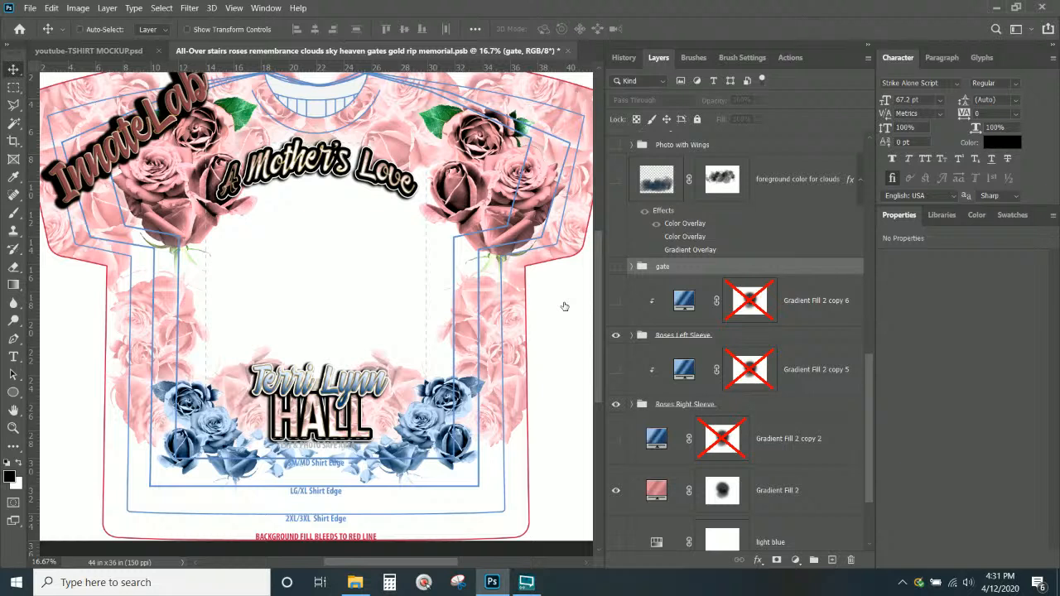
{"action": "scroll", "coordinate": [564, 306], "scroll_direction": "up", "scroll_amount": 2}
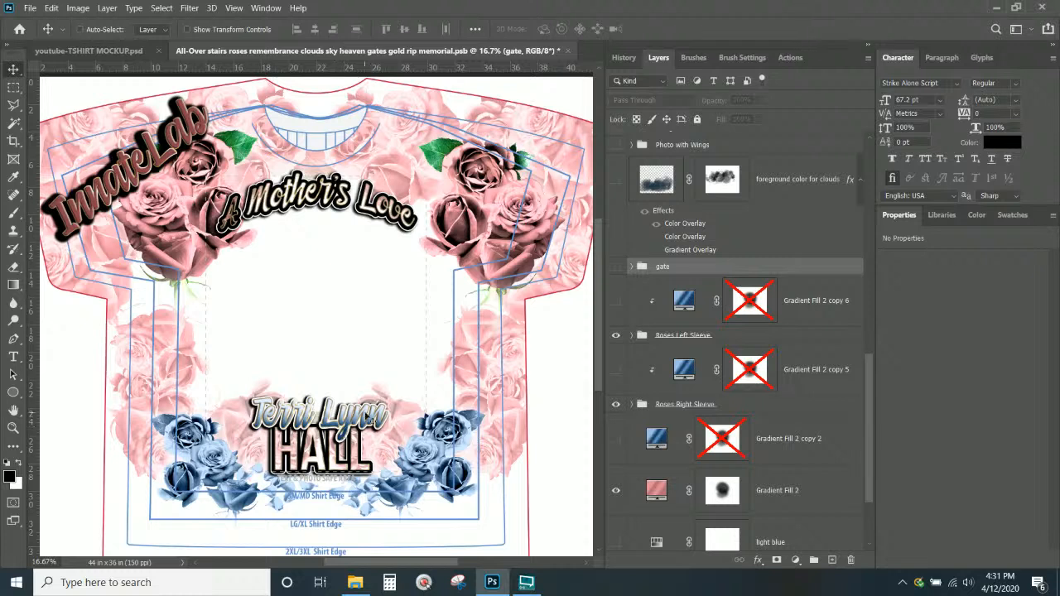
Turn off both sleeve roses' Hue/Saturation layers, re-enable Levels 1, and show blue Gradient Fill 2 copy 5
{"action": "left_click", "coordinate": [632, 335]}
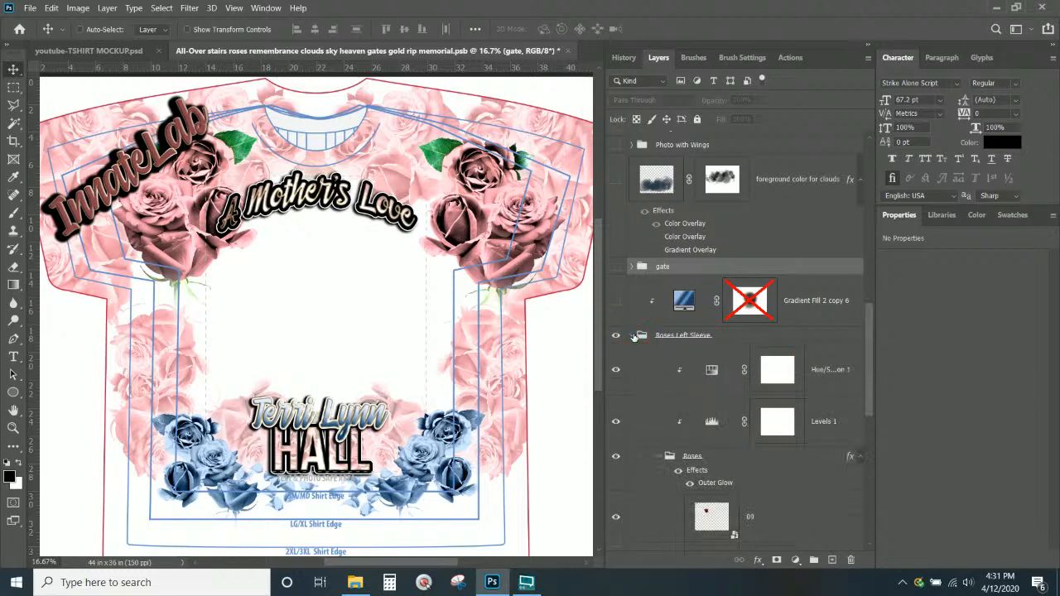
{"action": "left_click", "coordinate": [618, 370]}
{"action": "left_click", "coordinate": [632, 336]}
{"action": "left_click", "coordinate": [632, 406]}
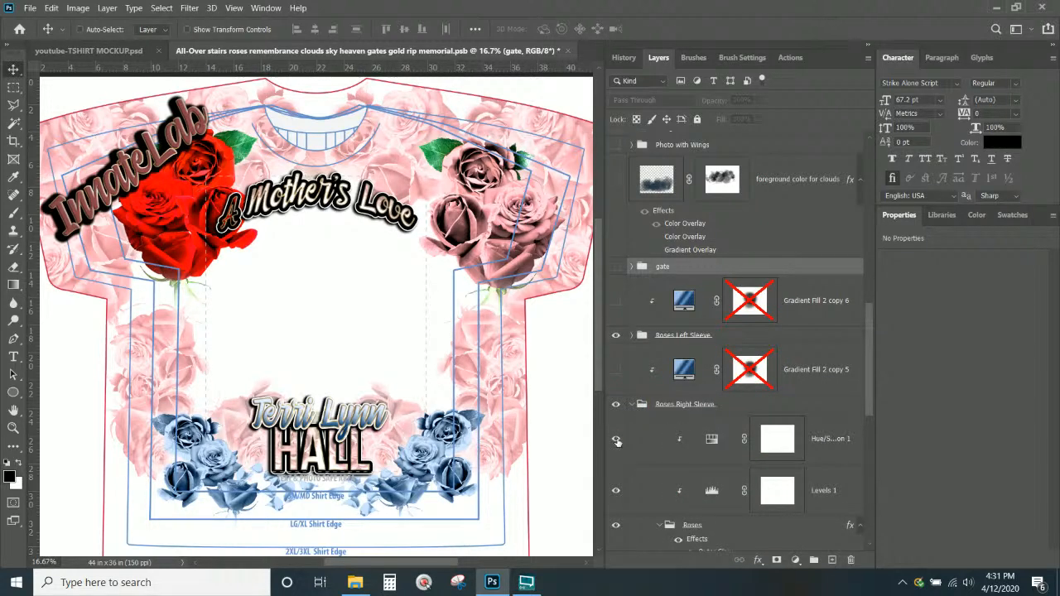
{"action": "left_click", "coordinate": [616, 438]}
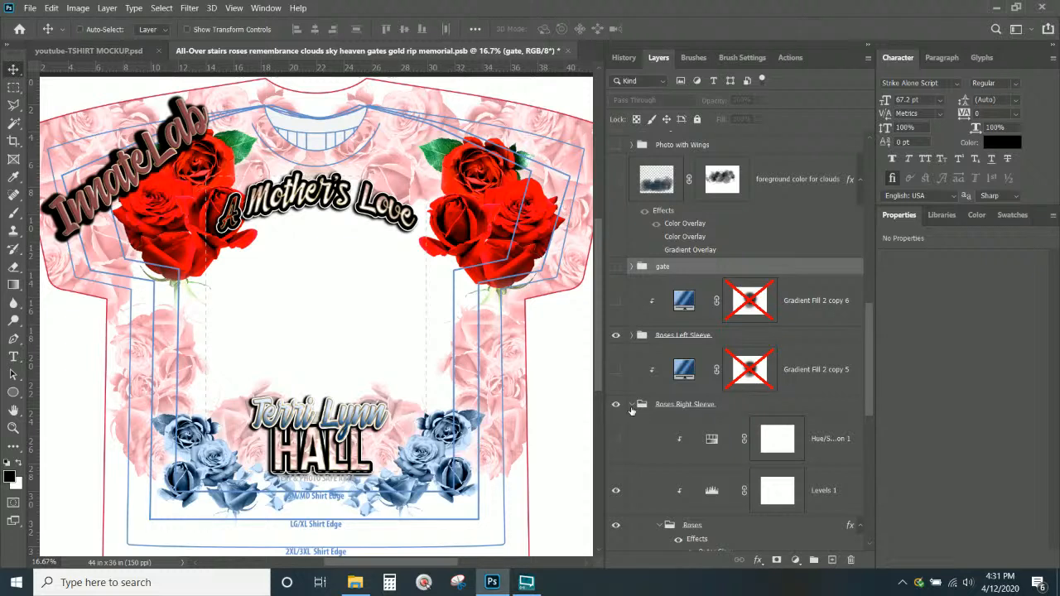
{"action": "left_click", "coordinate": [616, 440]}
{"action": "left_click", "coordinate": [617, 440]}
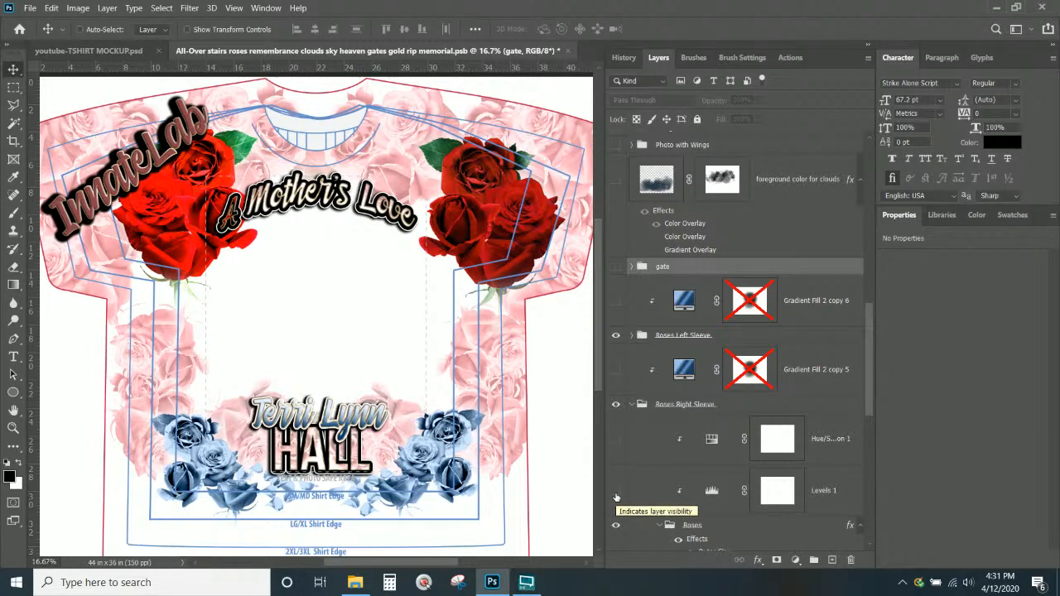
{"action": "left_click", "coordinate": [616, 494]}
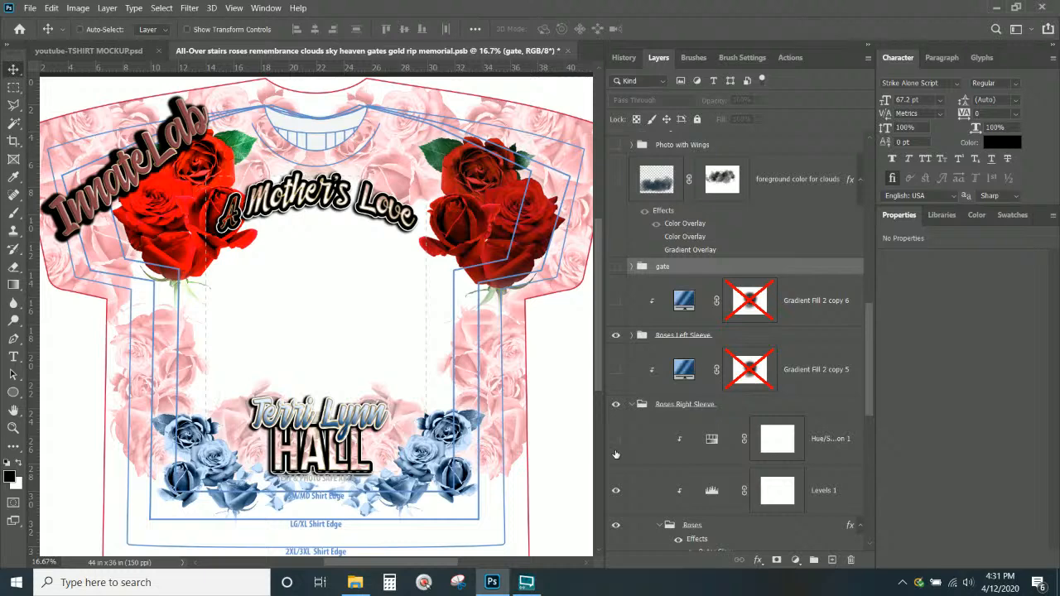
{"action": "left_click", "coordinate": [616, 370]}
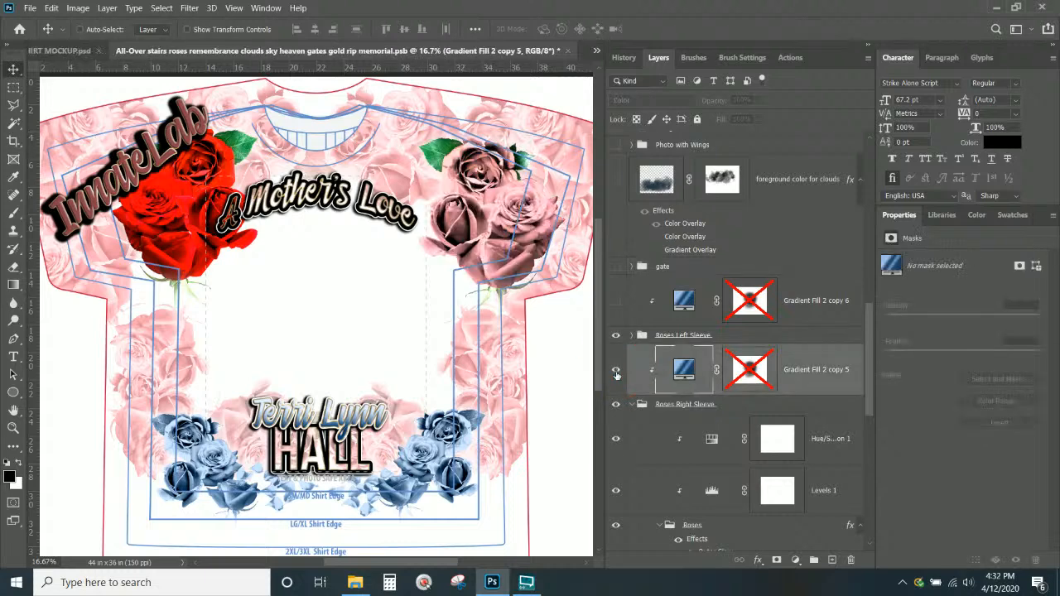
{"action": "left_click", "coordinate": [686, 370]}
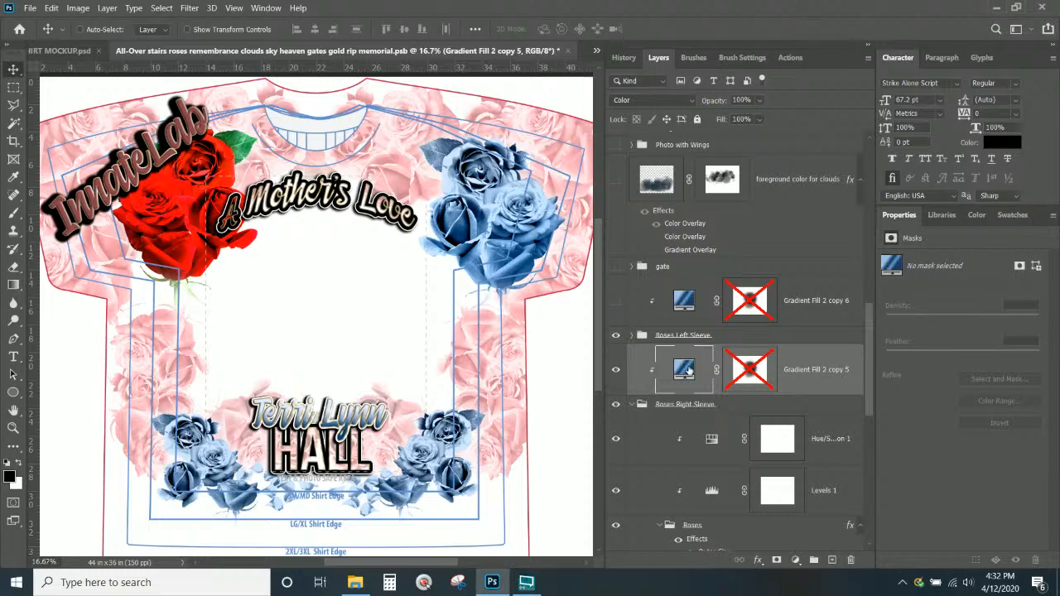
Duplicate the blue Gradient Fill 2 copy 5 layer
{"action": "right_click", "coordinate": [688, 367]}
{"action": "left_click", "coordinate": [809, 384]}
{"action": "right_click", "coordinate": [810, 384]}
{"action": "left_click", "coordinate": [856, 63]}
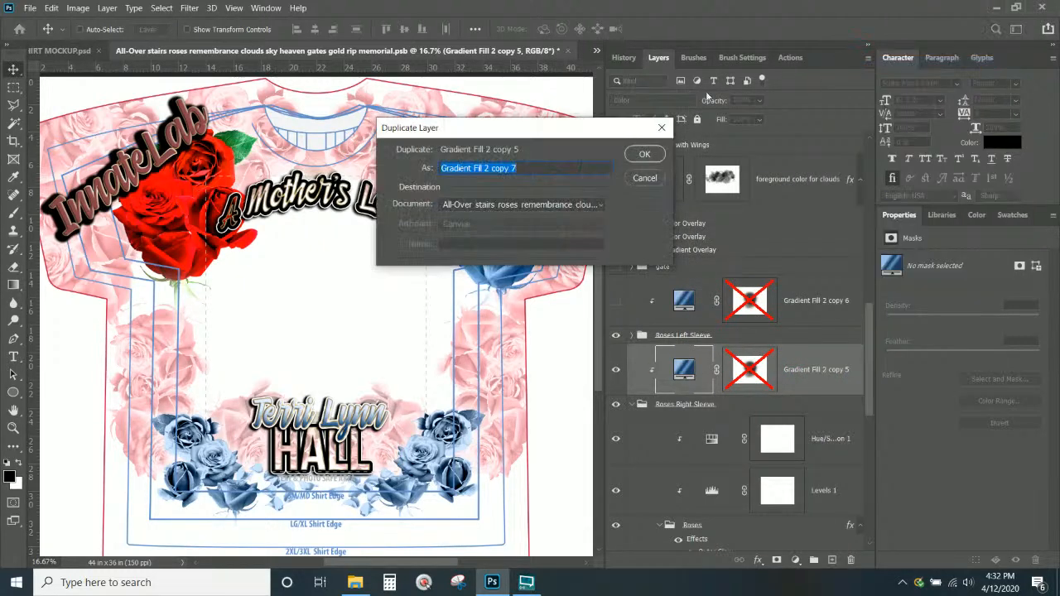
{"action": "left_click", "coordinate": [650, 155]}
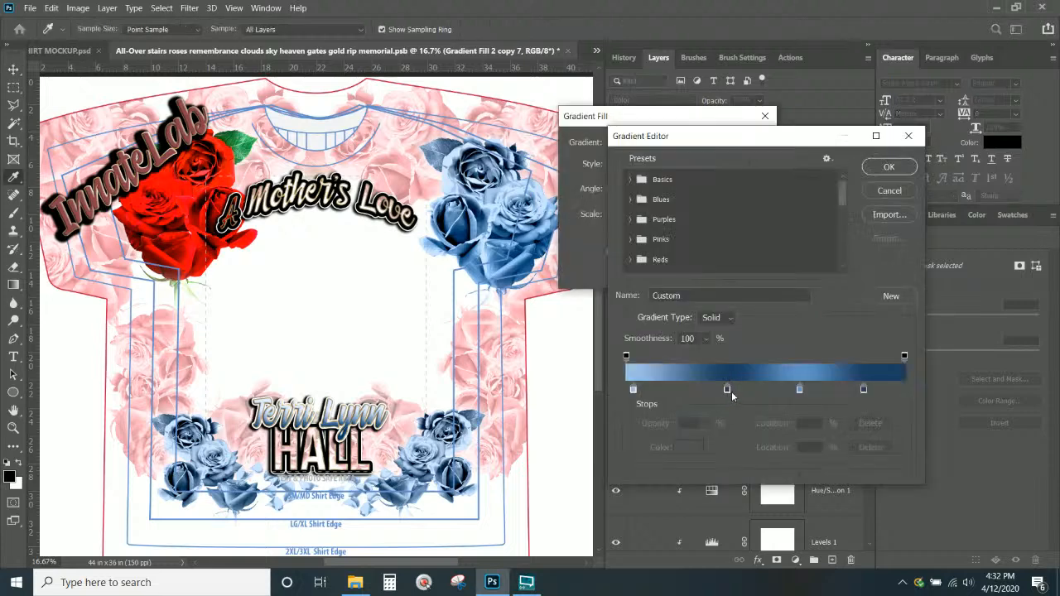
Recolour the copy's gradient stops with red sampled from the roses
{"action": "left_click", "coordinate": [729, 390]}
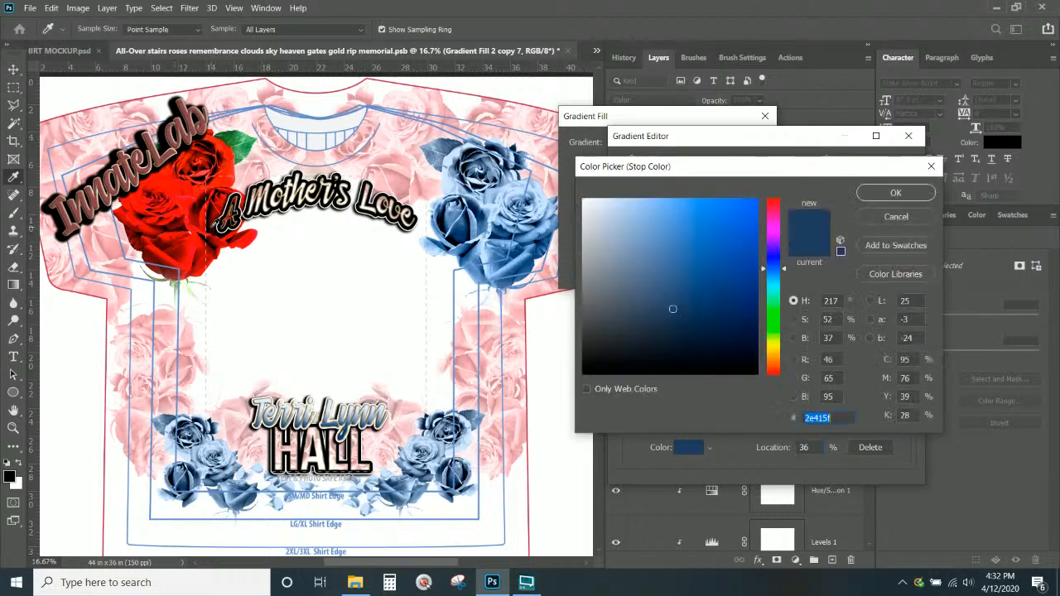
{"action": "left_click", "coordinate": [206, 233]}
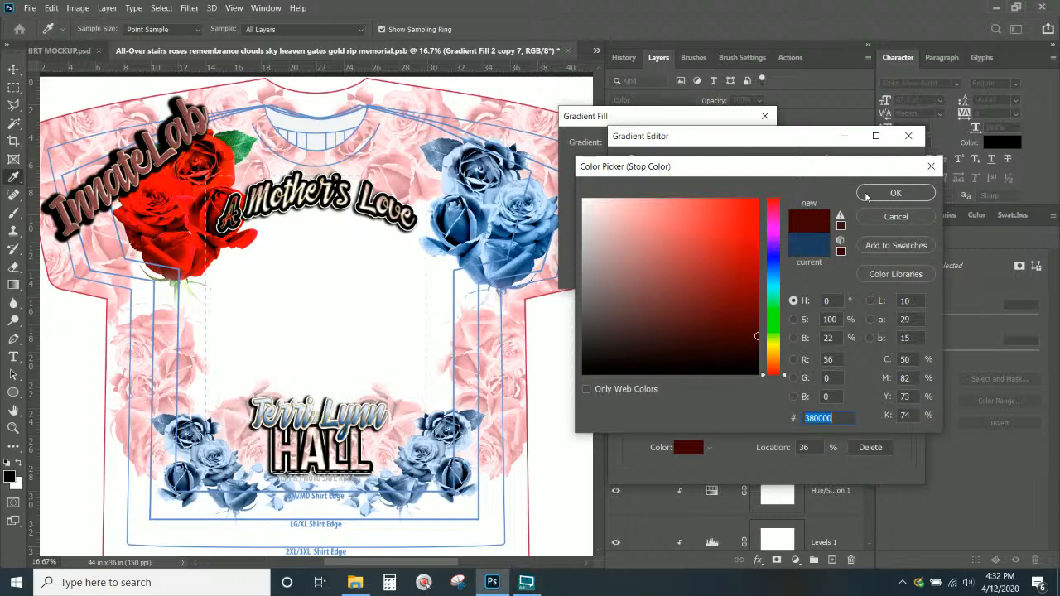
{"action": "left_click", "coordinate": [867, 197]}
{"action": "double_click", "coordinate": [633, 389]}
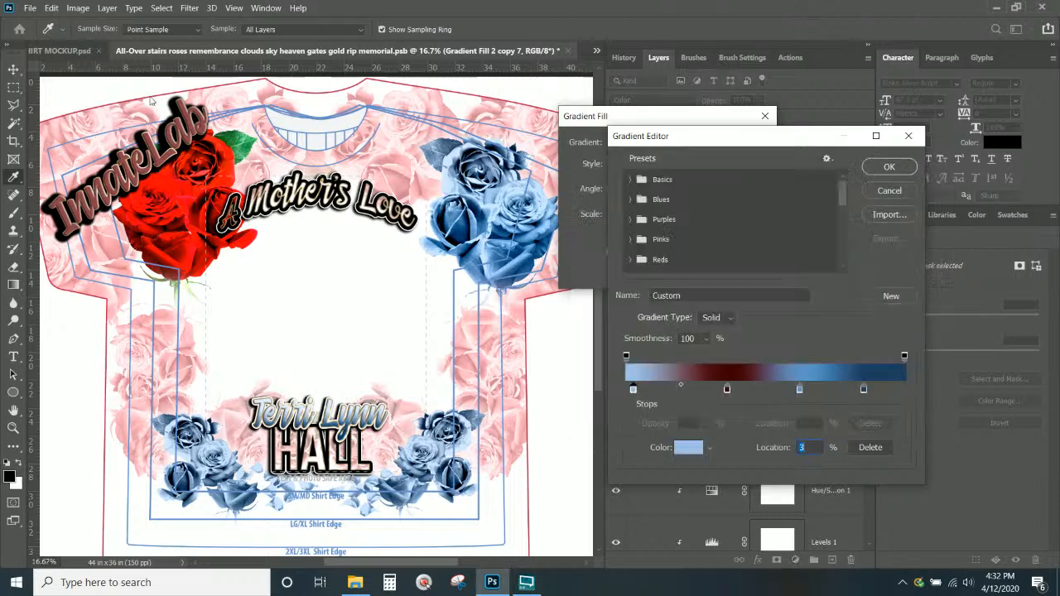
{"action": "left_click", "coordinate": [168, 186]}
{"action": "left_click", "coordinate": [158, 176]}
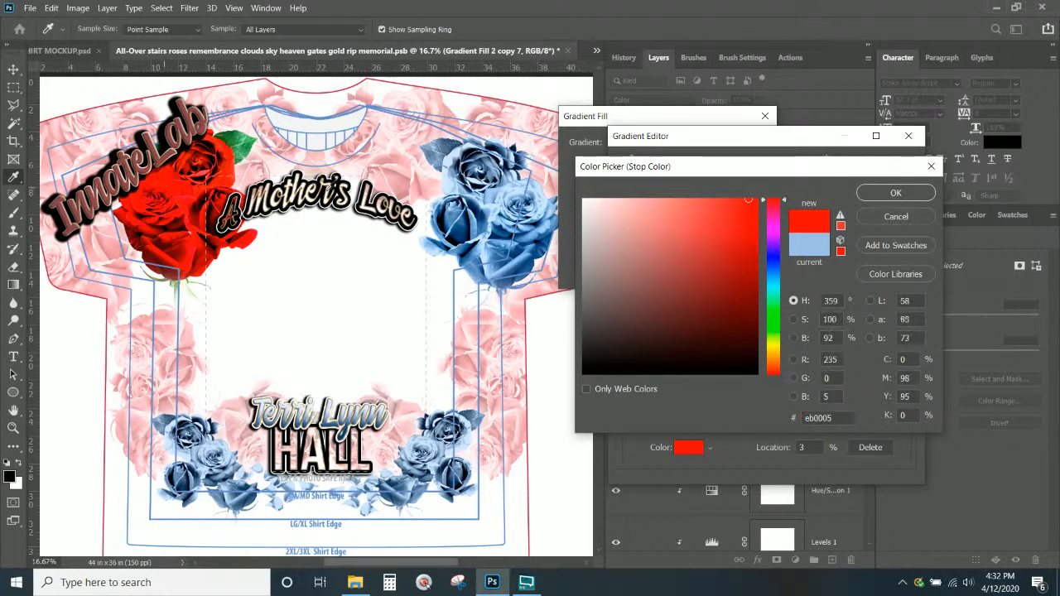
{"action": "left_click", "coordinate": [882, 195]}
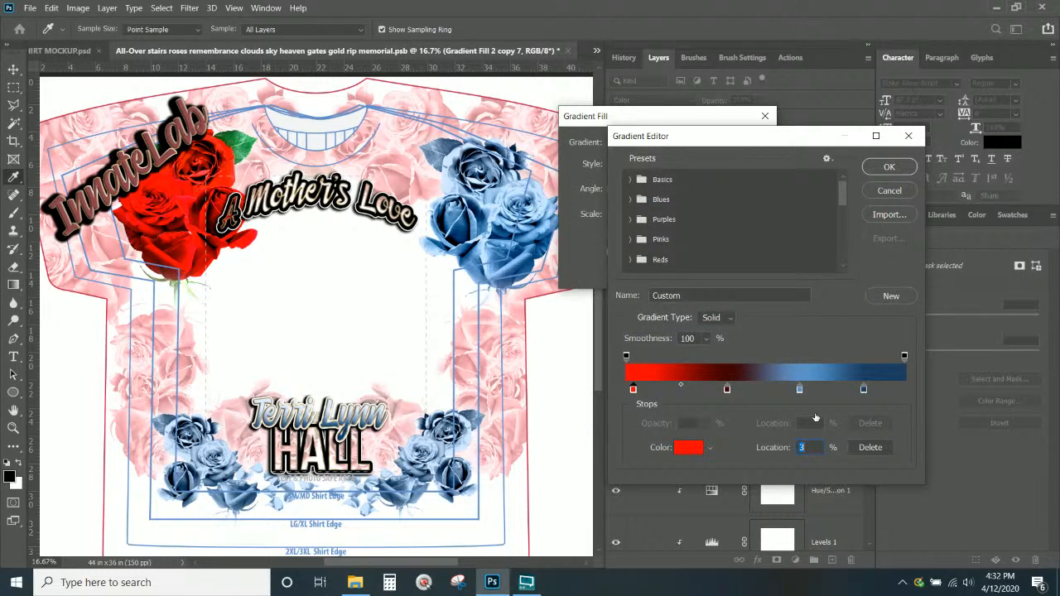
Add a red stop and delete the blue stops, leaving an all-red gradient fill
{"action": "left_click", "coordinate": [823, 389]}
{"action": "left_click", "coordinate": [800, 389]}
{"action": "left_click", "coordinate": [872, 449]}
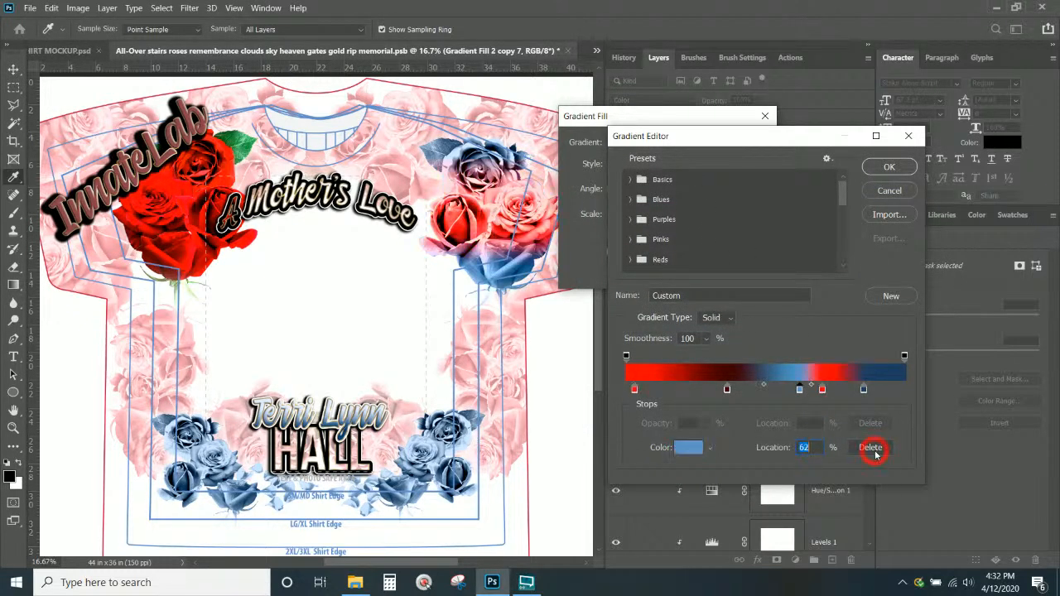
{"action": "left_click", "coordinate": [865, 390]}
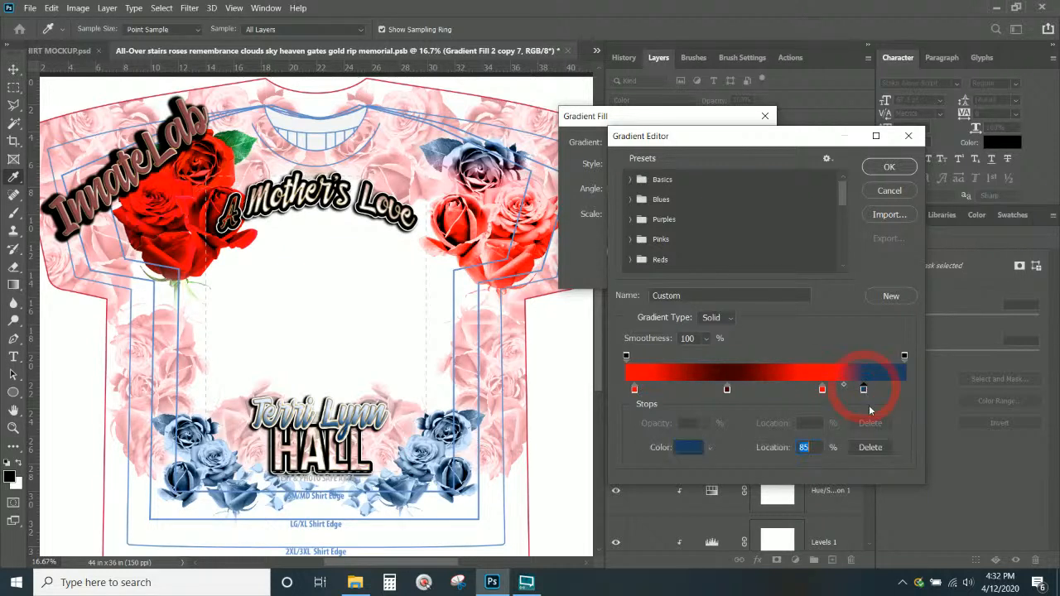
{"action": "left_click", "coordinate": [876, 448]}
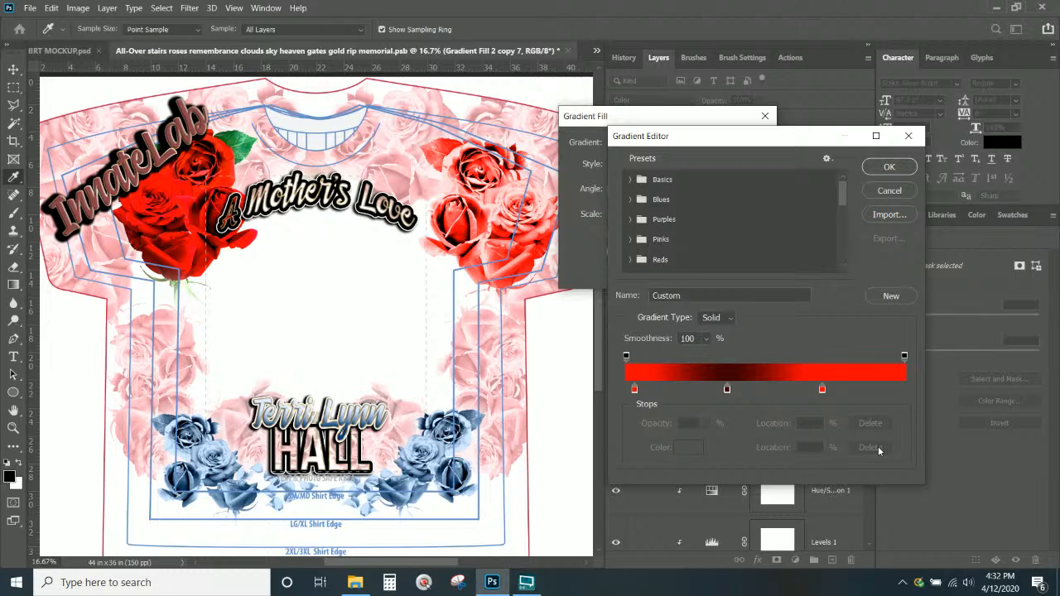
{"action": "left_click", "coordinate": [889, 167]}
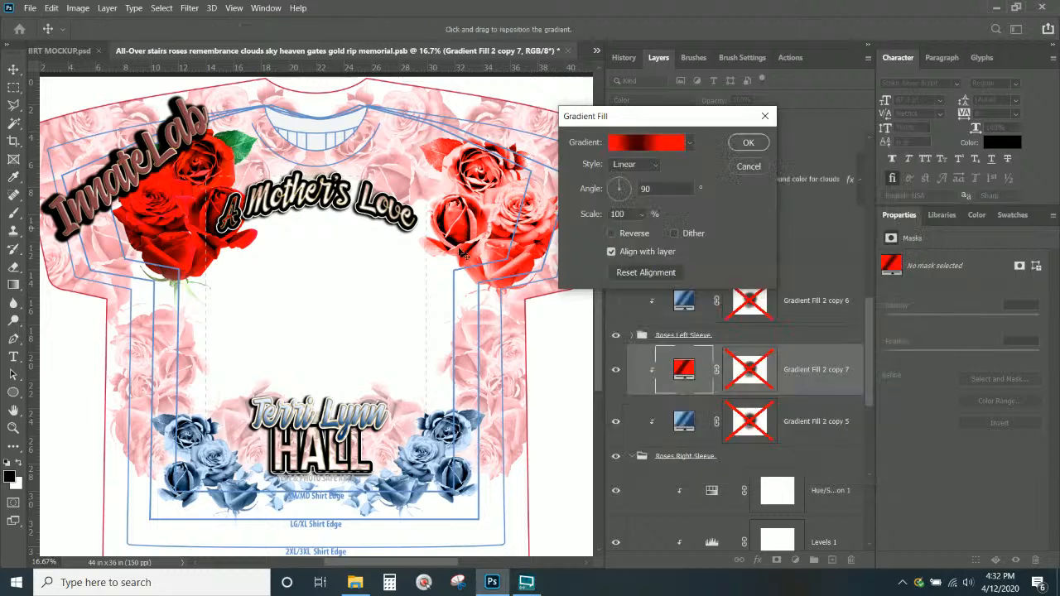
{"action": "left_click", "coordinate": [756, 145]}
Hide the original blue fill, then undo moving Gradient Fill 2 copy 7 above the clouds layer
{"action": "left_click", "coordinate": [616, 421]}
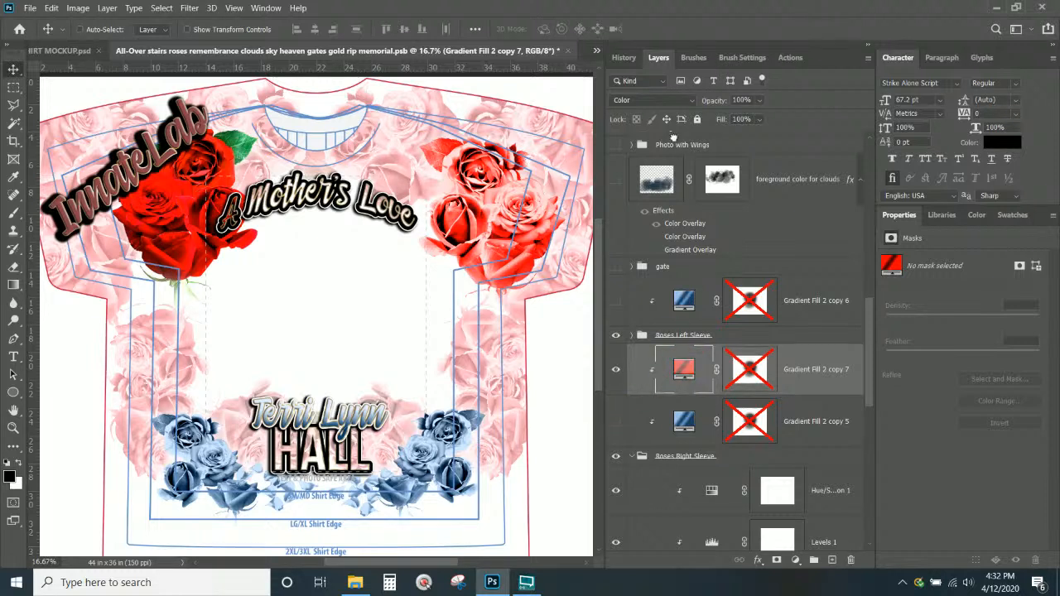
{"action": "left_click_drag", "start_coordinate": [682, 370], "coordinate": [660, 159]}
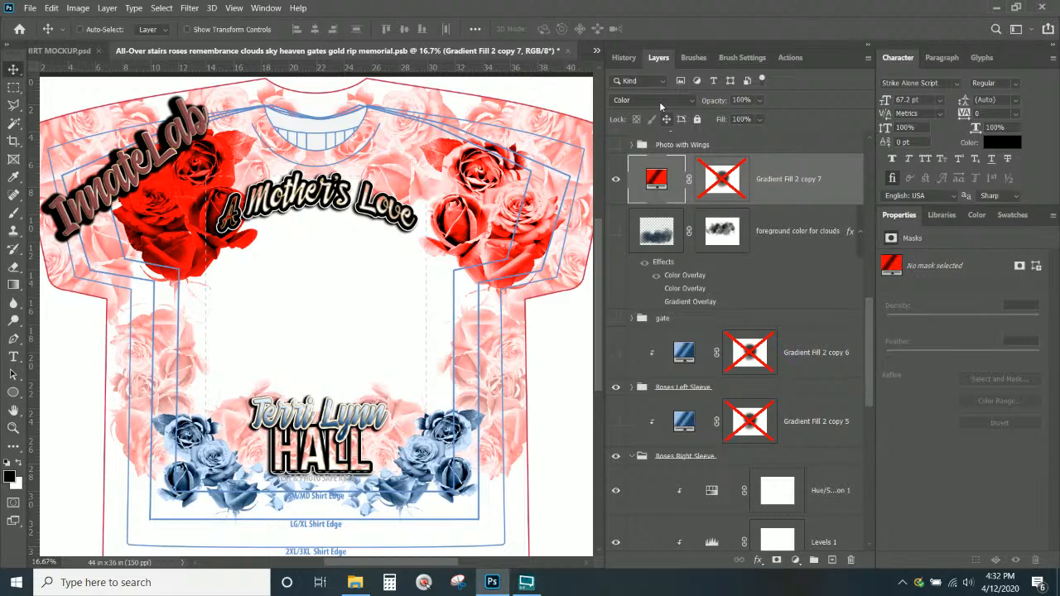
{"action": "key", "text": "ctrl+z"}
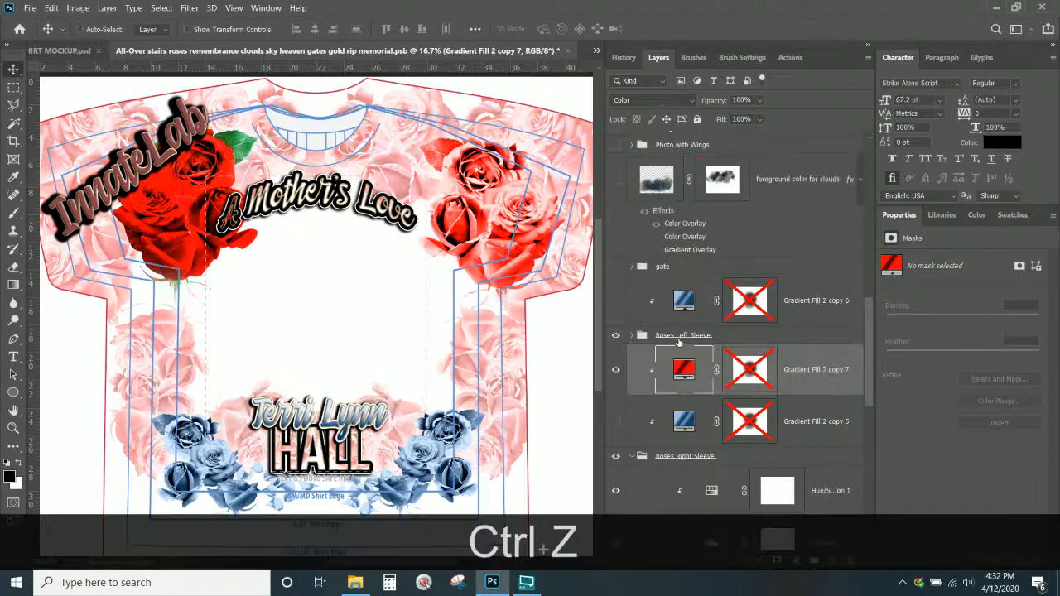
Undo again and step back through earlier Layer Visibility history states to remove the red copy
{"action": "key", "text": "ctrl+z"}
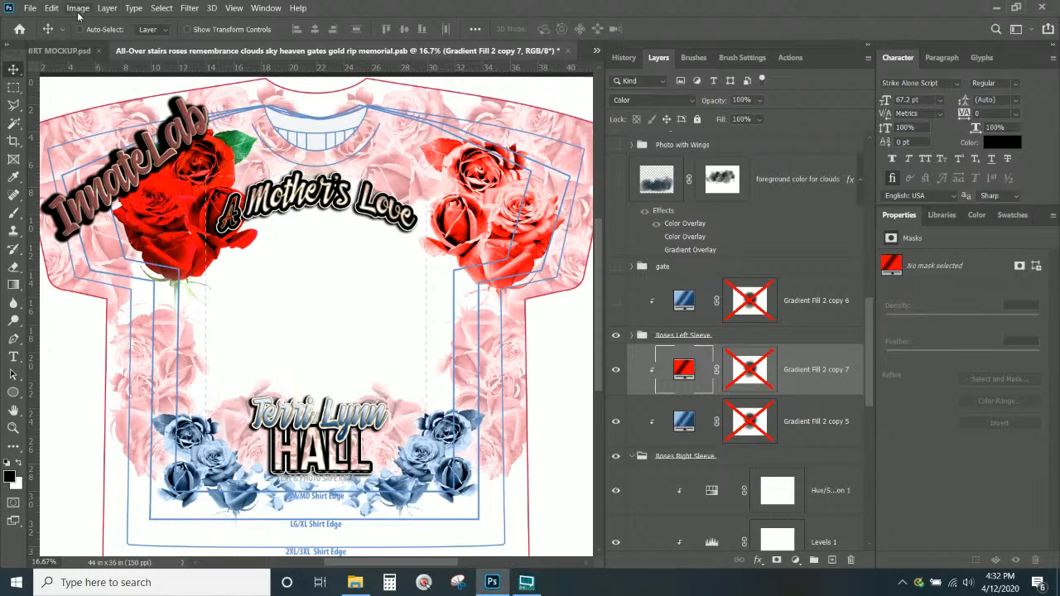
{"action": "left_click", "coordinate": [52, 8]}
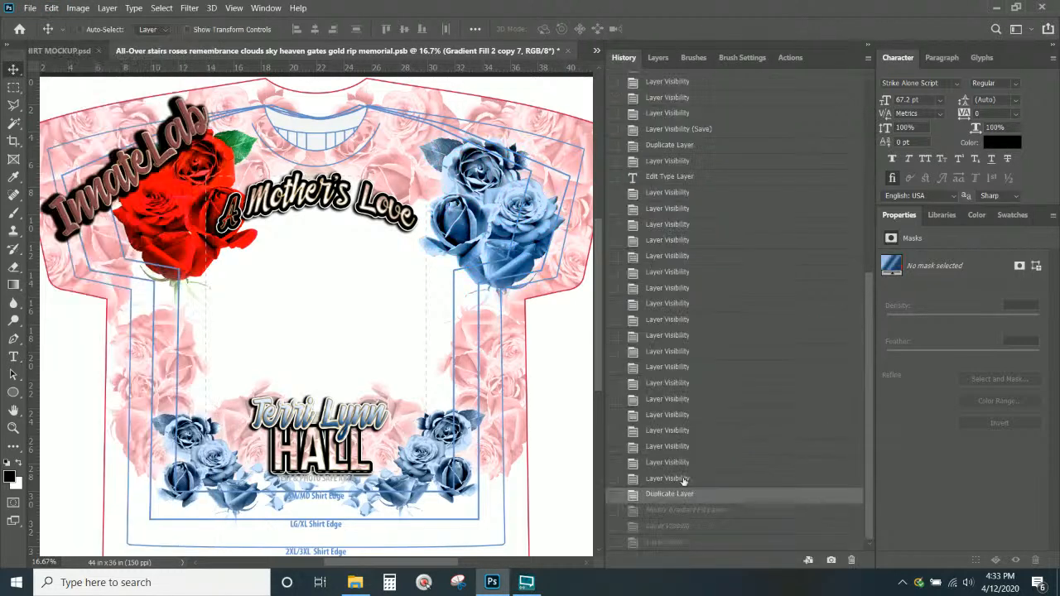
{"action": "left_click", "coordinate": [684, 480]}
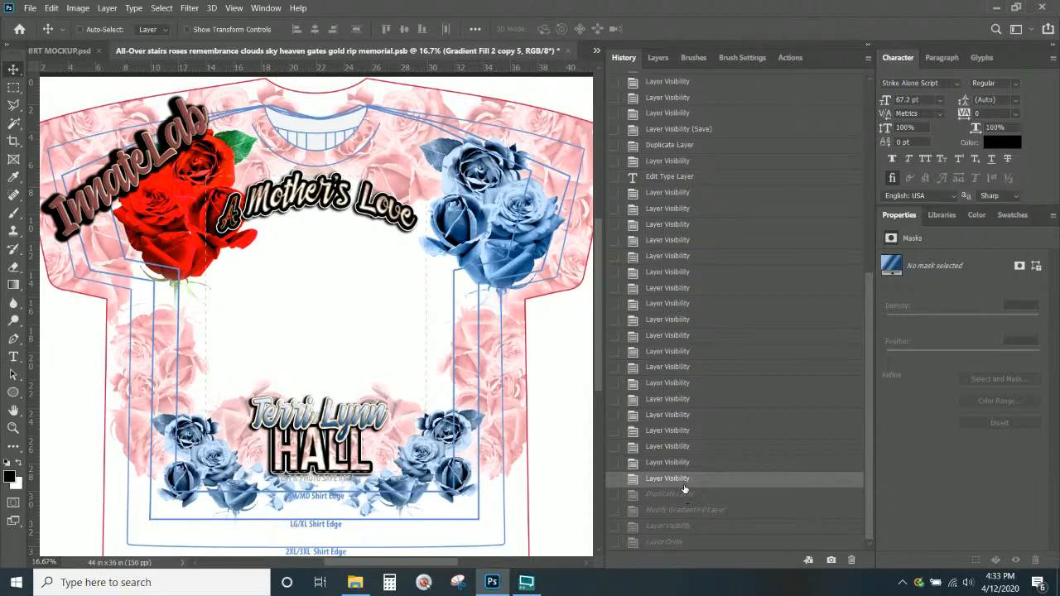
{"action": "left_click", "coordinate": [680, 463]}
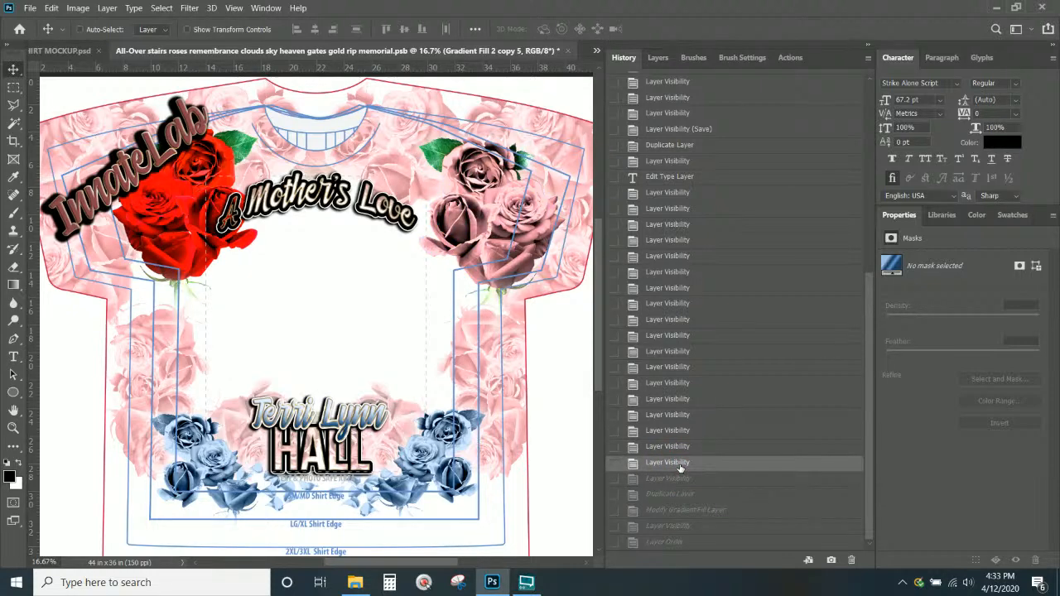
{"action": "left_click", "coordinate": [680, 447]}
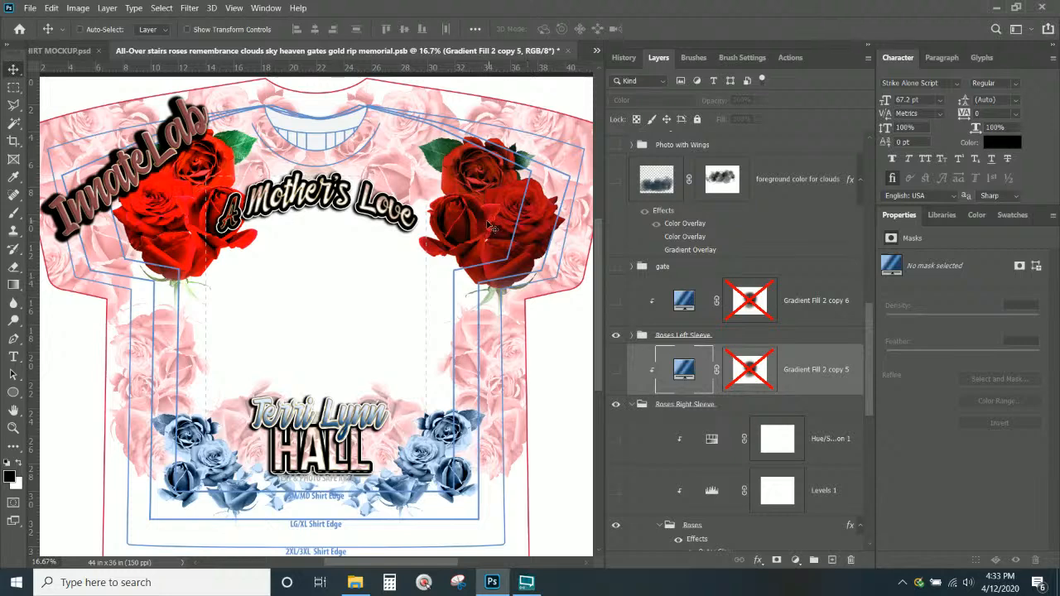
Hide Levels 1 in the Roses Left Sleeve group so the top-left roses turn deep red
{"action": "scroll", "coordinate": [487, 225], "scroll_direction": "down", "scroll_amount": 1}
{"action": "scroll", "coordinate": [687, 351], "scroll_direction": "down", "scroll_amount": 2}
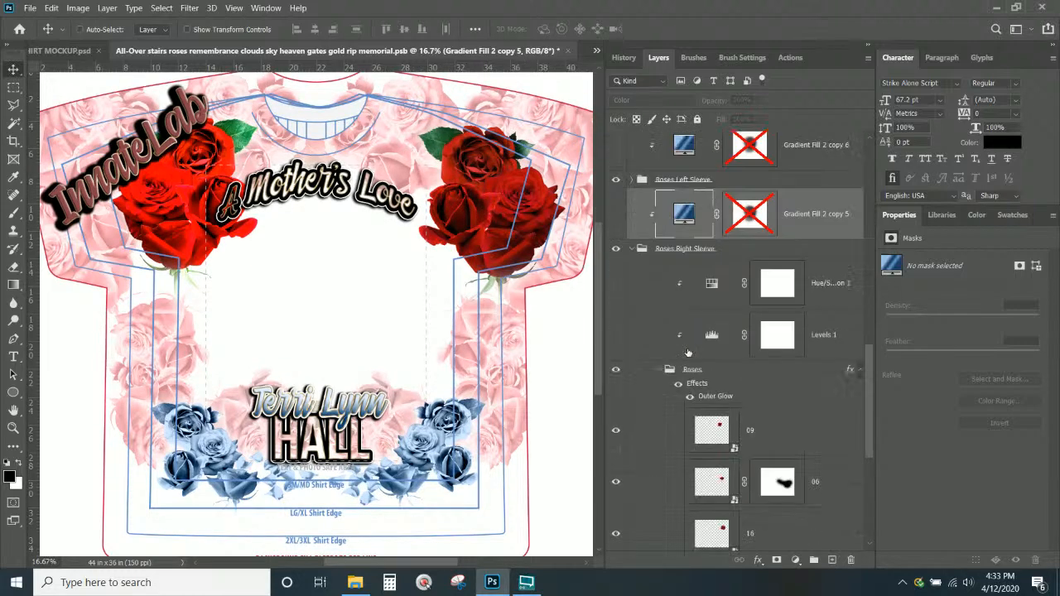
{"action": "scroll", "coordinate": [680, 290], "scroll_direction": "up", "scroll_amount": 2}
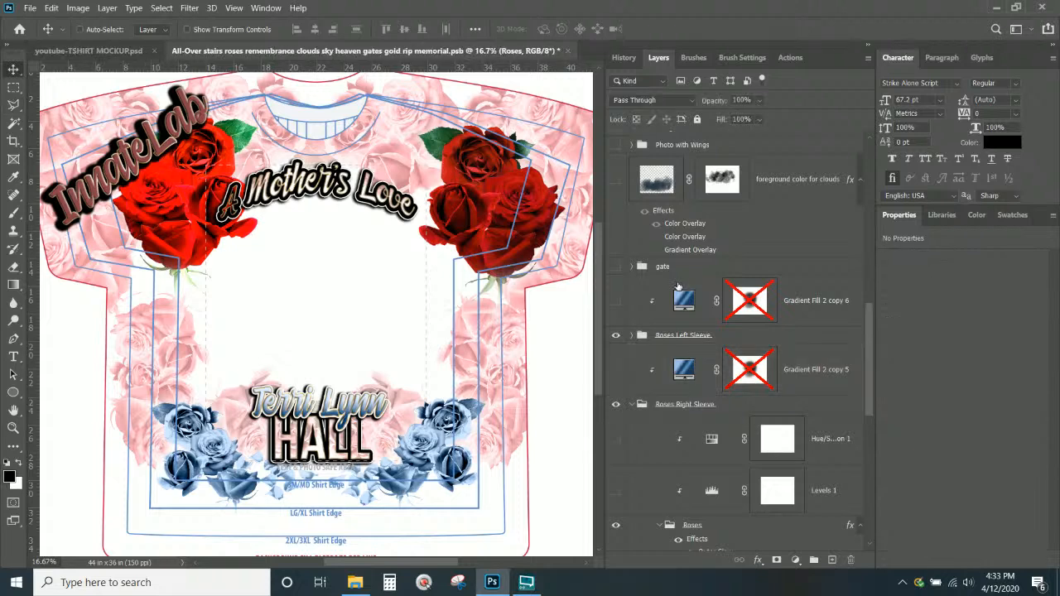
{"action": "scroll", "coordinate": [677, 295], "scroll_direction": "down", "scroll_amount": 5}
{"action": "scroll", "coordinate": [678, 297], "scroll_direction": "down", "scroll_amount": 3}
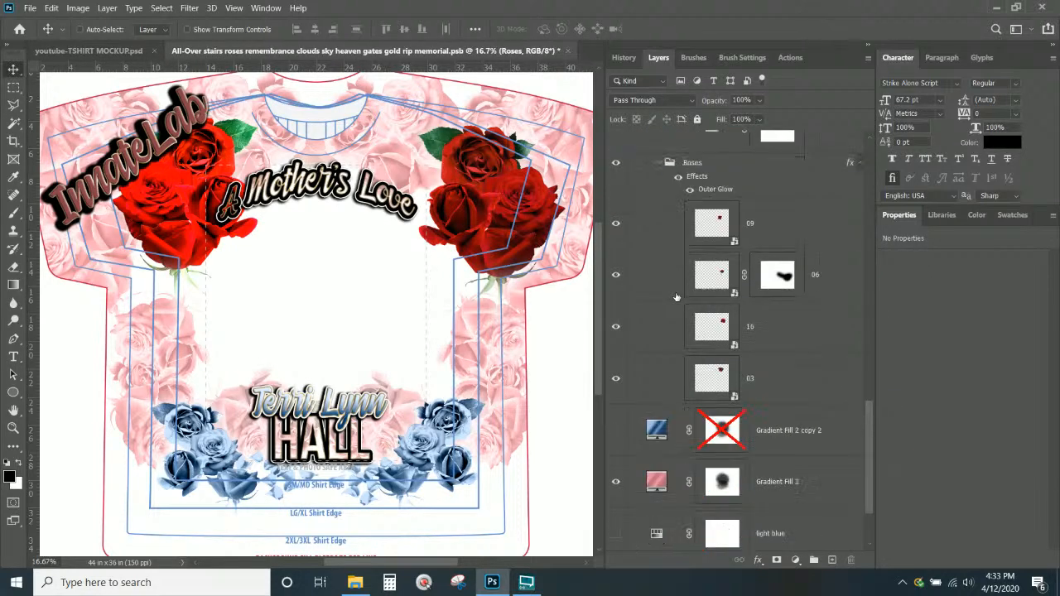
{"action": "scroll", "coordinate": [678, 296], "scroll_direction": "up", "scroll_amount": 5}
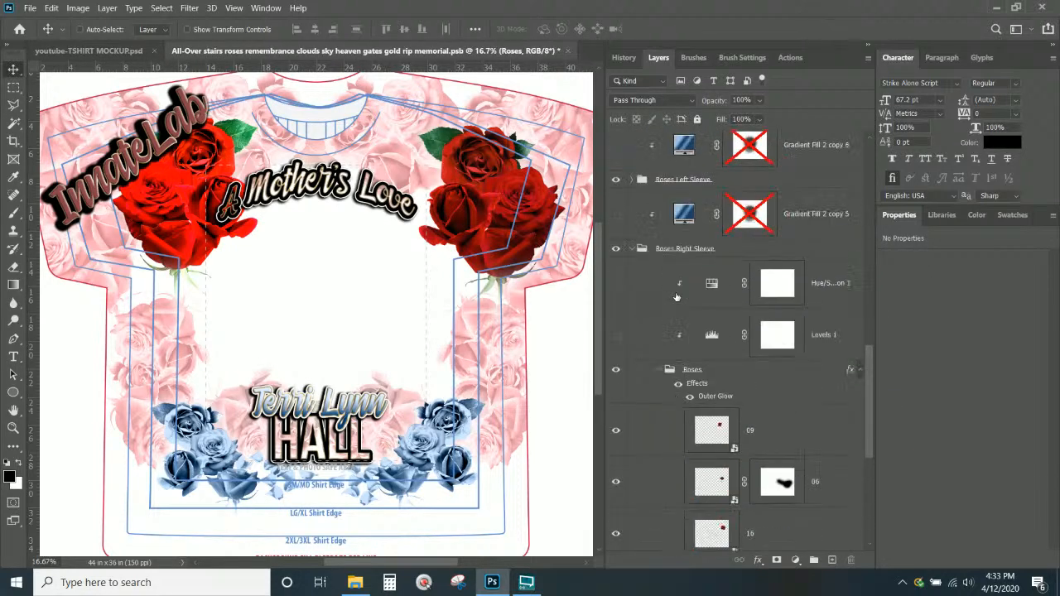
{"action": "left_click", "coordinate": [634, 250]}
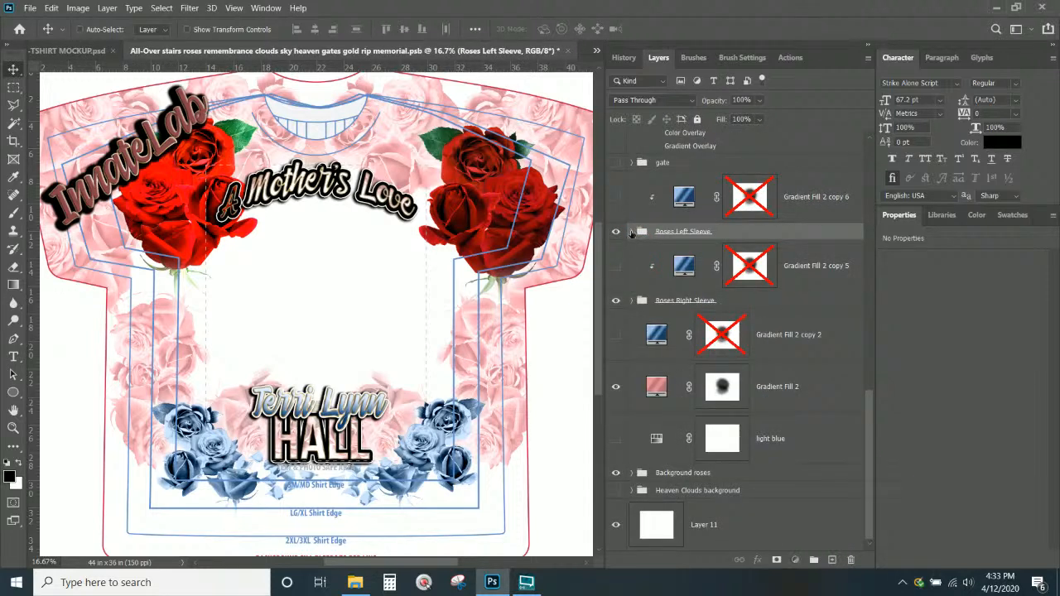
{"action": "left_click", "coordinate": [633, 232]}
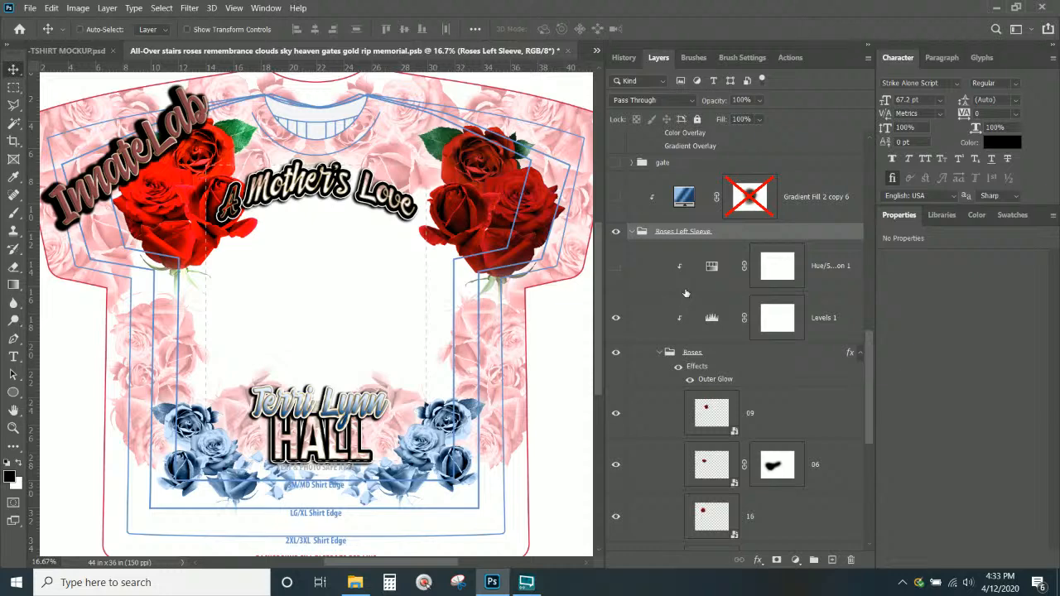
{"action": "left_click", "coordinate": [616, 266]}
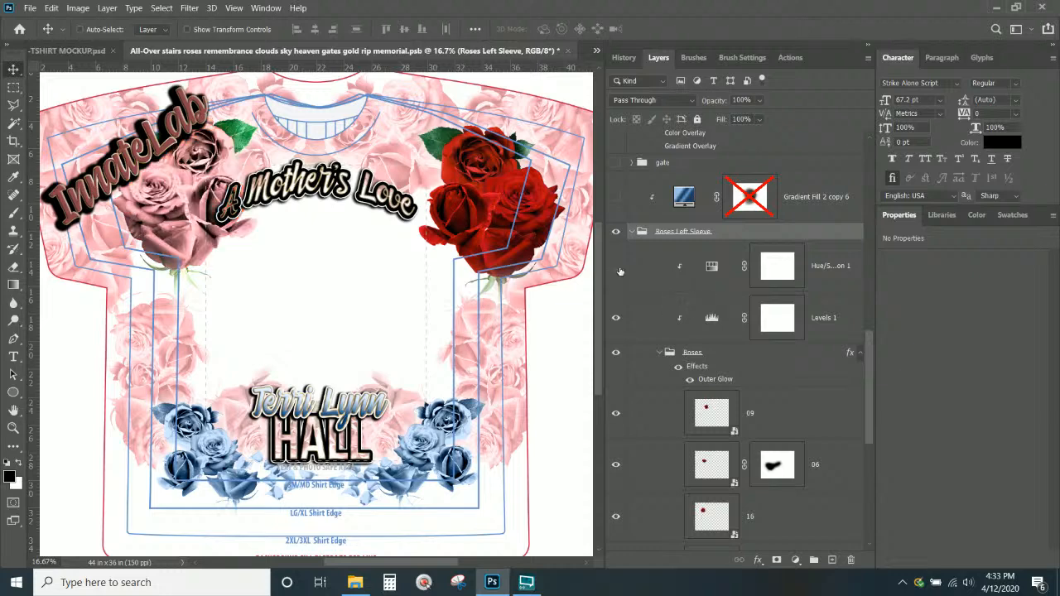
{"action": "left_click", "coordinate": [616, 266]}
{"action": "left_click", "coordinate": [615, 318]}
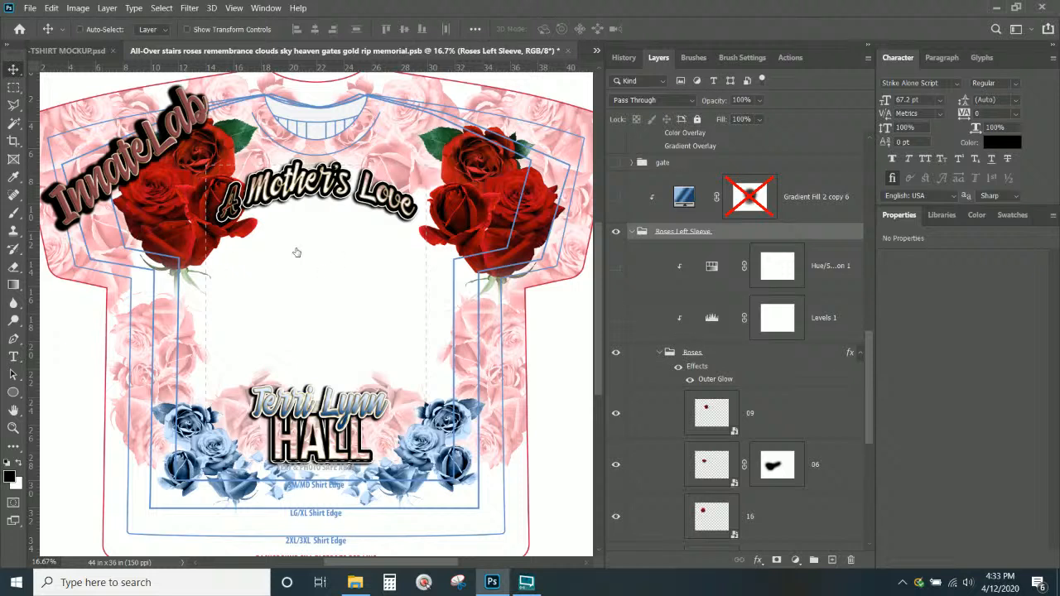
{"action": "left_click", "coordinate": [632, 233]}
Select the Roses layer under the bottom blue roses and expand the Background roses group
{"action": "right_click", "coordinate": [443, 419]}
{"action": "left_click", "coordinate": [473, 435]}
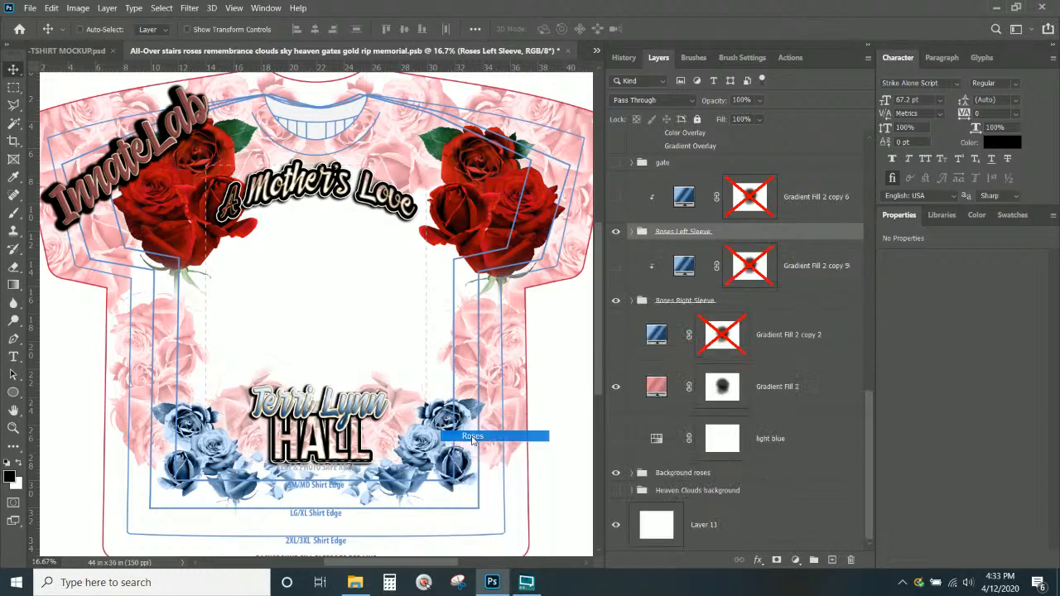
{"action": "scroll", "coordinate": [752, 397], "scroll_direction": "up", "scroll_amount": 3}
{"action": "scroll", "coordinate": [754, 397], "scroll_direction": "down", "scroll_amount": 3}
{"action": "scroll", "coordinate": [752, 397], "scroll_direction": "down", "scroll_amount": 1}
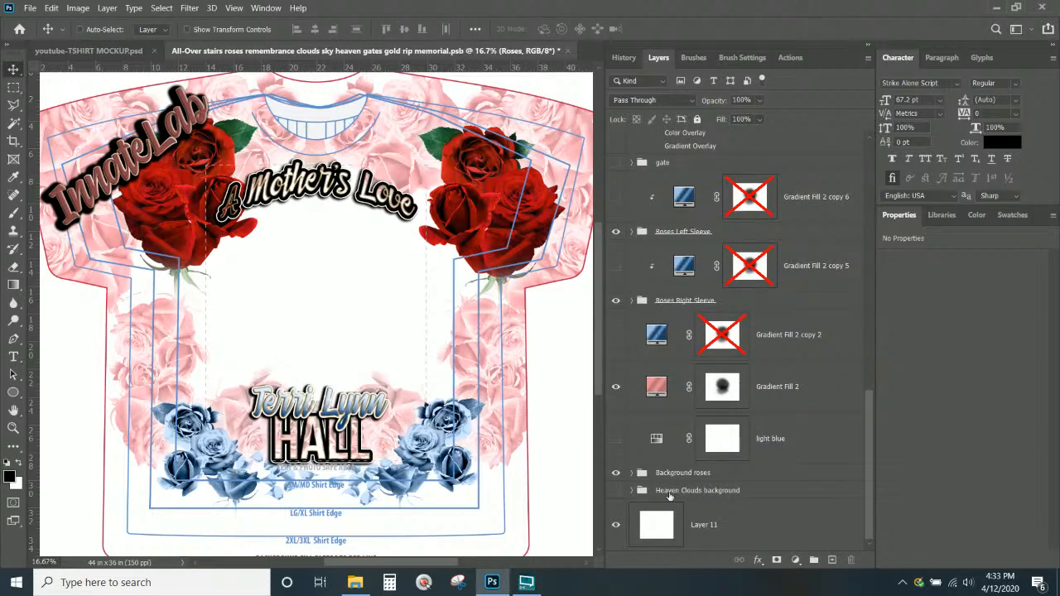
{"action": "left_click", "coordinate": [632, 474]}
{"action": "scroll", "coordinate": [632, 473], "scroll_direction": "up", "scroll_amount": 3}
Select the Roses Bottom group and hide its Levels 1 and Hue/Saturation 1 adjustments
{"action": "right_click", "coordinate": [417, 433]}
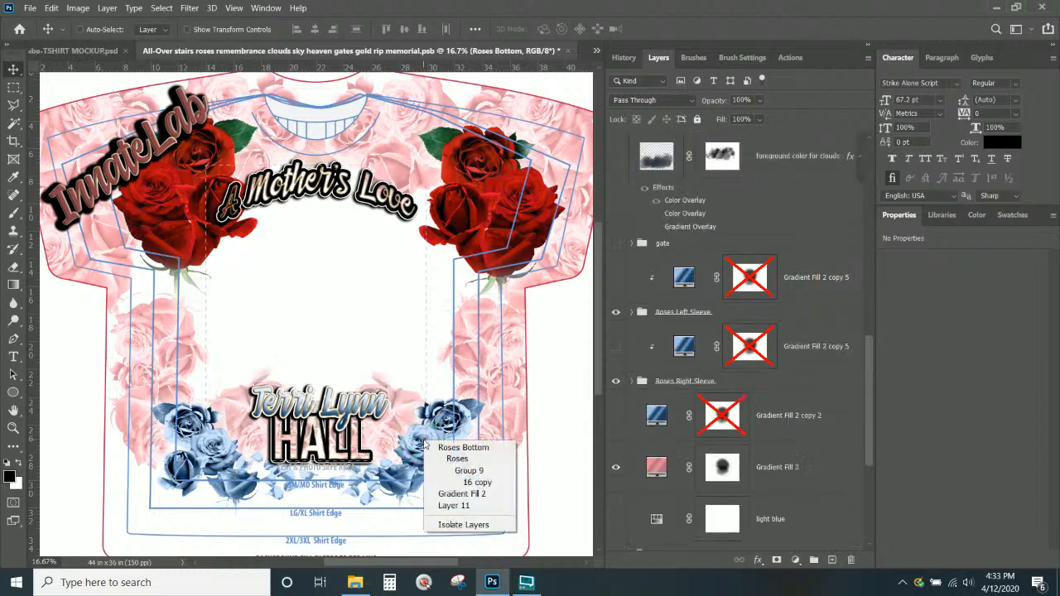
{"action": "left_click", "coordinate": [452, 444]}
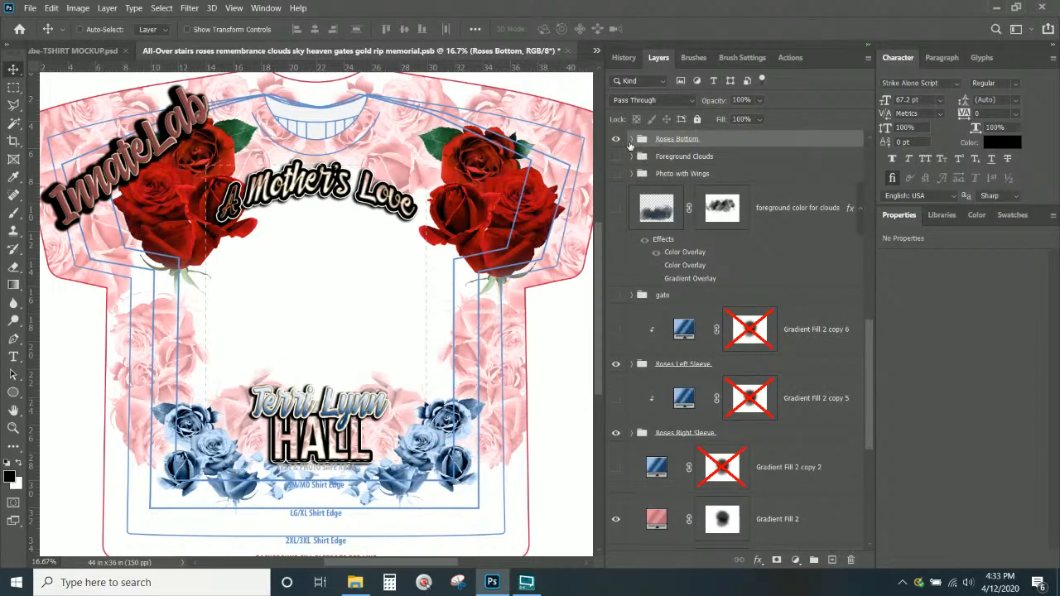
{"action": "left_click", "coordinate": [631, 140]}
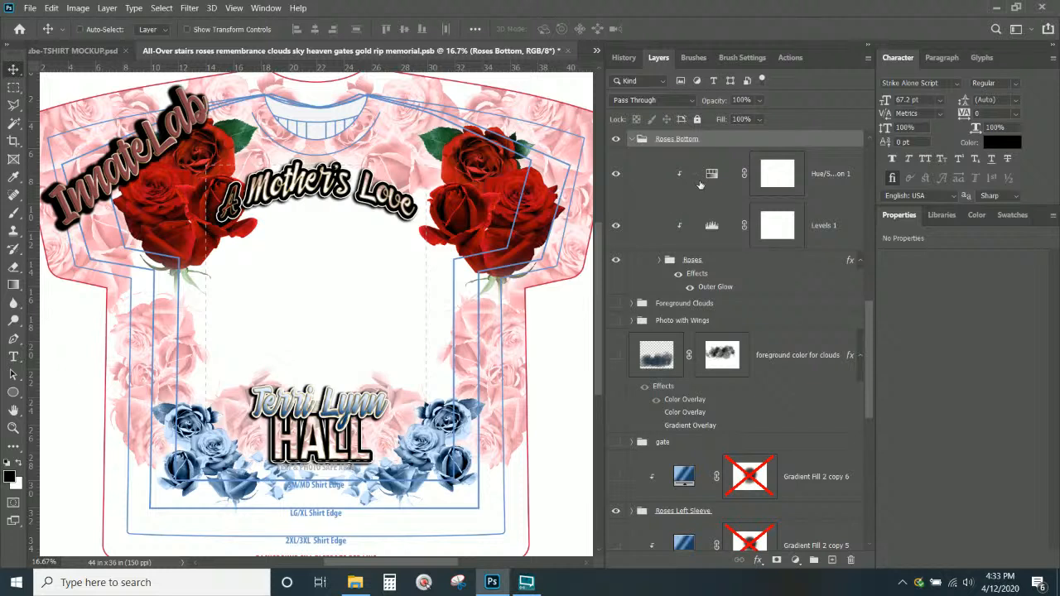
{"action": "left_click", "coordinate": [617, 227]}
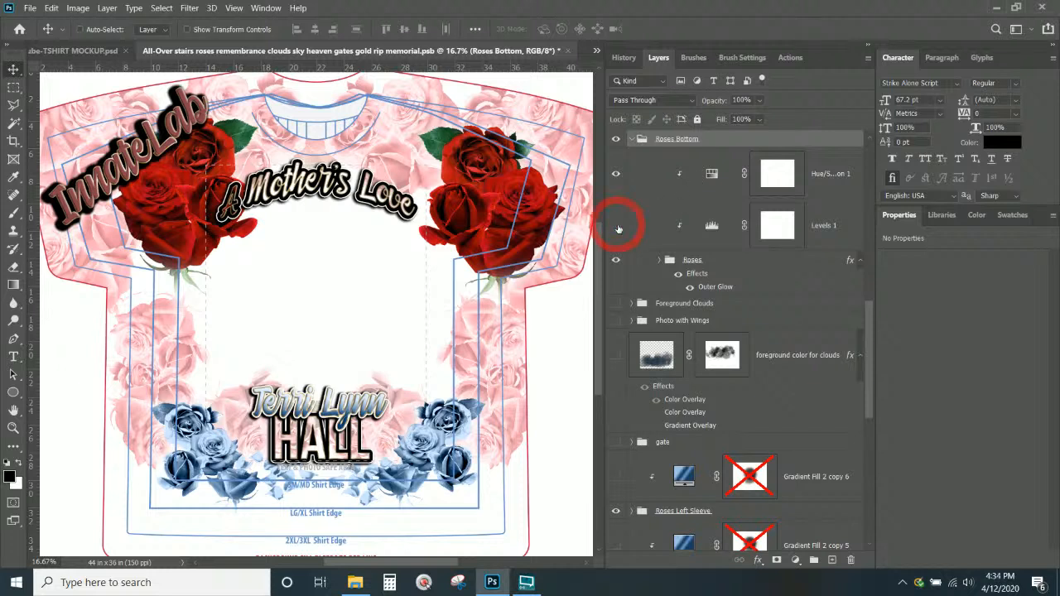
{"action": "left_click", "coordinate": [616, 176]}
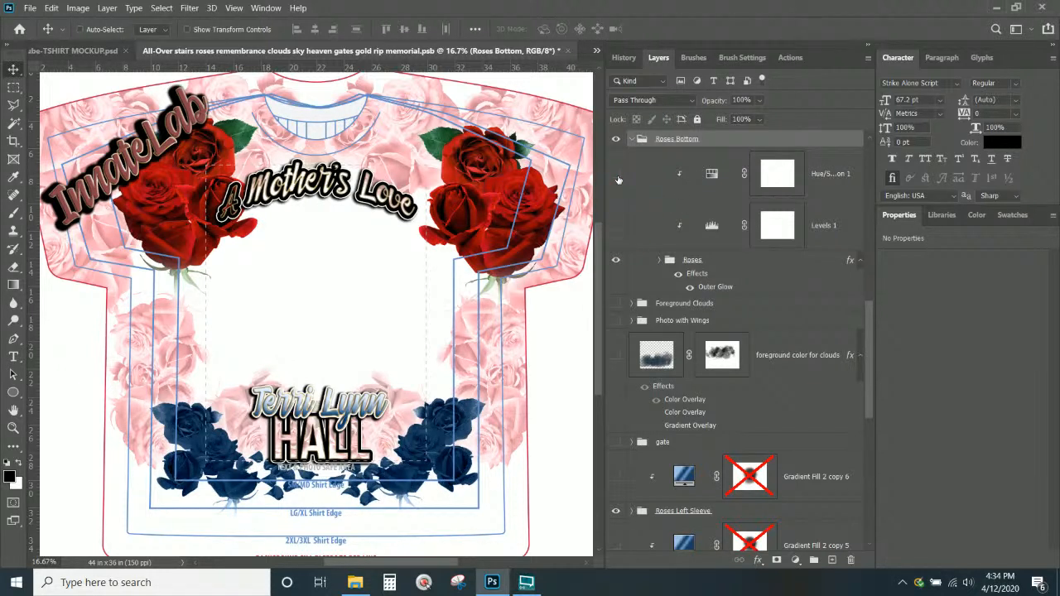
Hide the blue Gradient Fill 2 copy 4 inside Roses Bottom's Group 9 copy folder
{"action": "left_click", "coordinate": [660, 261]}
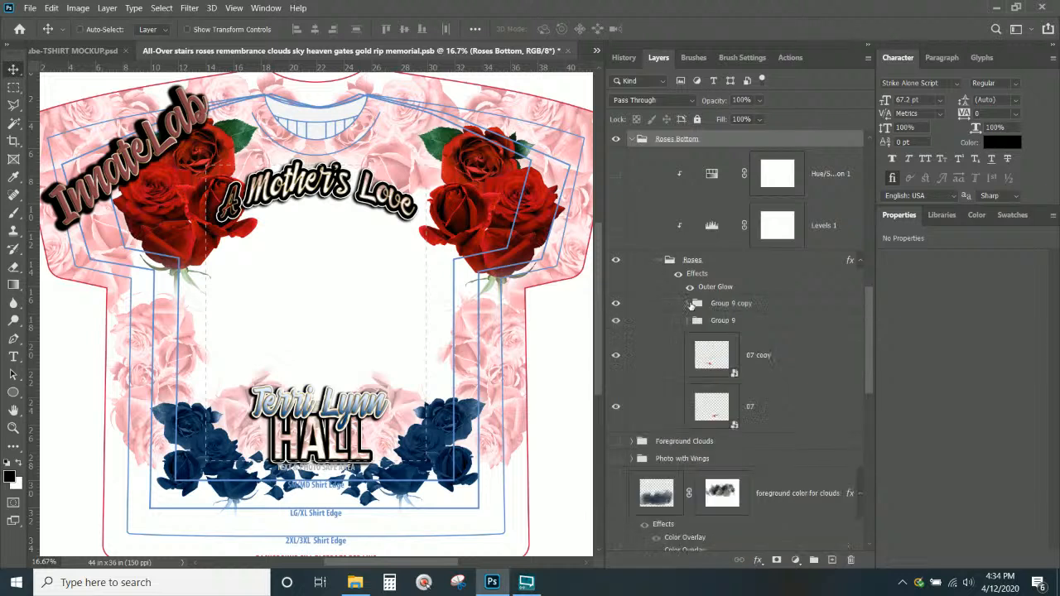
{"action": "left_click", "coordinate": [719, 270]}
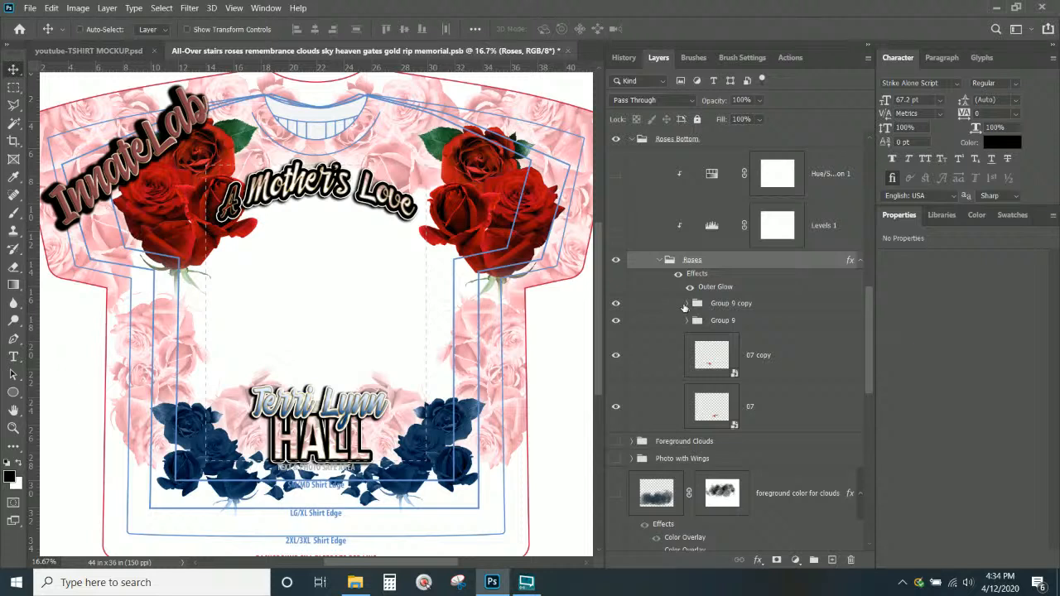
{"action": "left_click", "coordinate": [687, 304]}
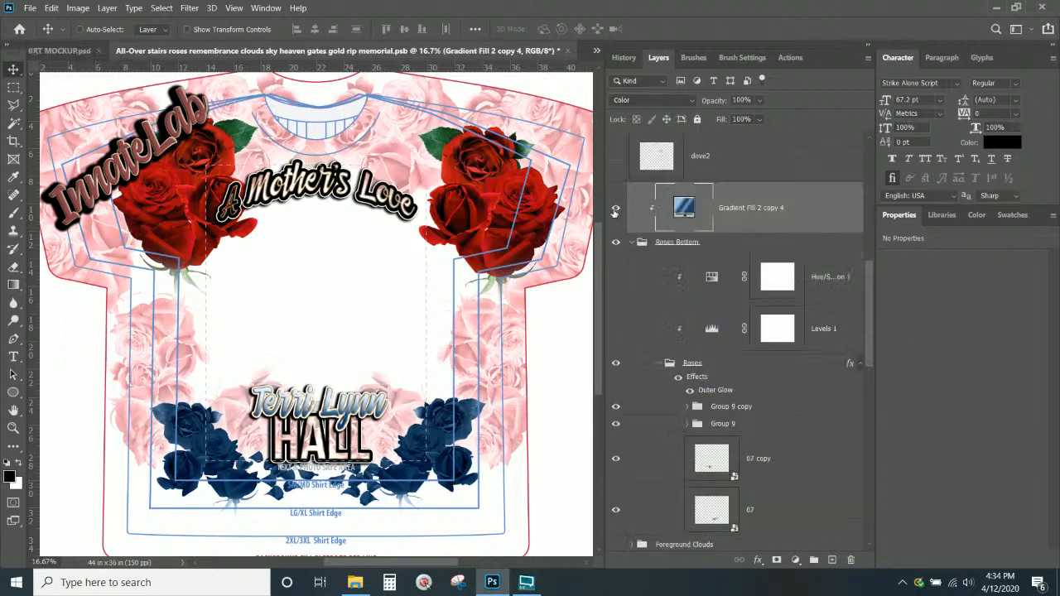
{"action": "left_click", "coordinate": [616, 208]}
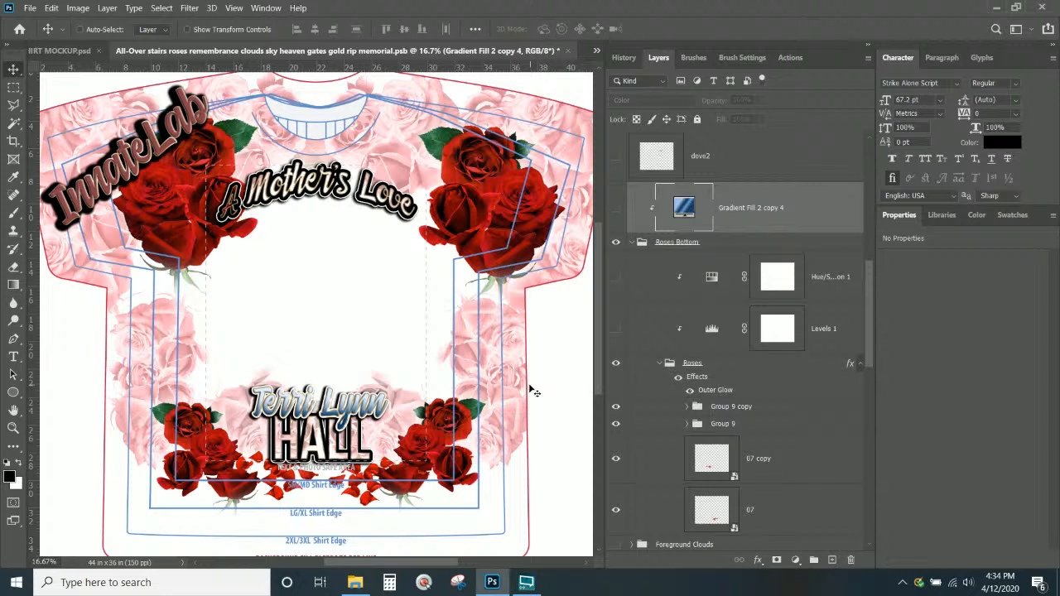
{"action": "scroll", "coordinate": [786, 348], "scroll_direction": "down", "scroll_amount": 10}
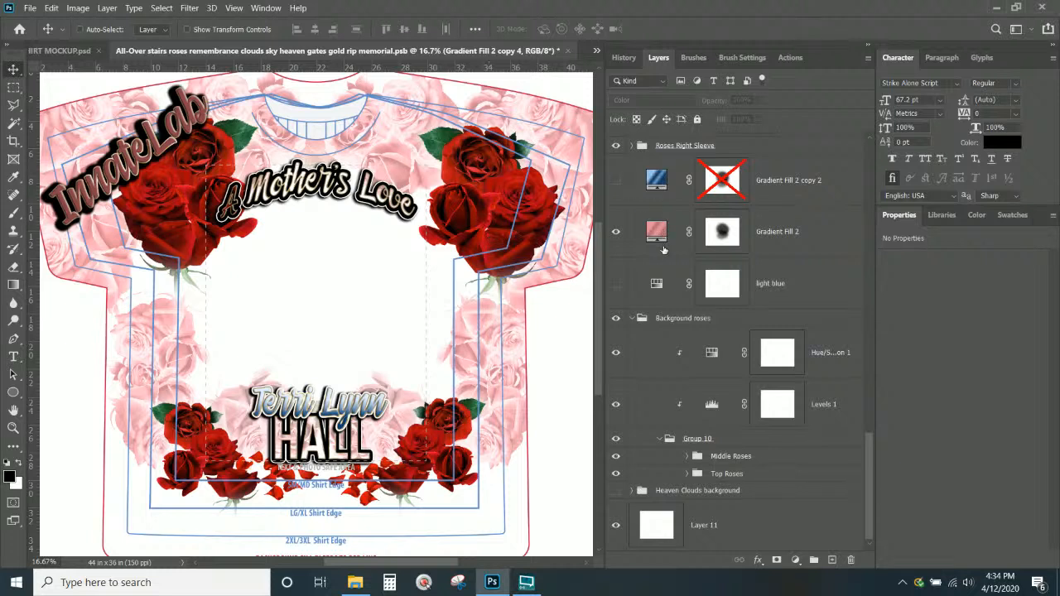
Expand Middle Roses and hide the Hue/Saturation adjustment on the background roses
{"action": "left_click", "coordinate": [617, 457]}
{"action": "left_click", "coordinate": [618, 457]}
{"action": "left_click", "coordinate": [687, 456]}
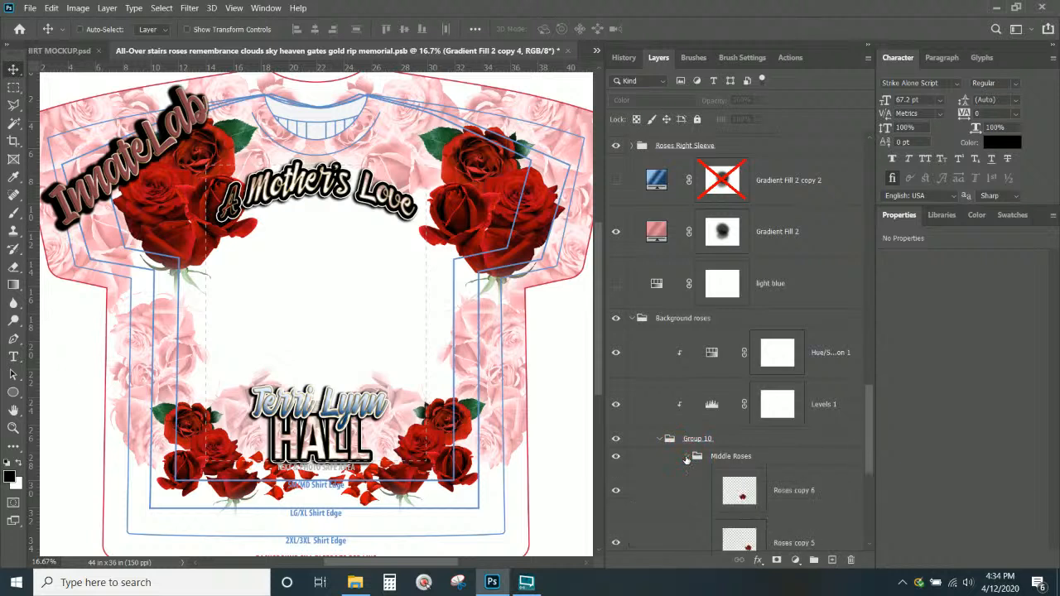
{"action": "left_click", "coordinate": [615, 405]}
{"action": "left_click", "coordinate": [616, 352]}
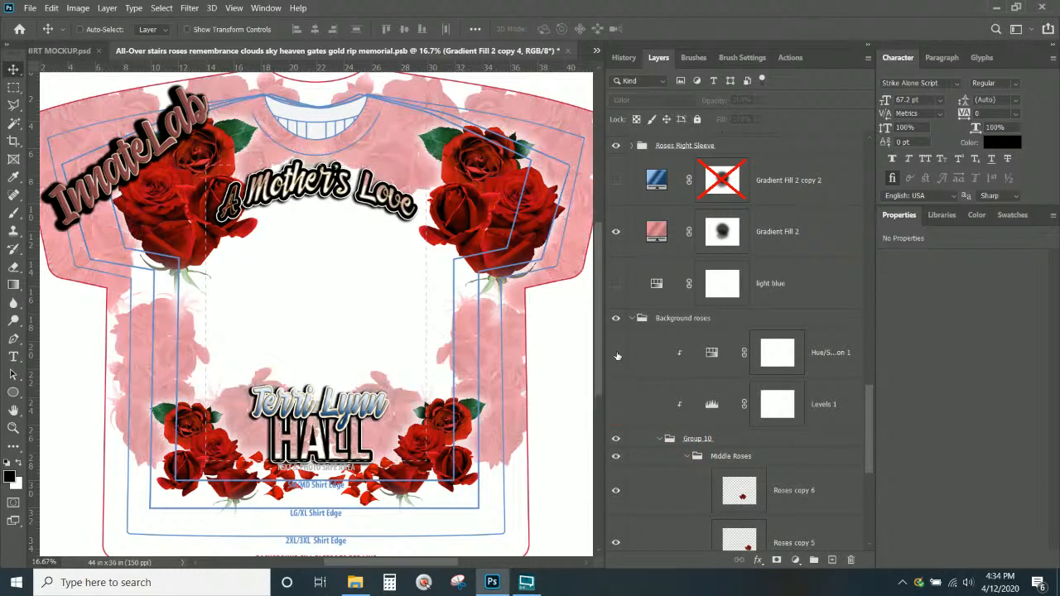
Collapse Middle Roses, hide the pink Gradient Fill 2 overlay, and select Background roses
{"action": "scroll", "coordinate": [625, 382], "scroll_direction": "down", "scroll_amount": 2}
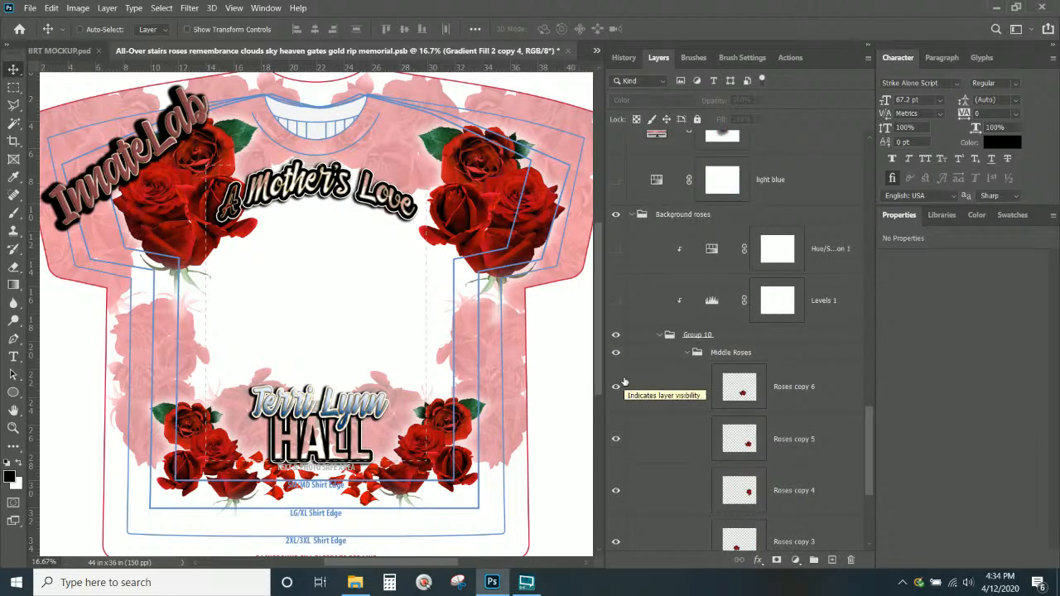
{"action": "scroll", "coordinate": [625, 383], "scroll_direction": "up", "scroll_amount": 1}
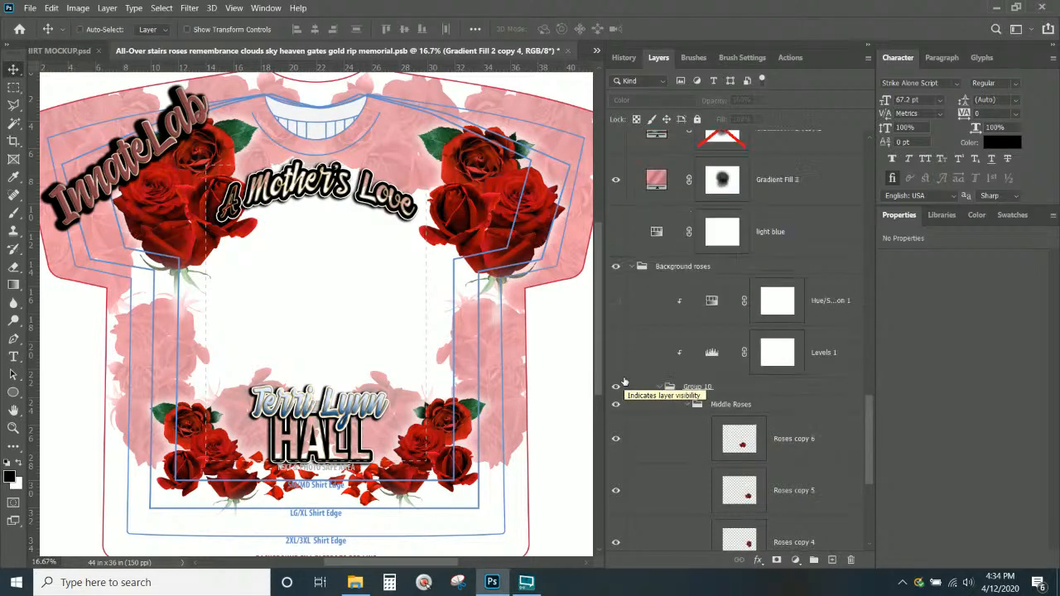
{"action": "scroll", "coordinate": [698, 407], "scroll_direction": "down", "scroll_amount": 2}
{"action": "scroll", "coordinate": [698, 407], "scroll_direction": "down", "scroll_amount": 2}
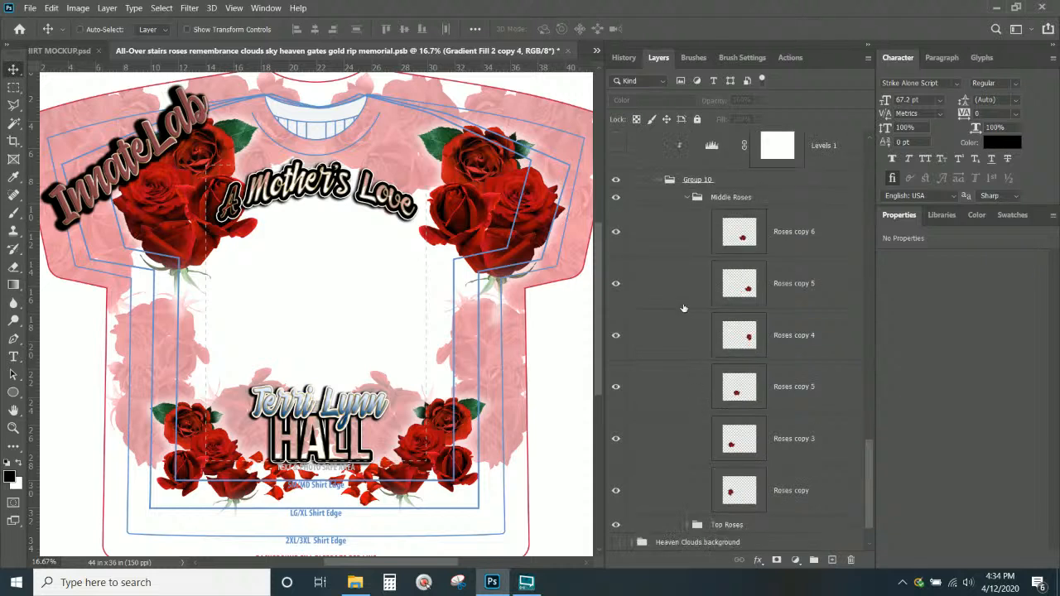
{"action": "left_click", "coordinate": [691, 202]}
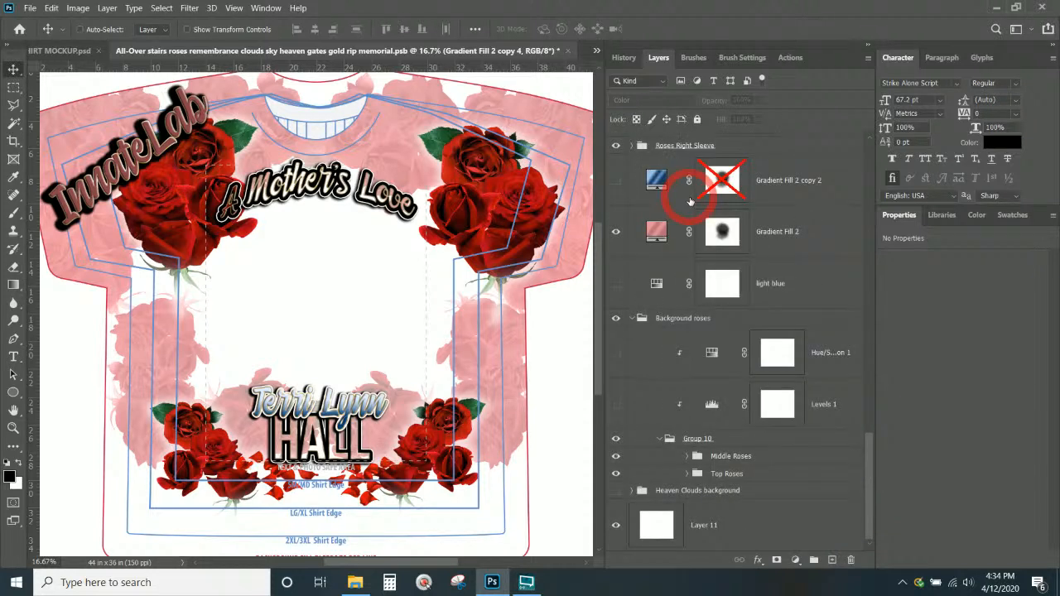
{"action": "left_click", "coordinate": [705, 456]}
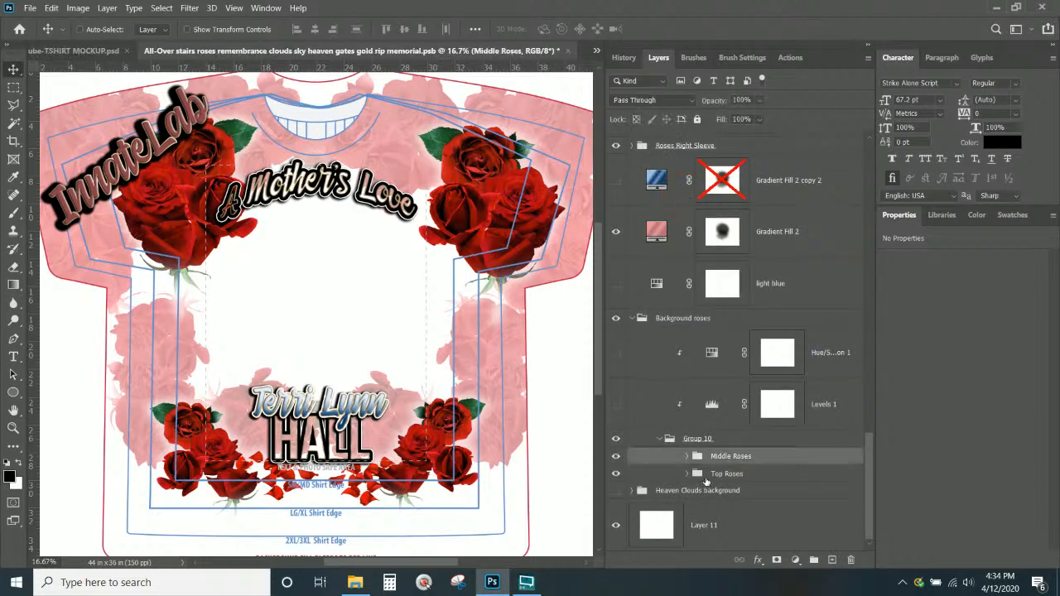
{"action": "left_click", "coordinate": [617, 233]}
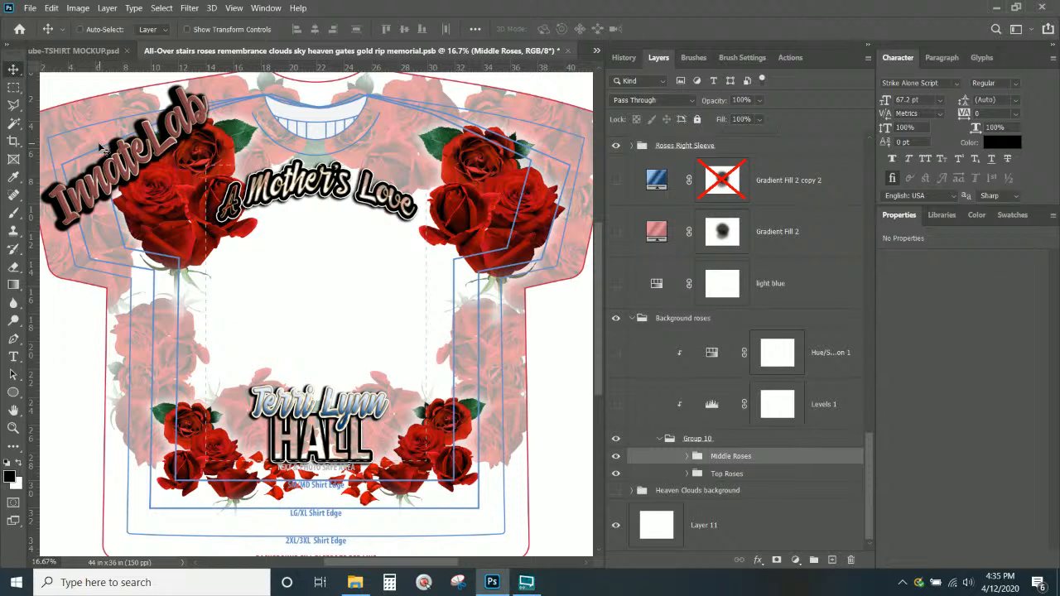
{"action": "left_click", "coordinate": [697, 439]}
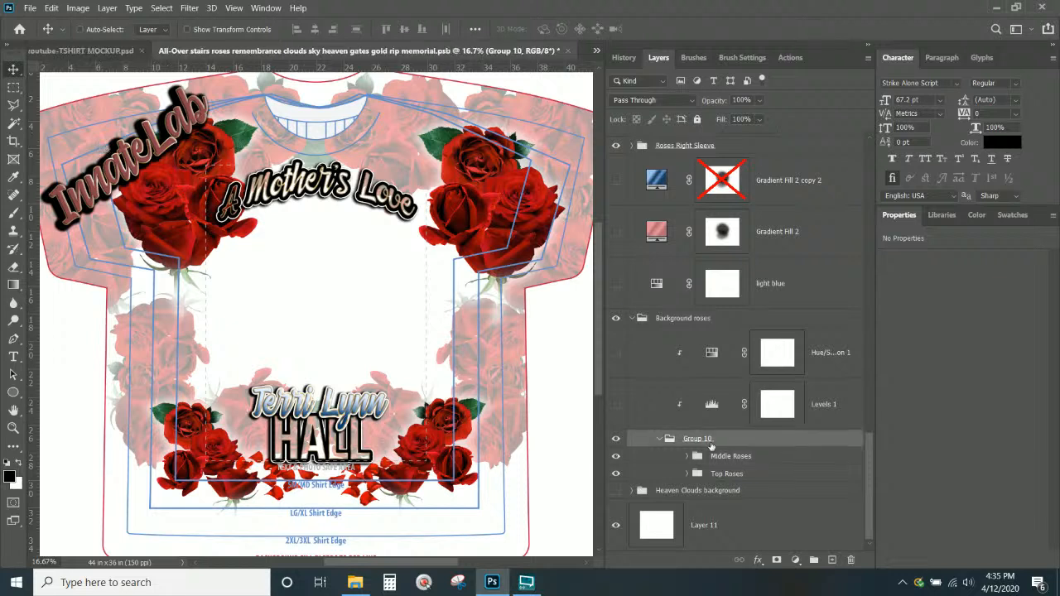
{"action": "left_click", "coordinate": [676, 318]}
Set the Background roses group's opacity to about 74%, then select Heaven Clouds background
{"action": "left_click", "coordinate": [758, 100]}
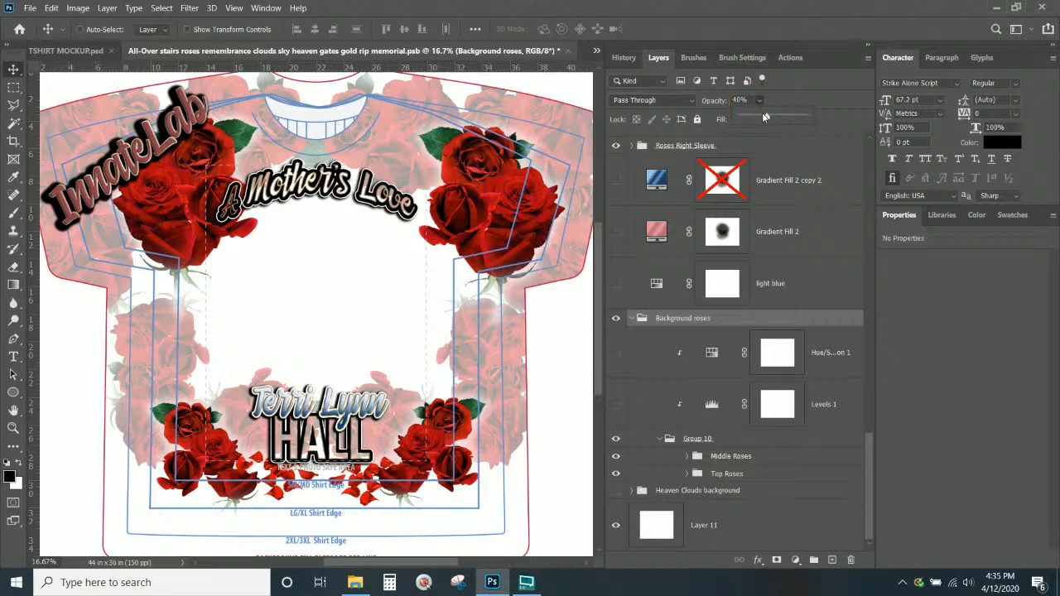
{"action": "left_click_drag", "start_coordinate": [763, 117], "coordinate": [848, 117]}
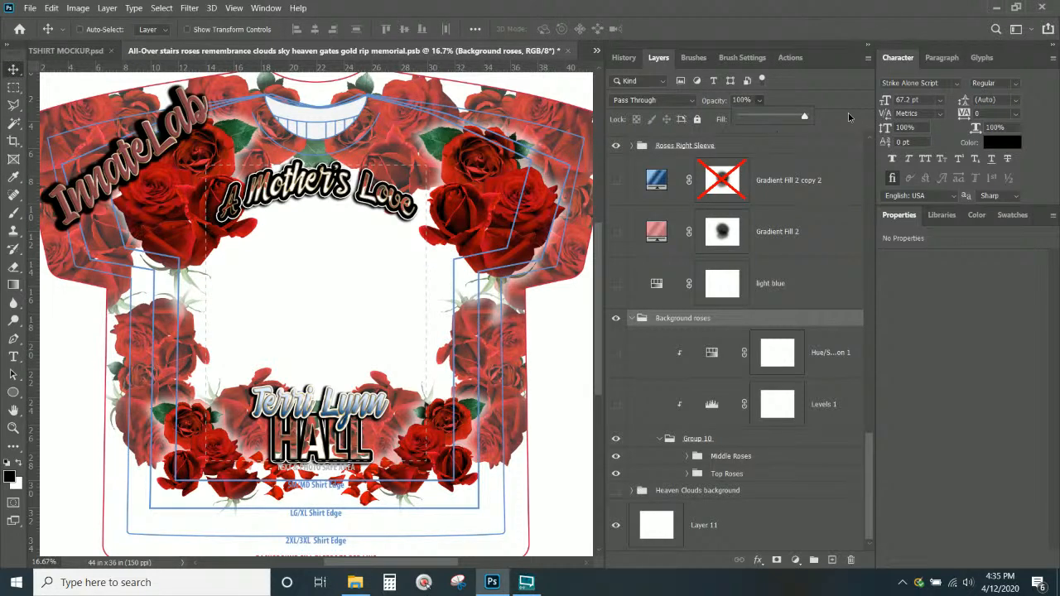
{"action": "left_click_drag", "start_coordinate": [849, 117], "coordinate": [789, 121]}
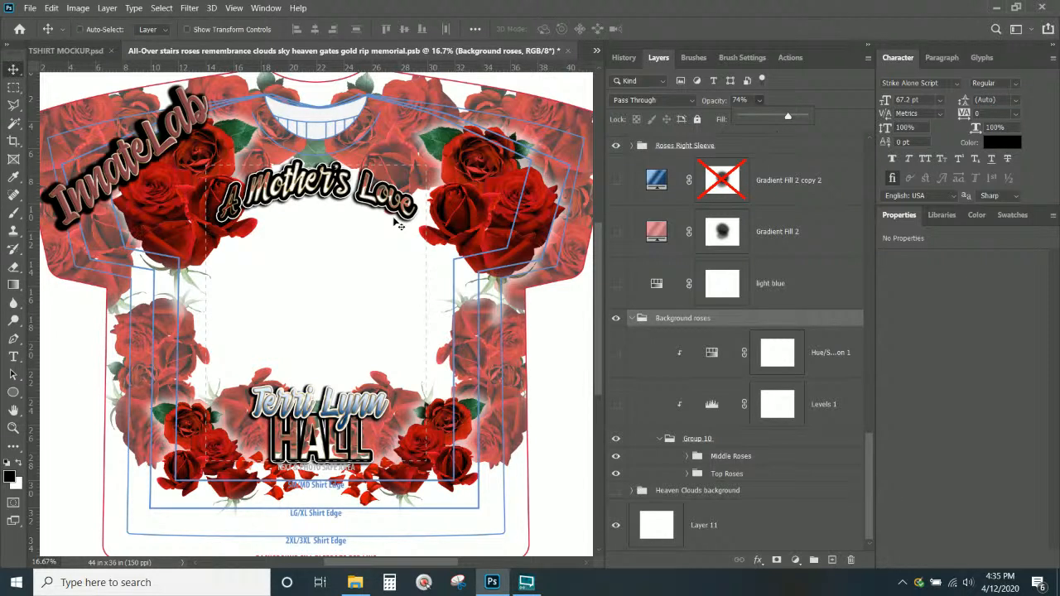
{"action": "scroll", "coordinate": [740, 381], "scroll_direction": "up", "scroll_amount": 3}
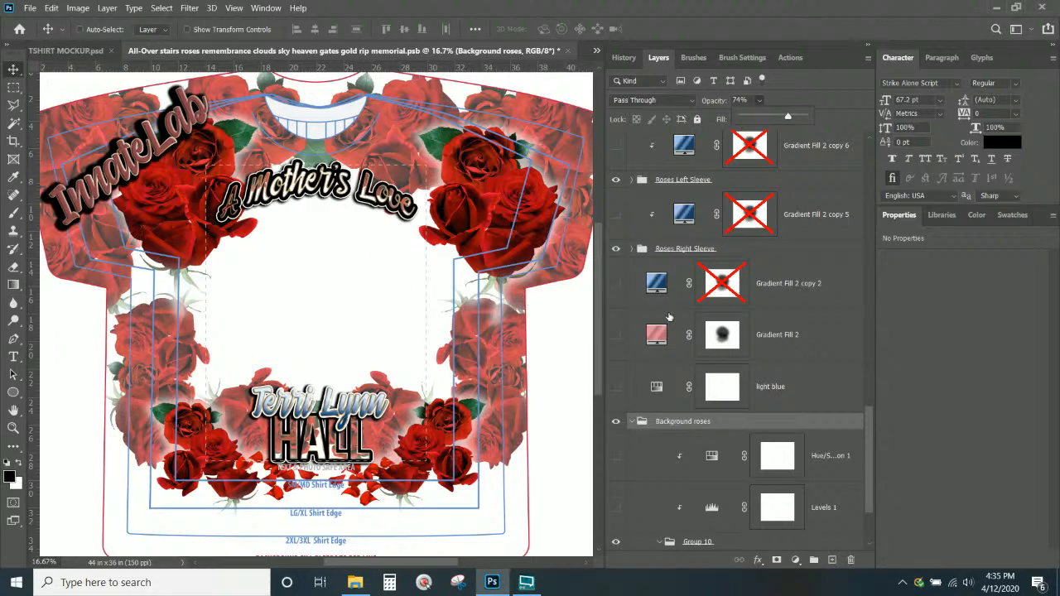
{"action": "scroll", "coordinate": [737, 373], "scroll_direction": "down", "scroll_amount": 3}
{"action": "left_click", "coordinate": [742, 492]}
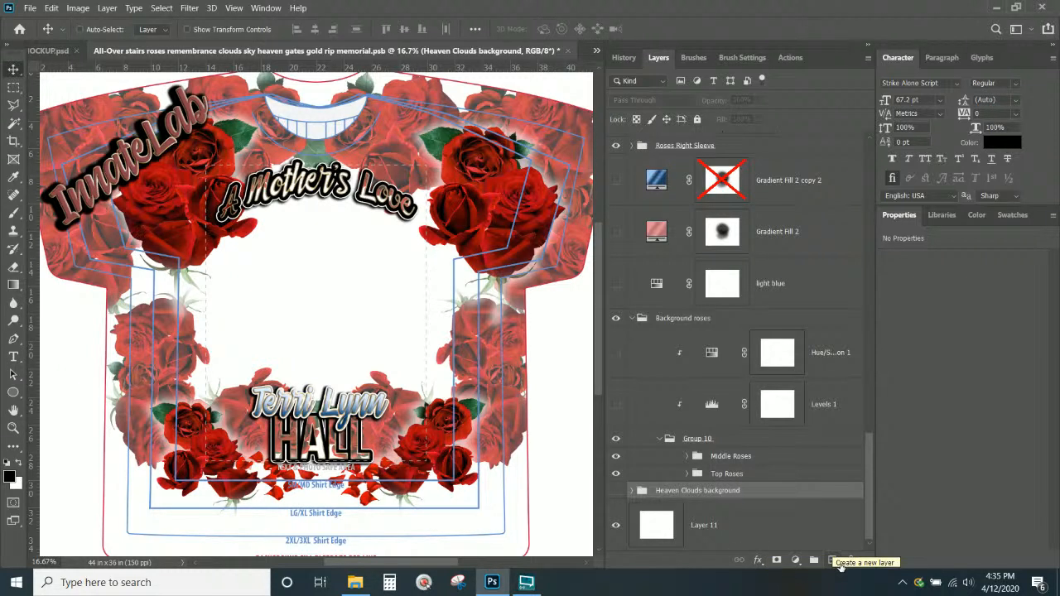
Add a default grey gradient fill layer named 'Gradient Background' and reopen its gradient colours
{"action": "key", "text": "Delete"}
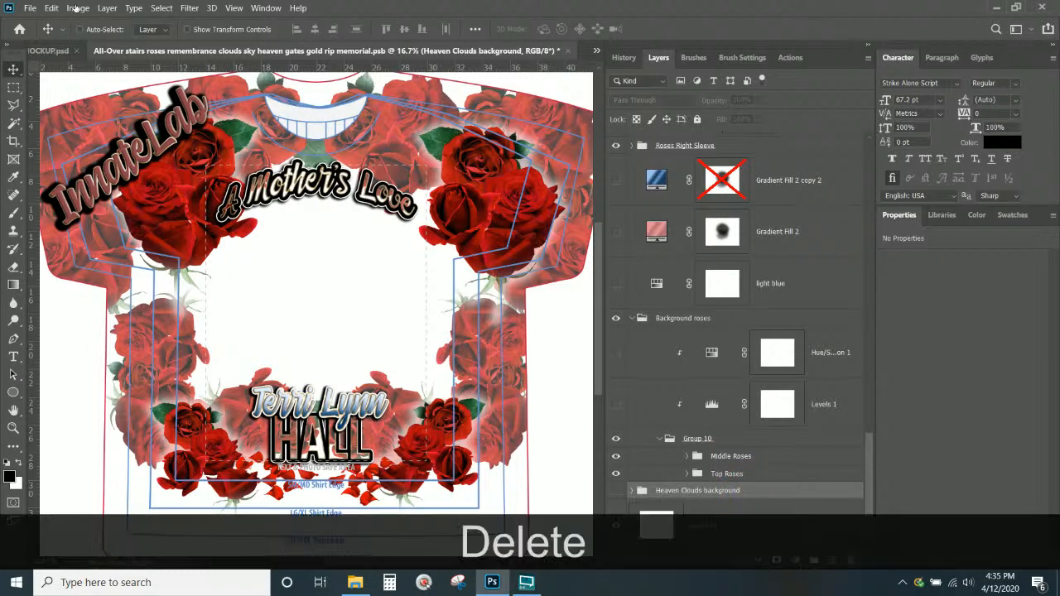
{"action": "left_click", "coordinate": [106, 8]}
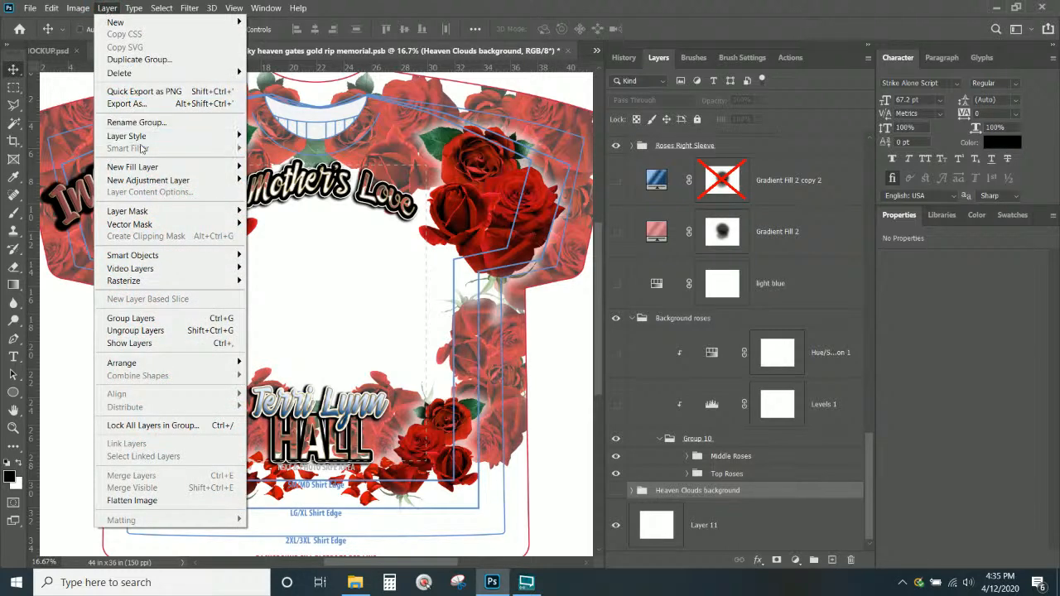
{"action": "mouse_move", "coordinate": [145, 169]}
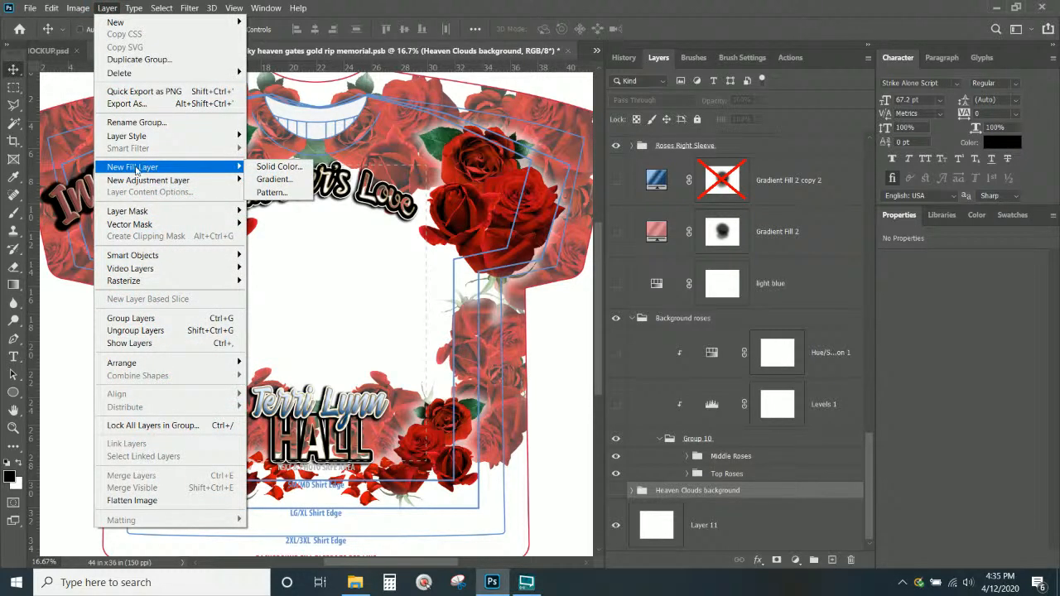
{"action": "left_click", "coordinate": [286, 181]}
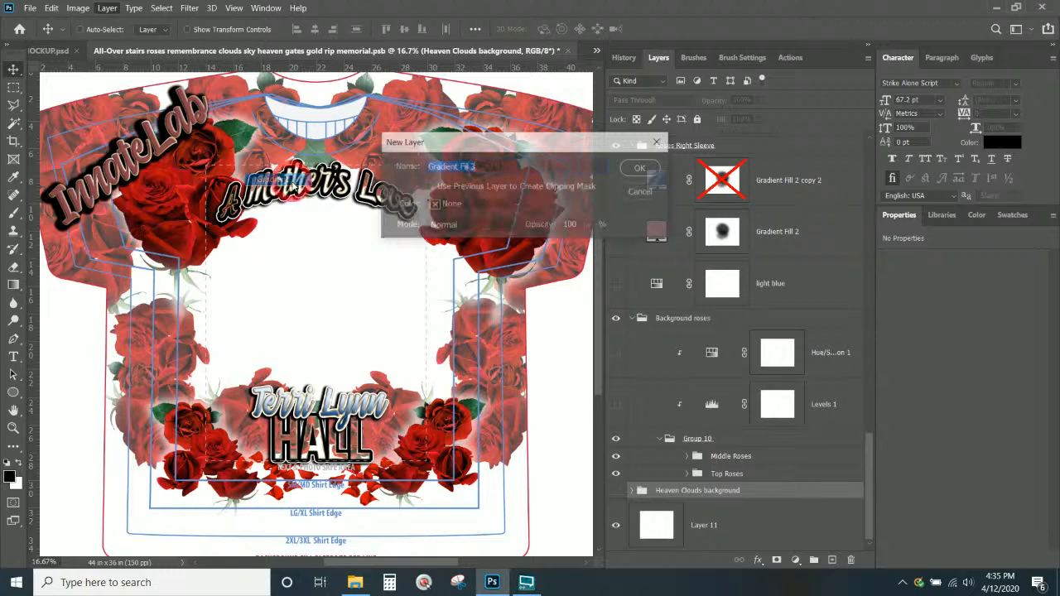
{"action": "type", "text": "Gradient "}
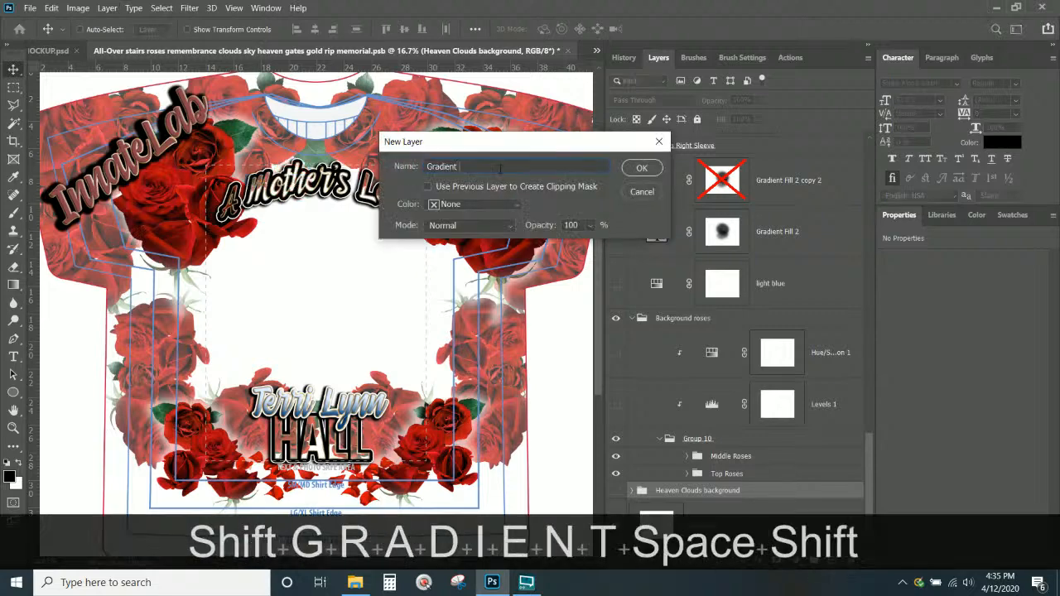
{"action": "type", "text": "Background"}
{"action": "key", "text": "Return"}
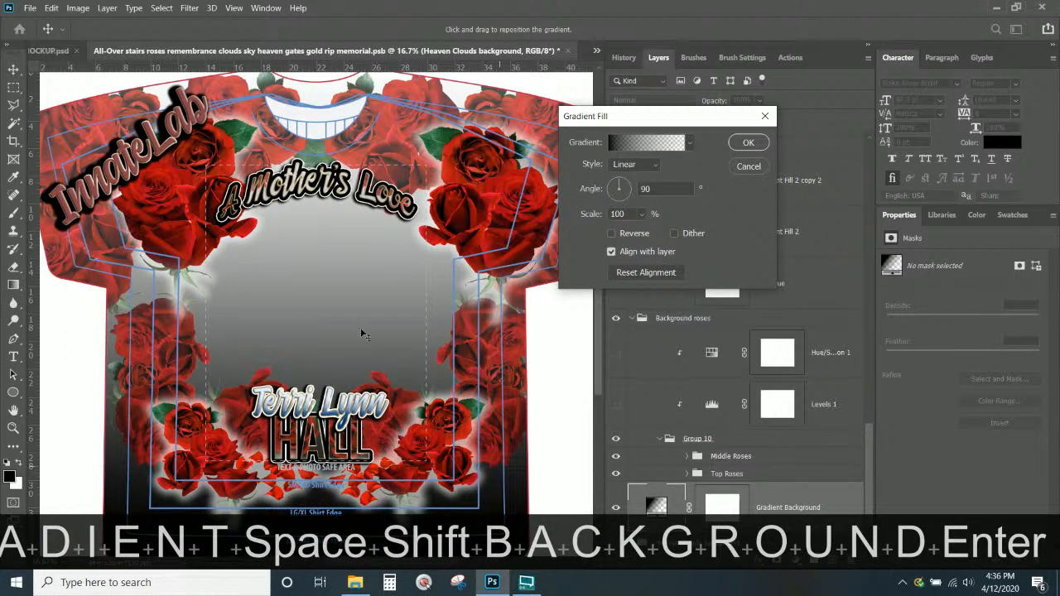
{"action": "left_click", "coordinate": [747, 143]}
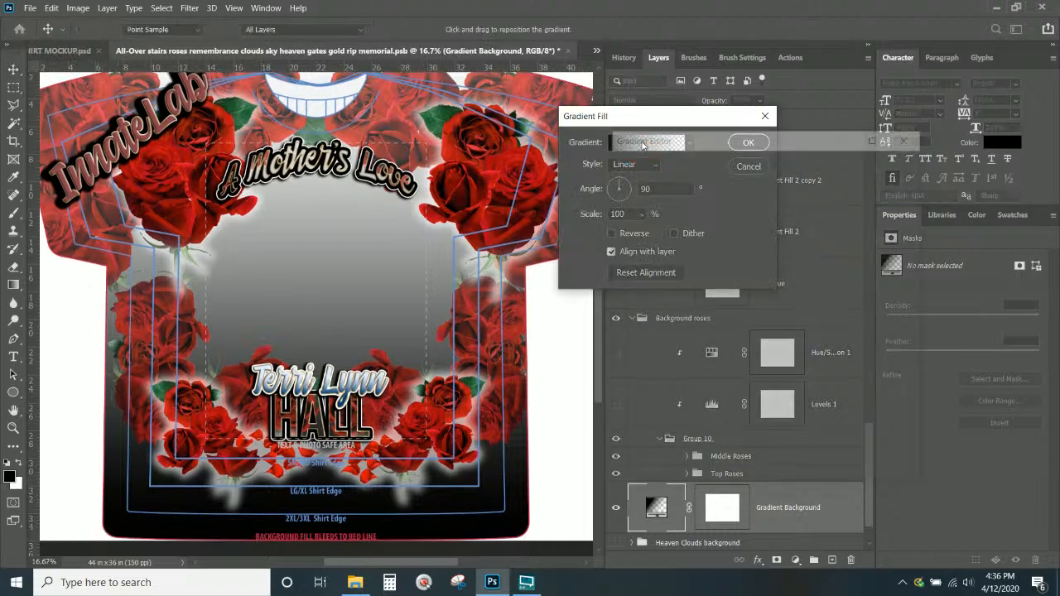
{"action": "left_click", "coordinate": [658, 143]}
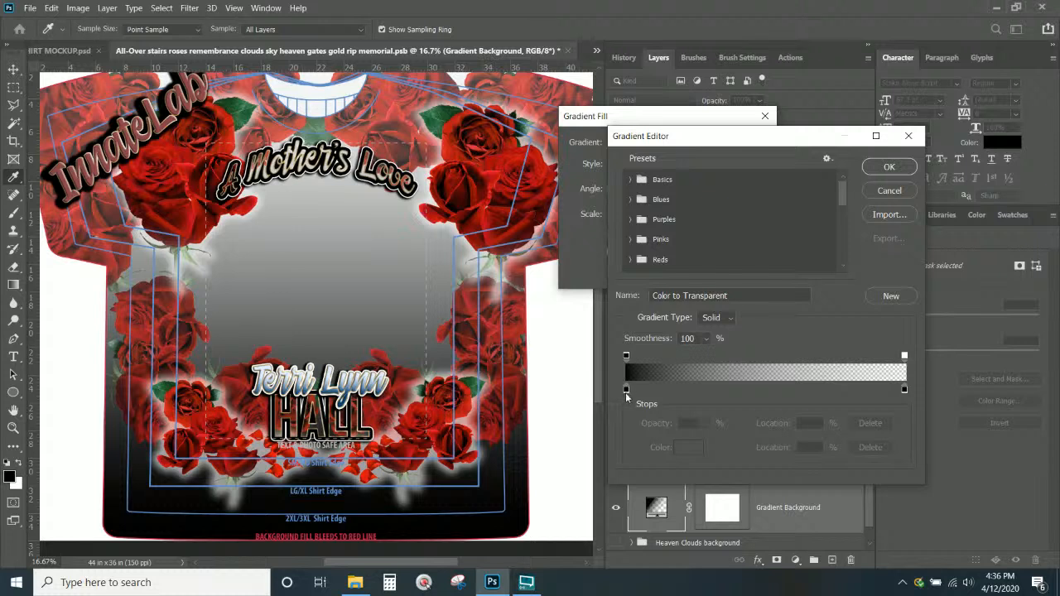
Make the gradient dark red at 10% to bright red, right opacity stop 100, and apply
{"action": "left_click", "coordinate": [626, 389]}
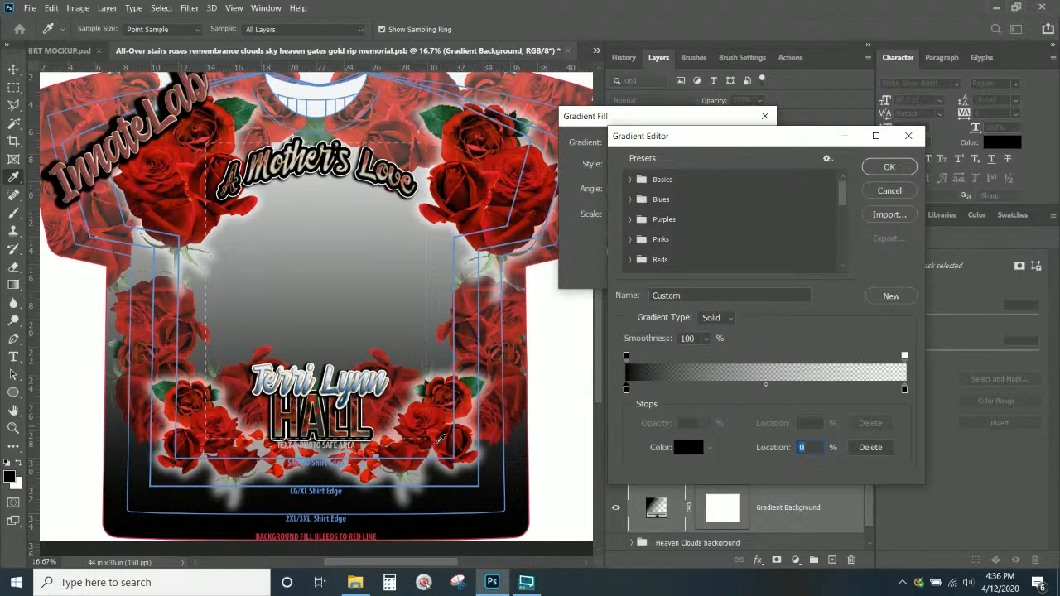
{"action": "left_click", "coordinate": [441, 439]}
{"action": "left_click", "coordinate": [679, 390]}
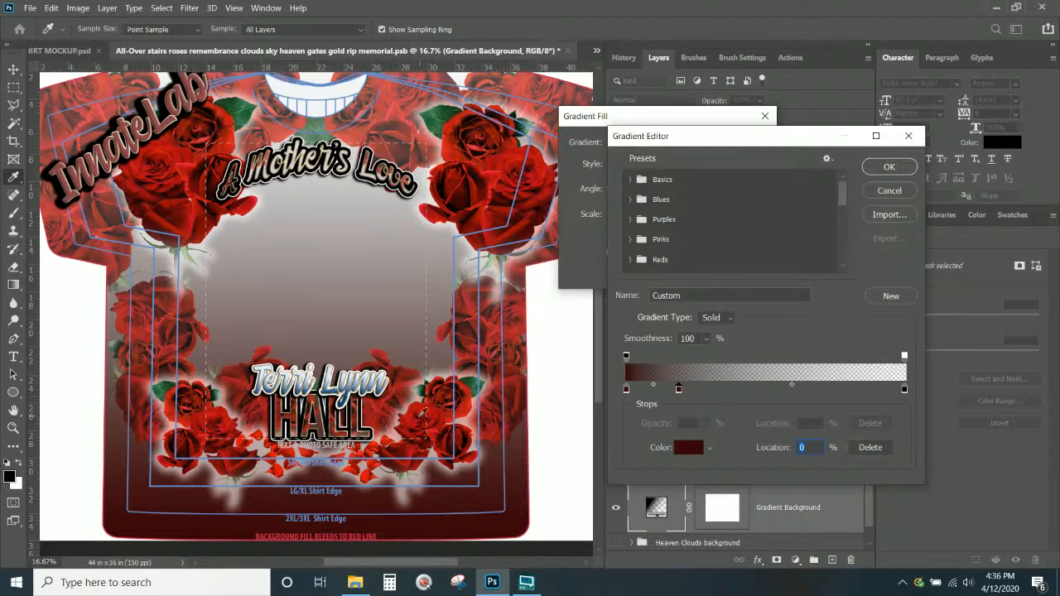
{"action": "left_click", "coordinate": [415, 419]}
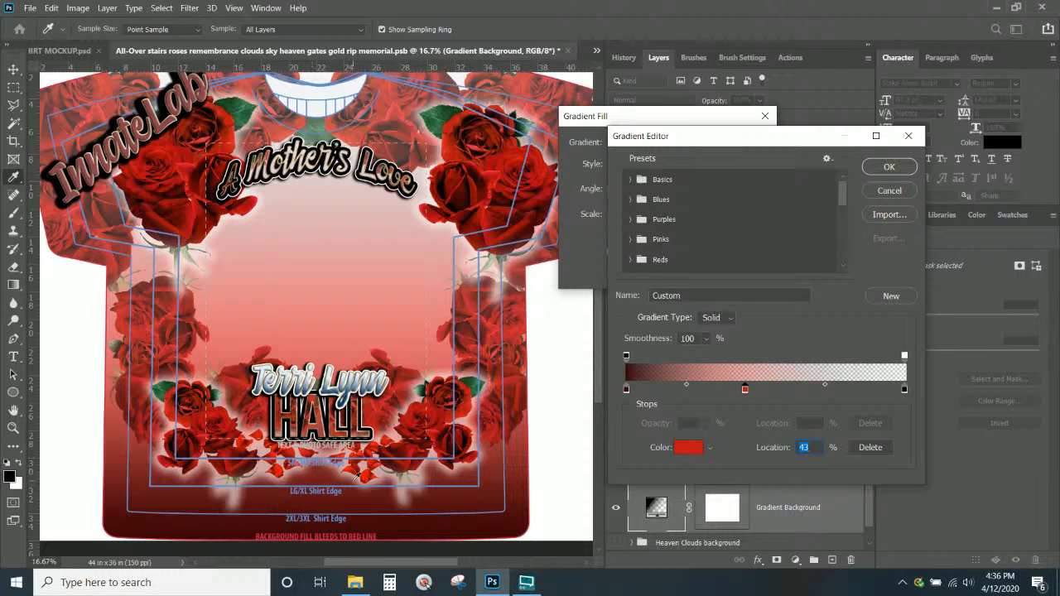
{"action": "left_click_drag", "start_coordinate": [627, 390], "coordinate": [656, 399]}
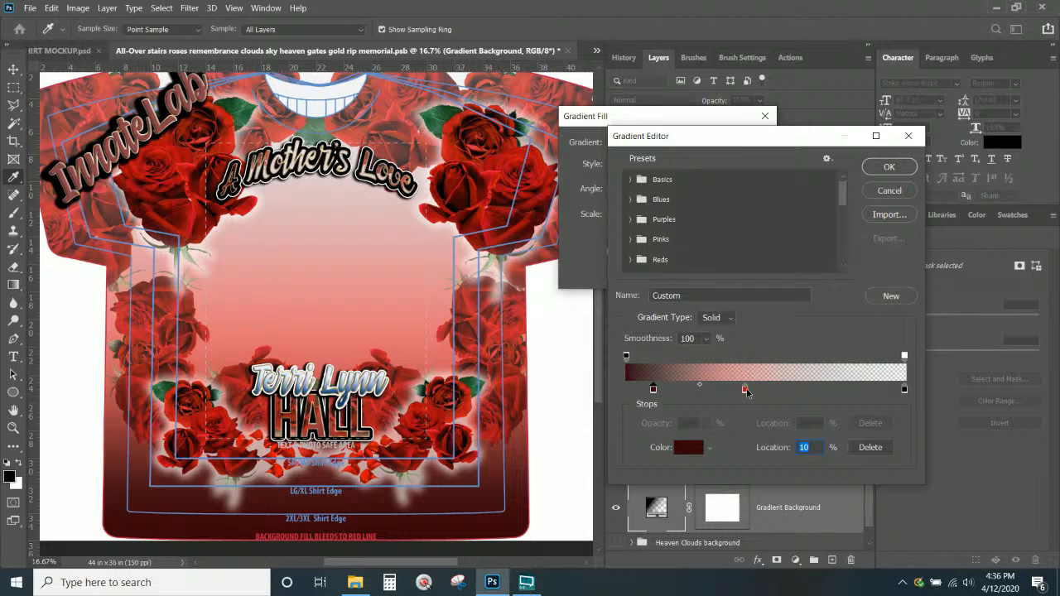
{"action": "left_click_drag", "start_coordinate": [747, 391], "coordinate": [762, 391]}
{"action": "left_click", "coordinate": [905, 357]}
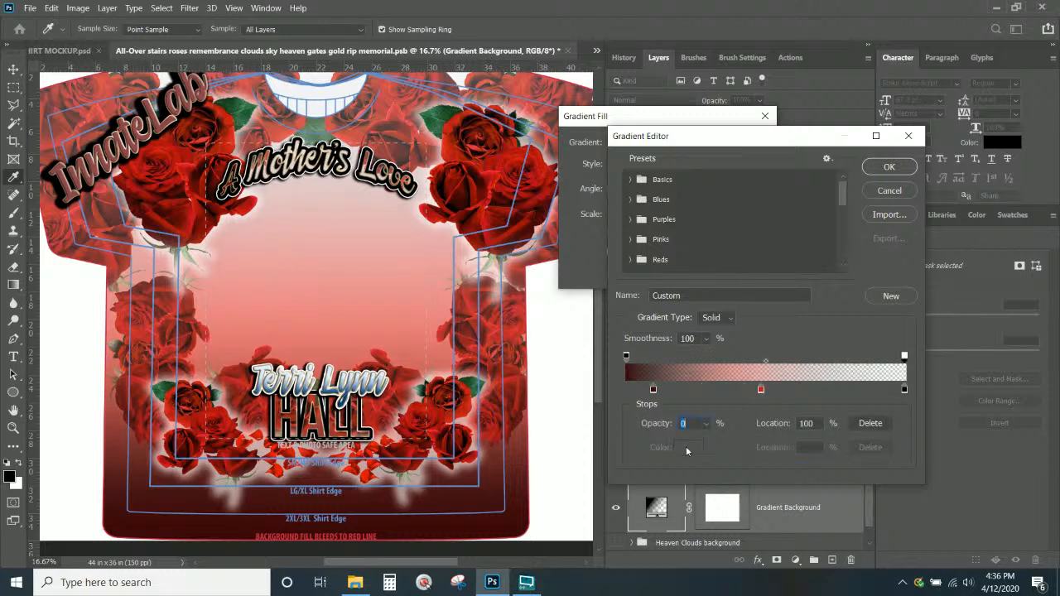
{"action": "type", "text": "100"}
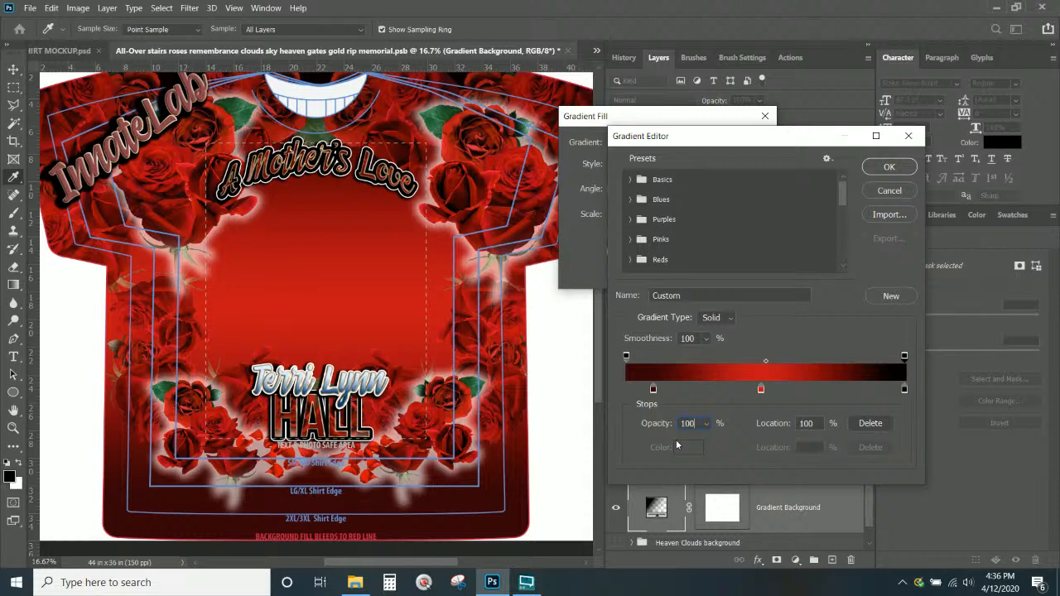
{"action": "key", "text": "Return"}
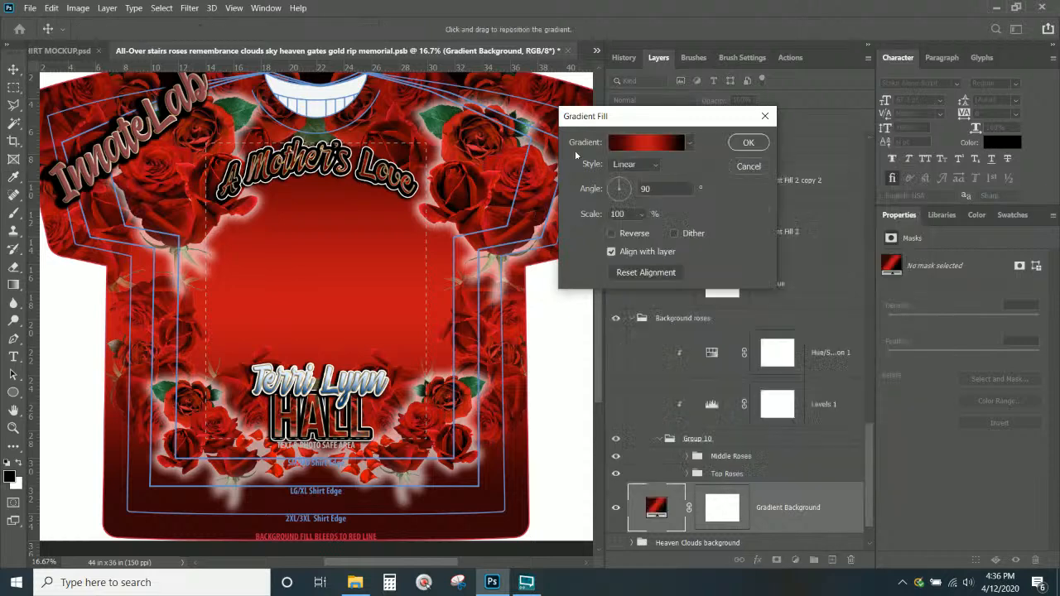
{"action": "left_click", "coordinate": [750, 141]}
Select the Roses group inside the expanded Roses Right Sleeve group
{"action": "right_click", "coordinate": [507, 166]}
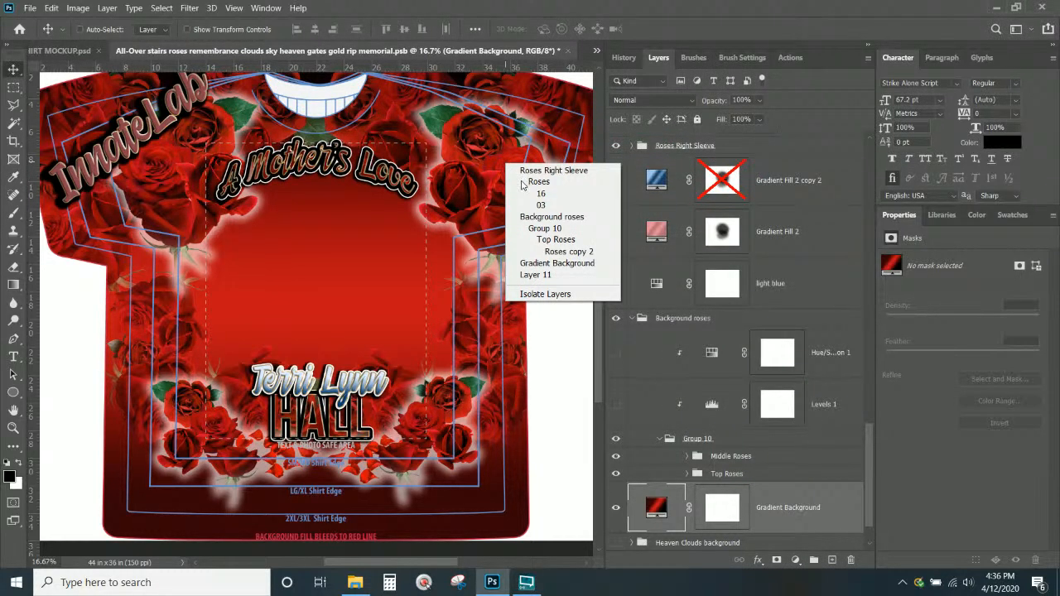
{"action": "left_click", "coordinate": [547, 170]}
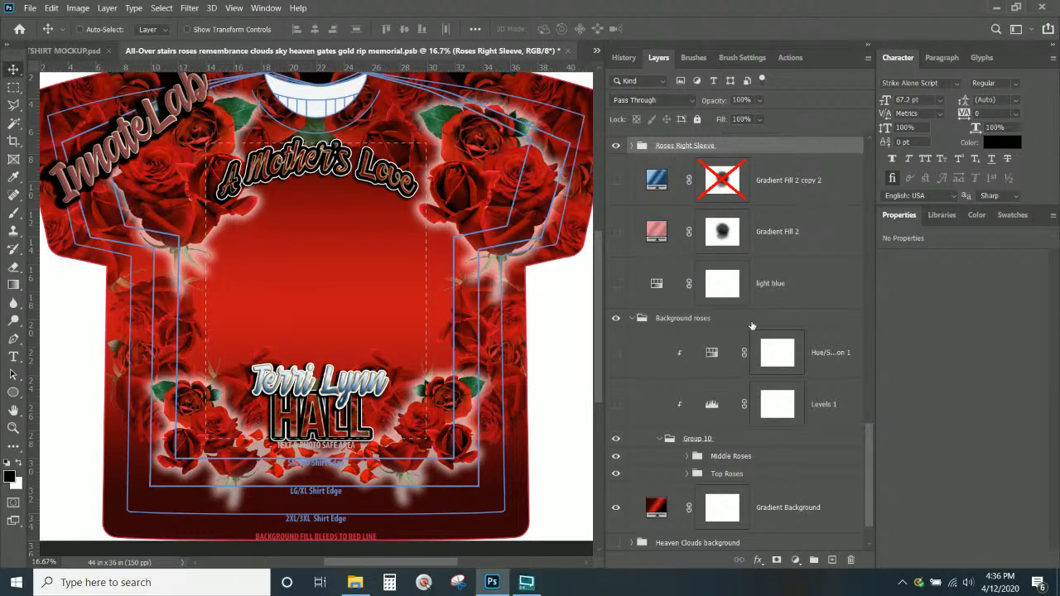
{"action": "scroll", "coordinate": [752, 326], "scroll_direction": "up", "scroll_amount": 1}
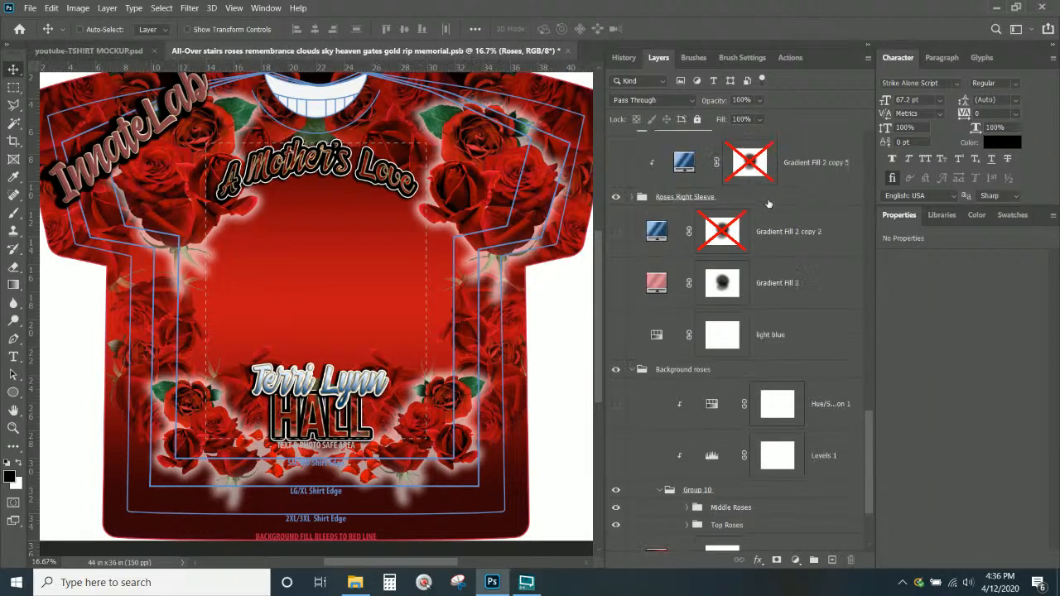
{"action": "left_click", "coordinate": [634, 199]}
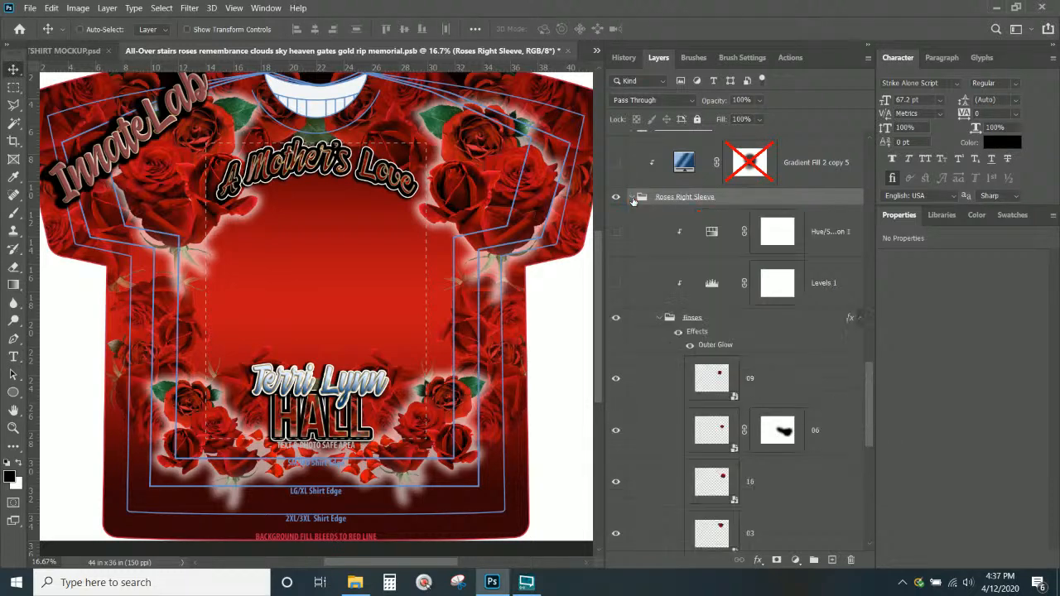
{"action": "left_click", "coordinate": [727, 330]}
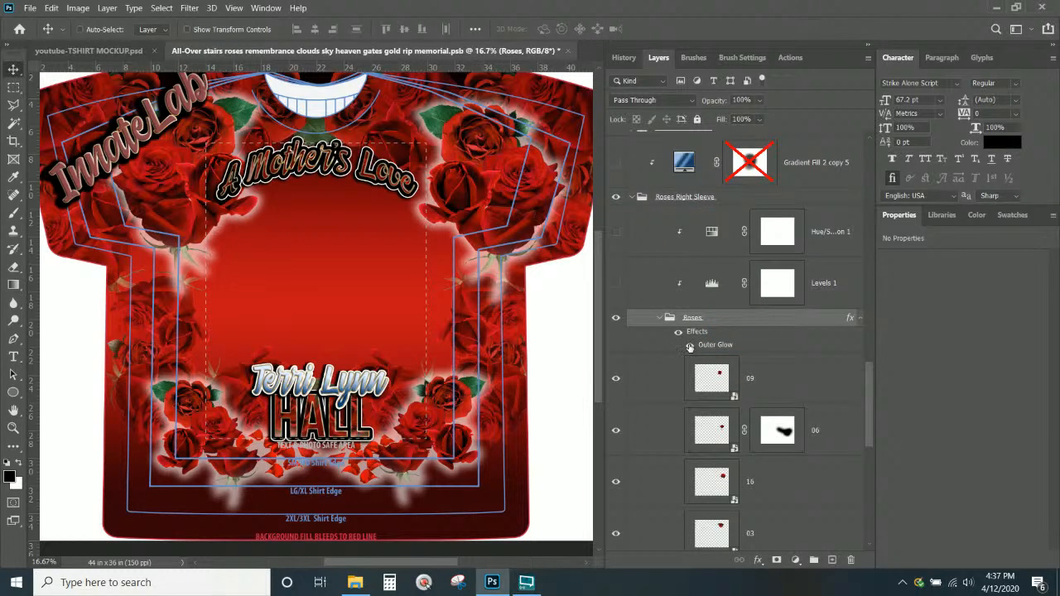
{"action": "right_click", "coordinate": [185, 232]}
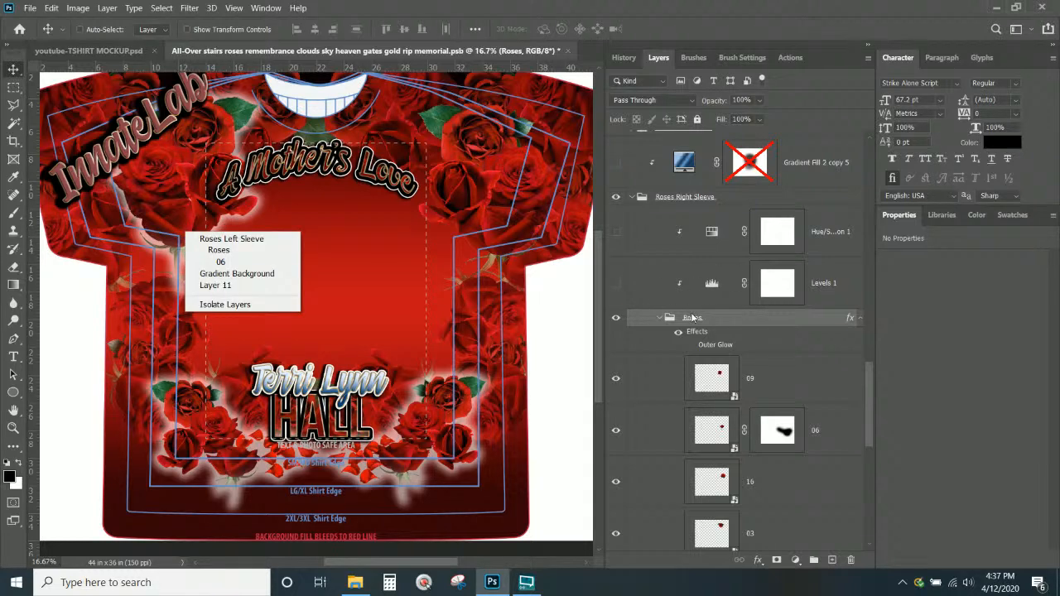
Change the Roses group's Outer Glow colour to black (000000) and apply
{"action": "double_click", "coordinate": [716, 344]}
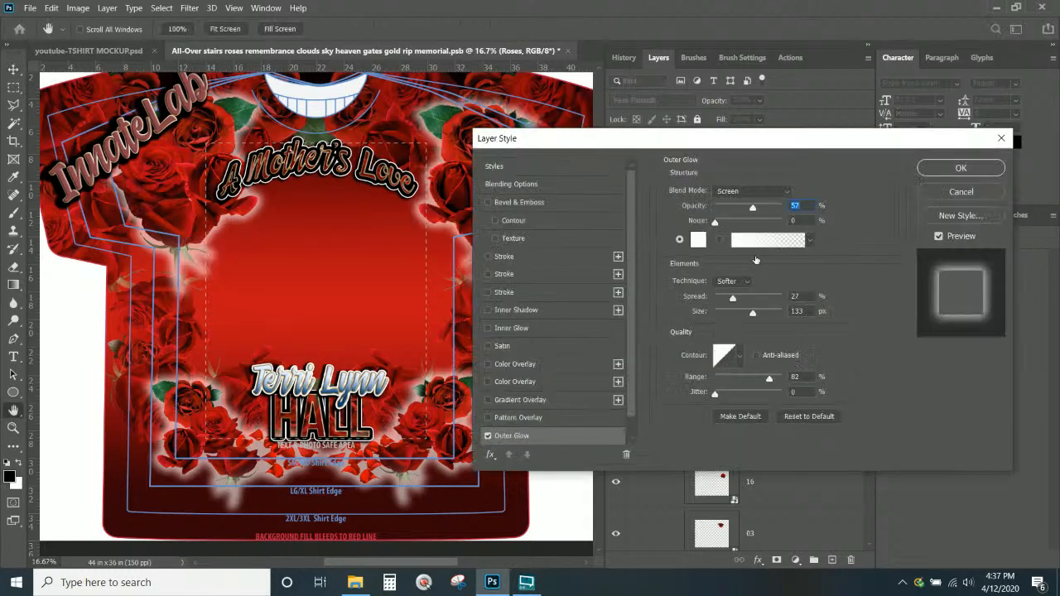
{"action": "left_click", "coordinate": [696, 245]}
{"action": "type", "text": "000000"}
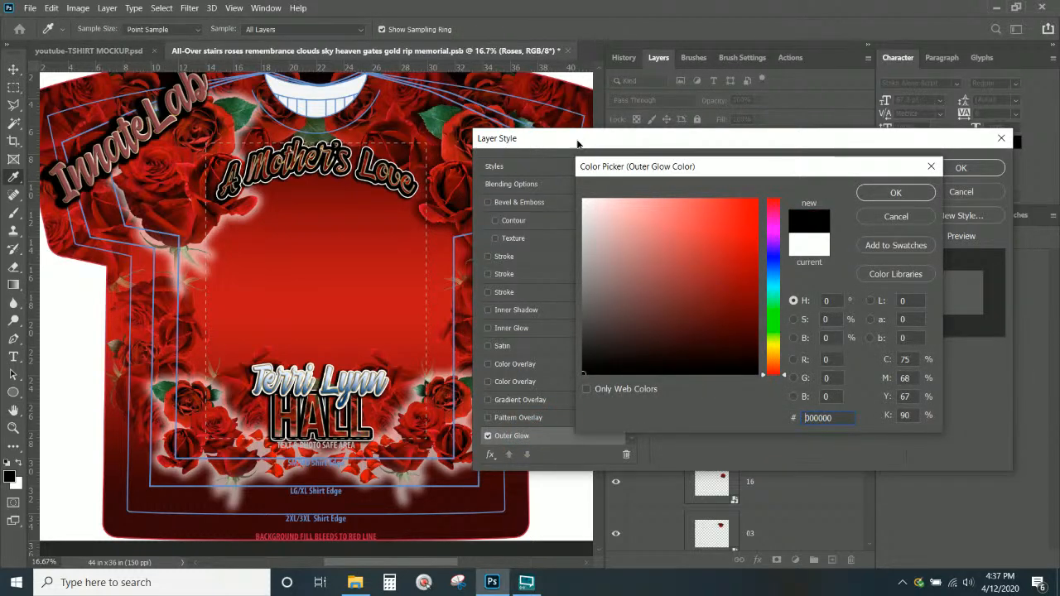
{"action": "left_click", "coordinate": [824, 130]}
{"action": "left_click", "coordinate": [895, 217]}
{"action": "left_click", "coordinate": [915, 194]}
{"action": "left_click", "coordinate": [942, 168]}
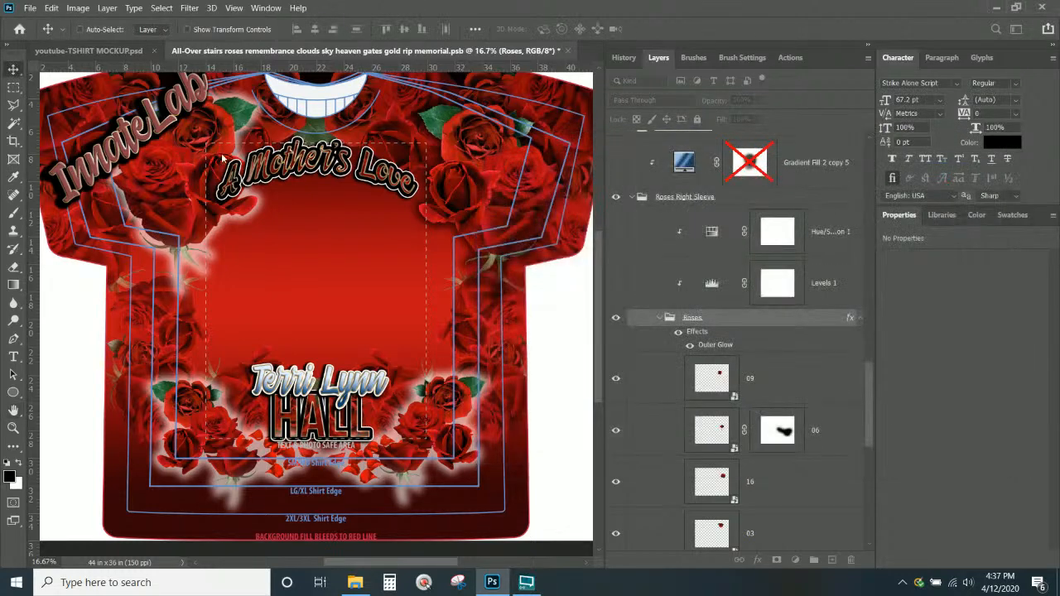
Collapse Roses Right Sleeve and select the Roses group inside Roses Left Sleeve
{"action": "right_click", "coordinate": [179, 176]}
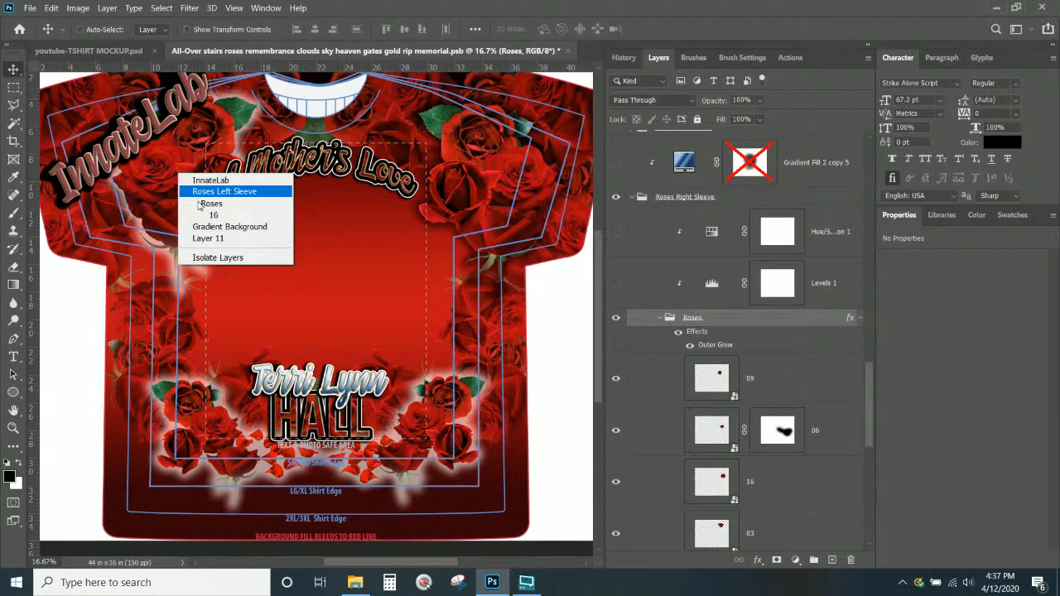
{"action": "left_click", "coordinate": [203, 204]}
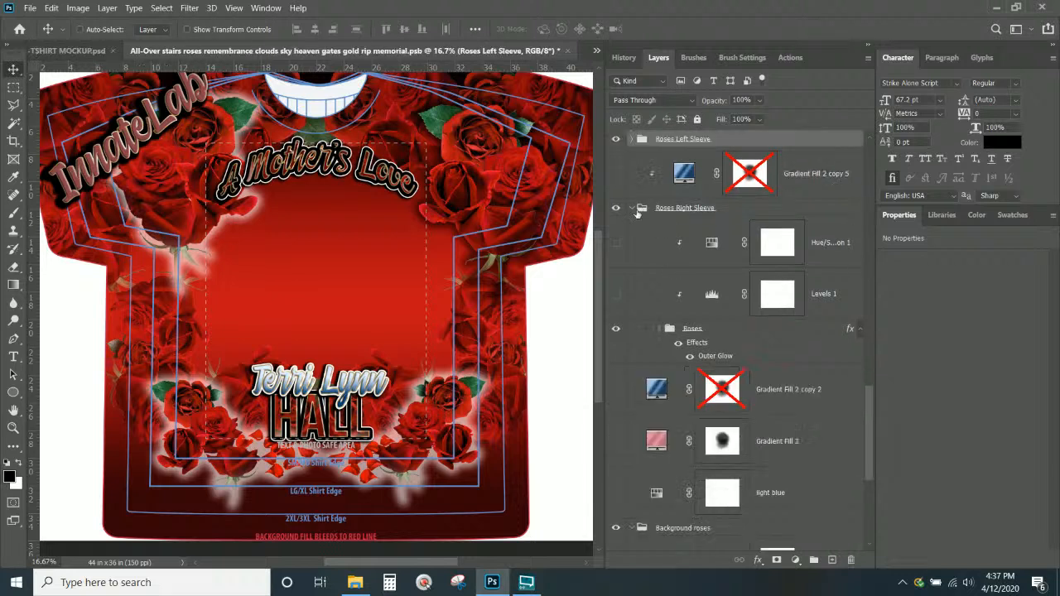
{"action": "left_click", "coordinate": [630, 209]}
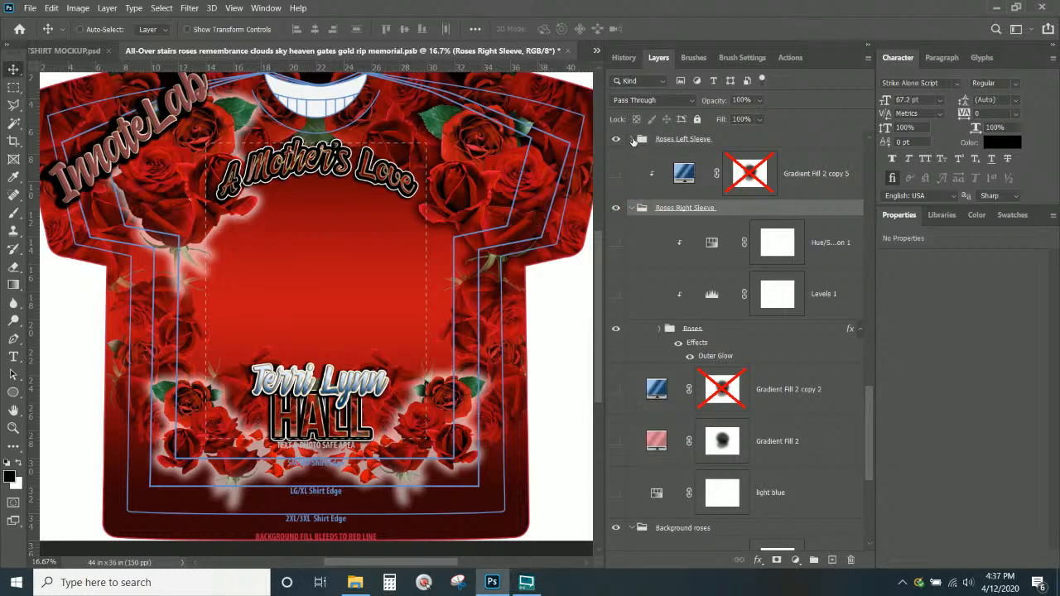
{"action": "left_click", "coordinate": [630, 208]}
{"action": "left_click", "coordinate": [634, 139]}
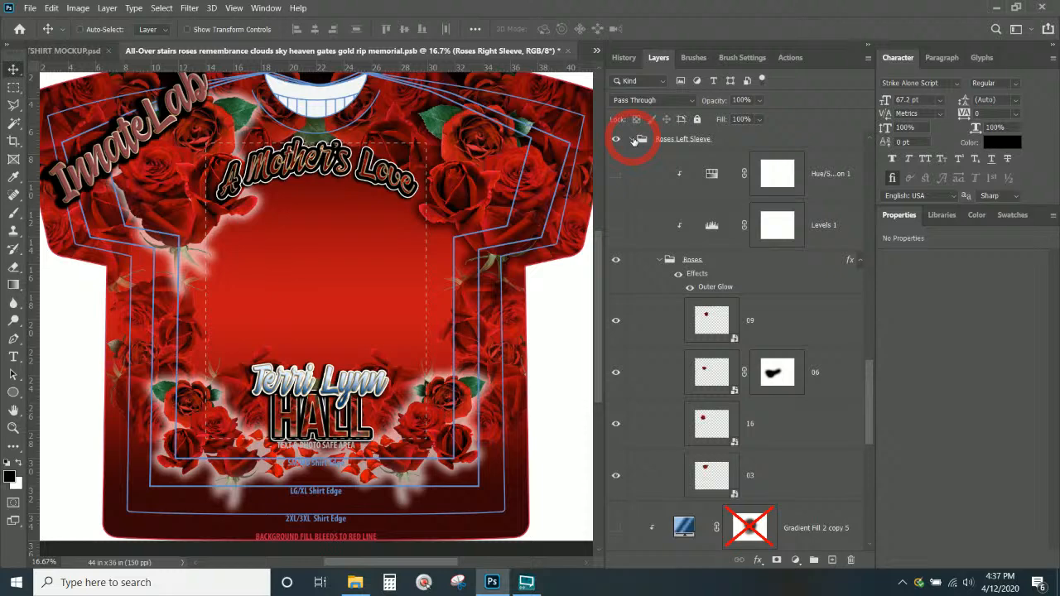
{"action": "left_click", "coordinate": [702, 288]}
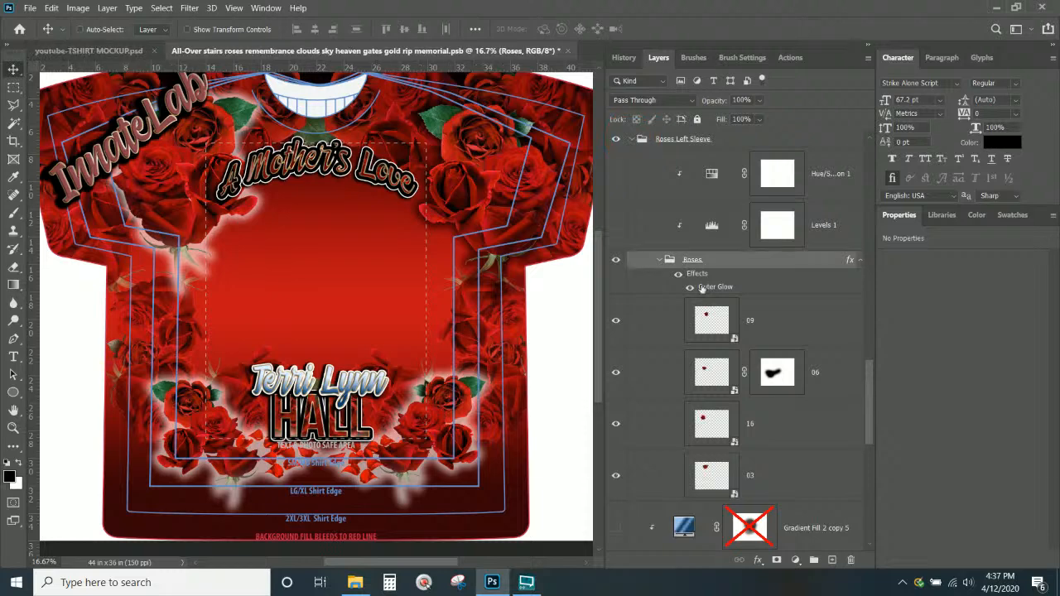
Set the left-sleeve Roses group's Outer Glow colour to black (000000) and apply
{"action": "double_click", "coordinate": [702, 287]}
{"action": "left_click", "coordinate": [709, 241]}
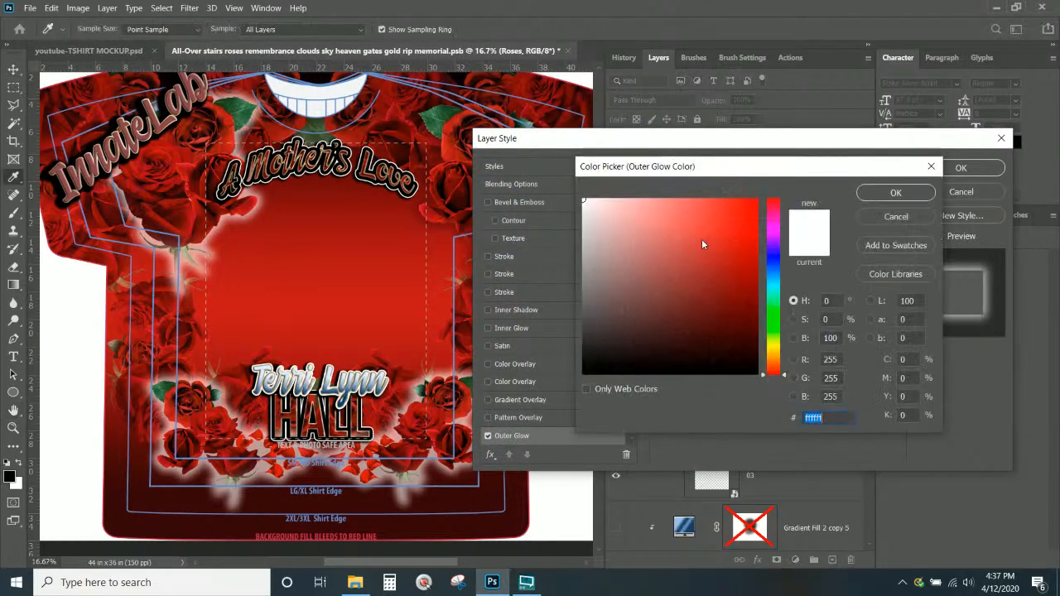
{"action": "type", "text": "000000"}
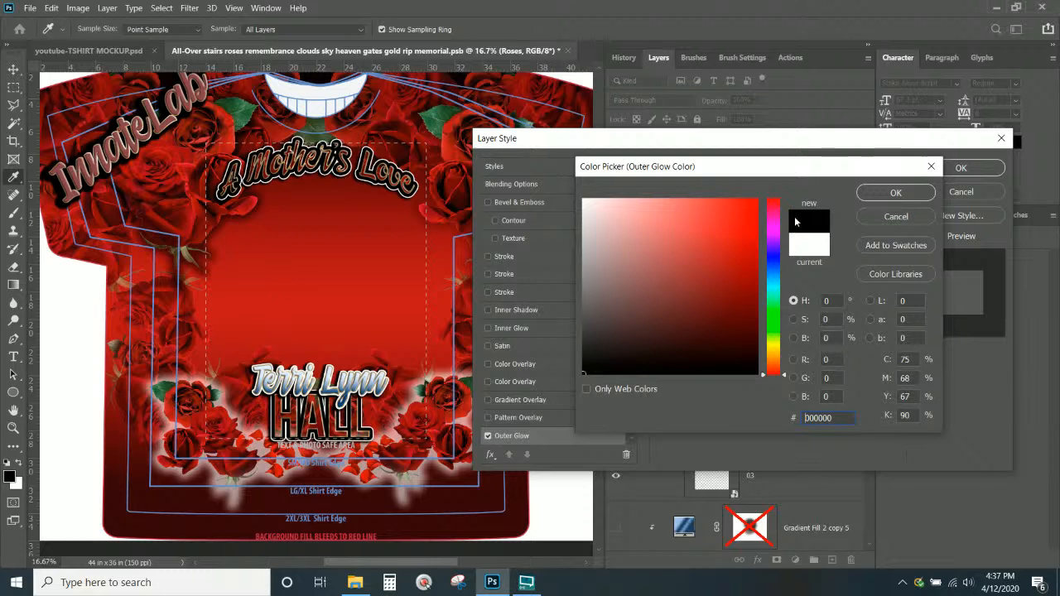
{"action": "left_click", "coordinate": [883, 192]}
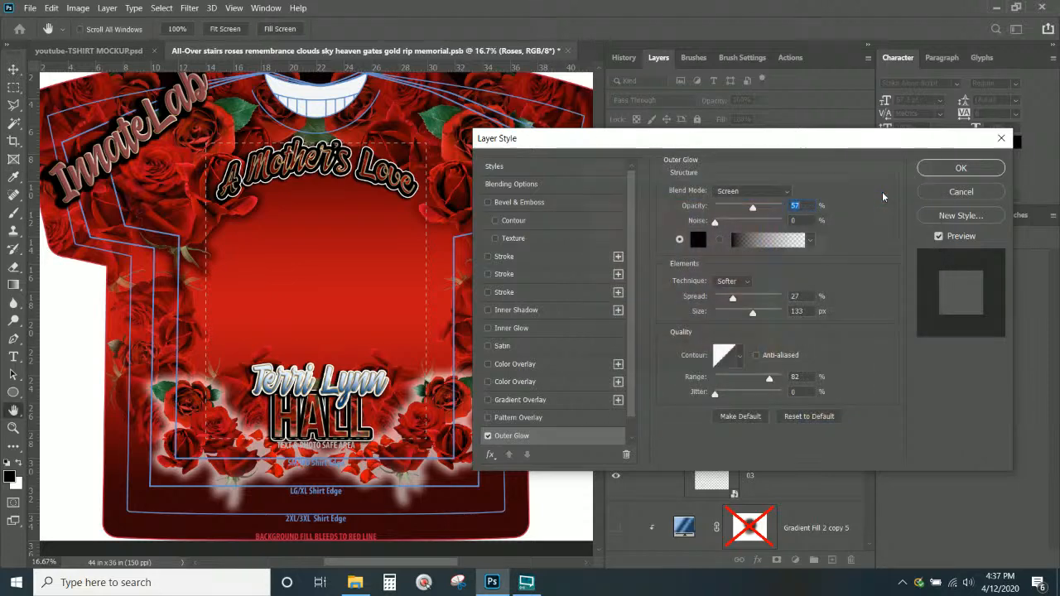
{"action": "left_click", "coordinate": [942, 170]}
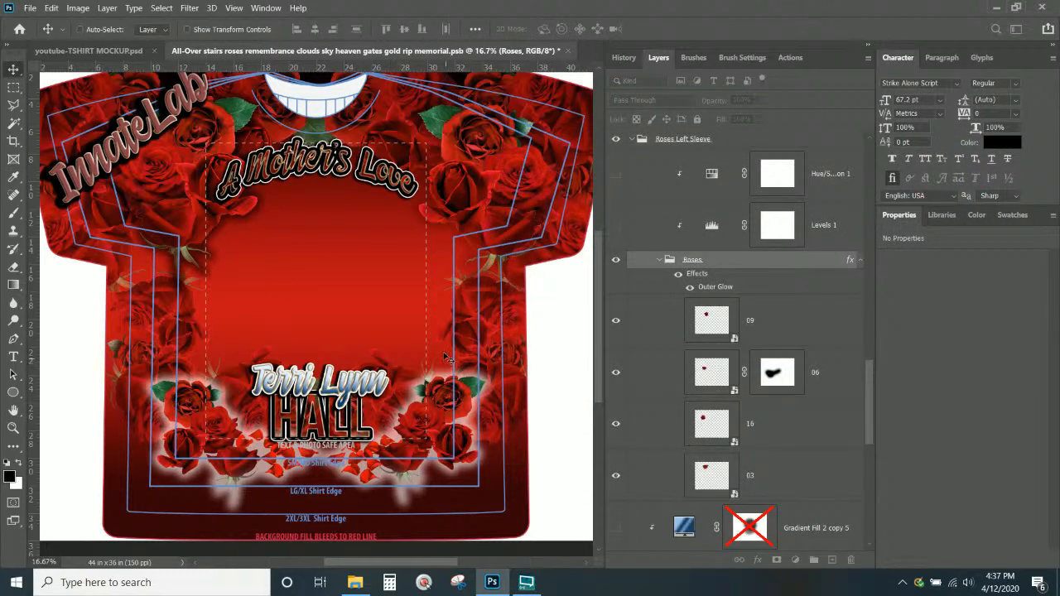
{"action": "scroll", "coordinate": [445, 358], "scroll_direction": "down", "scroll_amount": 1}
Make the bottom roses group's Outer Glow black, then switch over to the browser
{"action": "right_click", "coordinate": [452, 404]}
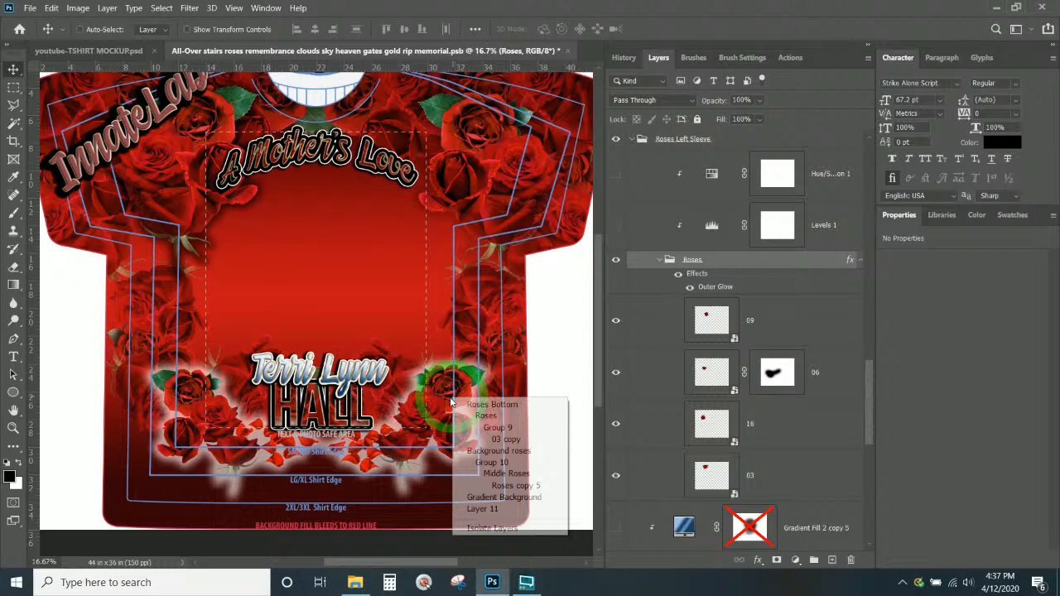
{"action": "left_click", "coordinate": [486, 416]}
{"action": "double_click", "coordinate": [721, 169]}
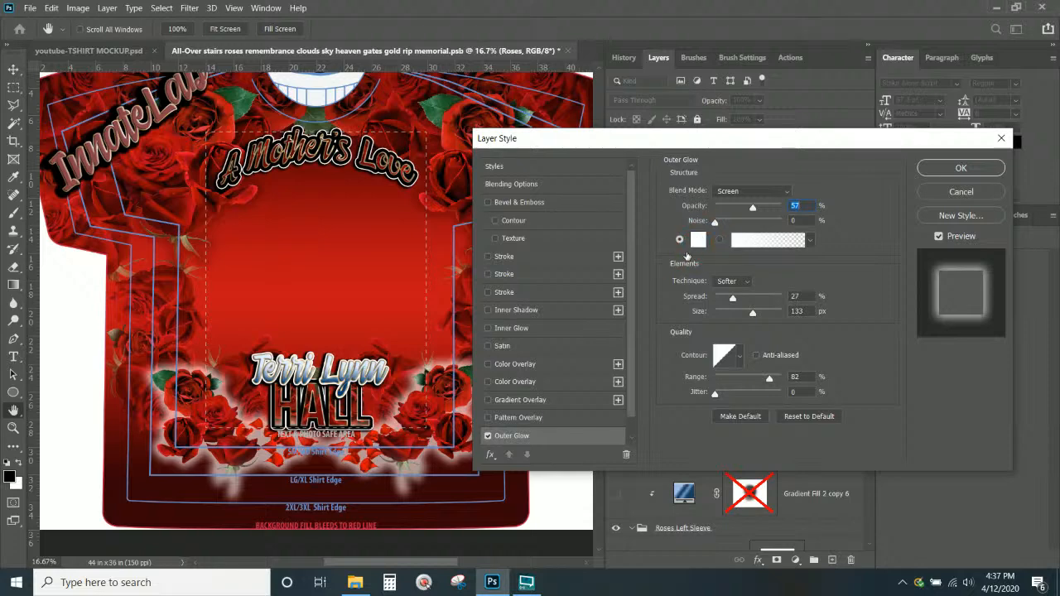
{"action": "left_click", "coordinate": [698, 241]}
{"action": "mouse_move", "coordinate": [649, 260]}
{"action": "left_mouse_down"}
{"action": "mouse_move", "coordinate": [571, 397]}
{"action": "mouse_move", "coordinate": [533, 440]}
{"action": "left_mouse_up"}
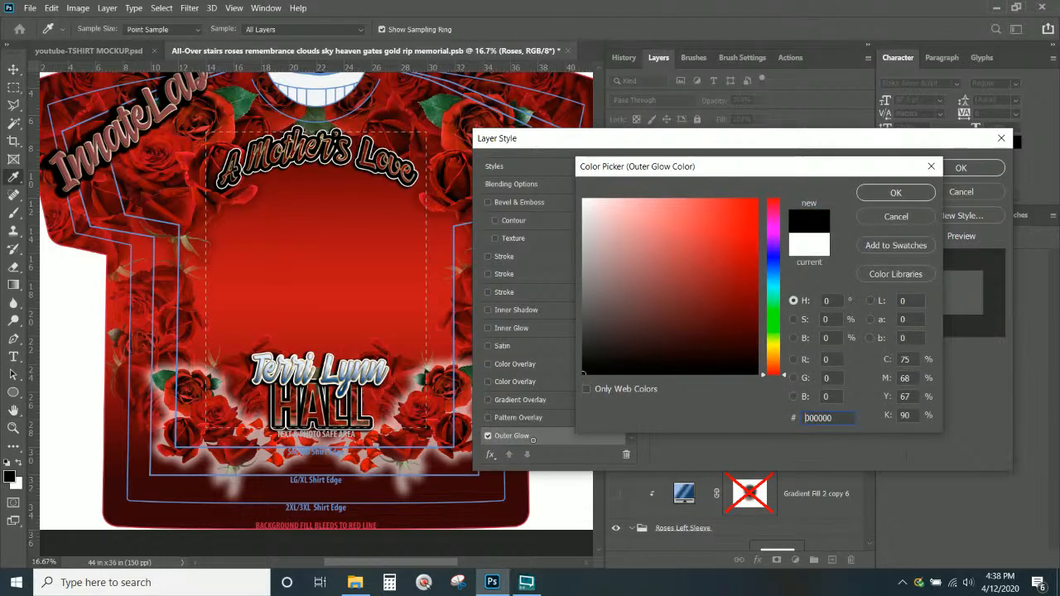
{"action": "key", "text": "Return"}
{"action": "key", "text": "Return"}
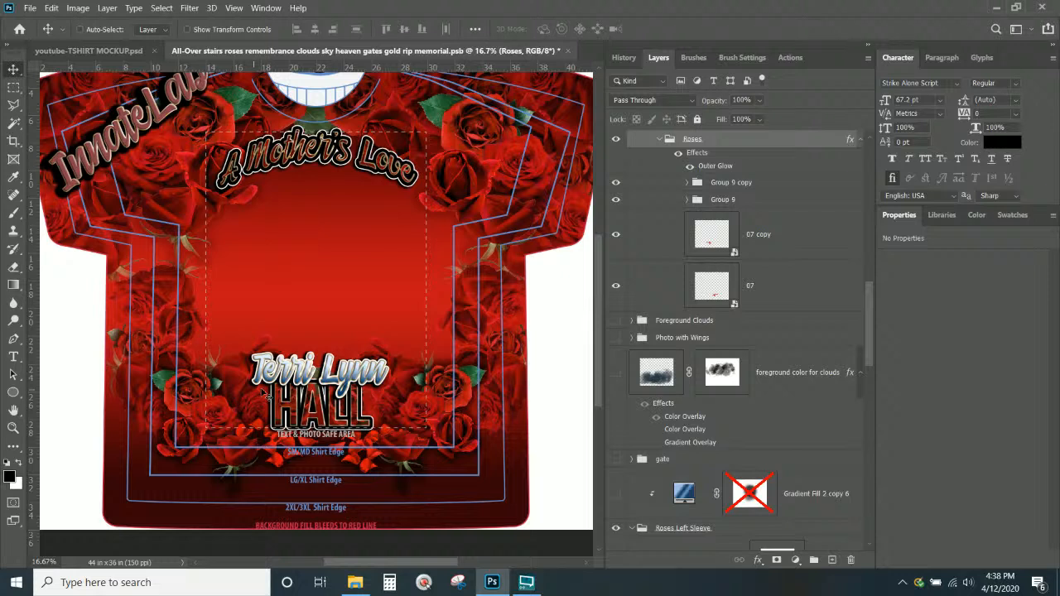
{"action": "left_click", "coordinate": [355, 582]}
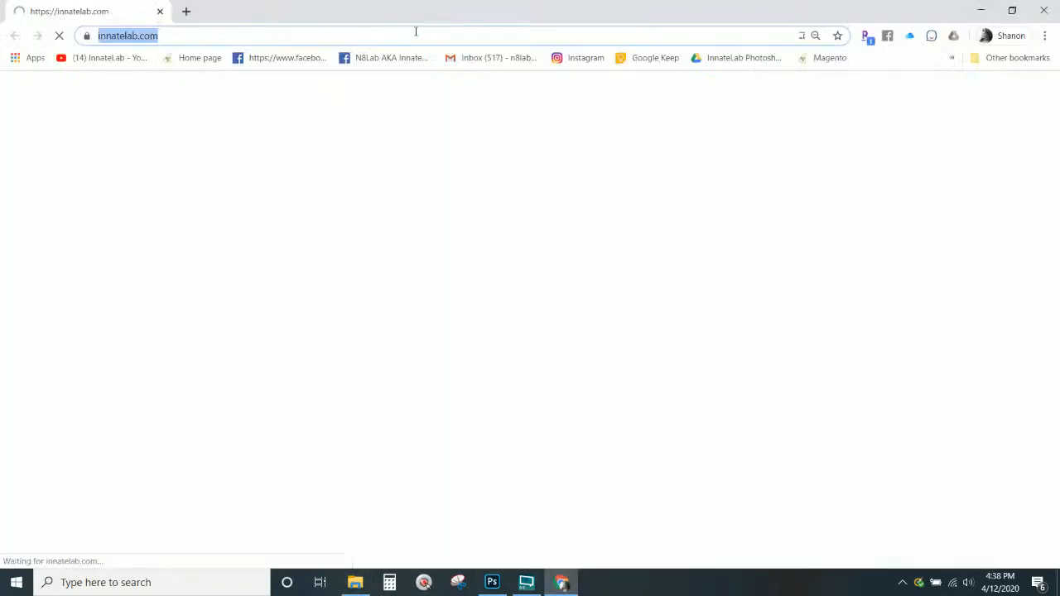
Go to remove.bg by entering 'remove' in Chrome's address bar
{"action": "type", "text": "remove"}
{"action": "key", "text": "Return"}
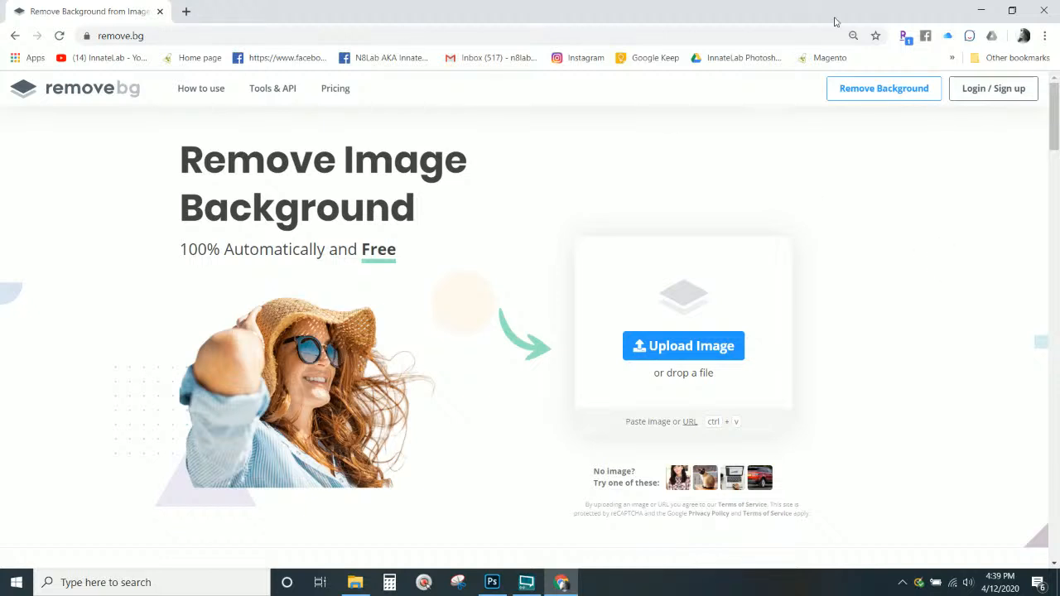
Log in to remove.bg with saved credentials and drop the portrait photo onto the upload page
{"action": "left_click", "coordinate": [971, 88]}
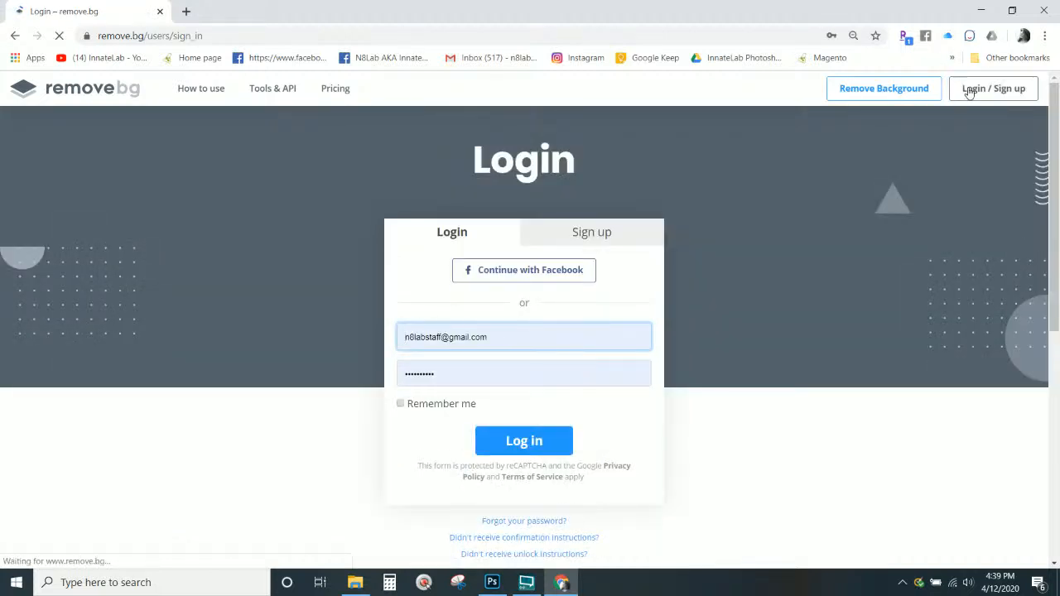
{"action": "left_click", "coordinate": [540, 441]}
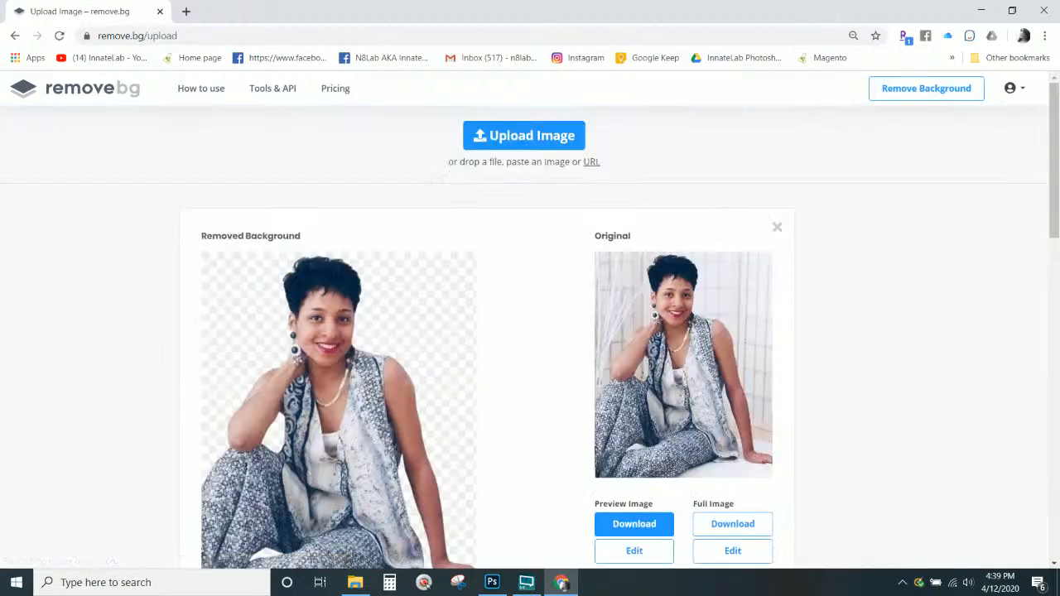
{"action": "left_click_drag", "start_coordinate": [0, 341], "coordinate": [420, 345]}
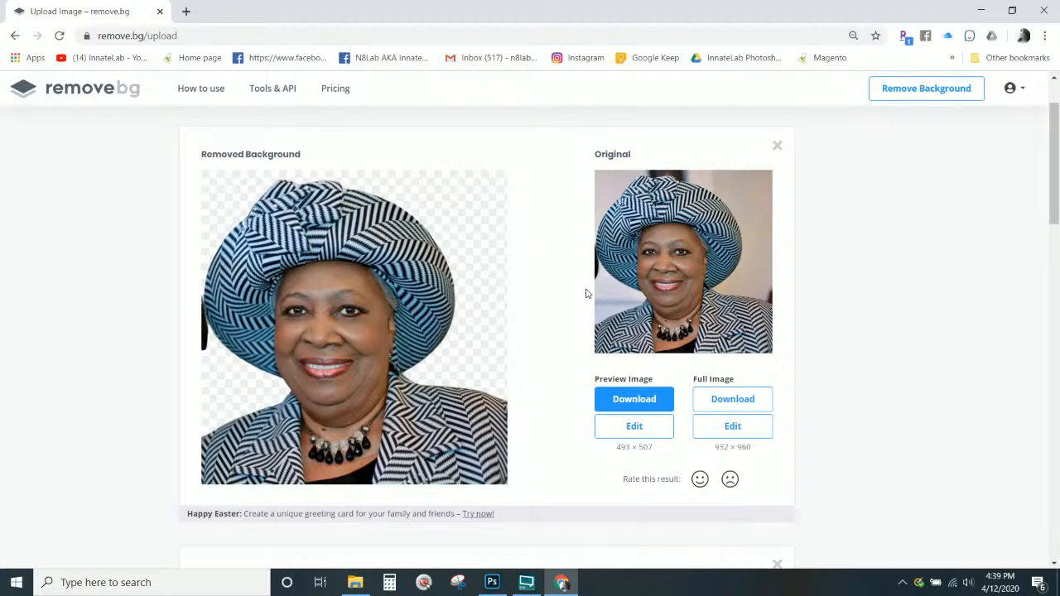
{"action": "scroll", "coordinate": [584, 299], "scroll_direction": "down", "scroll_amount": 1}
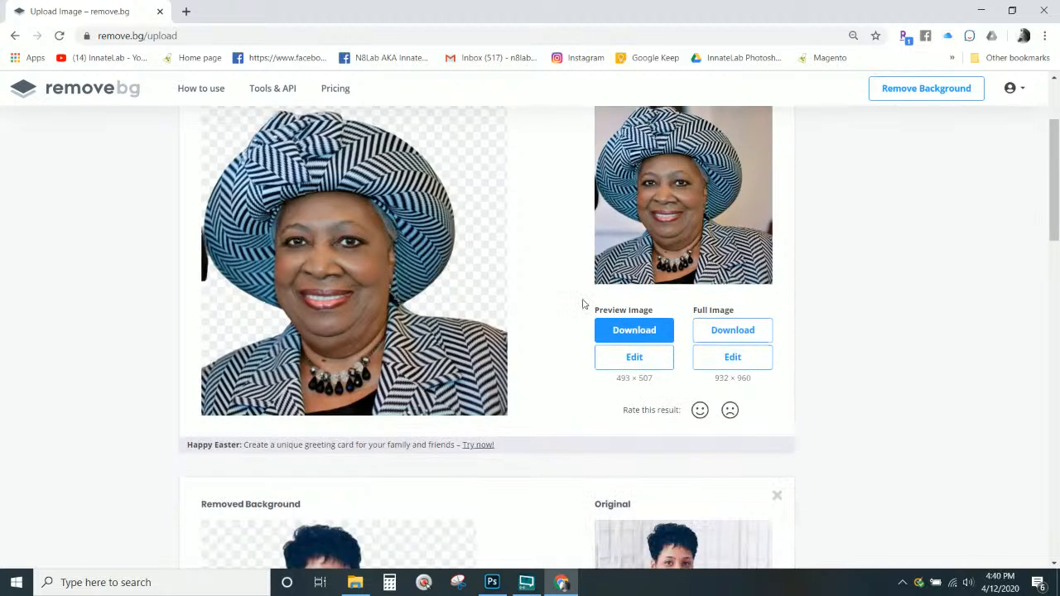
{"action": "scroll", "coordinate": [582, 304], "scroll_direction": "up", "scroll_amount": 1}
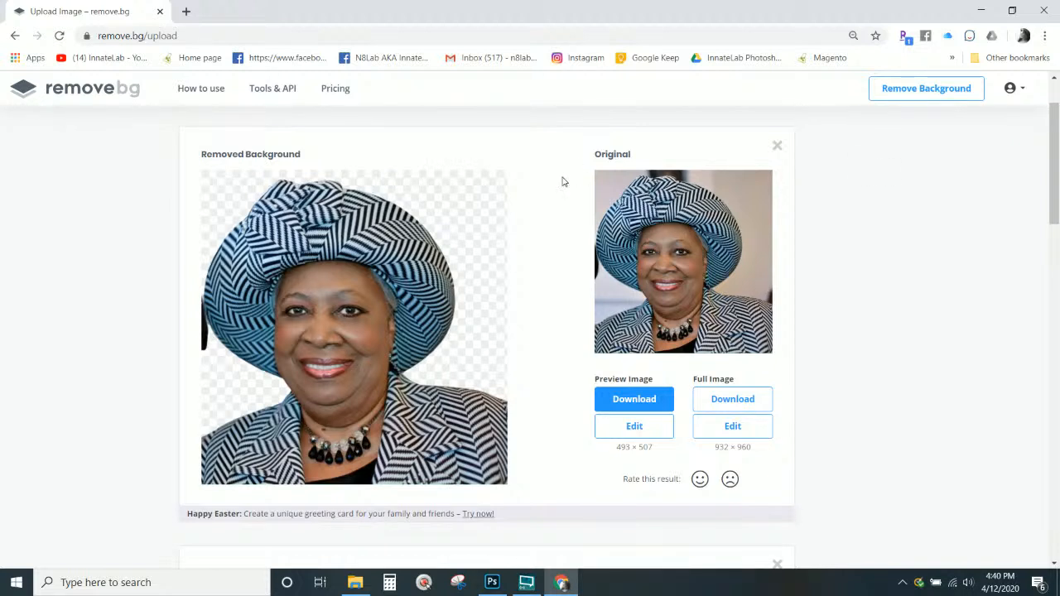
Download the full-size 932 × 960 transparent cutout from remove.bg as a PNG file
{"action": "left_click", "coordinate": [750, 412]}
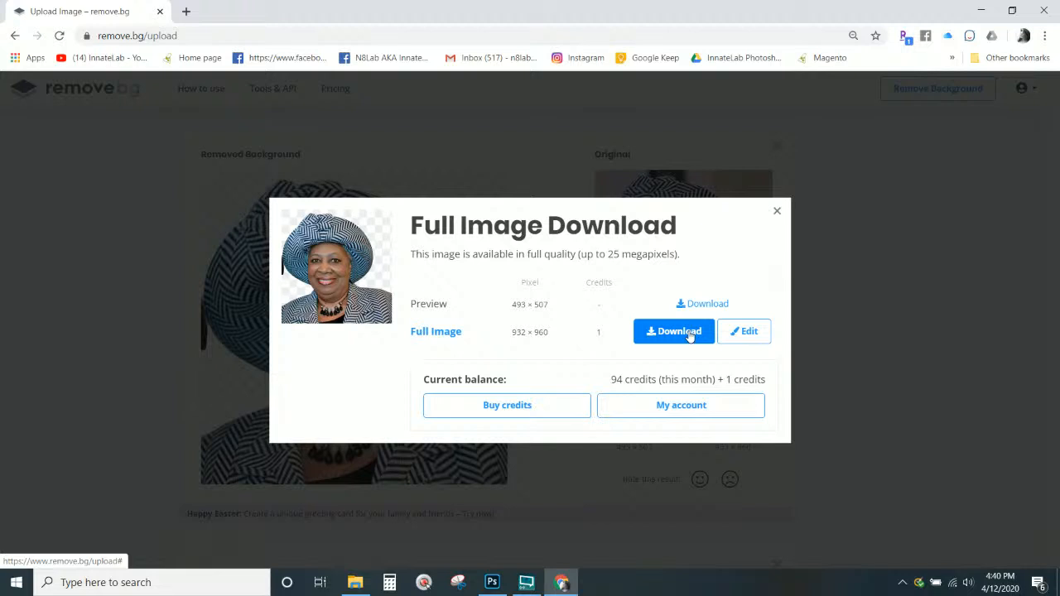
{"action": "left_click", "coordinate": [690, 333]}
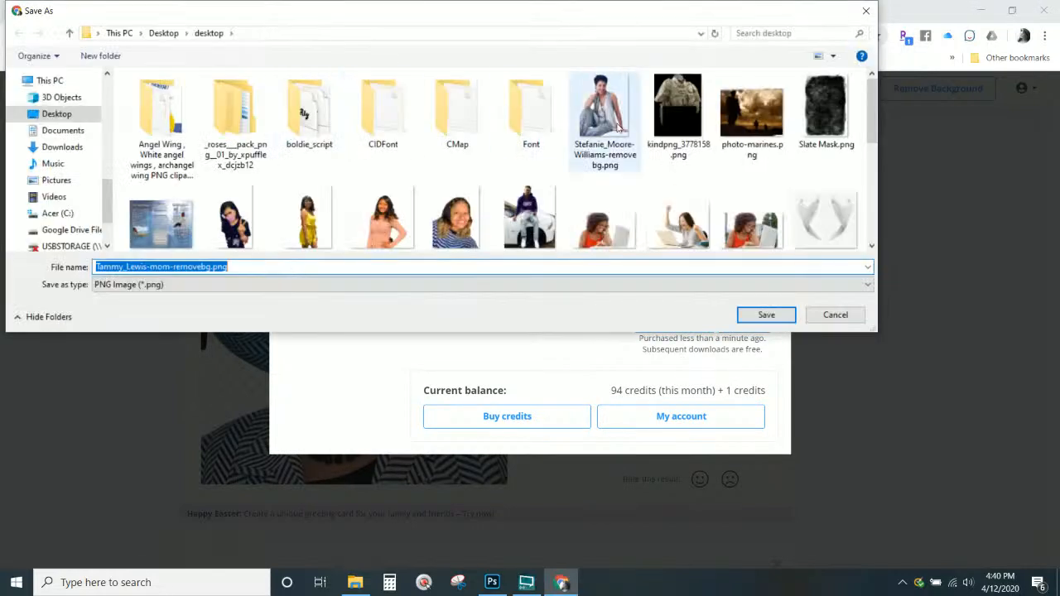
{"action": "left_click", "coordinate": [767, 314]}
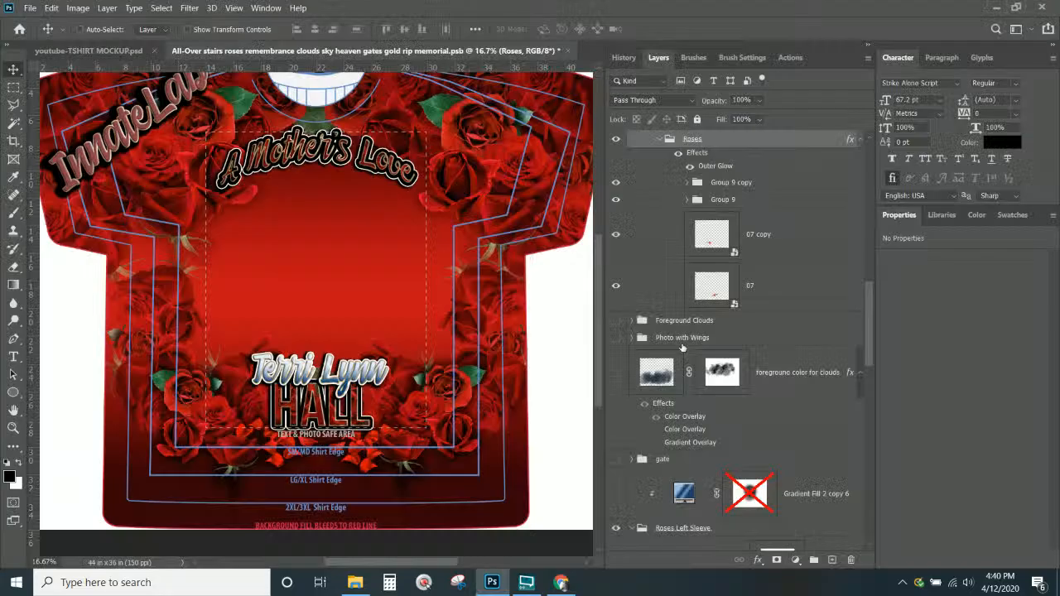
{"action": "left_click", "coordinate": [667, 338]}
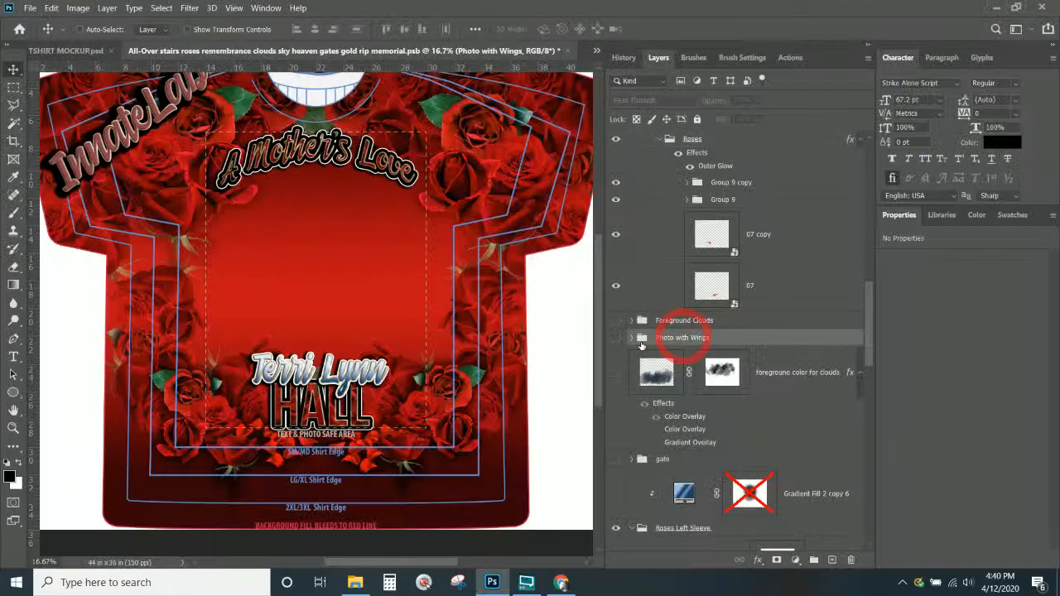
{"action": "left_click", "coordinate": [562, 583]}
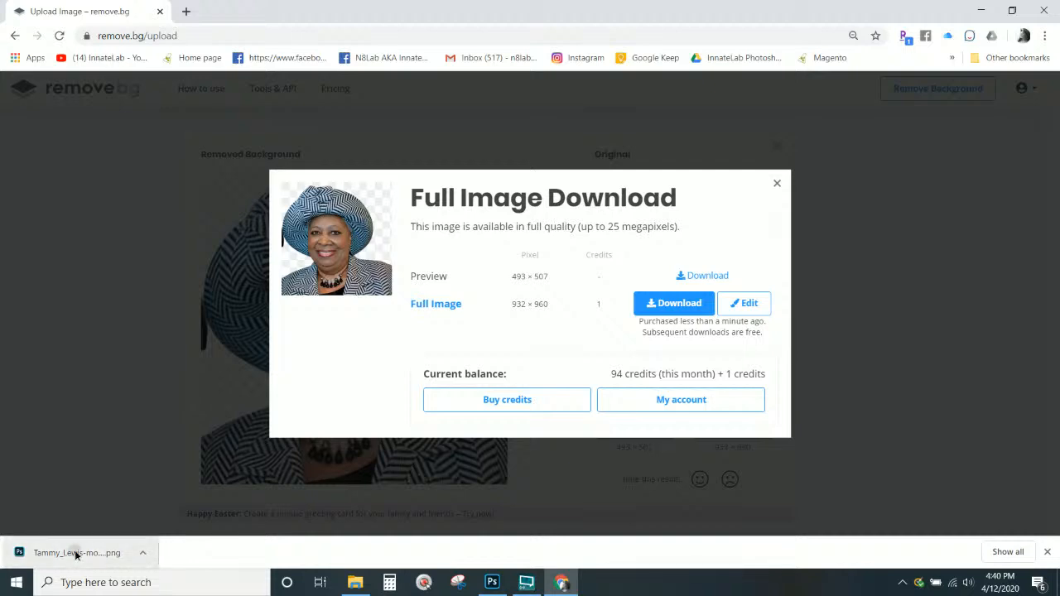
Drop the cutout PNG into the shirt design, scale it to about 123%, and centre it
{"action": "left_click_drag", "start_coordinate": [74, 555], "coordinate": [296, 238]}
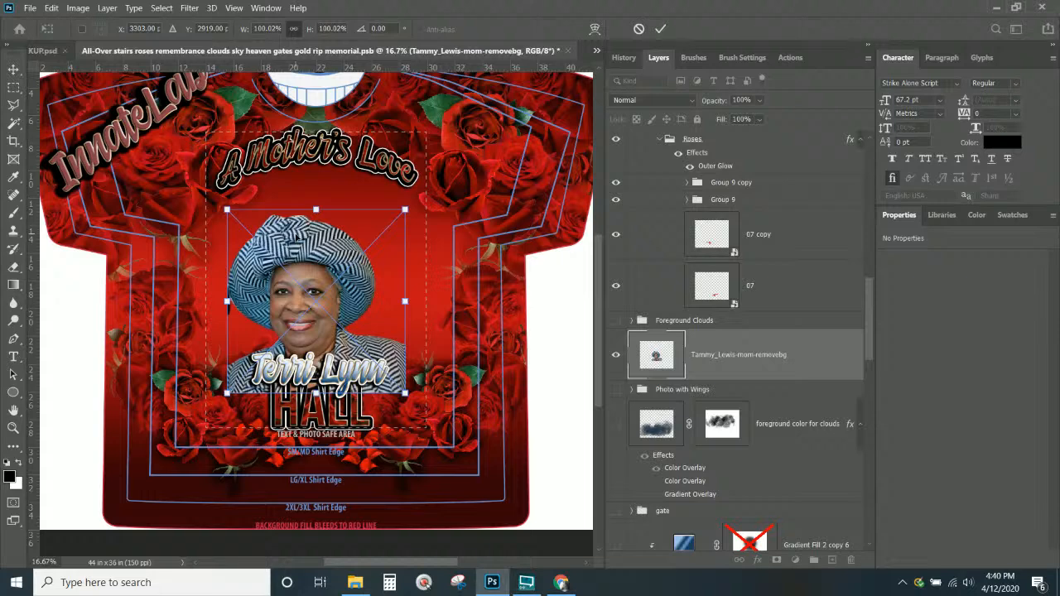
{"action": "left_click_drag", "start_coordinate": [295, 238], "coordinate": [308, 171]}
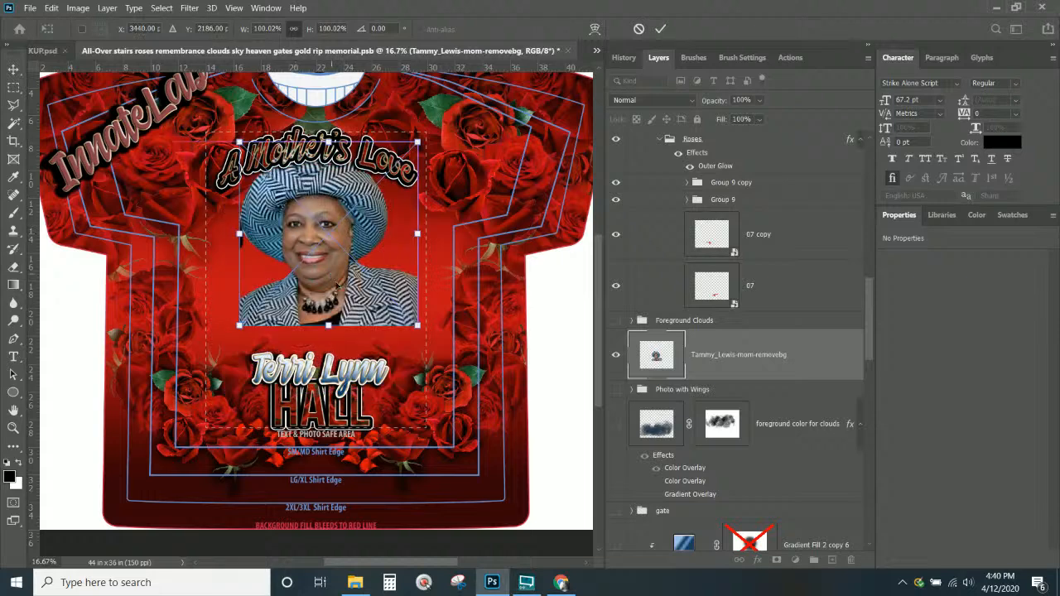
{"action": "left_click_drag", "start_coordinate": [419, 326], "coordinate": [454, 376]}
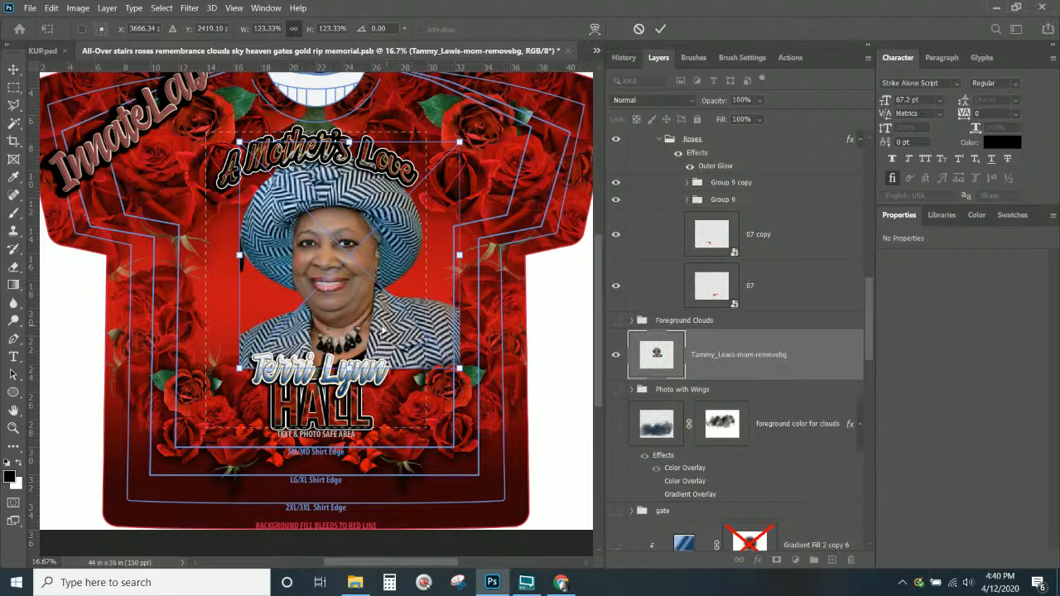
{"action": "left_click_drag", "start_coordinate": [388, 330], "coordinate": [380, 348]}
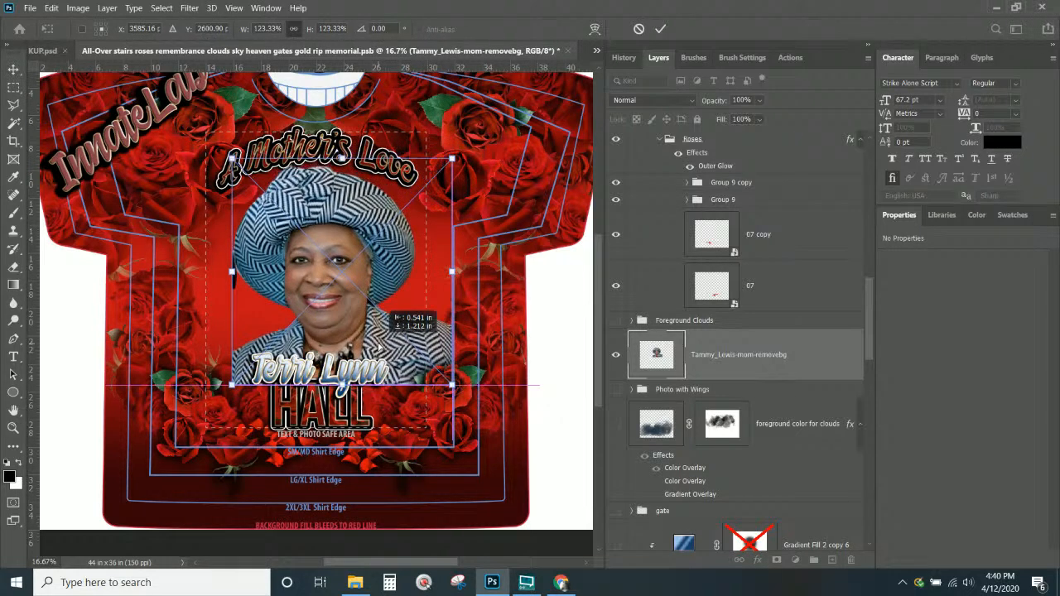
{"action": "key", "text": "Return"}
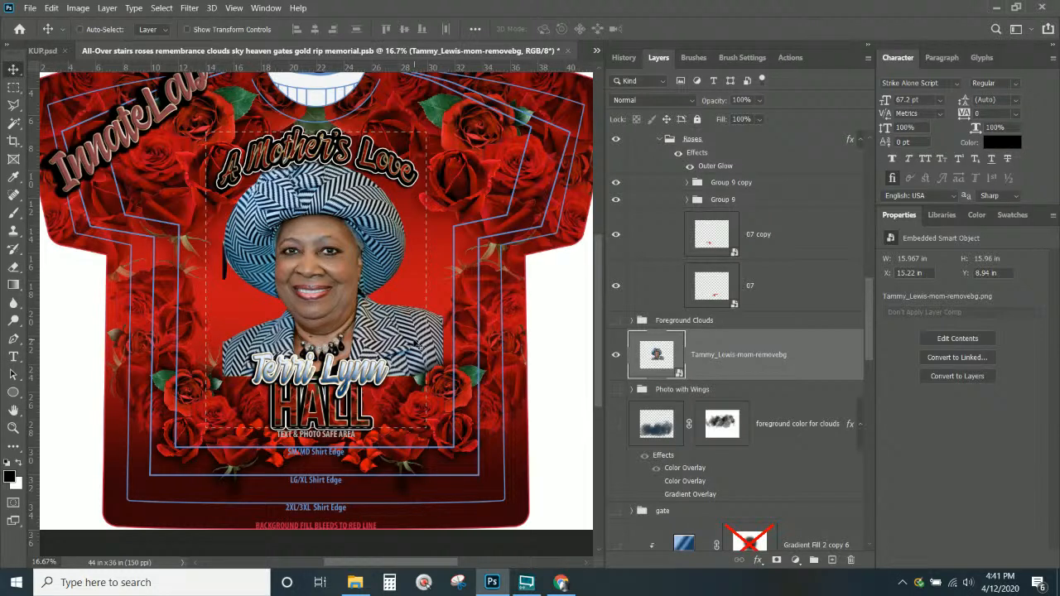
Add a layer mask to the portrait and set a soft brush of about 1115 px at 0% hardness
{"action": "left_click", "coordinate": [13, 213]}
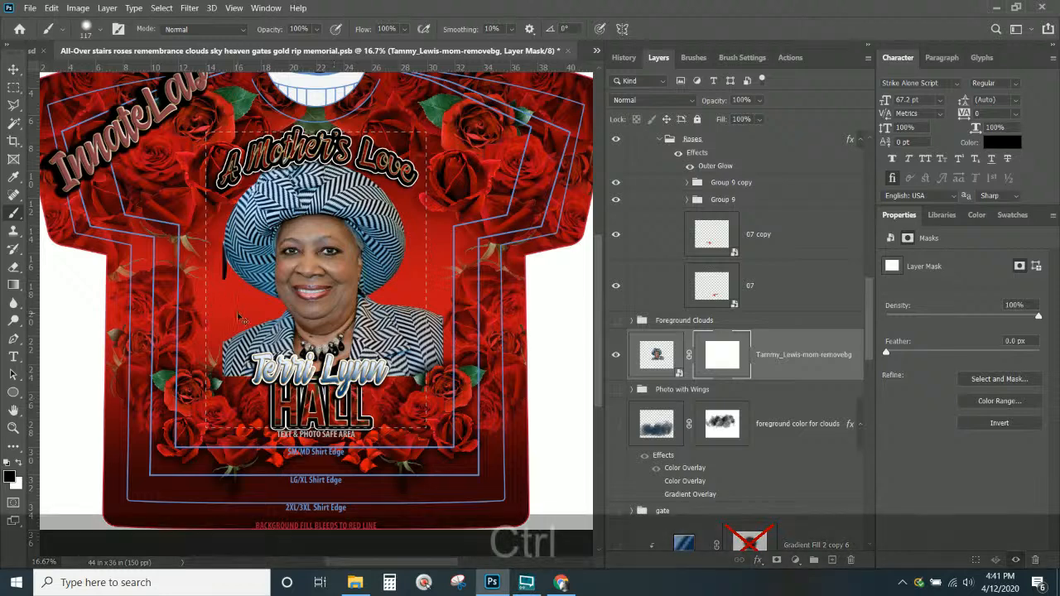
{"action": "right_click", "coordinate": [188, 297], "text": "ctrl+alt"}
{"action": "left_click_drag", "start_coordinate": [188, 297], "coordinate": [251, 314]}
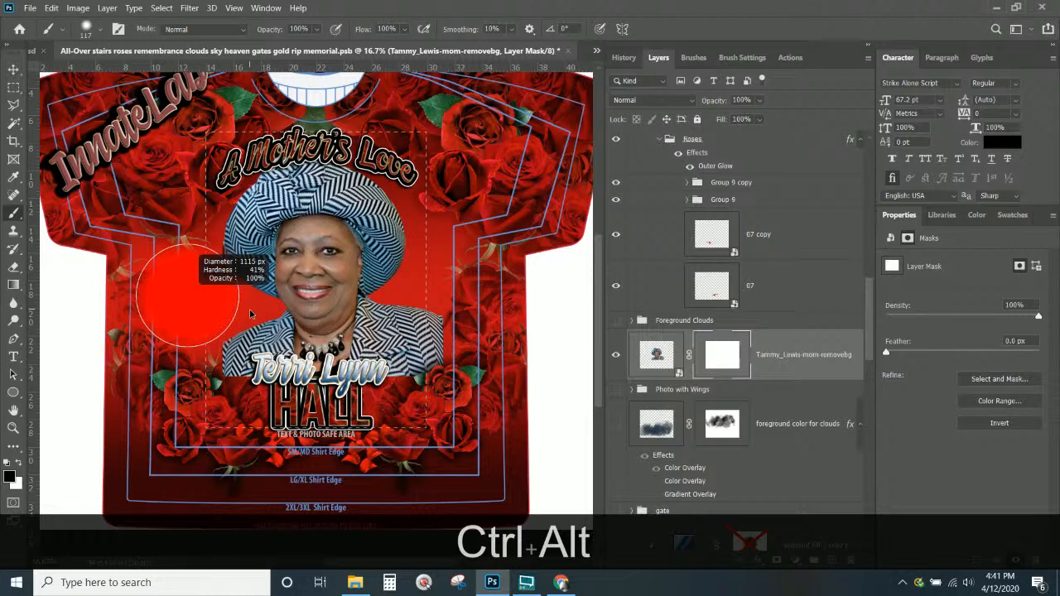
{"action": "left_click_drag", "start_coordinate": [251, 314], "coordinate": [251, 314]}
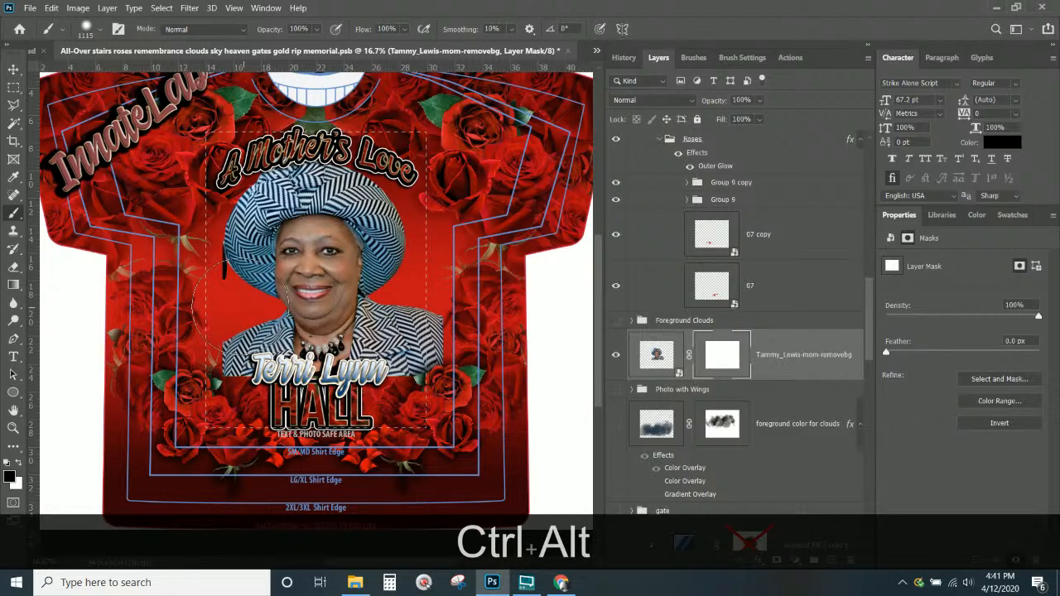
{"action": "left_click_drag", "start_coordinate": [240, 306], "coordinate": [242, 328]}
{"action": "key", "text": "ctrl+z"}
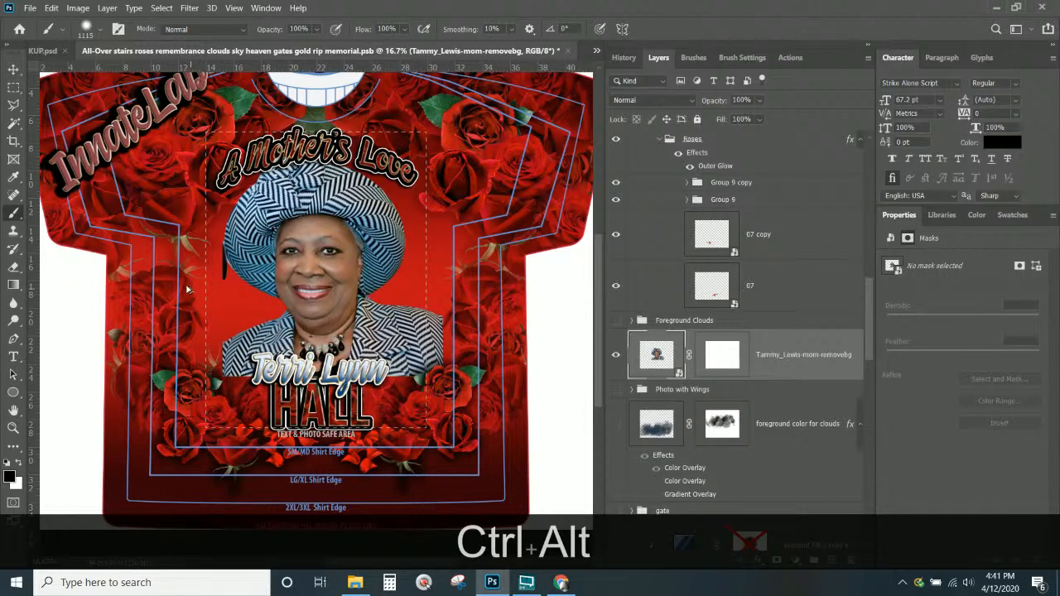
{"action": "left_click_drag", "start_coordinate": [190, 290], "coordinate": [194, 137]}
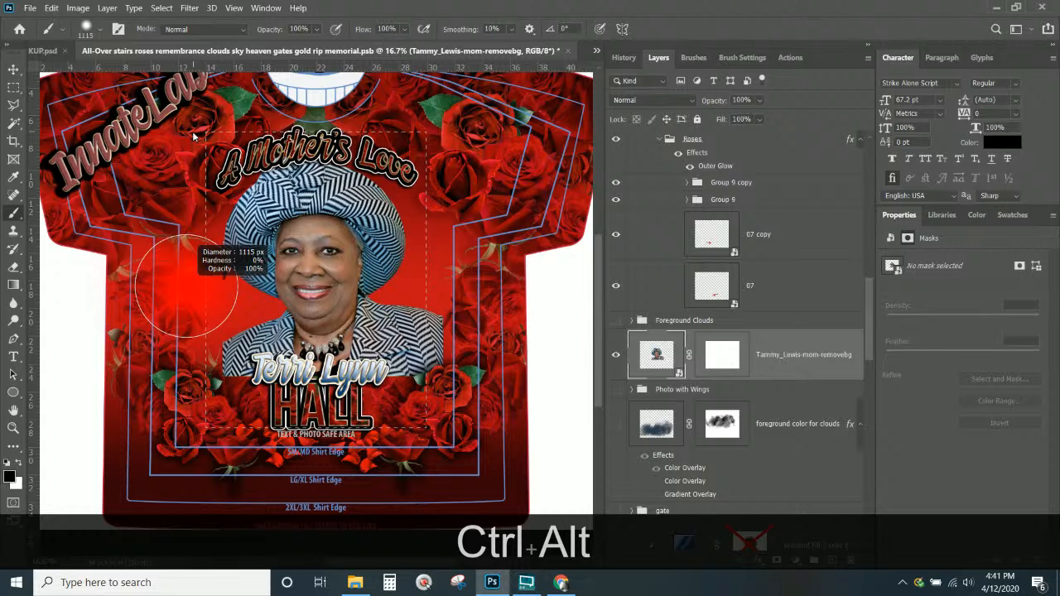
Paint black on the portrait's mask to fade its right jacket edge and bottom edge
{"action": "left_click", "coordinate": [9, 477]}
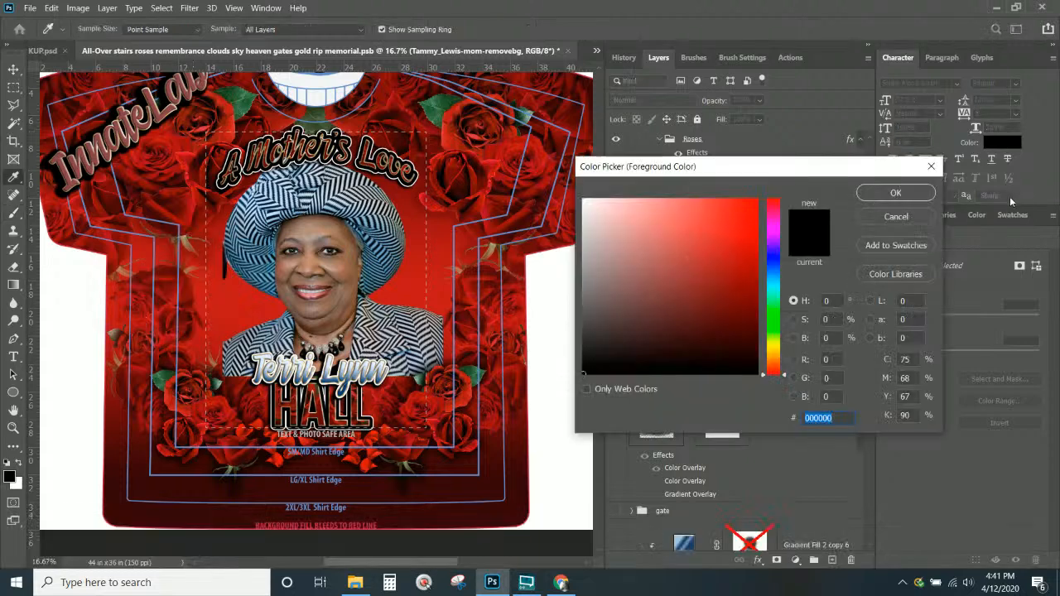
{"action": "left_click", "coordinate": [916, 194]}
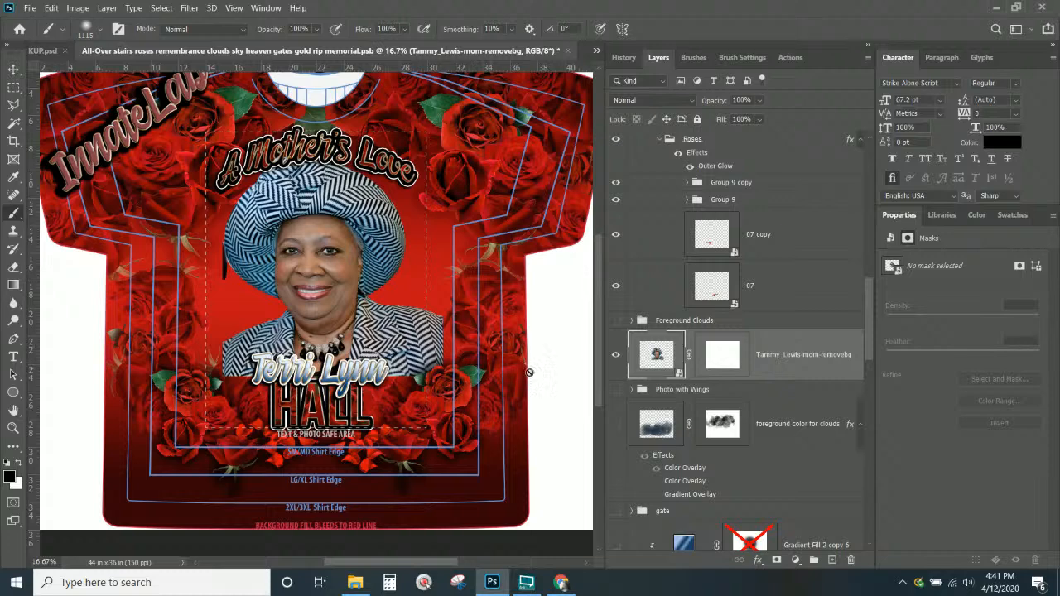
{"action": "left_click", "coordinate": [733, 370]}
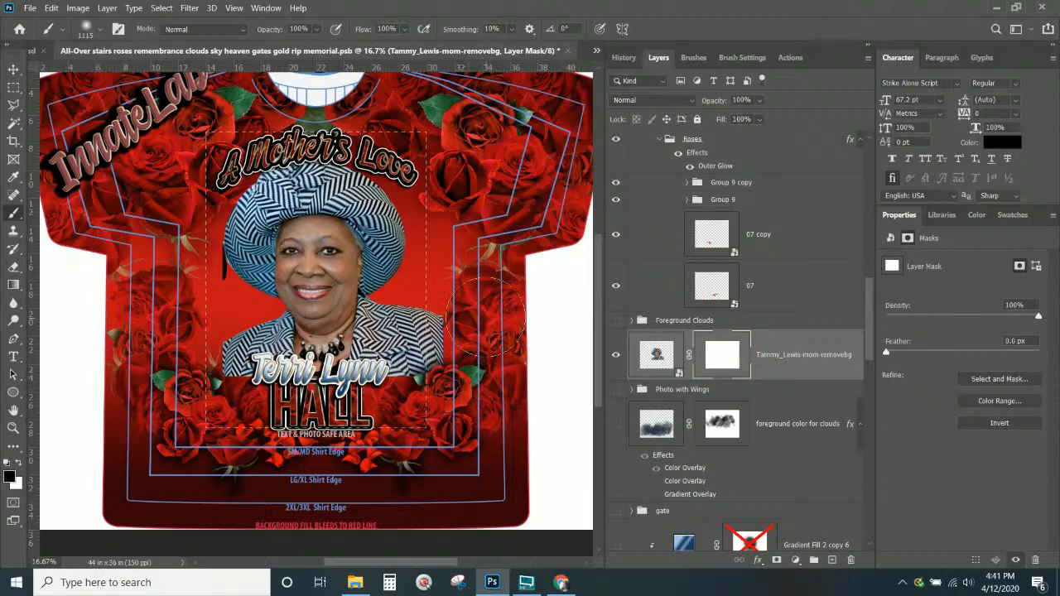
{"action": "left_click_drag", "start_coordinate": [474, 288], "coordinate": [477, 377]}
{"action": "left_click_drag", "start_coordinate": [472, 313], "coordinate": [466, 311]}
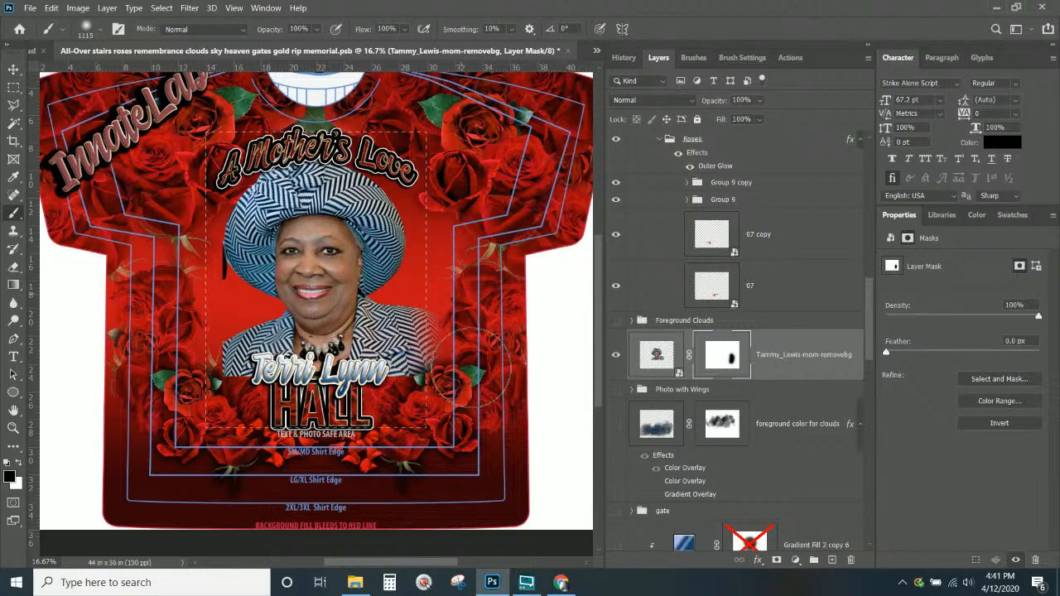
{"action": "mouse_move", "coordinate": [472, 367]}
{"action": "left_mouse_down"}
{"action": "mouse_move", "coordinate": [404, 408]}
{"action": "mouse_move", "coordinate": [356, 416]}
{"action": "mouse_move", "coordinate": [184, 396]}
{"action": "left_mouse_up"}
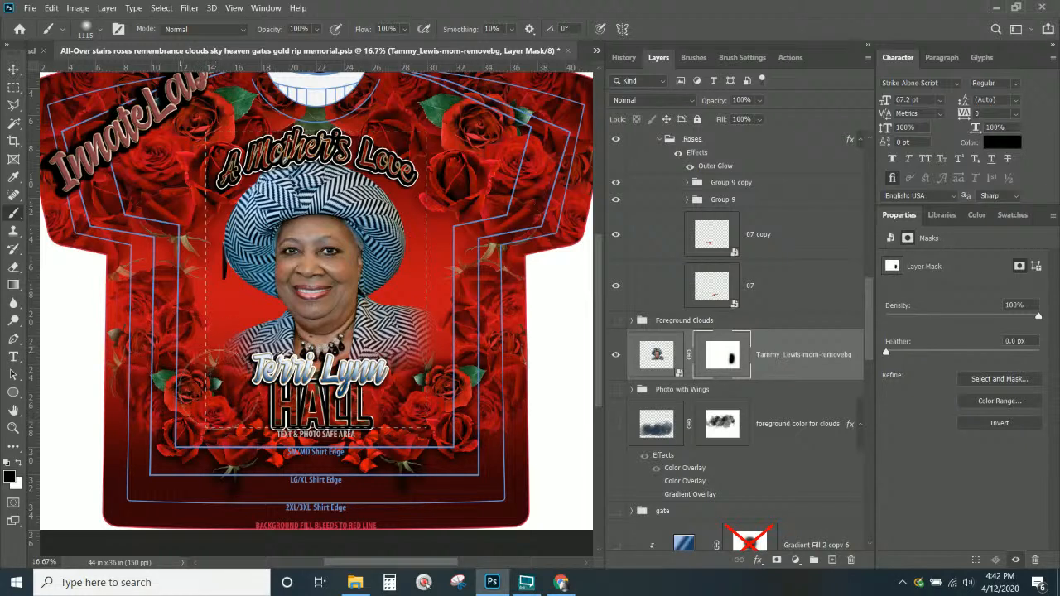
{"action": "mouse_move", "coordinate": [483, 403]}
{"action": "left_mouse_down"}
{"action": "mouse_move", "coordinate": [464, 390]}
{"action": "mouse_move", "coordinate": [414, 406]}
{"action": "mouse_move", "coordinate": [249, 410]}
{"action": "mouse_move", "coordinate": [220, 396]}
{"action": "left_mouse_up"}
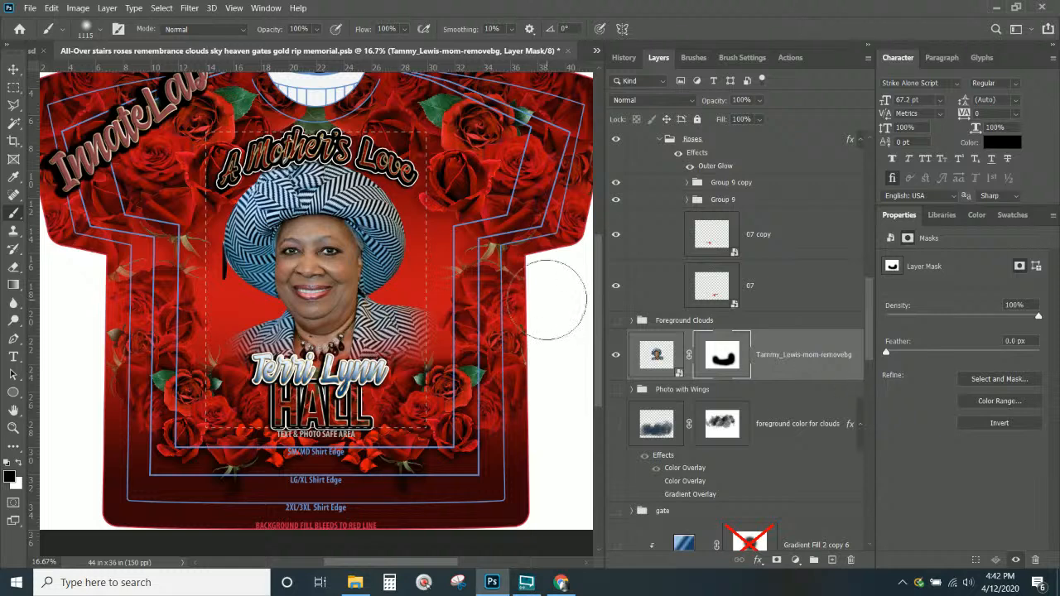
{"action": "mouse_move", "coordinate": [601, 285]}
{"action": "left_mouse_down"}
{"action": "mouse_move", "coordinate": [603, 315]}
{"action": "mouse_move", "coordinate": [603, 278]}
{"action": "mouse_move", "coordinate": [608, 292]}
{"action": "left_mouse_up"}
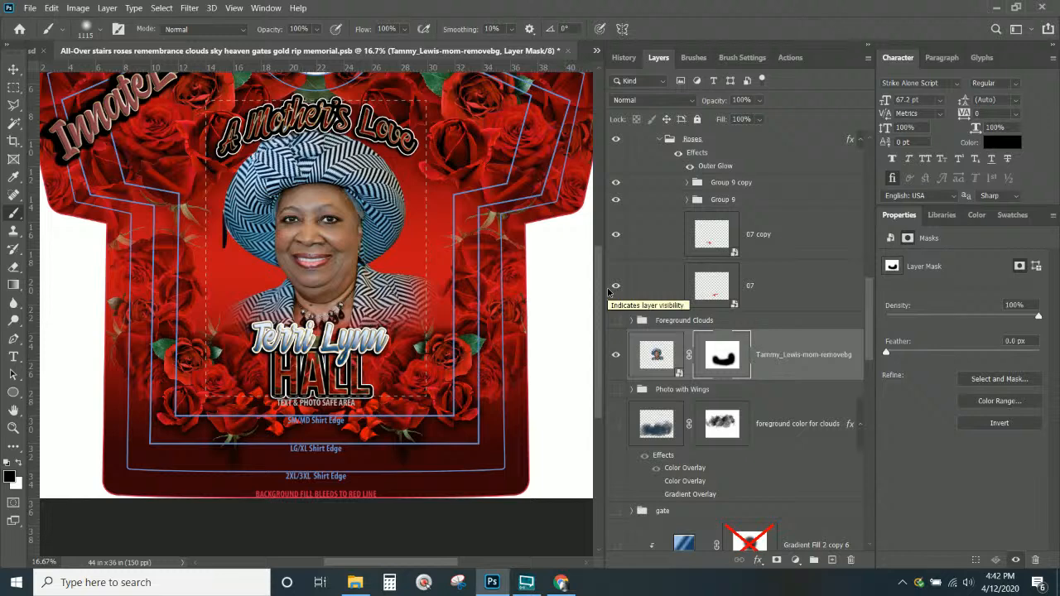
{"action": "key", "text": "v"}
{"action": "scroll", "coordinate": [370, 365], "scroll_direction": "up", "scroll_amount": 1}
{"action": "right_click", "coordinate": [369, 366]}
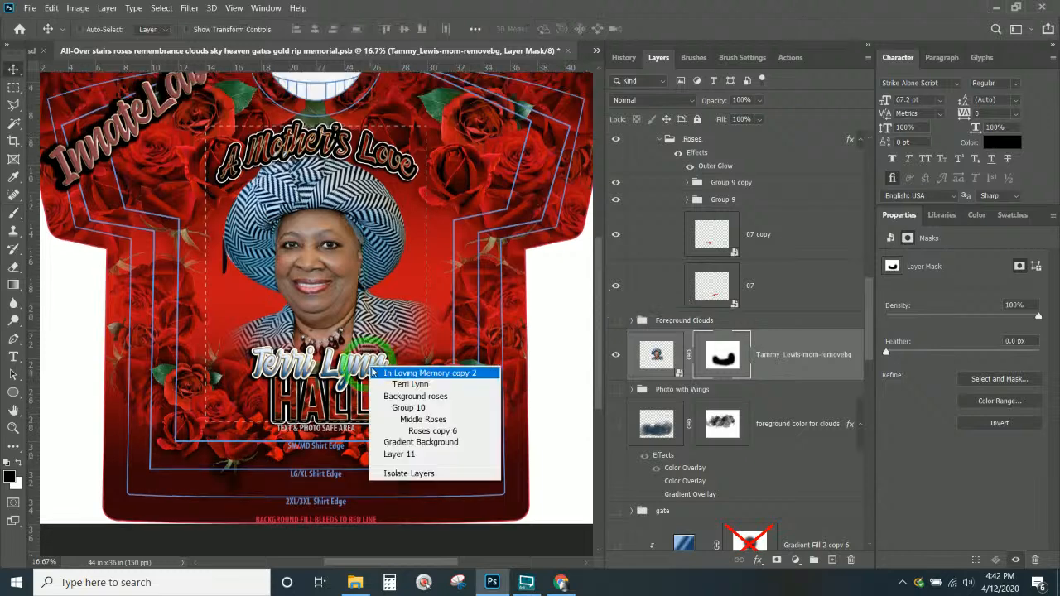
{"action": "left_click", "coordinate": [398, 386]}
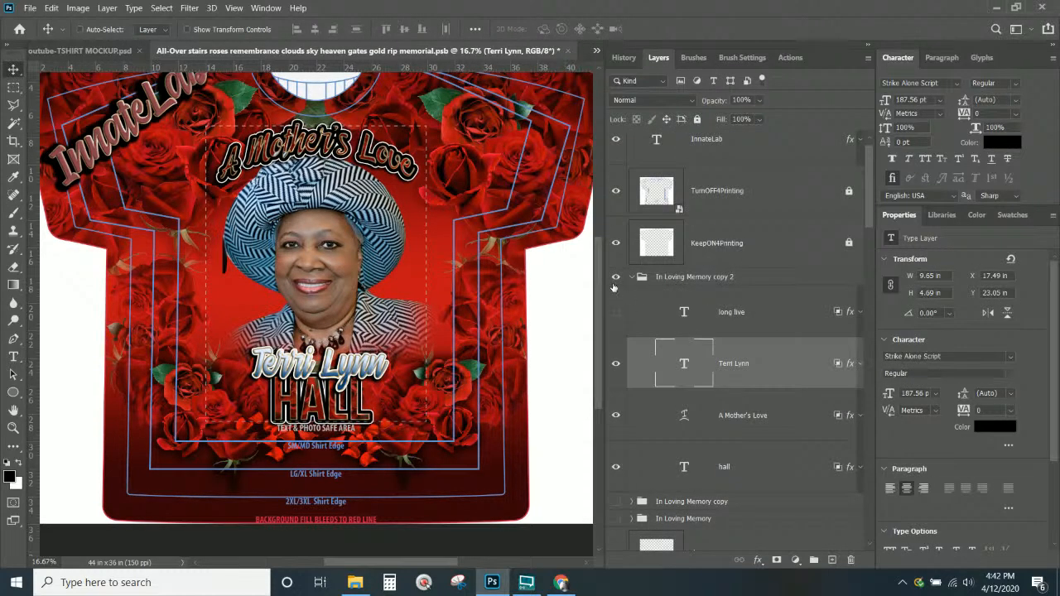
{"action": "left_click", "coordinate": [615, 280]}
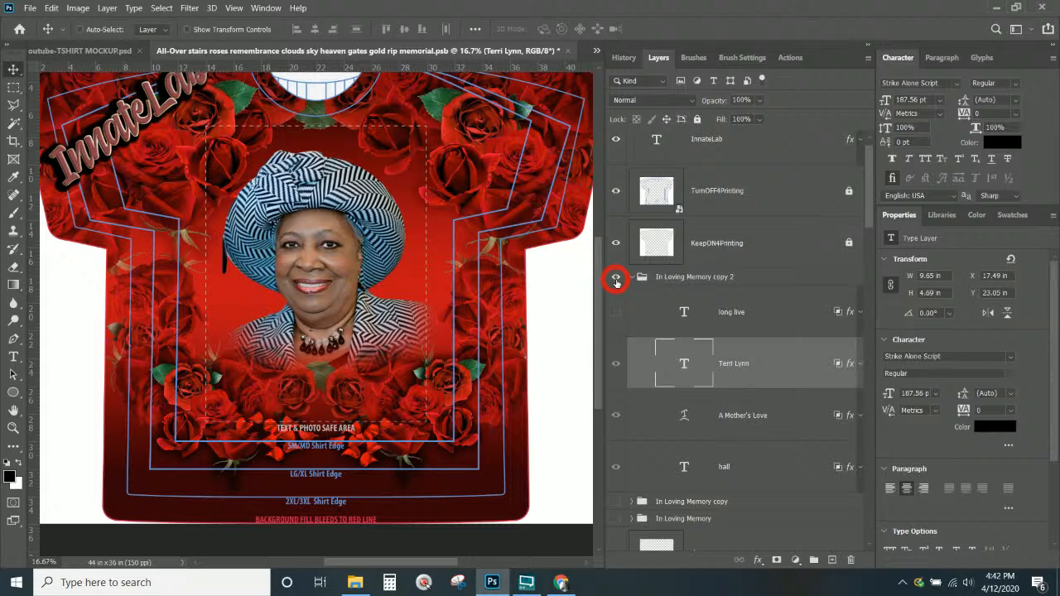
{"action": "left_click", "coordinate": [616, 280]}
{"action": "scroll", "coordinate": [685, 265], "scroll_direction": "down", "scroll_amount": 2}
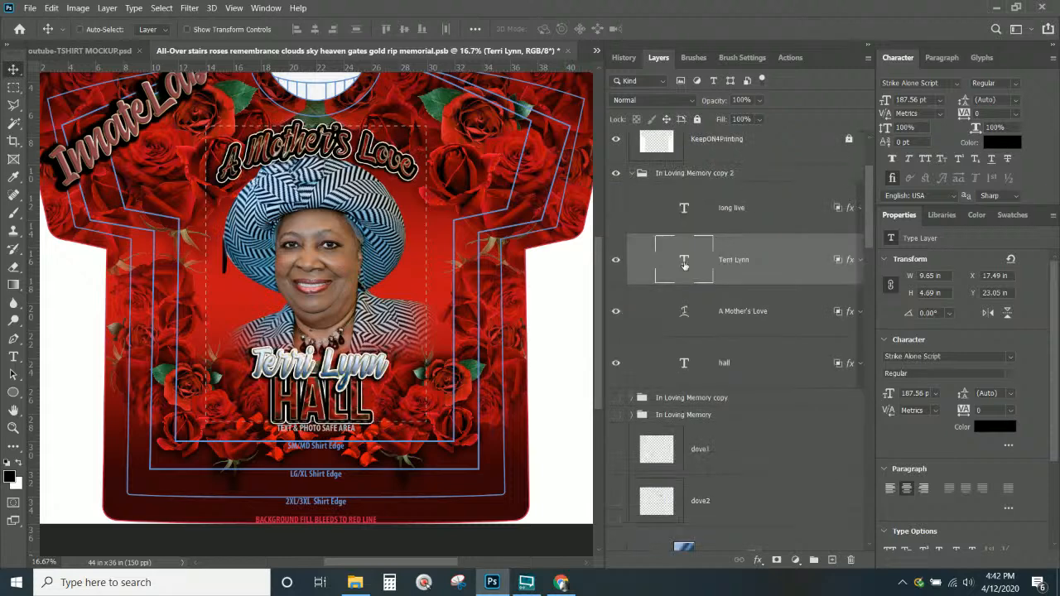
{"action": "double_click", "coordinate": [848, 261]}
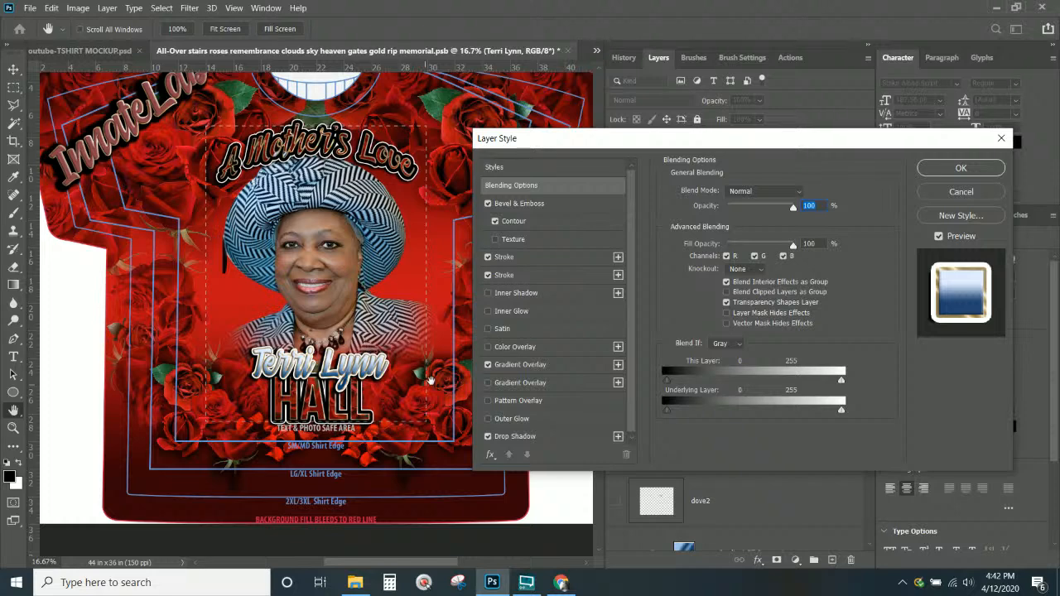
{"action": "left_click", "coordinate": [520, 365]}
{"action": "left_click", "coordinate": [618, 365]}
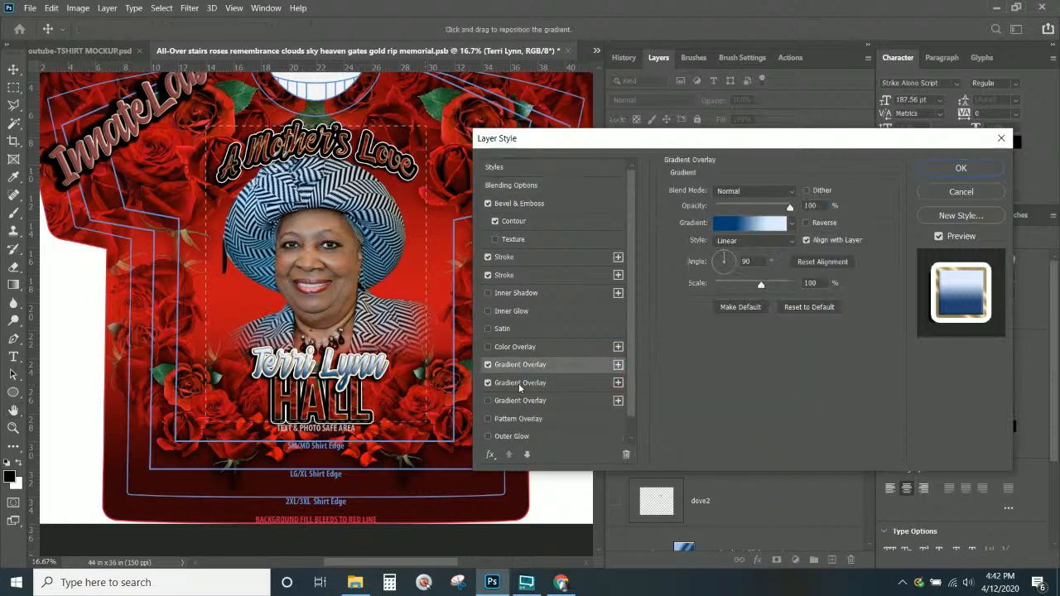
{"action": "left_click", "coordinate": [488, 385]}
{"action": "left_click", "coordinate": [520, 364]}
{"action": "left_click", "coordinate": [729, 221]}
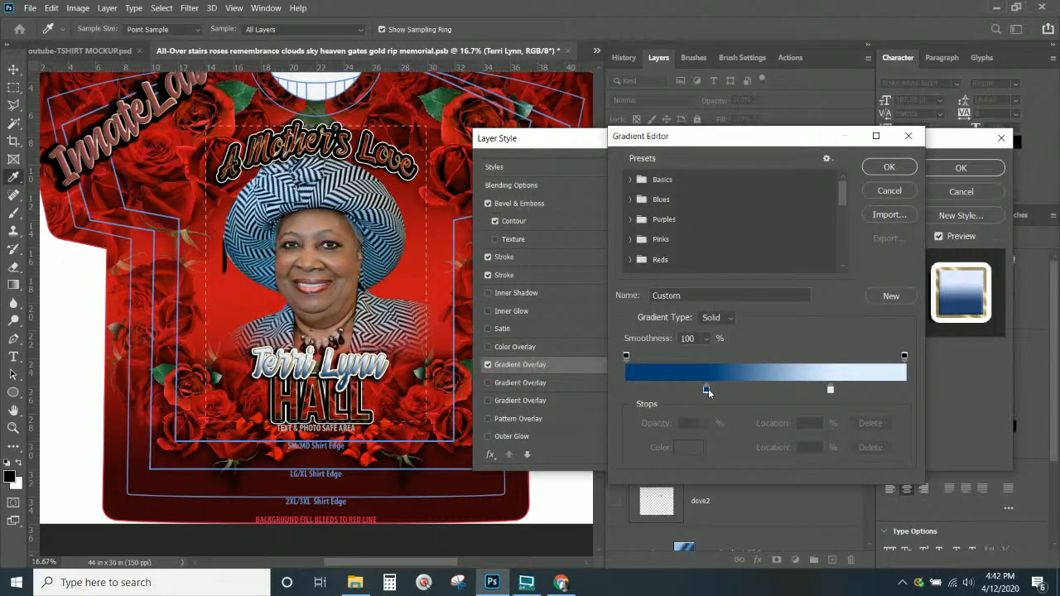
{"action": "left_click", "coordinate": [706, 389]}
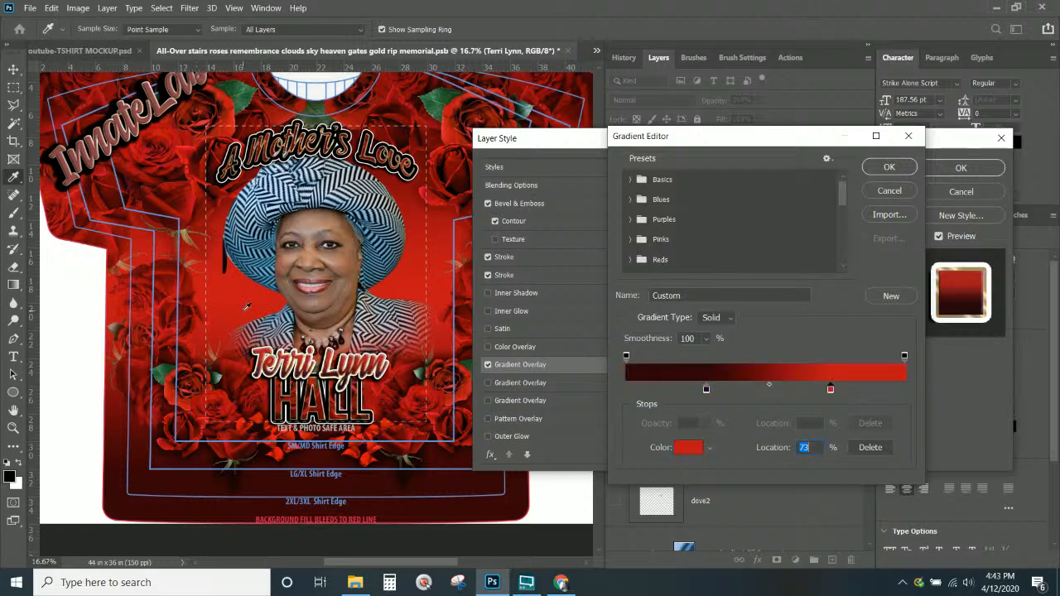
{"action": "left_click", "coordinate": [887, 168]}
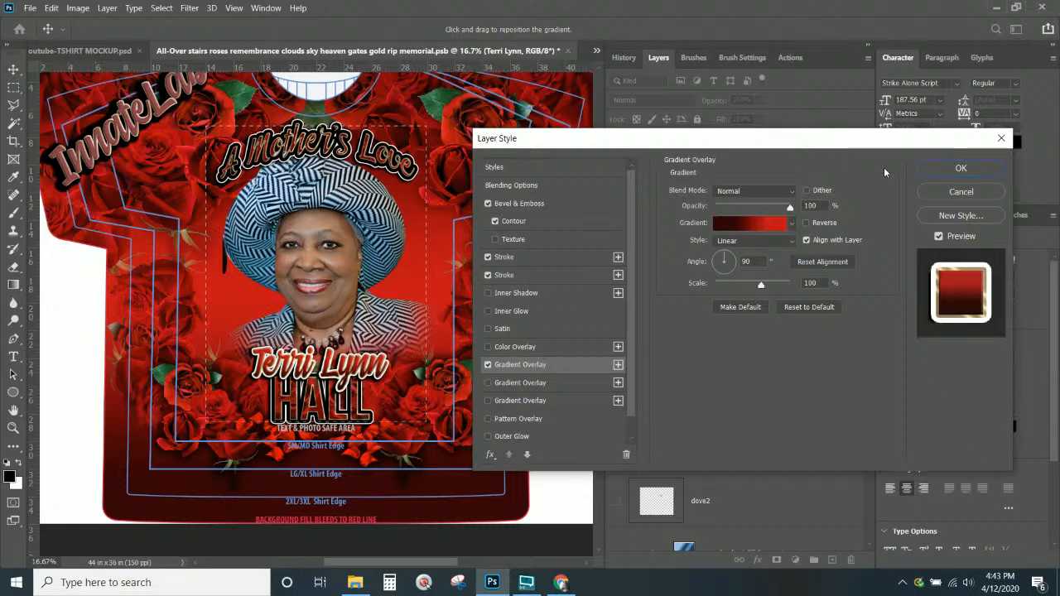
{"action": "key", "text": "Return"}
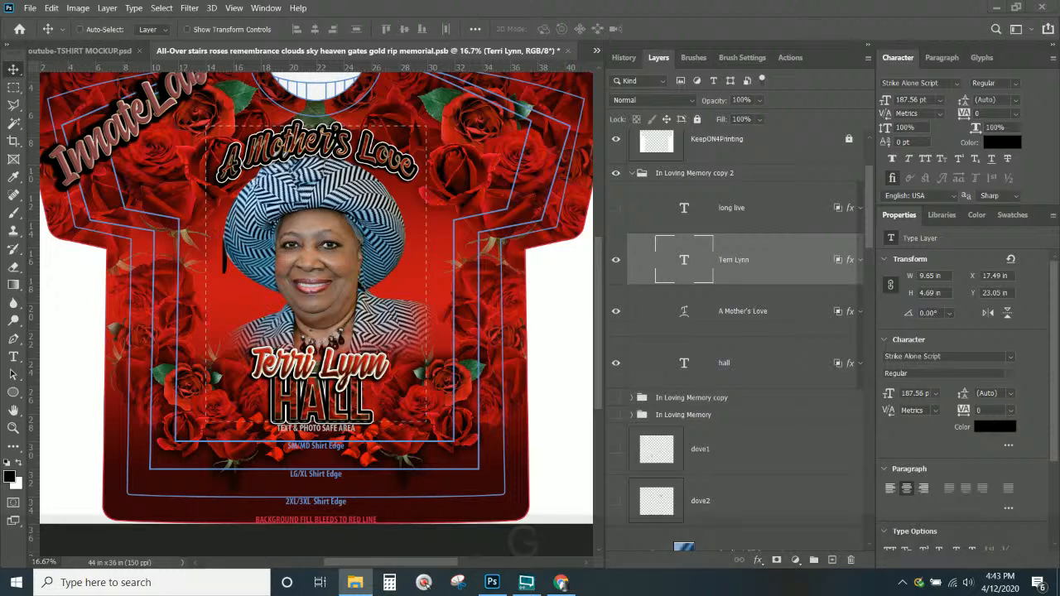
Open the grunge clipping masks file and select its Grunge Mask 3 layer for copying
{"action": "type", "text": "grunge"}
{"action": "key", "text": "Return"}
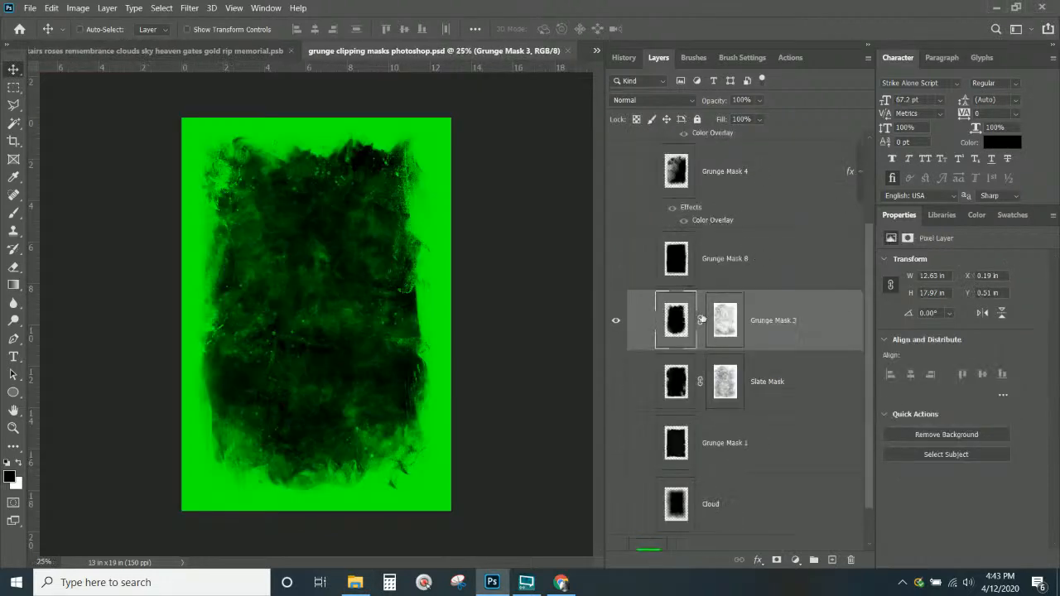
{"action": "left_click", "coordinate": [771, 325]}
{"action": "left_click", "coordinate": [617, 321]}
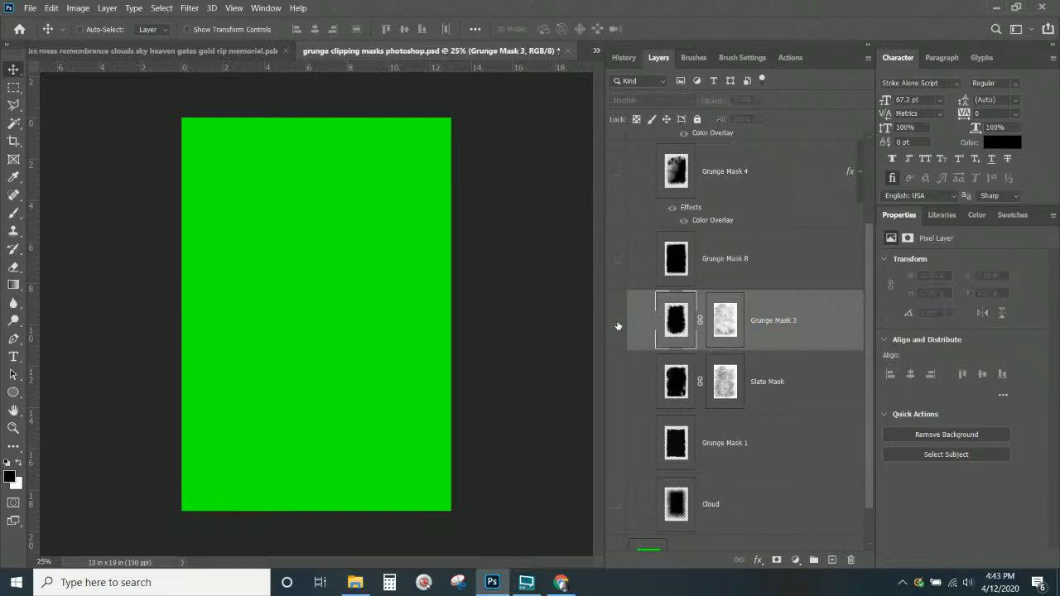
{"action": "left_click", "coordinate": [617, 322]}
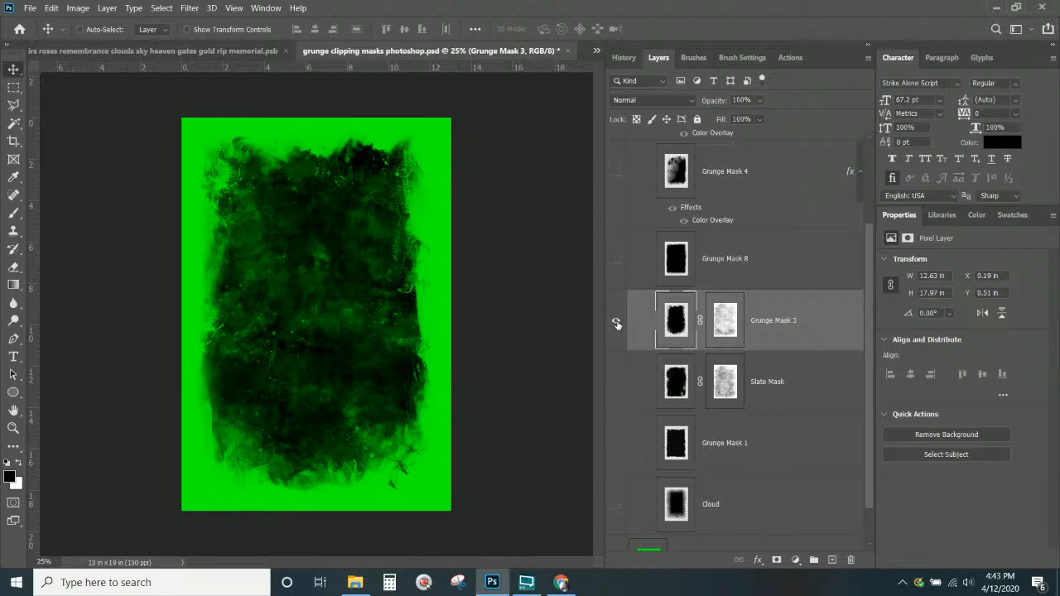
{"action": "key", "text": "ctrl+Tab"}
Paste Grunge Mask 3 despite the profile mismatch and move it just above Gradient Background
{"action": "key", "text": "ctrl+v"}
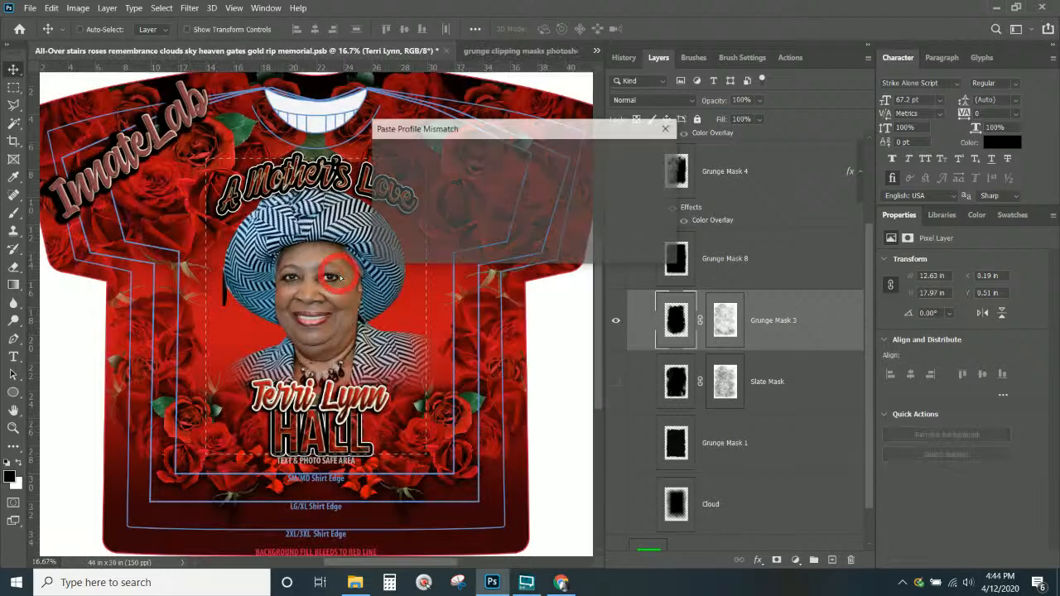
{"action": "left_click", "coordinate": [596, 250]}
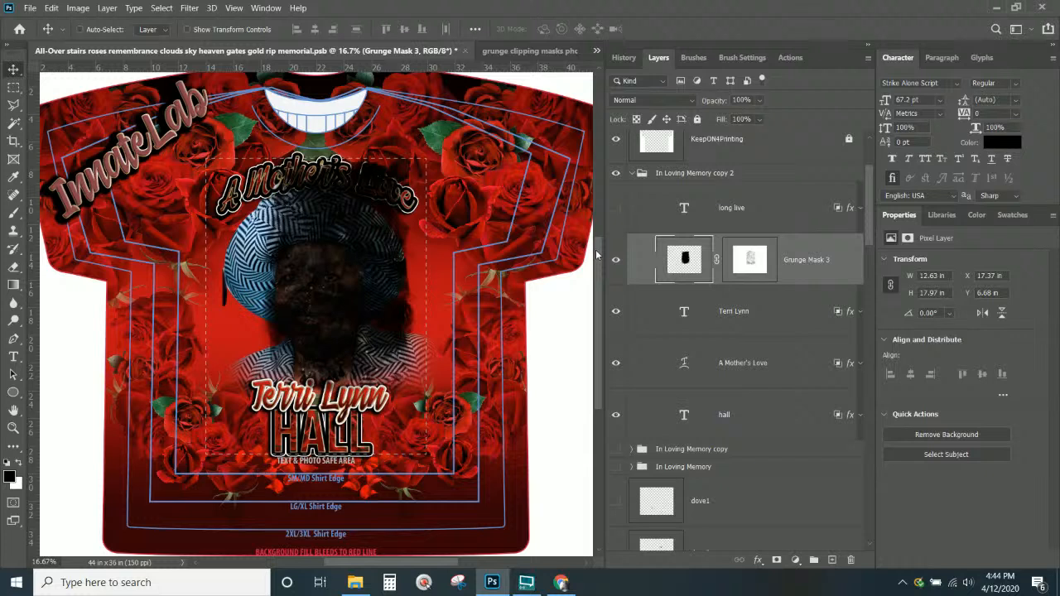
{"action": "scroll", "coordinate": [812, 282], "scroll_direction": "down", "scroll_amount": 1}
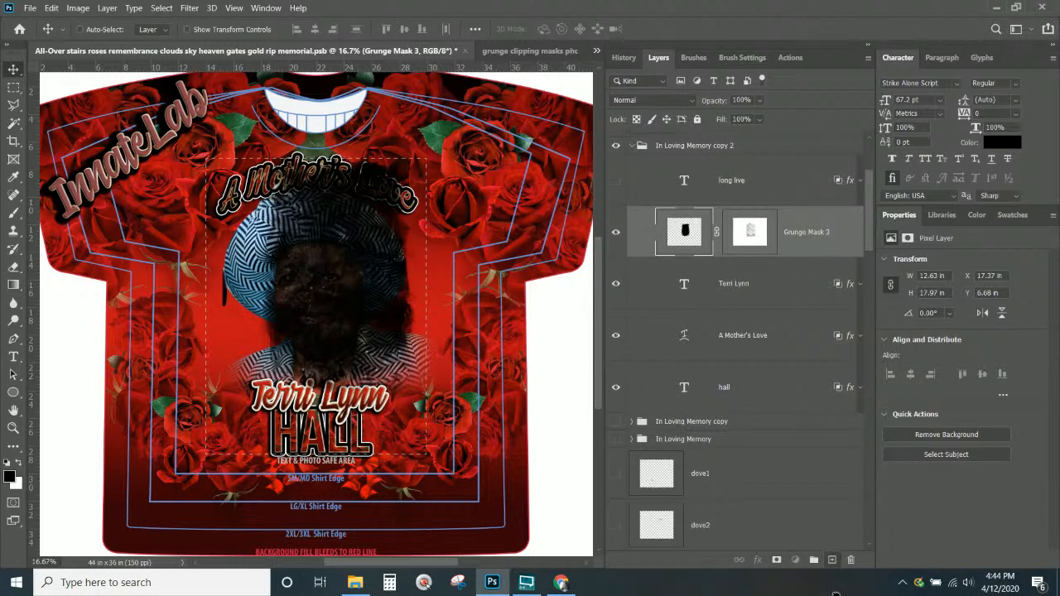
{"action": "left_click_drag", "start_coordinate": [685, 232], "coordinate": [641, 426]}
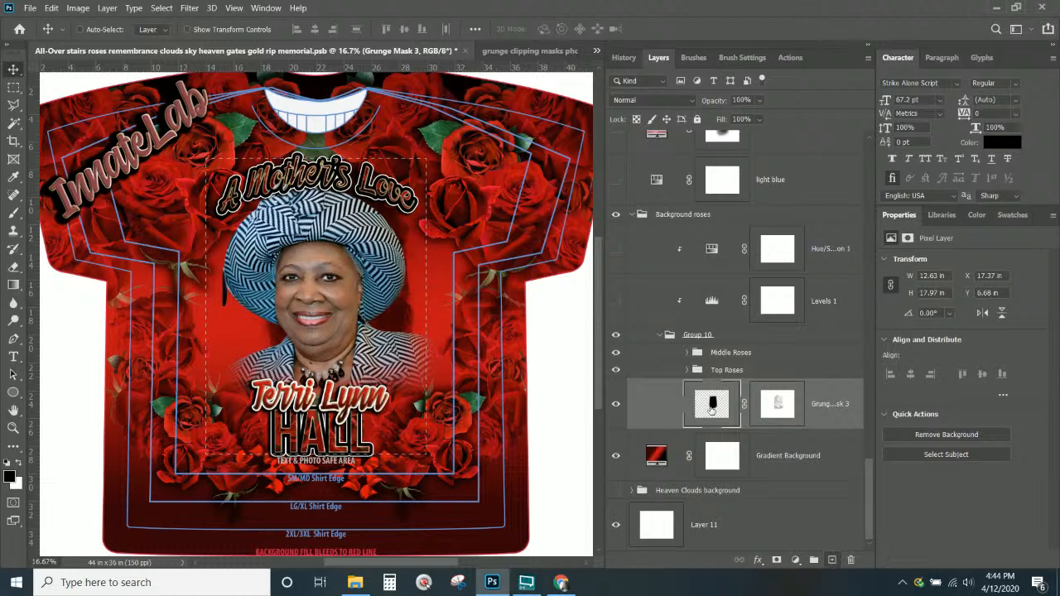
{"action": "left_click", "coordinate": [616, 406]}
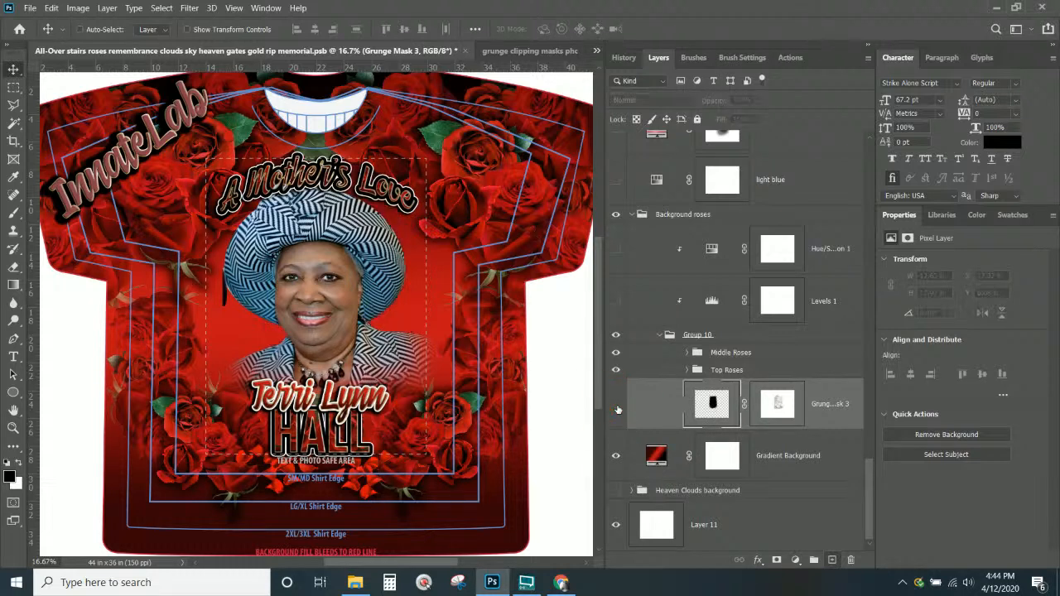
{"action": "left_click", "coordinate": [616, 406]}
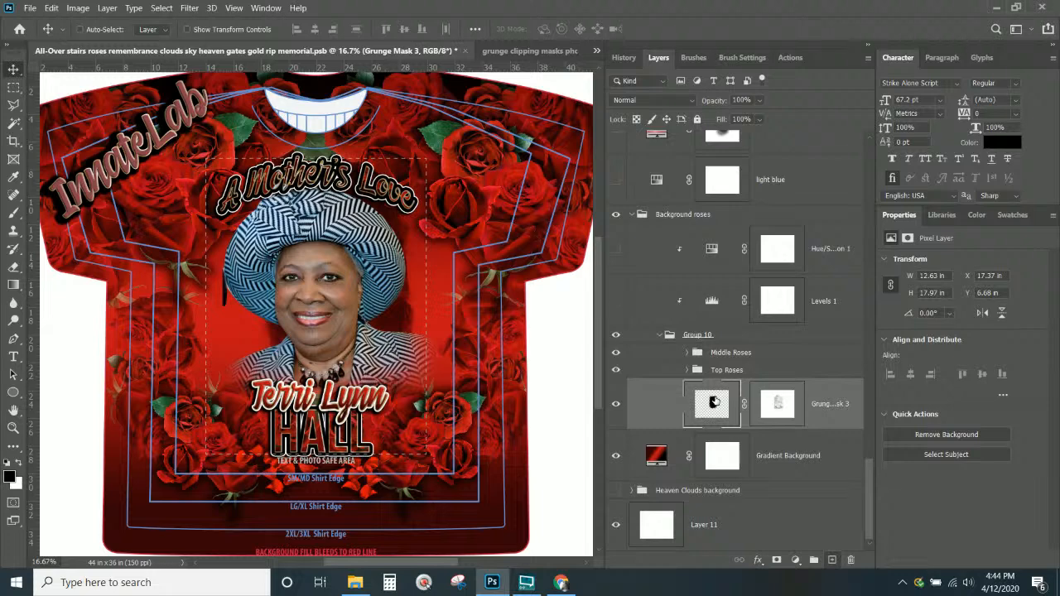
Free-transform Grunge Mask 3, enlarging it to about 171% and repositioning it on the shirt
{"action": "key", "text": "ctrl+t"}
{"action": "left_click_drag", "start_coordinate": [425, 152], "coordinate": [528, 63]}
{"action": "left_click_drag", "start_coordinate": [416, 292], "coordinate": [356, 404]}
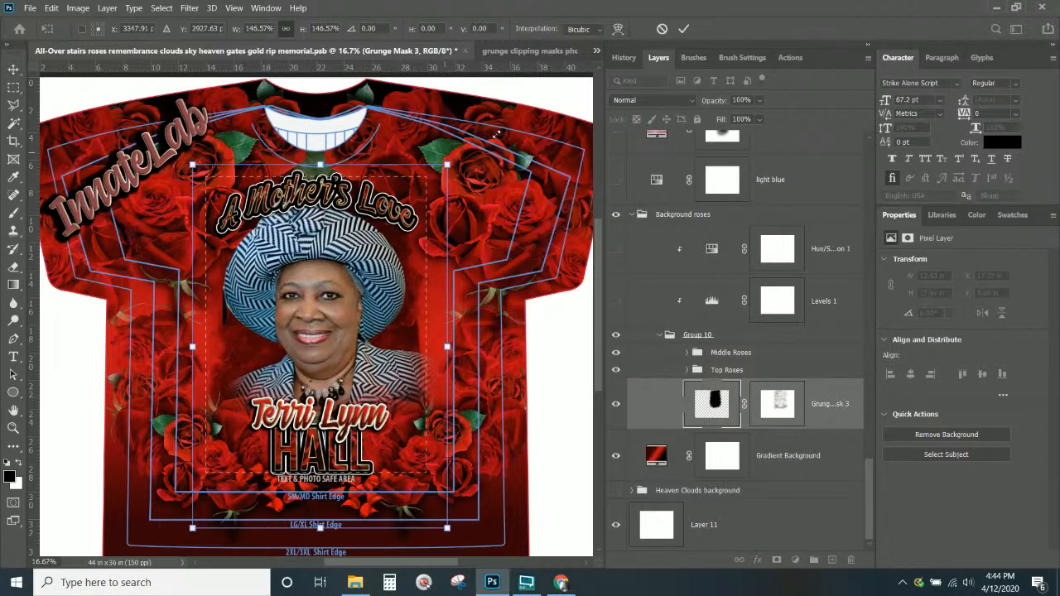
{"action": "left_click_drag", "start_coordinate": [447, 164], "coordinate": [496, 134]}
{"action": "left_click_drag", "start_coordinate": [326, 278], "coordinate": [313, 259]}
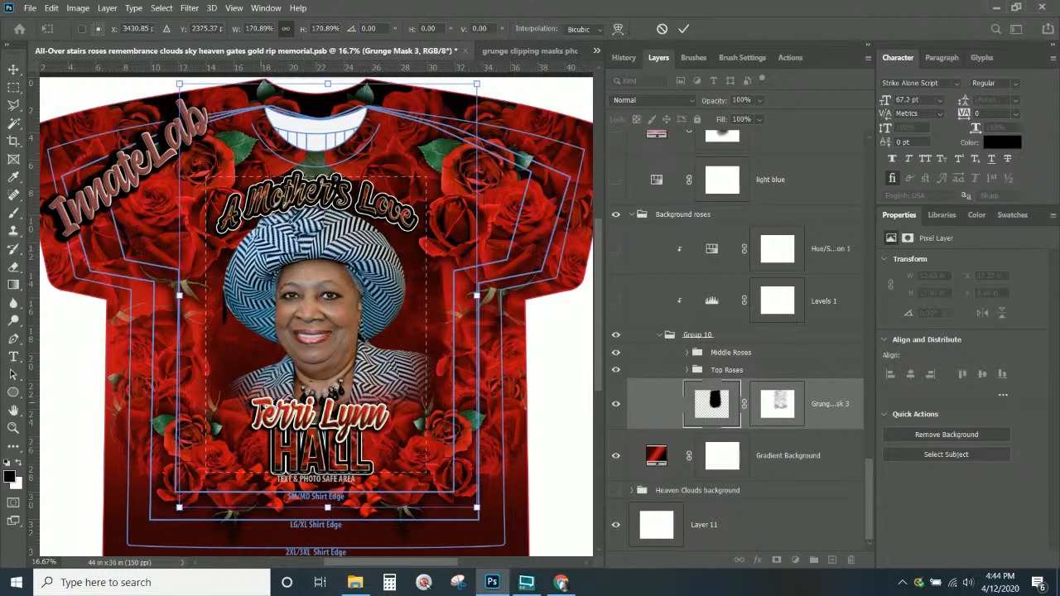
Enlarge Grunge Mask 3 to about 195%, fine-tune its position, and drag it below Heaven Clouds background
{"action": "scroll", "coordinate": [457, 474], "scroll_direction": "down", "scroll_amount": 3}
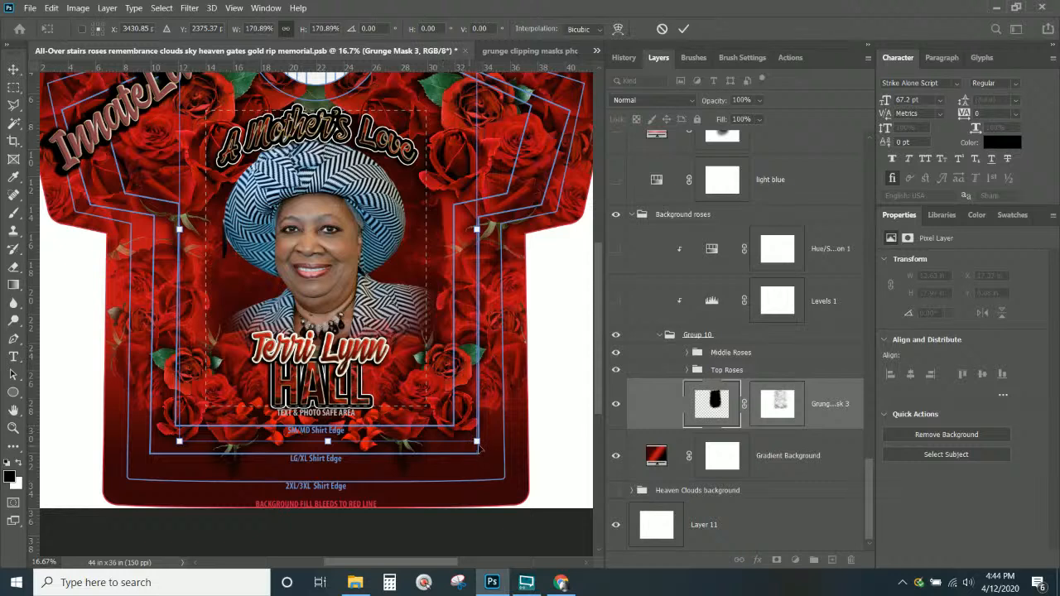
{"action": "left_click_drag", "start_coordinate": [478, 442], "coordinate": [506, 498]}
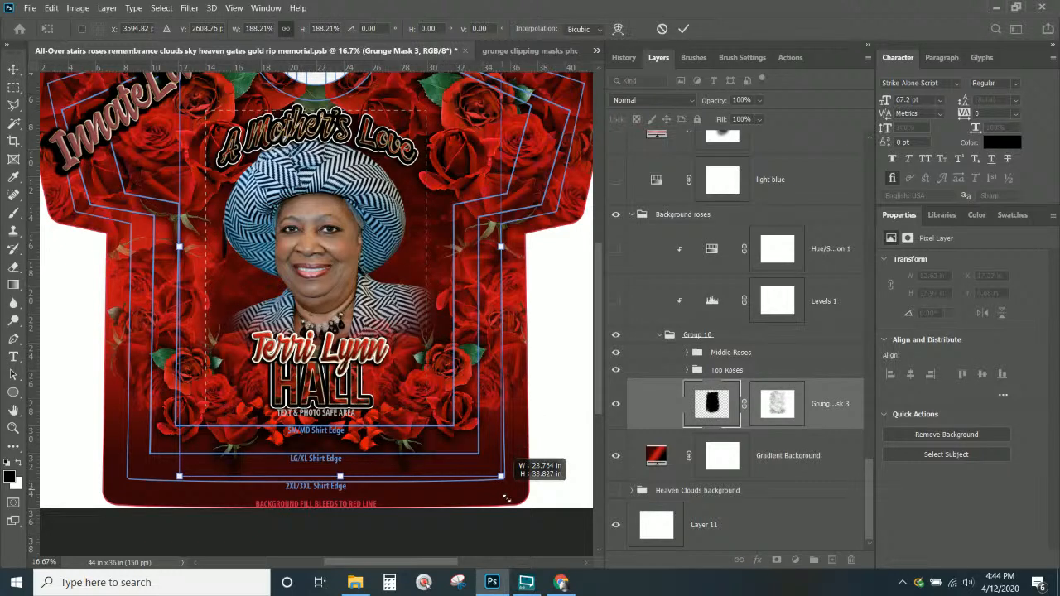
{"action": "left_click_drag", "start_coordinate": [507, 498], "coordinate": [508, 501]}
{"action": "left_click_drag", "start_coordinate": [341, 318], "coordinate": [316, 318]}
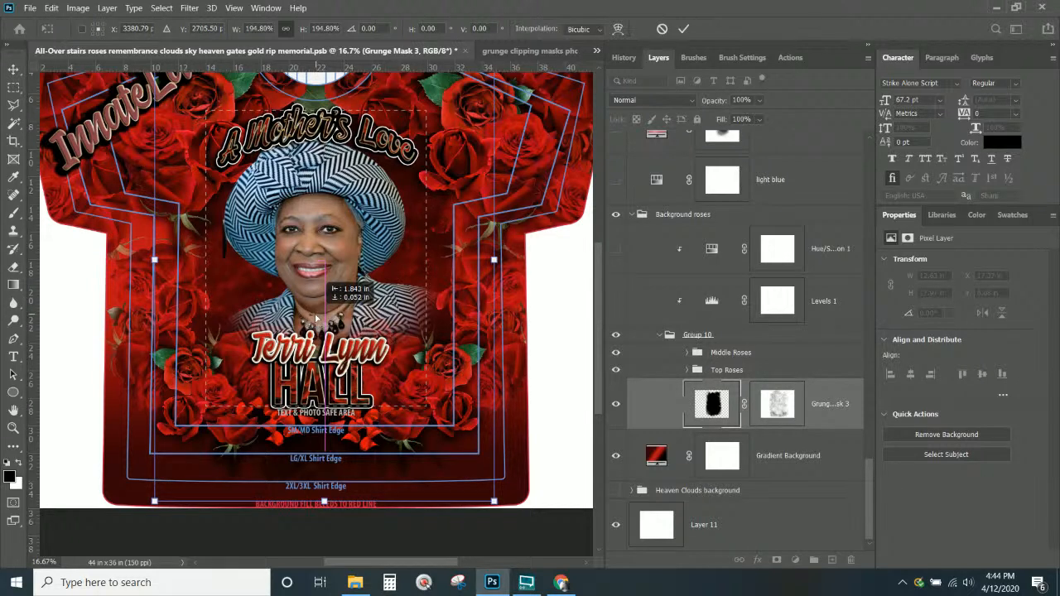
{"action": "left_click_drag", "start_coordinate": [315, 318], "coordinate": [313, 317]}
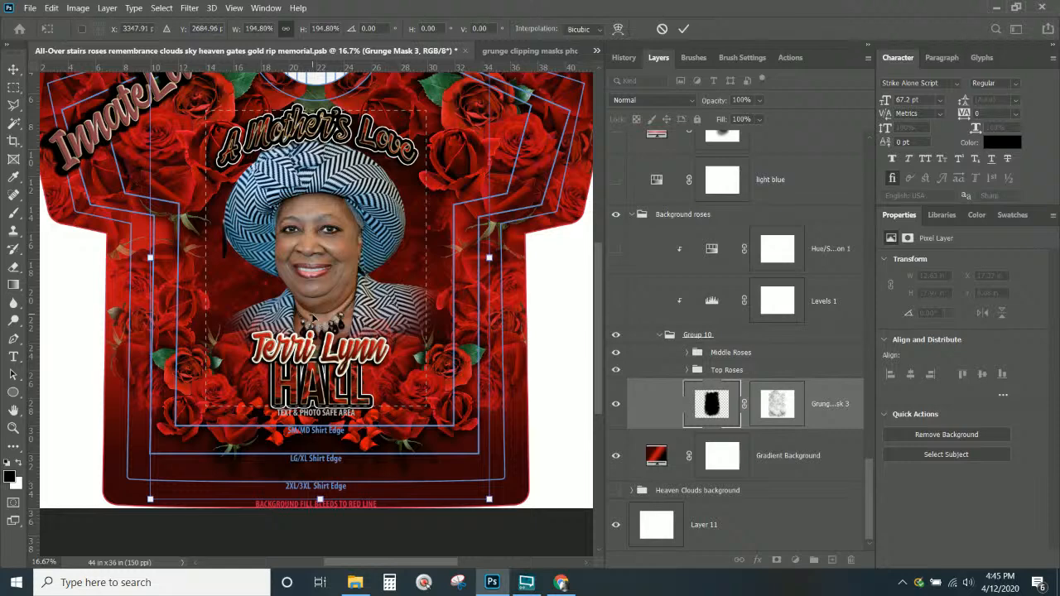
{"action": "left_click_drag", "start_coordinate": [825, 404], "coordinate": [758, 501]}
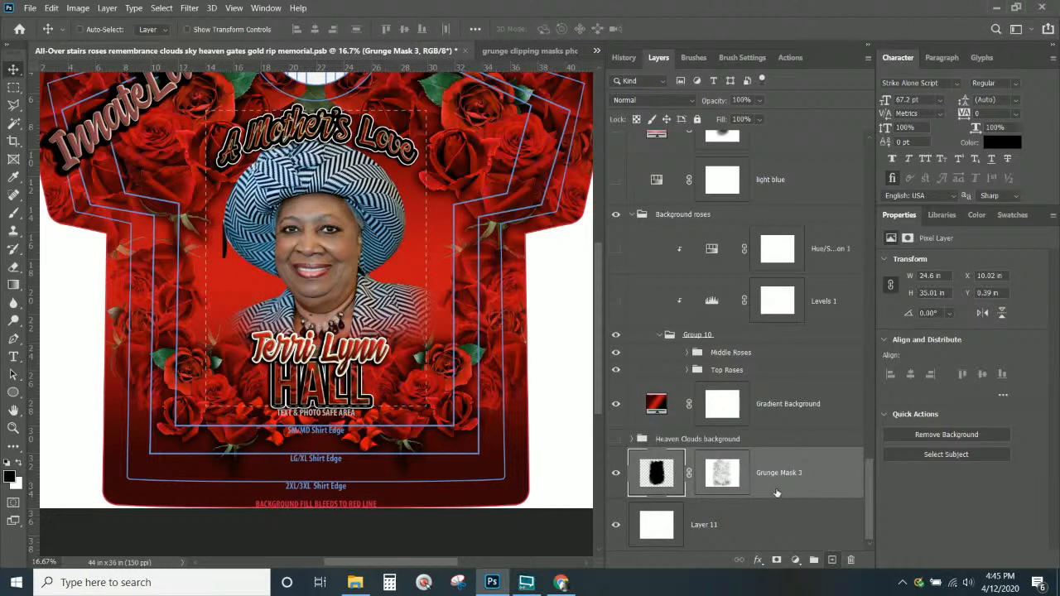
{"action": "left_click", "coordinate": [770, 444]}
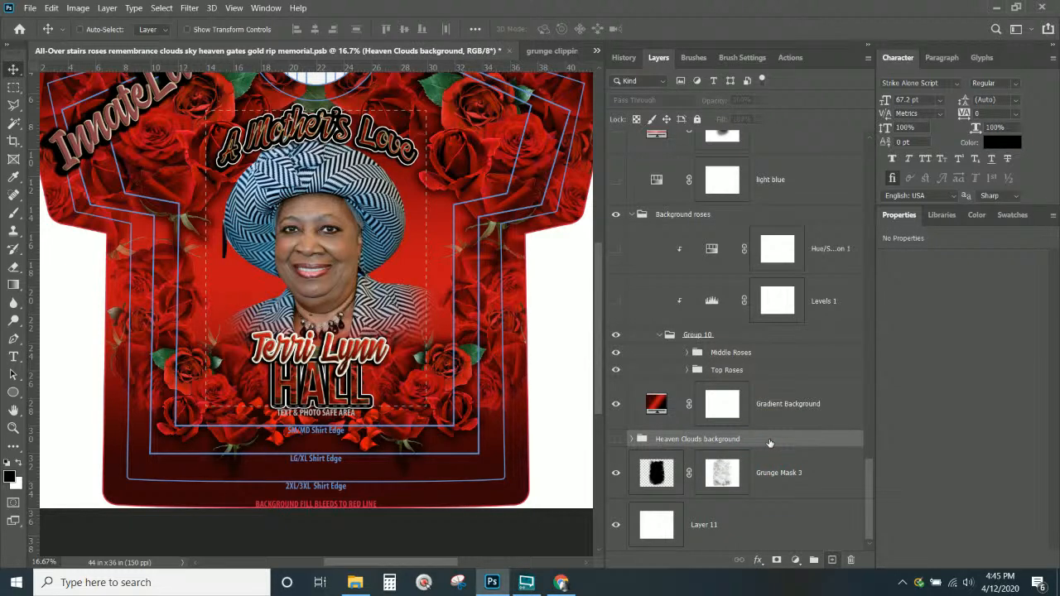
{"action": "scroll", "coordinate": [770, 443], "scroll_direction": "up", "scroll_amount": 10}
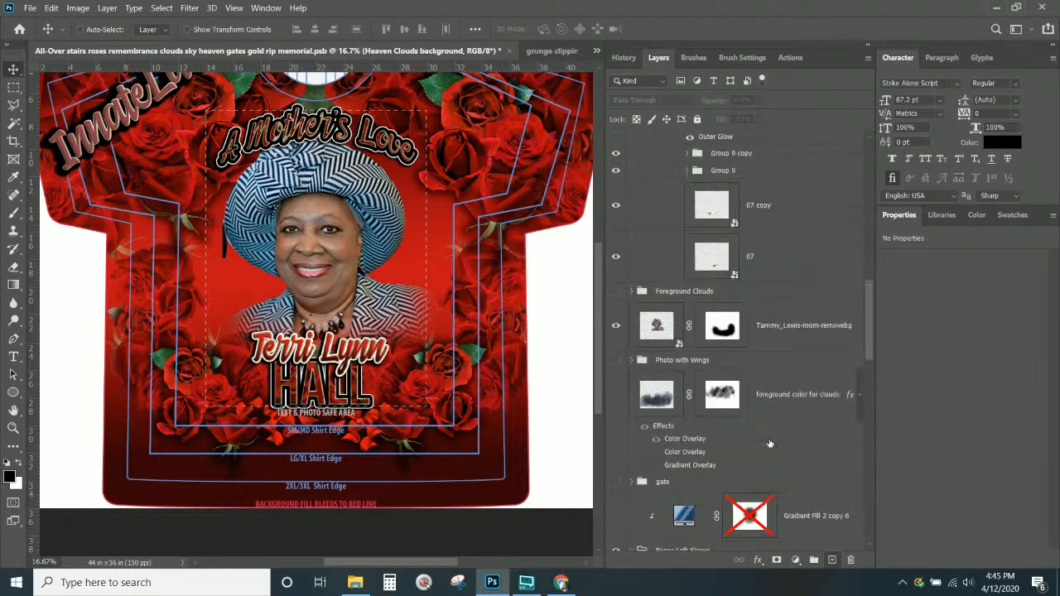
{"action": "scroll", "coordinate": [770, 443], "scroll_direction": "up", "scroll_amount": 10}
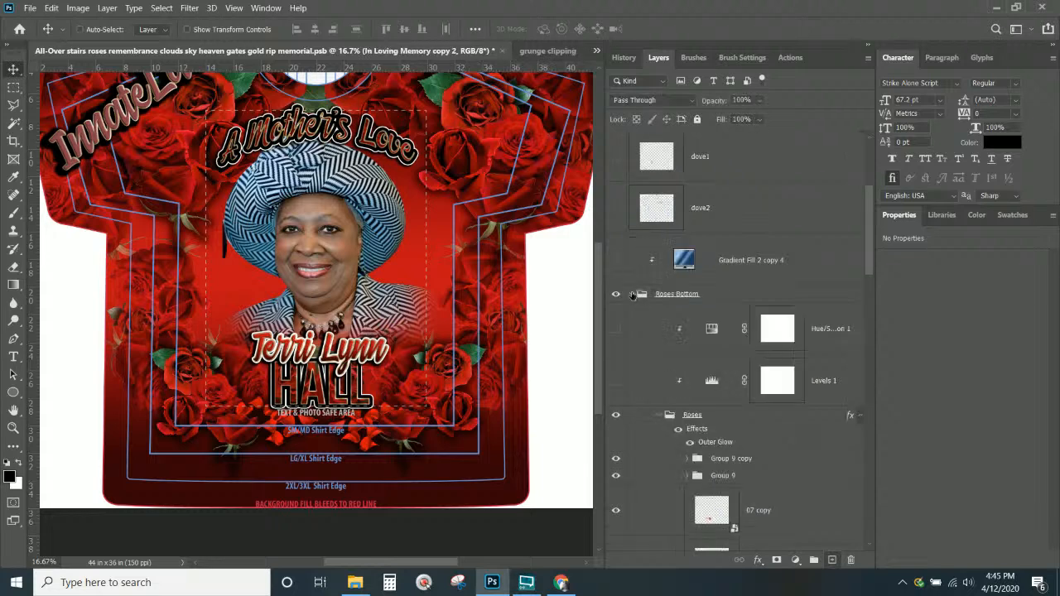
{"action": "left_click", "coordinate": [632, 295]}
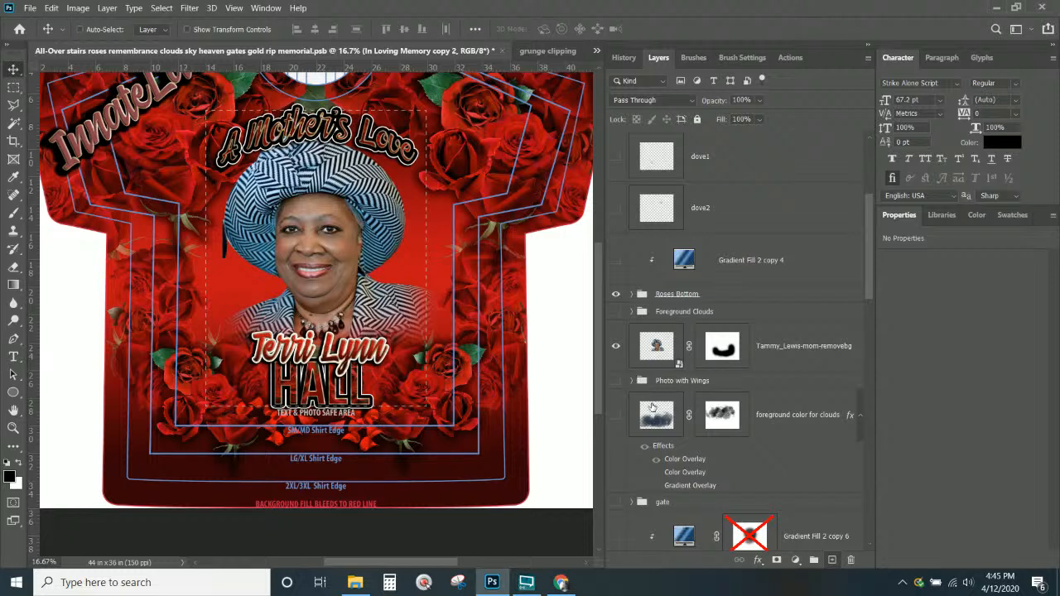
{"action": "scroll", "coordinate": [643, 396], "scroll_direction": "down", "scroll_amount": 2}
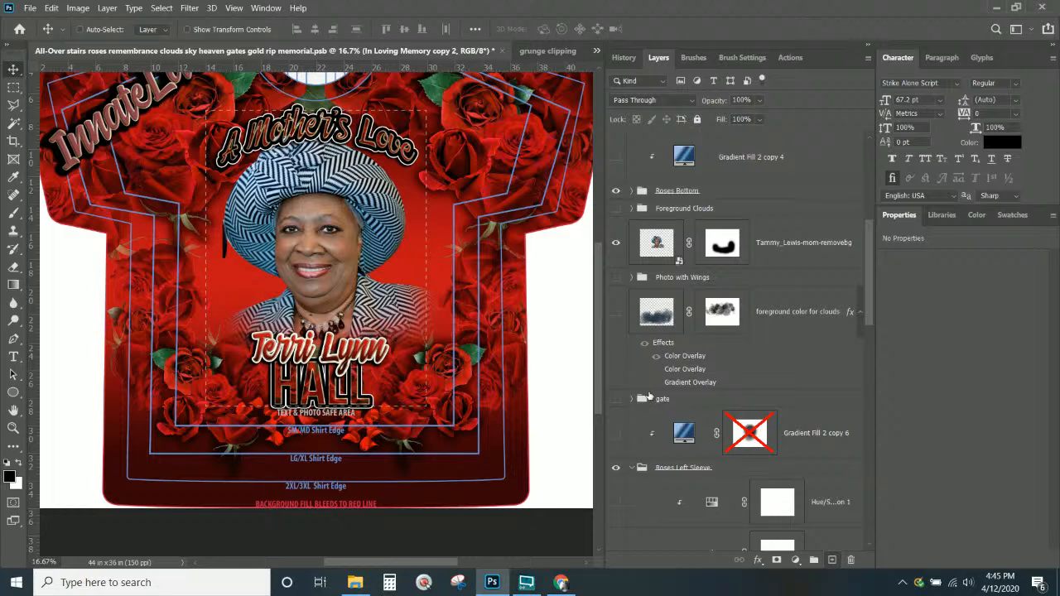
{"action": "scroll", "coordinate": [649, 396], "scroll_direction": "down", "scroll_amount": 3}
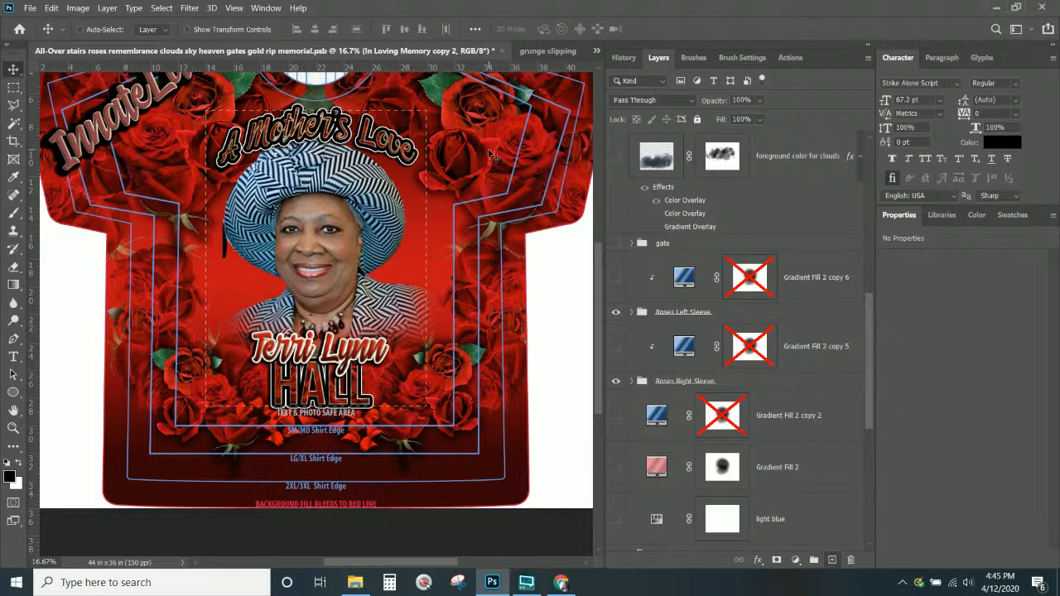
{"action": "scroll", "coordinate": [746, 414], "scroll_direction": "down", "scroll_amount": 6}
{"action": "left_click", "coordinate": [804, 473]}
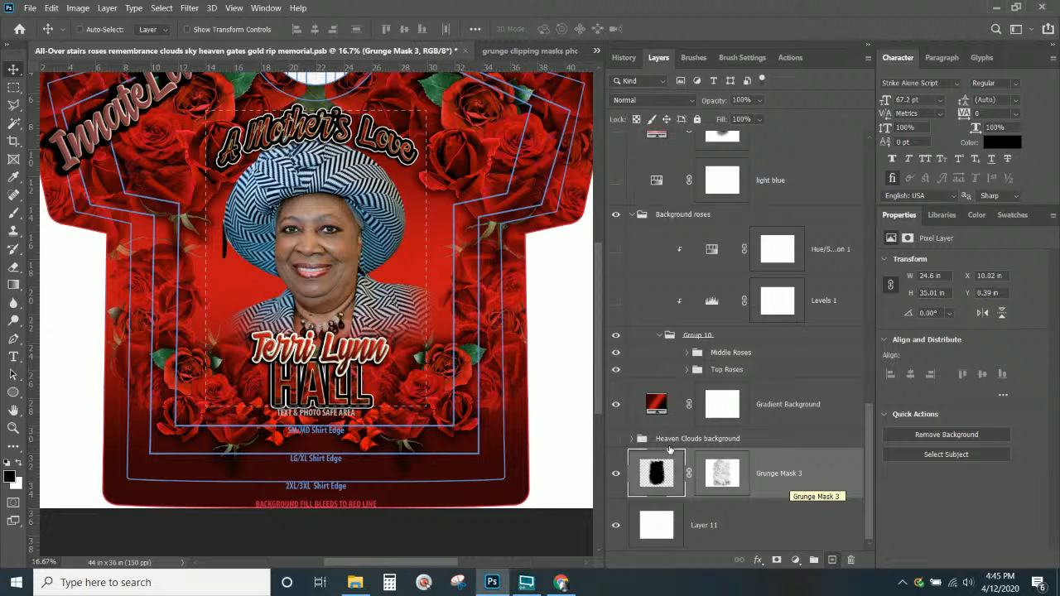
Group the Background roses and Heaven Clouds background groups together into one new group
{"action": "left_click", "coordinate": [632, 214]}
{"action": "left_click", "coordinate": [615, 372]}
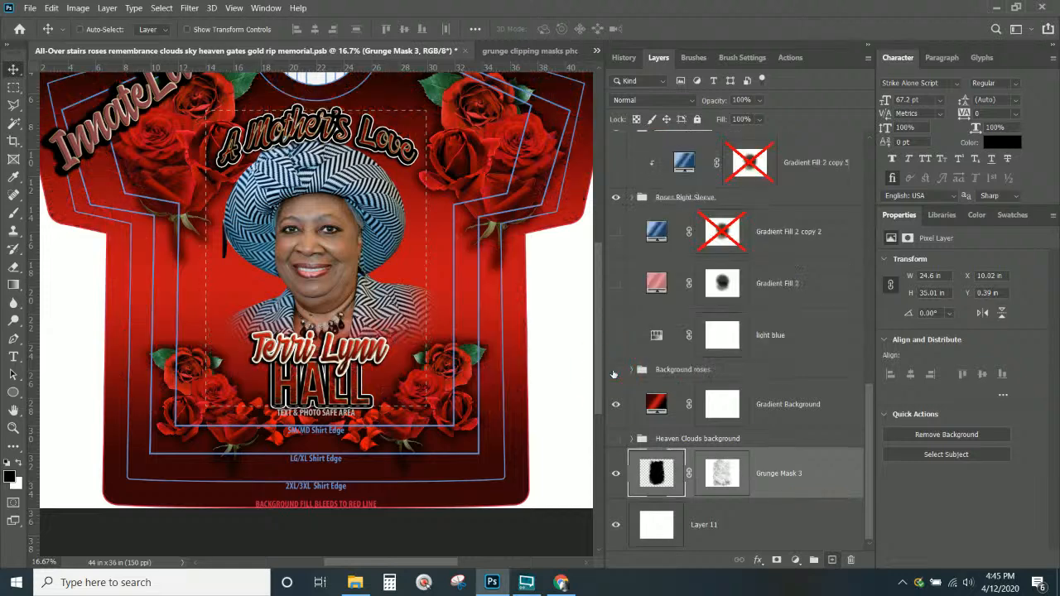
{"action": "left_click", "coordinate": [614, 372]}
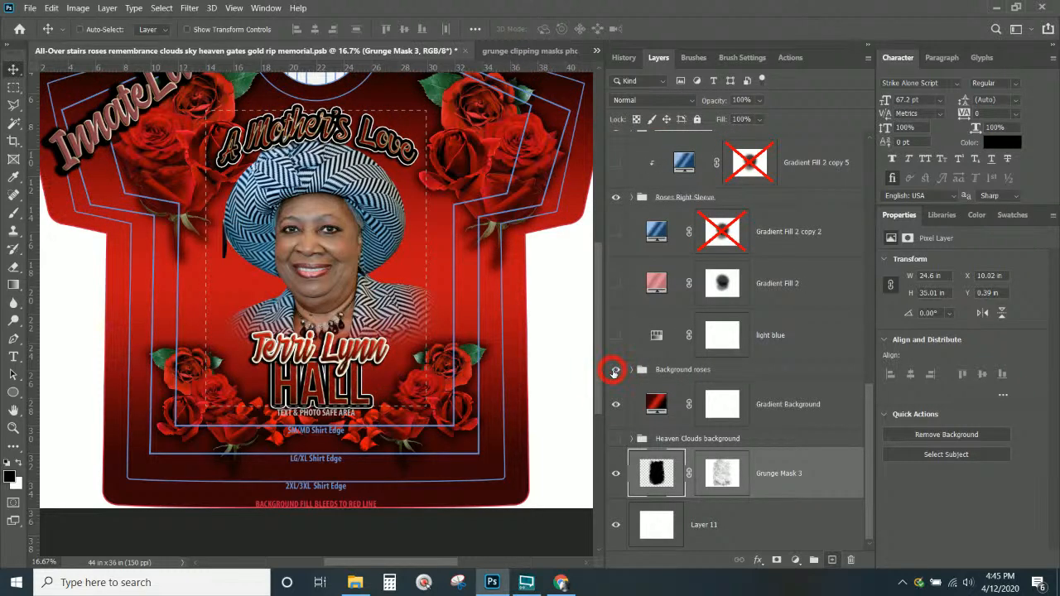
{"action": "left_click", "coordinate": [682, 374]}
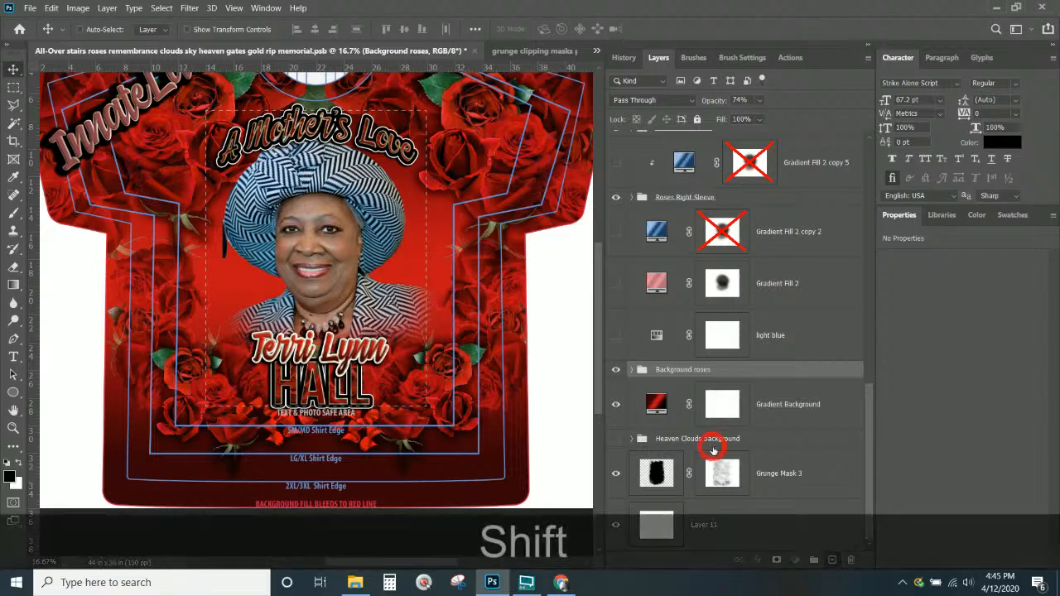
{"action": "left_click", "coordinate": [713, 446], "text": "shift"}
{"action": "key", "text": "shift+ctrl+g"}
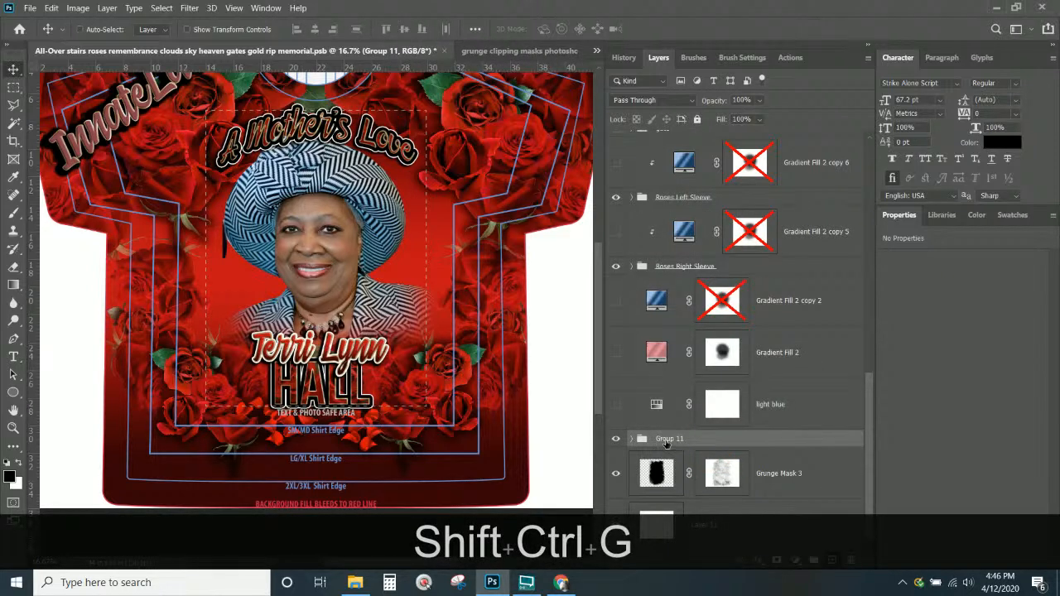
Rename the new Group 11 to 'Background'
{"action": "double_click", "coordinate": [667, 439]}
{"action": "type", "text": "B"}
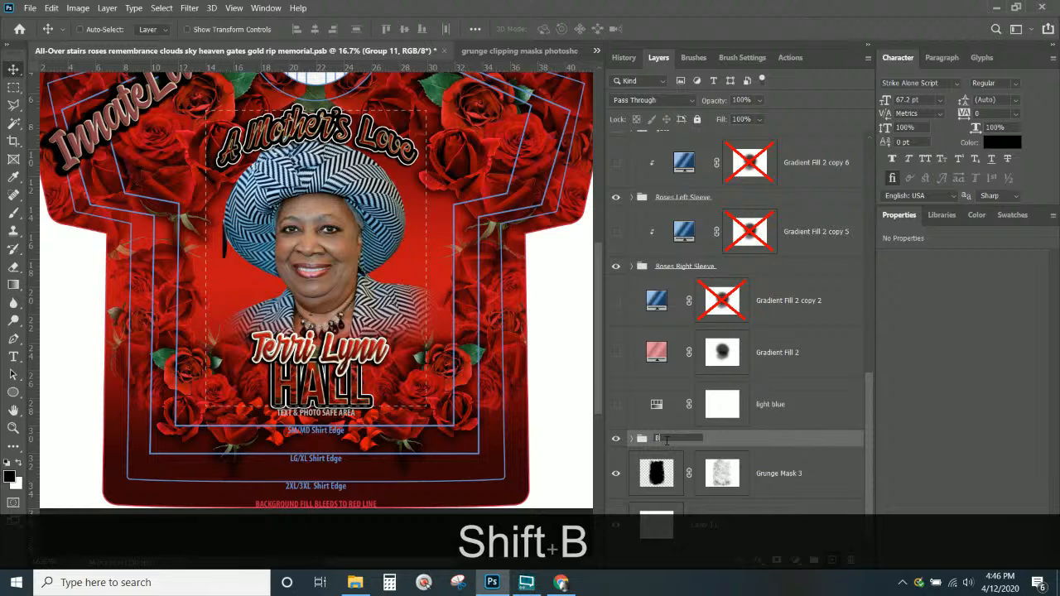
{"action": "type", "text": "ackground"}
{"action": "key", "text": "Return"}
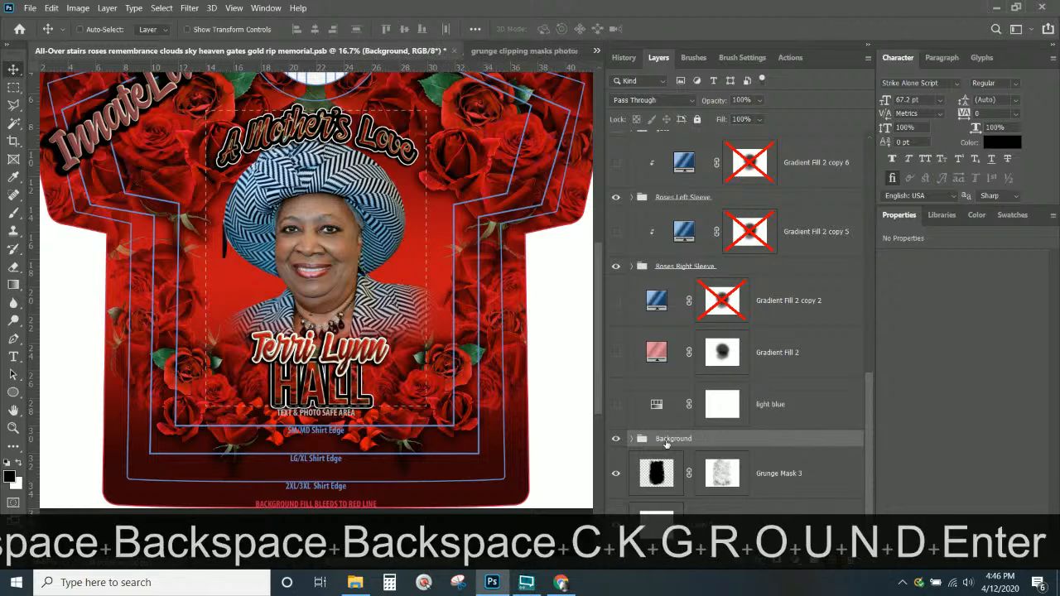
{"action": "left_click", "coordinate": [654, 470]}
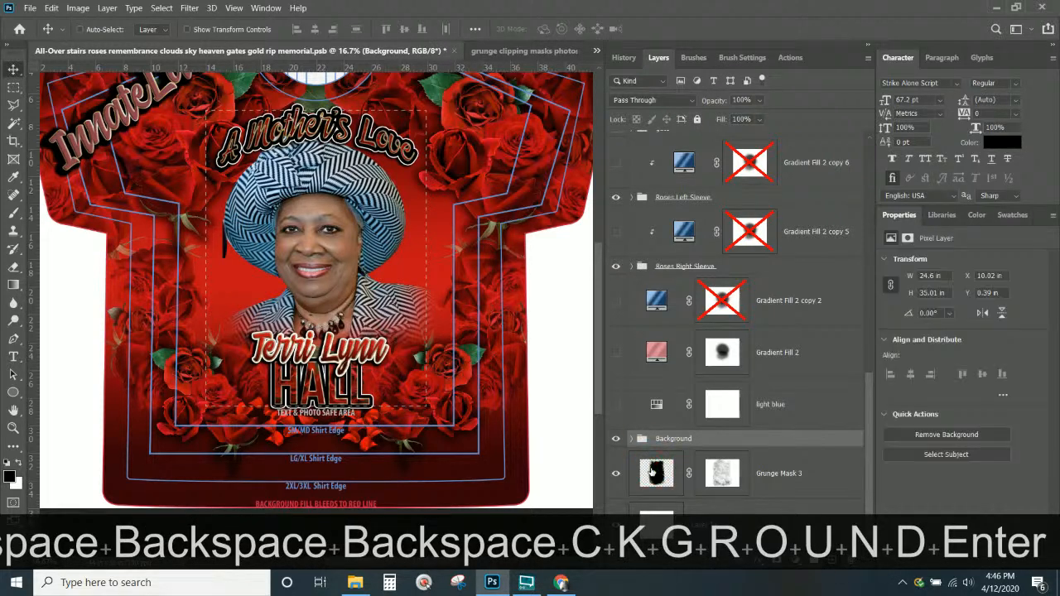
Apply Grunge Mask 3's layer mask, then use its shape as a mask on the Background group
{"action": "left_click", "coordinate": [722, 478]}
{"action": "right_click", "coordinate": [722, 478]}
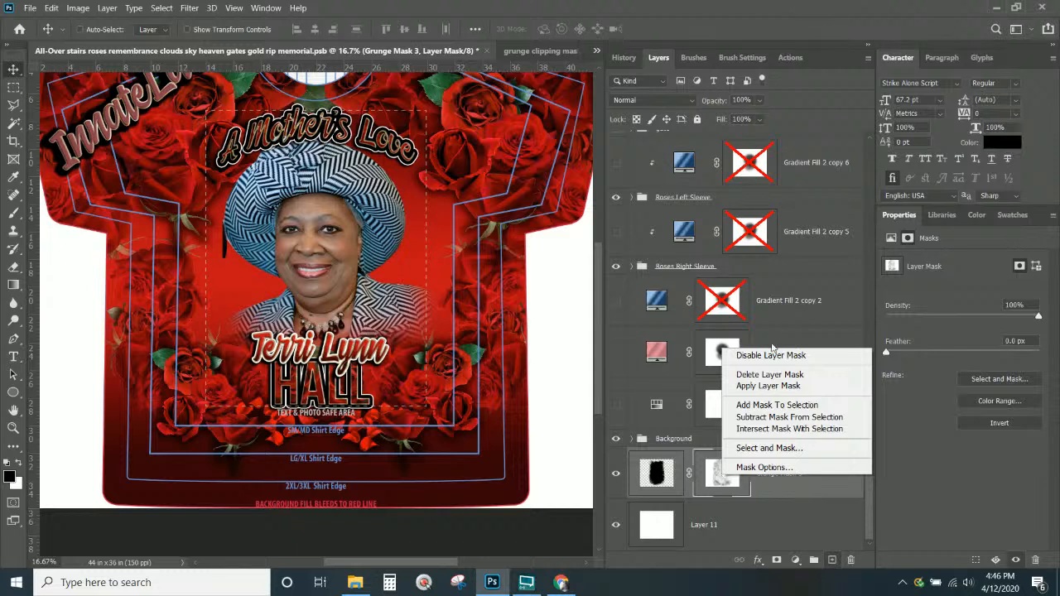
{"action": "left_click", "coordinate": [768, 386]}
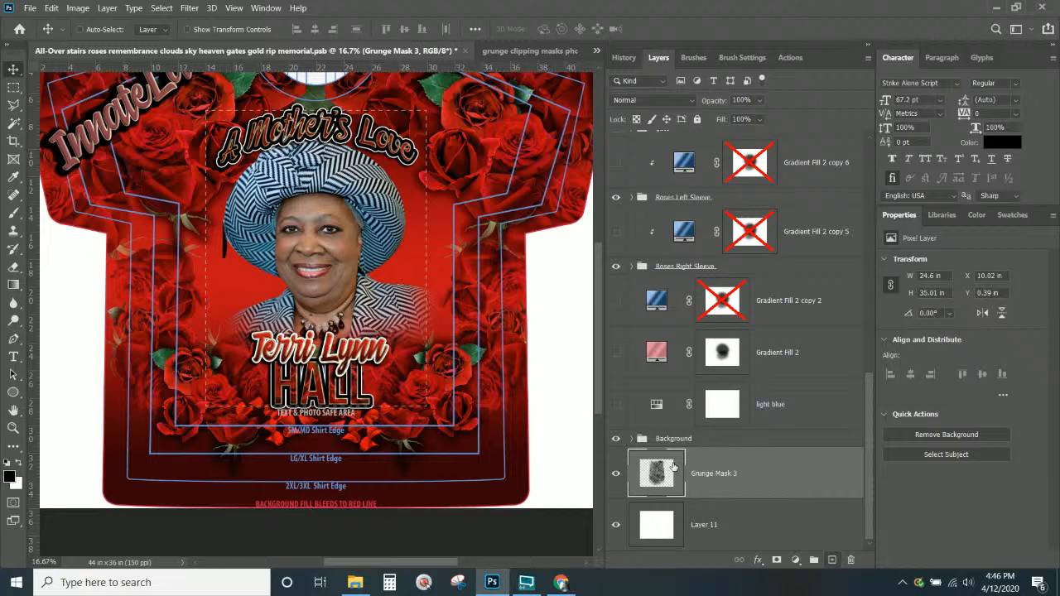
{"action": "left_click", "coordinate": [672, 468], "text": "ctrl"}
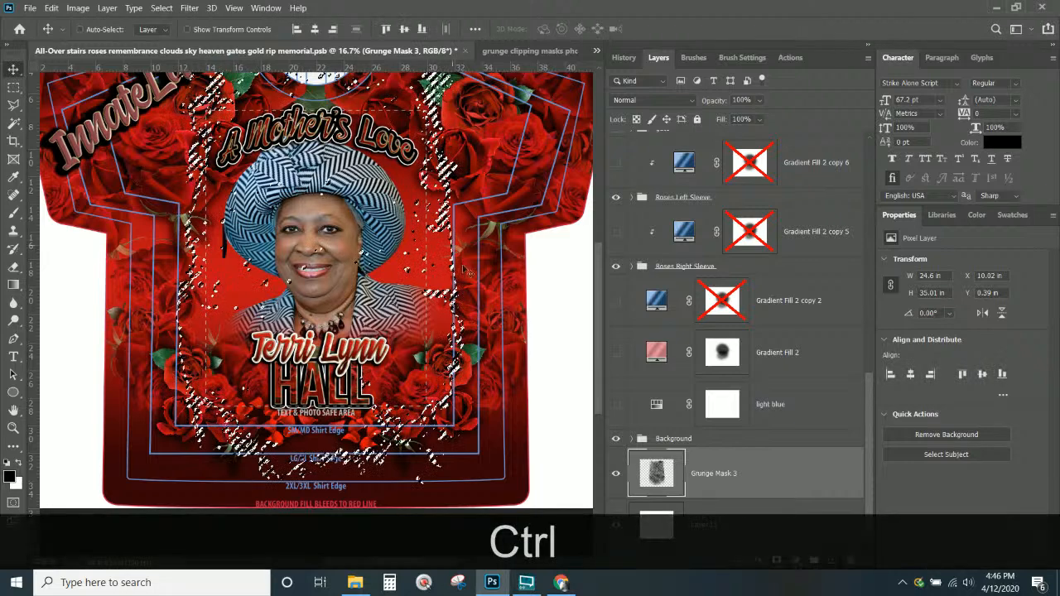
{"action": "left_click", "coordinate": [681, 444]}
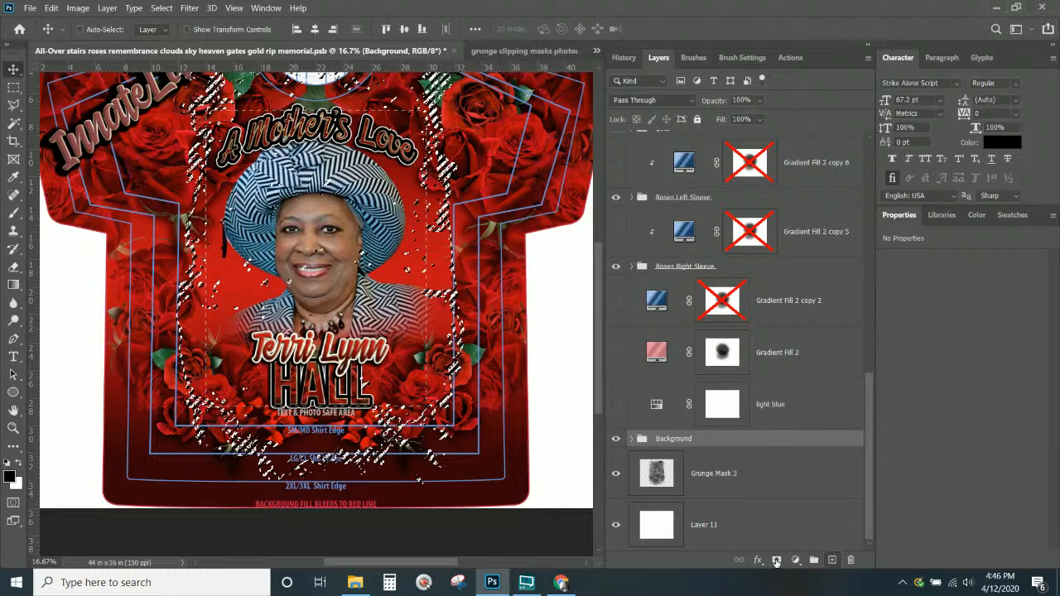
{"action": "left_click", "coordinate": [776, 561]}
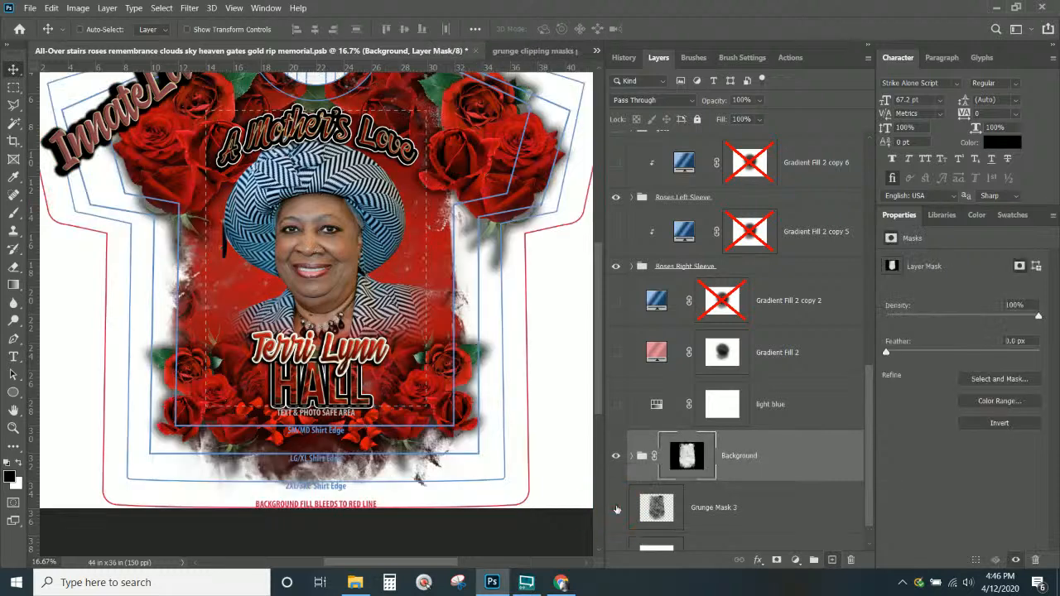
Delete the Grunge Mask 3 layer, then undo the deletion to restore it
{"action": "left_click", "coordinate": [718, 519]}
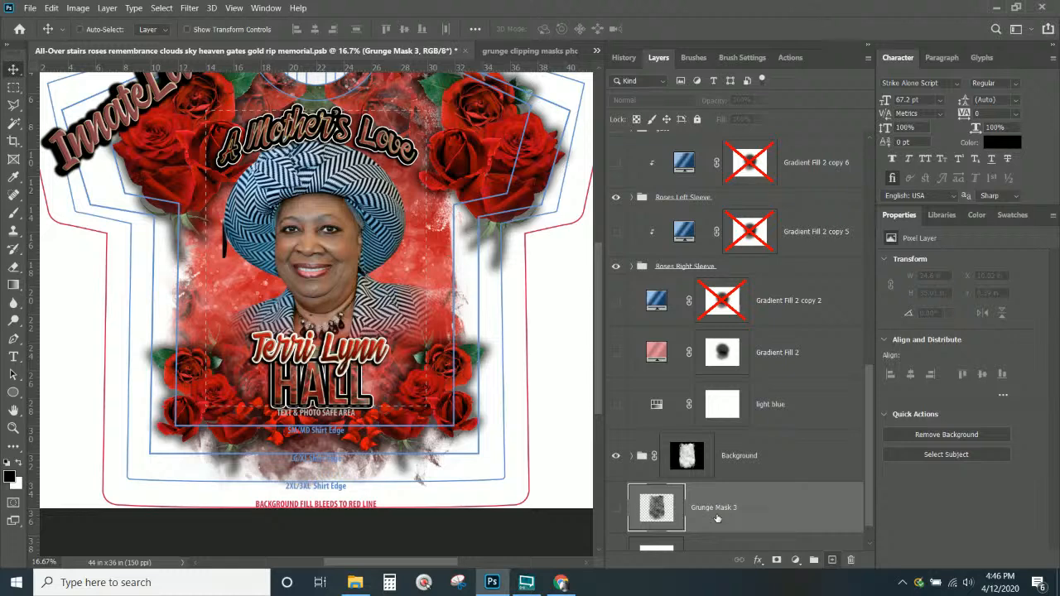
{"action": "key", "text": "Delete"}
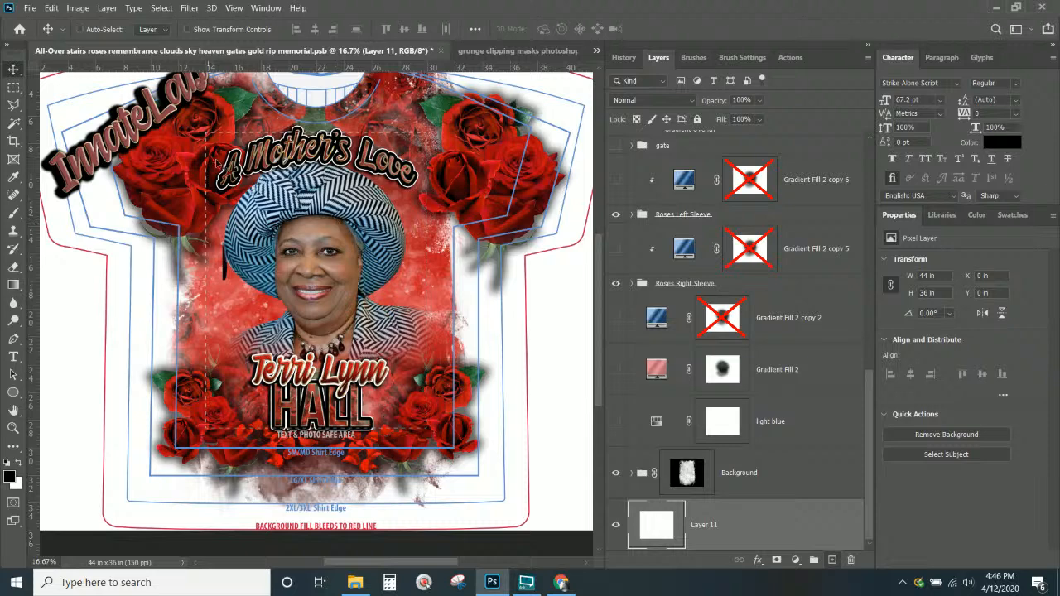
{"action": "left_click_drag", "start_coordinate": [598, 366], "coordinate": [598, 362]}
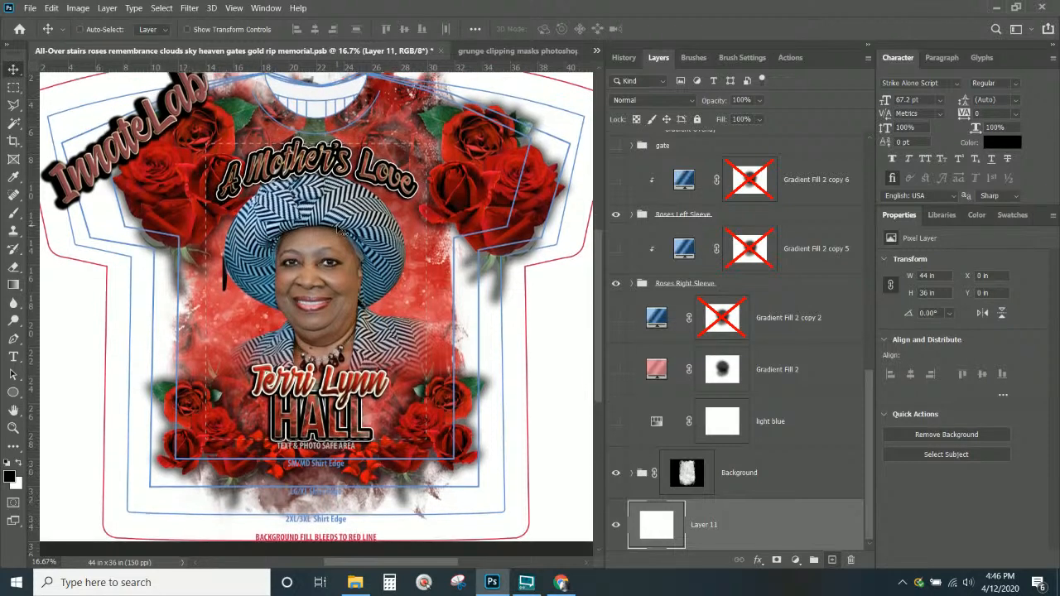
{"action": "left_click", "coordinate": [733, 491]}
{"action": "key", "text": "ctrl"}
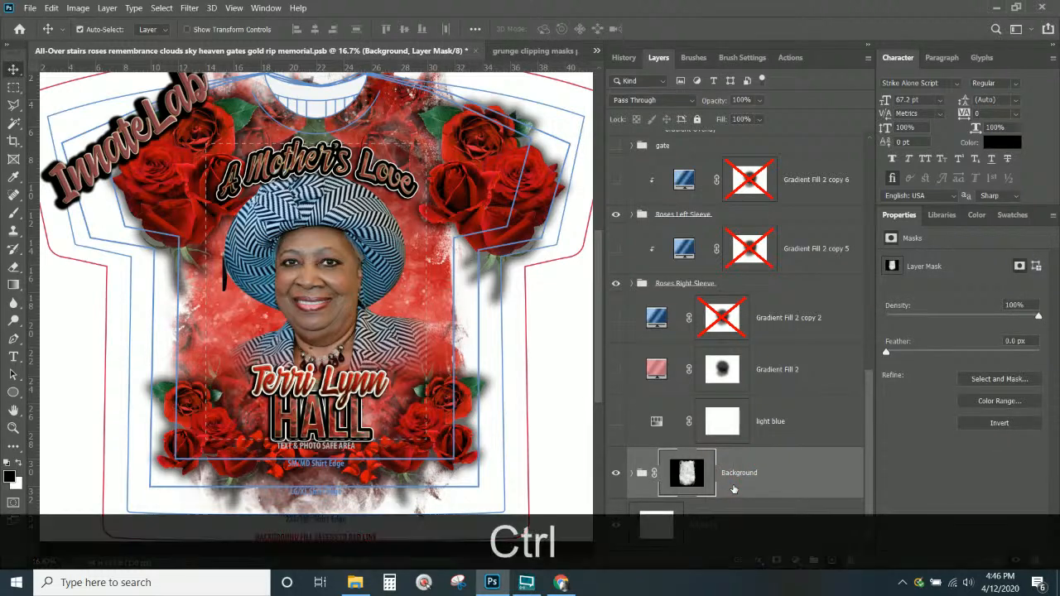
{"action": "key", "text": "ctrl+z"}
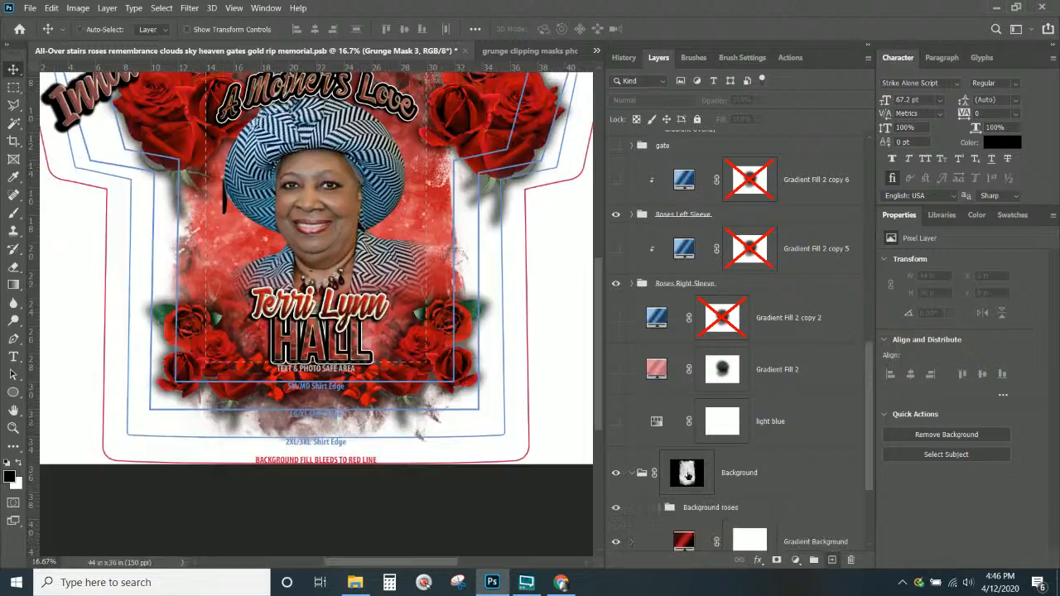
Disable the Background group's mask and move Grunge Mask 3 just above the group
{"action": "left_click", "coordinate": [687, 474]}
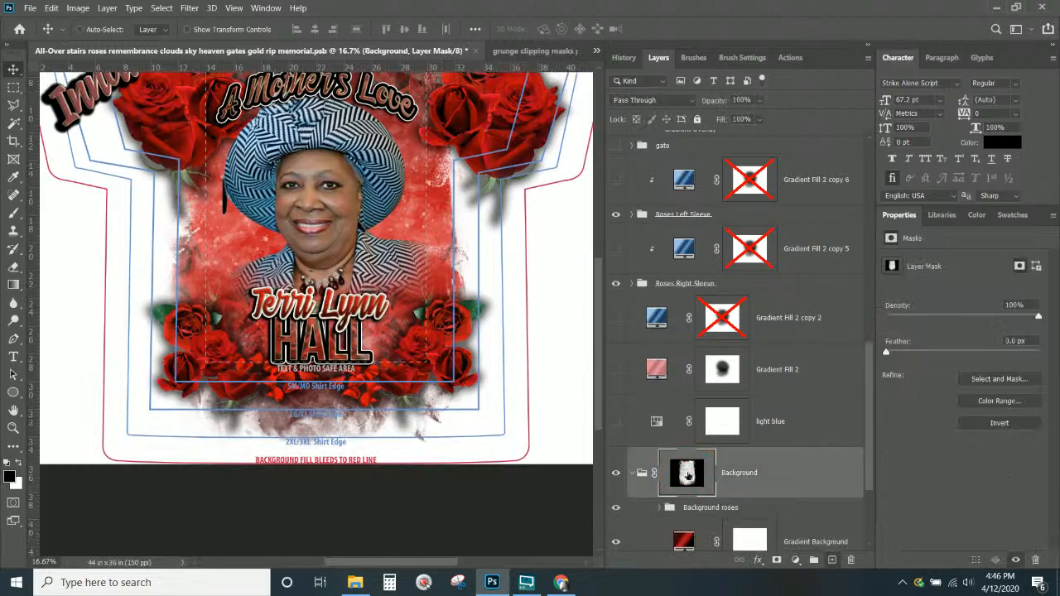
{"action": "right_click", "coordinate": [687, 473]}
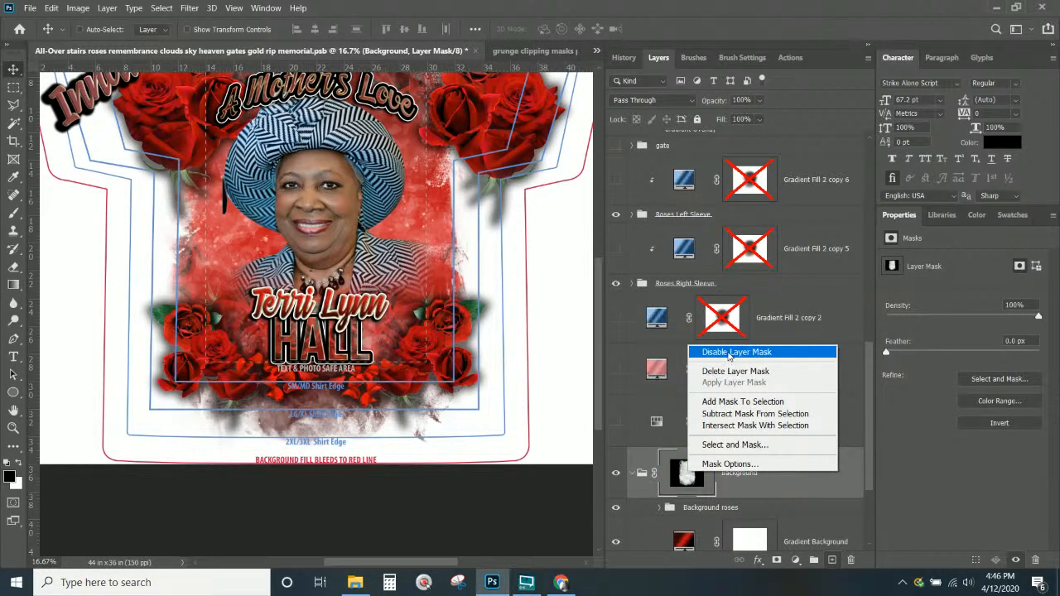
{"action": "left_click", "coordinate": [729, 353]}
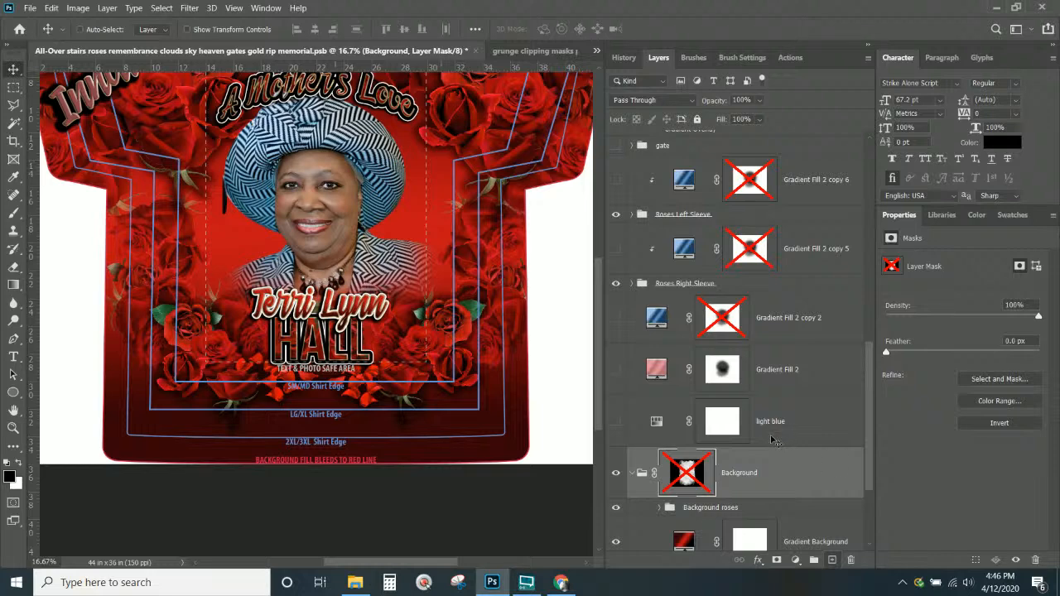
{"action": "scroll", "coordinate": [763, 444], "scroll_direction": "down", "scroll_amount": 3}
{"action": "left_click_drag", "start_coordinate": [716, 476], "coordinate": [700, 311]}
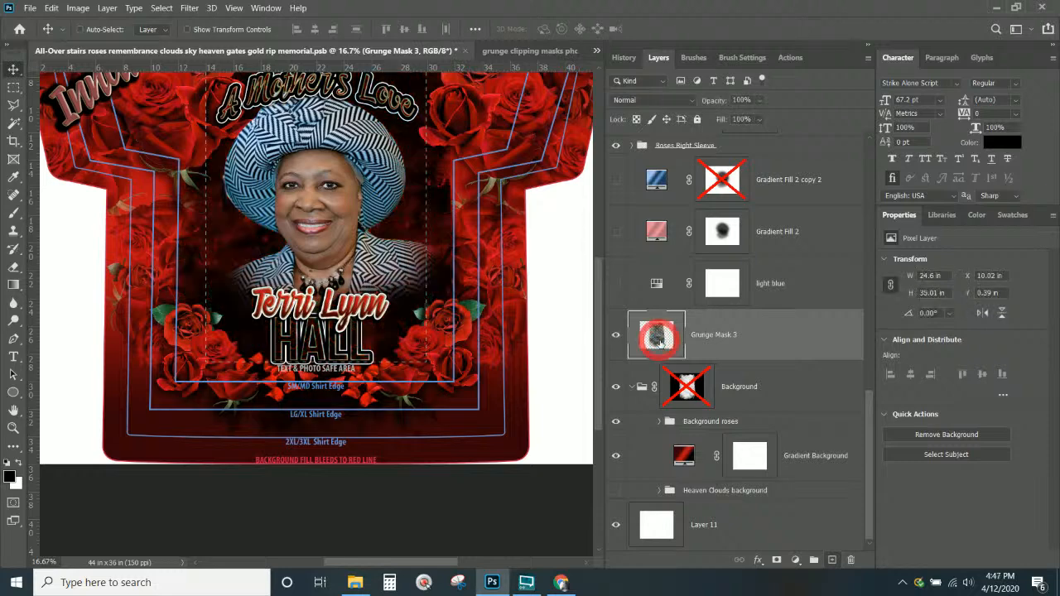
Lower Grunge Mask 3's opacity to 42% so it lightly textures the roses
{"action": "scroll", "coordinate": [429, 243], "scroll_direction": "up", "scroll_amount": 1}
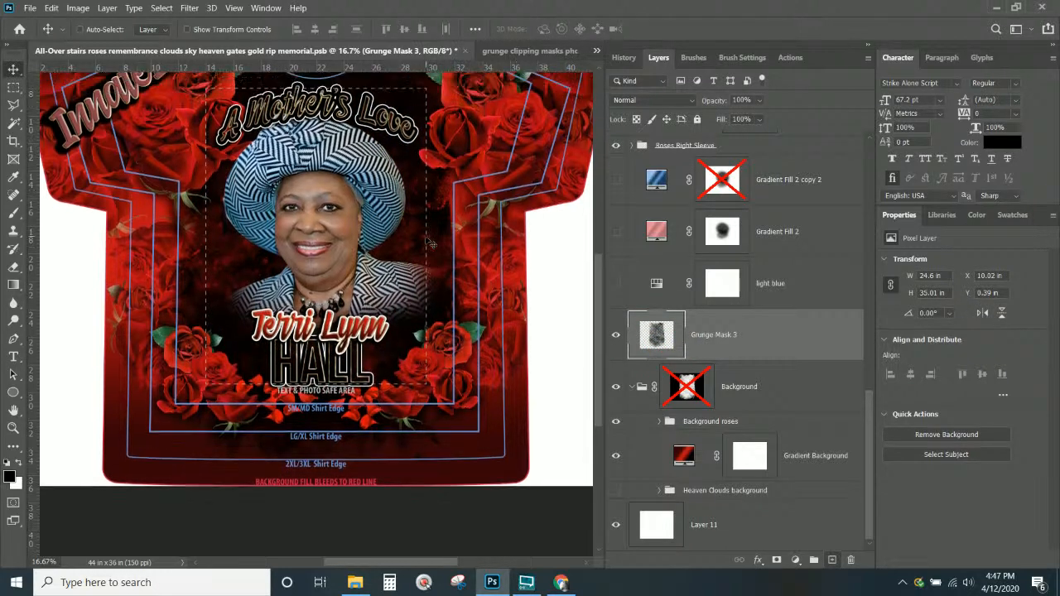
{"action": "scroll", "coordinate": [720, 179], "scroll_direction": "up", "scroll_amount": 3}
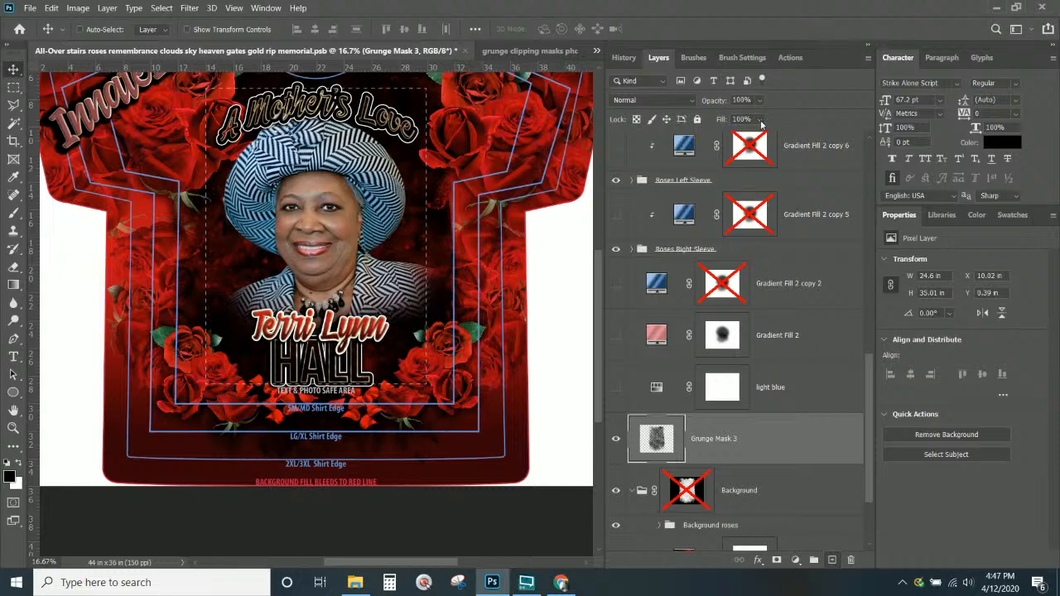
{"action": "left_click", "coordinate": [758, 100]}
{"action": "left_click_drag", "start_coordinate": [745, 115], "coordinate": [742, 118]}
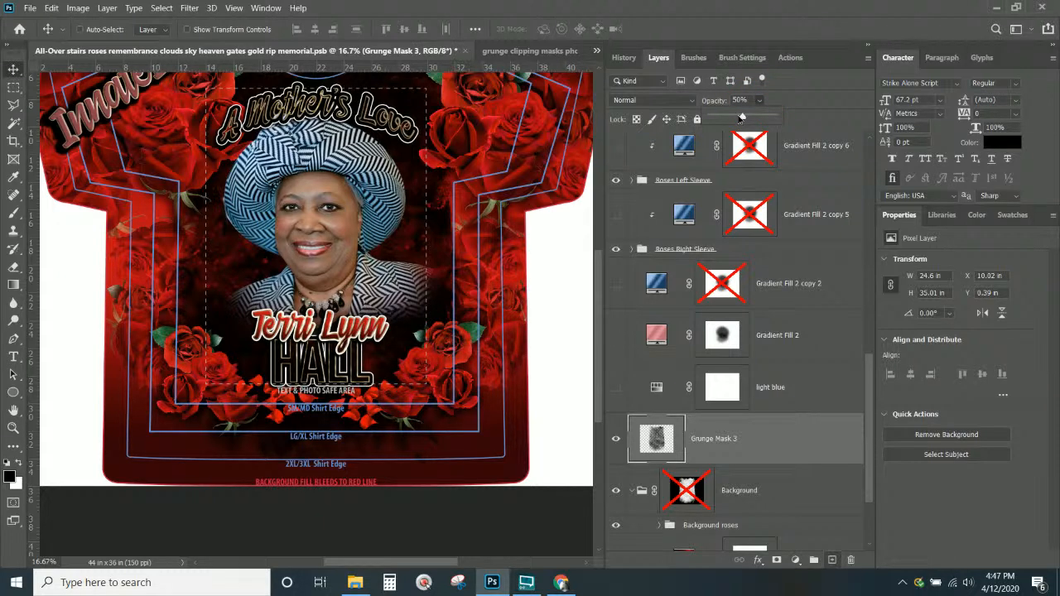
{"action": "left_click_drag", "start_coordinate": [742, 117], "coordinate": [738, 117]}
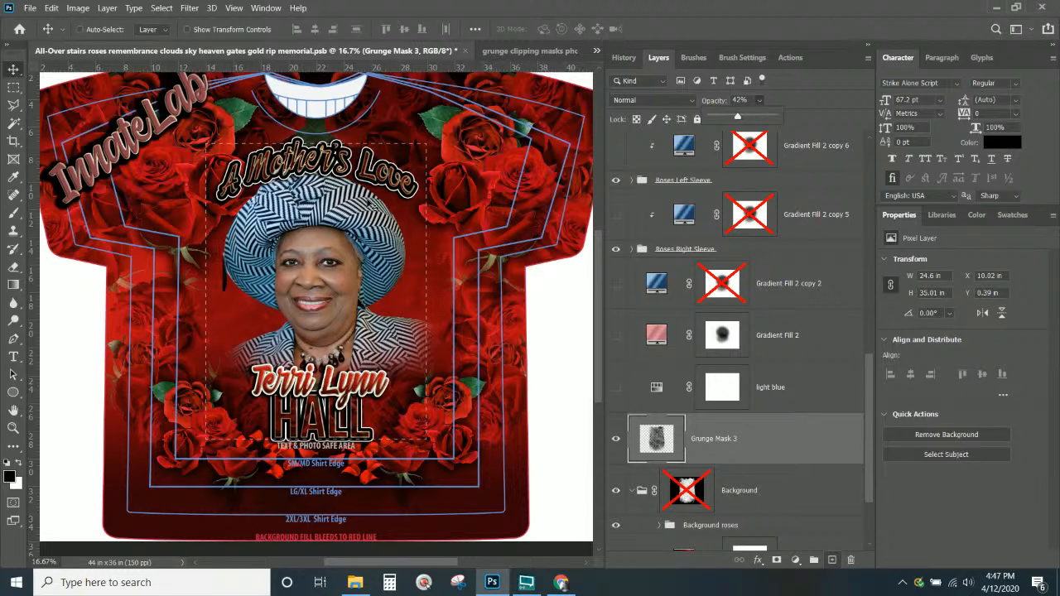
Back in the T-shirt design, re-enable the Background group's grunge mask
{"action": "left_click", "coordinate": [530, 50]}
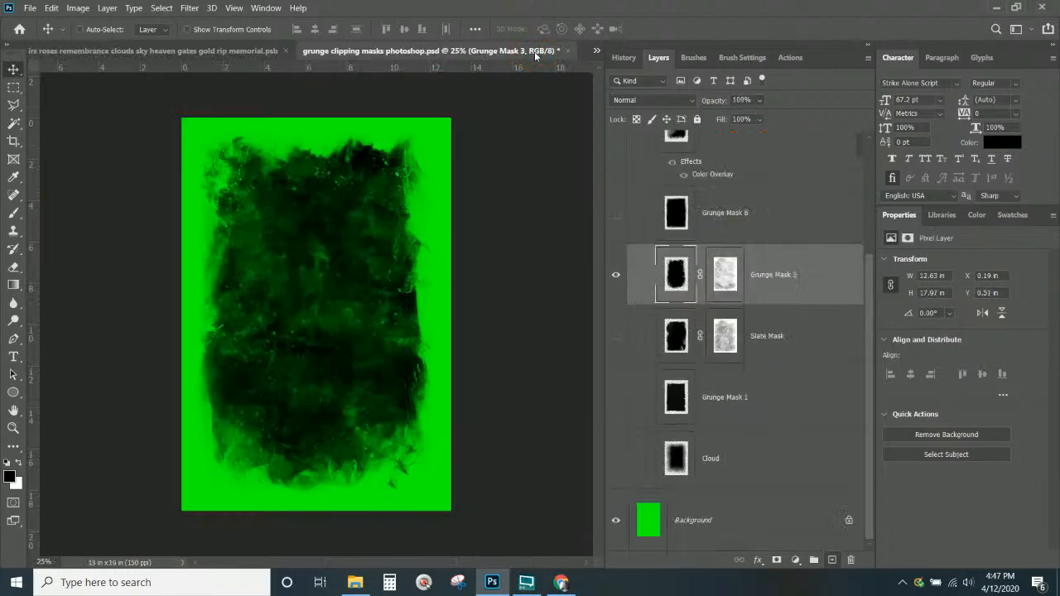
{"action": "left_click", "coordinate": [228, 51]}
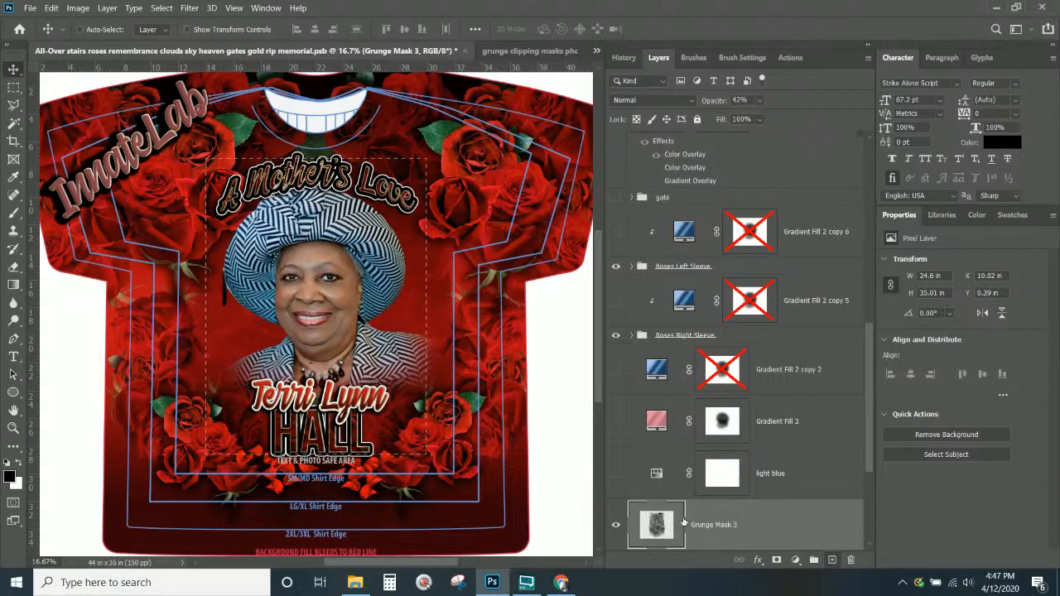
{"action": "scroll", "coordinate": [687, 501], "scroll_direction": "down", "scroll_amount": 3}
{"action": "left_click", "coordinate": [688, 388], "text": "shift"}
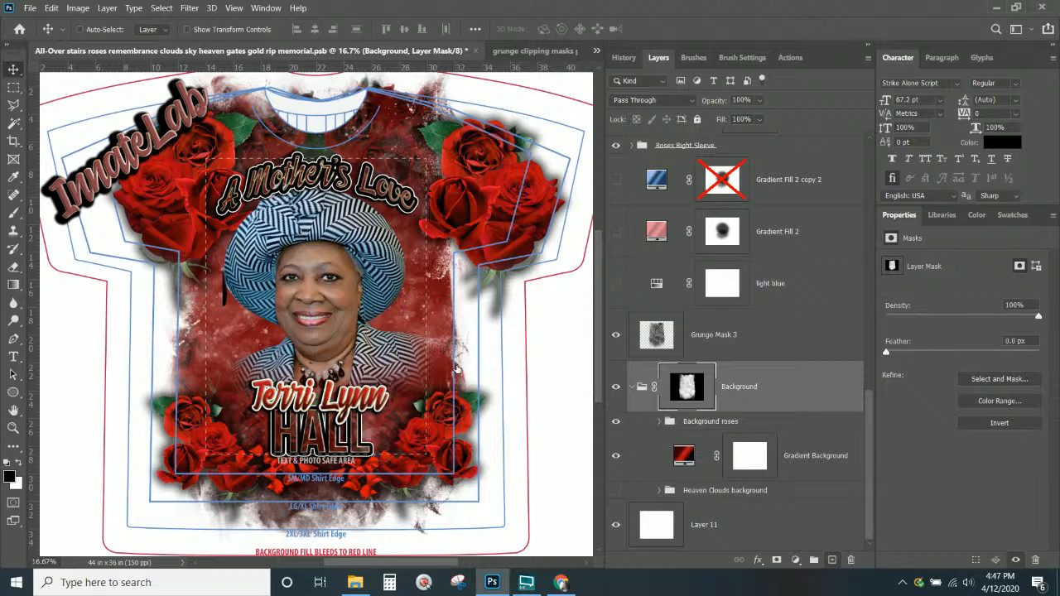
Close the grunge clipping masks document without saving, and close the browser window
{"action": "left_click", "coordinate": [537, 51]}
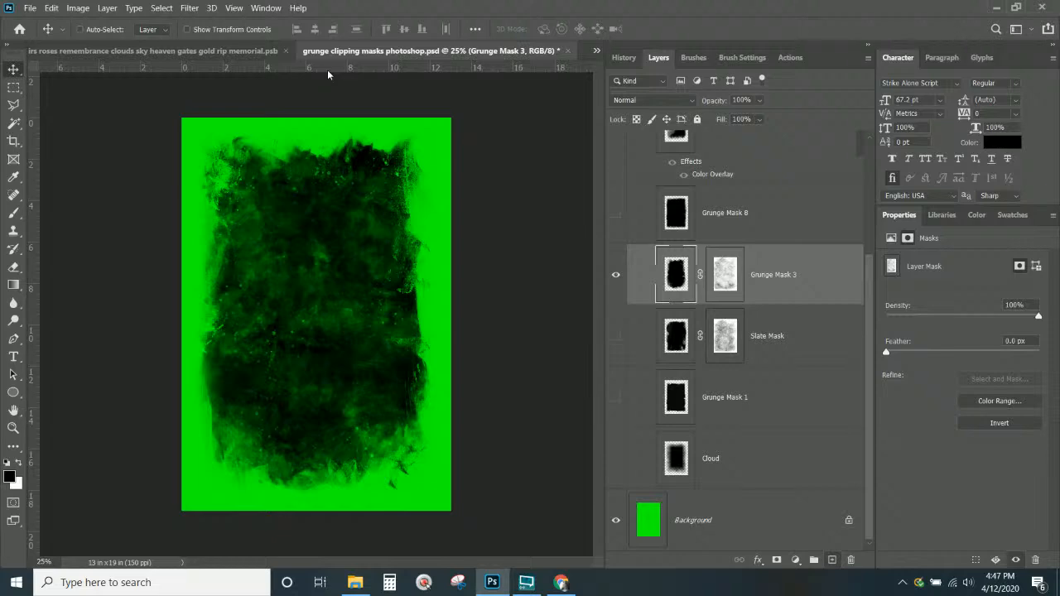
{"action": "left_click", "coordinate": [567, 52]}
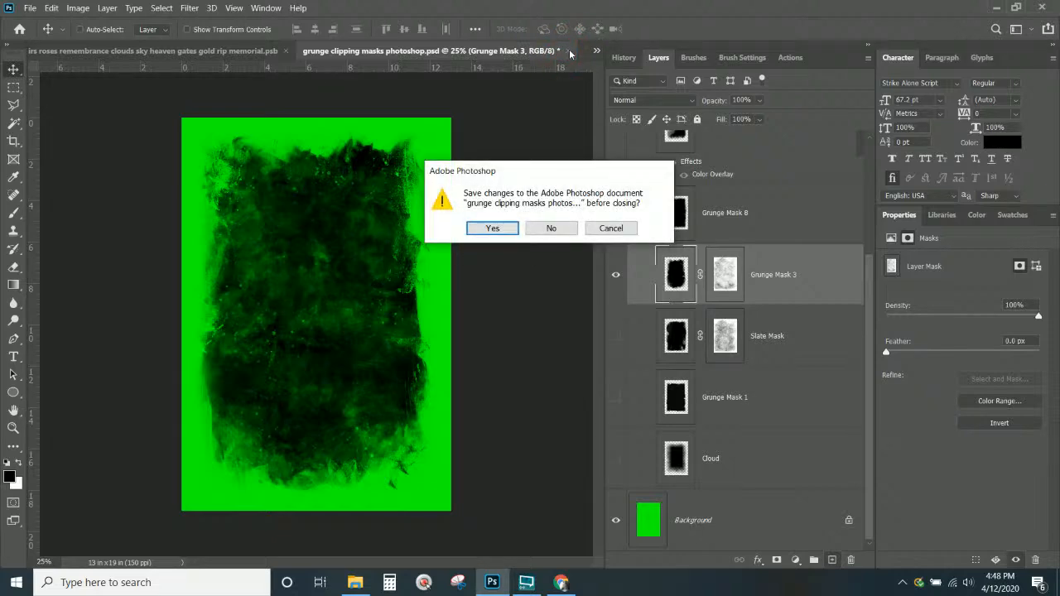
{"action": "left_click", "coordinate": [552, 228]}
{"action": "left_click", "coordinate": [561, 582]}
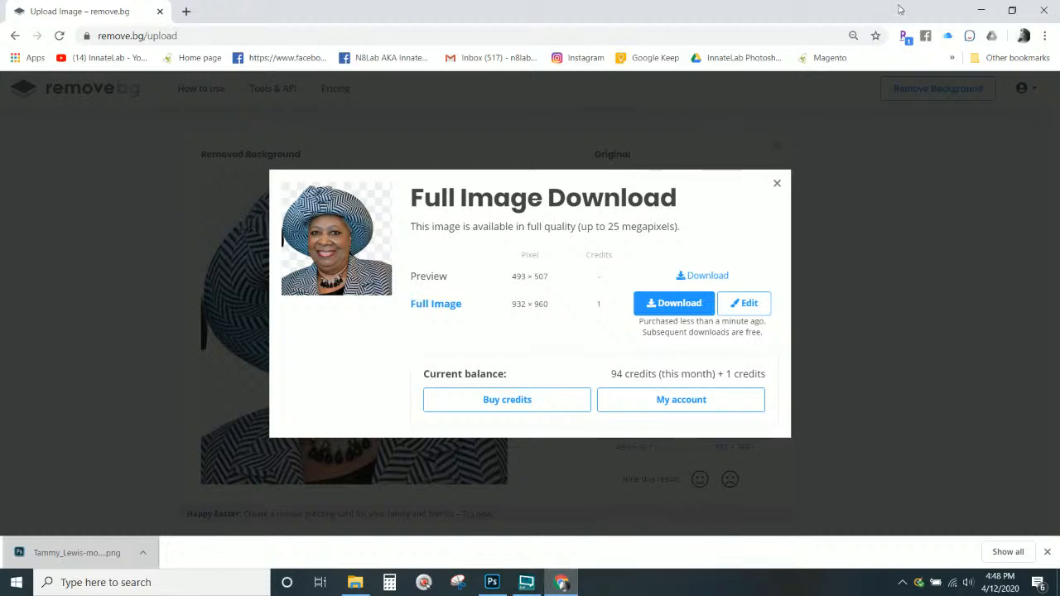
{"action": "left_click", "coordinate": [1044, 11]}
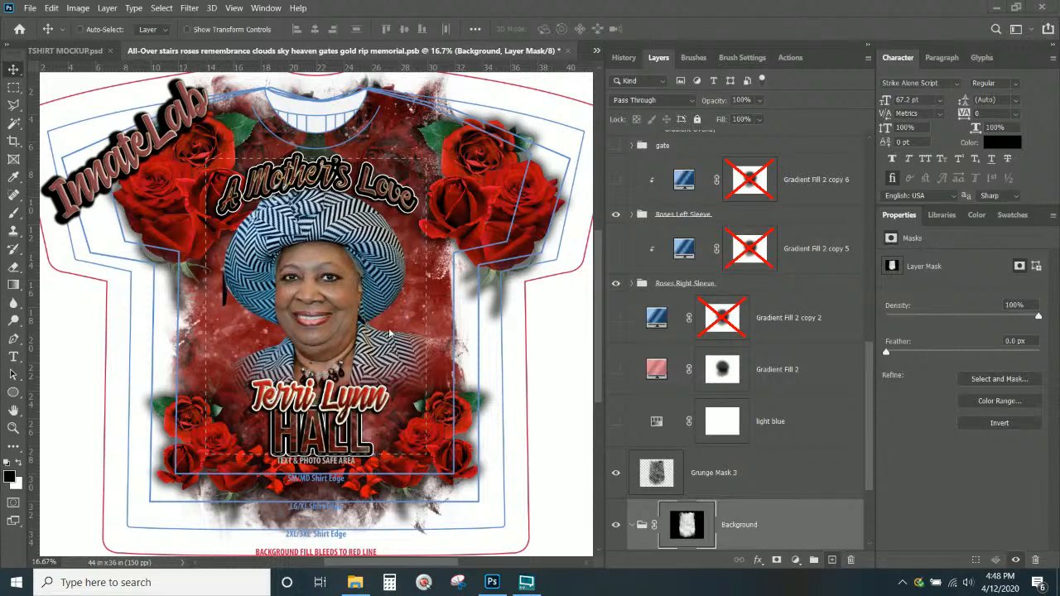
{"action": "scroll", "coordinate": [757, 474], "scroll_direction": "down", "scroll_amount": 3}
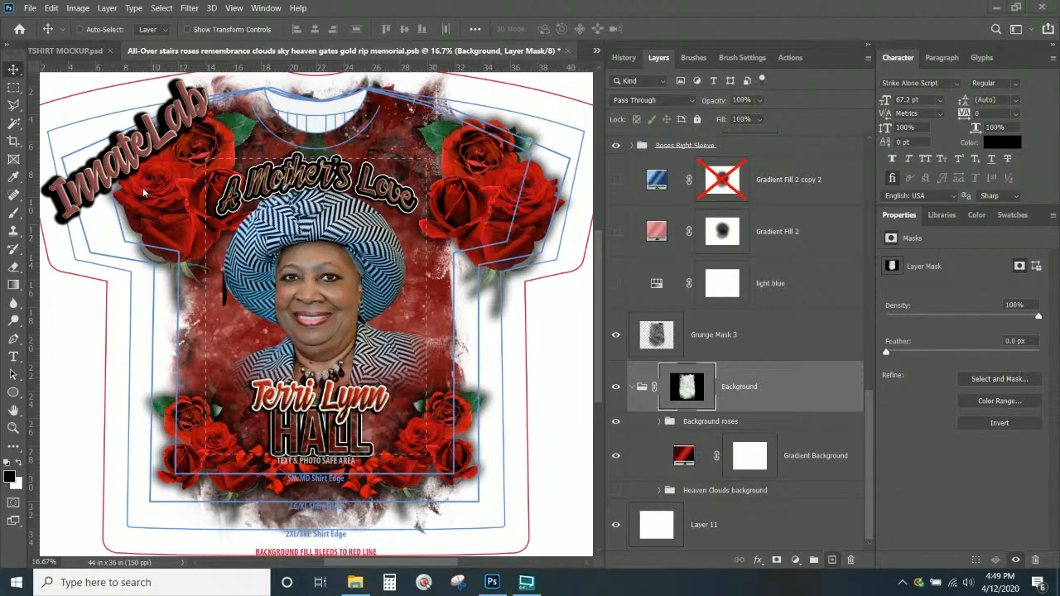
Save the memorial T-shirt design, bringing up Save As in Large Document Format (PSB)
{"action": "scroll", "coordinate": [421, 287], "scroll_direction": "up", "scroll_amount": 1}
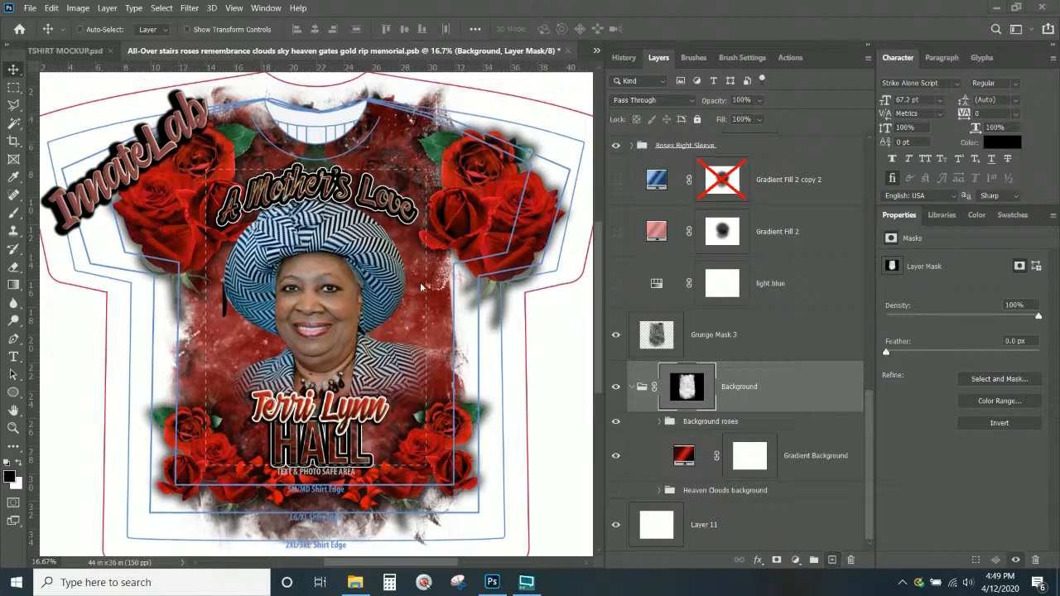
{"action": "scroll", "coordinate": [421, 287], "scroll_direction": "up", "scroll_amount": 3}
{"action": "left_click", "coordinate": [477, 51]}
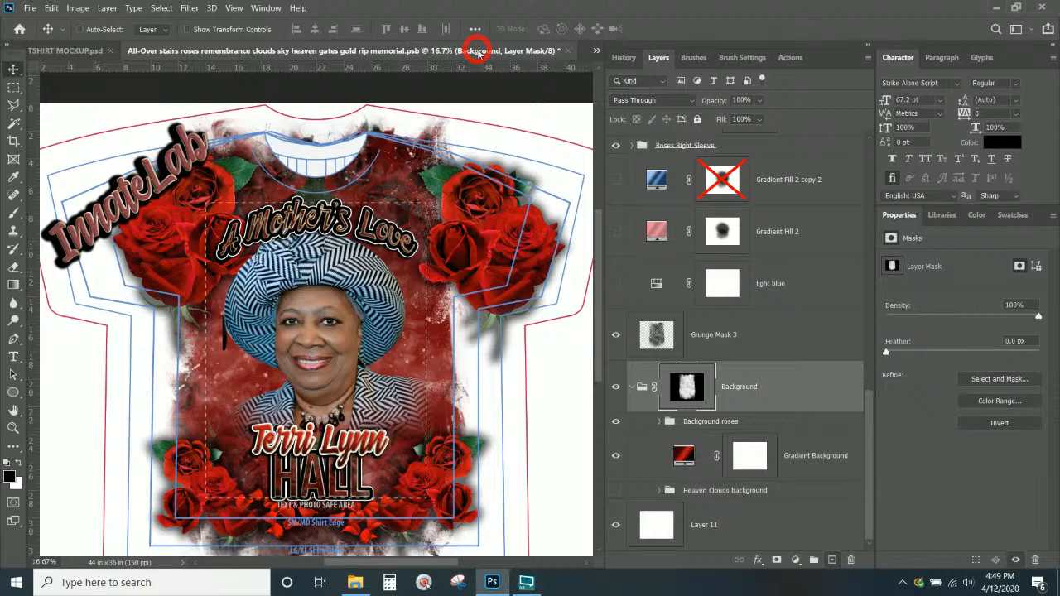
{"action": "key", "text": "ctrl+s"}
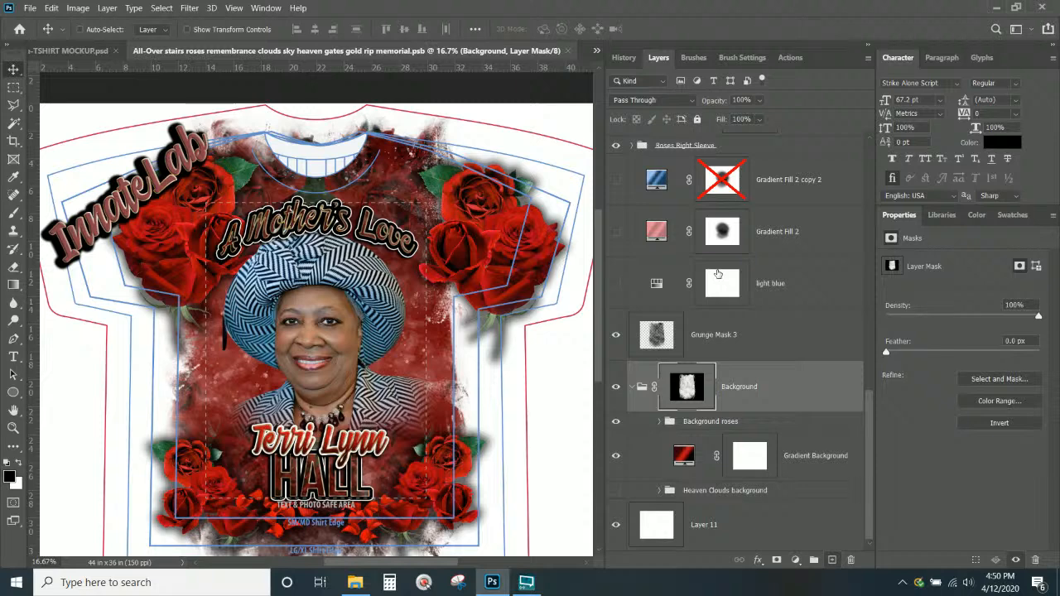
{"action": "scroll", "coordinate": [718, 274], "scroll_direction": "up", "scroll_amount": 5}
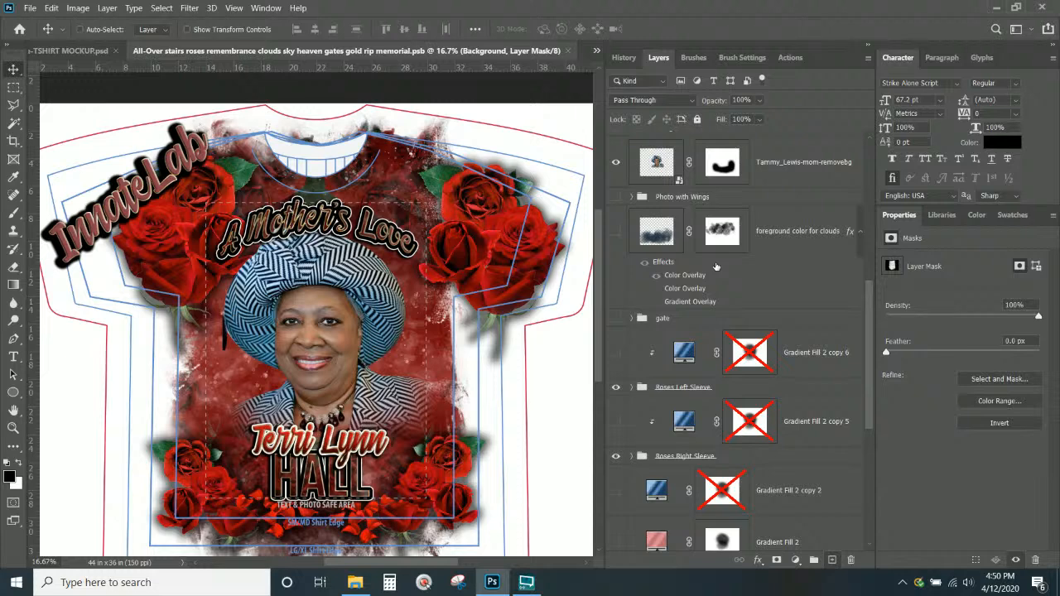
{"action": "left_click", "coordinate": [29, 7]}
Save a copy named 'Roses remembrance clouds sky heaven gates gold rip memorial.psb' as Large Document Format
{"action": "left_click", "coordinate": [49, 166]}
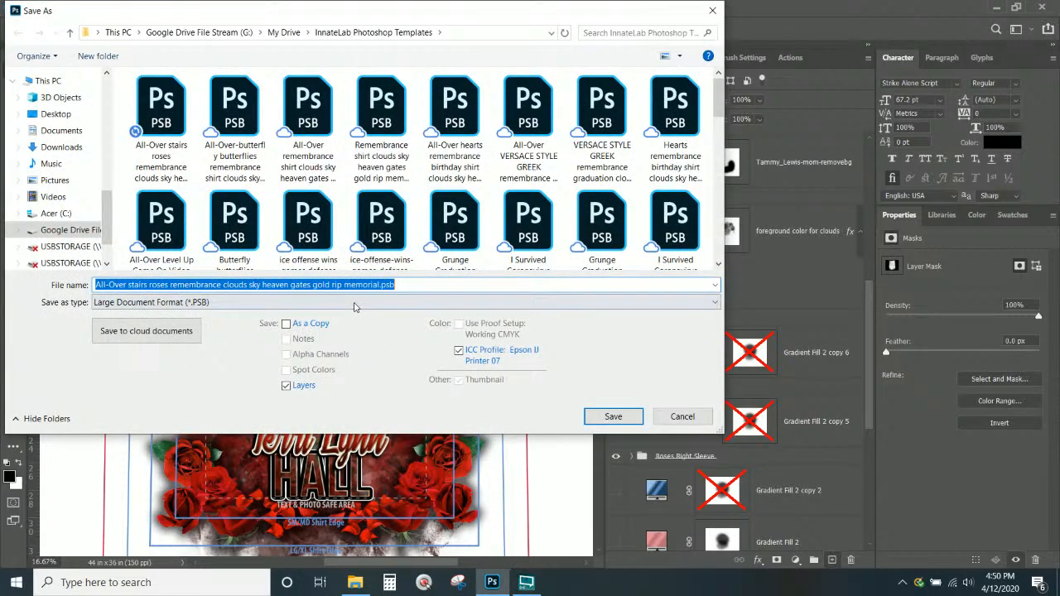
{"action": "left_click", "coordinate": [129, 285]}
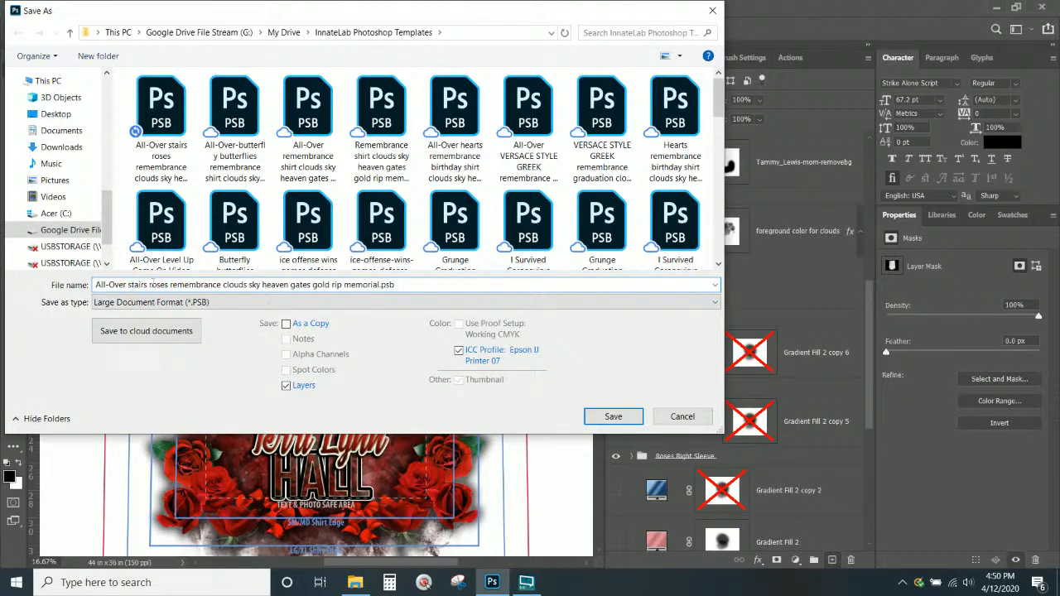
{"action": "left_click_drag", "start_coordinate": [151, 285], "coordinate": [93, 285]}
{"action": "type", "text": "R"}
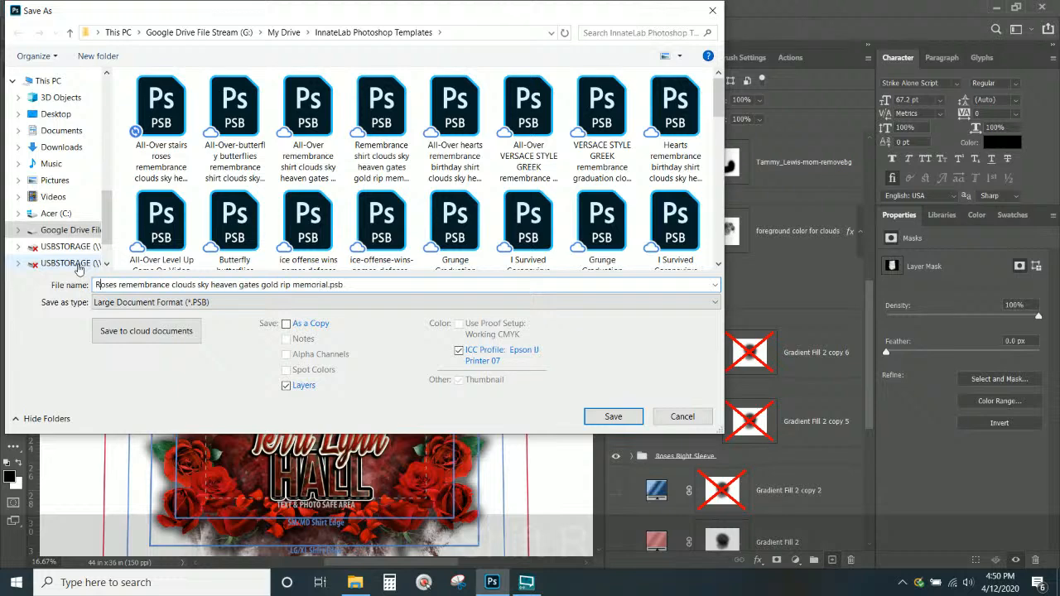
{"action": "left_click", "coordinate": [628, 419]}
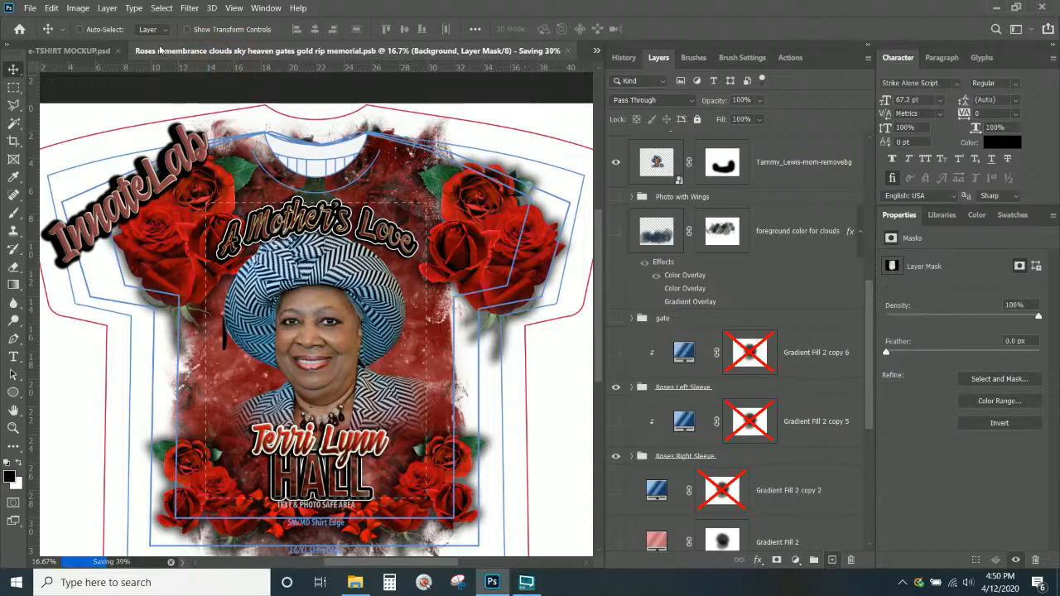
Crop to a 13 x 19 ratio with Delete Cropped Pixels off, giving a 25.32 x 37.03 in canvas
{"action": "left_click", "coordinate": [13, 143]}
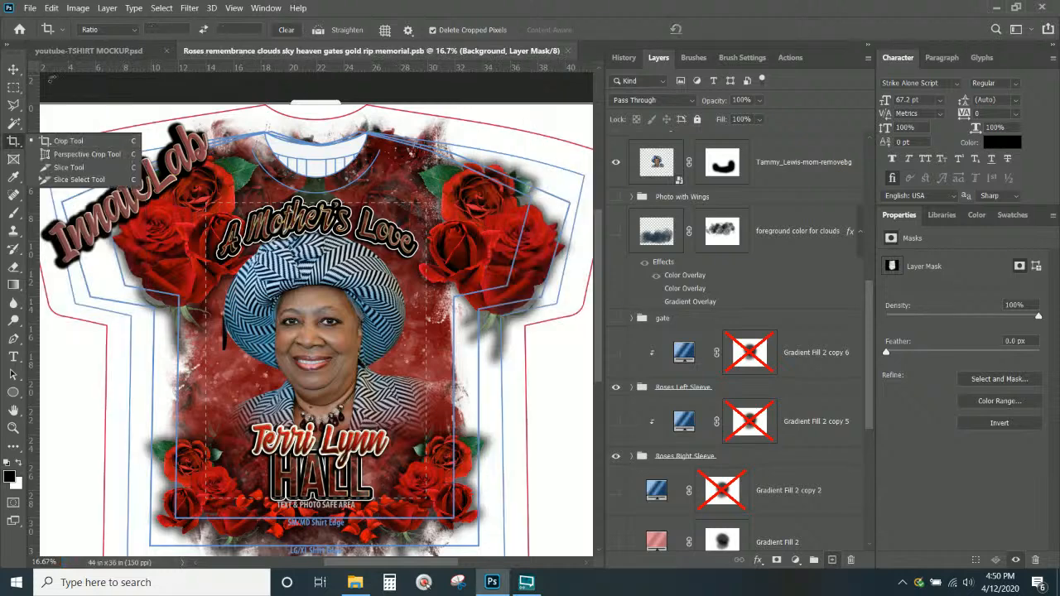
{"action": "left_click", "coordinate": [157, 30]}
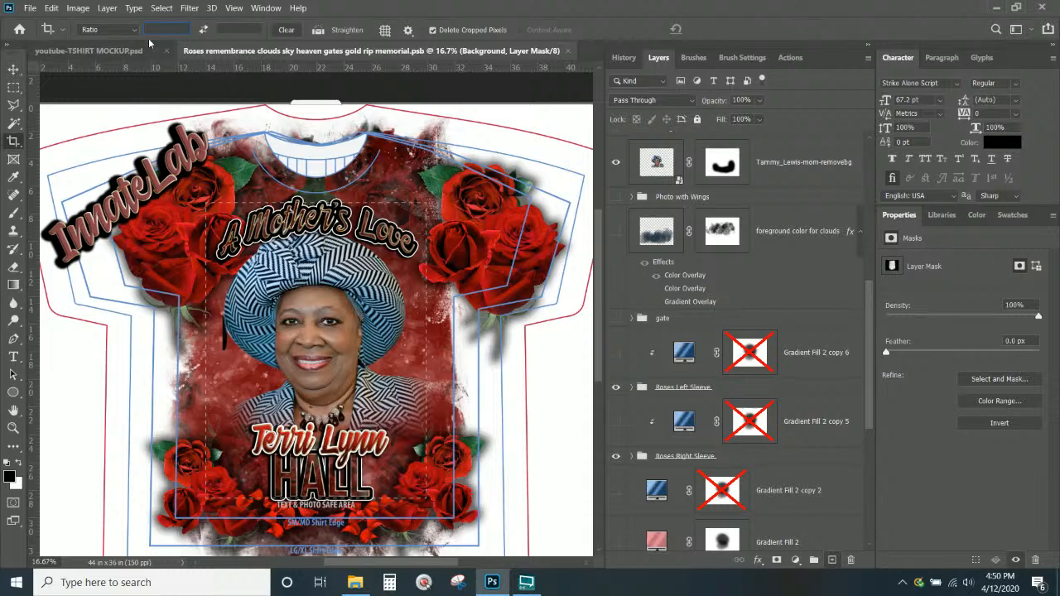
{"action": "type", "text": "13"}
{"action": "left_click", "coordinate": [258, 31]}
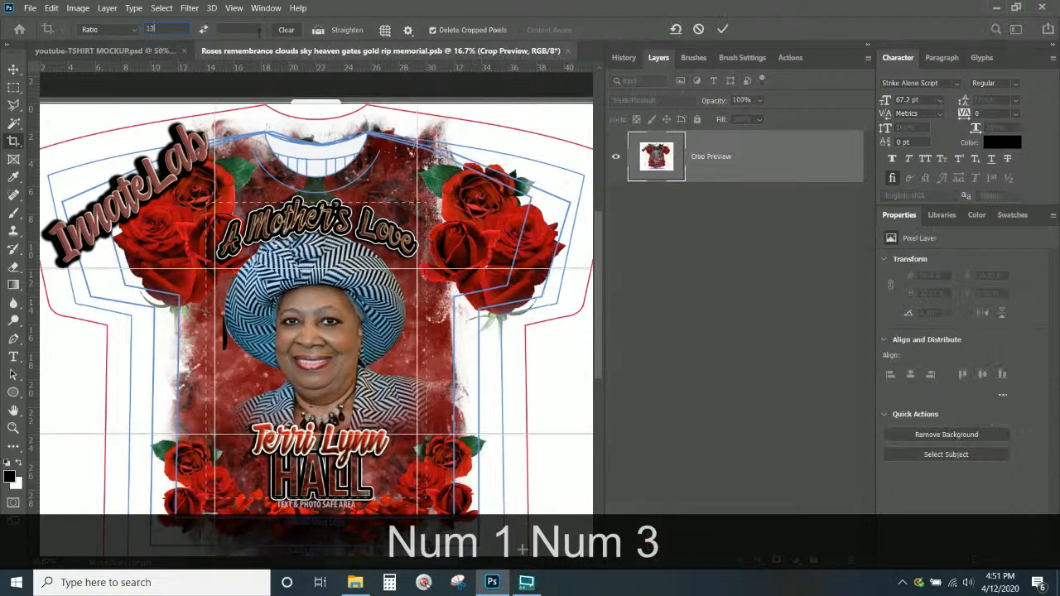
{"action": "type", "text": "19"}
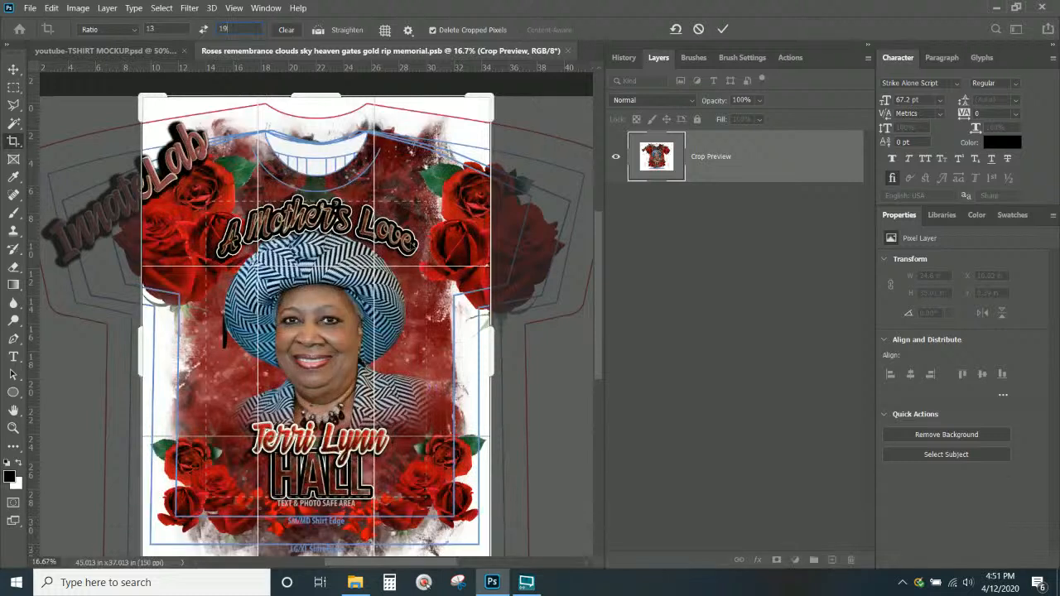
{"action": "left_click", "coordinate": [432, 29]}
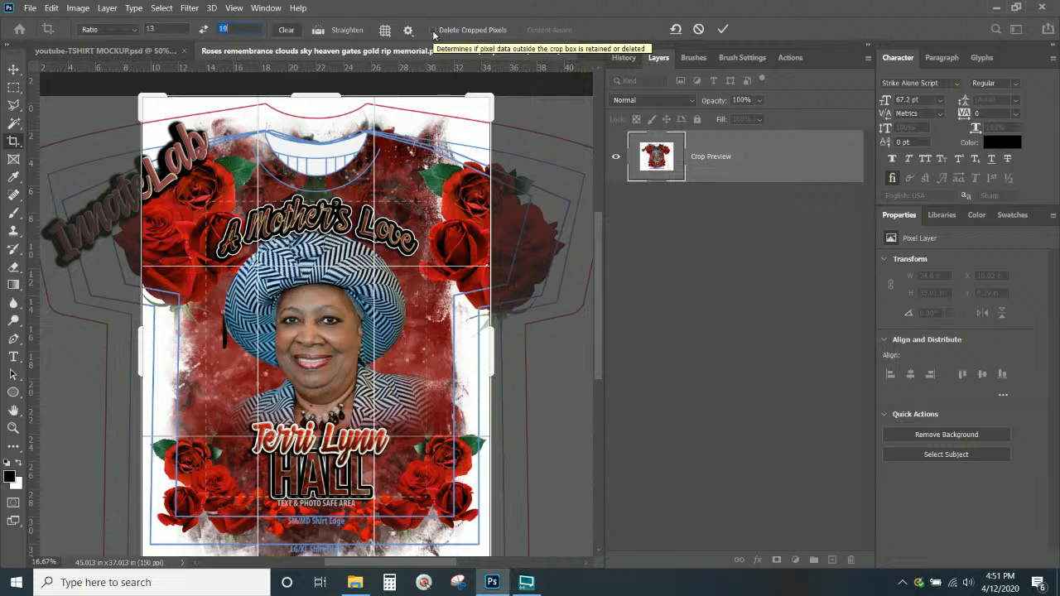
{"action": "key", "text": "Return"}
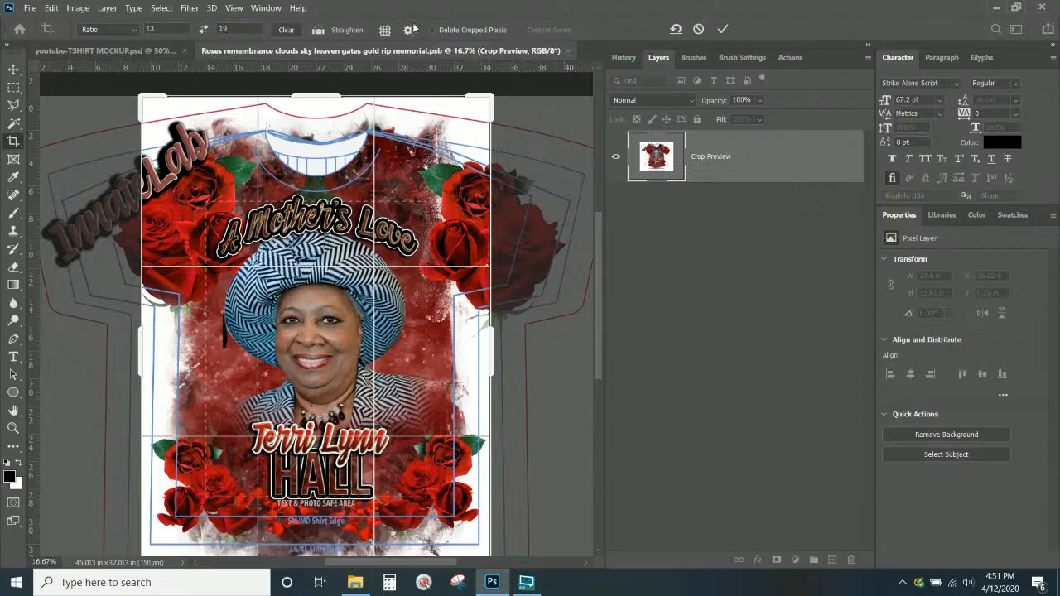
{"action": "left_click", "coordinate": [409, 32]}
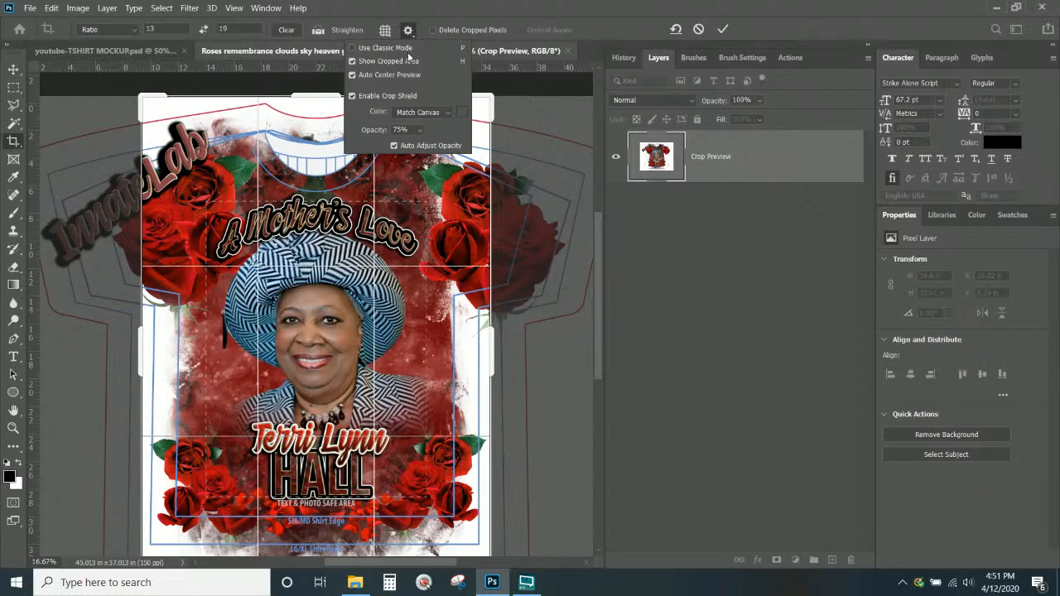
{"action": "key", "text": "Return"}
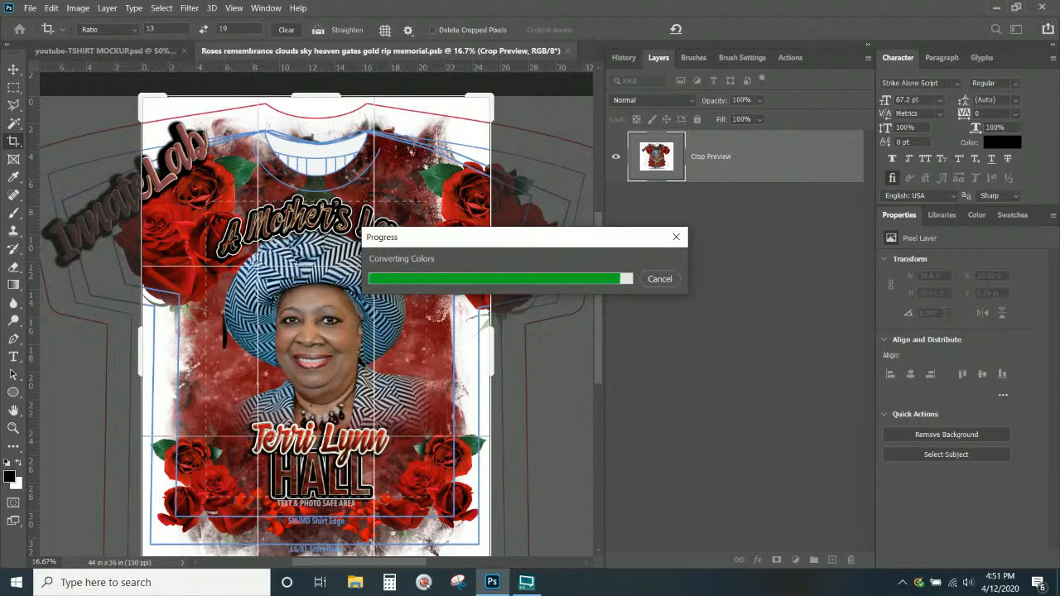
{"action": "mouse_move", "coordinate": [530, 591]}
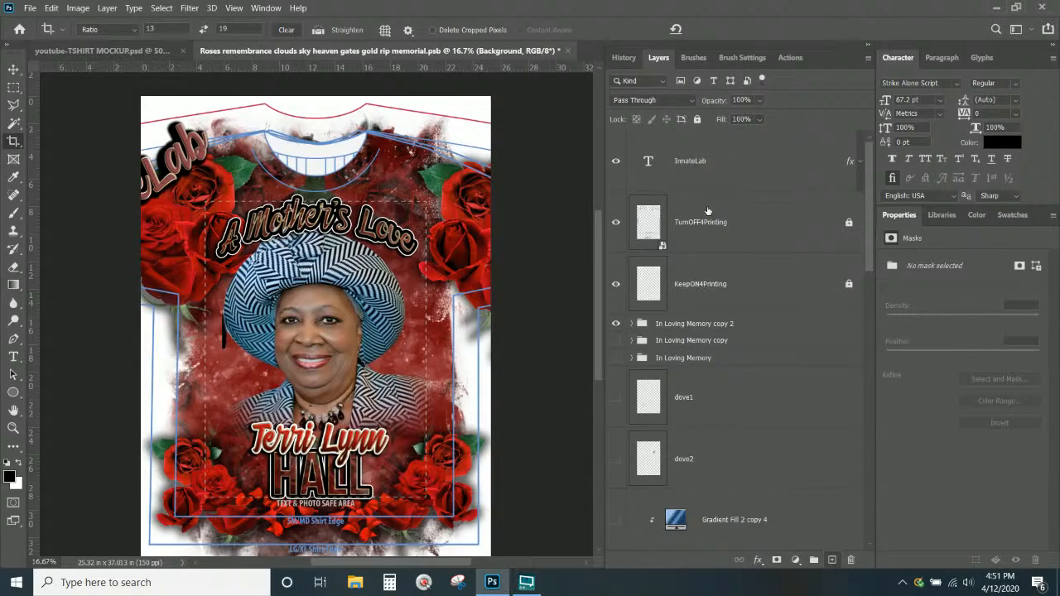
Delete the TurnOFF4Printing and KeepON4Printing template layers
{"action": "left_click", "coordinate": [699, 242]}
{"action": "key", "text": "Delete"}
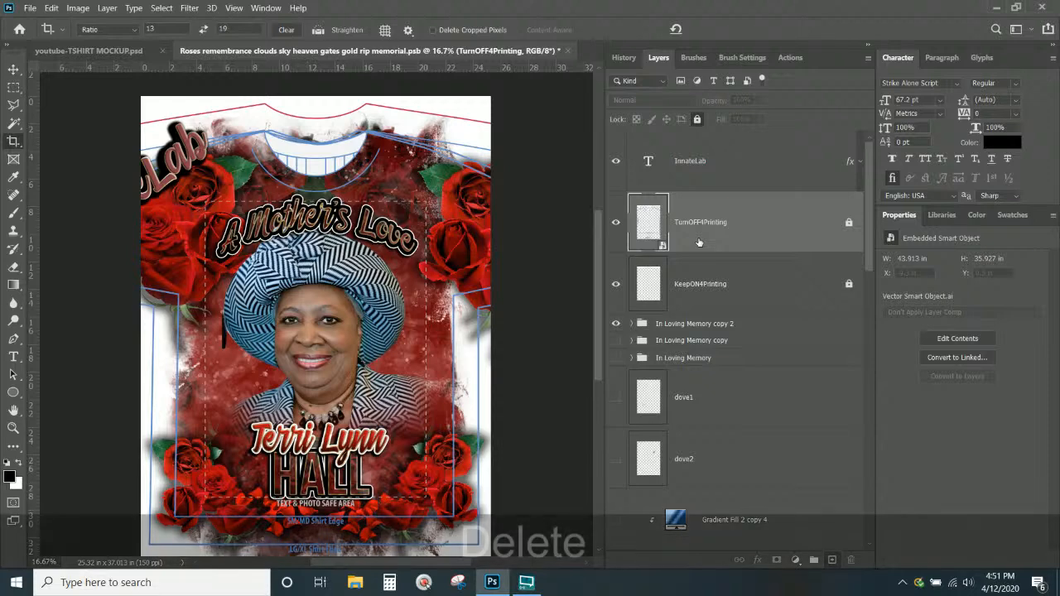
{"action": "left_click", "coordinate": [699, 241]}
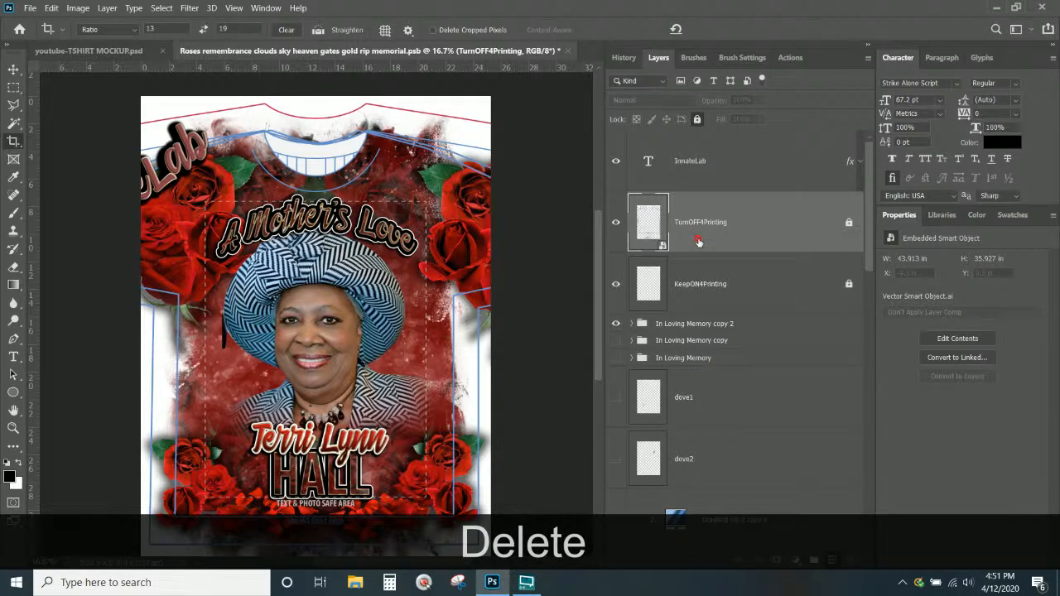
{"action": "key", "text": "Delete"}
{"action": "key", "text": "Delete"}
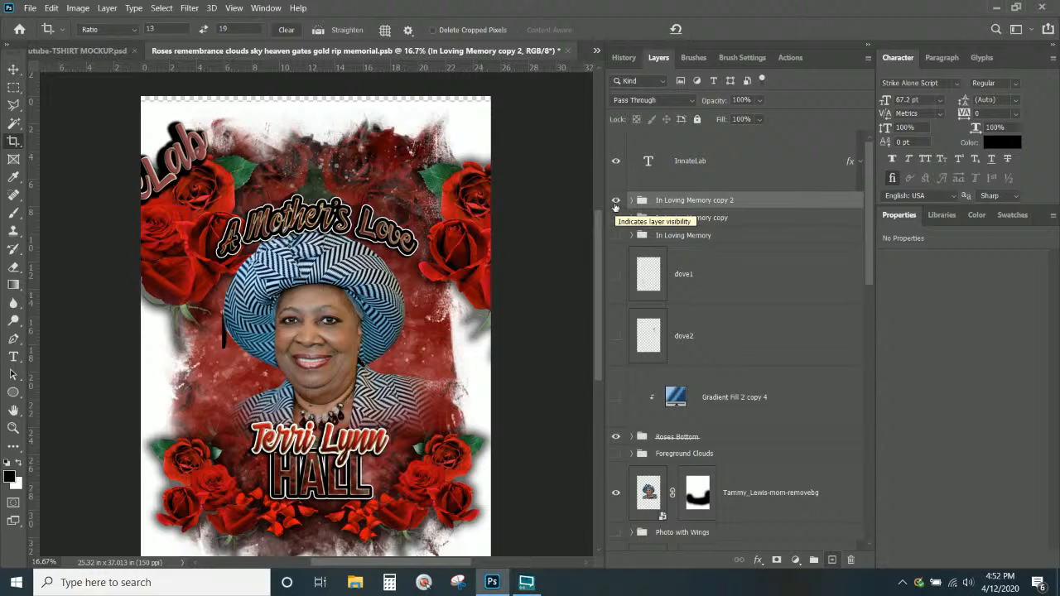
Toggle the In Loving Memory copy 2 text group off and on, then select the In Loving Memory copy group
{"action": "left_click", "coordinate": [616, 202]}
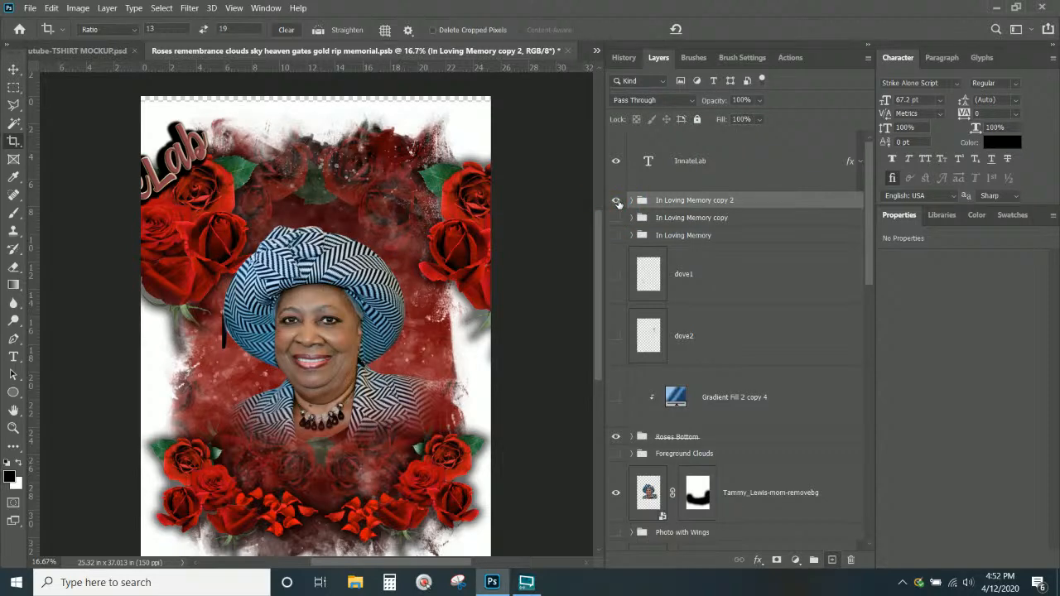
{"action": "left_click", "coordinate": [692, 217]}
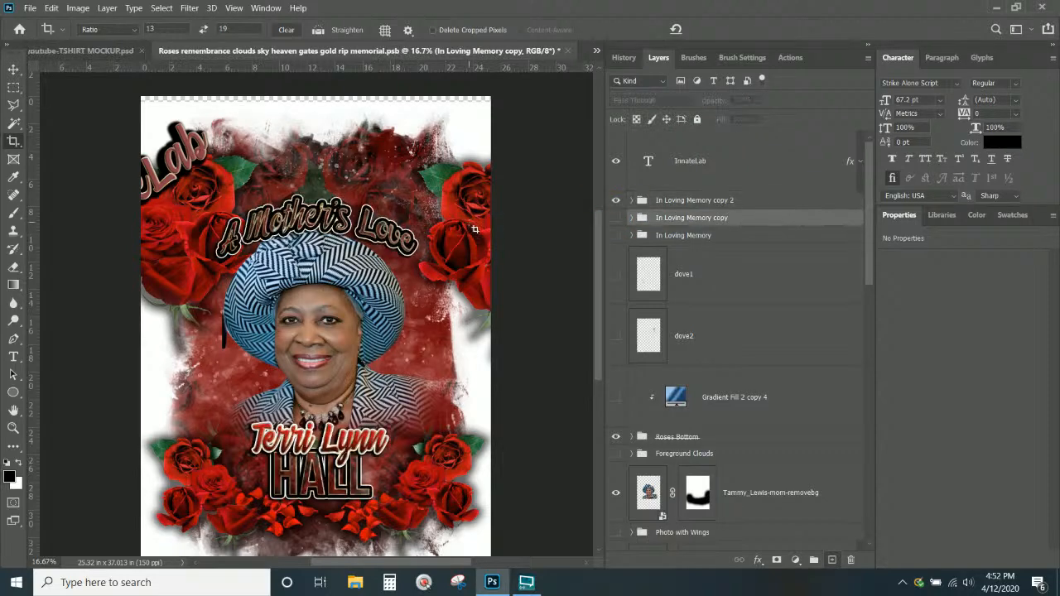
{"action": "right_click", "coordinate": [468, 222]}
{"action": "left_click", "coordinate": [13, 74]}
{"action": "right_click", "coordinate": [466, 200]}
{"action": "left_click", "coordinate": [13, 71]}
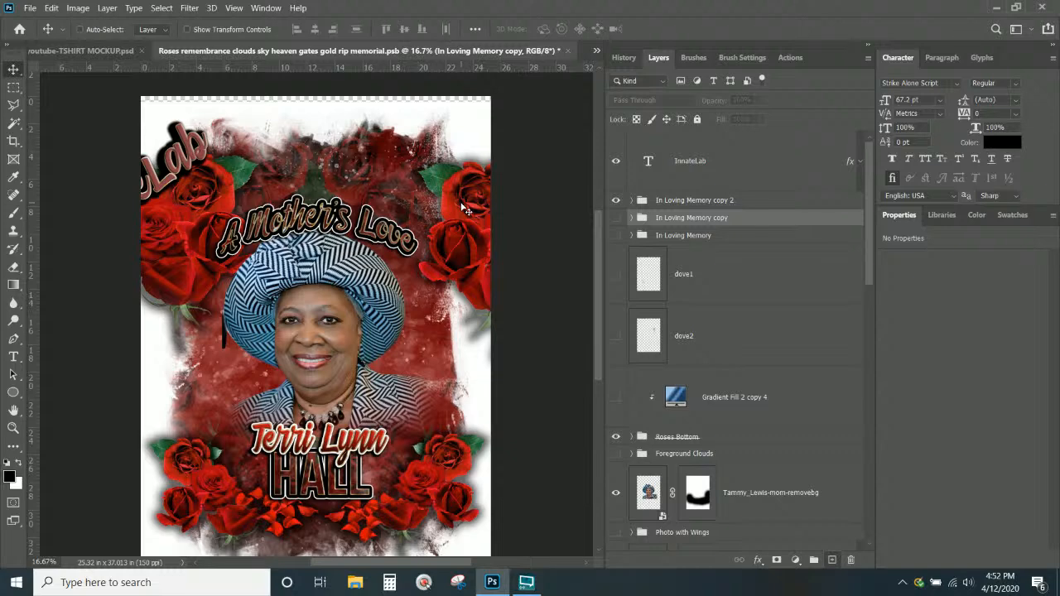
Slide the Roses Right Sleeve group left and the Roses Left Sleeve group right, toward the portrait
{"action": "left_click_drag", "start_coordinate": [467, 210], "coordinate": [399, 215]}
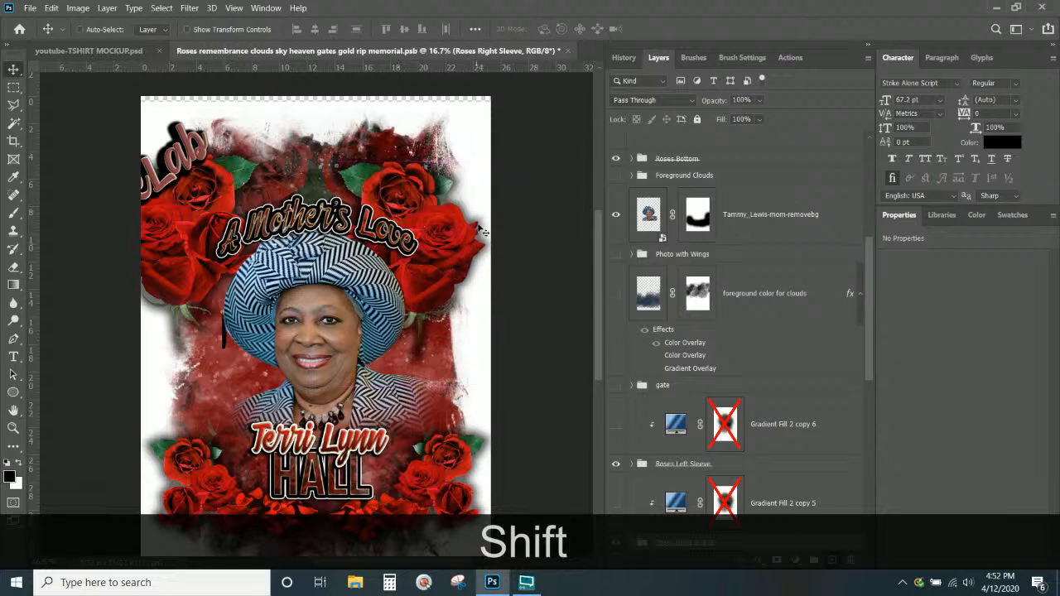
{"action": "left_click_drag", "start_coordinate": [466, 260], "coordinate": [460, 259]}
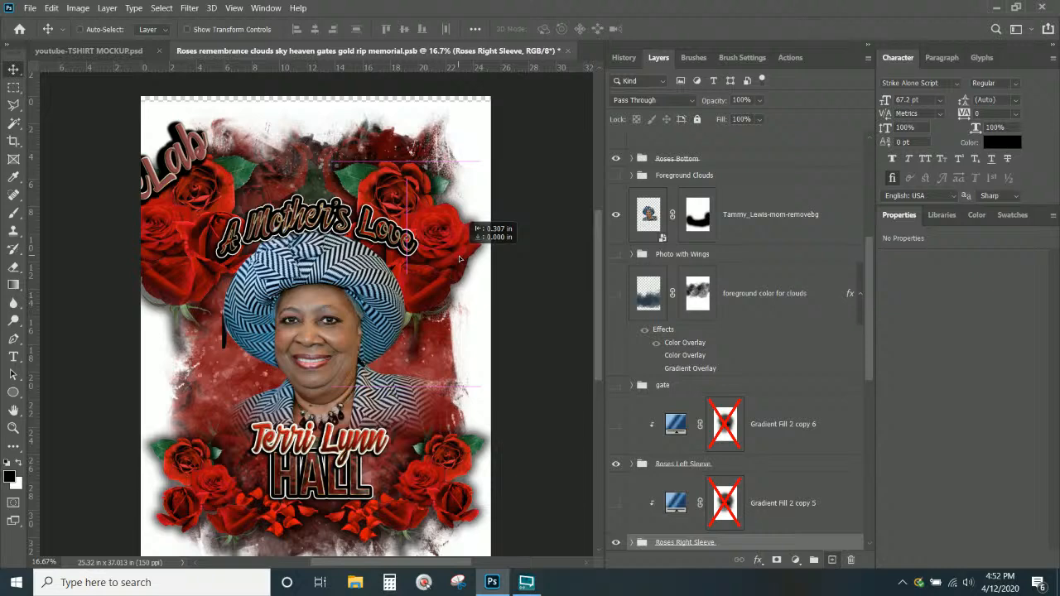
{"action": "left_click_drag", "start_coordinate": [460, 259], "coordinate": [460, 260]}
{"action": "left_click", "coordinate": [176, 237], "text": "ctrl"}
{"action": "left_click_drag", "start_coordinate": [176, 237], "coordinate": [225, 250]}
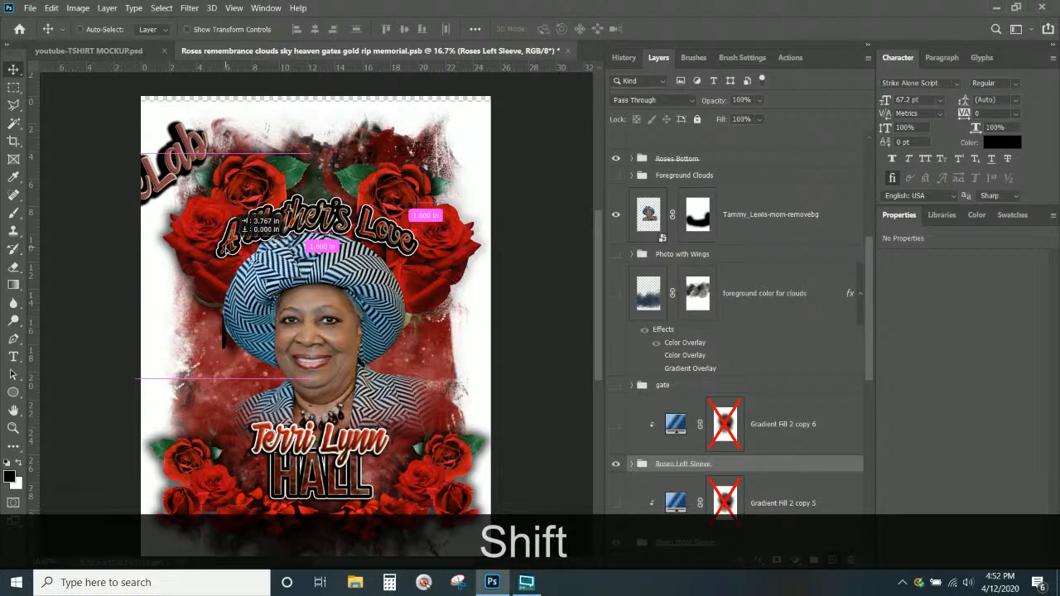
{"action": "left_click_drag", "start_coordinate": [225, 249], "coordinate": [226, 249]}
{"action": "scroll", "coordinate": [226, 250], "scroll_direction": "down", "scroll_amount": 5}
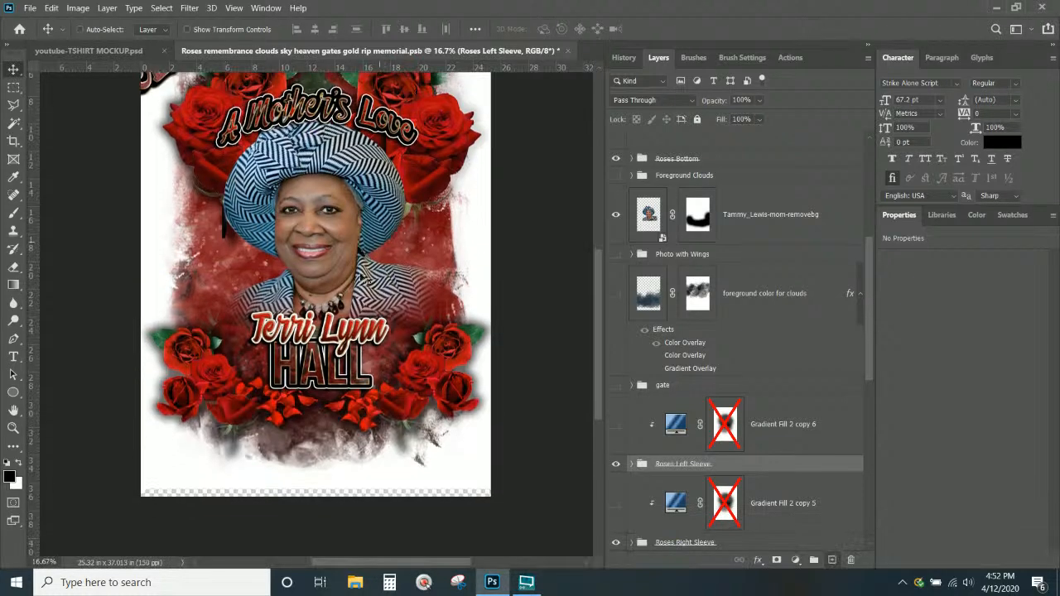
{"action": "right_click", "coordinate": [441, 371]}
Reduce the Roses group's Outer Glow to 38 px size and 8% spread
{"action": "left_click", "coordinate": [455, 375]}
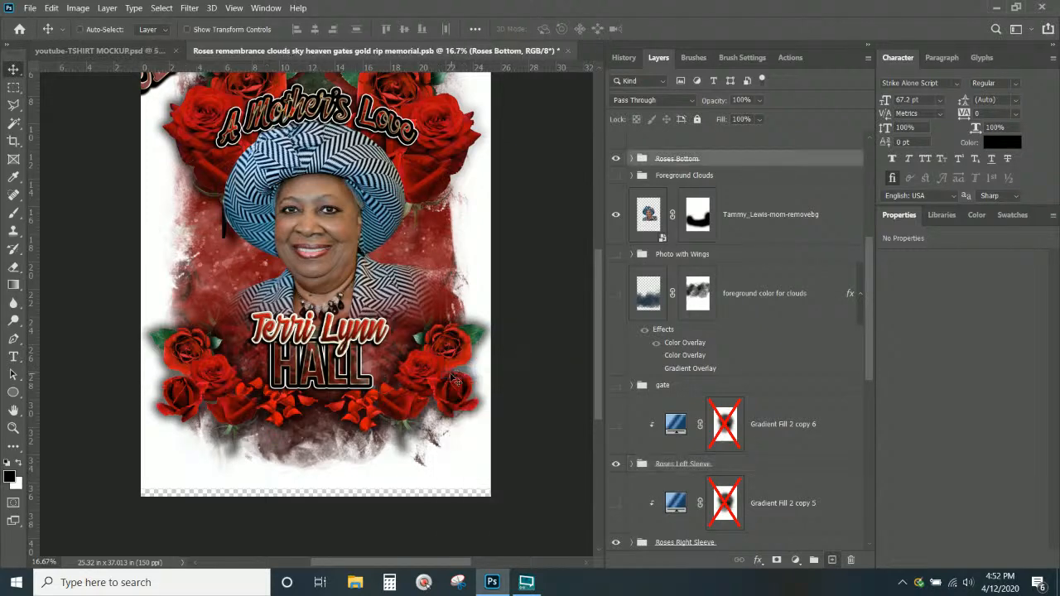
{"action": "key", "text": "ctrl+t"}
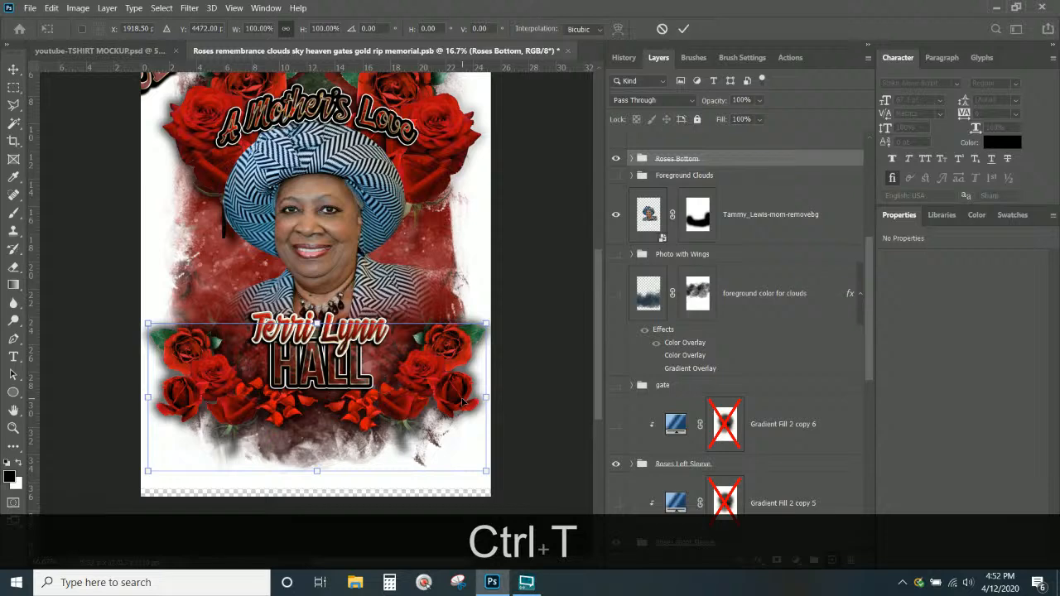
{"action": "key", "text": "Return"}
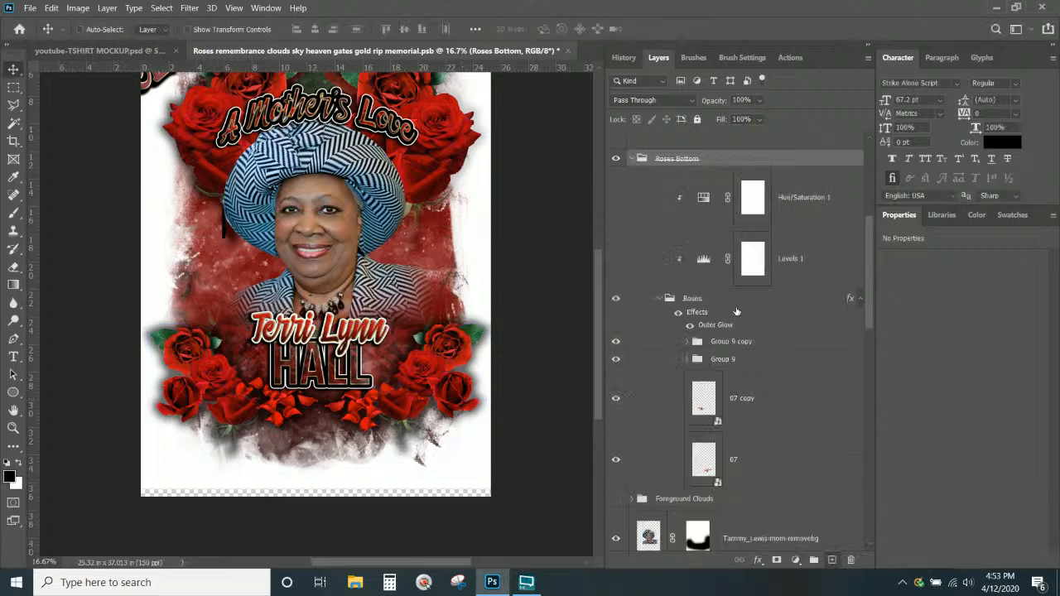
{"action": "left_click", "coordinate": [718, 325]}
{"action": "double_click", "coordinate": [718, 325]}
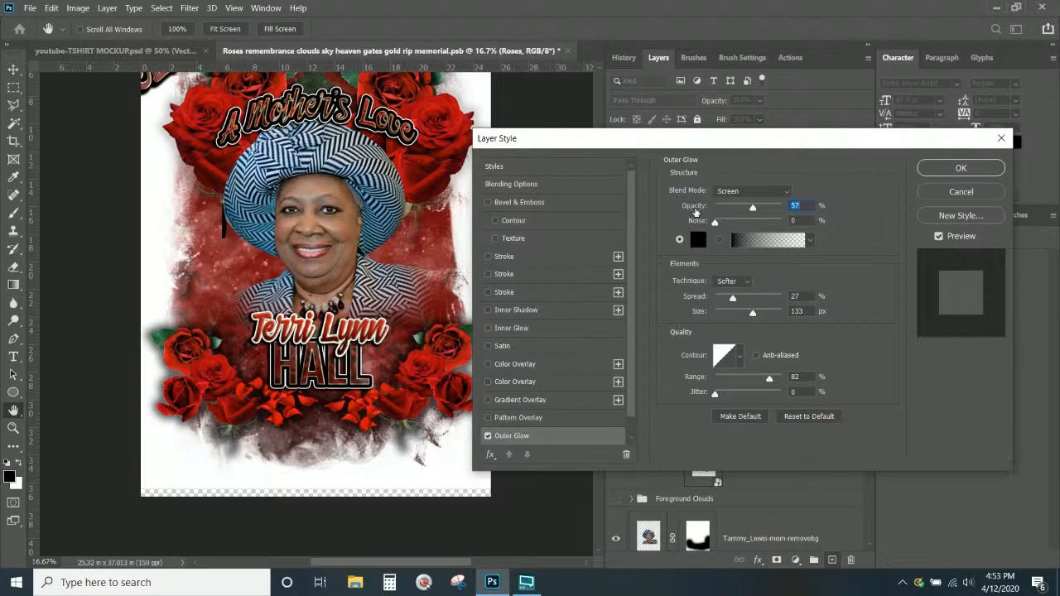
{"action": "left_click_drag", "start_coordinate": [753, 313], "coordinate": [729, 313]}
{"action": "left_click_drag", "start_coordinate": [733, 298], "coordinate": [720, 298]}
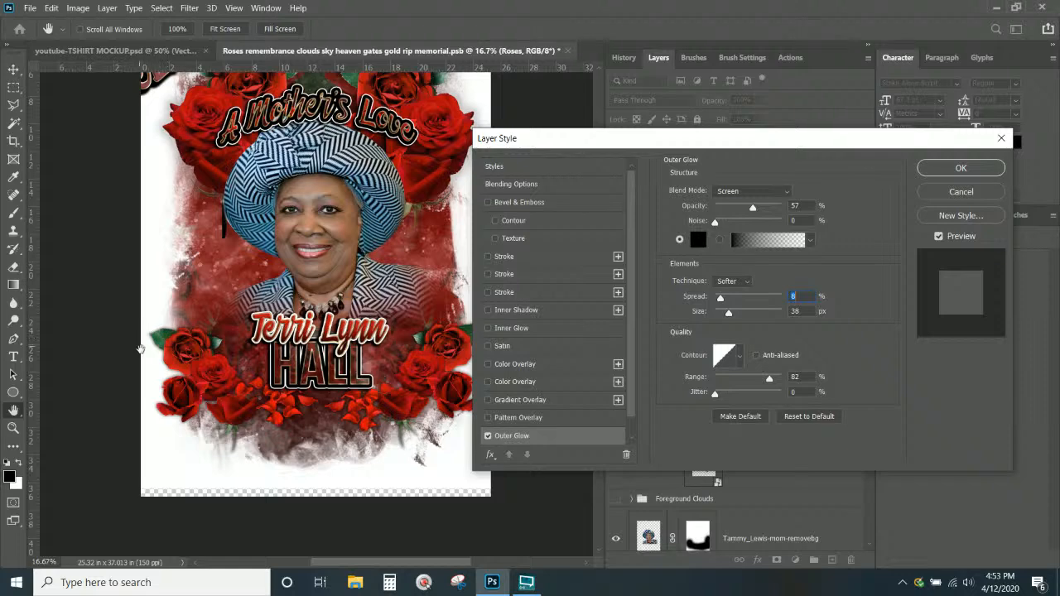
{"action": "left_click", "coordinate": [961, 168]}
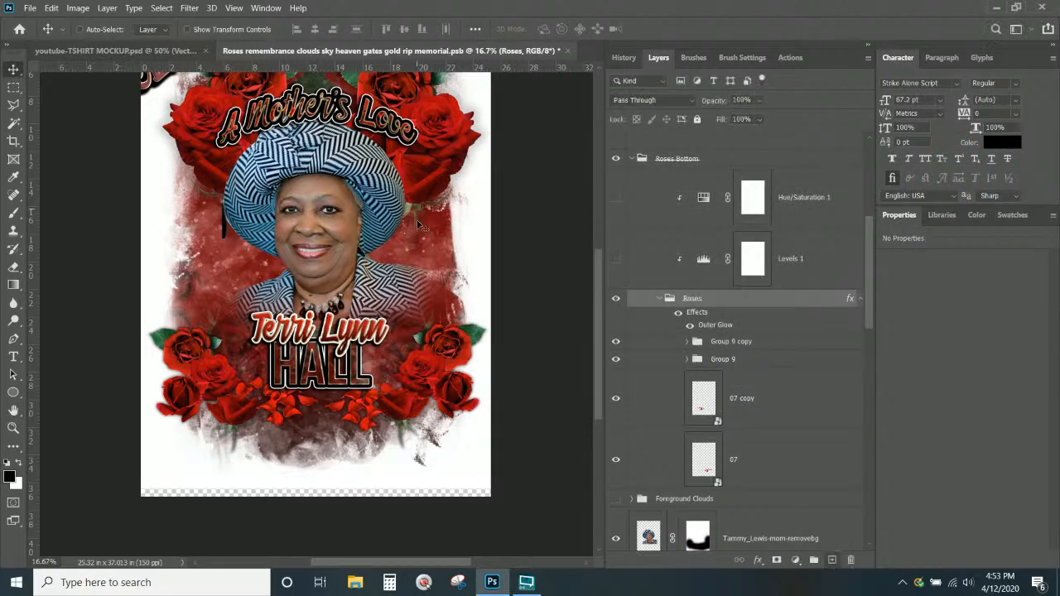
{"action": "scroll", "coordinate": [420, 224], "scroll_direction": "up", "scroll_amount": 2}
Stretch the white Layer 11 backdrop to about 106% and make it visible behind the artwork
{"action": "scroll", "coordinate": [420, 225], "scroll_direction": "up", "scroll_amount": 2}
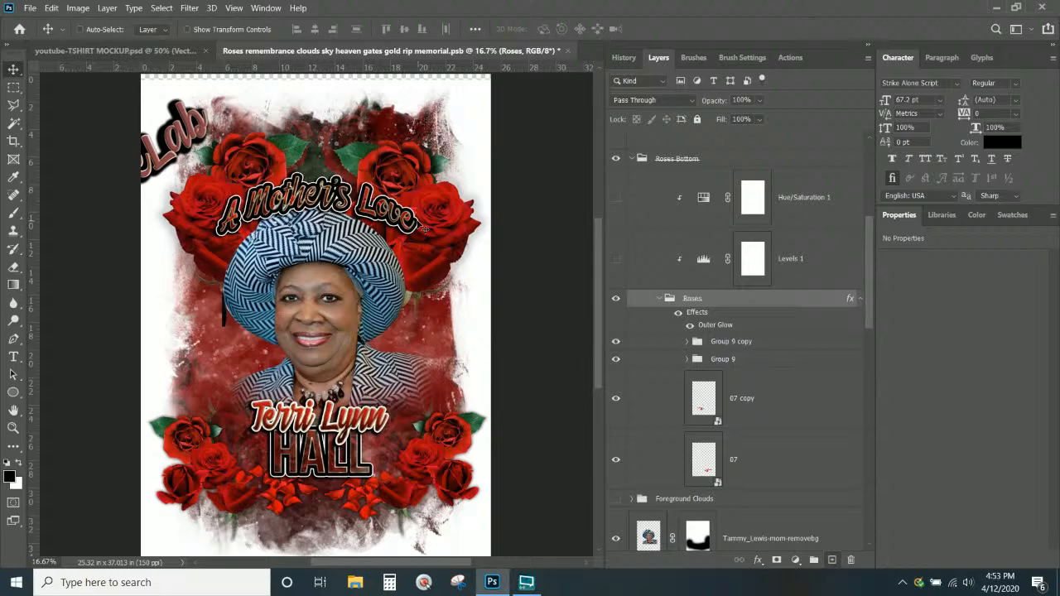
{"action": "scroll", "coordinate": [424, 230], "scroll_direction": "up", "scroll_amount": 1}
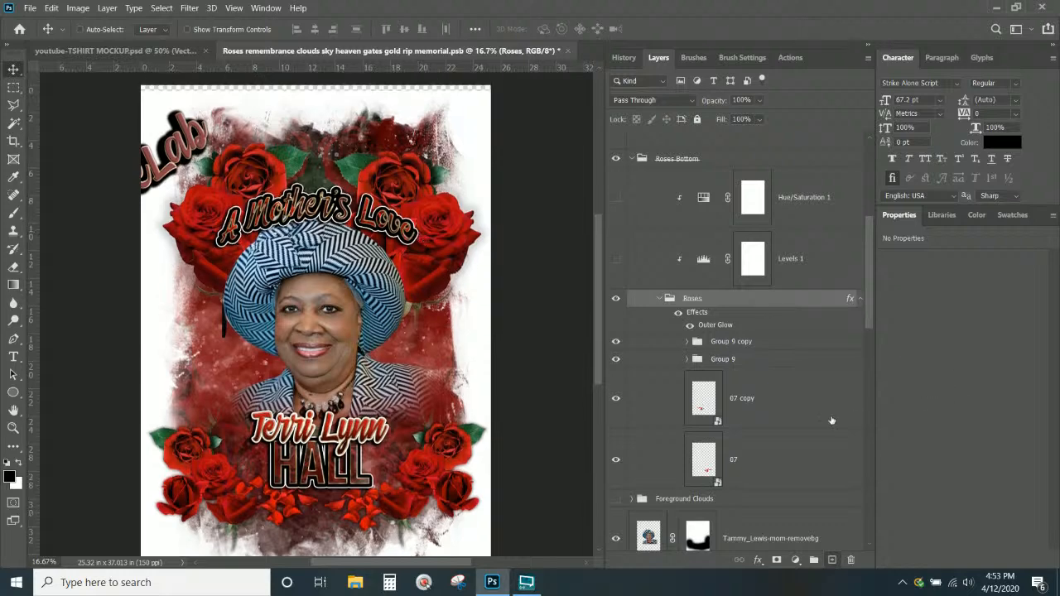
{"action": "scroll", "coordinate": [829, 424], "scroll_direction": "down", "scroll_amount": 10}
{"action": "left_click", "coordinate": [746, 520]}
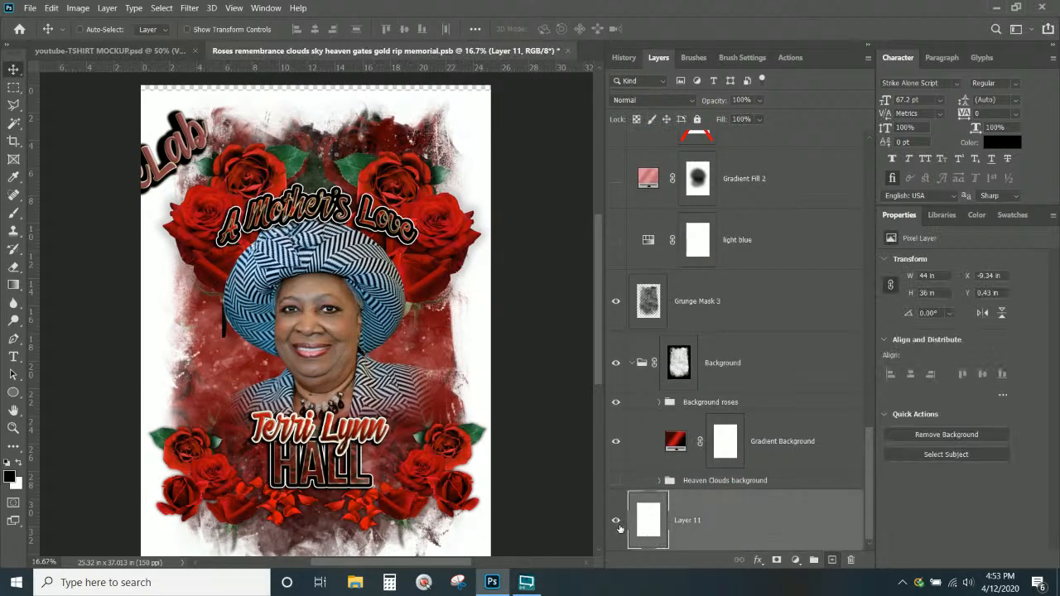
{"action": "key", "text": "ctrl+t"}
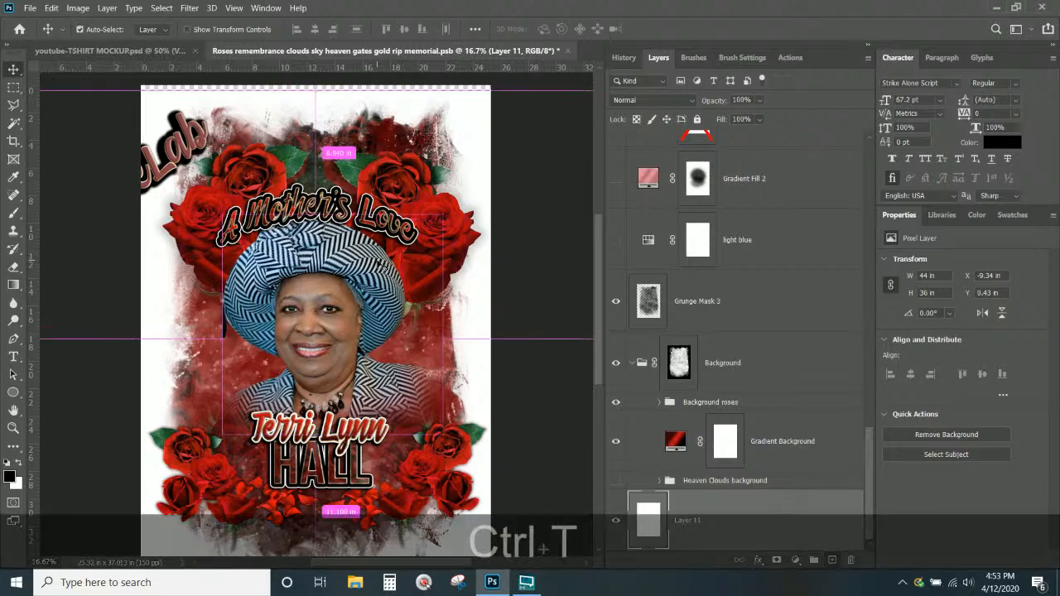
{"action": "key", "text": "ctrl+KP_Subtract"}
{"action": "key", "text": "ctrl+KP_Subtract"}
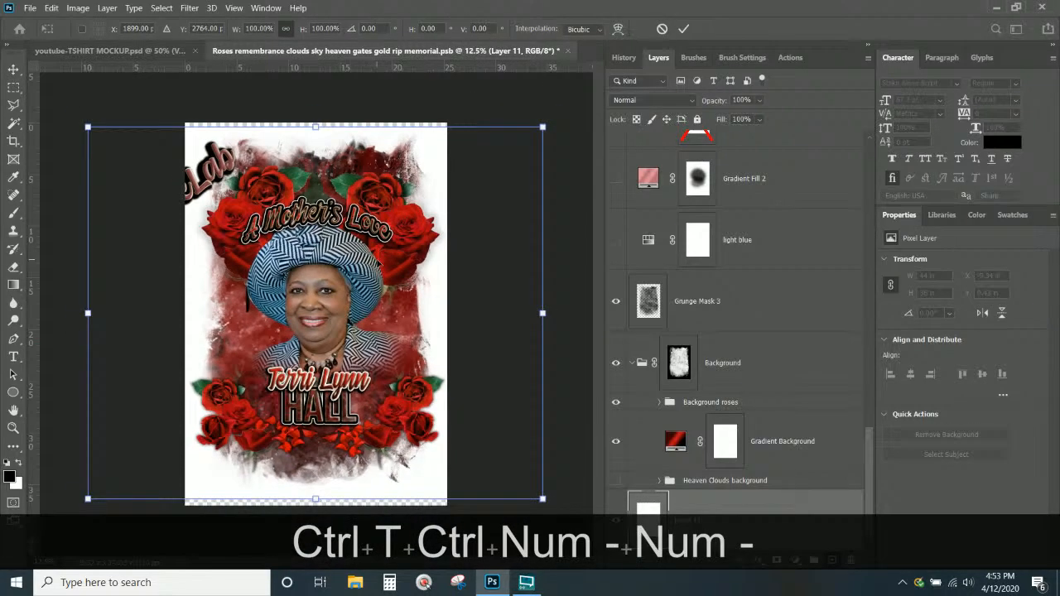
{"action": "left_click_drag", "start_coordinate": [315, 499], "coordinate": [315, 509]}
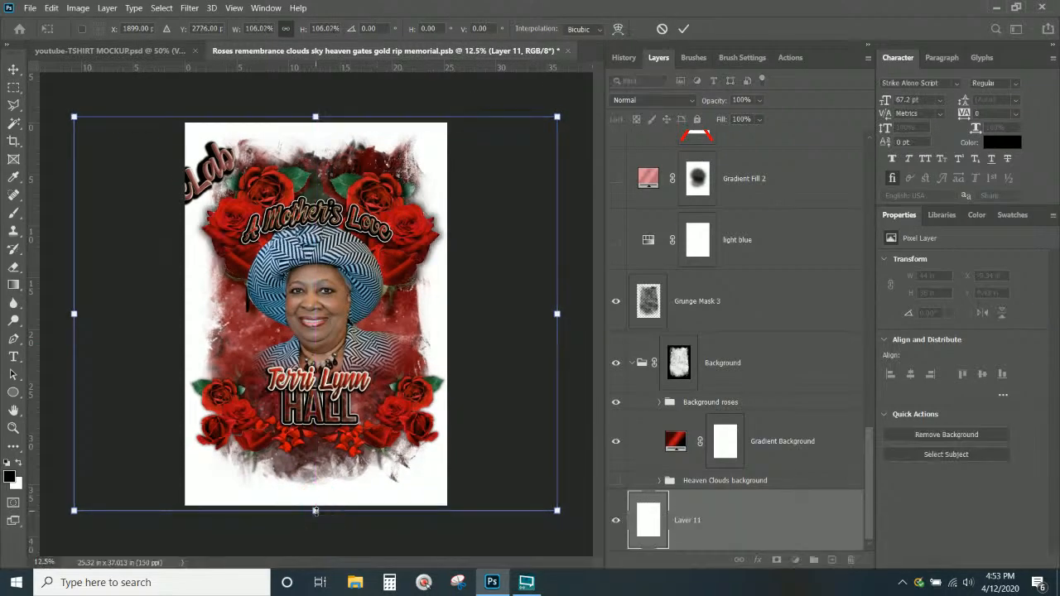
{"action": "key", "text": "Return"}
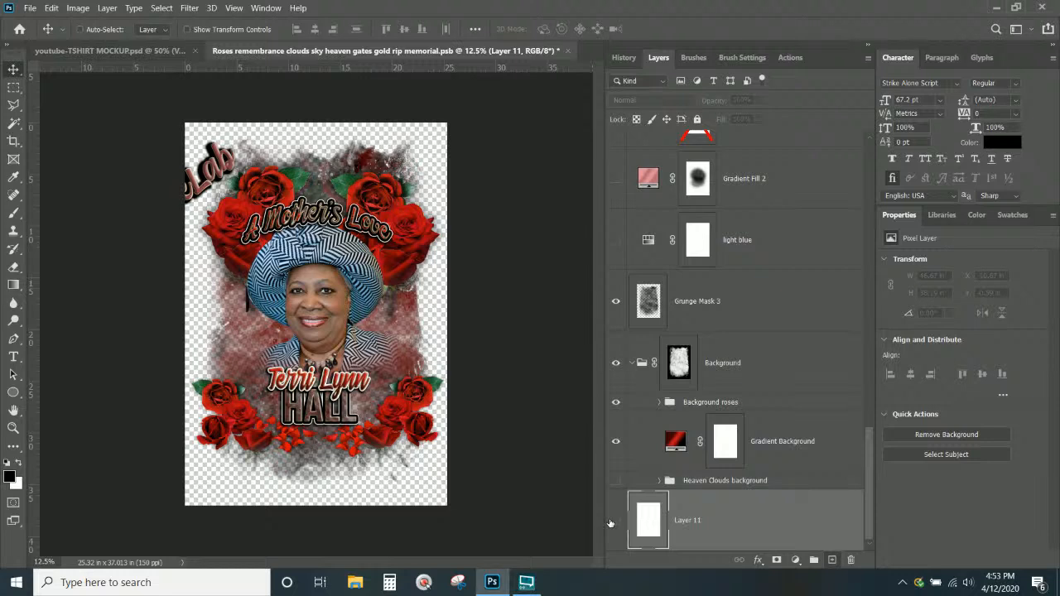
{"action": "left_click", "coordinate": [614, 521]}
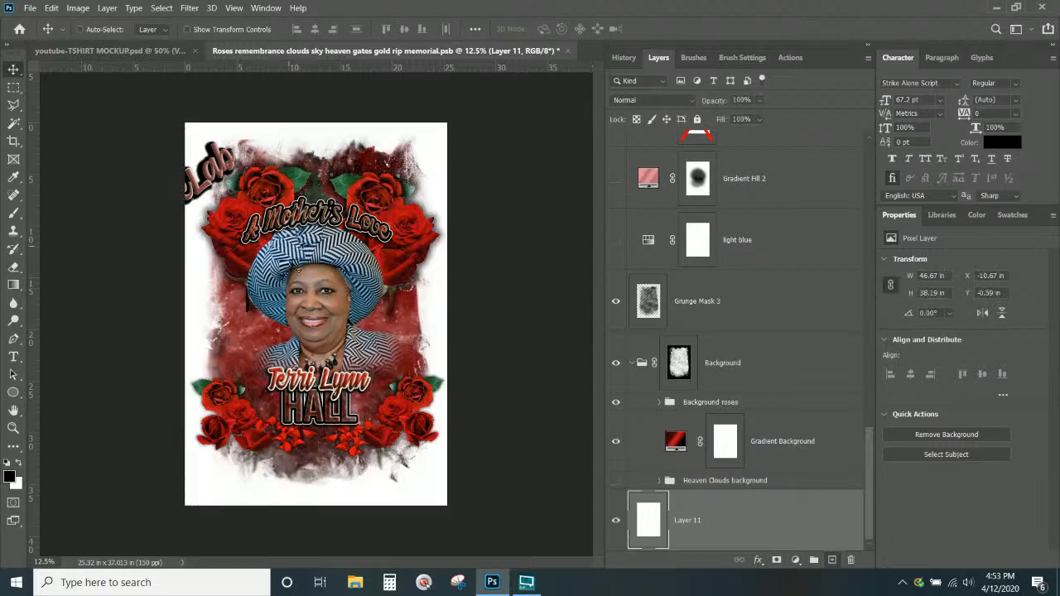
Scale the Background roses group down to 83.76% and move it upward on the design
{"action": "left_click", "coordinate": [721, 404]}
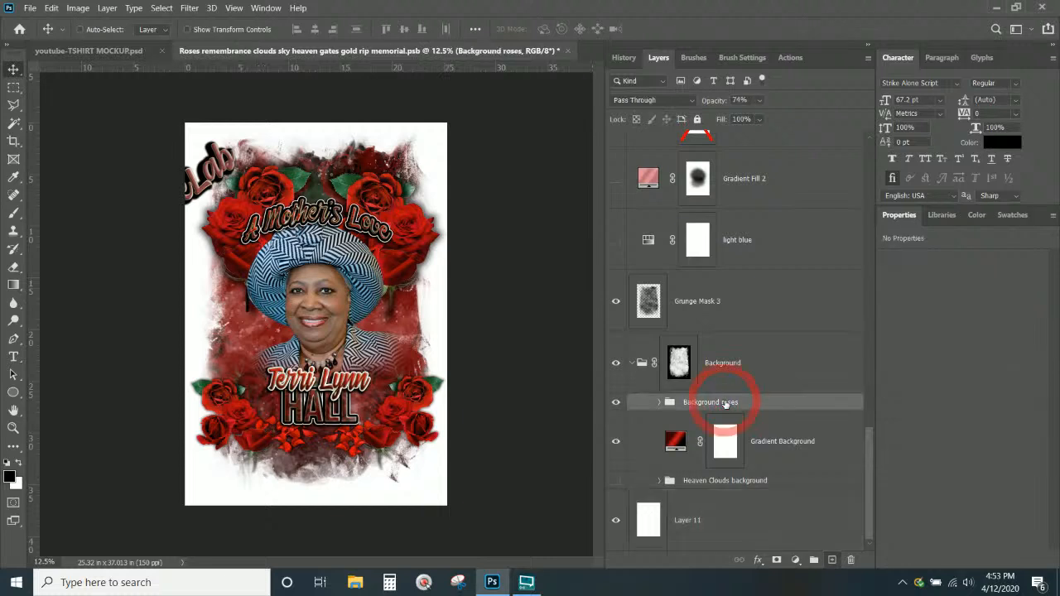
{"action": "left_click", "coordinate": [615, 404]}
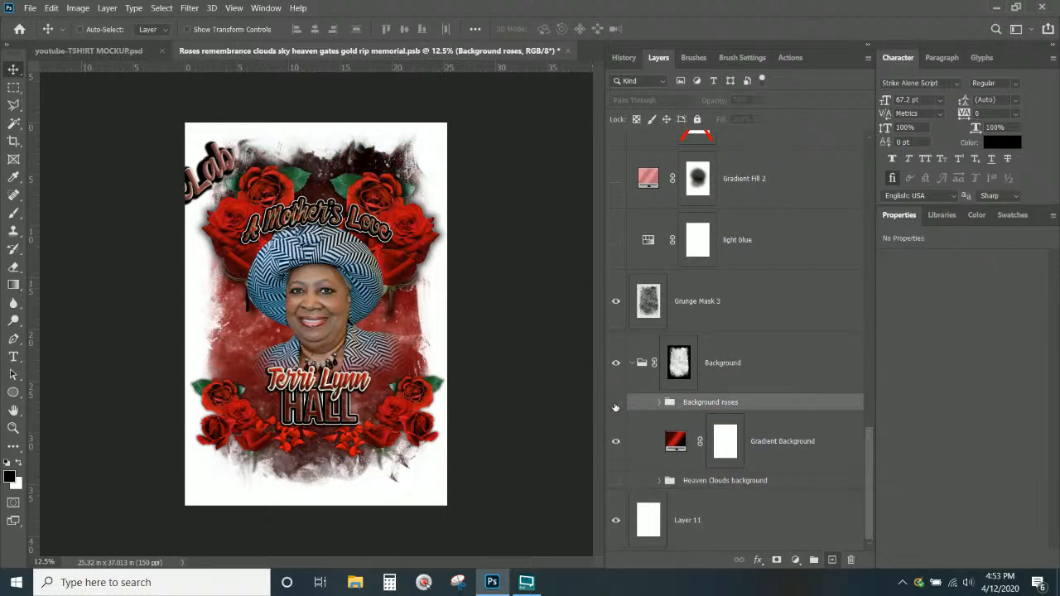
{"action": "left_click", "coordinate": [616, 403]}
{"action": "key", "text": "ctrl+t"}
{"action": "left_click_drag", "start_coordinate": [83, 137], "coordinate": [120, 162]}
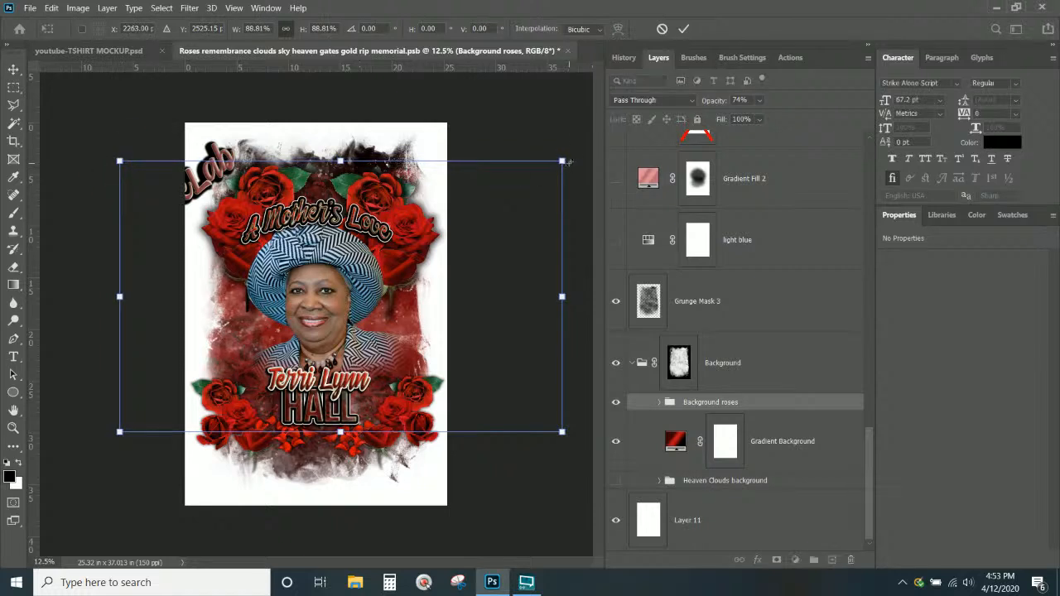
{"action": "left_click_drag", "start_coordinate": [562, 161], "coordinate": [528, 163]}
{"action": "left_click_drag", "start_coordinate": [403, 347], "coordinate": [404, 315]}
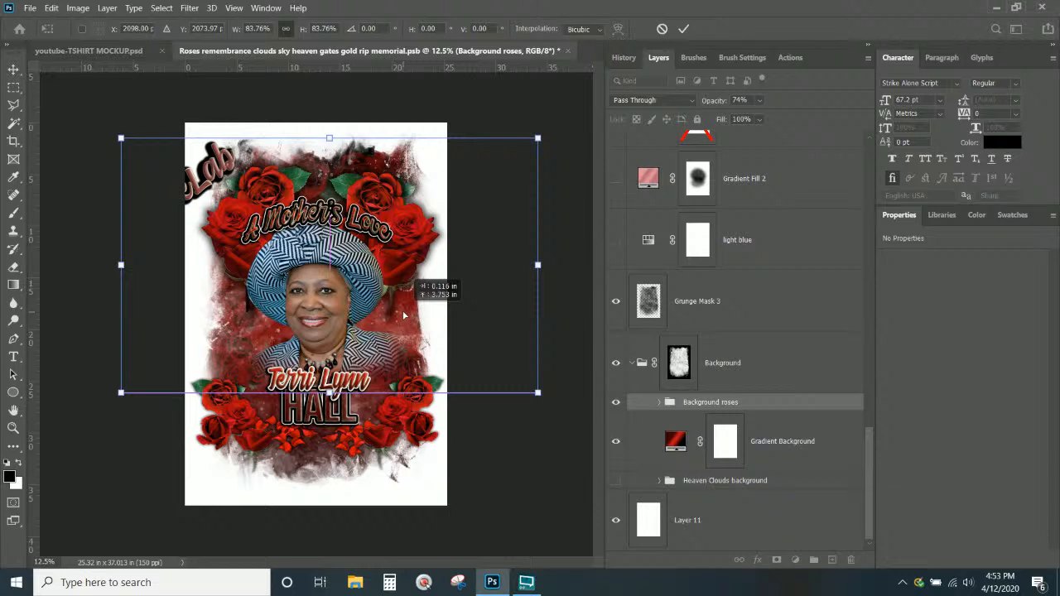
{"action": "key", "text": "Return"}
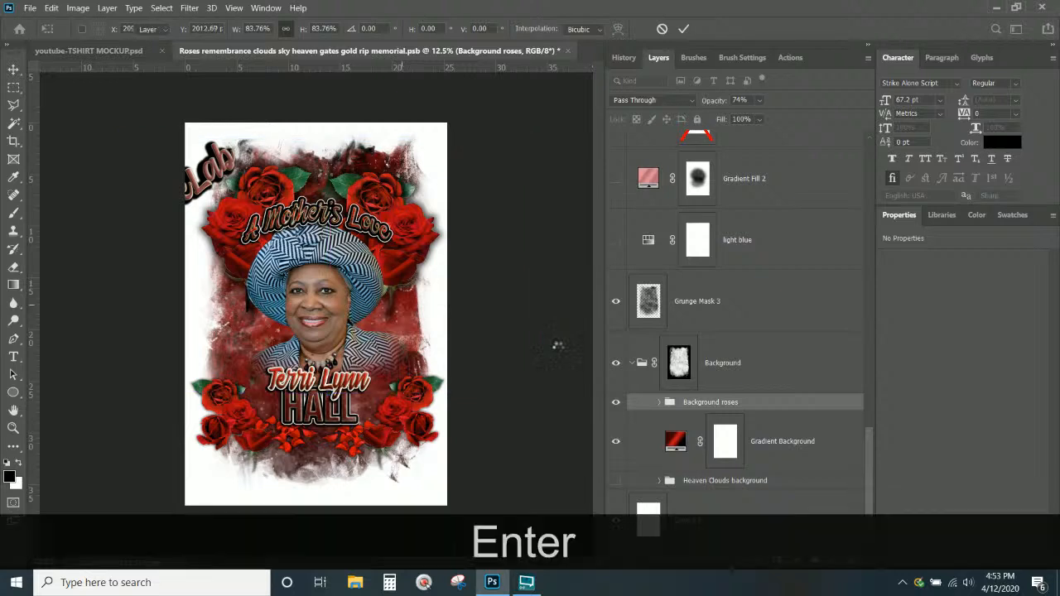
{"action": "left_click", "coordinate": [660, 403]}
Nudge the Middle Roses group slightly lower on the design
{"action": "scroll", "coordinate": [662, 410], "scroll_direction": "down", "scroll_amount": 3}
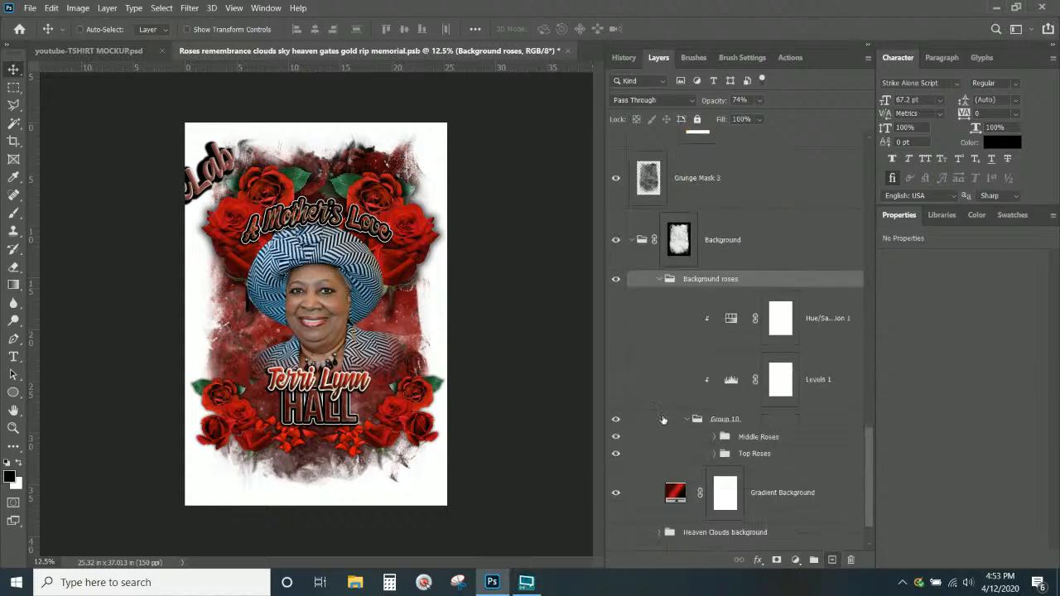
{"action": "left_click", "coordinate": [785, 439]}
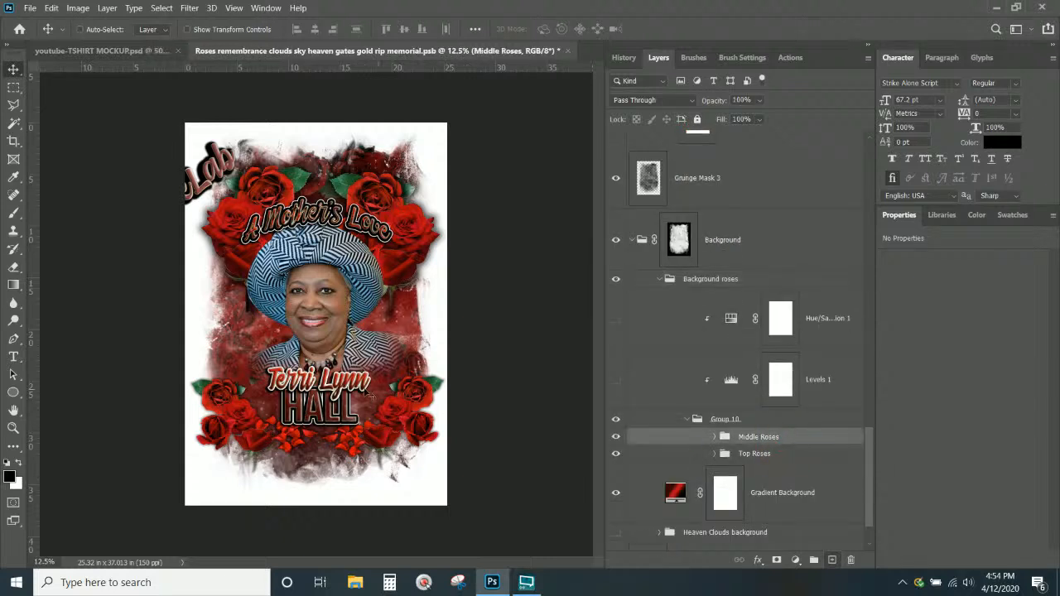
{"action": "left_click_drag", "start_coordinate": [354, 401], "coordinate": [354, 425]}
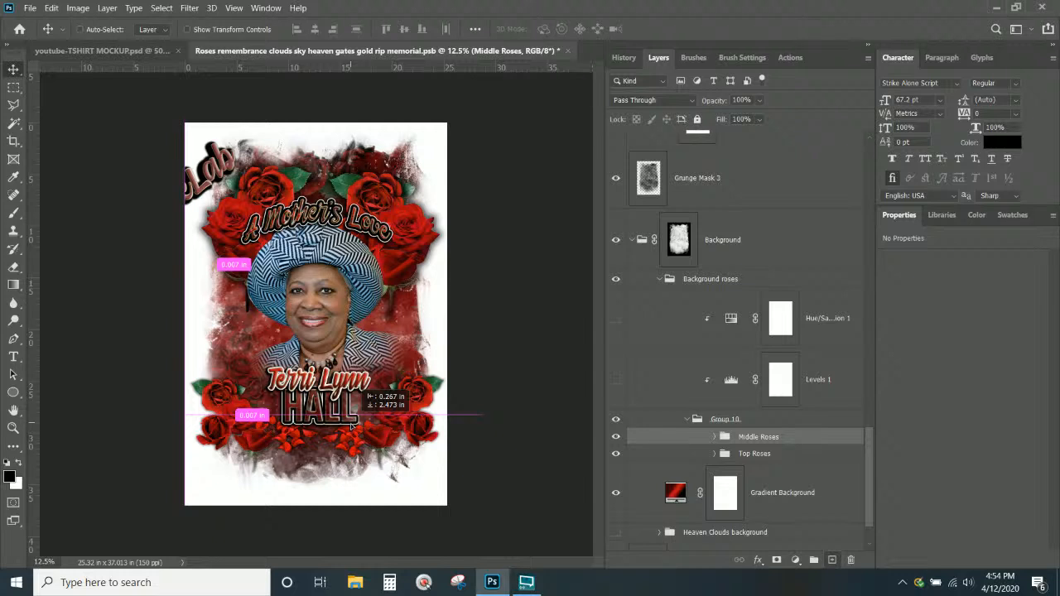
Try a blue tint on the top-left roses, revert them to red, and save the design
{"action": "scroll", "coordinate": [630, 339], "scroll_direction": "up", "scroll_amount": 5}
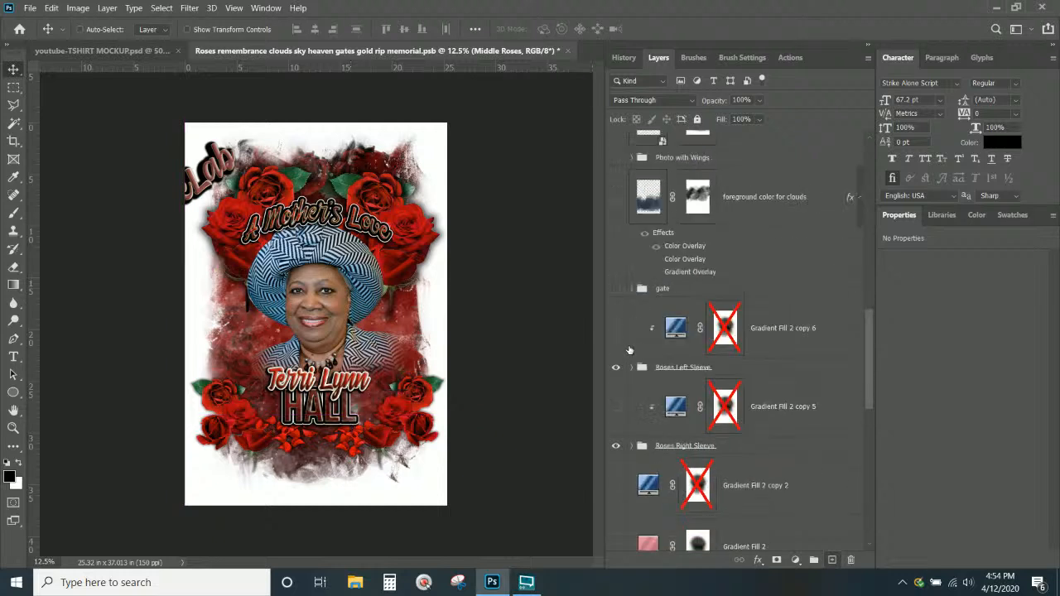
{"action": "left_click", "coordinate": [616, 329]}
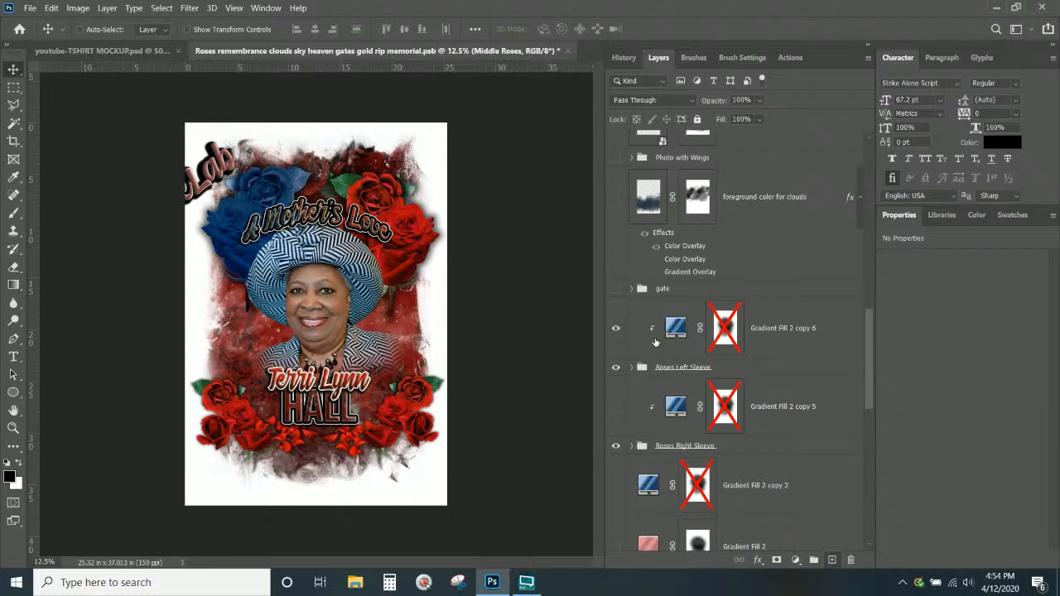
{"action": "left_click", "coordinate": [633, 368]}
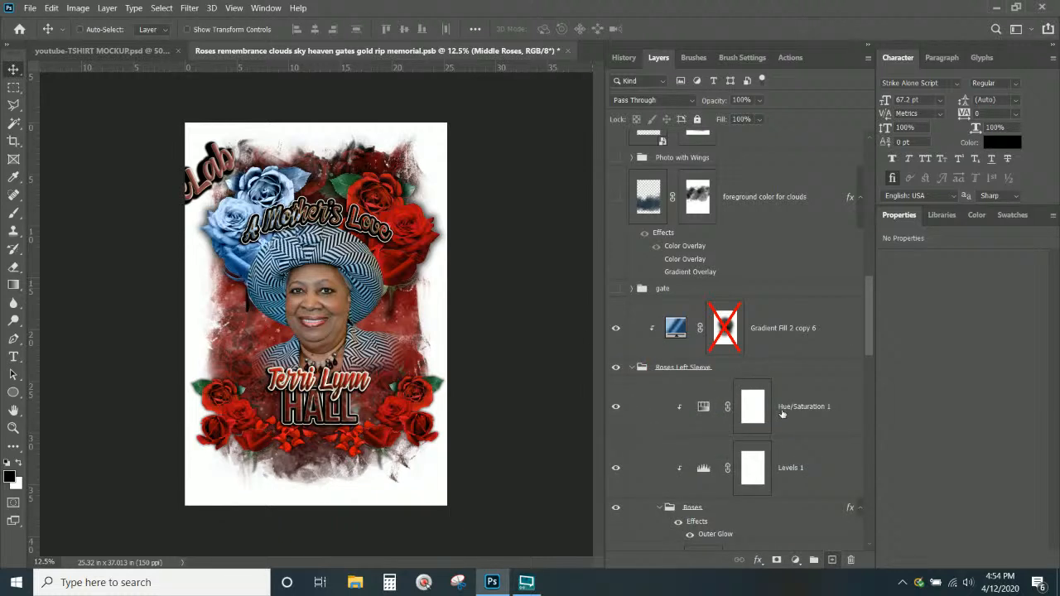
{"action": "left_click", "coordinate": [616, 406]}
{"action": "left_click", "coordinate": [616, 469]}
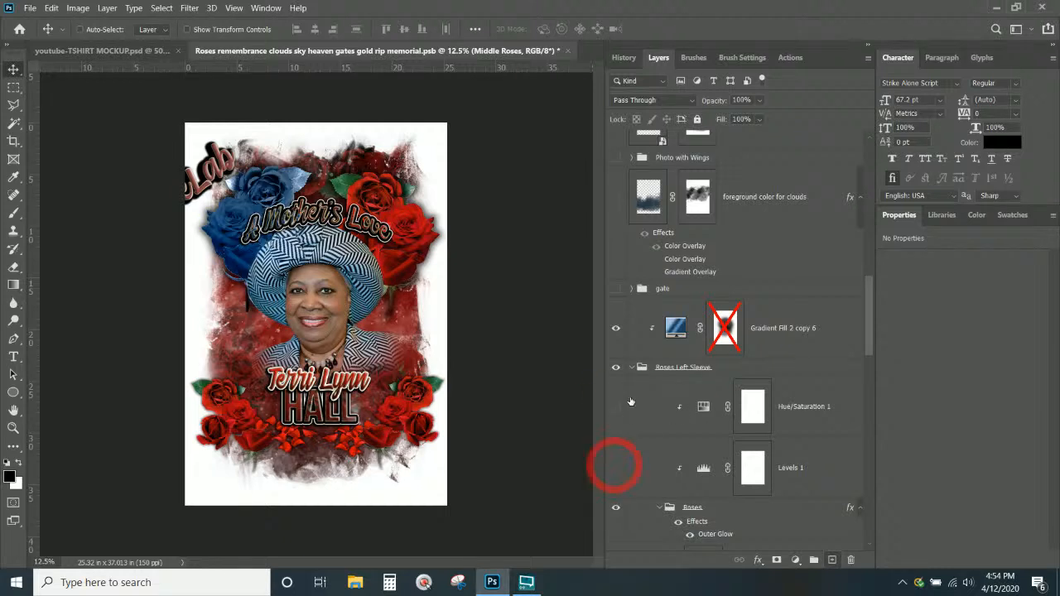
{"action": "left_click", "coordinate": [632, 367]}
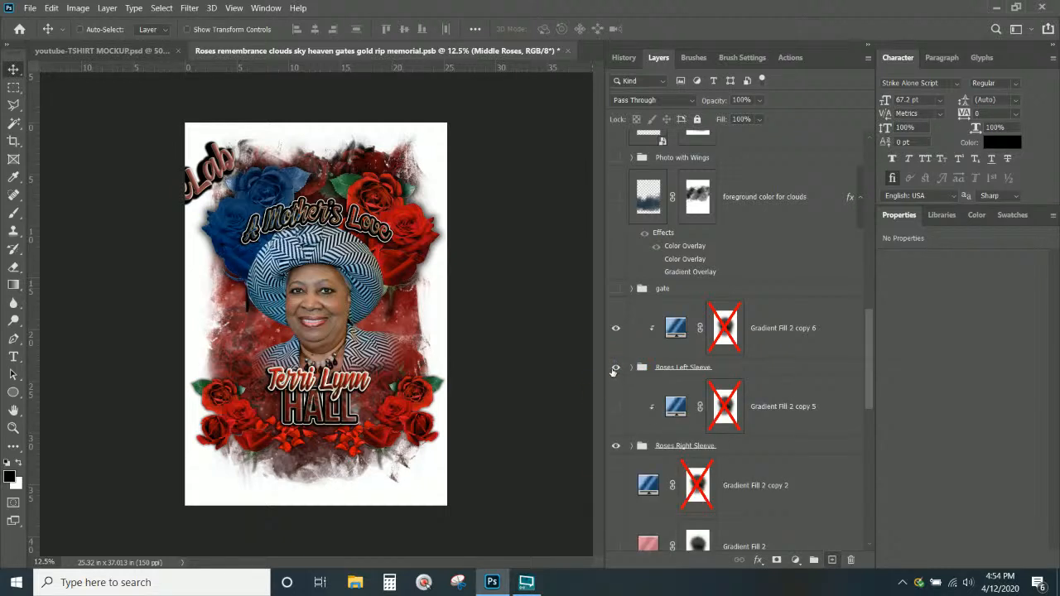
{"action": "left_click", "coordinate": [615, 329]}
{"action": "key", "text": "ctrl+s"}
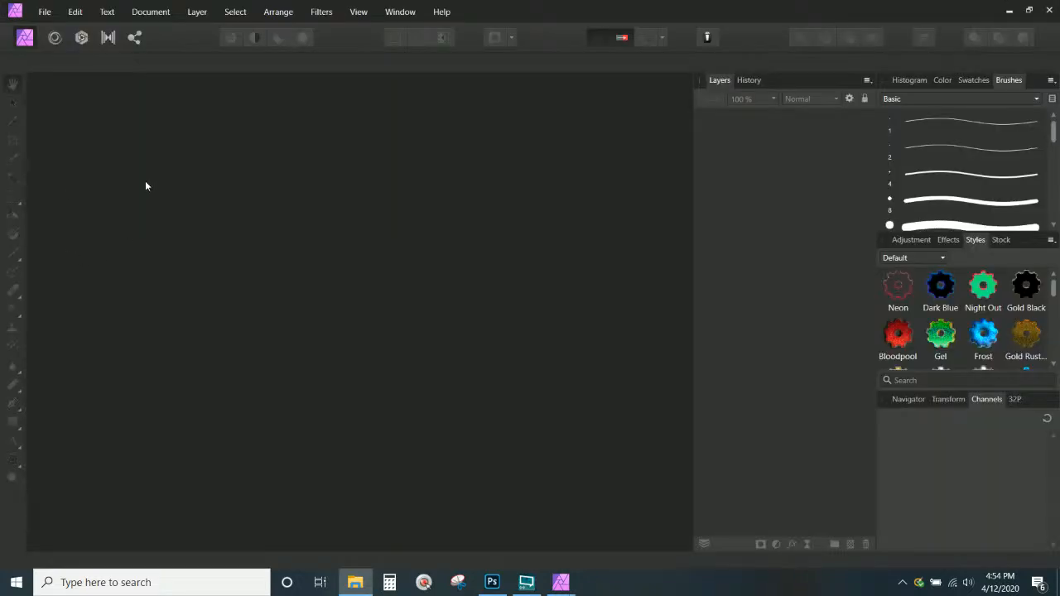
{"action": "left_click", "coordinate": [45, 11]}
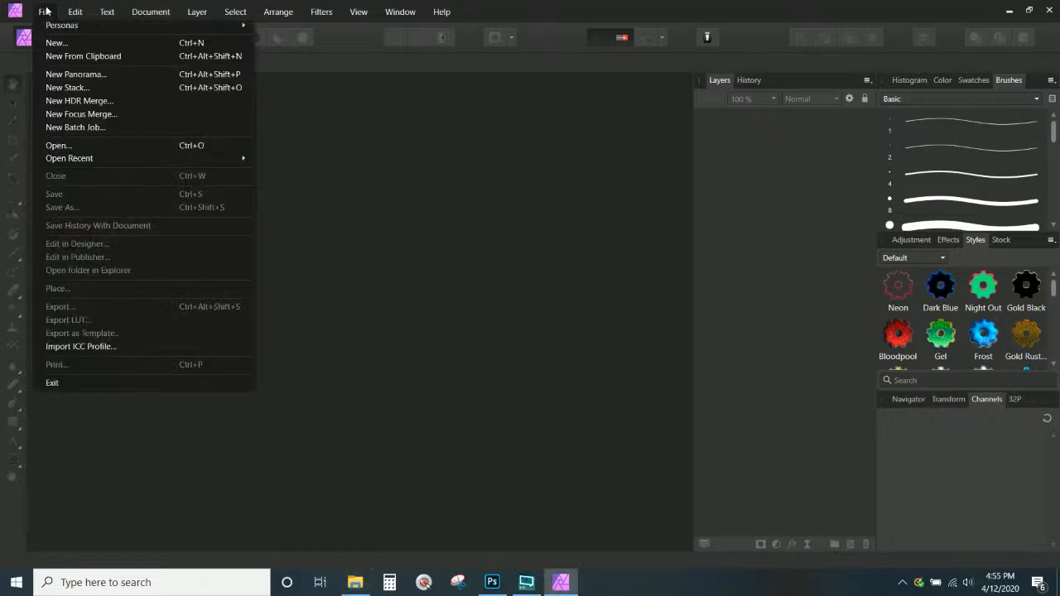
{"action": "left_click", "coordinate": [75, 12]}
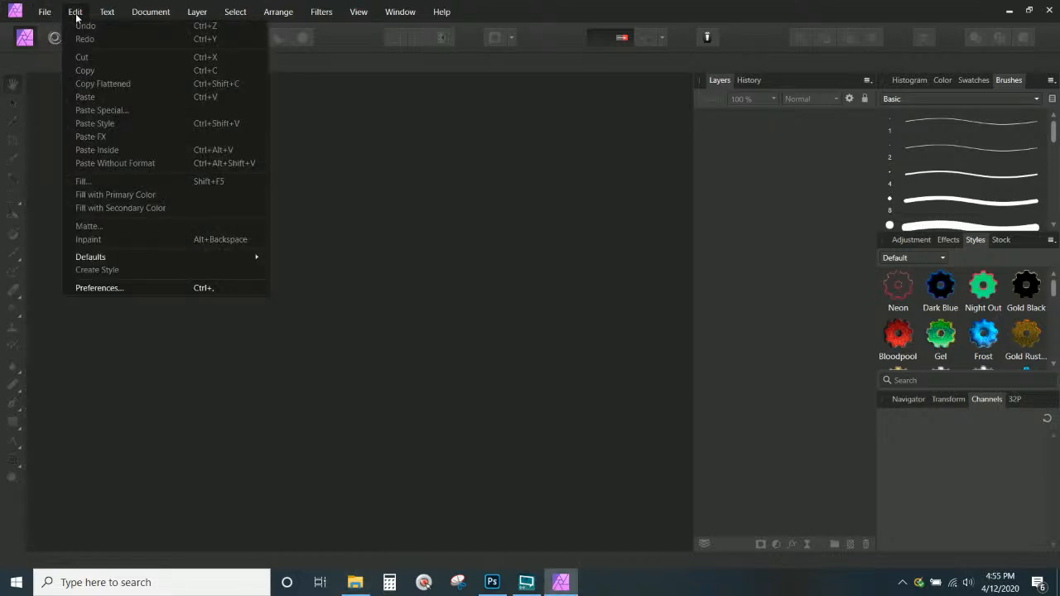
{"action": "left_click", "coordinate": [104, 289]}
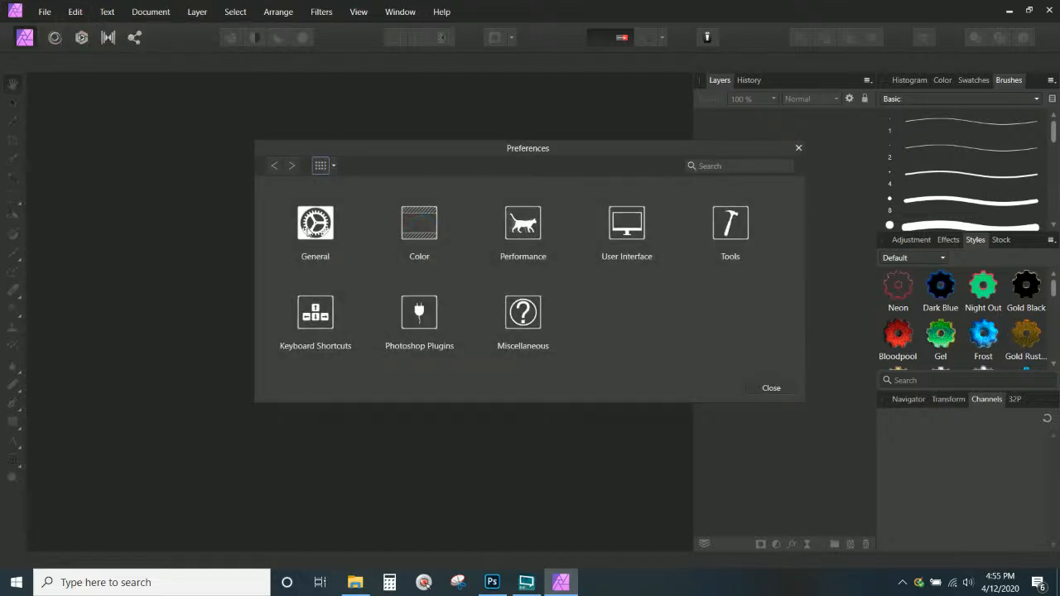
{"action": "left_click", "coordinate": [308, 235]}
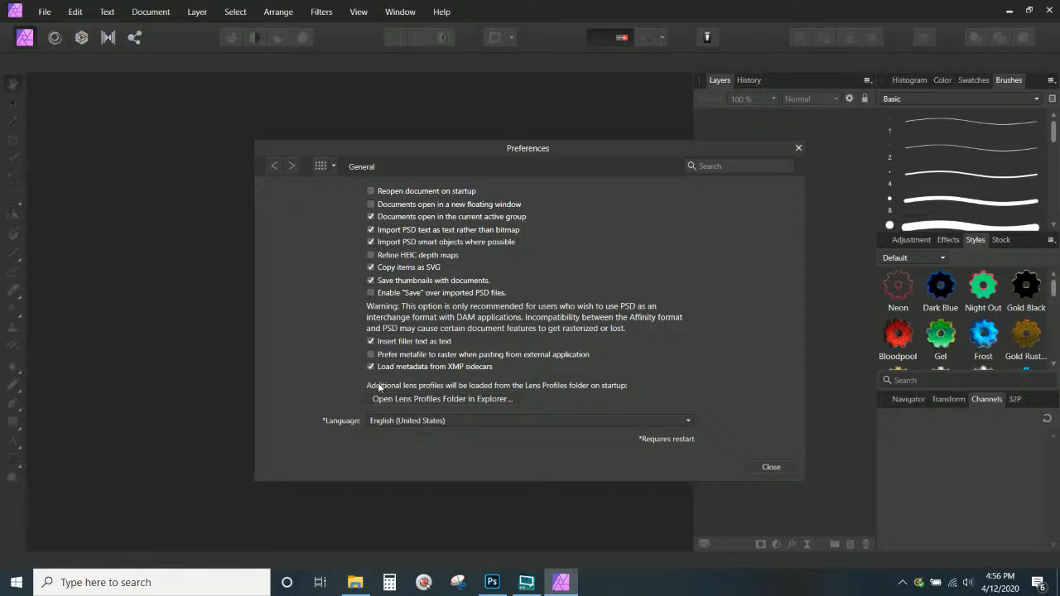
{"action": "left_click", "coordinate": [768, 468]}
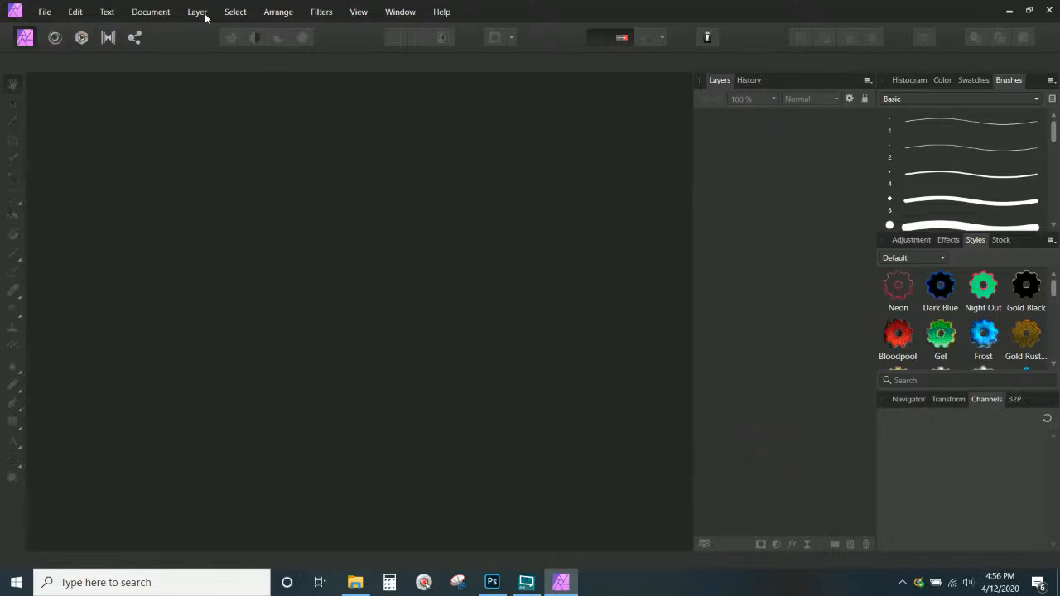
In Affinity Photo, open the Roses remembrance memorial .psb file from InnateLab Photoshop Templates
{"action": "left_click", "coordinate": [44, 12]}
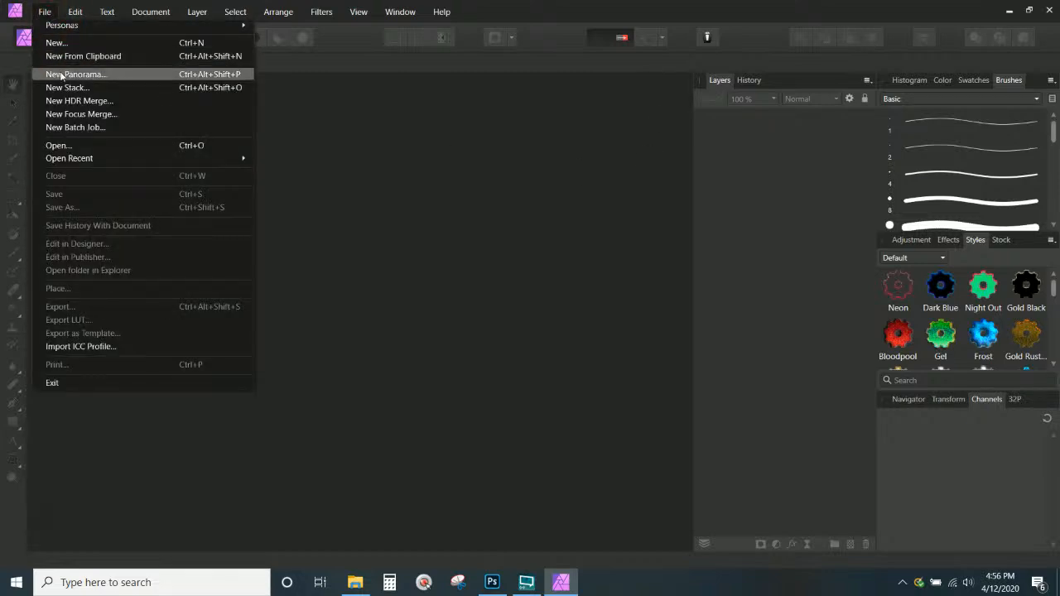
{"action": "left_click", "coordinate": [64, 147]}
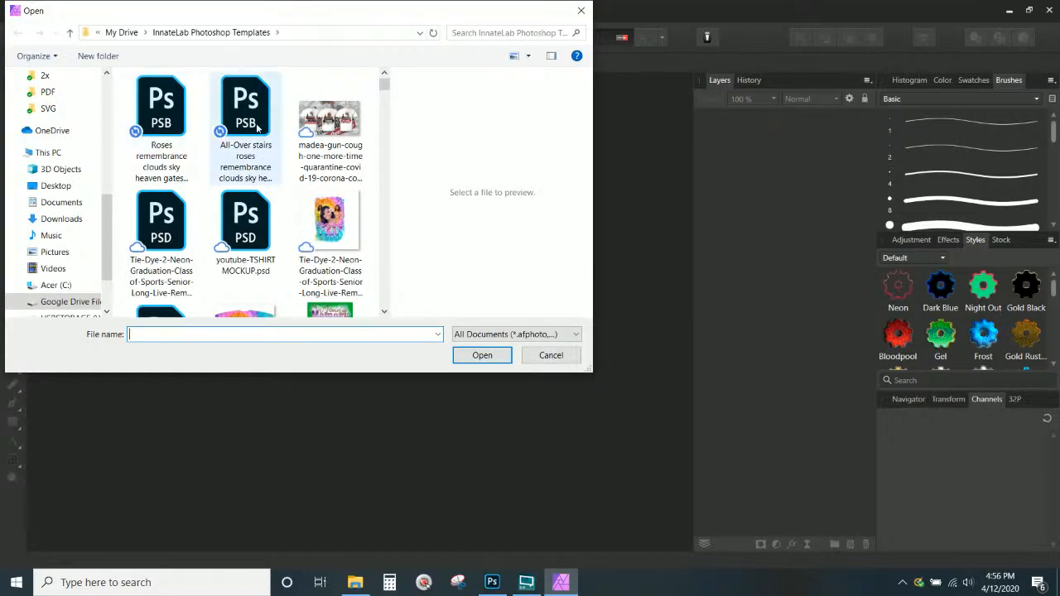
{"action": "left_click", "coordinate": [178, 116]}
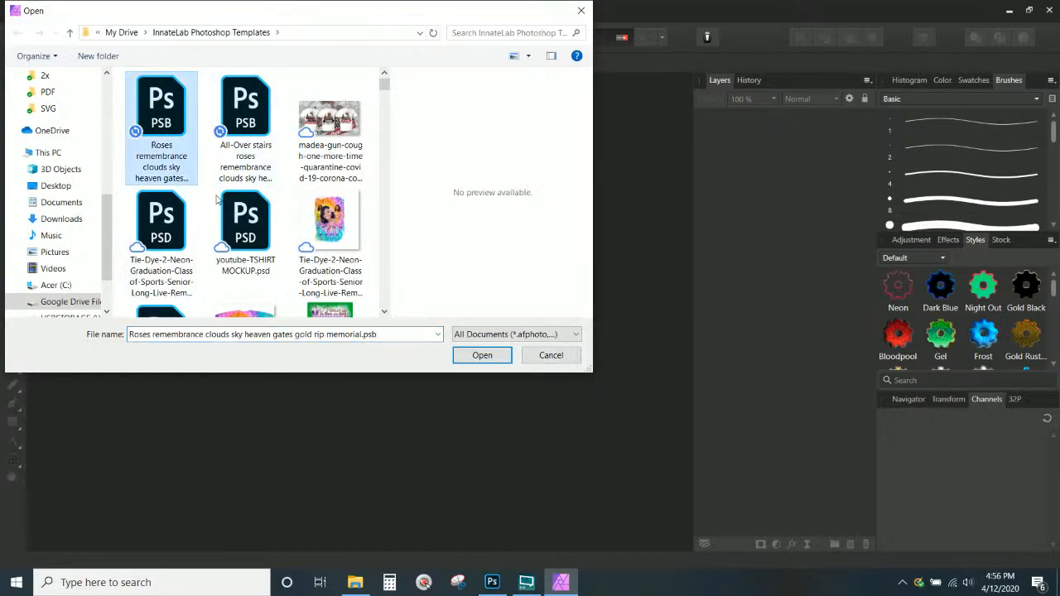
{"action": "left_click", "coordinate": [467, 356]}
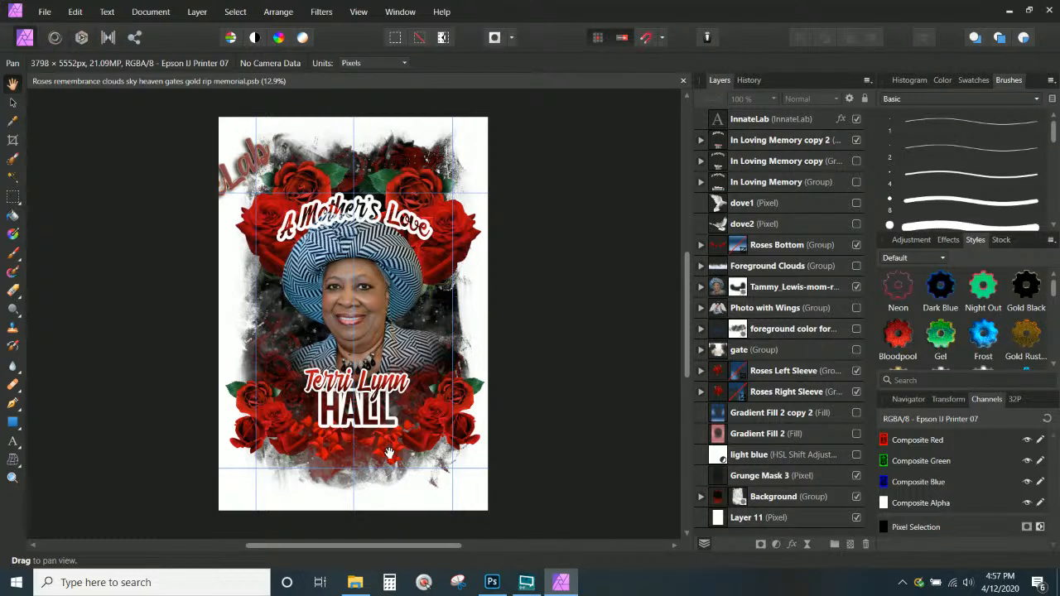
{"action": "left_click", "coordinate": [701, 140]}
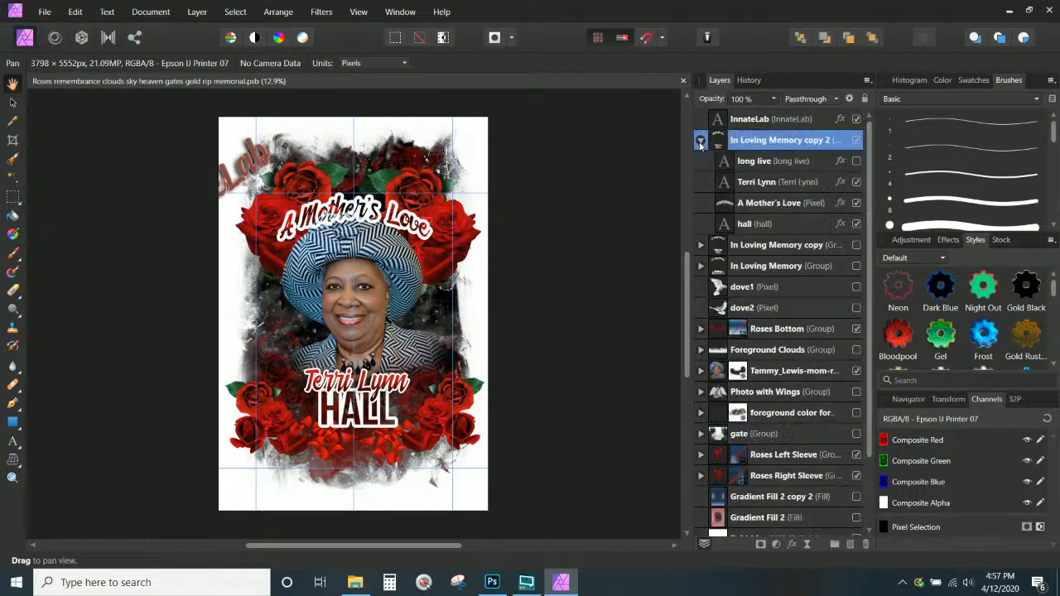
{"action": "left_click", "coordinate": [756, 160]}
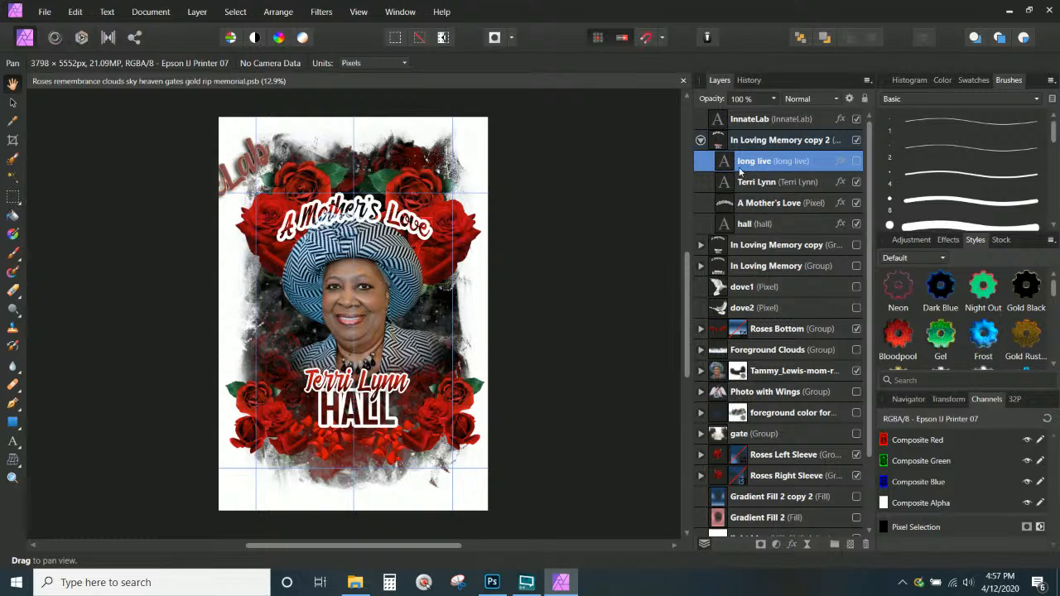
{"action": "left_click", "coordinate": [857, 161]}
{"action": "left_click", "coordinate": [858, 161]}
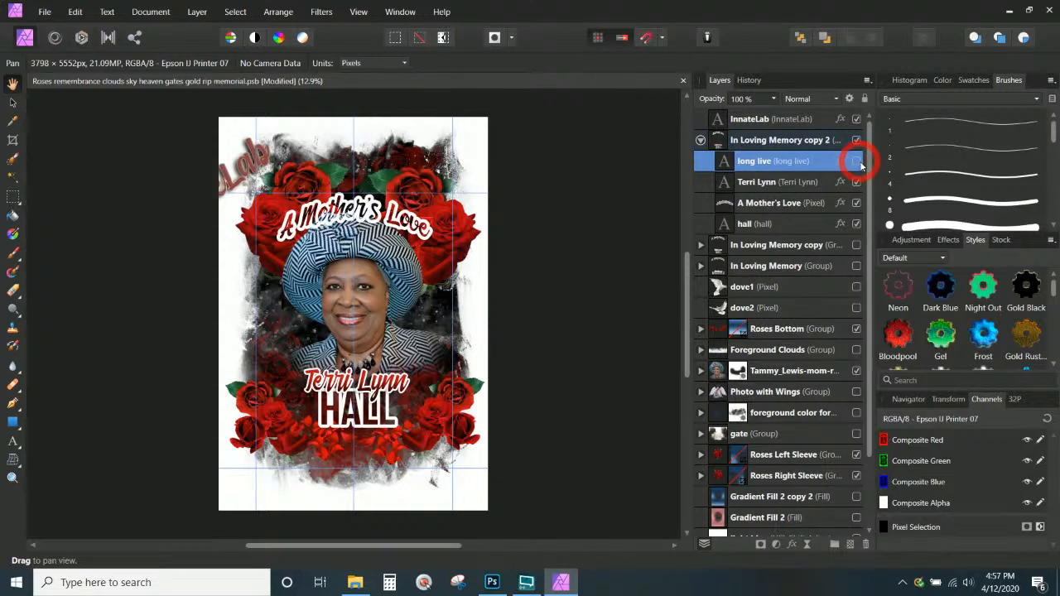
{"action": "left_click", "coordinate": [775, 181]}
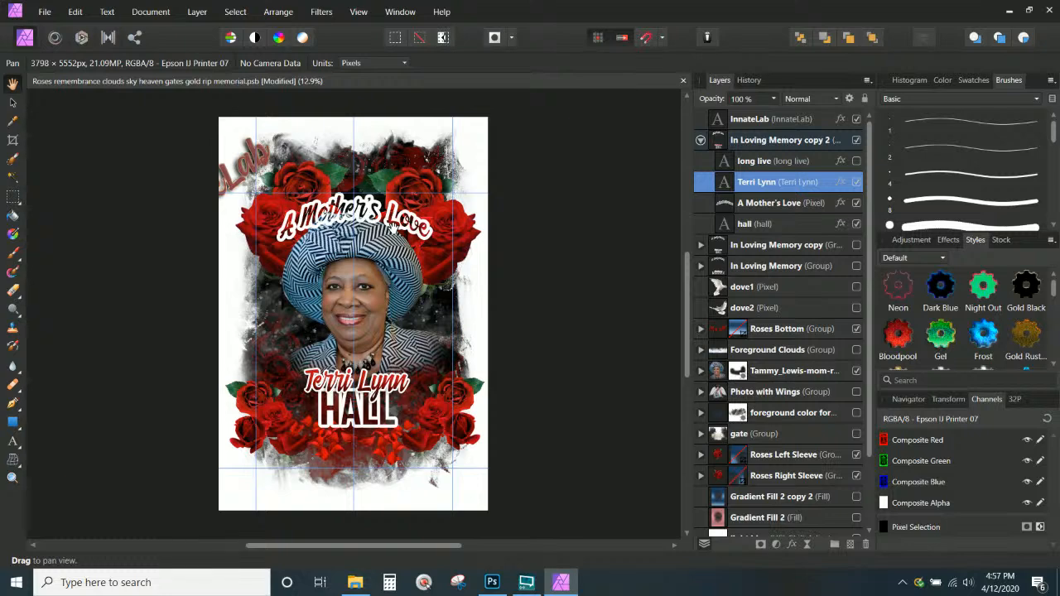
{"action": "key", "text": "alt+Tab"}
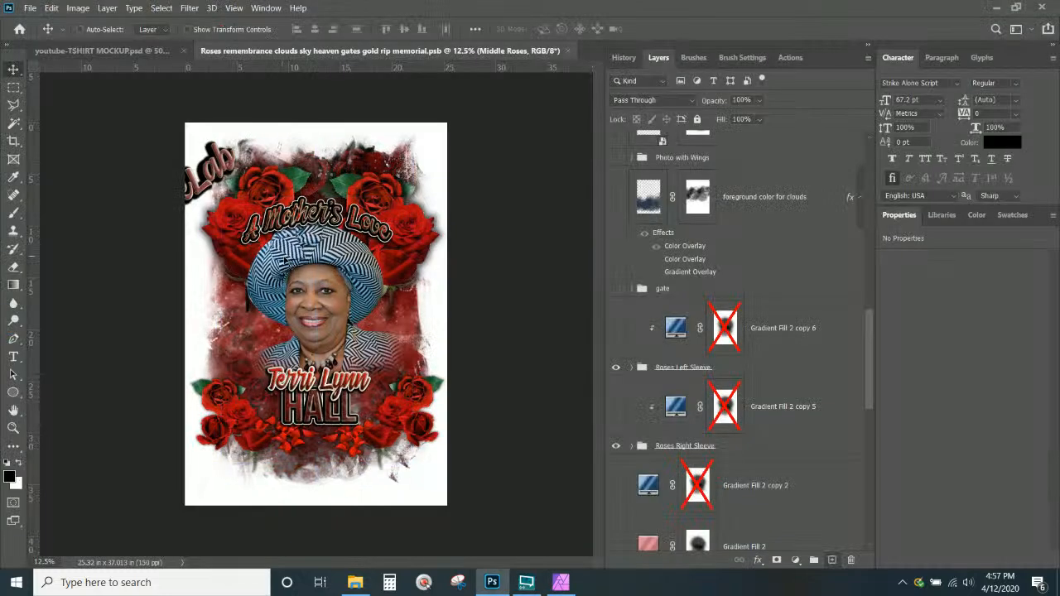
{"action": "key", "text": "ctrl+KP_Add"}
{"action": "key", "text": "ctrl+KP_Add"}
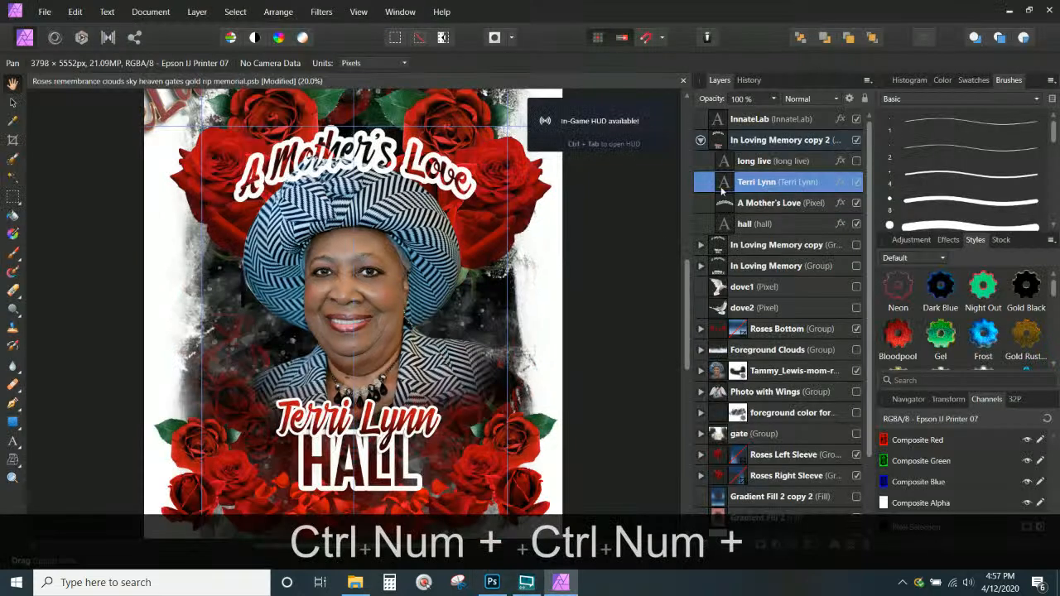
{"action": "double_click", "coordinate": [766, 183]}
{"action": "left_click", "coordinate": [724, 186]}
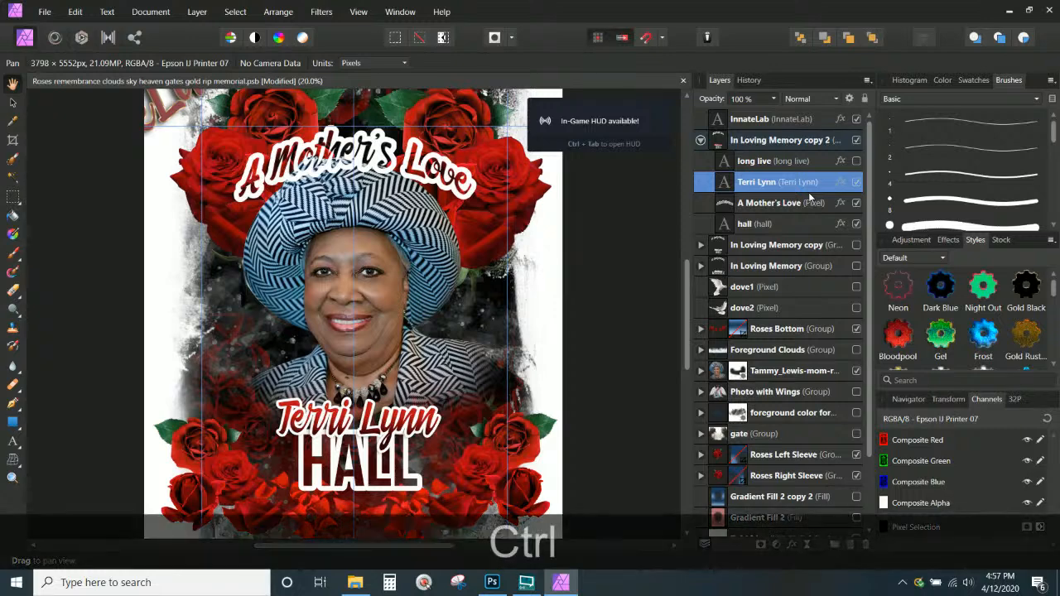
{"action": "key", "text": "ctrl+g"}
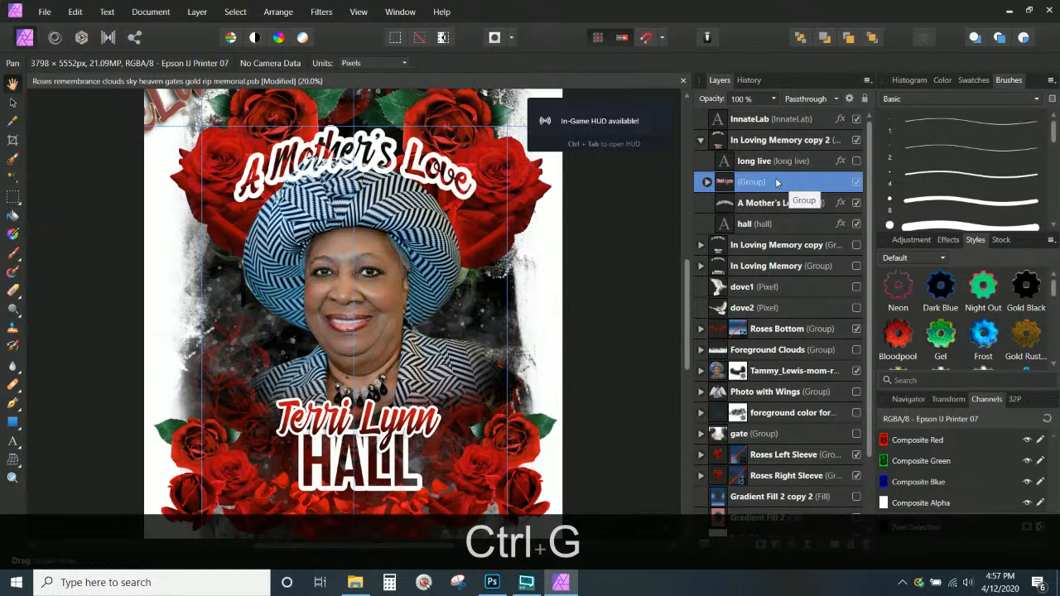
{"action": "left_click", "coordinate": [770, 203]}
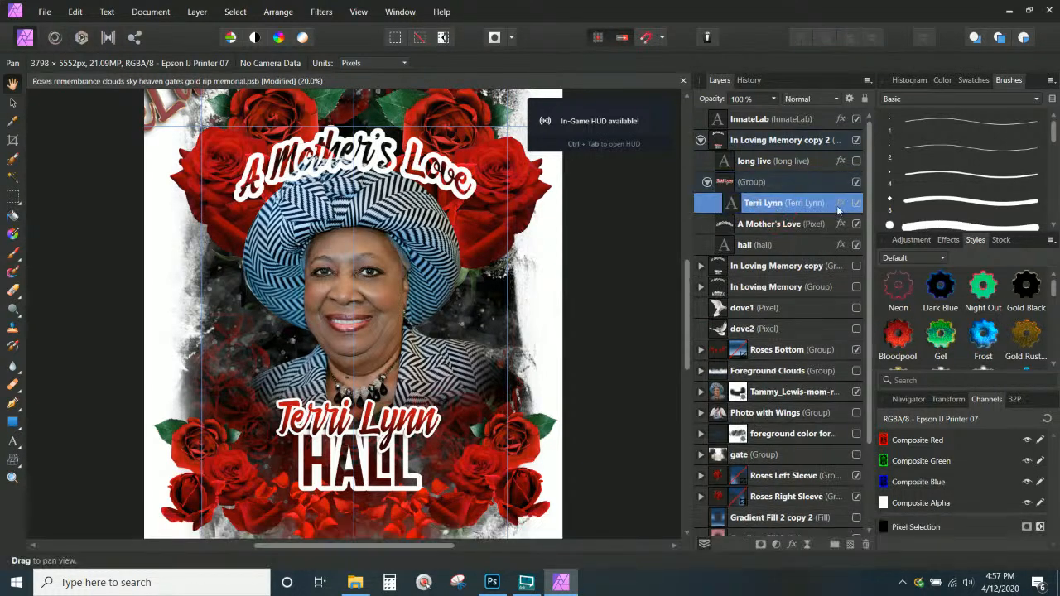
{"action": "left_click", "coordinate": [1051, 240]}
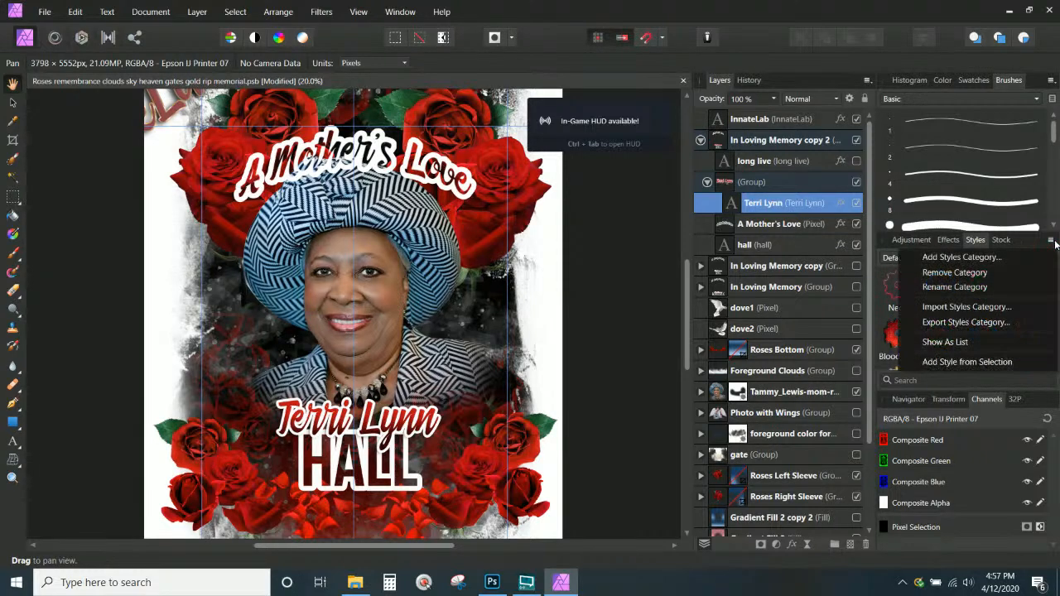
{"action": "left_click", "coordinate": [963, 362]}
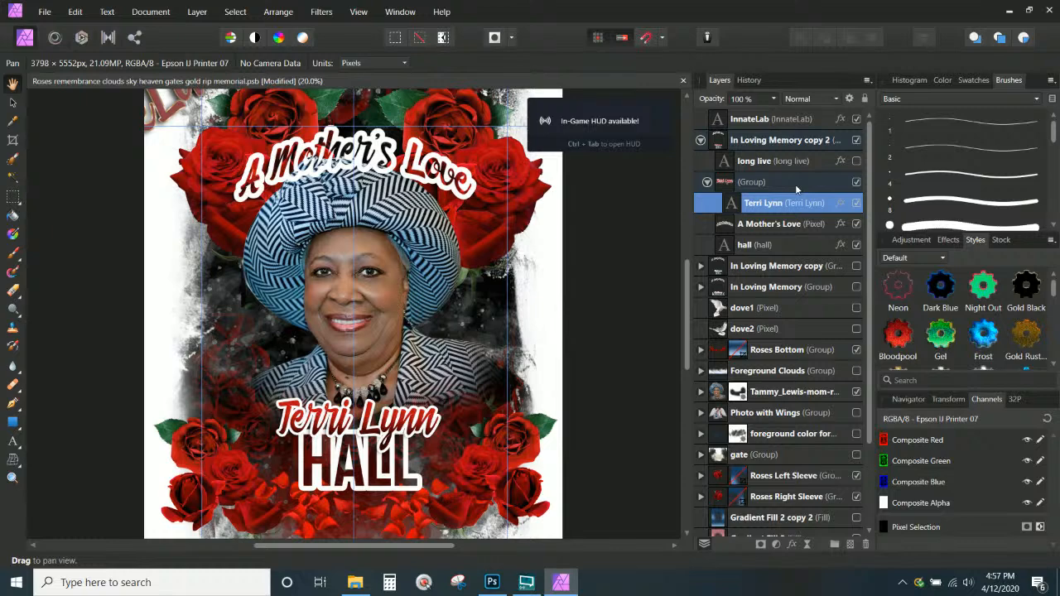
{"action": "left_click", "coordinate": [770, 182]}
{"action": "left_click", "coordinate": [945, 344]}
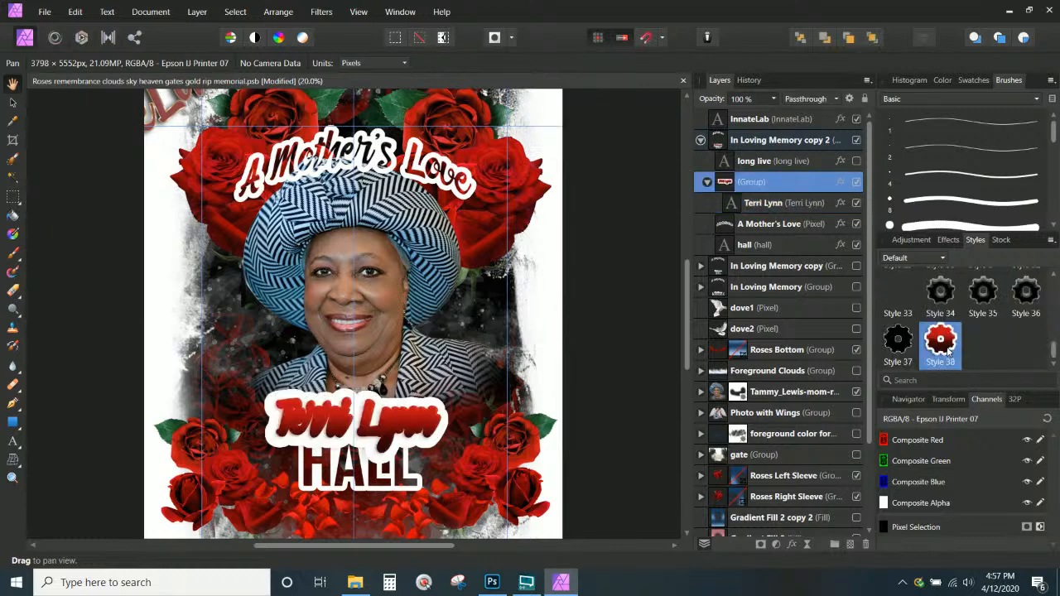
{"action": "left_click", "coordinate": [775, 205]}
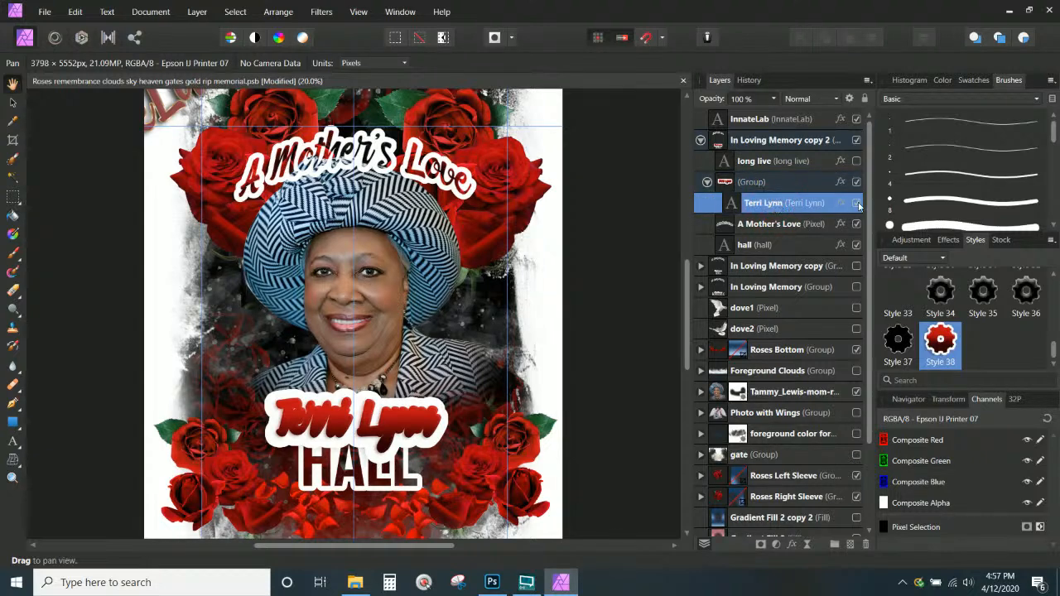
{"action": "left_click", "coordinate": [842, 203]}
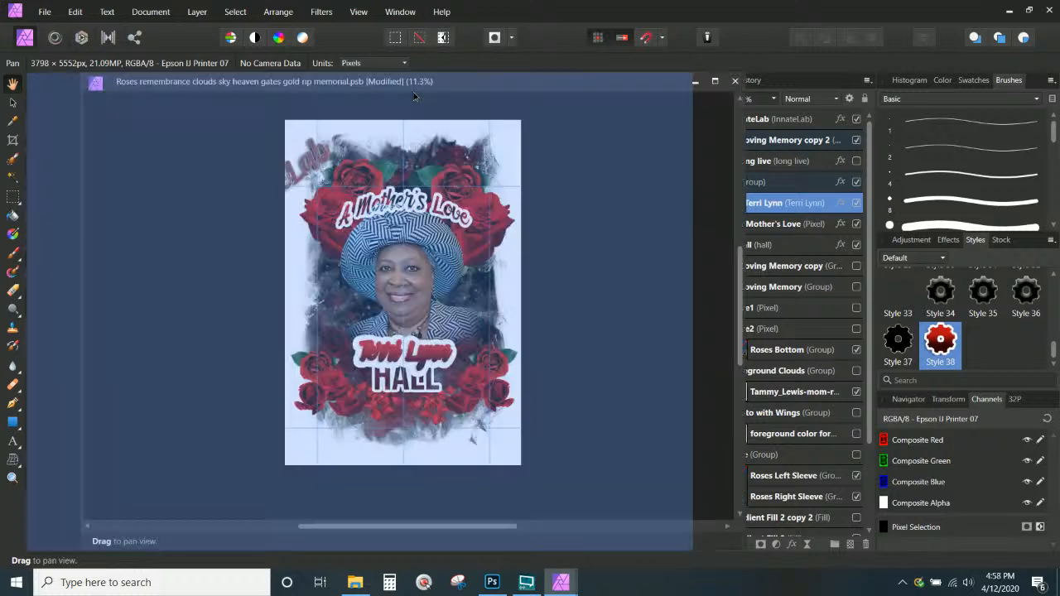
{"action": "left_click_drag", "start_coordinate": [414, 95], "coordinate": [411, 92]}
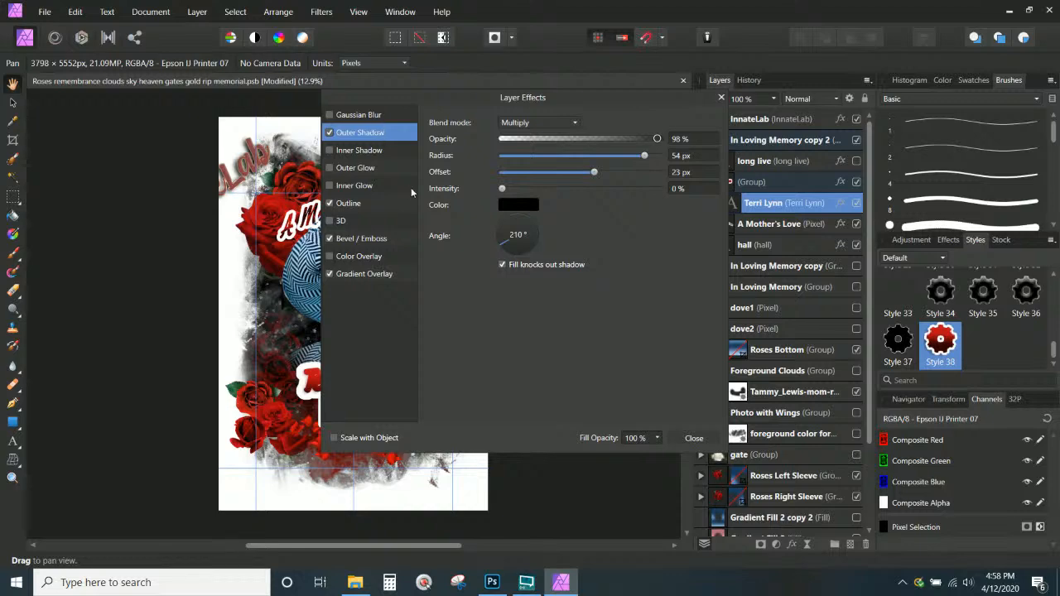
{"action": "left_click_drag", "start_coordinate": [466, 99], "coordinate": [585, 101]}
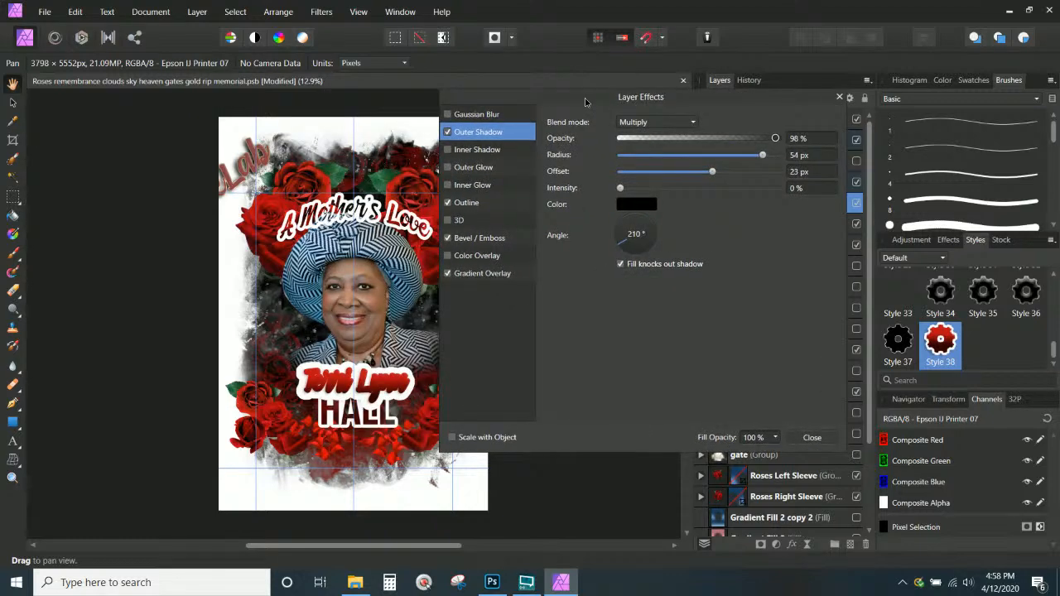
{"action": "left_click_drag", "start_coordinate": [586, 103], "coordinate": [645, 100]}
{"action": "key", "text": "ctrl+KP_Add"}
{"action": "key", "text": "ctrl+KP_Add"}
{"action": "key", "text": "ctrl+KP_Add"}
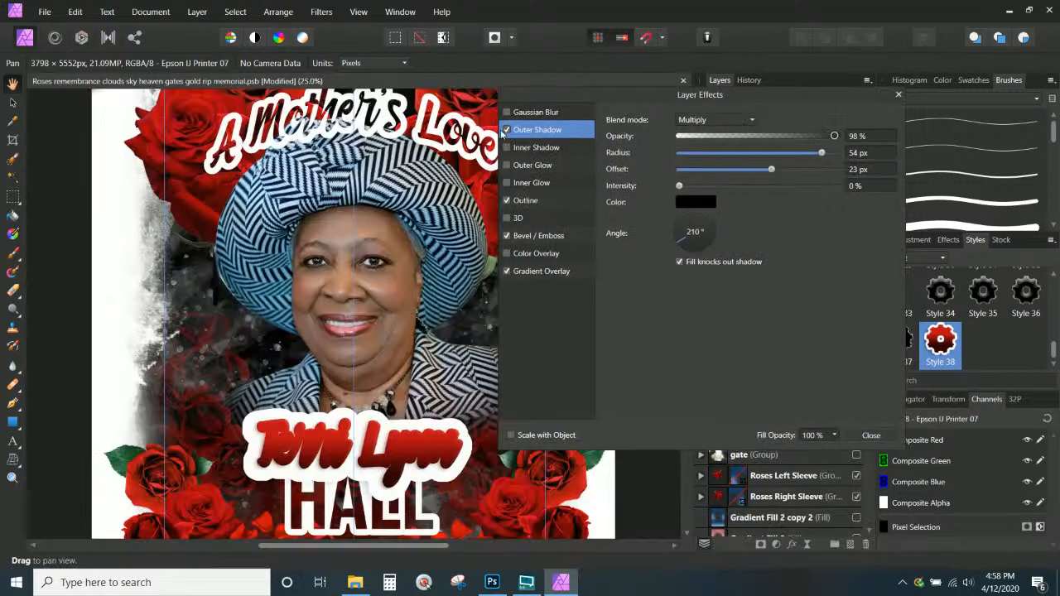
{"action": "left_click", "coordinate": [507, 131]}
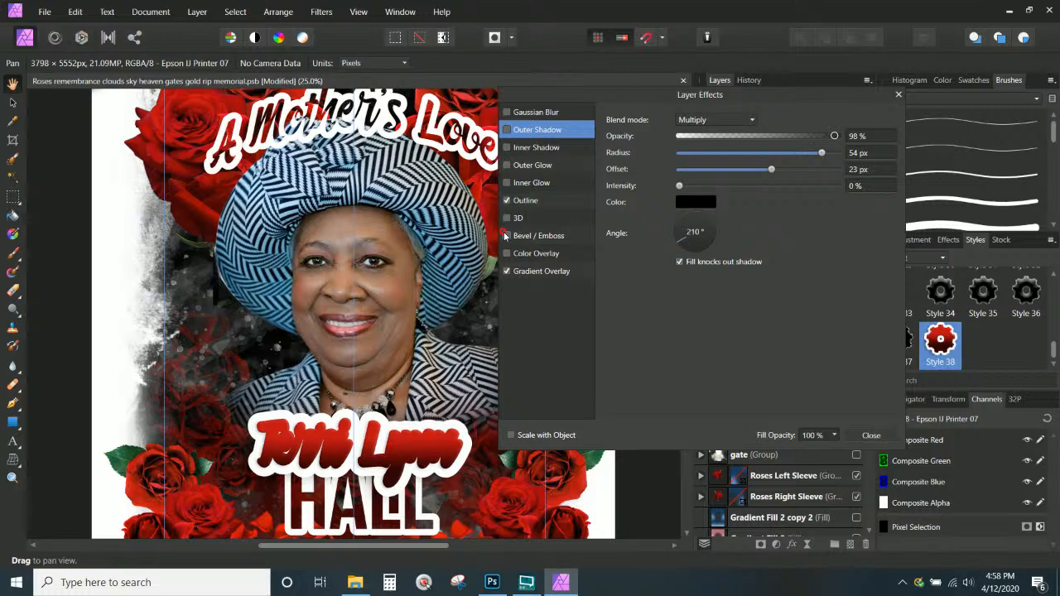
{"action": "left_click", "coordinate": [507, 270]}
{"action": "left_click", "coordinate": [524, 200]}
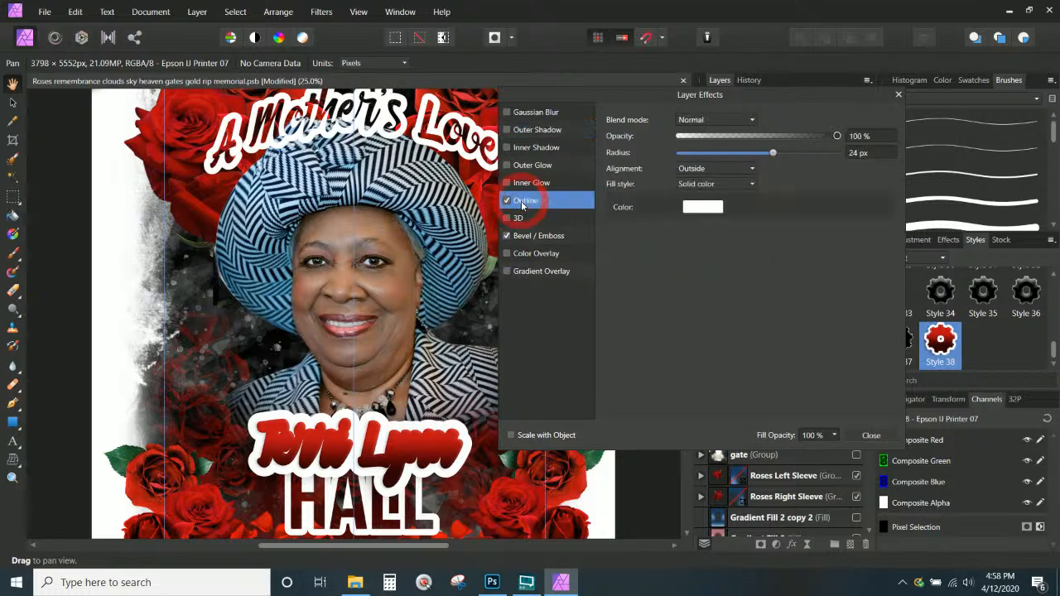
{"action": "left_click", "coordinate": [697, 209]}
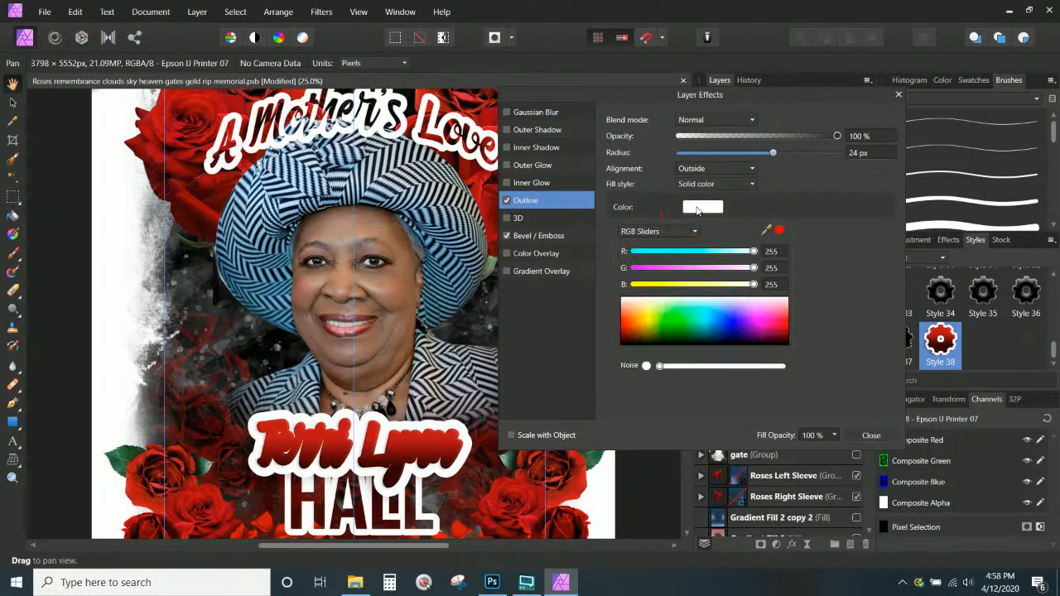
{"action": "left_click", "coordinate": [715, 186]}
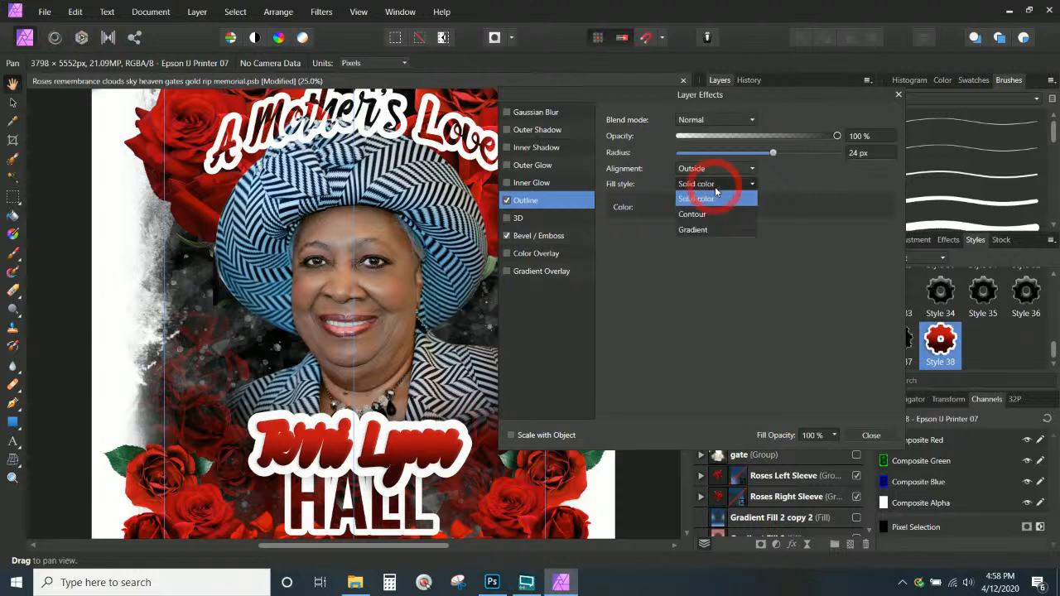
{"action": "left_click", "coordinate": [694, 229]}
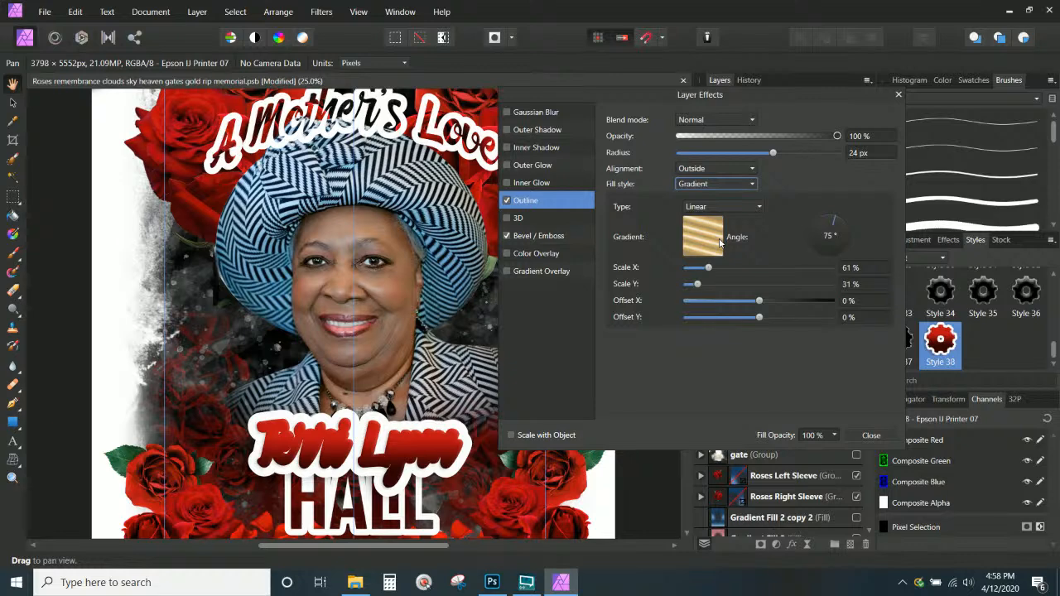
{"action": "left_click_drag", "start_coordinate": [773, 153], "coordinate": [700, 152]}
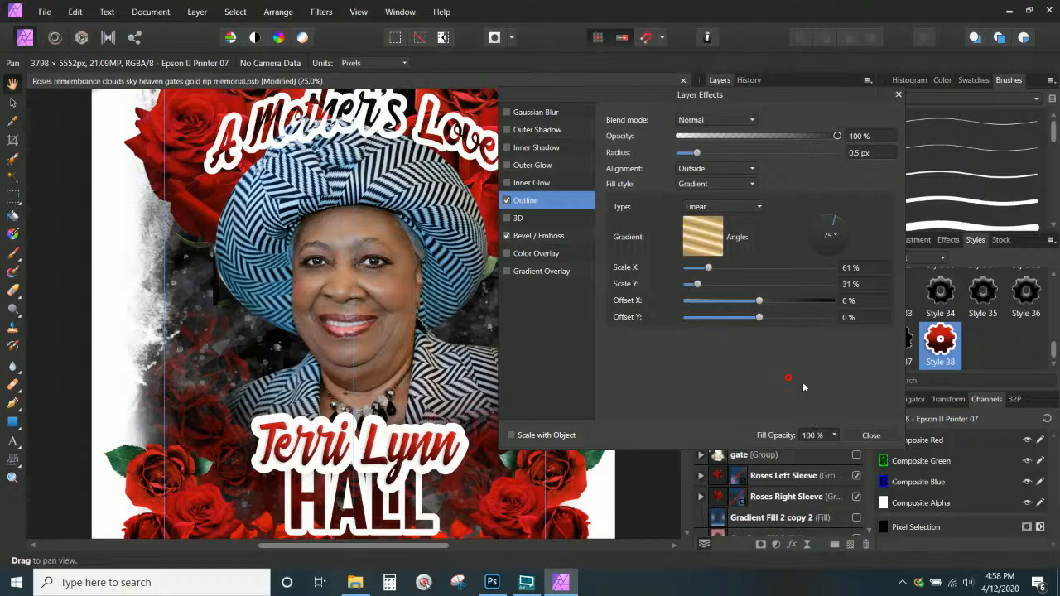
{"action": "left_click", "coordinate": [871, 435]}
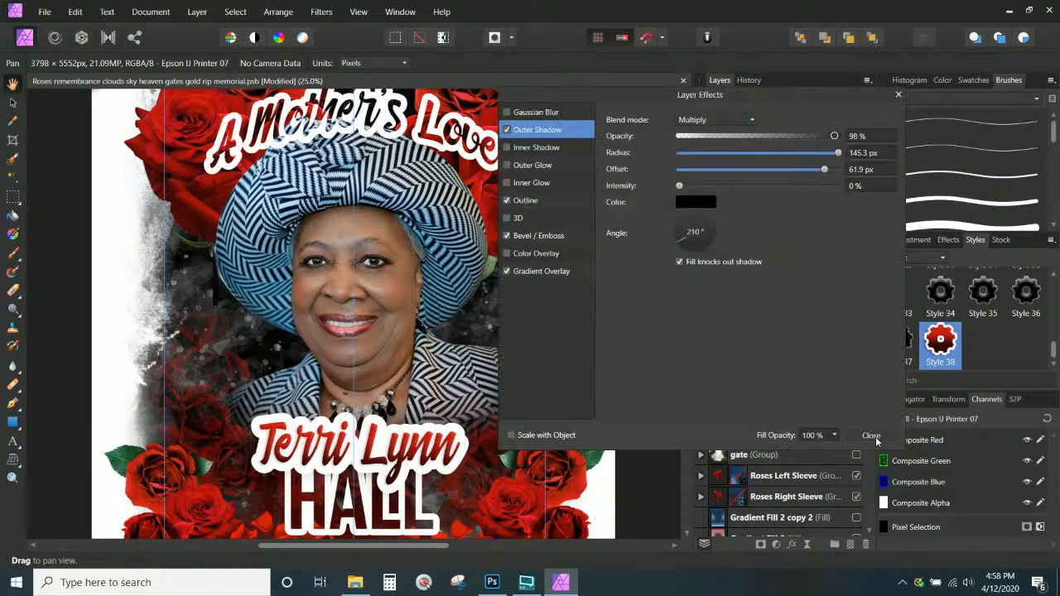
{"action": "left_click", "coordinate": [811, 183]}
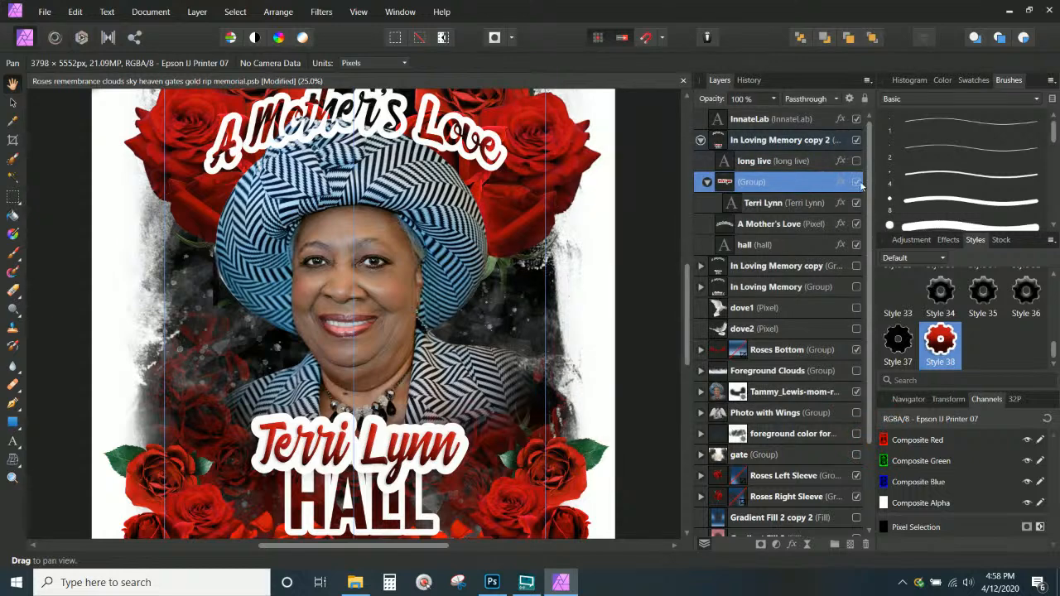
{"action": "left_click", "coordinate": [841, 182]}
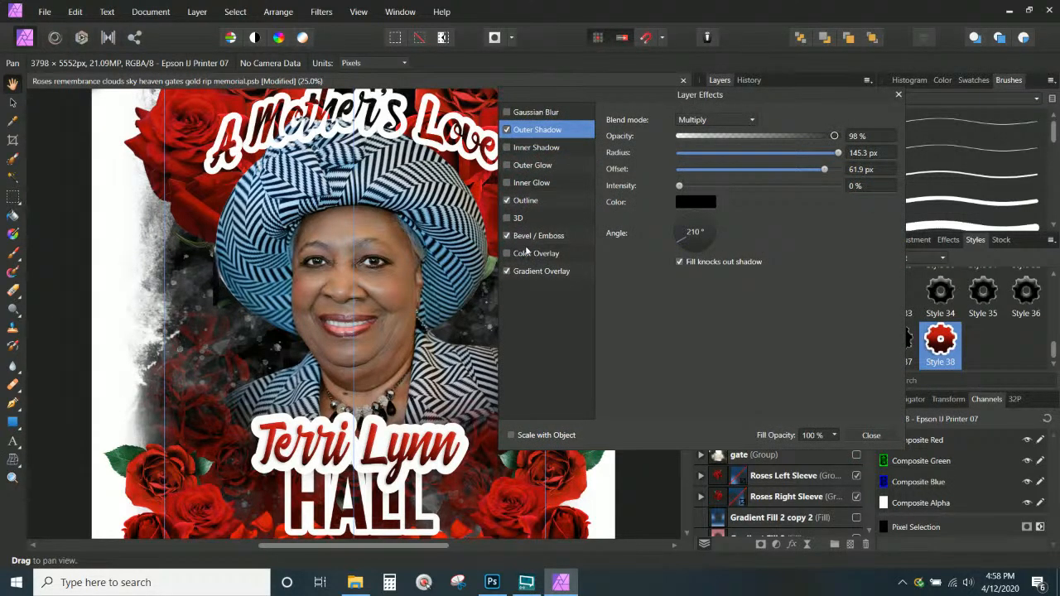
{"action": "left_click", "coordinate": [507, 202]}
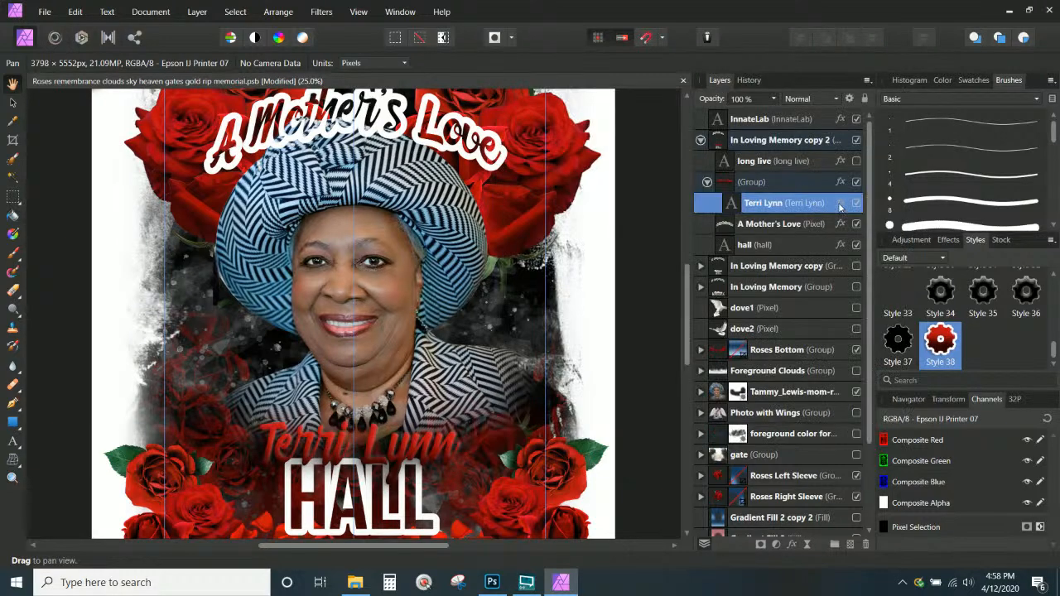
{"action": "left_click", "coordinate": [841, 204]}
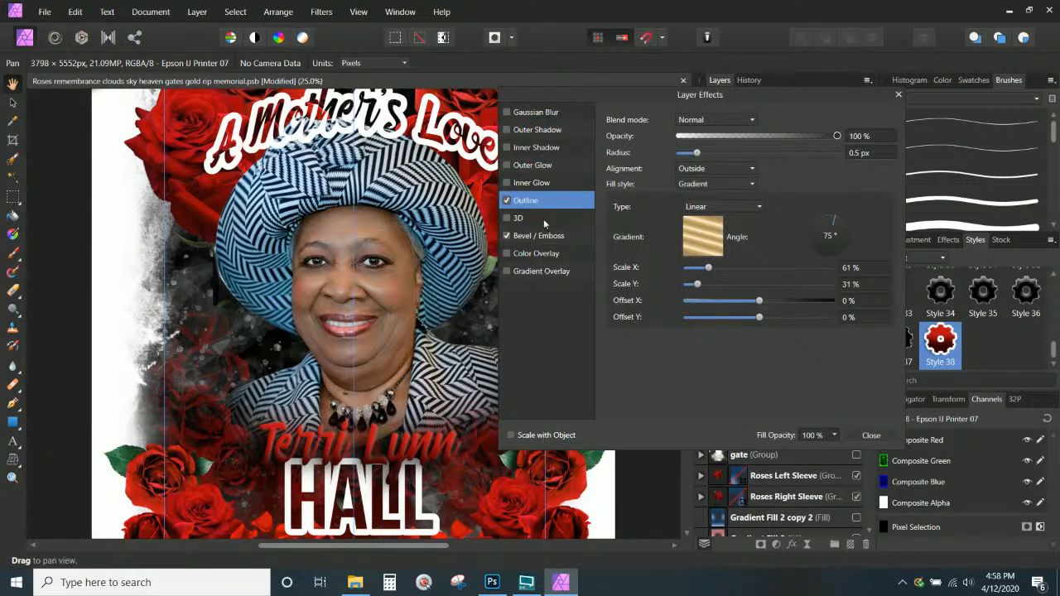
{"action": "left_click_drag", "start_coordinate": [698, 153], "coordinate": [728, 153]}
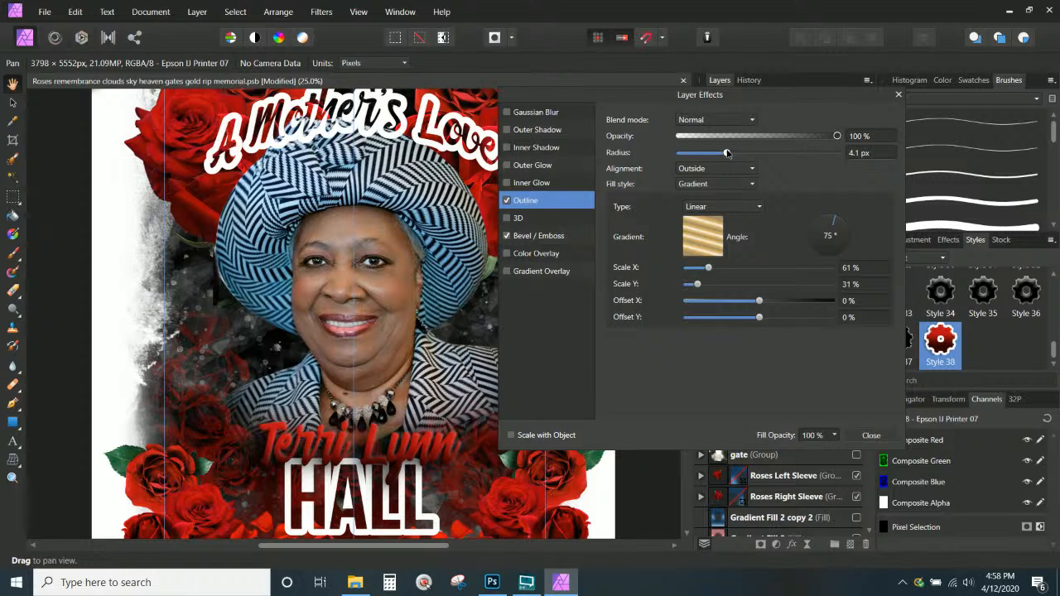
{"action": "left_click_drag", "start_coordinate": [727, 153], "coordinate": [719, 152]}
{"action": "left_click", "coordinate": [871, 436]}
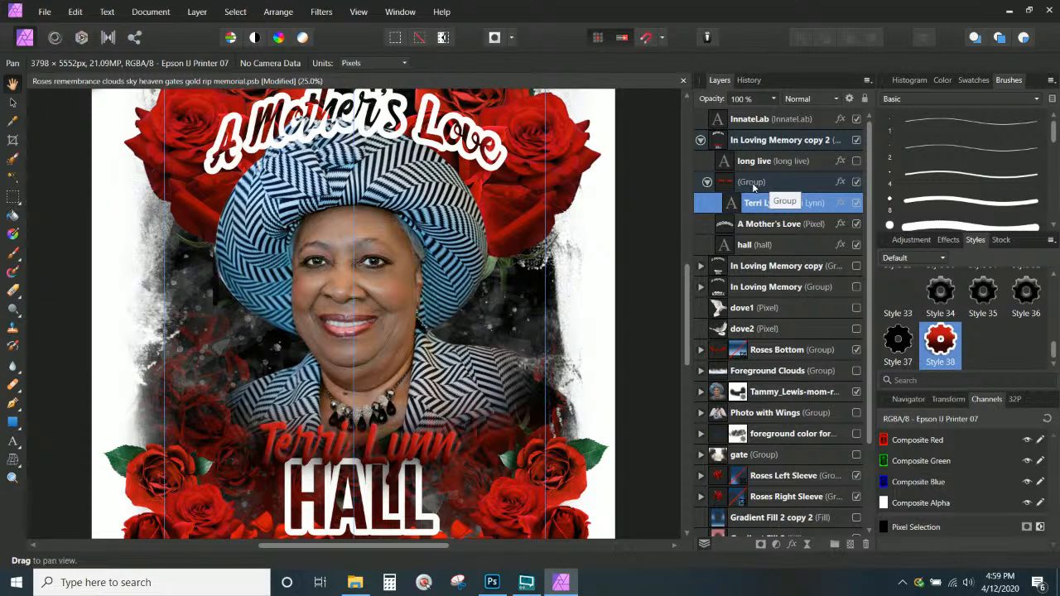
Turn off the group's red gradient overlay
{"action": "left_click", "coordinate": [841, 182]}
{"action": "left_click", "coordinate": [507, 273]}
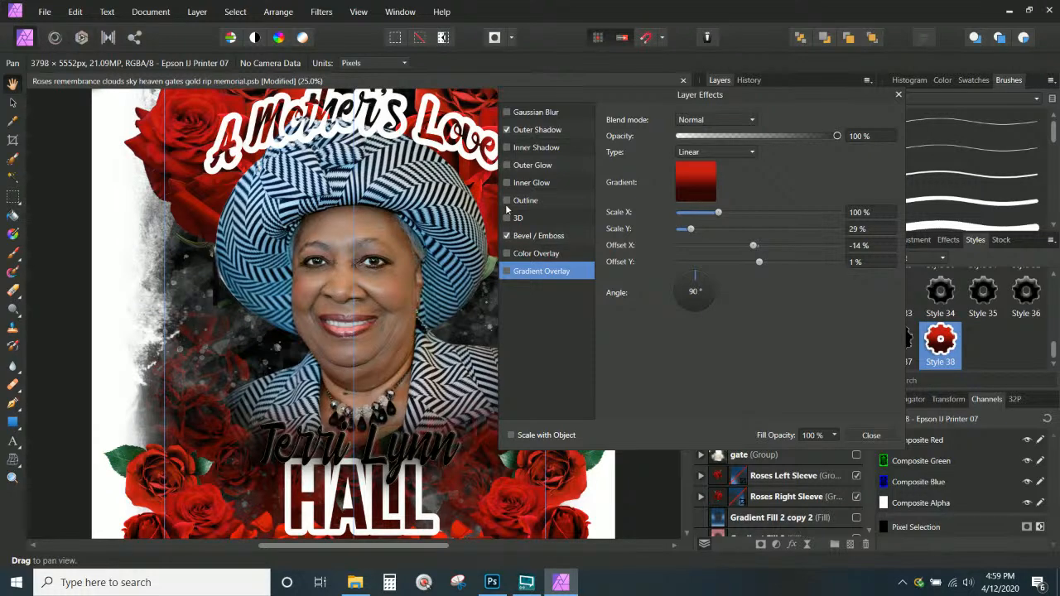
{"action": "left_click", "coordinate": [871, 435]}
{"action": "left_click", "coordinate": [840, 204]}
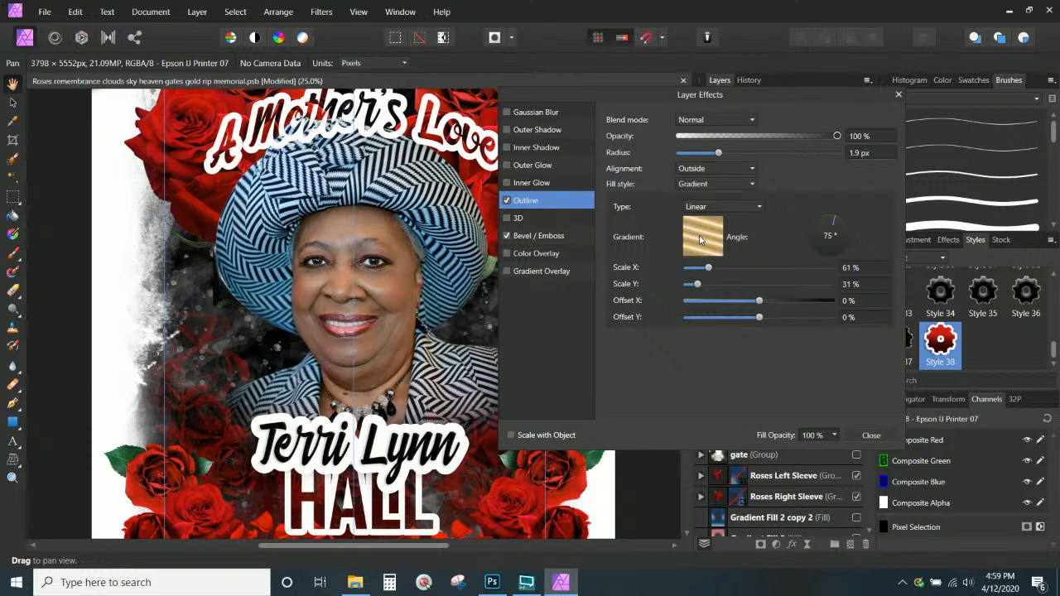
{"action": "left_click_drag", "start_coordinate": [718, 153], "coordinate": [729, 157]}
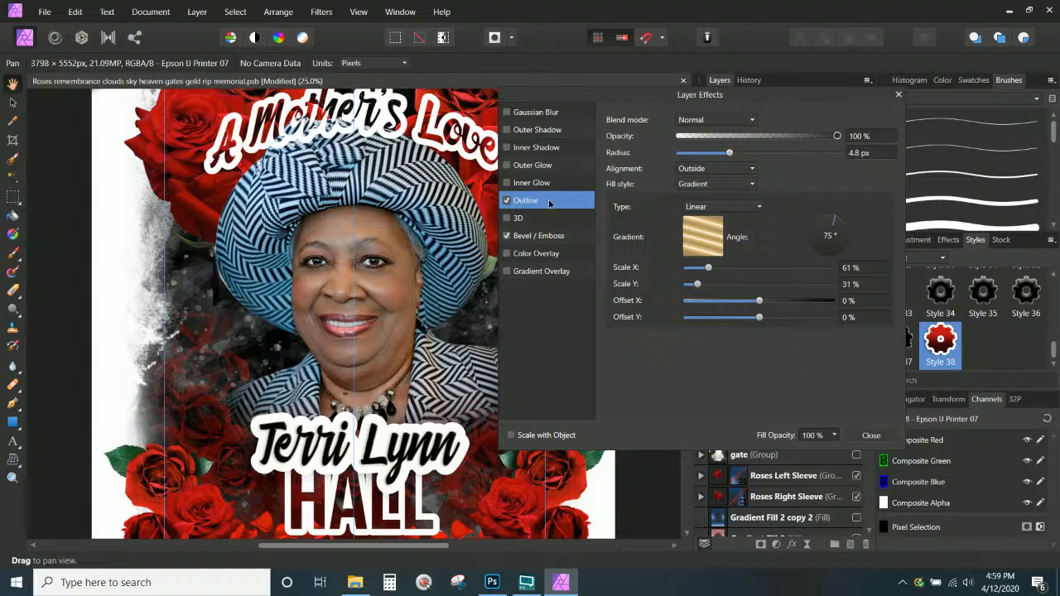
{"action": "left_click", "coordinate": [511, 275]}
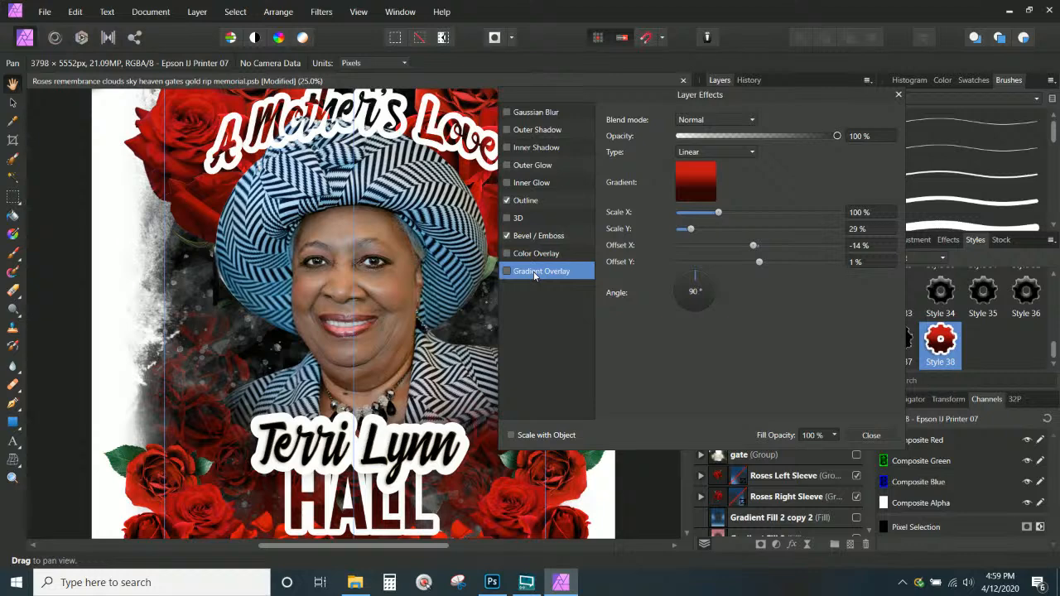
{"action": "left_click", "coordinate": [507, 271]}
{"action": "left_click", "coordinate": [531, 200]}
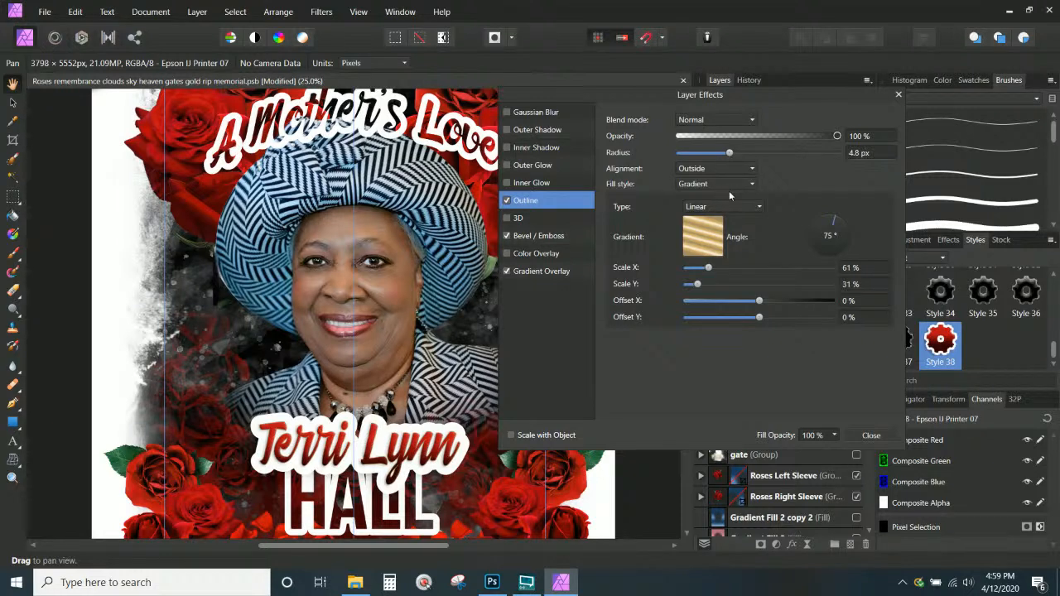
{"action": "left_click_drag", "start_coordinate": [729, 152], "coordinate": [756, 158]}
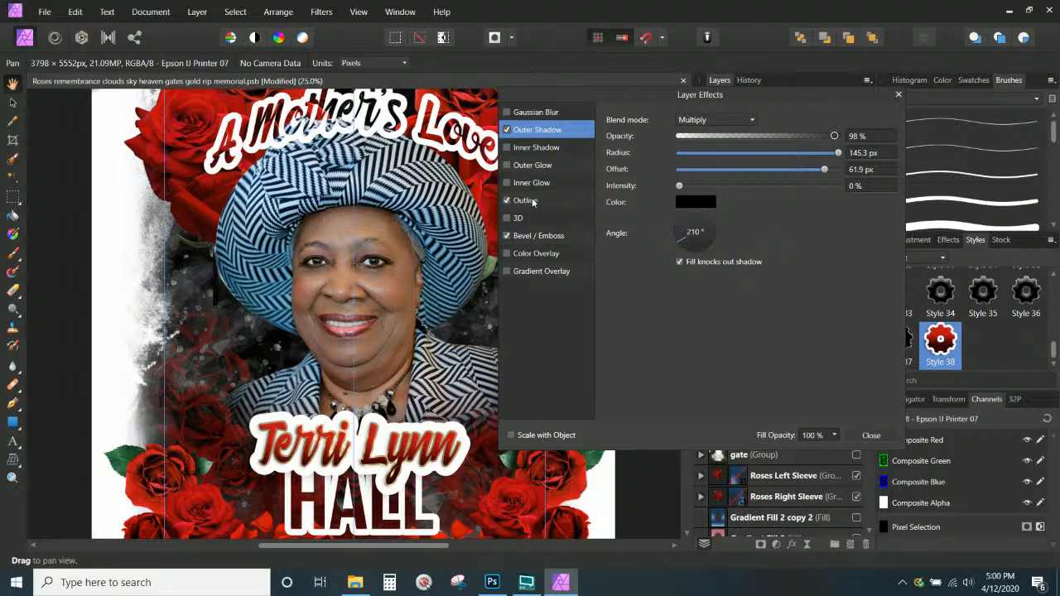
Shrink the group's white outline radius to 9.7 px
{"action": "left_click", "coordinate": [535, 201]}
{"action": "left_click_drag", "start_coordinate": [815, 157], "coordinate": [755, 166]}
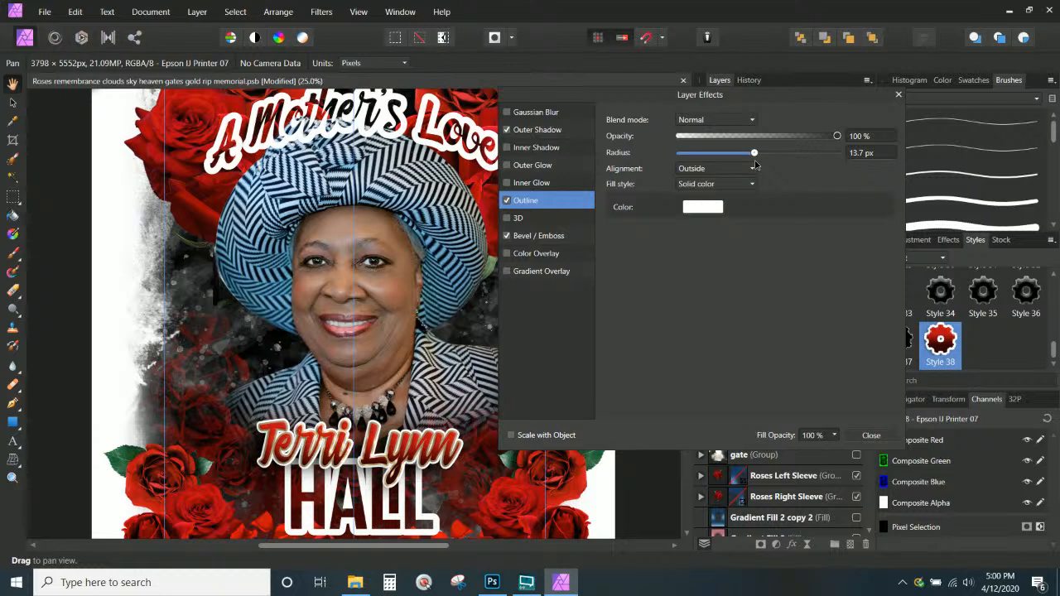
{"action": "left_click_drag", "start_coordinate": [756, 165], "coordinate": [748, 165]}
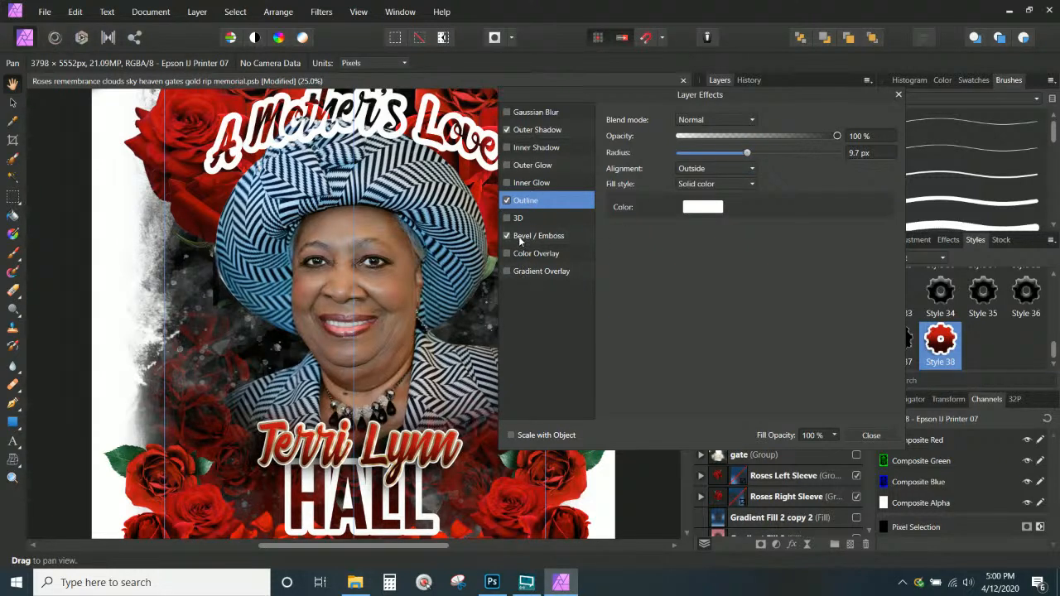
{"action": "left_click", "coordinate": [536, 130]}
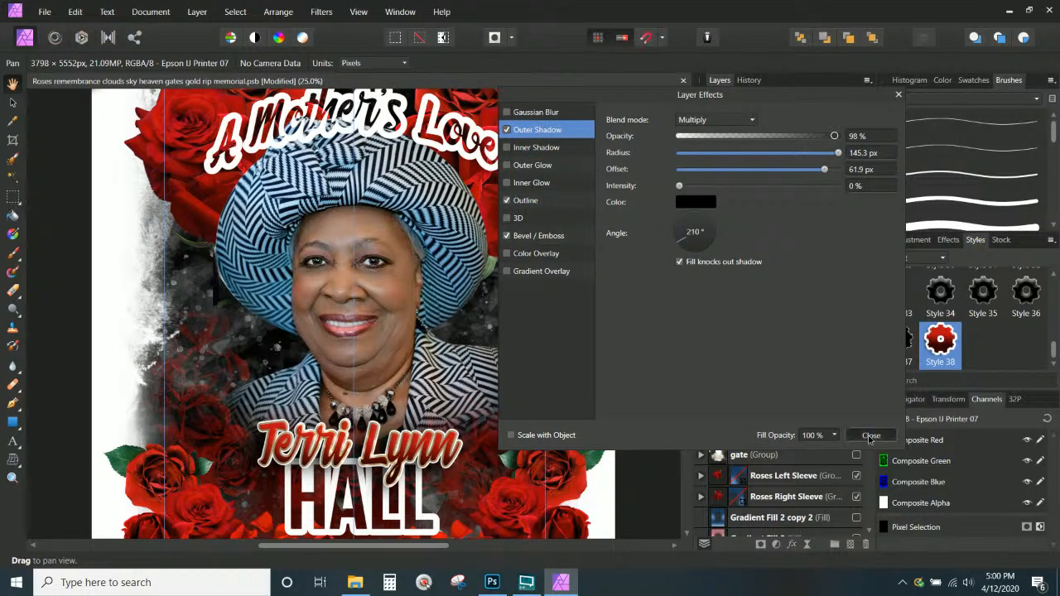
{"action": "left_click", "coordinate": [870, 436]}
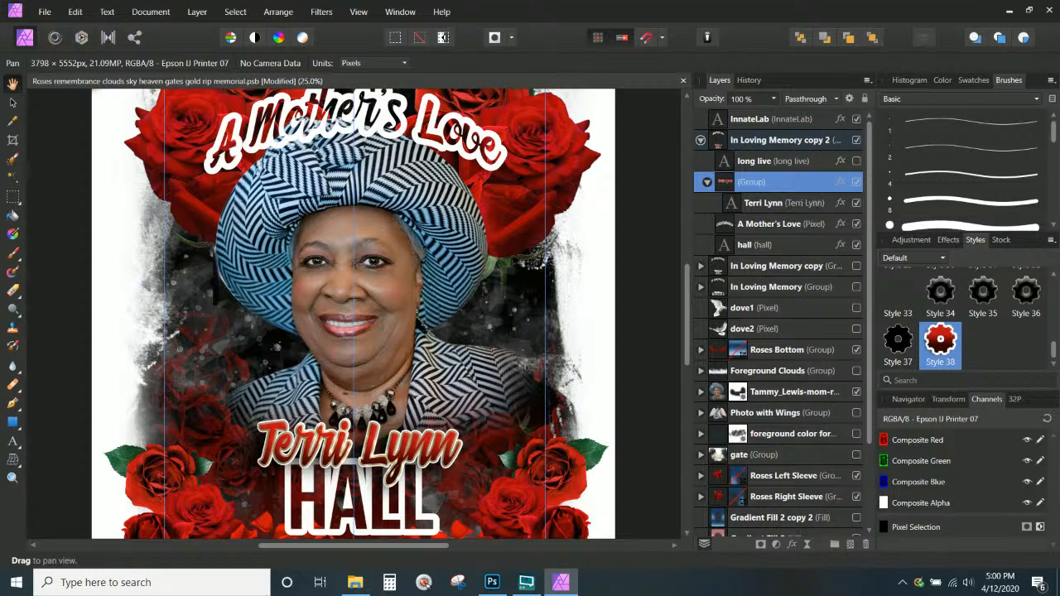
{"action": "left_click", "coordinate": [1050, 243]}
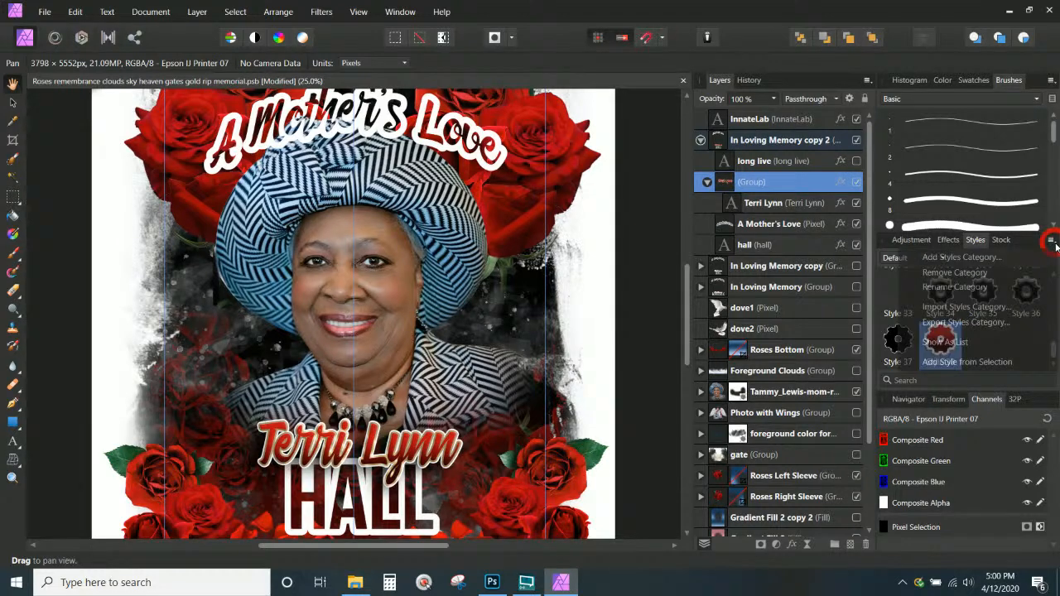
{"action": "left_click", "coordinate": [937, 363]}
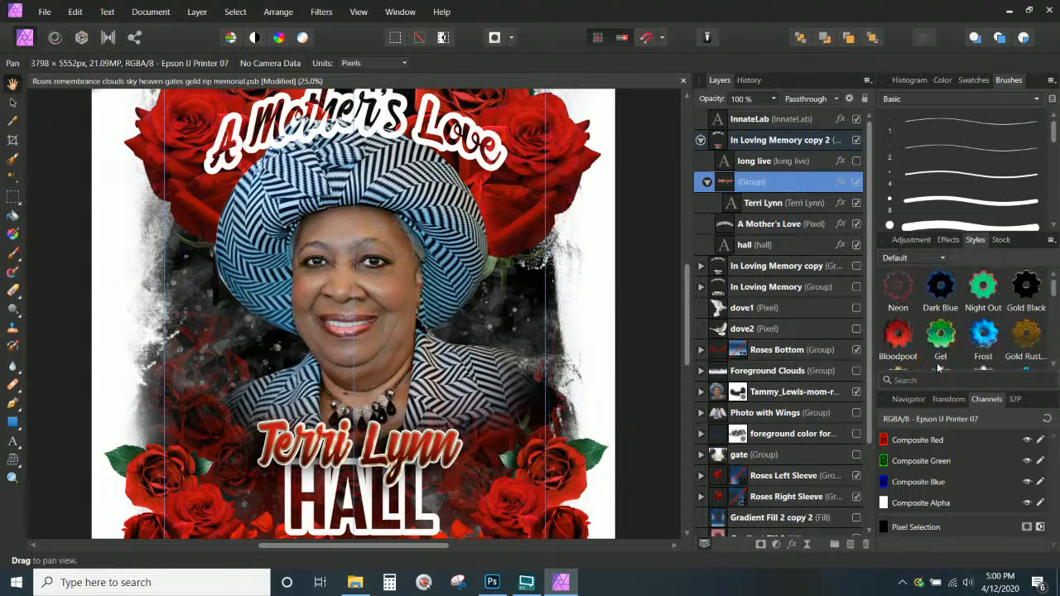
{"action": "left_click", "coordinate": [742, 202]}
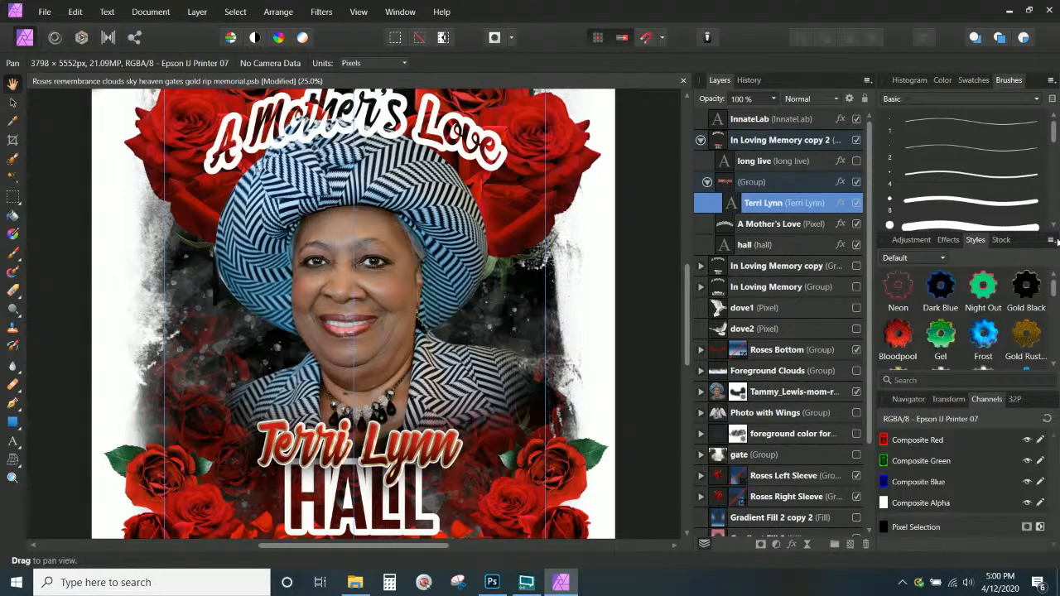
{"action": "left_click", "coordinate": [1052, 241]}
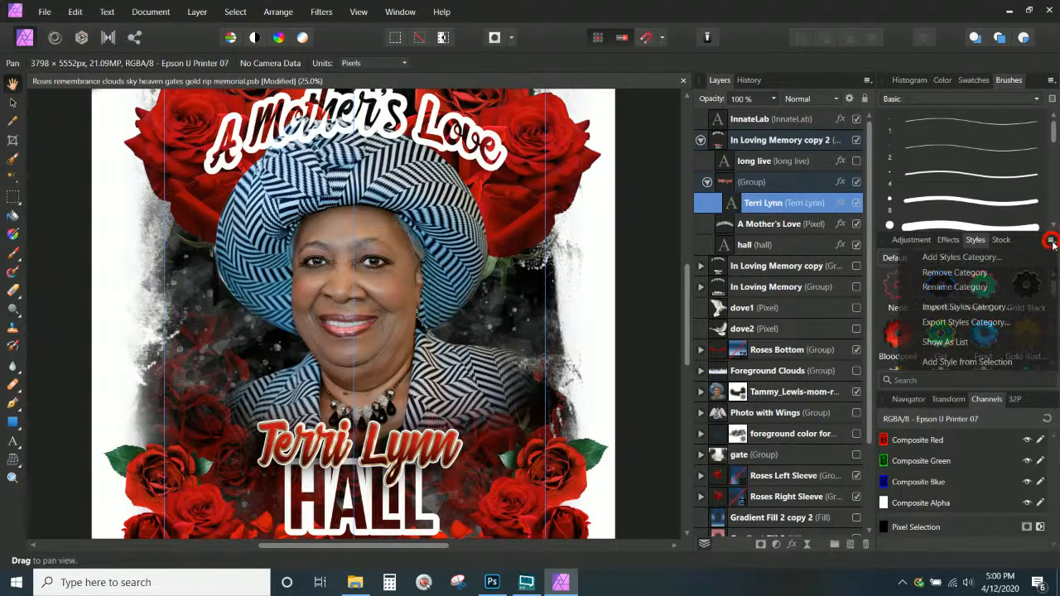
{"action": "left_click", "coordinate": [948, 364]}
{"action": "scroll", "coordinate": [957, 357], "scroll_direction": "down", "scroll_amount": 1}
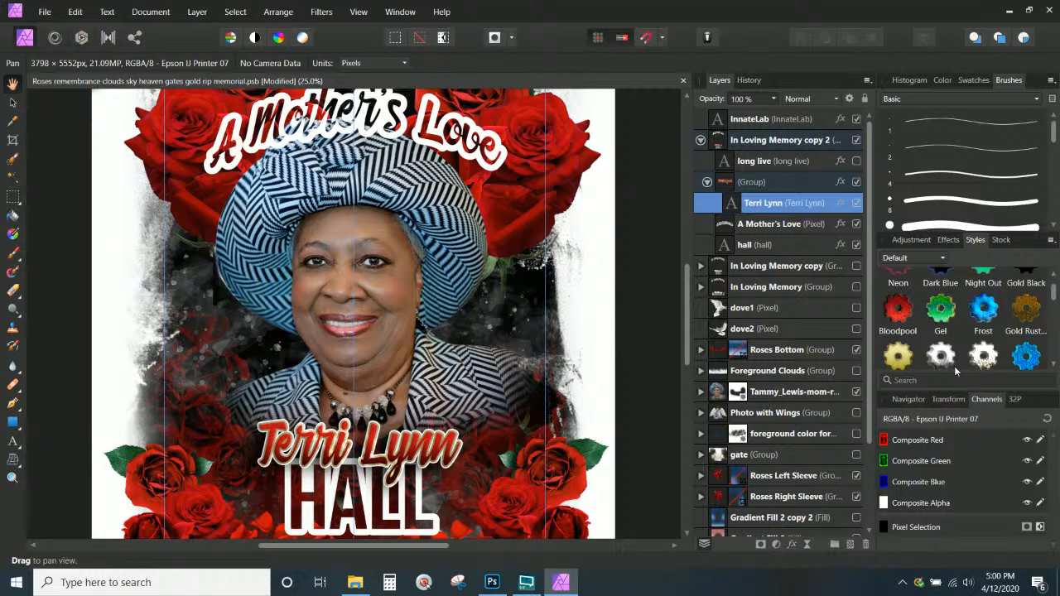
{"action": "scroll", "coordinate": [954, 366], "scroll_direction": "down", "scroll_amount": 5}
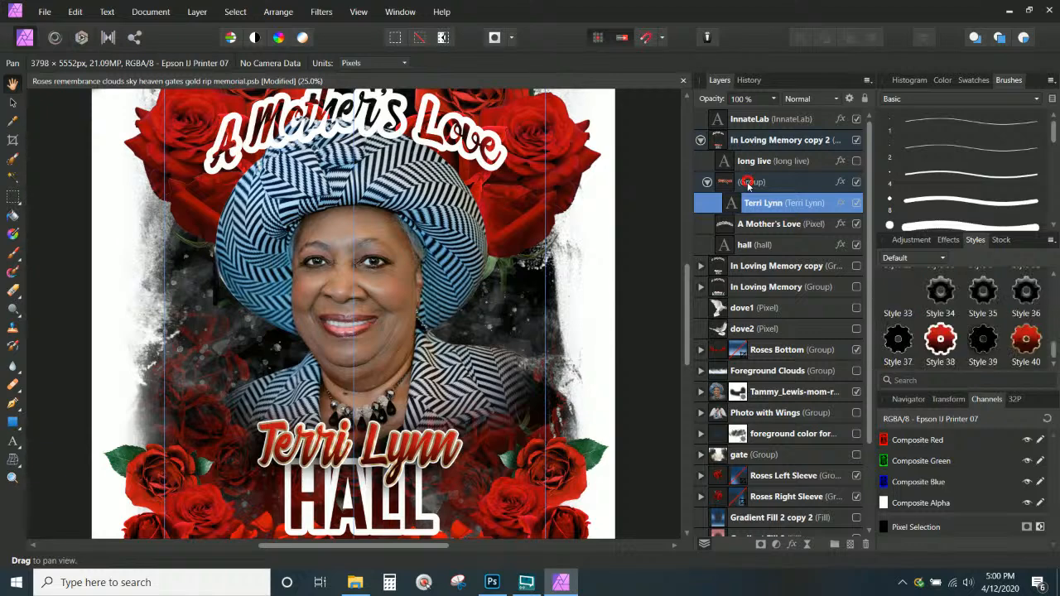
Collapse the name group and put the A Mother's Love layer into its own group
{"action": "left_click", "coordinate": [746, 183]}
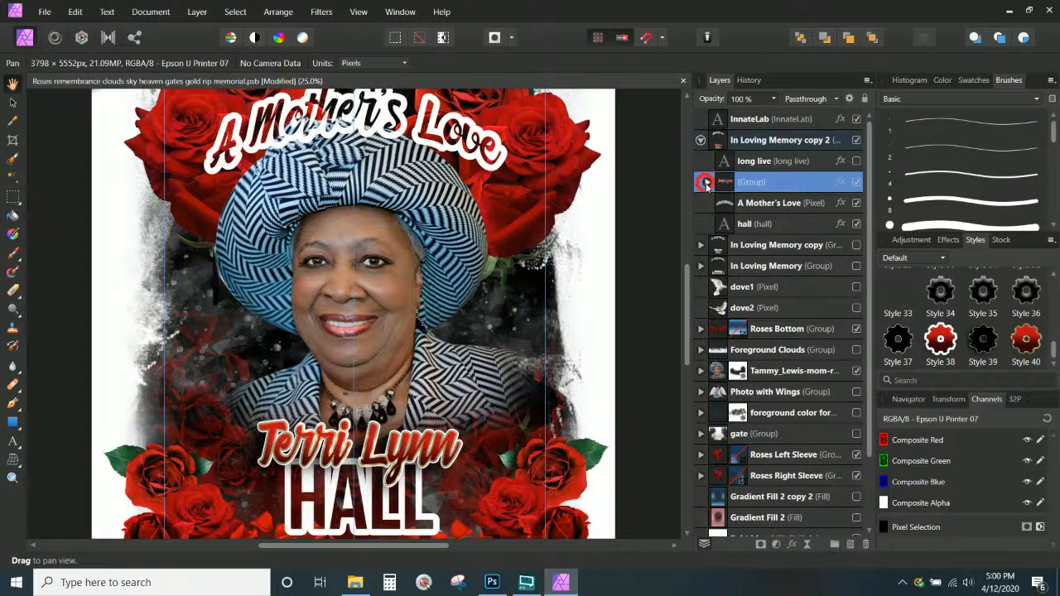
{"action": "left_click", "coordinate": [706, 183]}
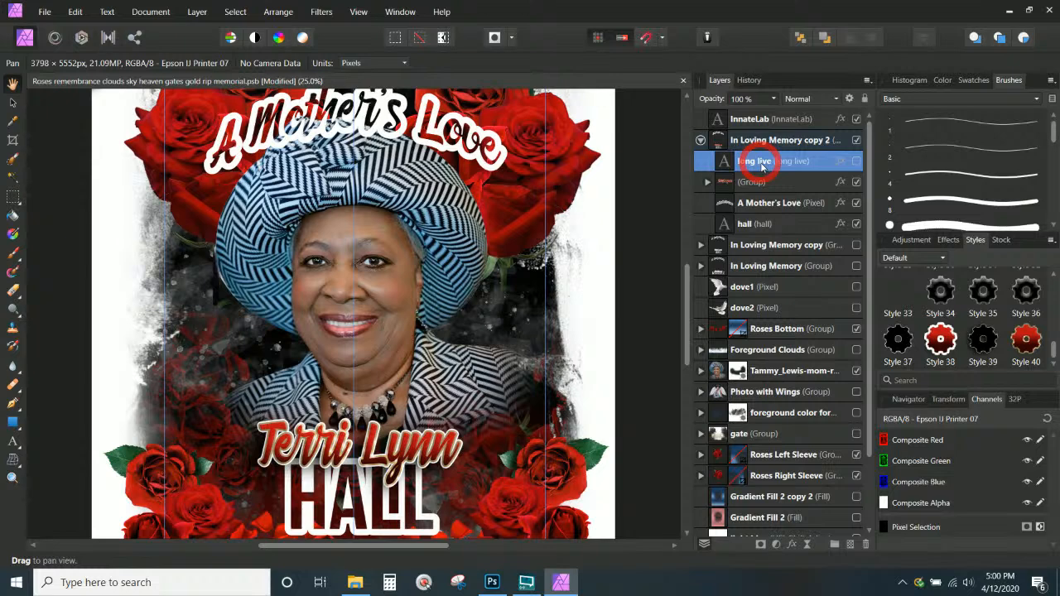
{"action": "left_click", "coordinate": [774, 203]}
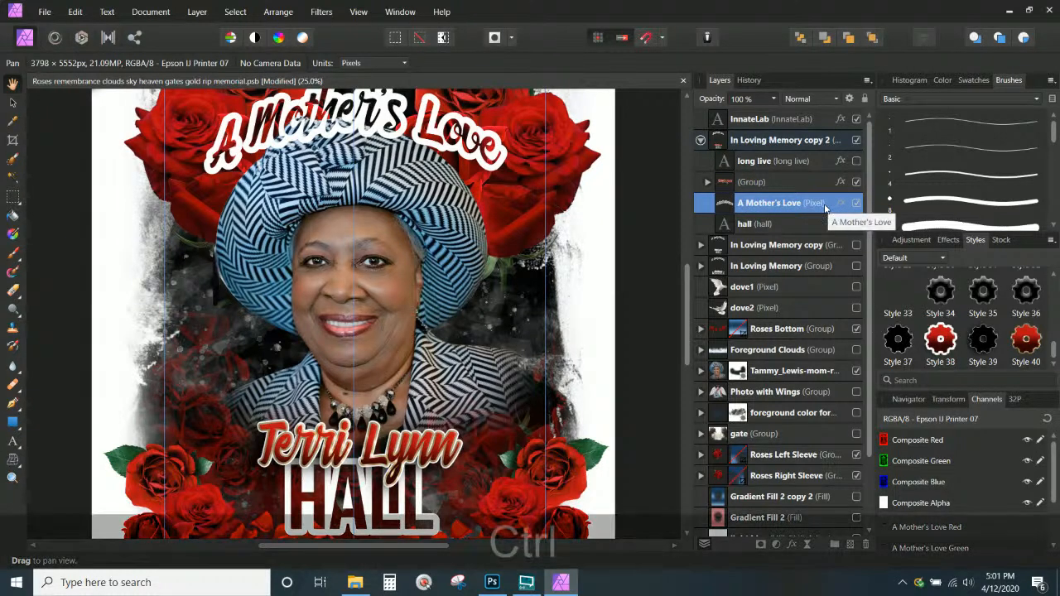
{"action": "key", "text": "ctrl+g"}
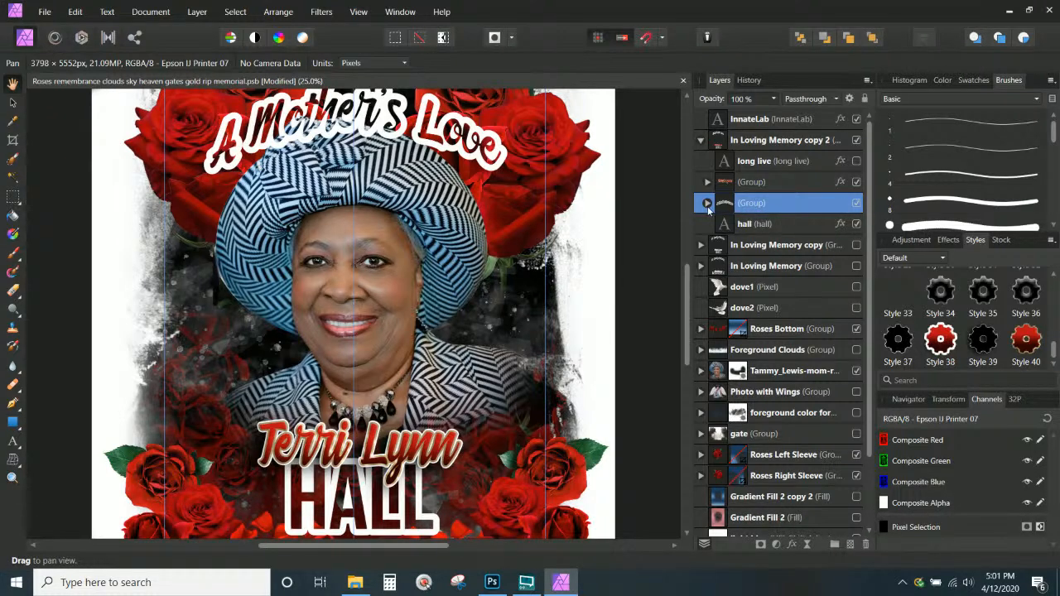
{"action": "left_click", "coordinate": [708, 204]}
{"action": "right_click", "coordinate": [813, 227]}
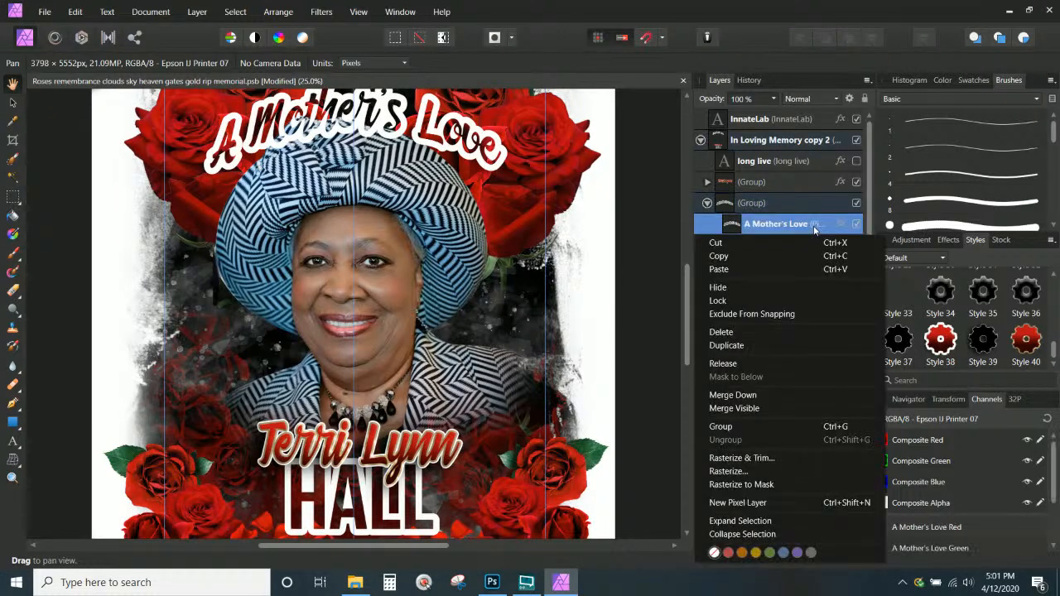
{"action": "left_click", "coordinate": [813, 226]}
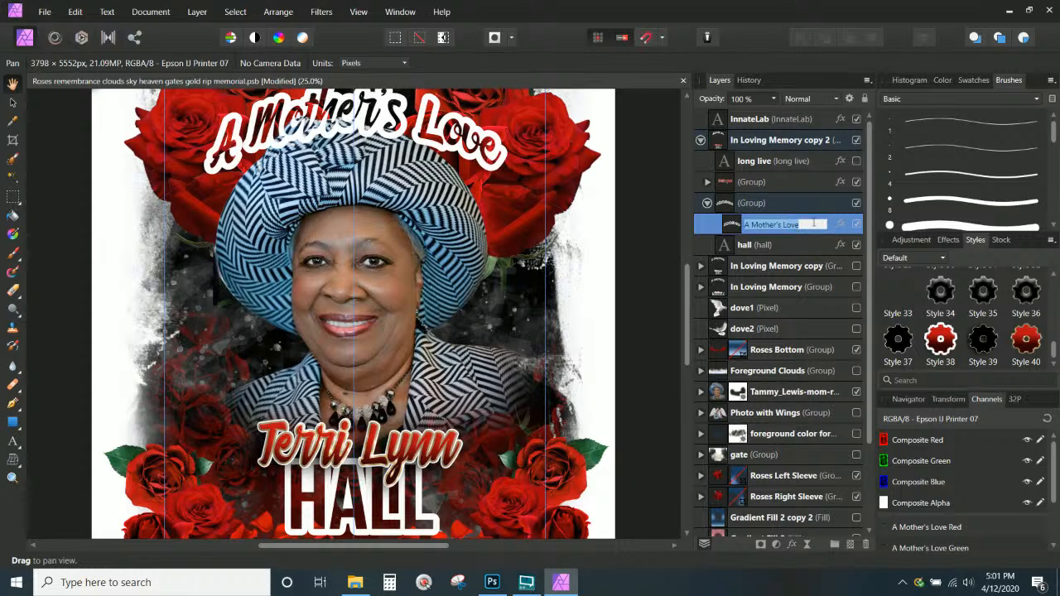
Apply Style 40 to the A Mother's Love title and Style 39 to its group
{"action": "left_click", "coordinate": [1028, 352]}
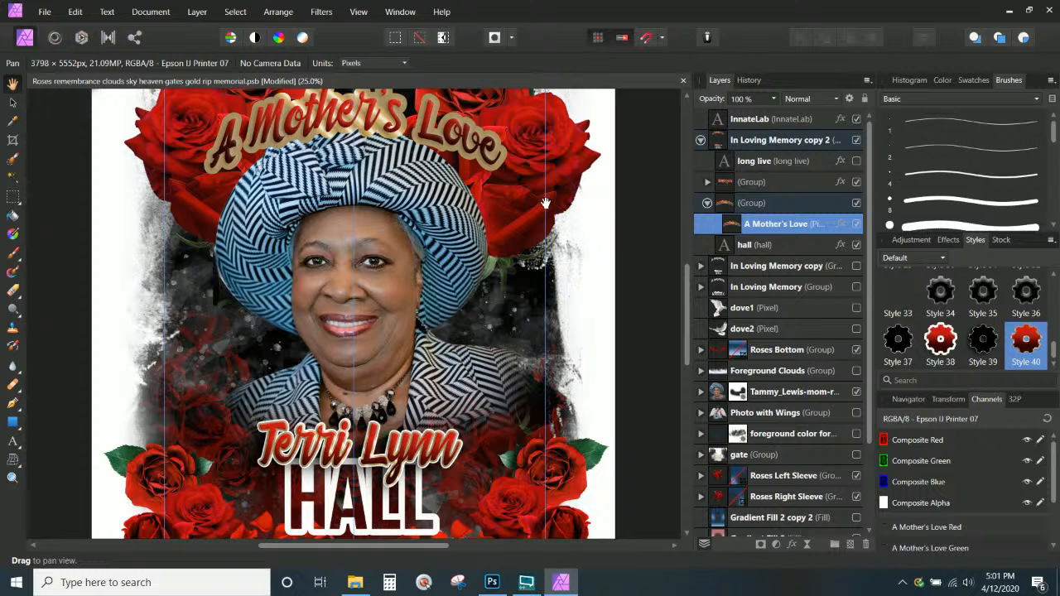
{"action": "left_click", "coordinate": [756, 204]}
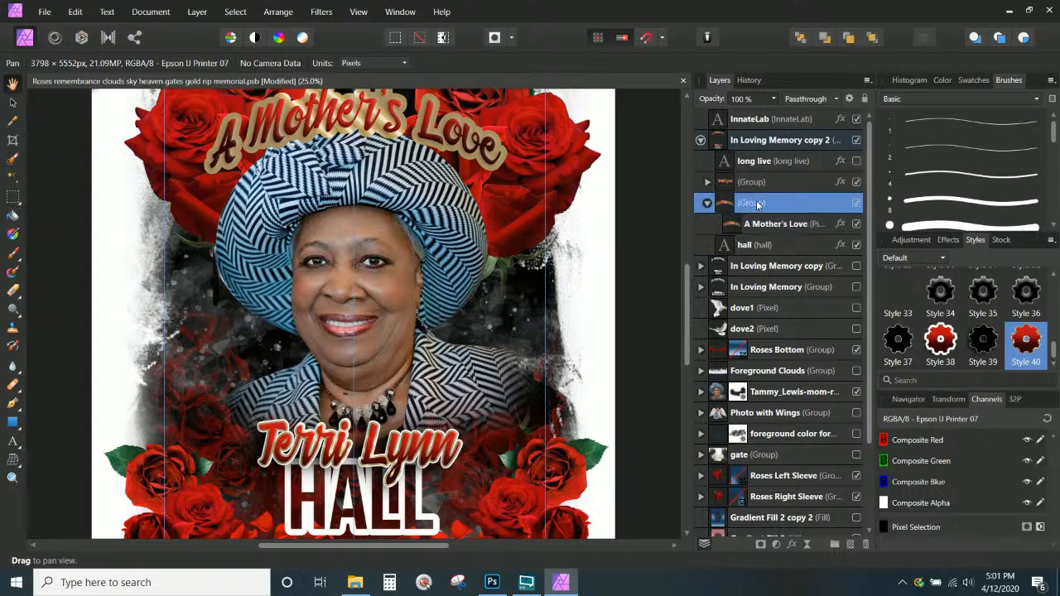
{"action": "left_click", "coordinate": [984, 355]}
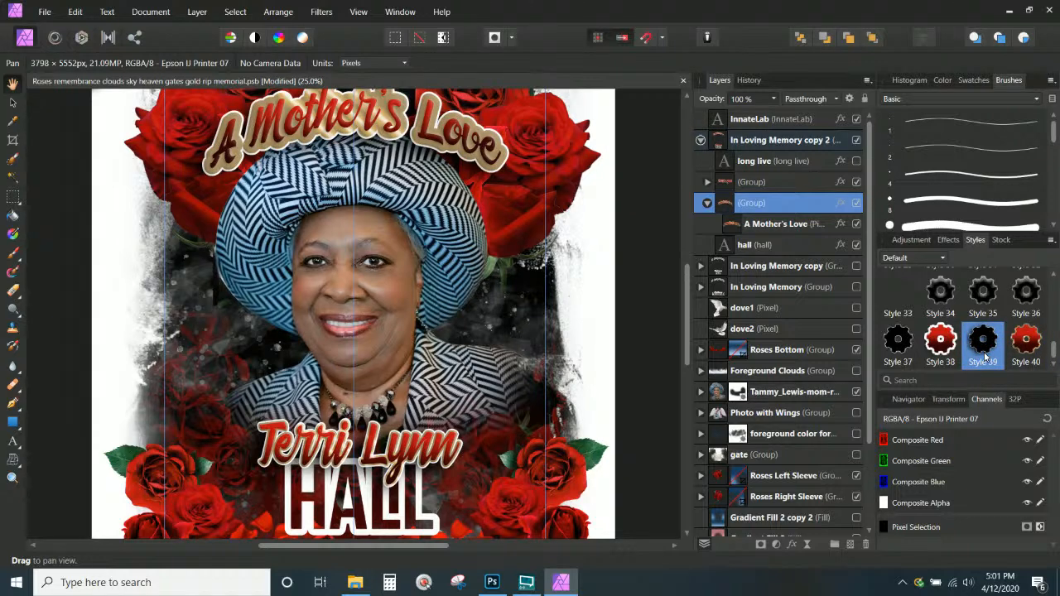
{"action": "left_click", "coordinate": [784, 226]}
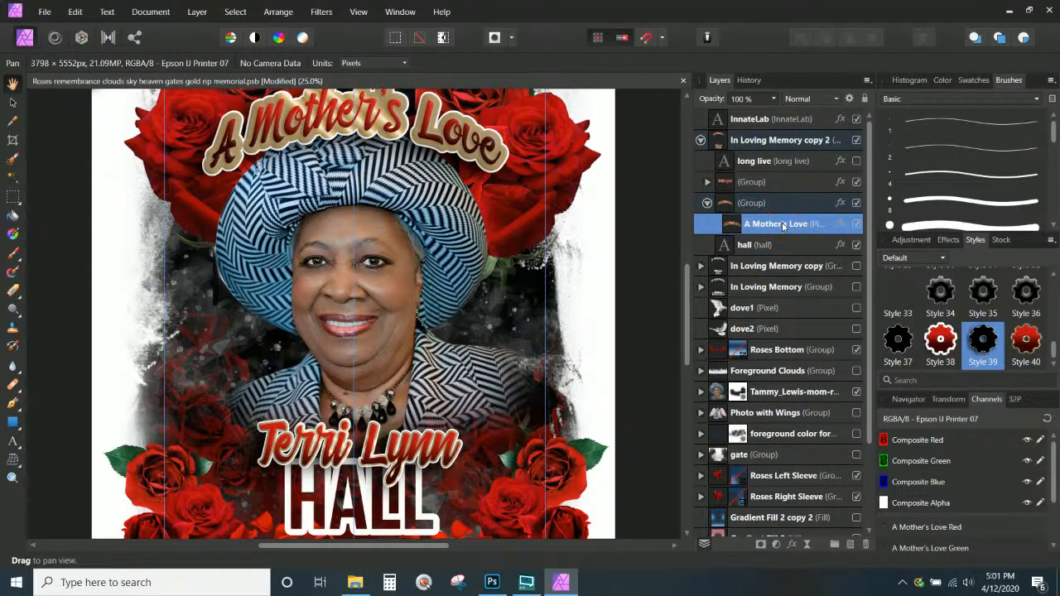
Thicken the title's outline radius to 9 px and review the whole design
{"action": "left_click", "coordinate": [841, 224]}
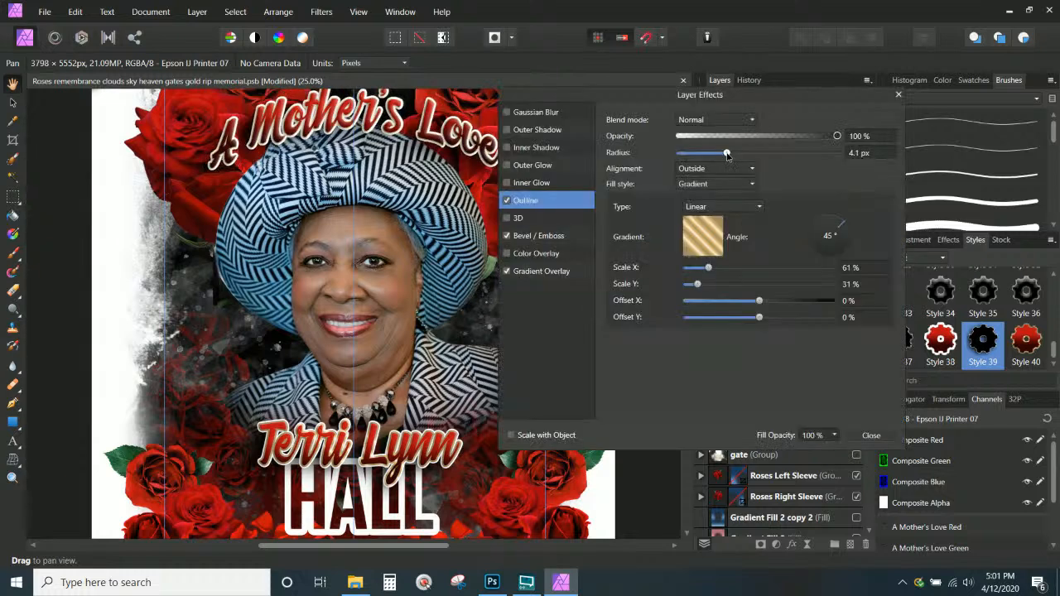
{"action": "left_click_drag", "start_coordinate": [727, 155], "coordinate": [741, 158]}
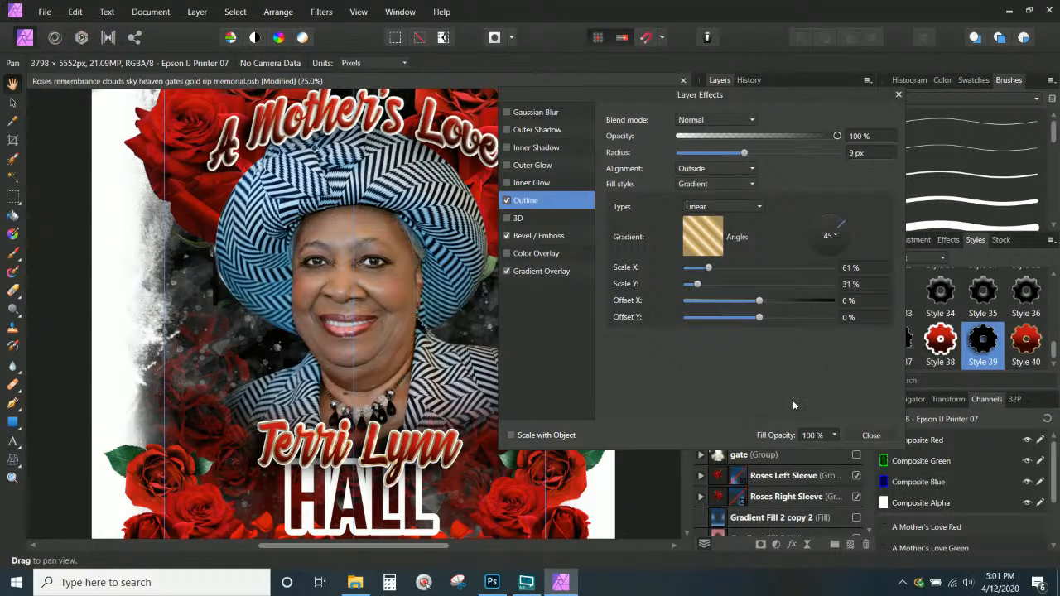
{"action": "left_click", "coordinate": [869, 432]}
{"action": "scroll", "coordinate": [380, 355], "scroll_direction": "up", "scroll_amount": 5}
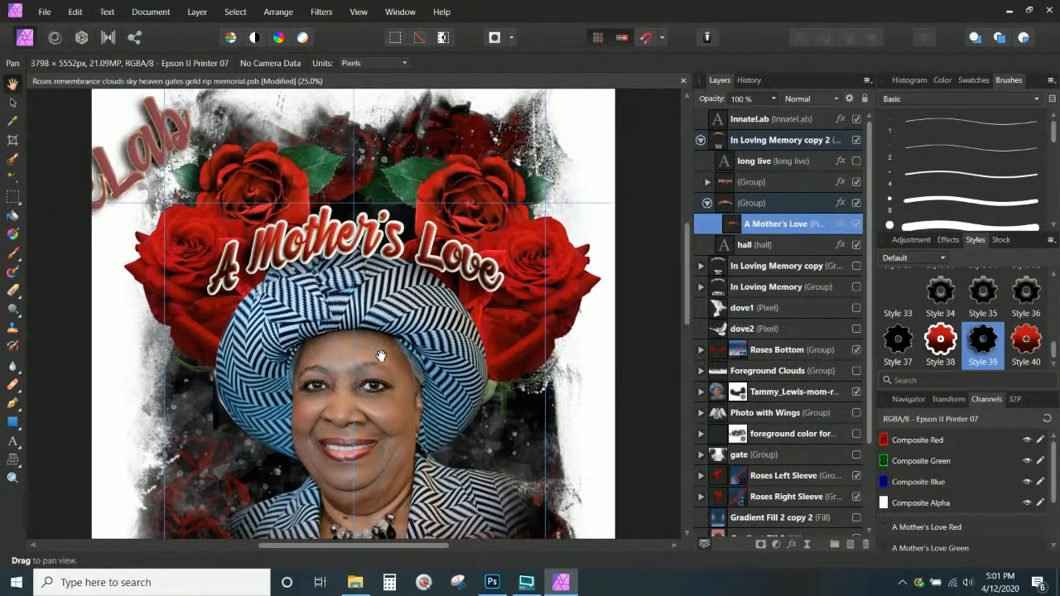
{"action": "key", "text": "ctrl+KP_Subtract"}
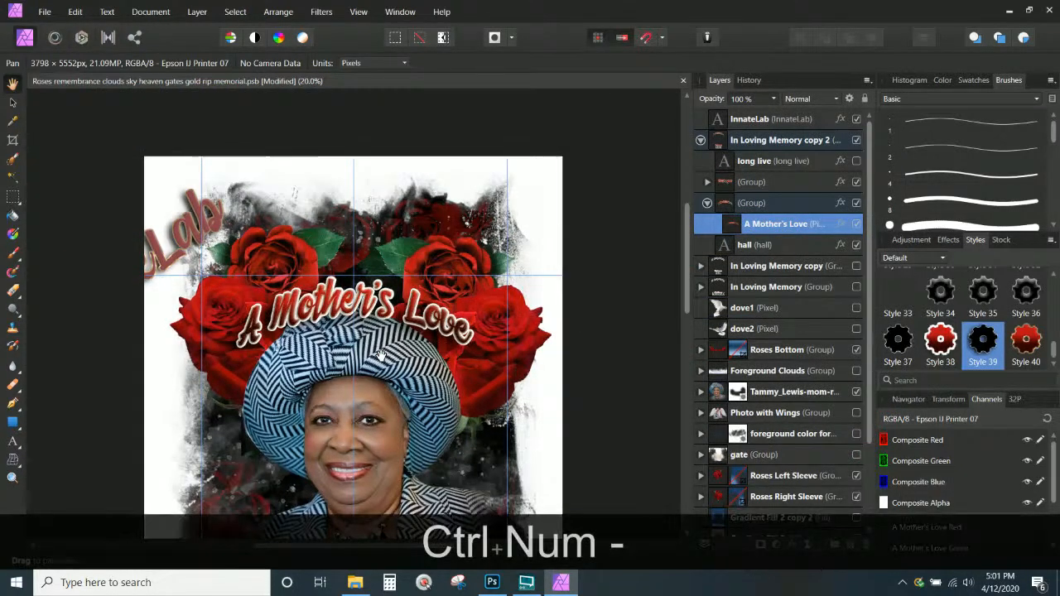
{"action": "key", "text": "ctrl+KP_Subtract"}
{"action": "scroll", "coordinate": [258, 265], "scroll_direction": "down", "scroll_amount": 3}
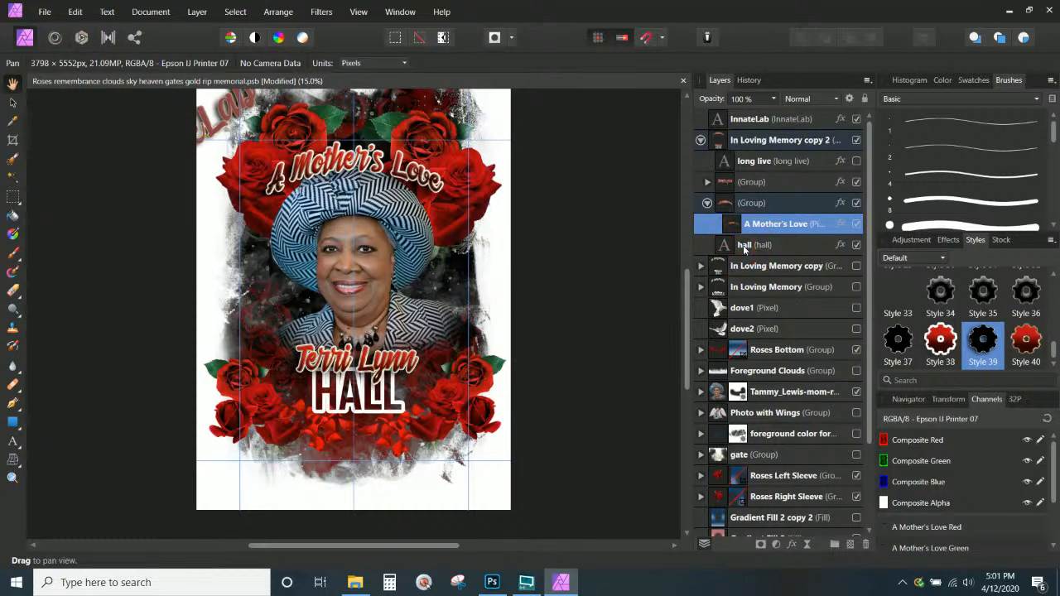
{"action": "key", "text": "ctrl+KP_Add"}
{"action": "key", "text": "ctrl+KP_Add"}
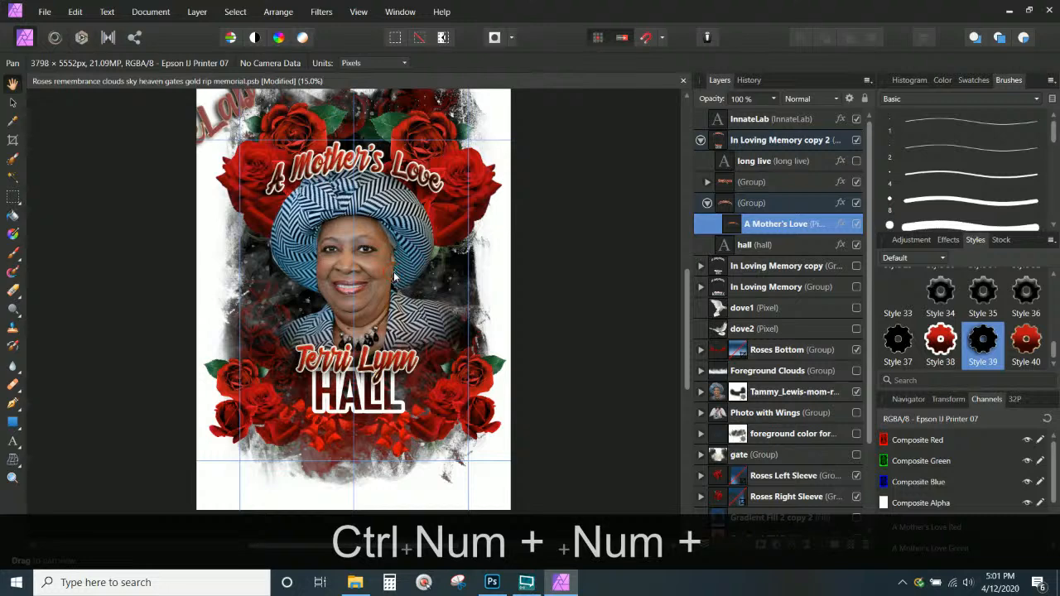
{"action": "key", "text": "ctrl+KP_Add"}
{"action": "key", "text": "ctrl+KP_Add"}
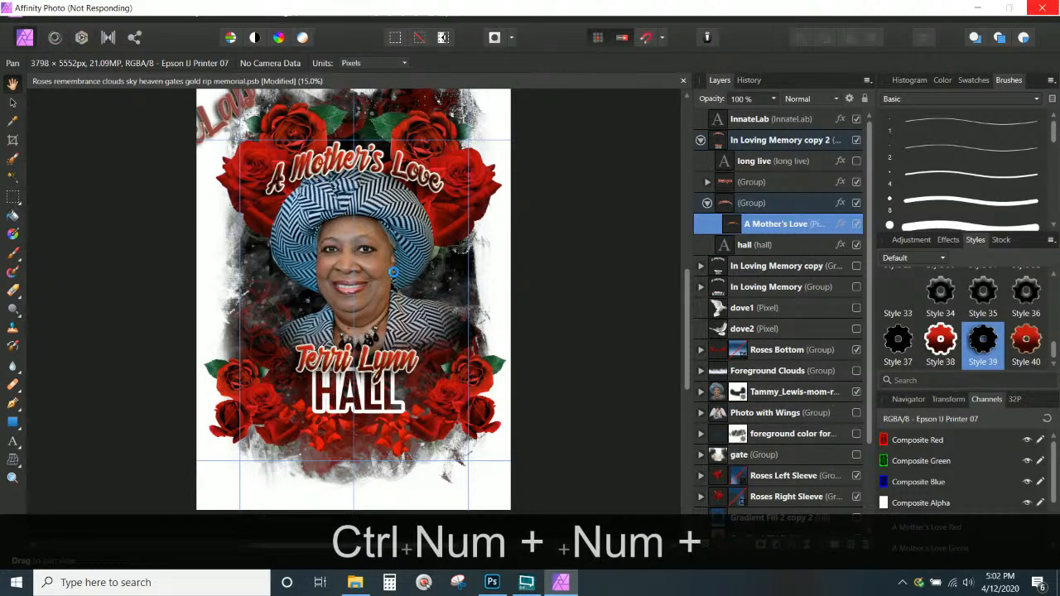
Disable the Outline effect on the hall layer, then group it with Ctrl+G
{"action": "scroll", "coordinate": [512, 412], "scroll_direction": "down", "scroll_amount": 5}
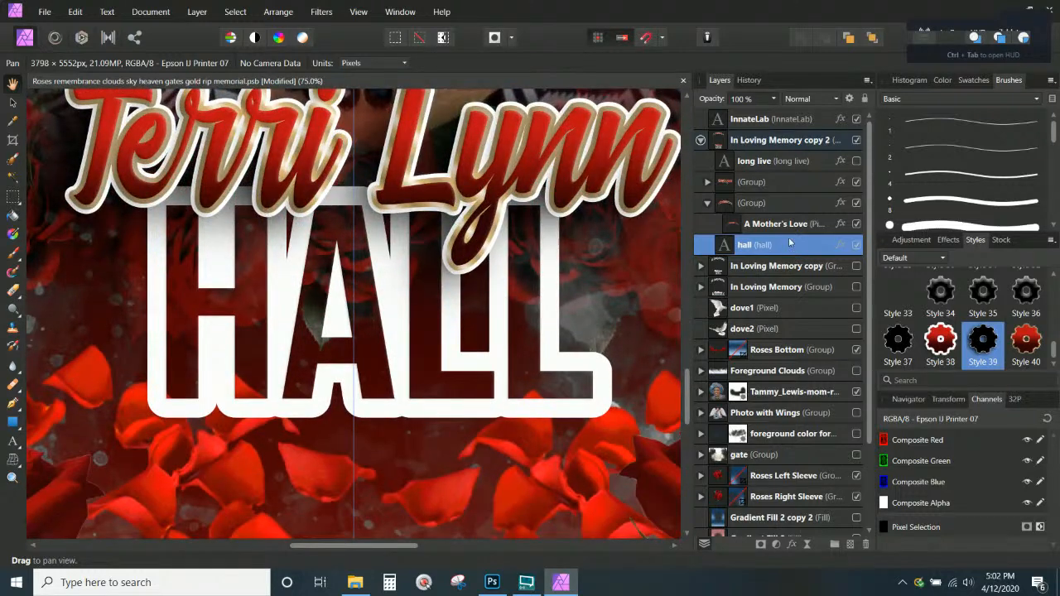
{"action": "double_click", "coordinate": [784, 246]}
{"action": "left_click", "coordinate": [845, 249]}
{"action": "right_click", "coordinate": [841, 248]}
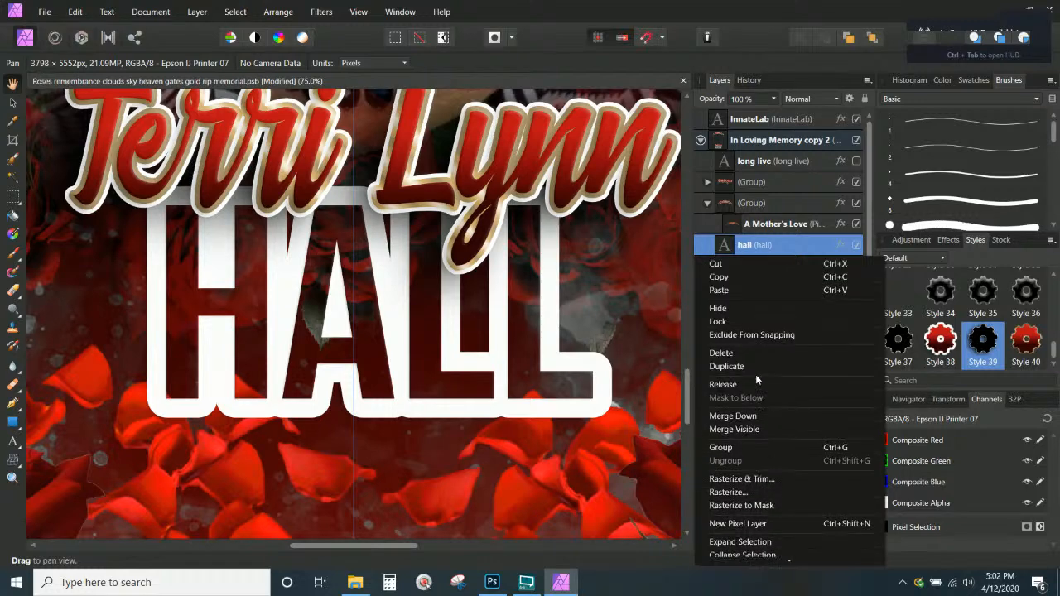
{"action": "double_click", "coordinate": [769, 244]}
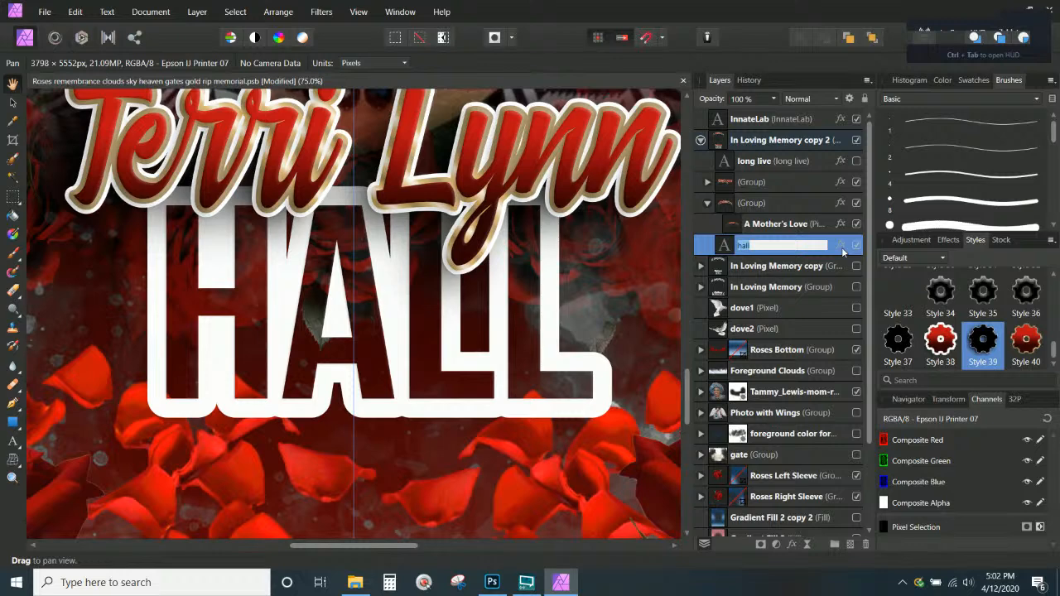
{"action": "left_click", "coordinate": [841, 245]}
{"action": "left_click", "coordinate": [507, 200]}
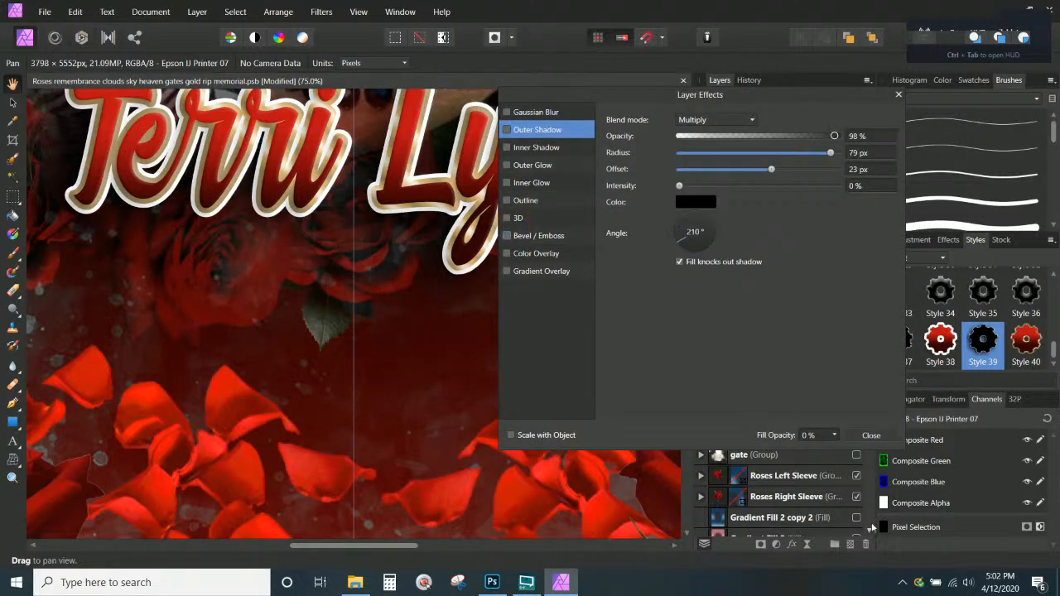
{"action": "left_click", "coordinate": [871, 436]}
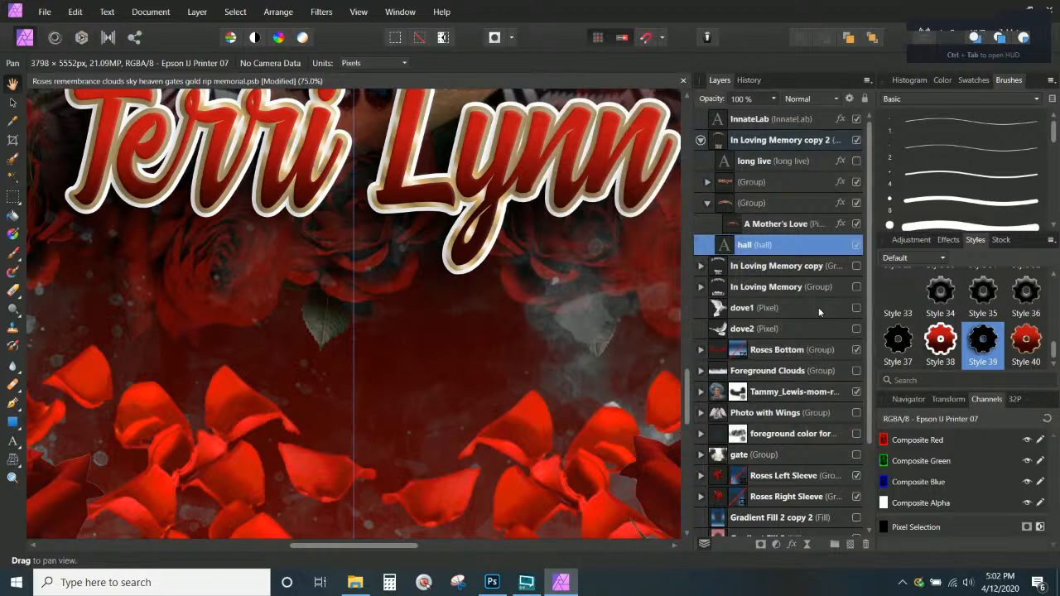
{"action": "key", "text": "ctrl+g"}
{"action": "scroll", "coordinate": [433, 338], "scroll_direction": "down", "scroll_amount": 10}
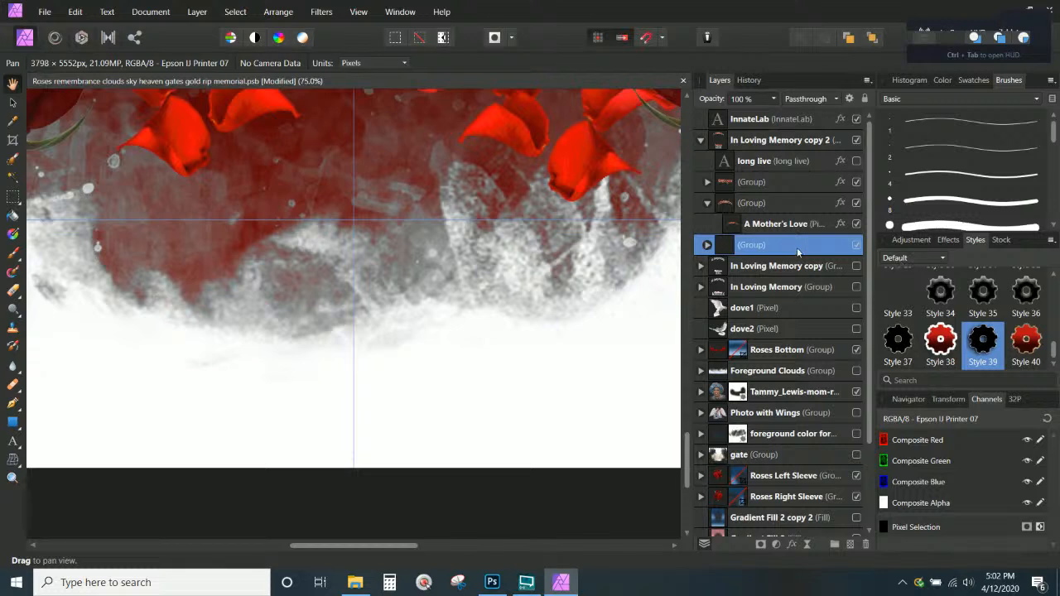
Try preset styles on the grouped hall layer, ending with the red and gold Style 40
{"action": "left_click", "coordinate": [708, 244]}
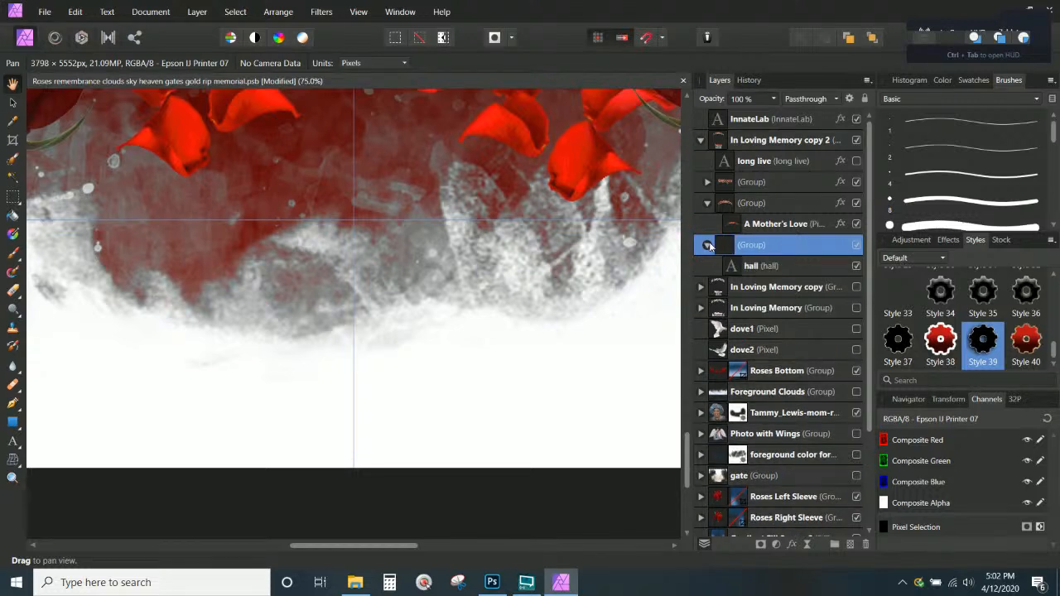
{"action": "left_click", "coordinate": [783, 267]}
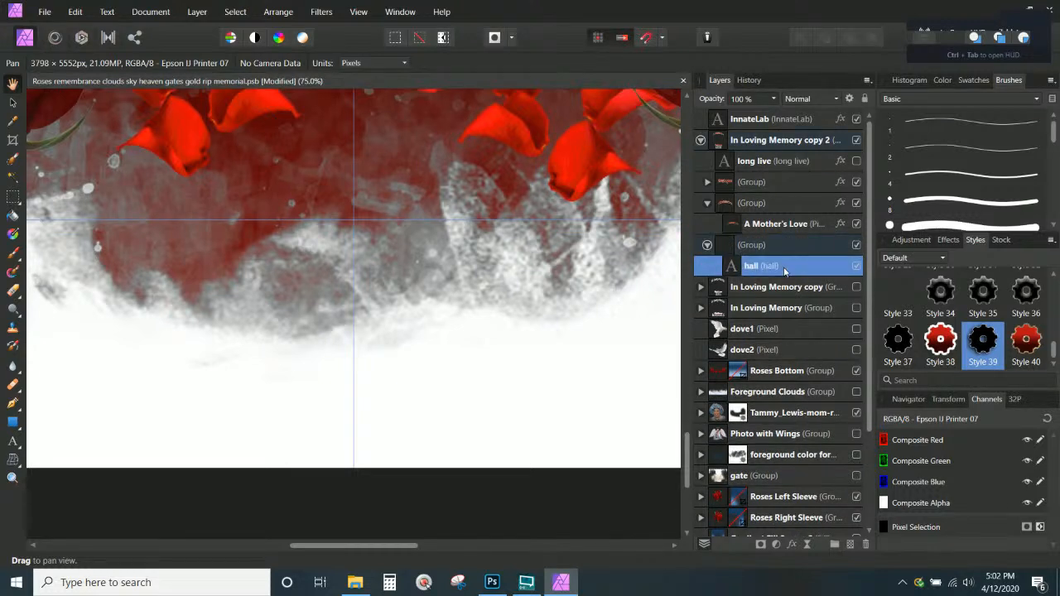
{"action": "left_click", "coordinate": [949, 343]}
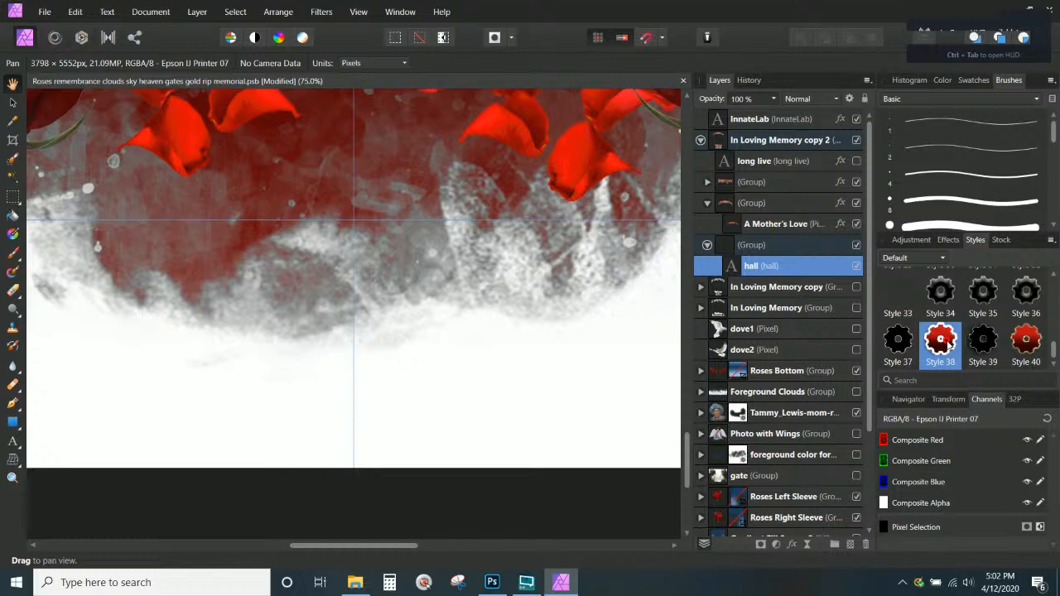
{"action": "left_click", "coordinate": [1025, 340]}
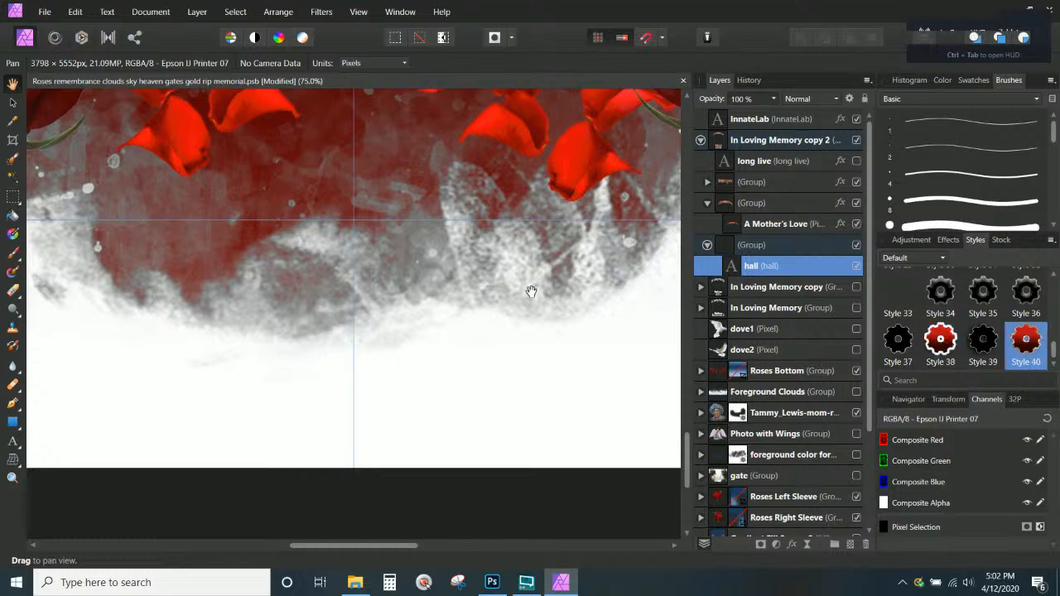
{"action": "key", "text": "ctrl+KP_Subtract"}
{"action": "key", "text": "ctrl+KP_Subtract"}
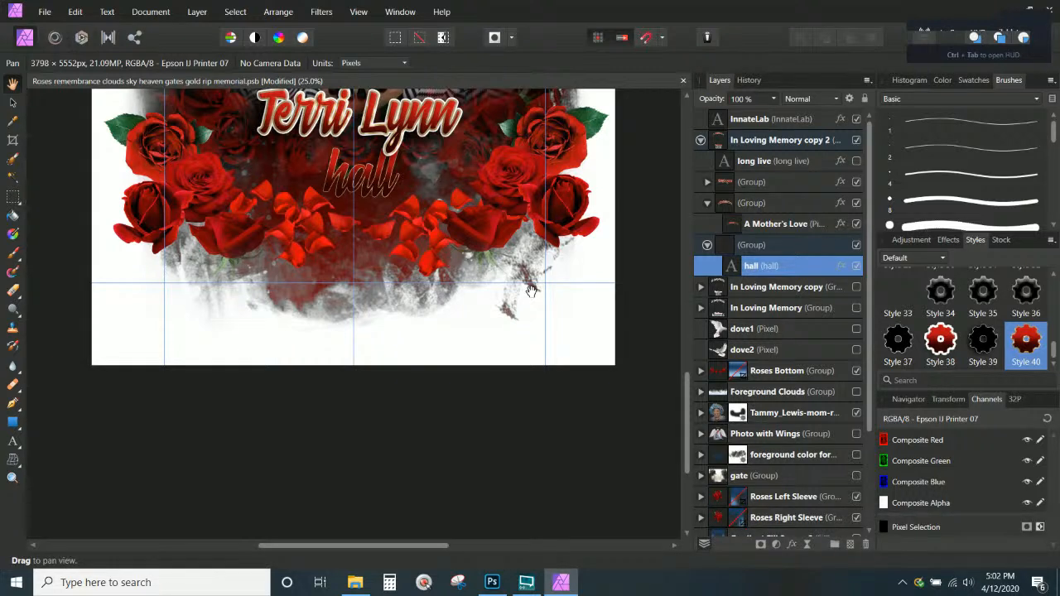
Undo and step back in History until HALL is white-outlined block lettering, ungrouped
{"action": "key", "text": "ctrl+z"}
{"action": "key", "text": "ctrl+z"}
{"action": "key", "text": "ctrl+z"}
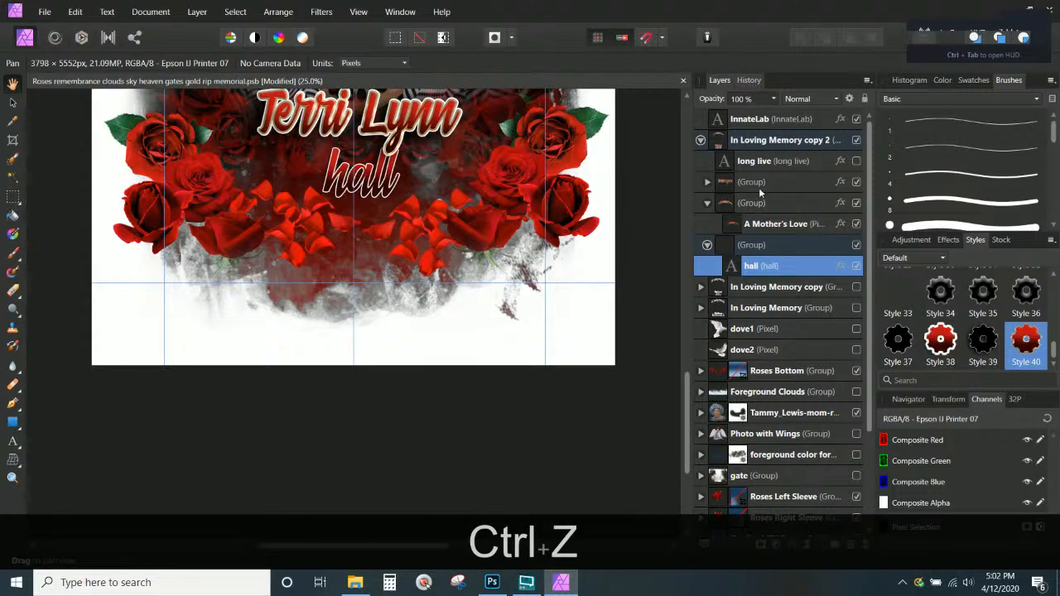
{"action": "left_click", "coordinate": [749, 79]}
{"action": "left_click", "coordinate": [764, 521]}
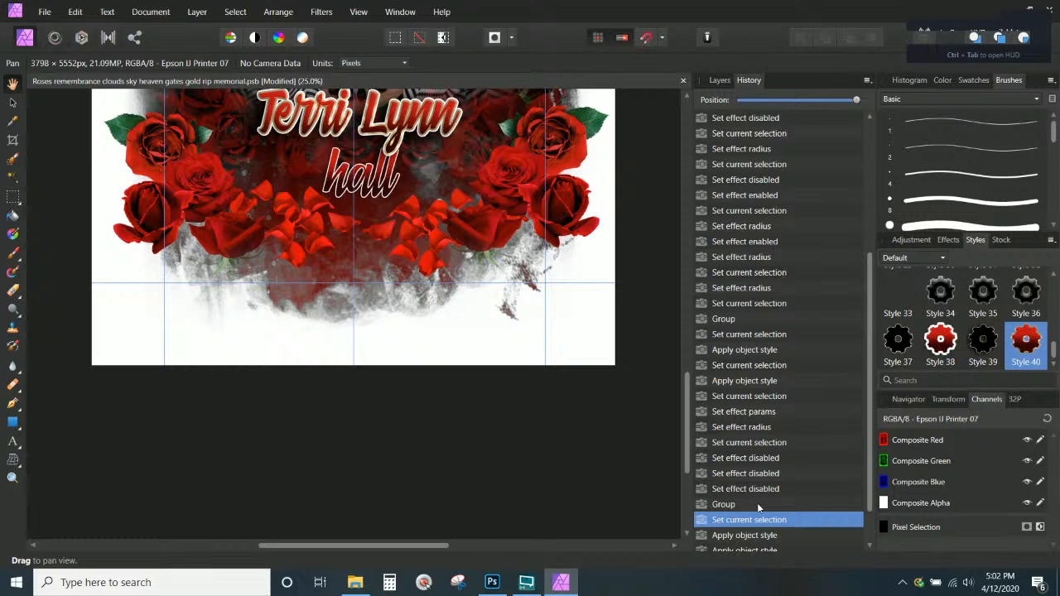
{"action": "left_click", "coordinate": [759, 458]}
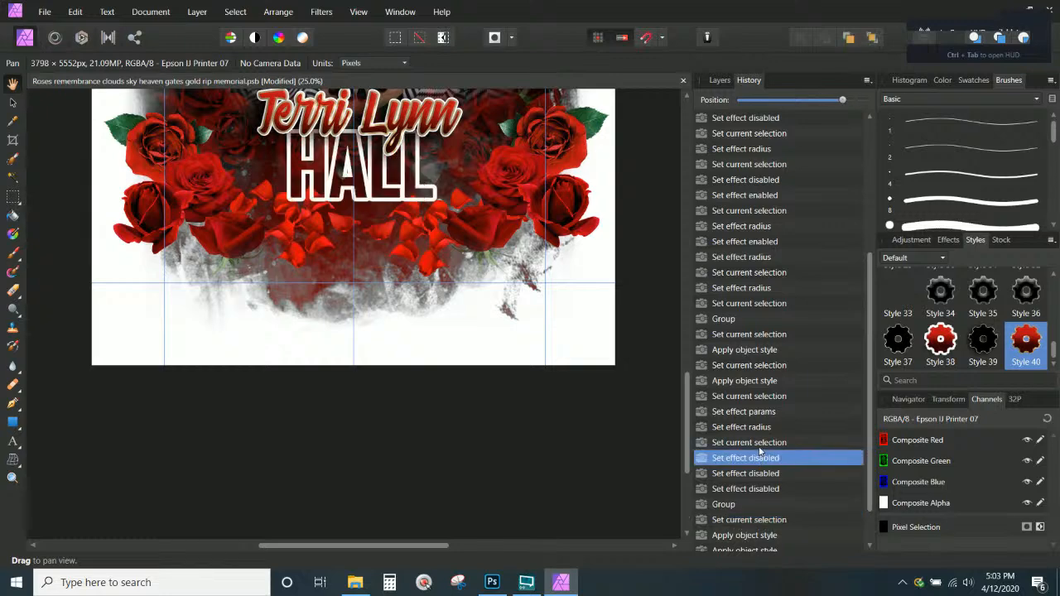
{"action": "left_click", "coordinate": [760, 443]}
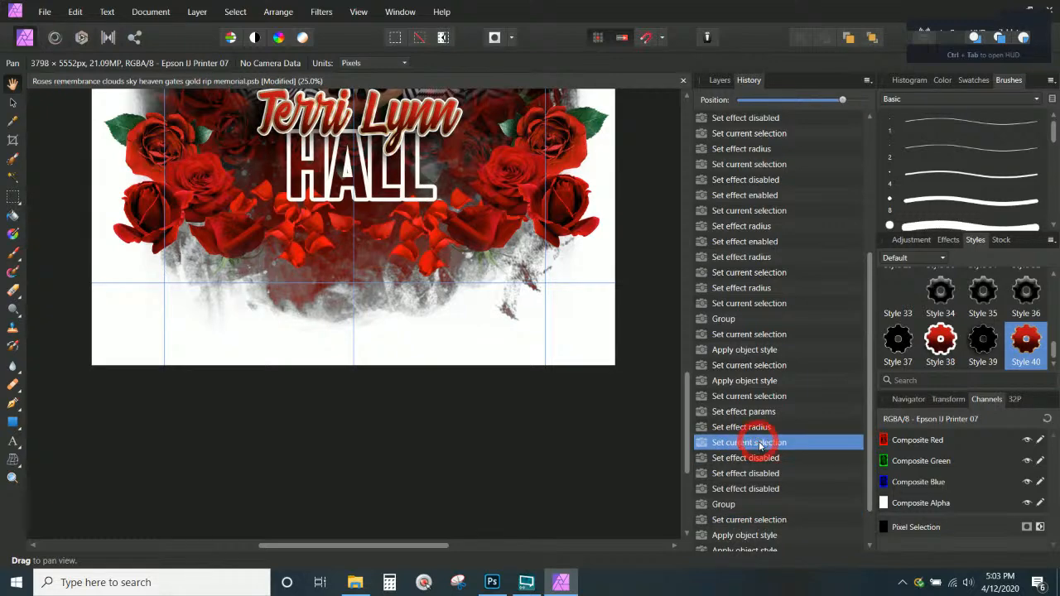
{"action": "left_click", "coordinate": [720, 80]}
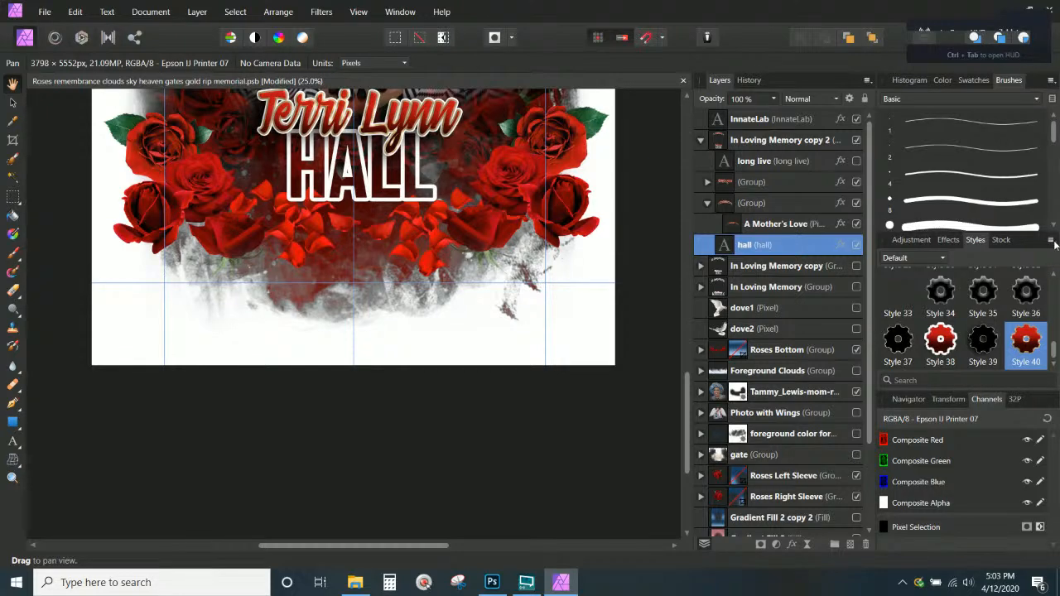
Add a new style from the HALL text's current effects
{"action": "left_click", "coordinate": [1052, 240]}
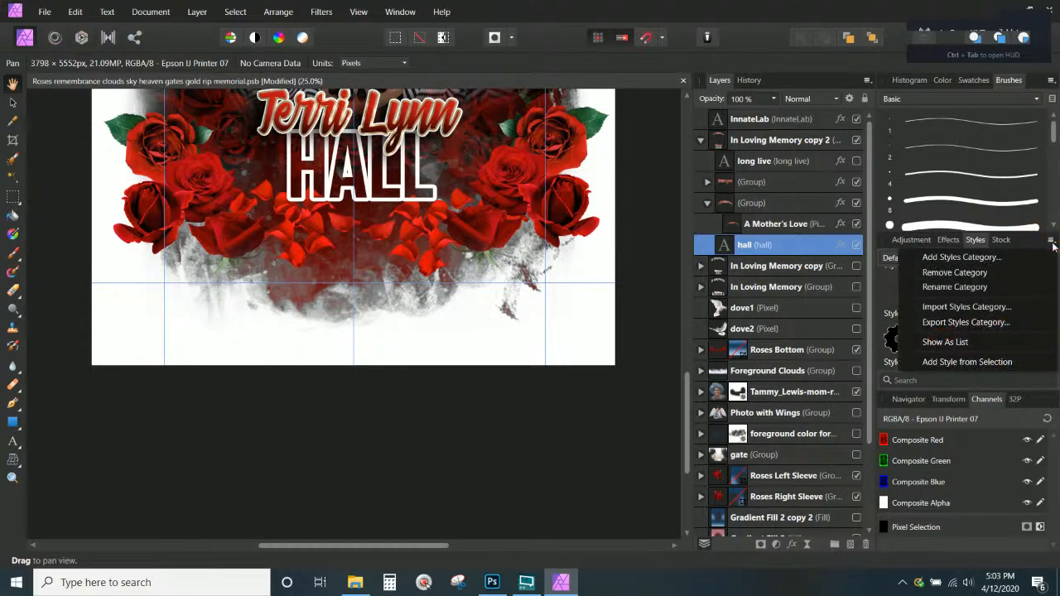
{"action": "left_click", "coordinate": [959, 356]}
{"action": "scroll", "coordinate": [1027, 338], "scroll_direction": "down", "scroll_amount": 1}
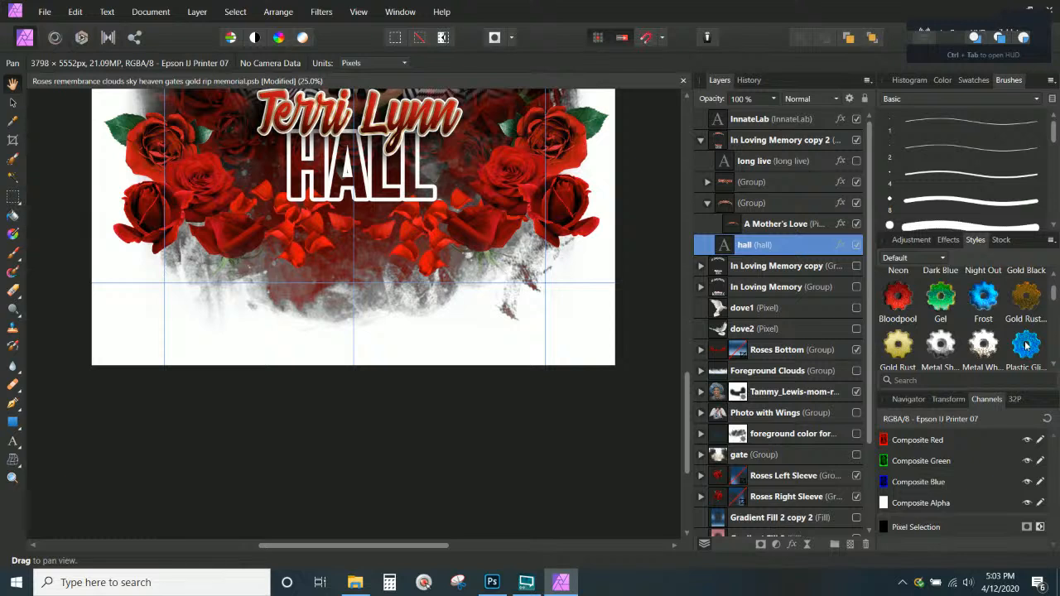
{"action": "scroll", "coordinate": [1028, 345], "scroll_direction": "down", "scroll_amount": 5}
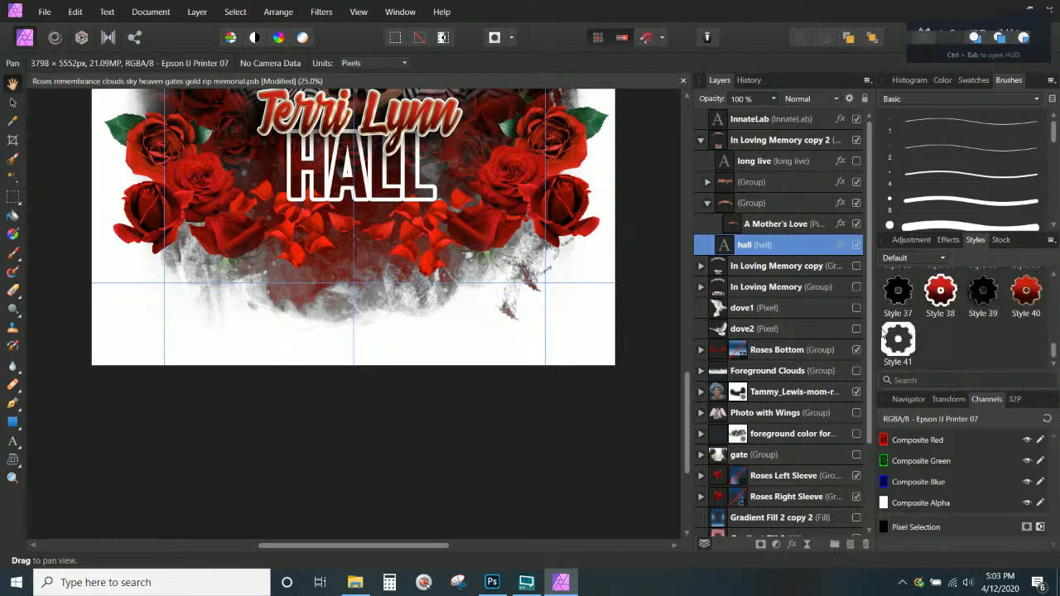
Group the hall layer and apply Style 41 to the new group
{"action": "double_click", "coordinate": [743, 244]}
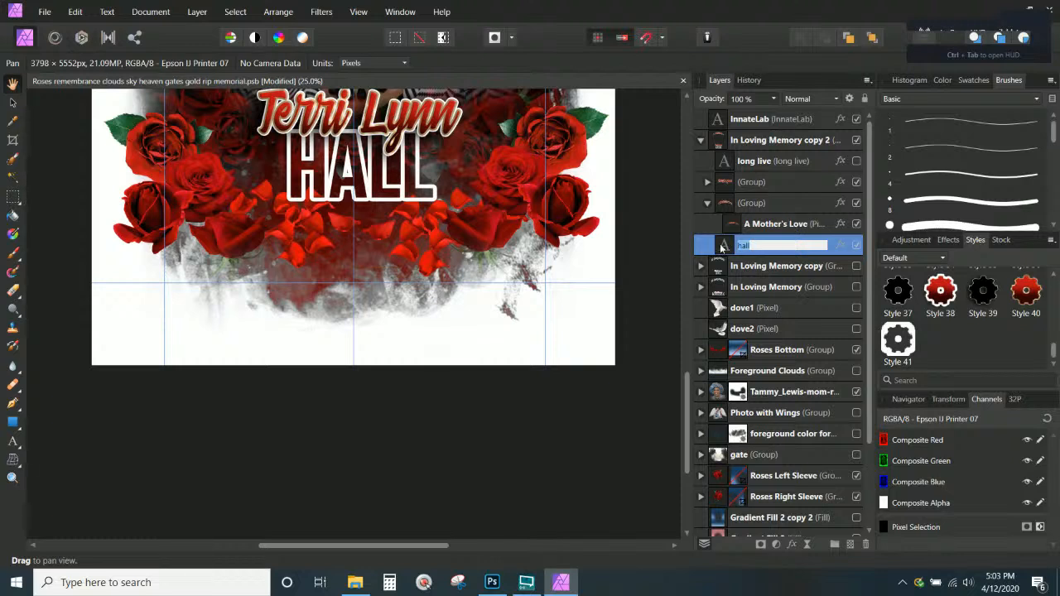
{"action": "left_click", "coordinate": [731, 248]}
{"action": "key", "text": "ctrl+g"}
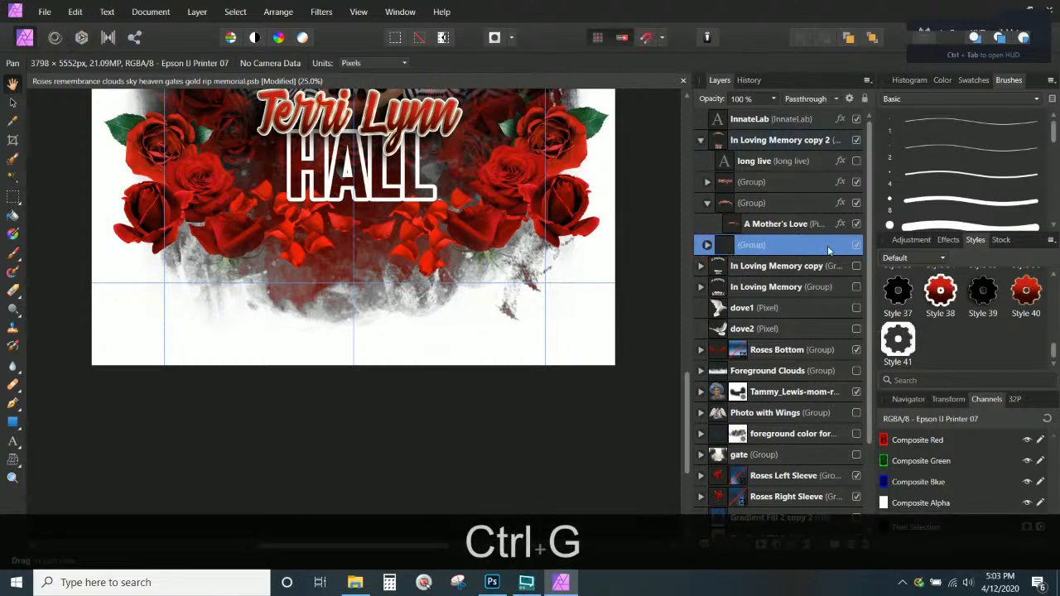
{"action": "double_click", "coordinate": [820, 245]}
{"action": "left_click", "coordinate": [898, 339]}
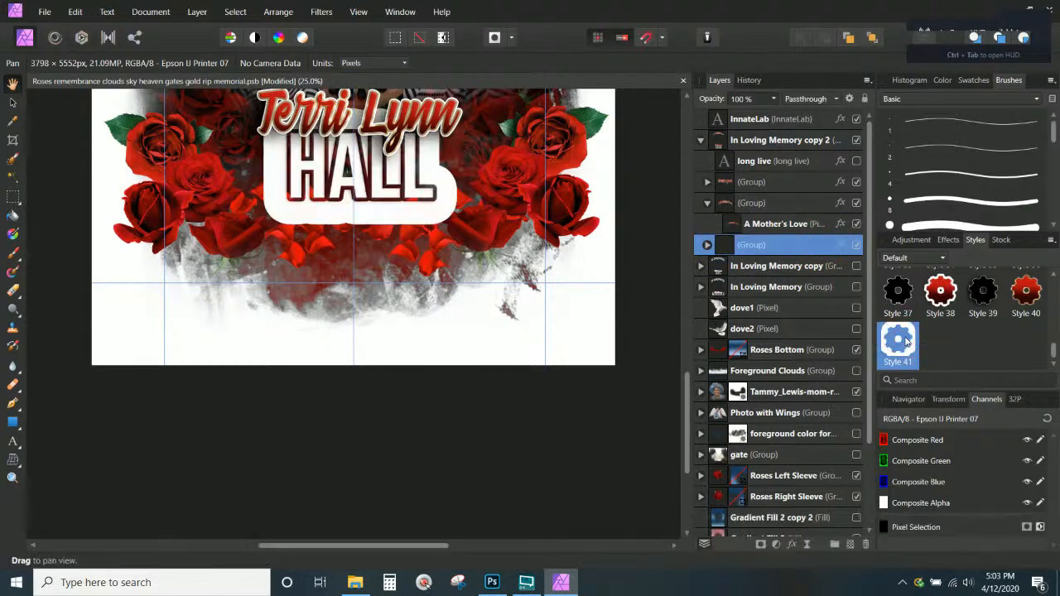
Turn off the outer shadow in the HALL group's layer effects
{"action": "left_click", "coordinate": [708, 247]}
{"action": "left_click", "coordinate": [840, 265]}
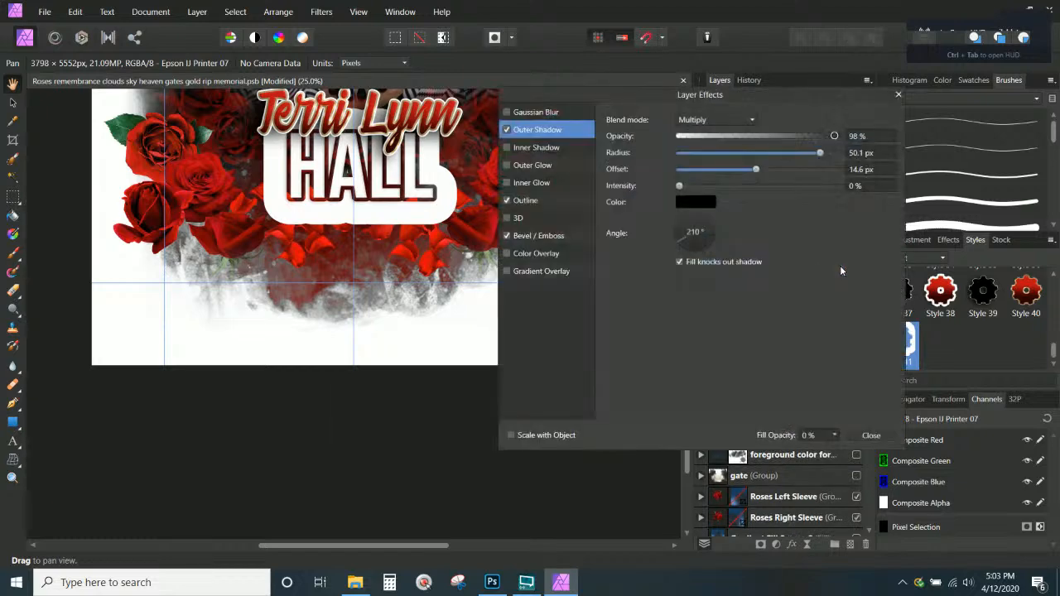
{"action": "left_click", "coordinate": [506, 200]}
{"action": "left_click", "coordinate": [506, 130]}
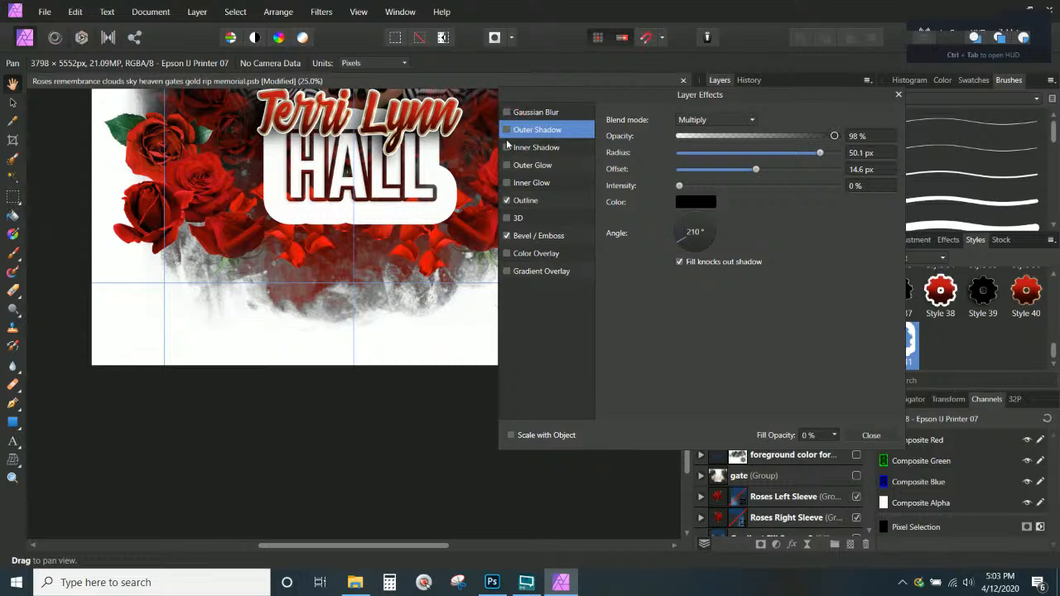
{"action": "left_click", "coordinate": [506, 235]}
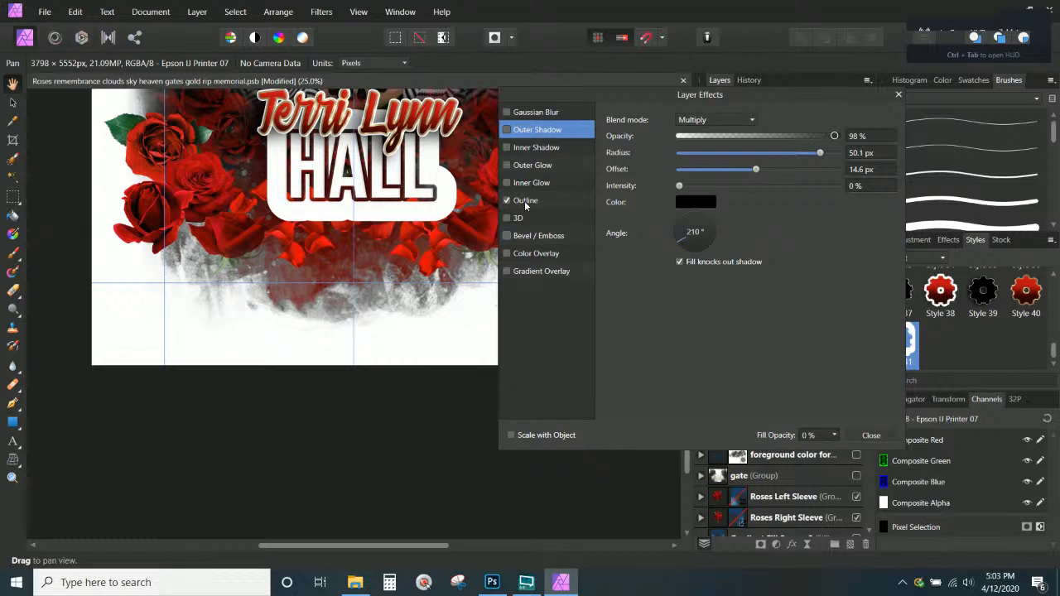
Give the HALL group's outline a gradient fill, leaving fill opacity at 0%
{"action": "left_click", "coordinate": [525, 200]}
{"action": "left_click_drag", "start_coordinate": [750, 152], "coordinate": [725, 156]}
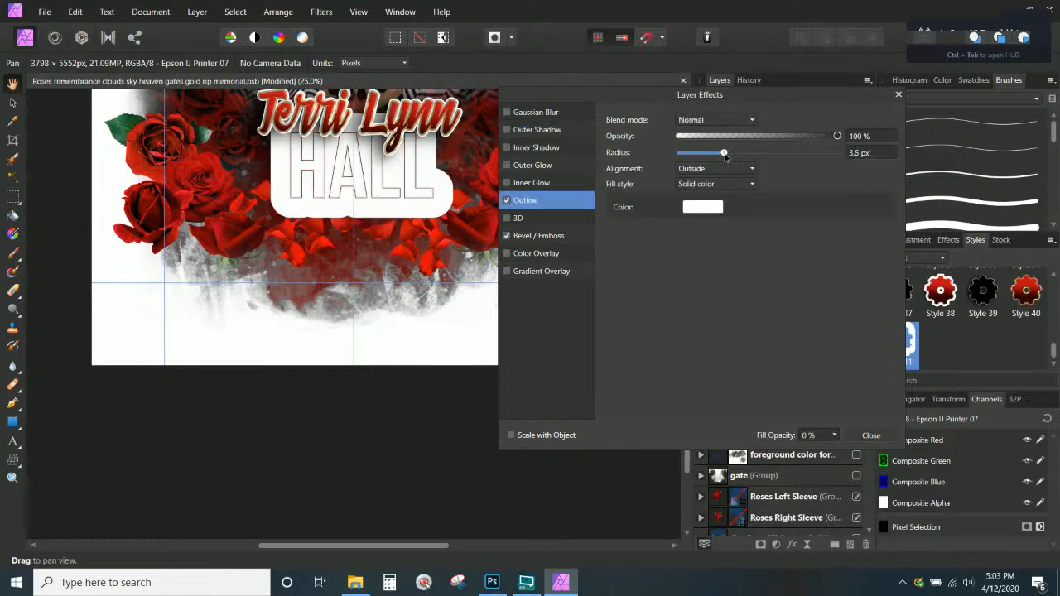
{"action": "left_click", "coordinate": [714, 184]}
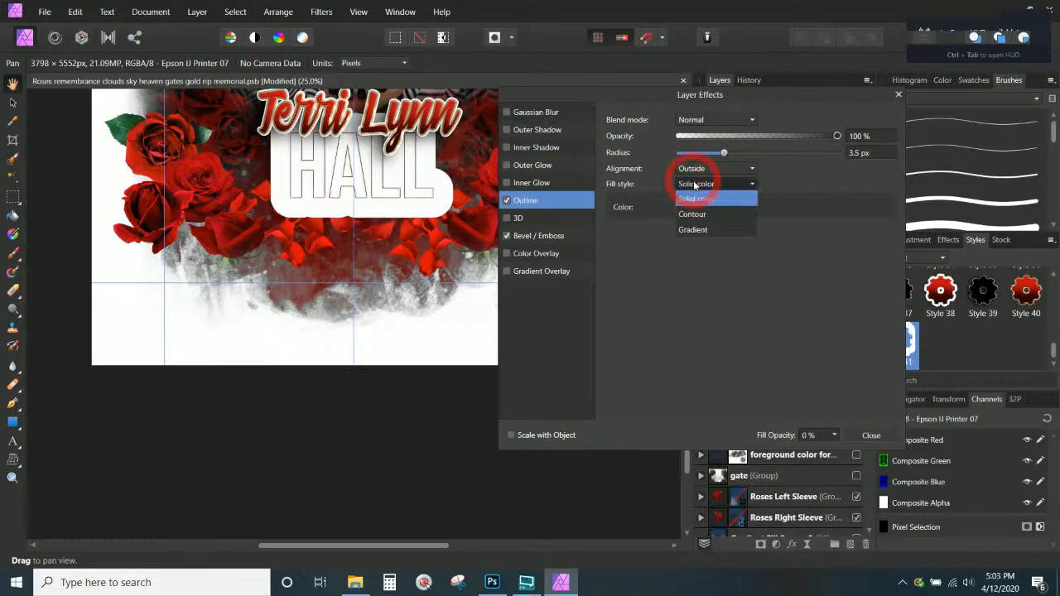
{"action": "left_click", "coordinate": [696, 230]}
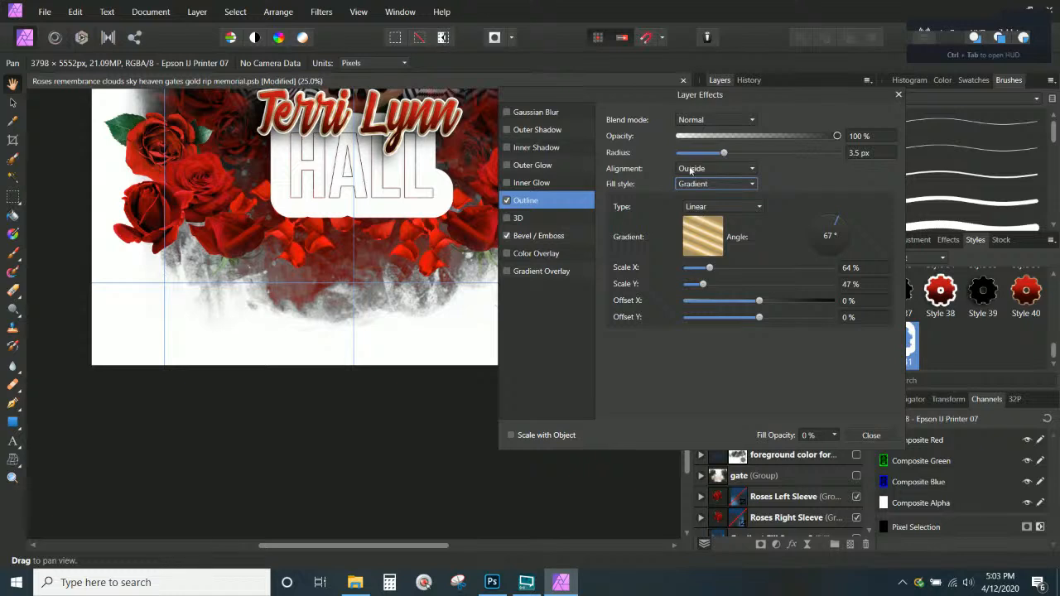
{"action": "left_click", "coordinate": [766, 153]}
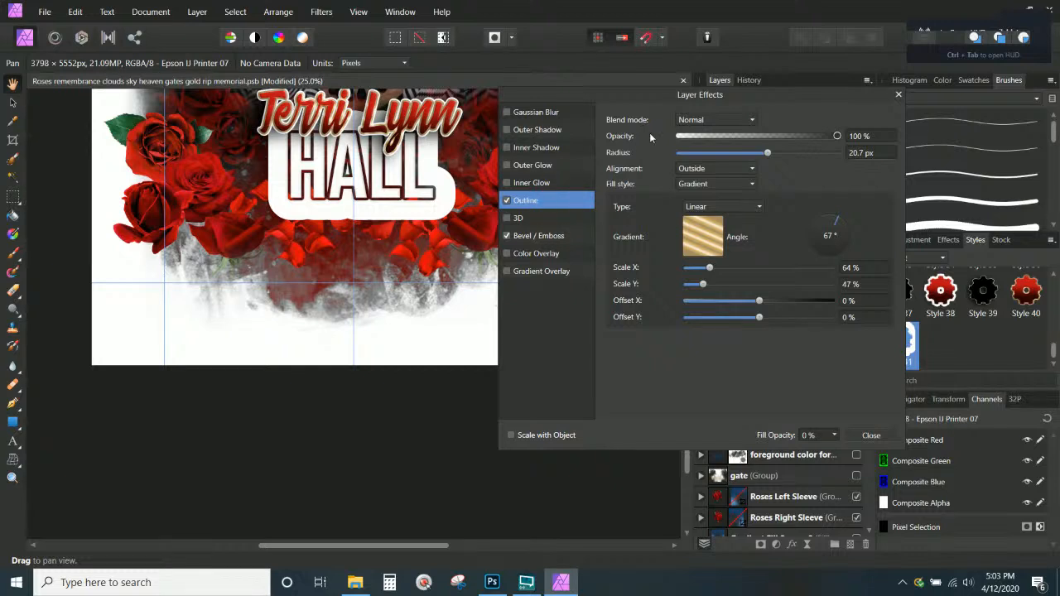
{"action": "left_click", "coordinate": [834, 436]}
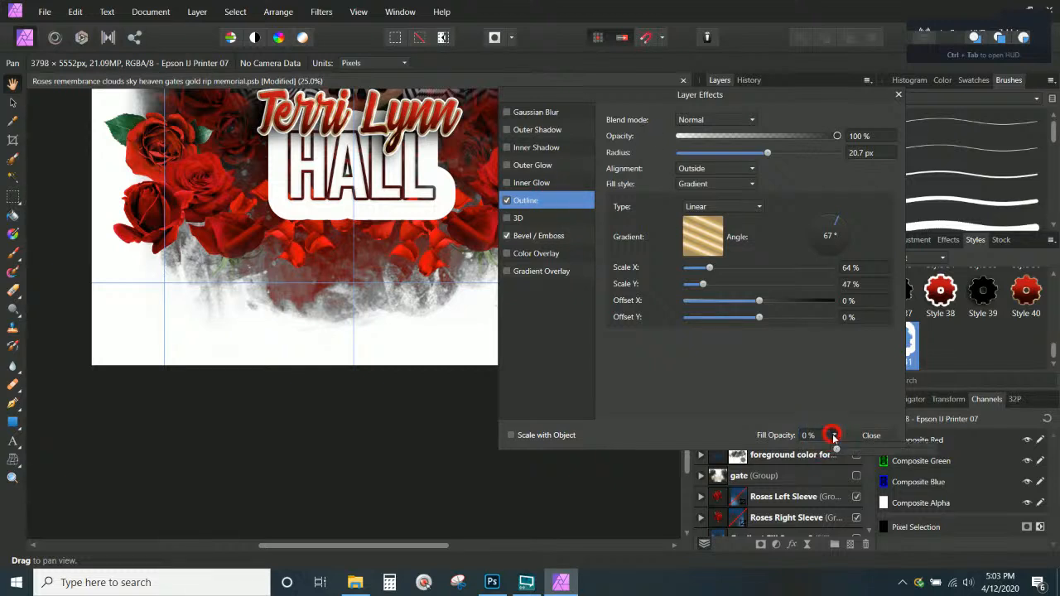
{"action": "left_click", "coordinate": [855, 449]}
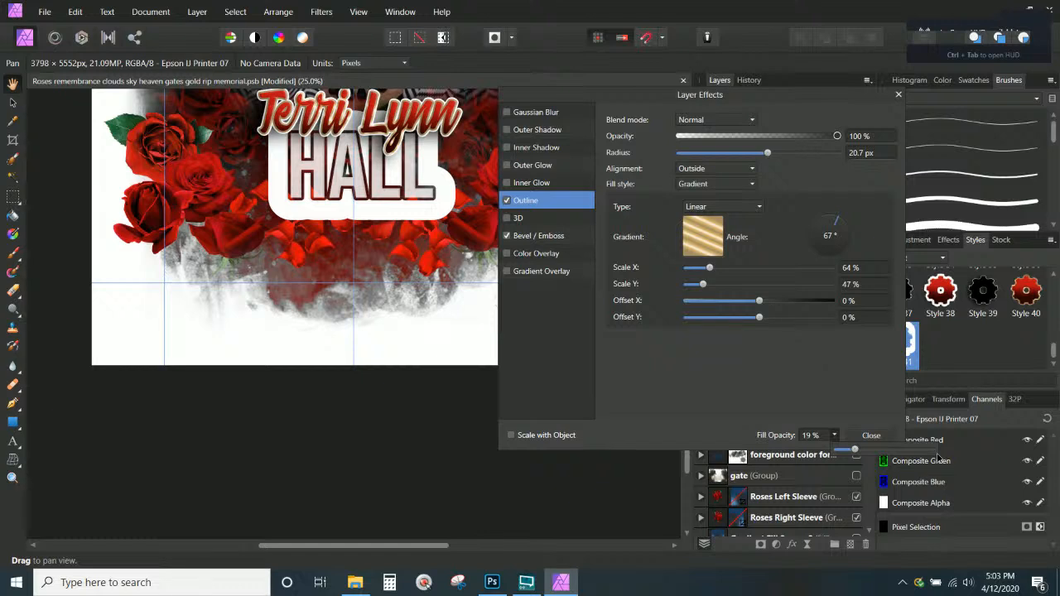
{"action": "left_click_drag", "start_coordinate": [834, 437], "coordinate": [805, 453]}
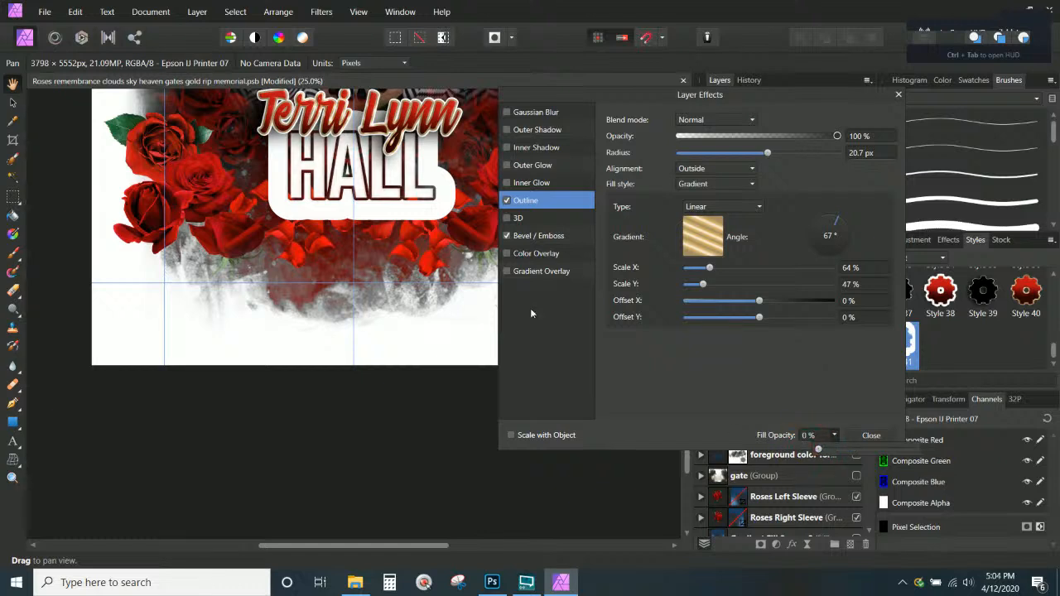
{"action": "left_click", "coordinate": [545, 202]}
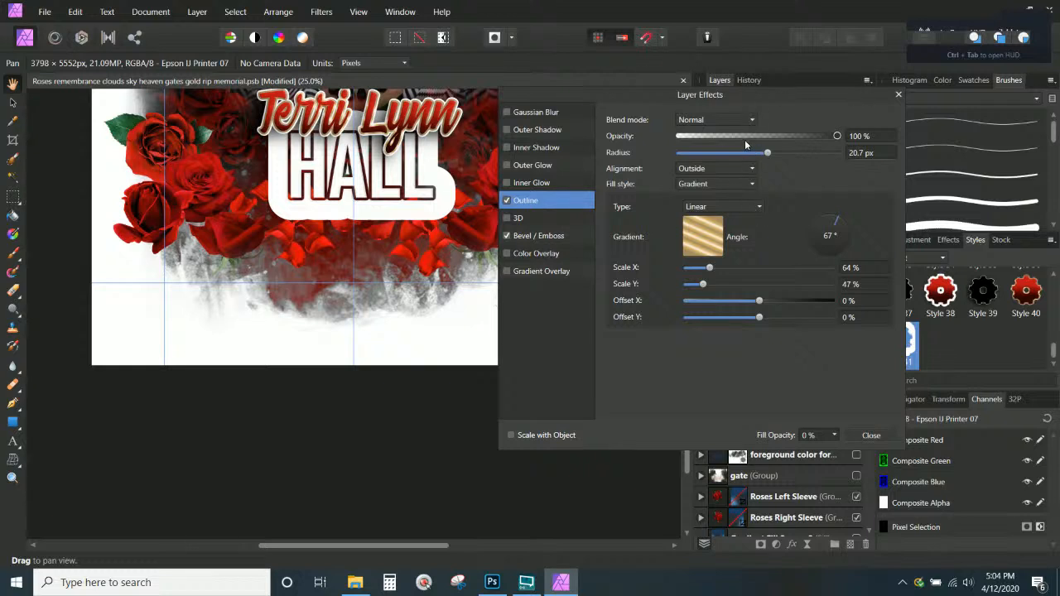
Set the gold outline to 13.4 px with Normal blend and turn off Bevel/Emboss
{"action": "left_click_drag", "start_coordinate": [767, 152], "coordinate": [802, 158]}
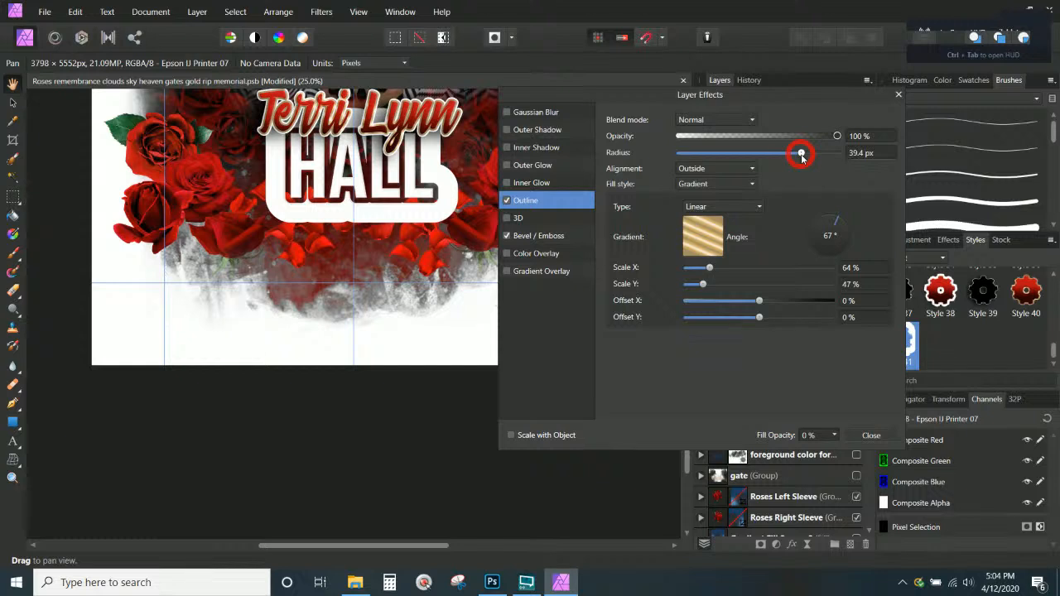
{"action": "left_click_drag", "start_coordinate": [802, 157], "coordinate": [751, 156]}
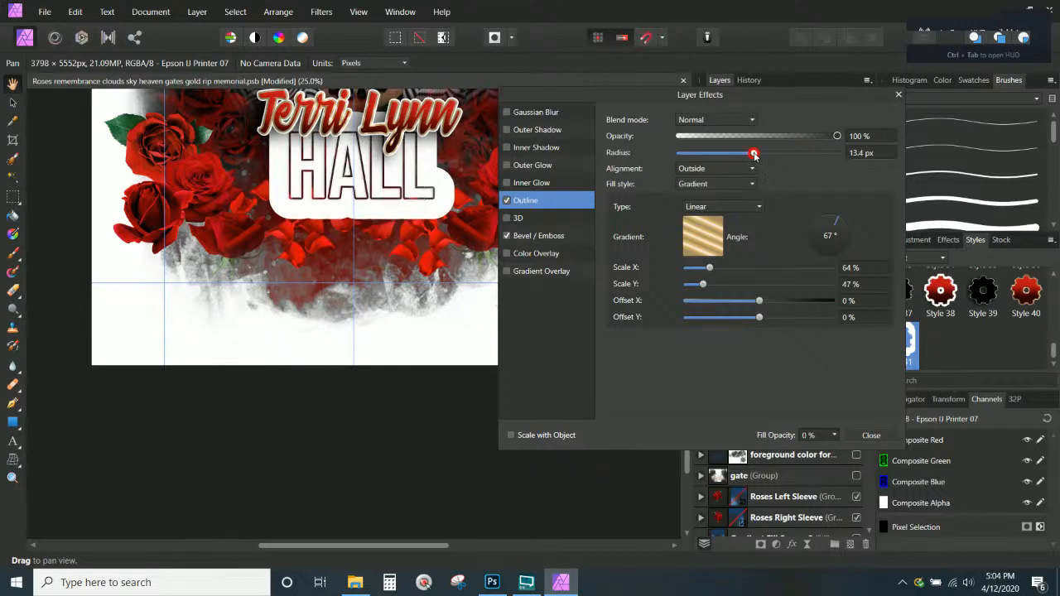
{"action": "left_click", "coordinate": [740, 118]}
{"action": "left_click", "coordinate": [714, 152]}
{"action": "left_click", "coordinate": [709, 133]}
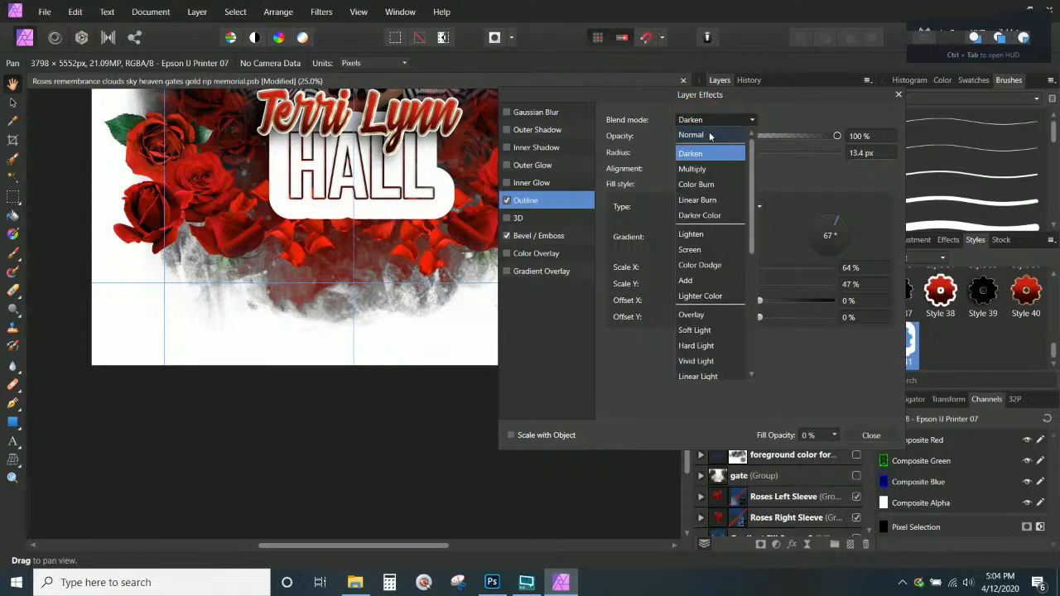
{"action": "left_click", "coordinate": [709, 135]}
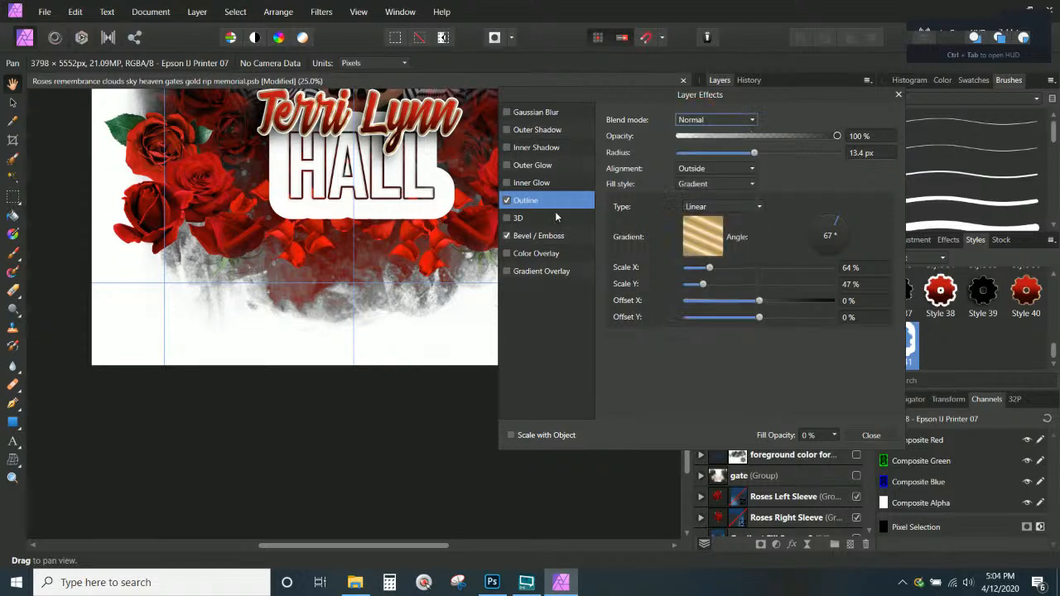
{"action": "left_click", "coordinate": [510, 237]}
{"action": "left_click", "coordinate": [870, 438]}
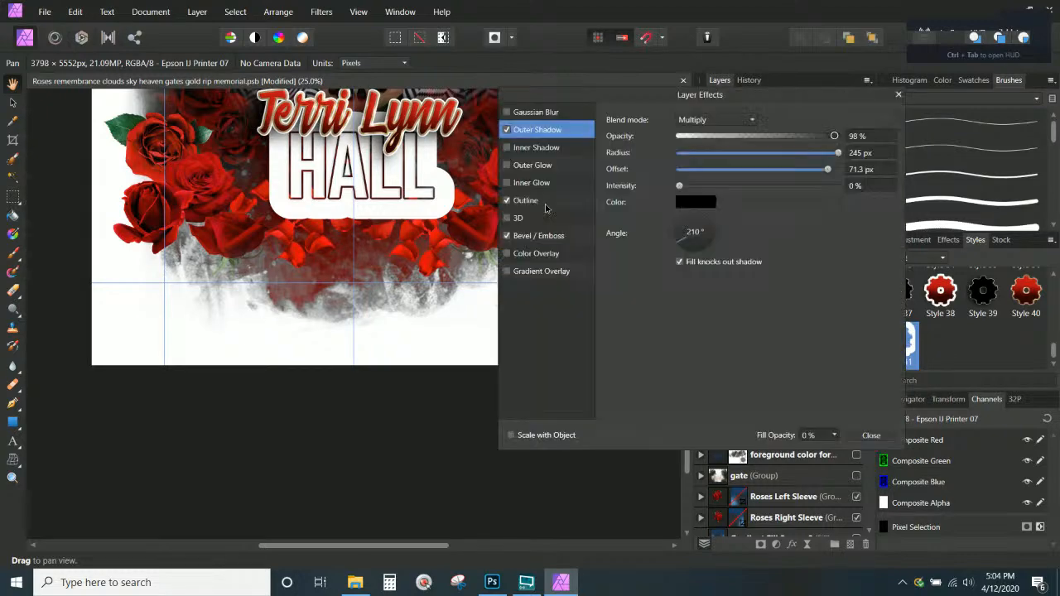
Shrink HALL's white outline radius to 14.9 px and turn on Outer Shadow
{"action": "left_click", "coordinate": [545, 203]}
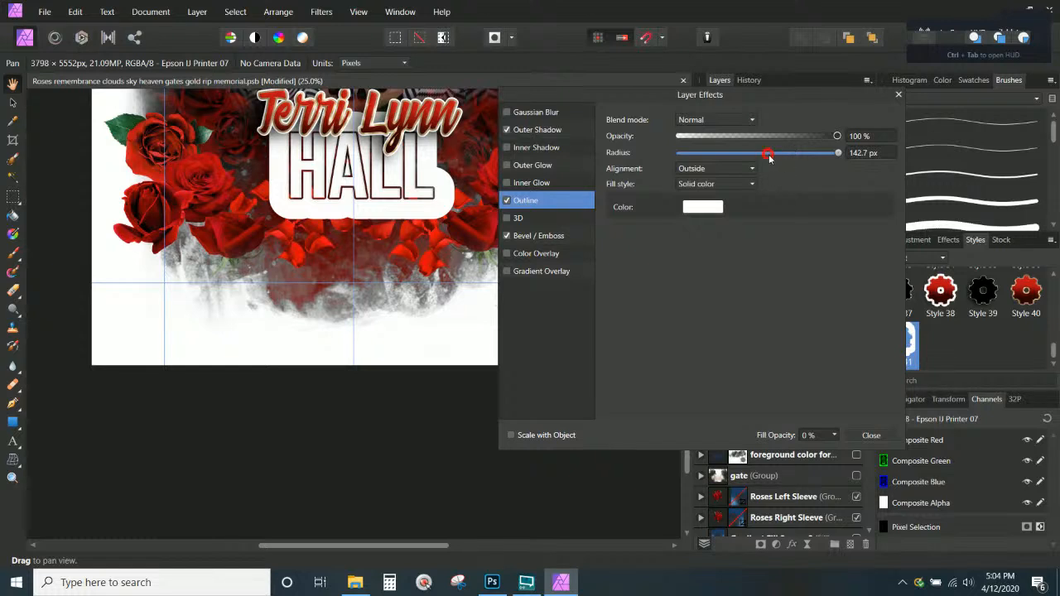
{"action": "left_click_drag", "start_coordinate": [768, 156], "coordinate": [744, 160]}
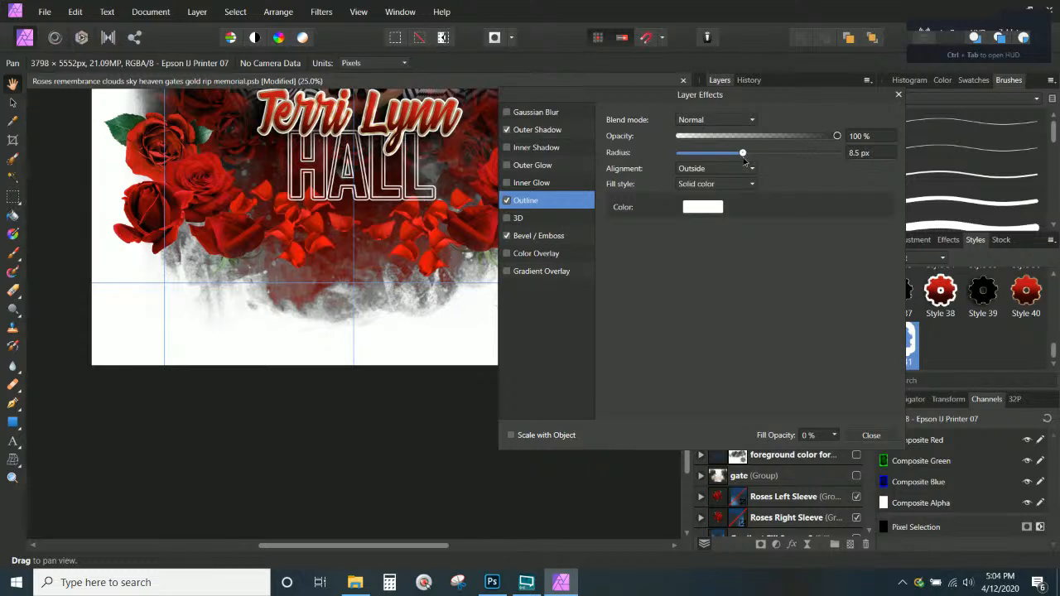
{"action": "left_click", "coordinate": [513, 130]}
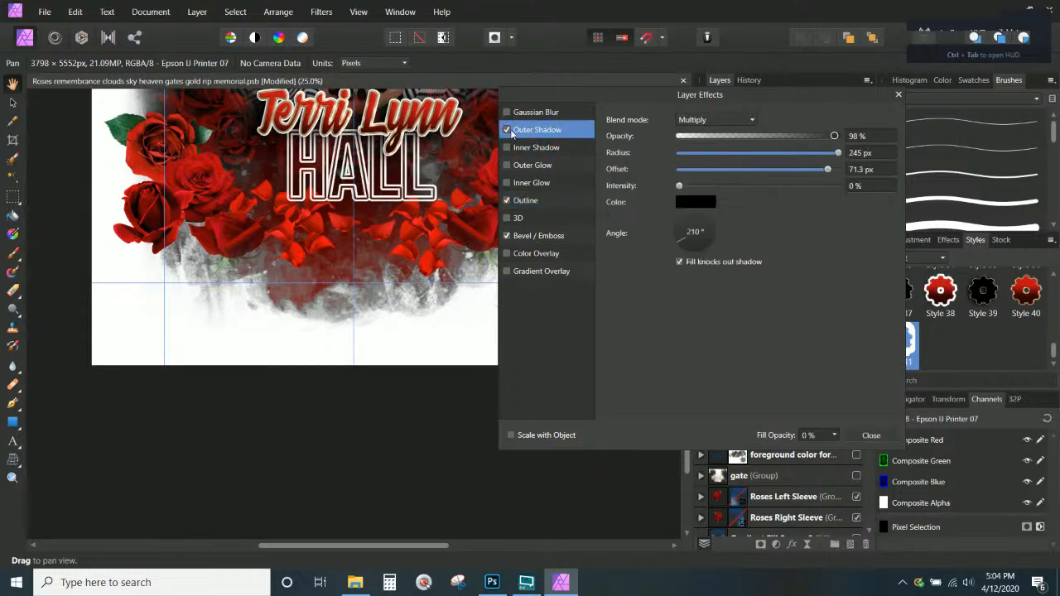
{"action": "left_click", "coordinate": [507, 130]}
Switch off Bevel/Emboss on the hall text and close Layer Effects
{"action": "left_click", "coordinate": [507, 236]}
{"action": "left_click", "coordinate": [534, 236]}
{"action": "left_click", "coordinate": [537, 200]}
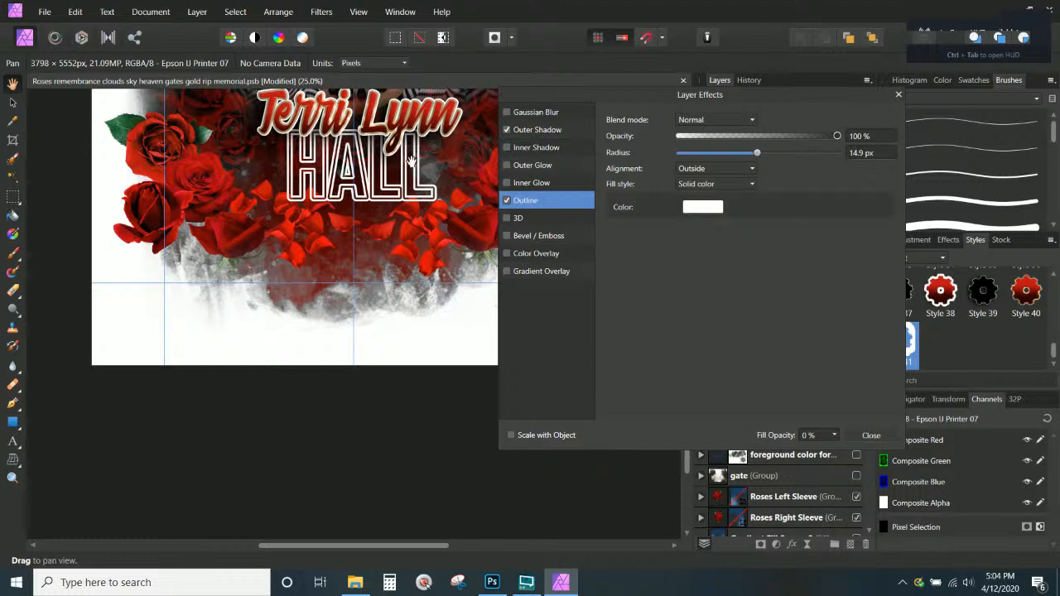
{"action": "left_click", "coordinate": [898, 96]}
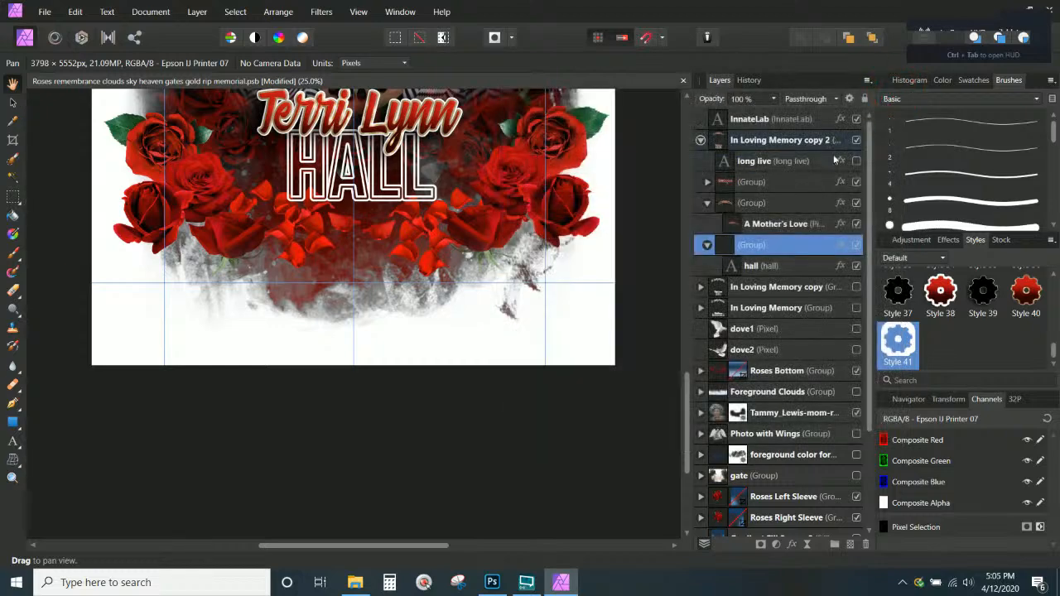
Widen the hall text's gold gradient outline radius to 31.4 px, then close the effects
{"action": "left_click", "coordinate": [798, 268]}
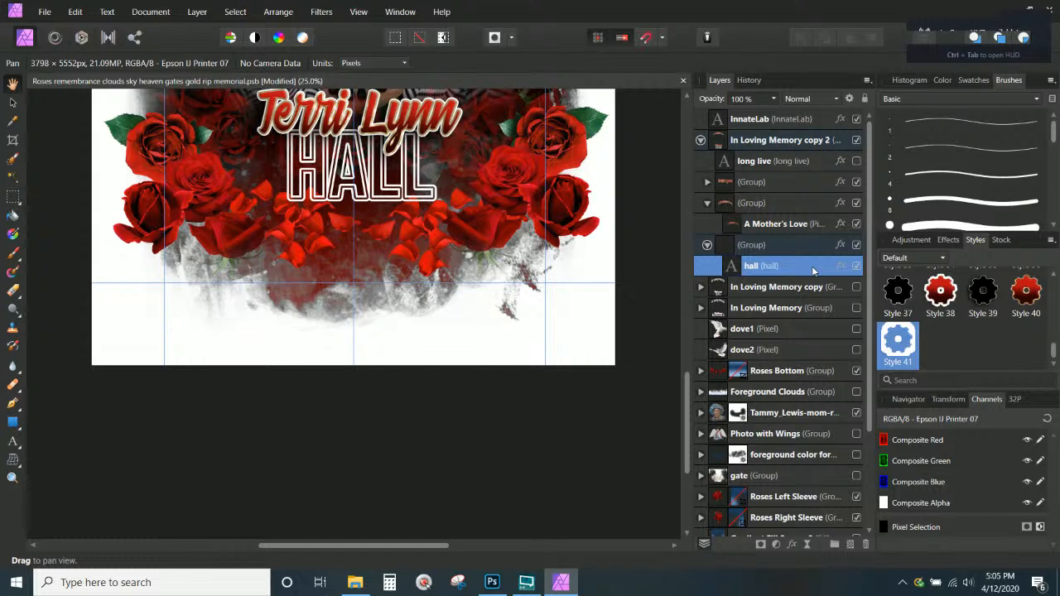
{"action": "left_click", "coordinate": [840, 266]}
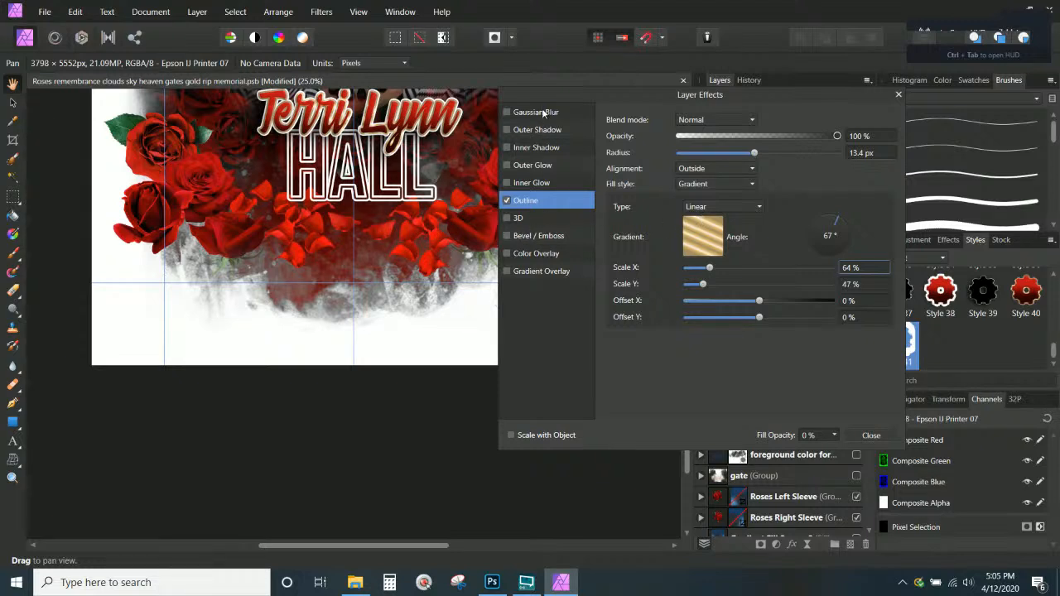
{"action": "left_click", "coordinate": [507, 202]}
{"action": "left_click_drag", "start_coordinate": [752, 153], "coordinate": [794, 155]}
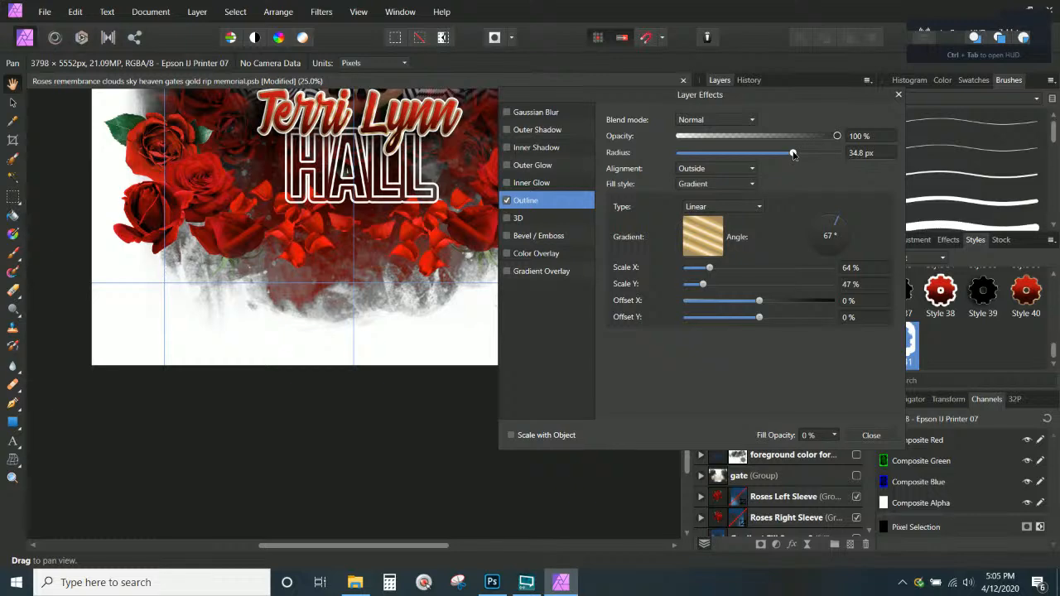
{"action": "left_click_drag", "start_coordinate": [794, 155], "coordinate": [787, 154]}
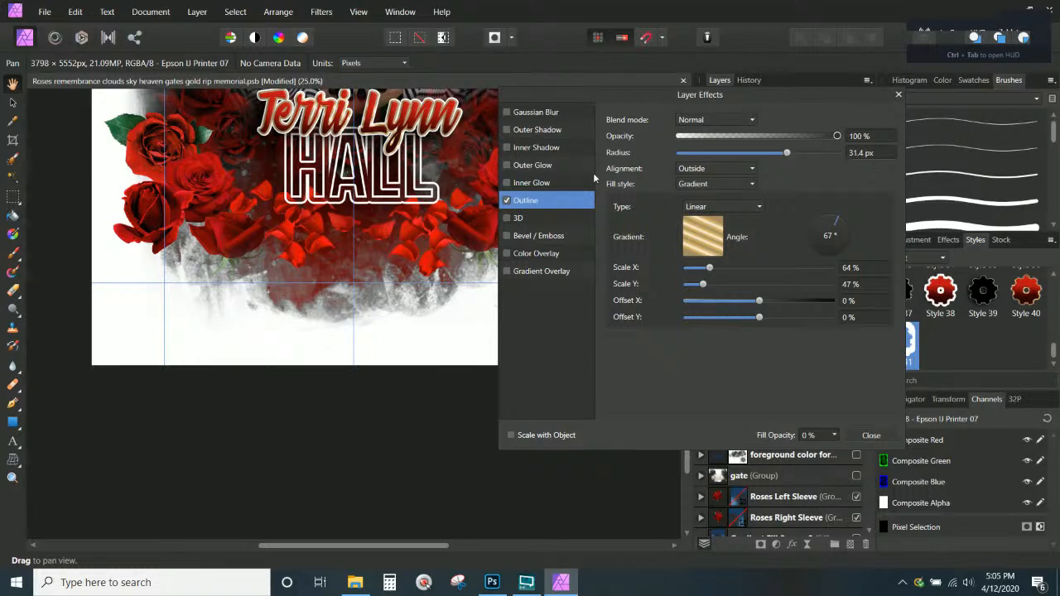
{"action": "left_click", "coordinate": [868, 435]}
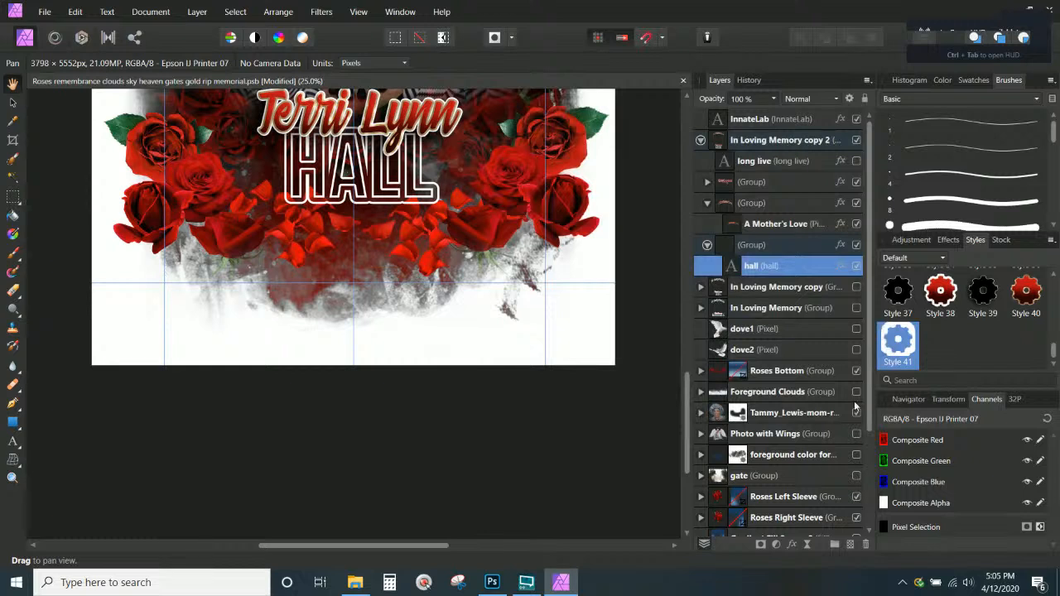
Move the hall text layer out of its group and delete the empty leftover group
{"action": "left_click", "coordinate": [803, 247]}
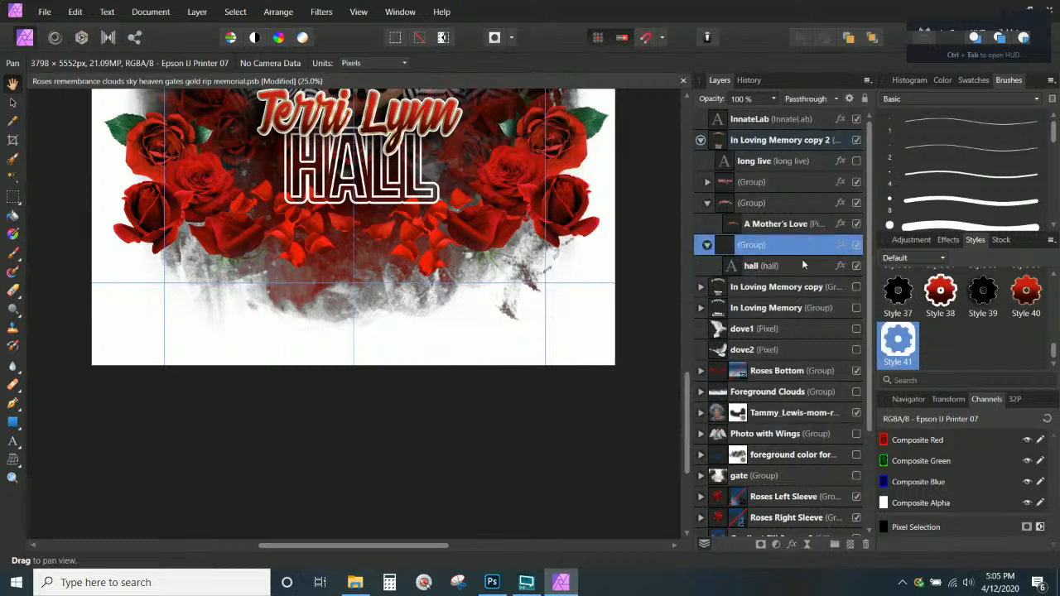
{"action": "left_click", "coordinate": [769, 266]}
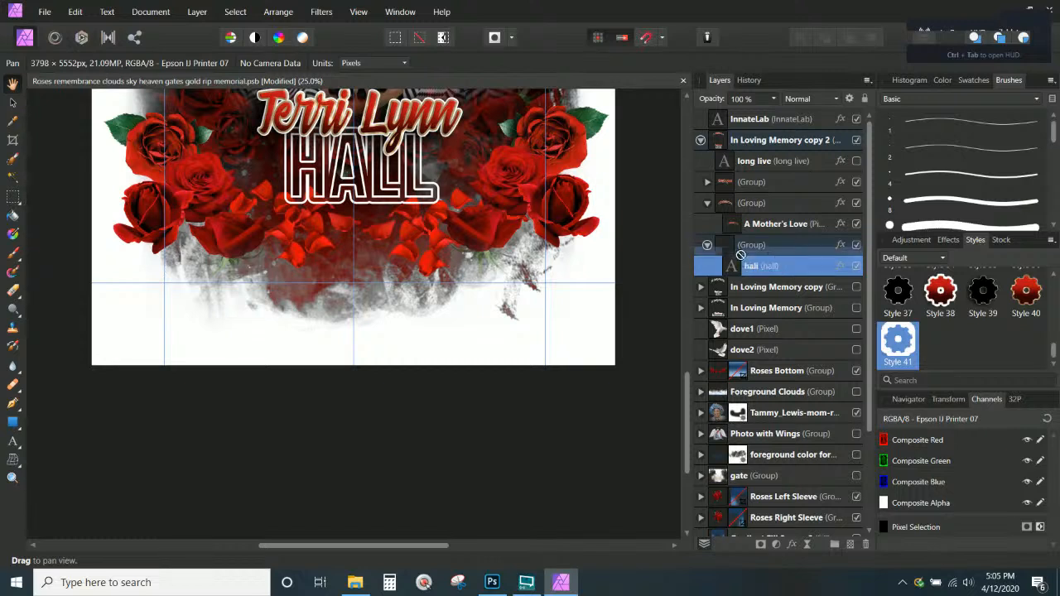
{"action": "left_click_drag", "start_coordinate": [702, 230], "coordinate": [699, 234]}
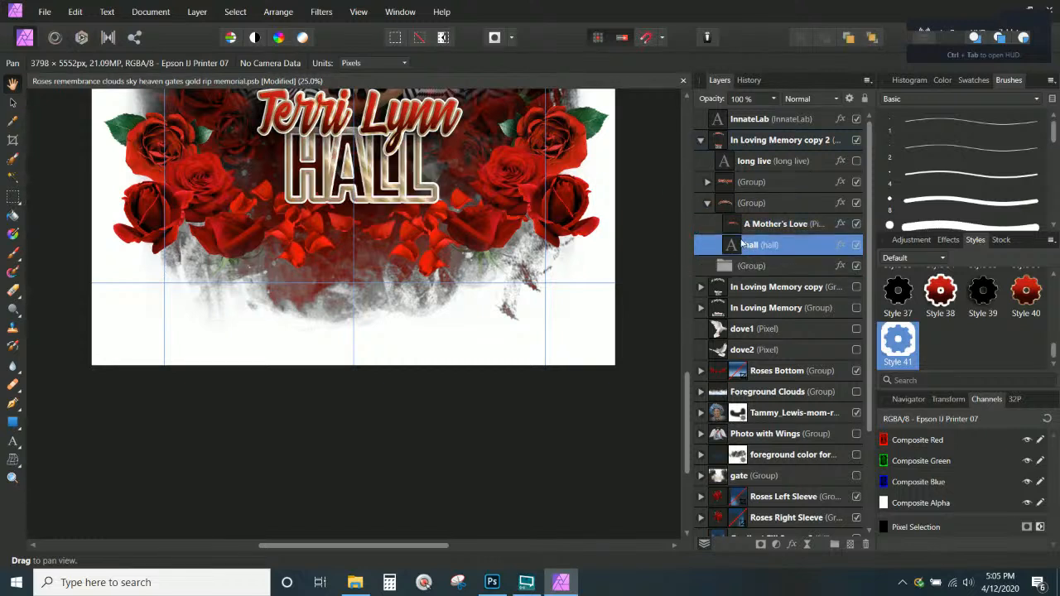
{"action": "left_click", "coordinate": [760, 266]}
{"action": "key", "text": "Delete"}
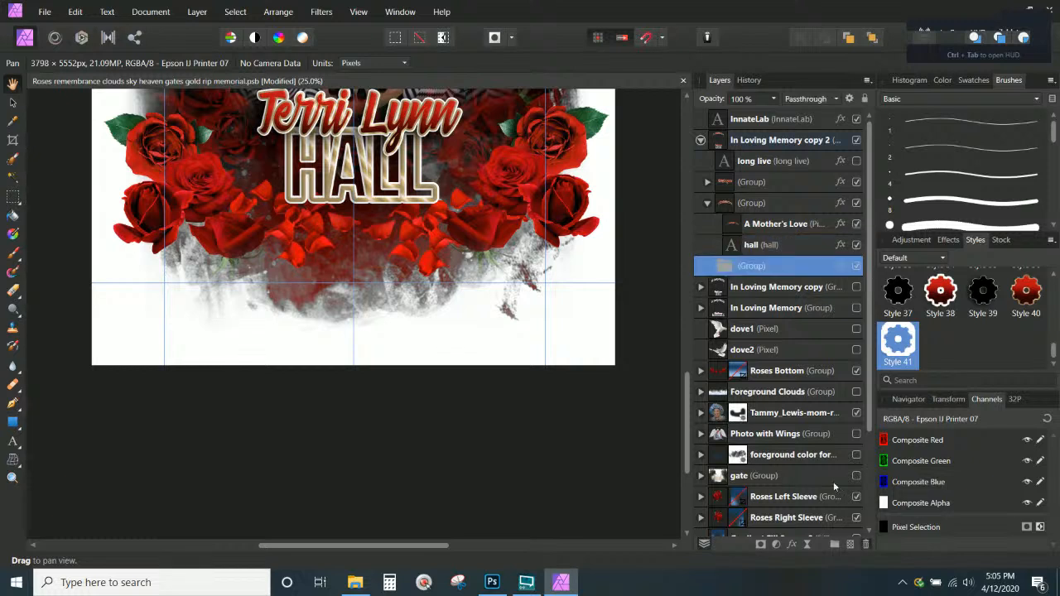
Keep the hall layer in its original stack position and reopen its Layer Effects
{"action": "left_click", "coordinate": [780, 246]}
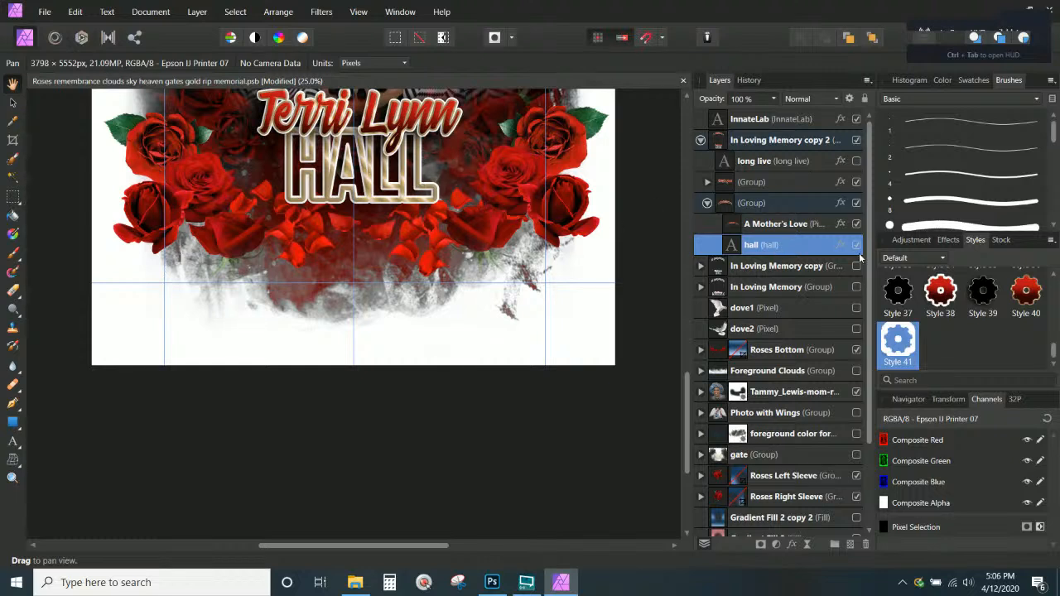
{"action": "left_click_drag", "start_coordinate": [786, 244], "coordinate": [748, 218]}
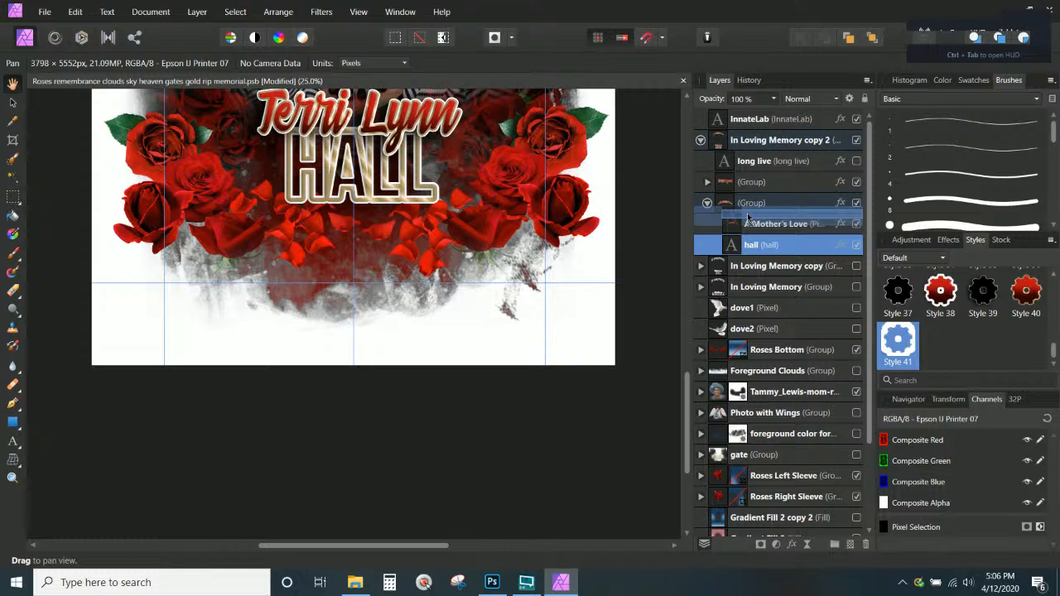
{"action": "left_click_drag", "start_coordinate": [748, 218], "coordinate": [708, 249]}
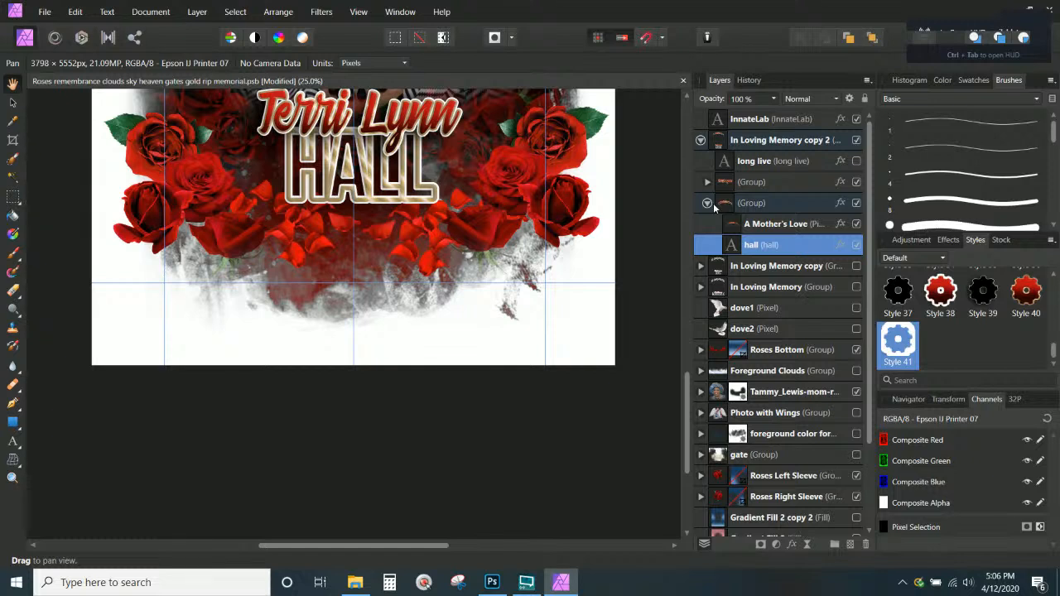
{"action": "left_click", "coordinate": [840, 245]}
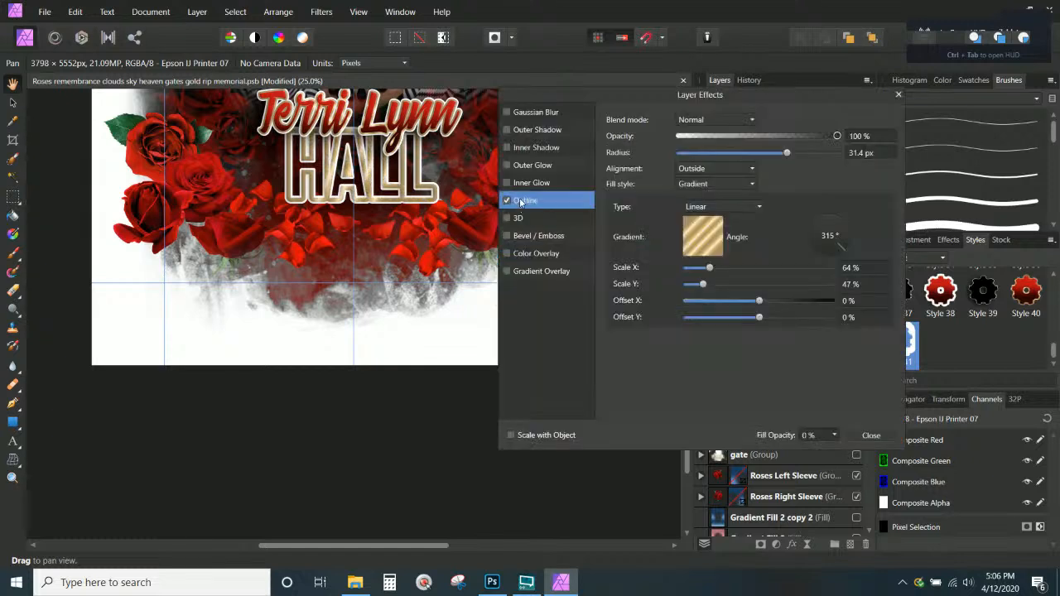
Raise the HALL fill opacity to 100% so the letters show solid black
{"action": "left_click", "coordinate": [835, 436]}
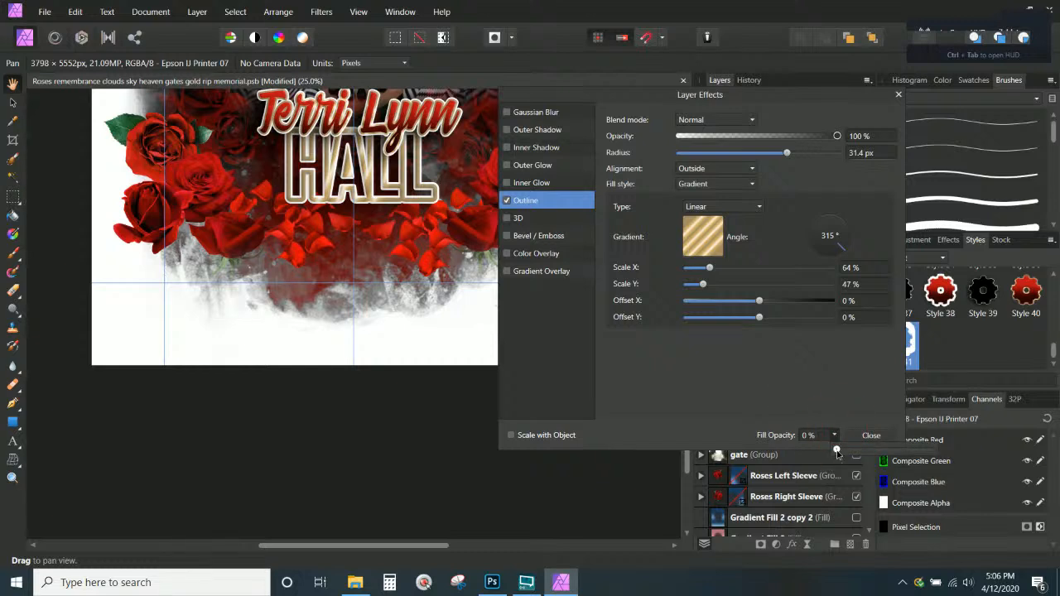
{"action": "left_click_drag", "start_coordinate": [836, 450], "coordinate": [979, 455]}
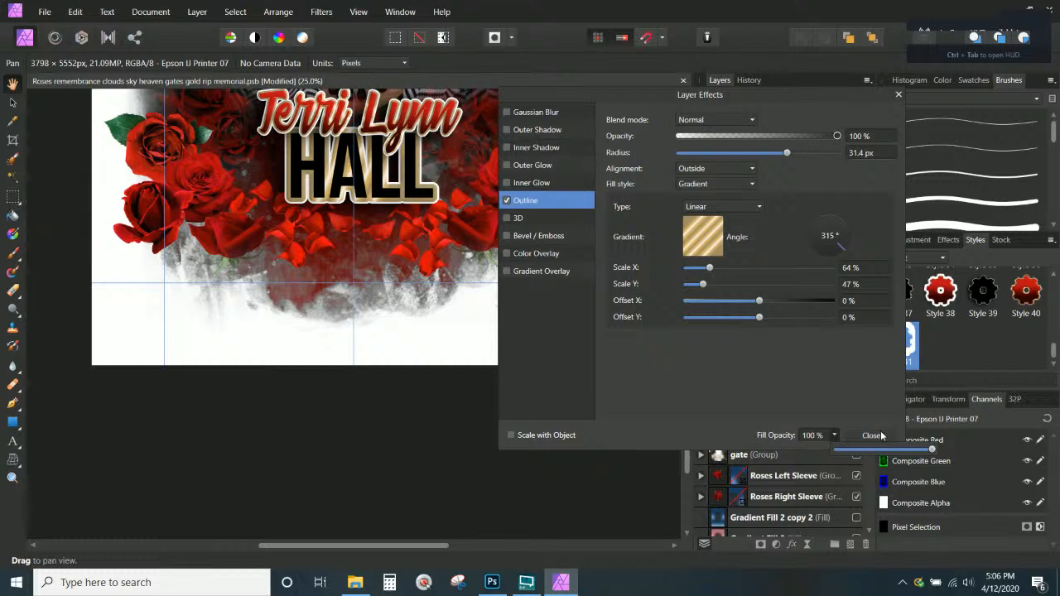
{"action": "left_click", "coordinate": [711, 388]}
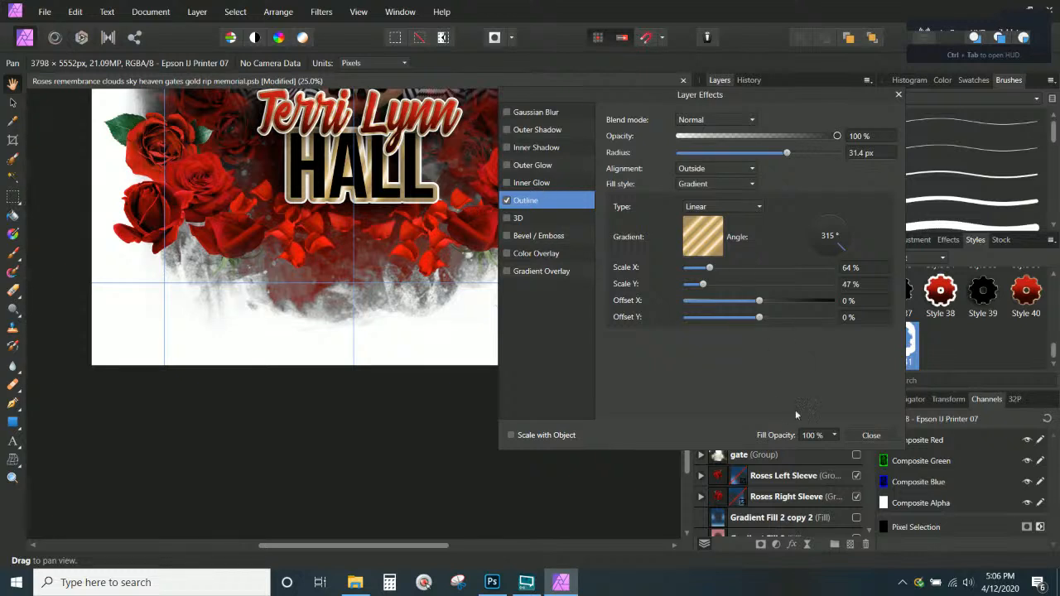
Thin HALL's gold outline radius to 15.2 px and close Layer Effects
{"action": "scroll", "coordinate": [423, 302], "scroll_direction": "up", "scroll_amount": 5}
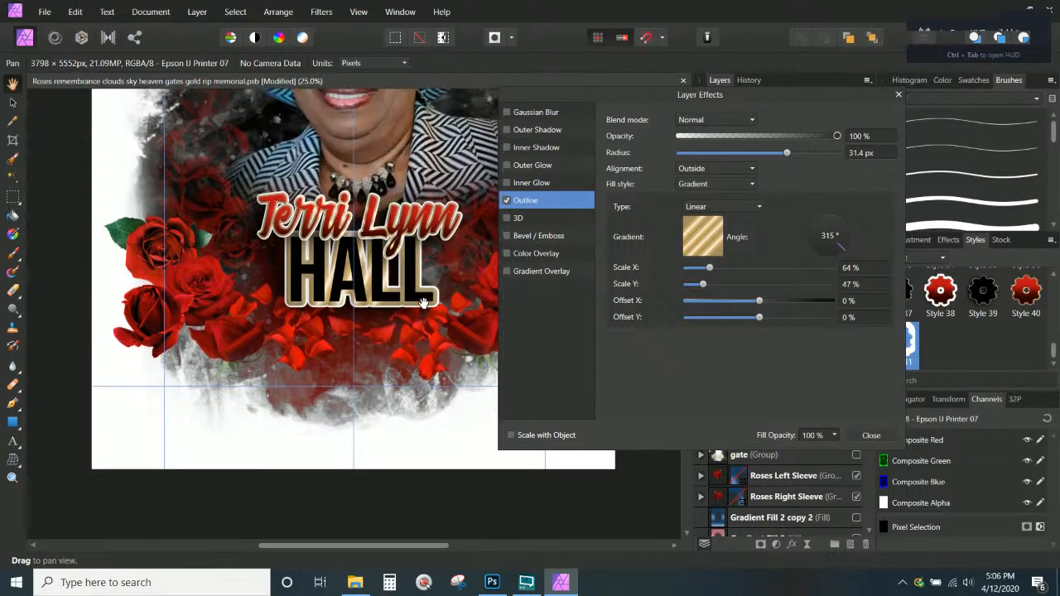
{"action": "scroll", "coordinate": [422, 303], "scroll_direction": "up", "scroll_amount": 1}
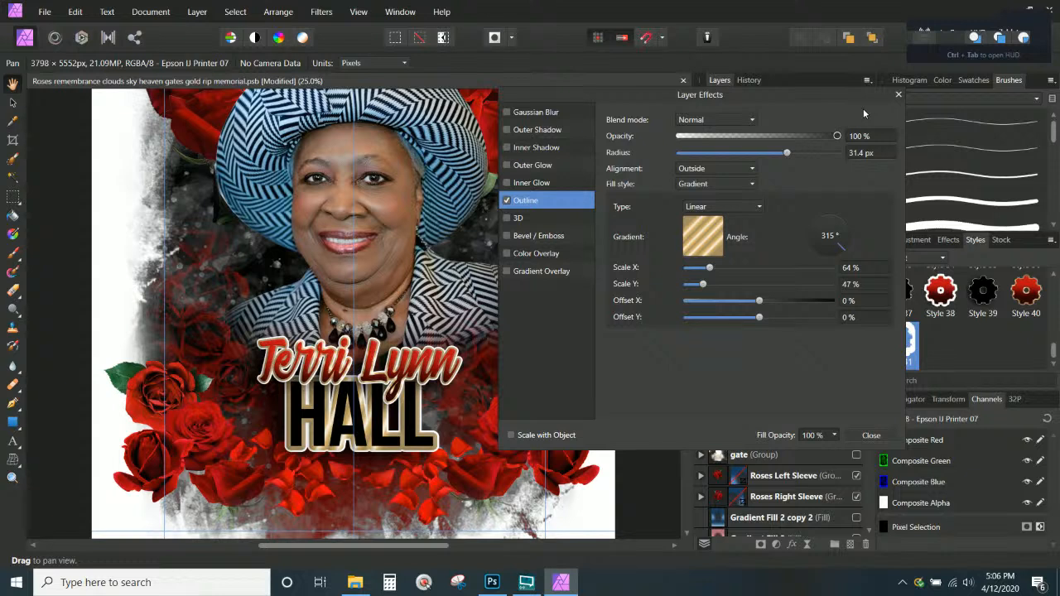
{"action": "left_click_drag", "start_coordinate": [787, 153], "coordinate": [757, 154]}
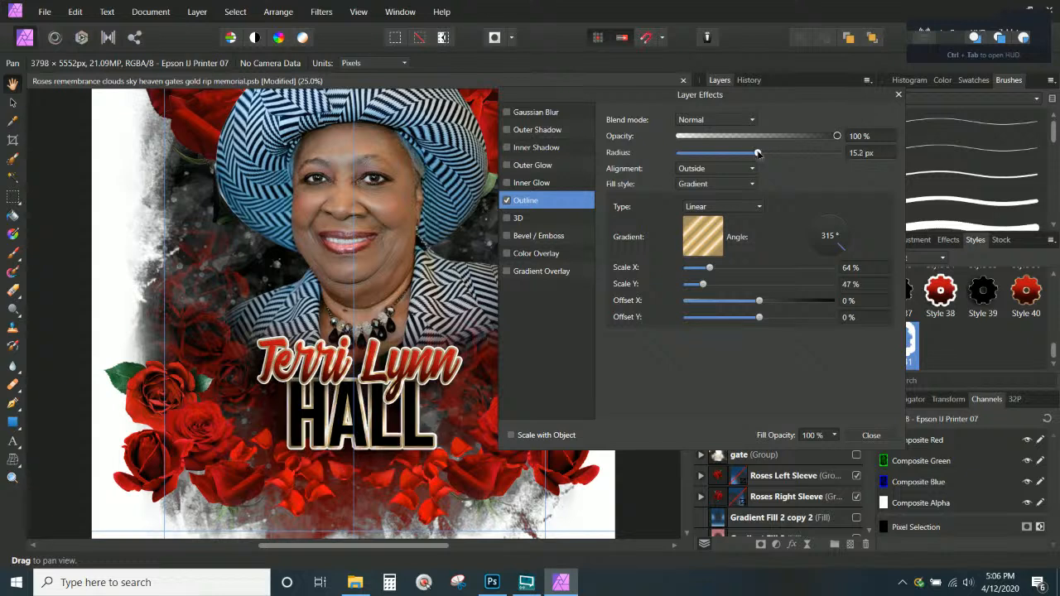
{"action": "left_click", "coordinate": [899, 97]}
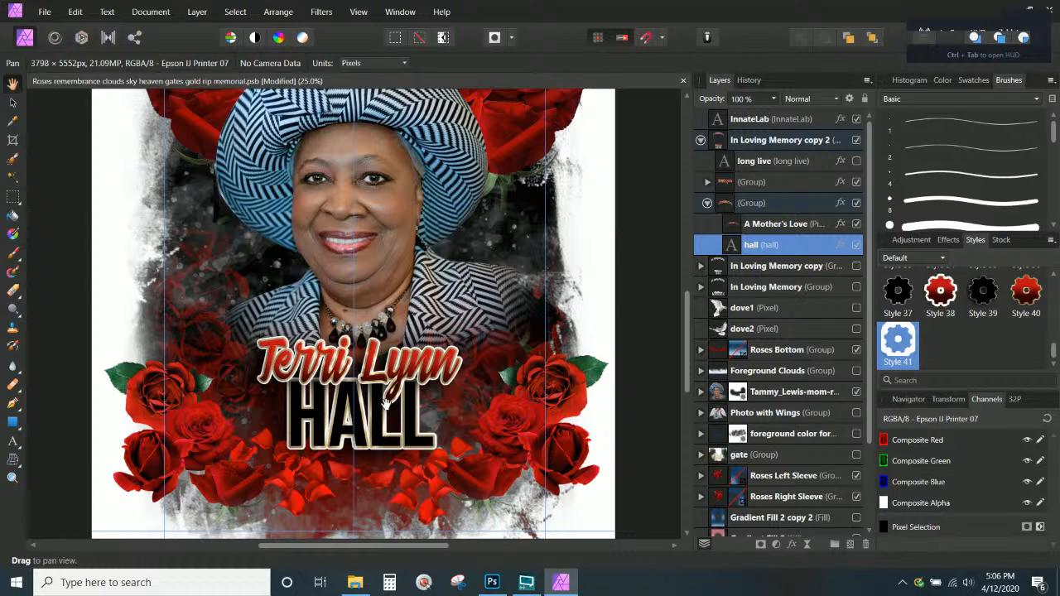
Save As 'Roses remembrance clouds sky heaven gates gold rip memorial AFFINITY', dropping the .afphoto extension
{"action": "scroll", "coordinate": [386, 404], "scroll_direction": "up", "scroll_amount": 5}
{"action": "scroll", "coordinate": [381, 373], "scroll_direction": "down", "scroll_amount": 7}
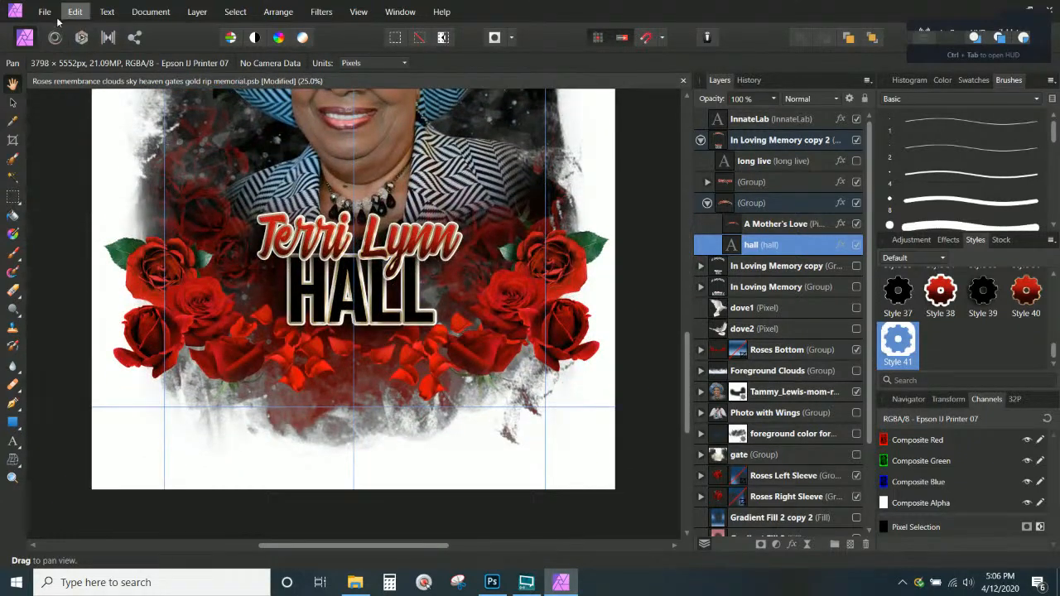
{"action": "left_click", "coordinate": [43, 12]}
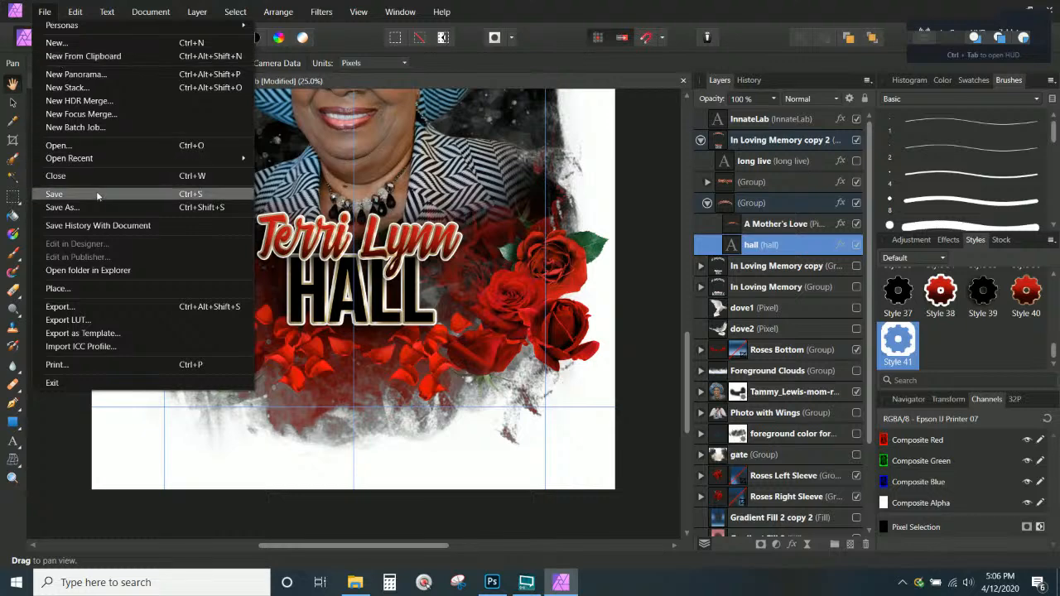
{"action": "left_click", "coordinate": [129, 207]}
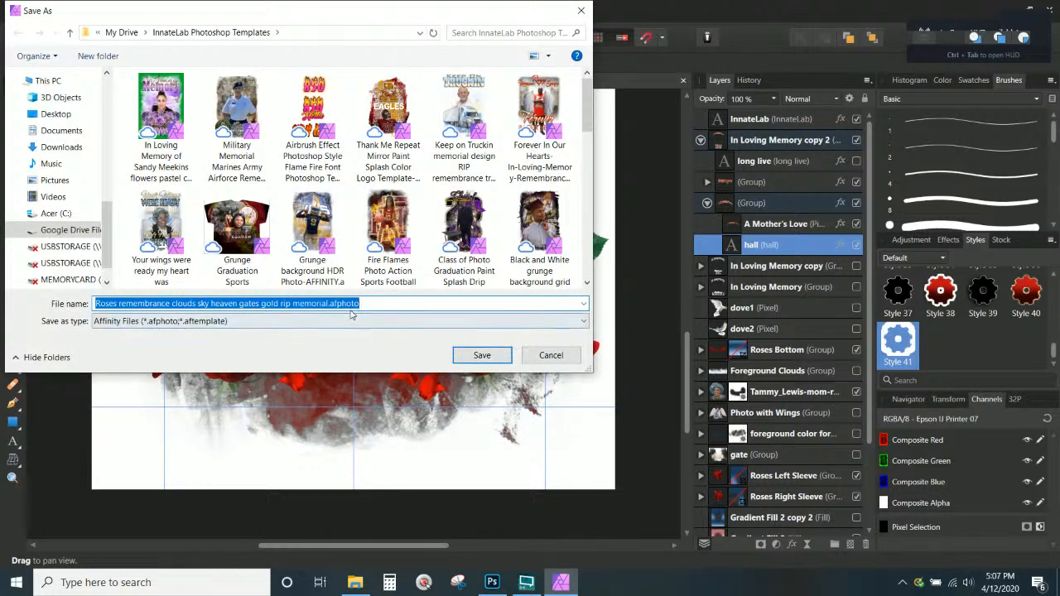
{"action": "left_click", "coordinate": [338, 304]}
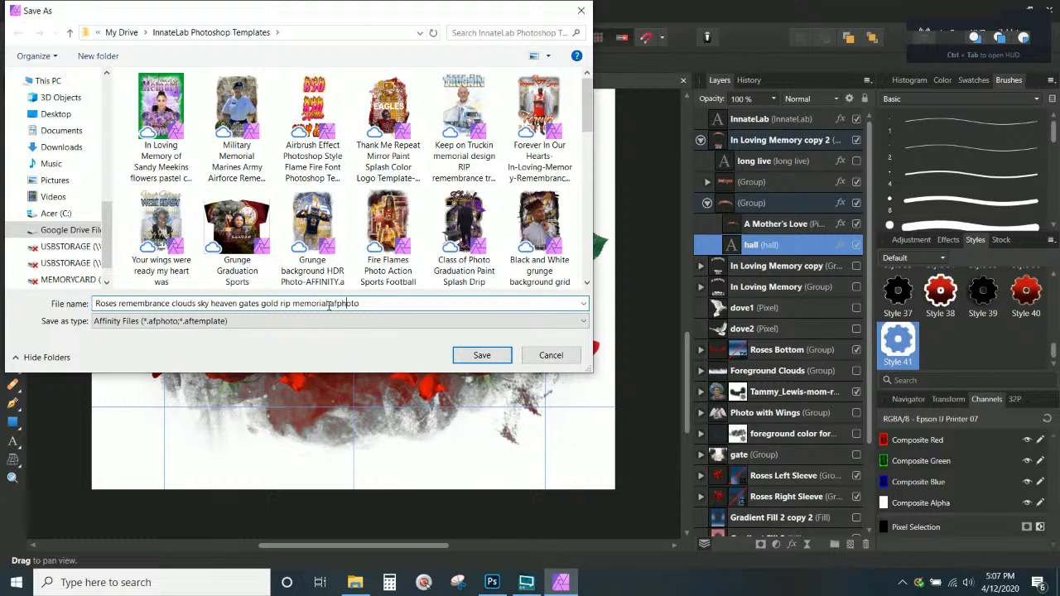
{"action": "key", "text": "shift+End"}
{"action": "key", "text": "Delete"}
{"action": "type", "text": "AFFINITY"}
{"action": "key", "text": "Return"}
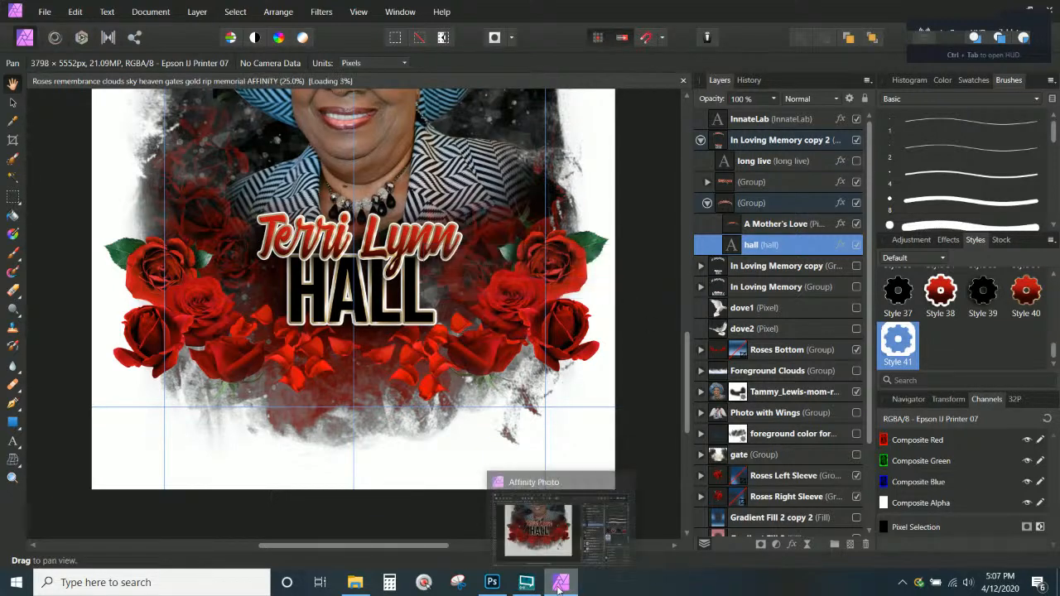
{"action": "scroll", "coordinate": [502, 308], "scroll_direction": "up", "scroll_amount": 3}
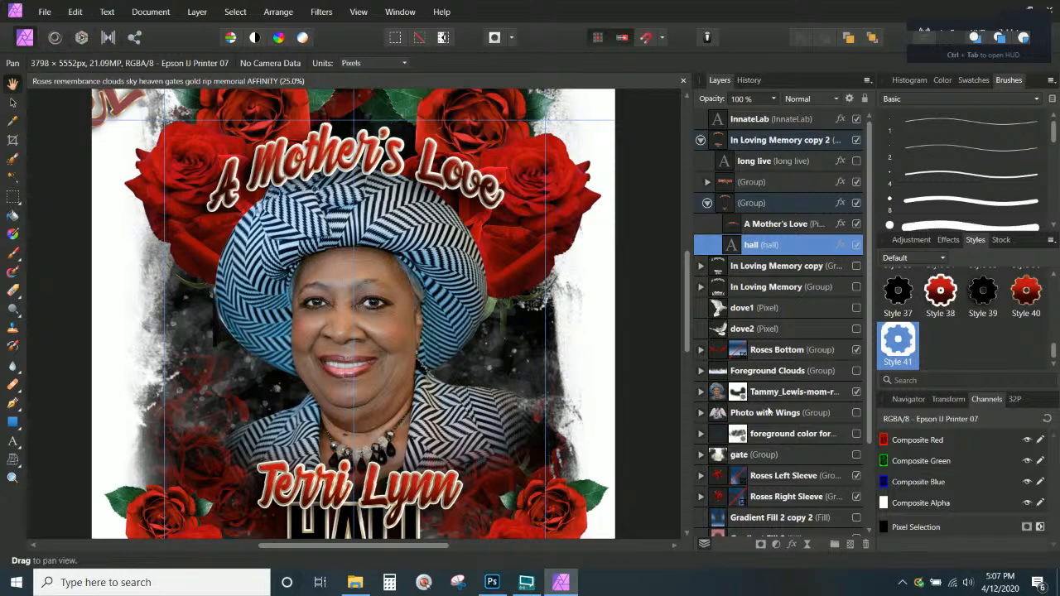
{"action": "mouse_move", "coordinate": [492, 589]}
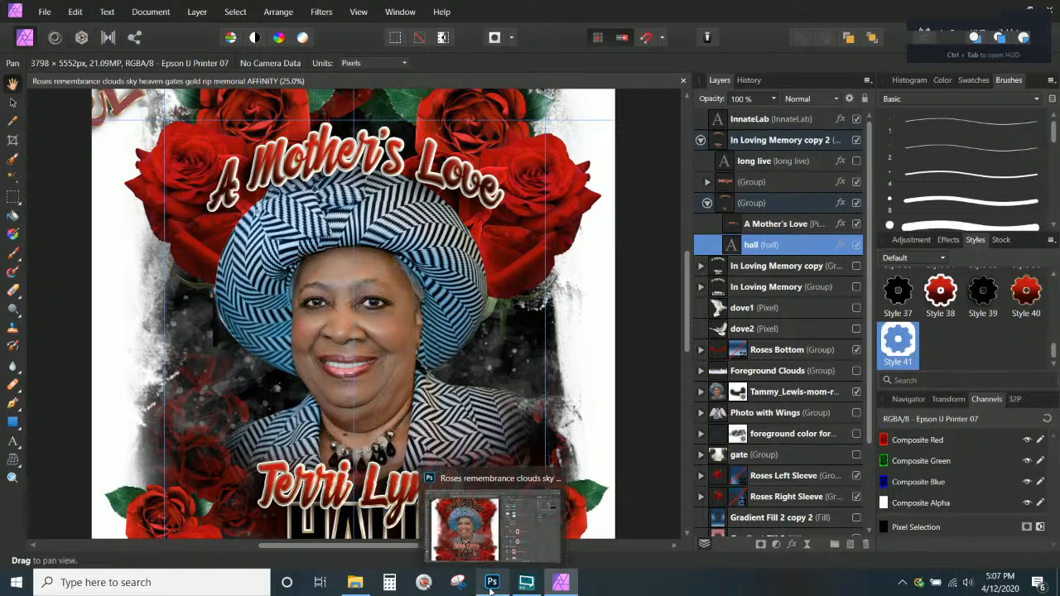